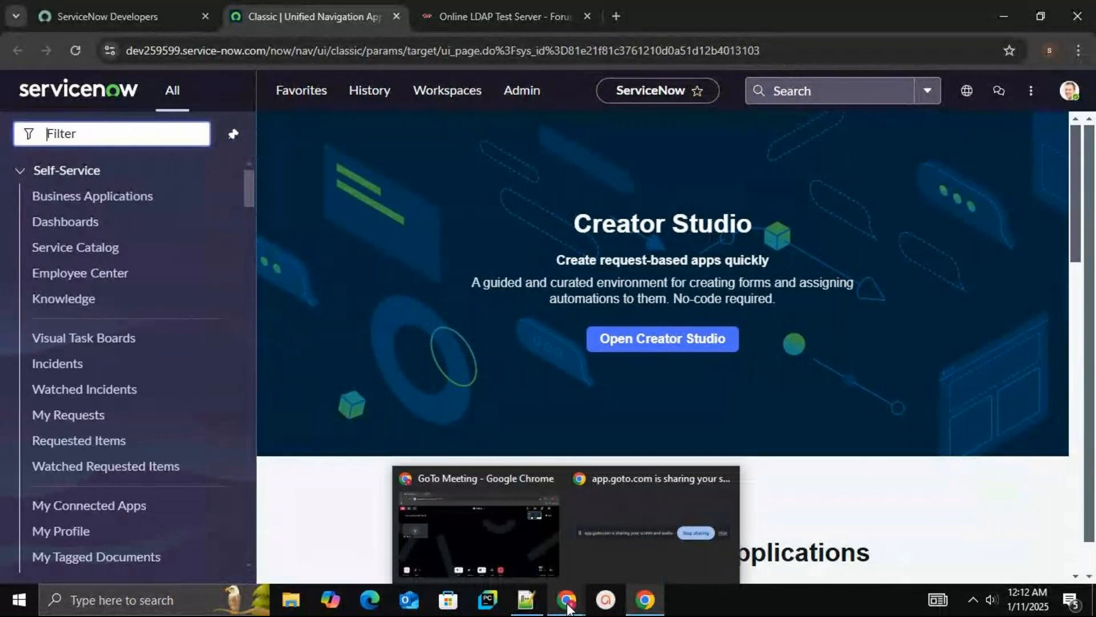
pyautogui.click(638, 603)
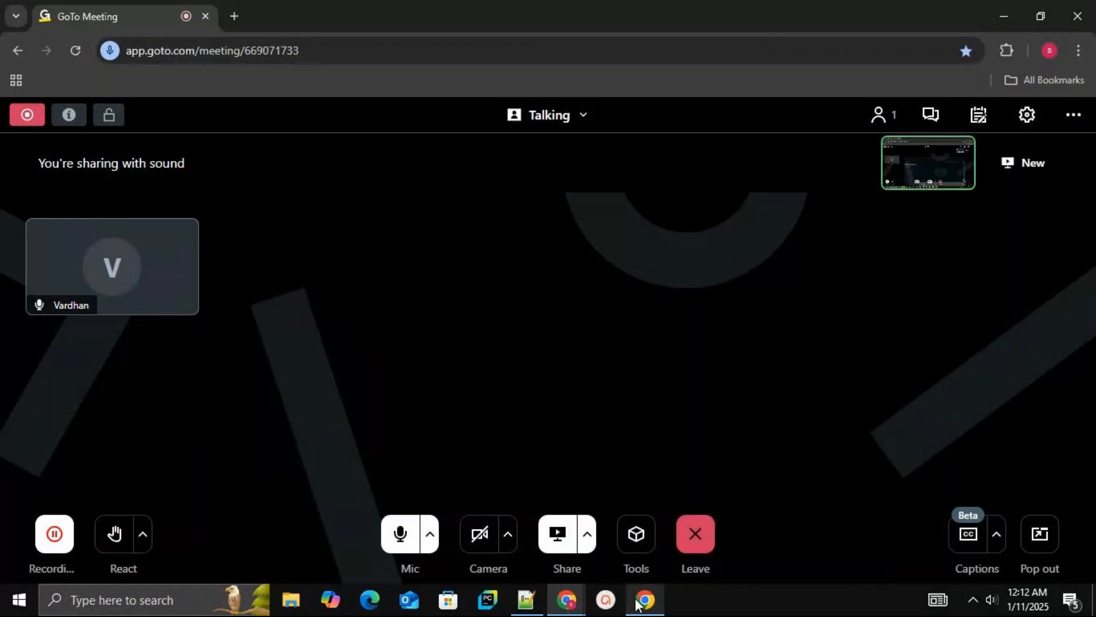
pyautogui.click(638, 603)
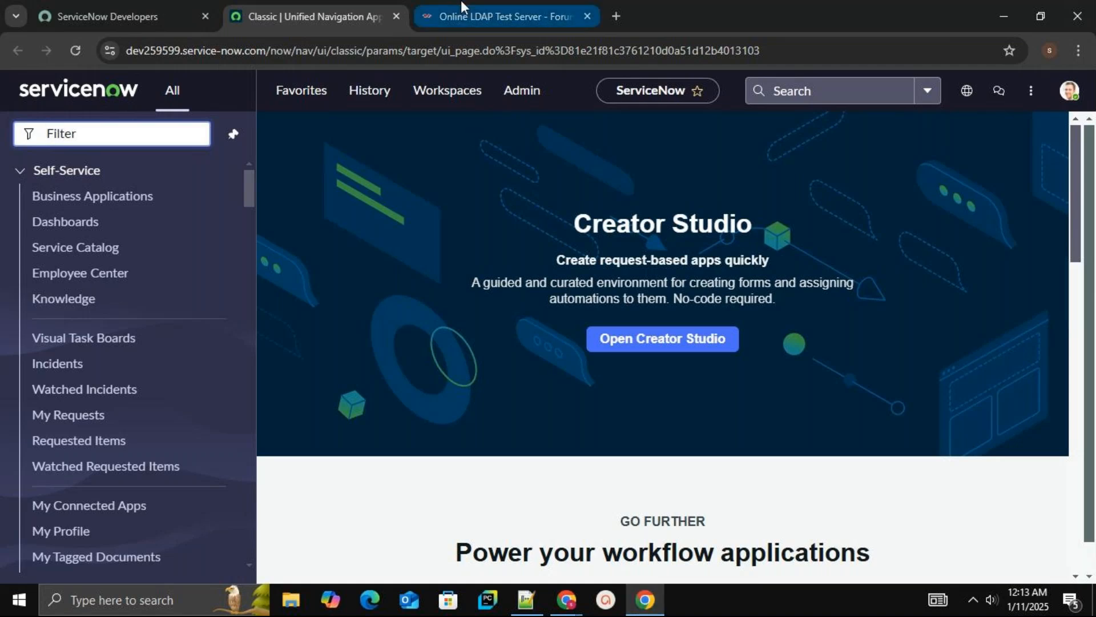
pyautogui.click(474, 9)
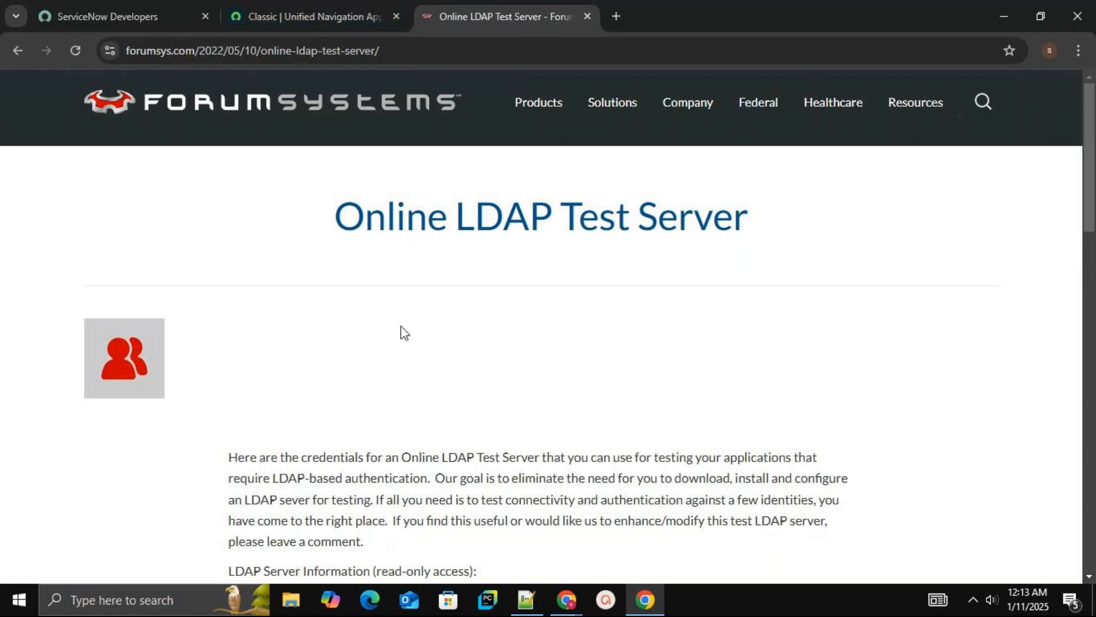
pyautogui.click(324, 8)
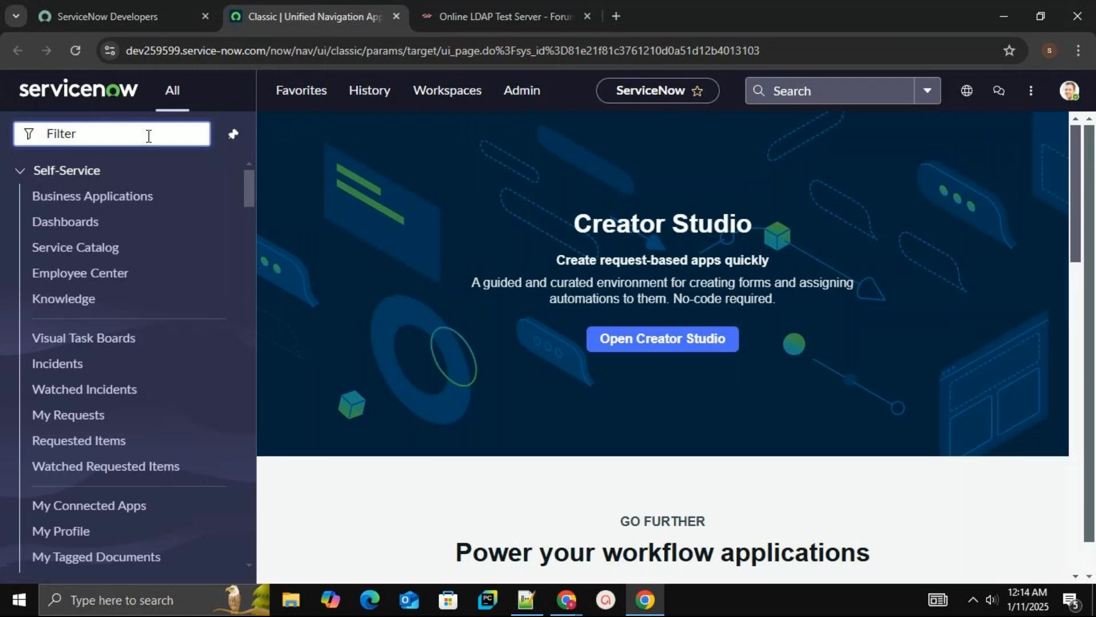
# Filter the navigator for ldap and open Create New Server in a separate tab
pyautogui.write('ldap')
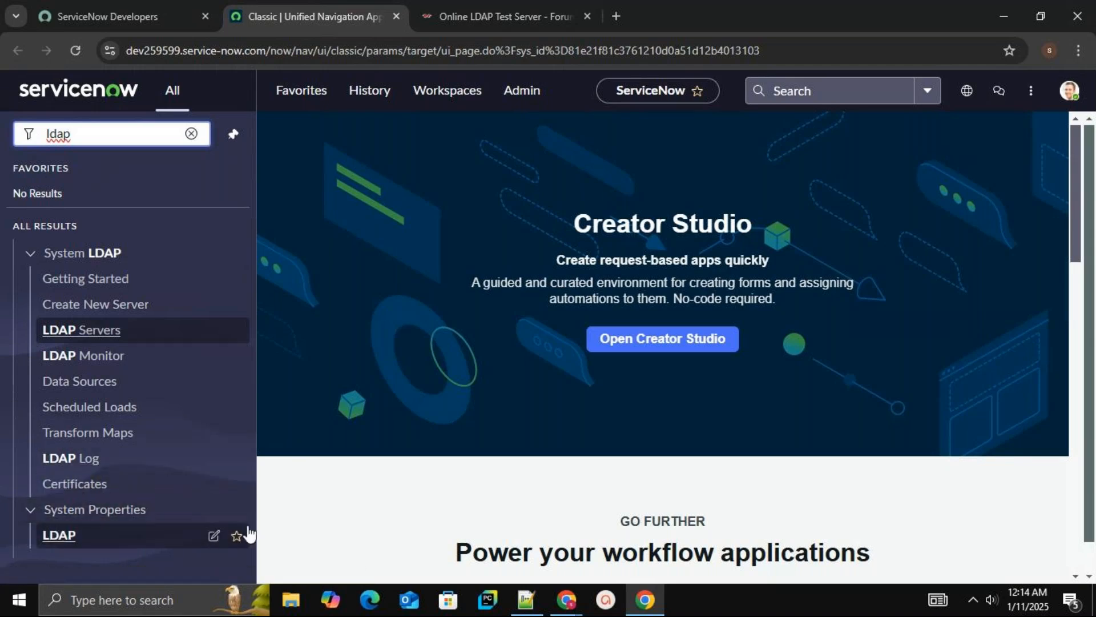
pyautogui.middleClick(128, 311)
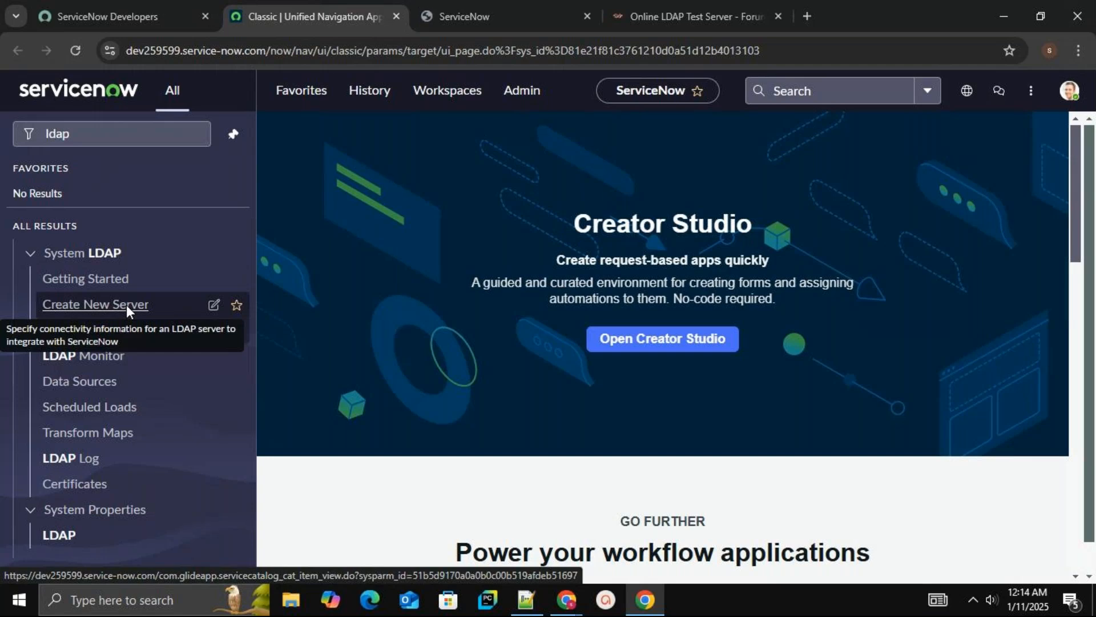
pyautogui.click(515, 16)
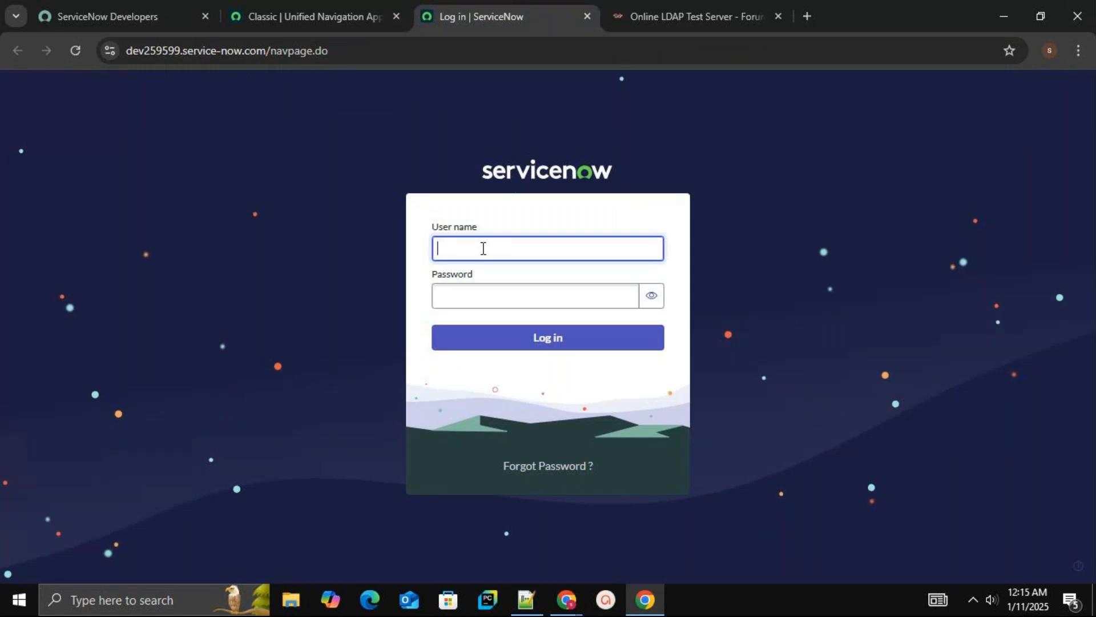
# Try to log in to the instance with the account e-mail as user name and the account password
pyautogui.moveTo(120, 12)
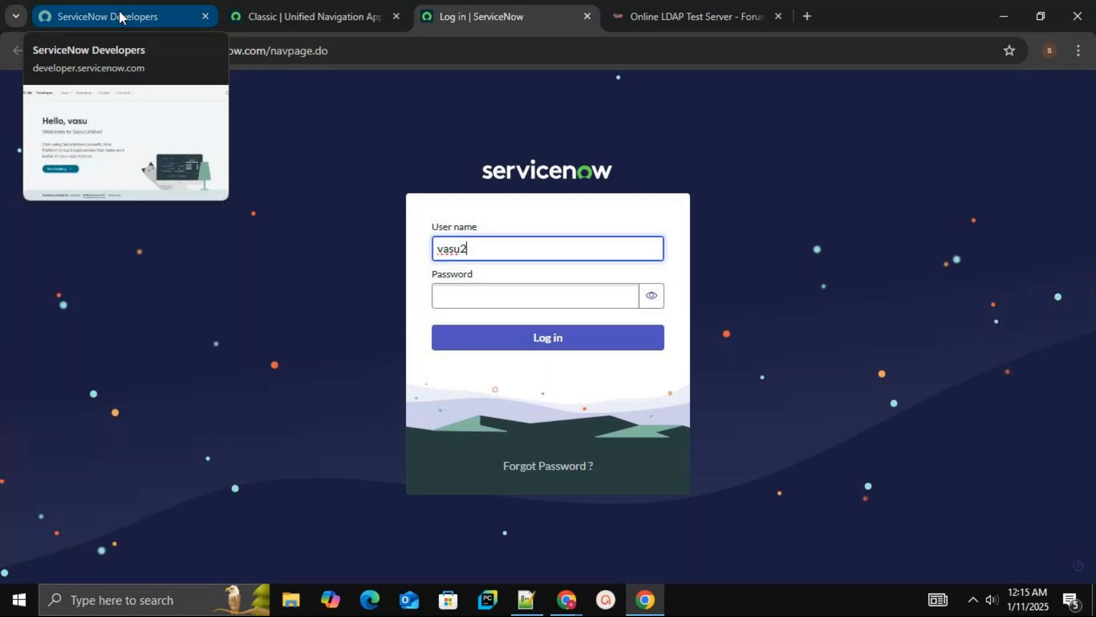
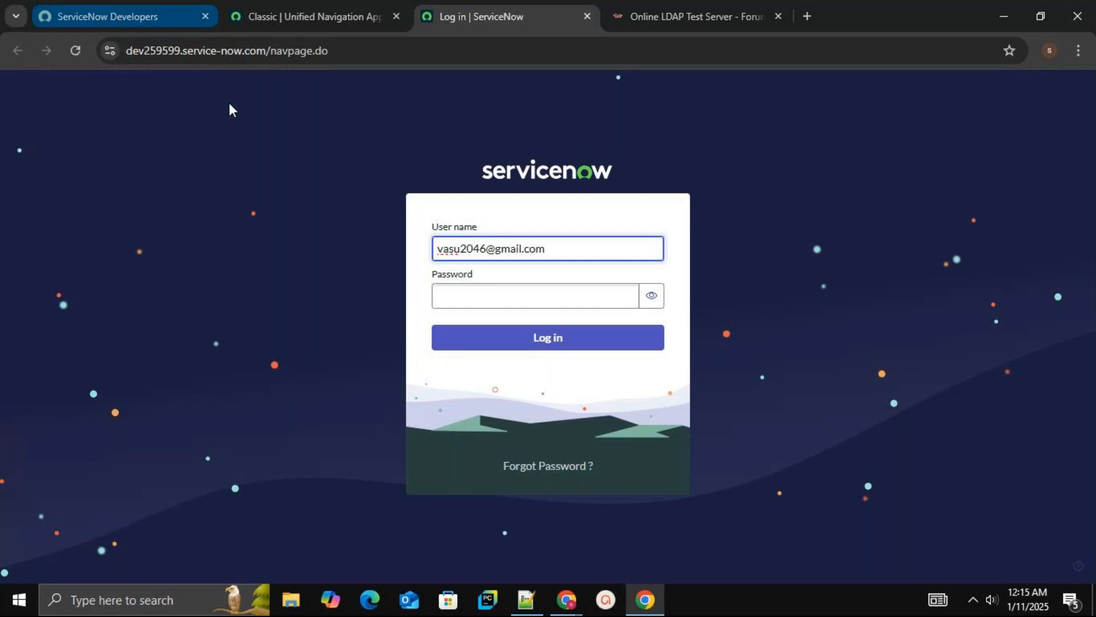
pyautogui.click(469, 288)
pyautogui.write('••••••••••')
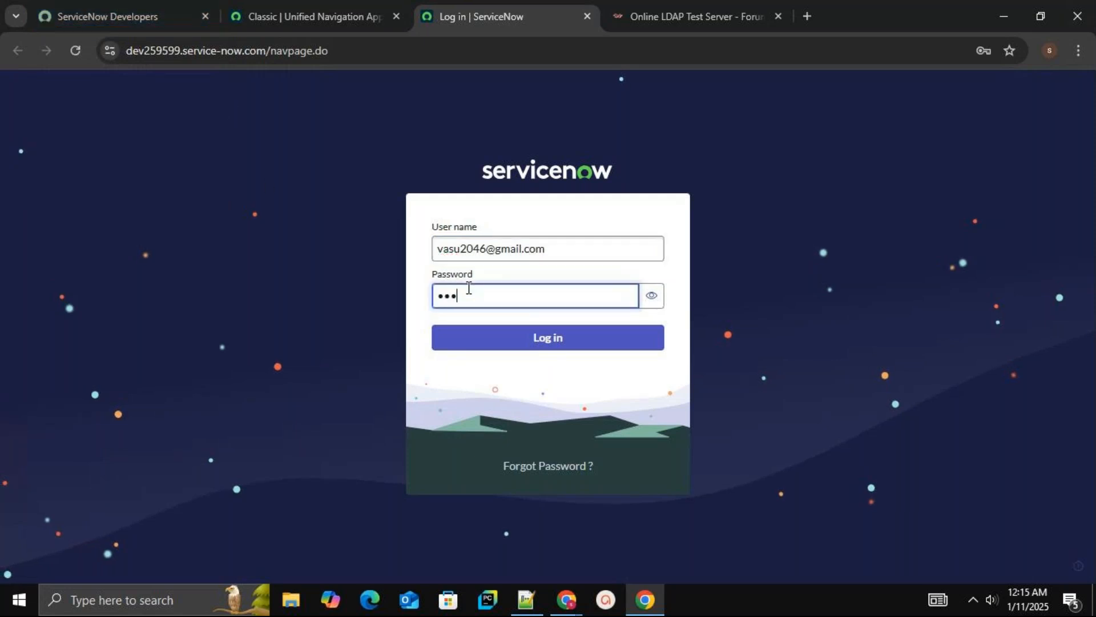
pyautogui.write('••')
pyautogui.press('Return')
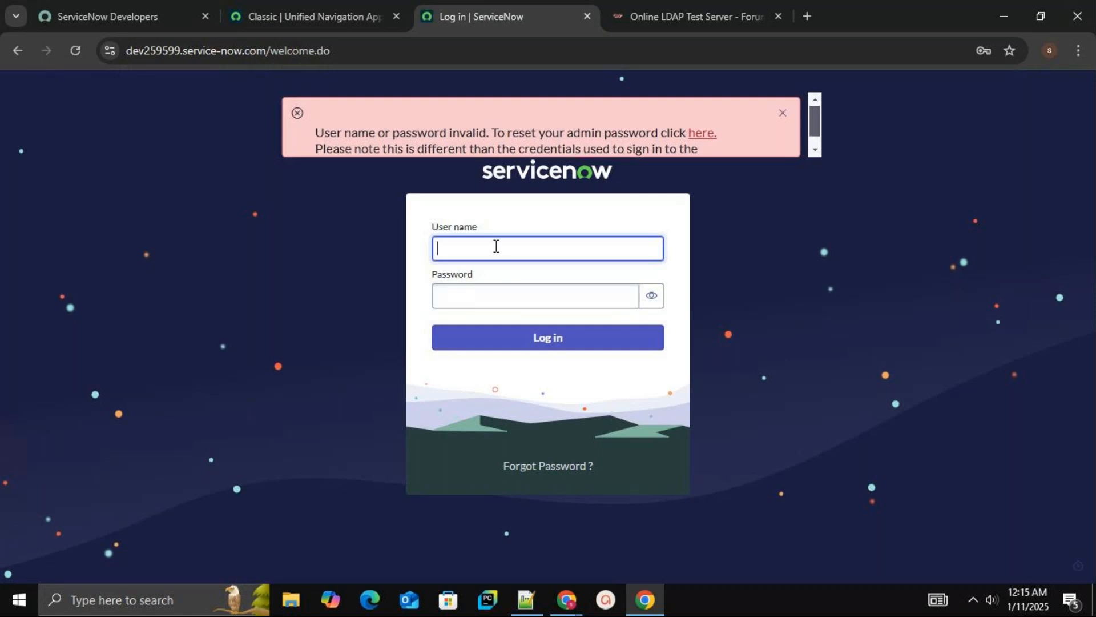
# Retry the instance login by re-entering the account e-mail and the account password
pyautogui.press('Tab')
pyautogui.write('a')
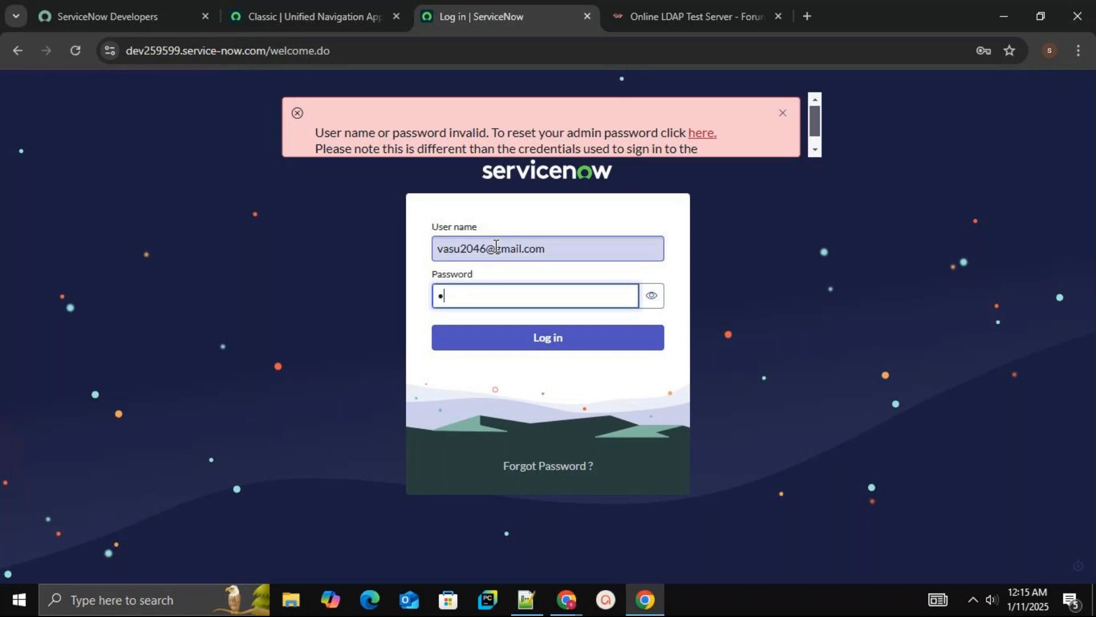
pyautogui.write('***********')
pyautogui.press('Return')
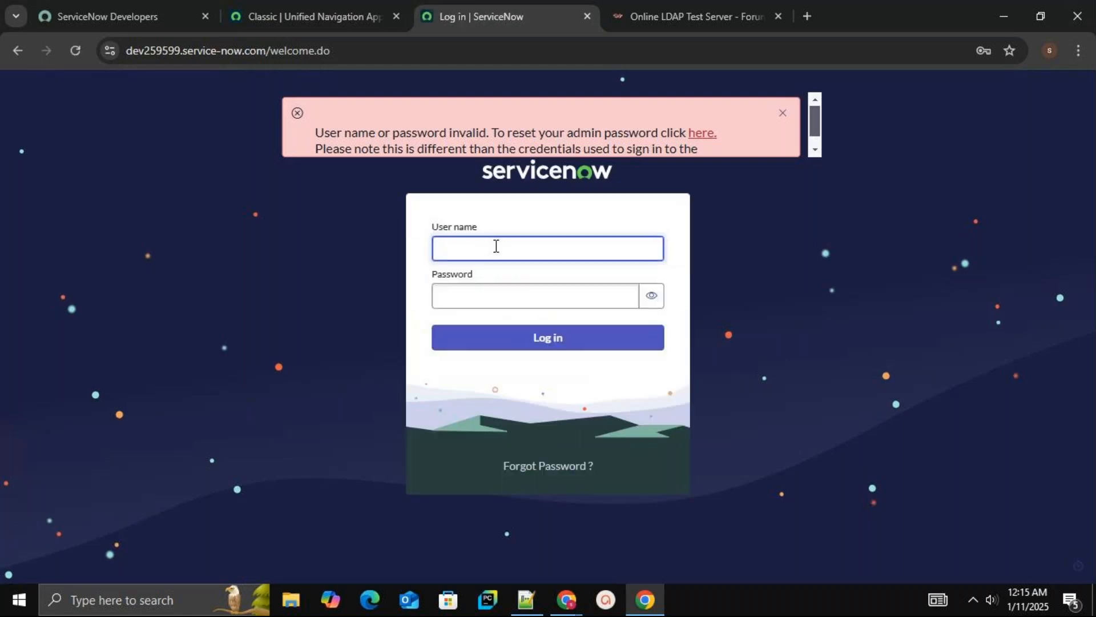
# Open the developer site through the admin password link, accept the cookies, and start signing in
pyautogui.click(702, 133)
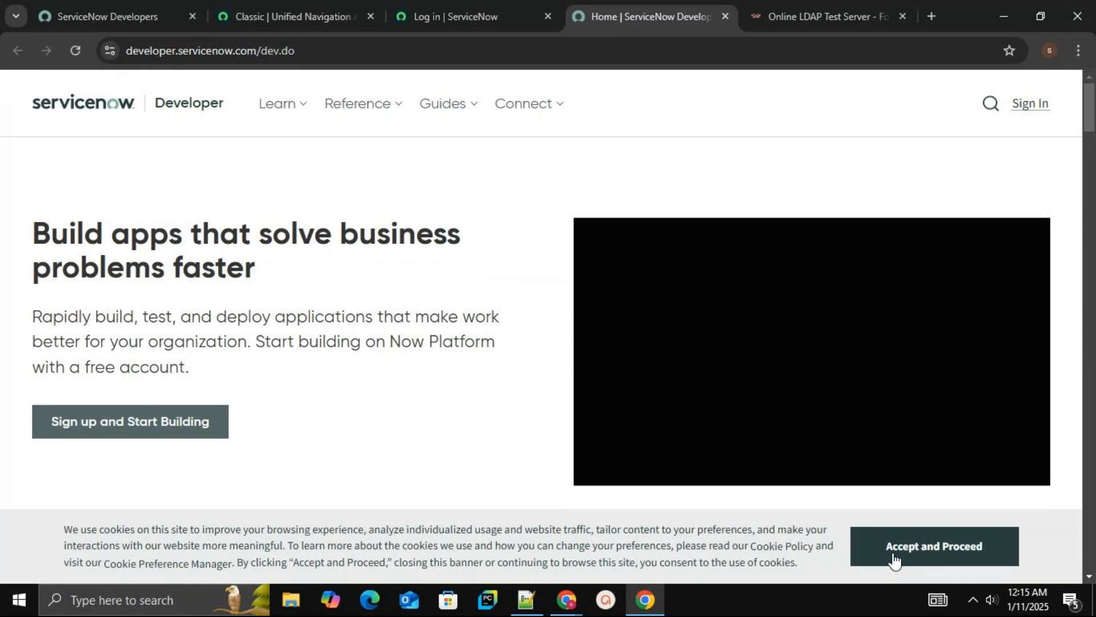
pyautogui.click(894, 560)
pyautogui.click(1027, 117)
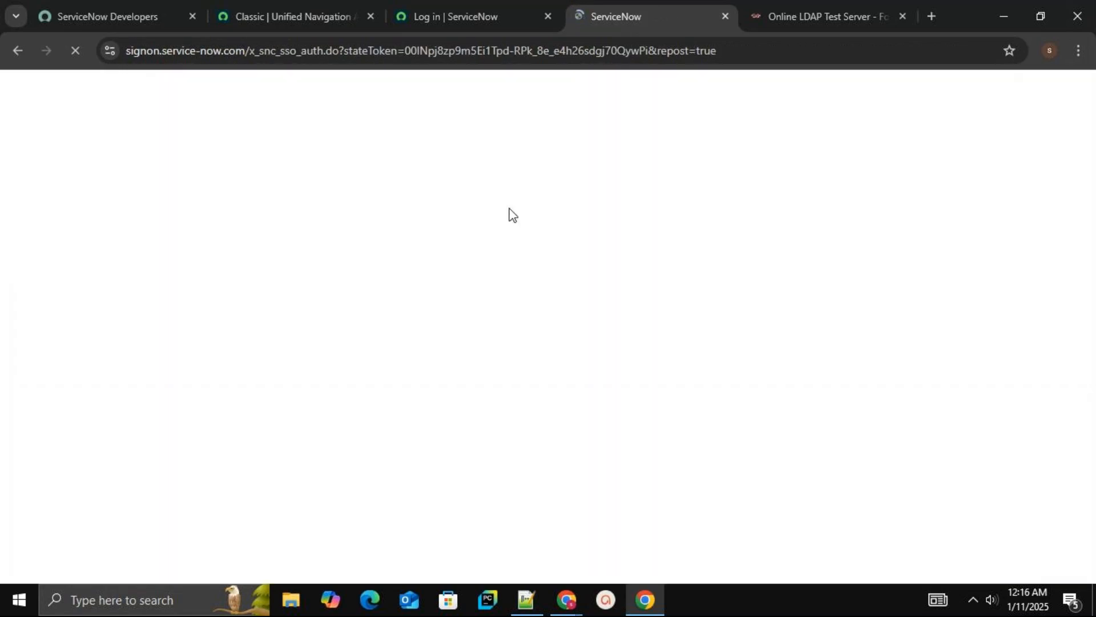
# Close the old login tab and submit the ServiceNow ID account e-mail with Remember me enabled
pyautogui.click(520, 16)
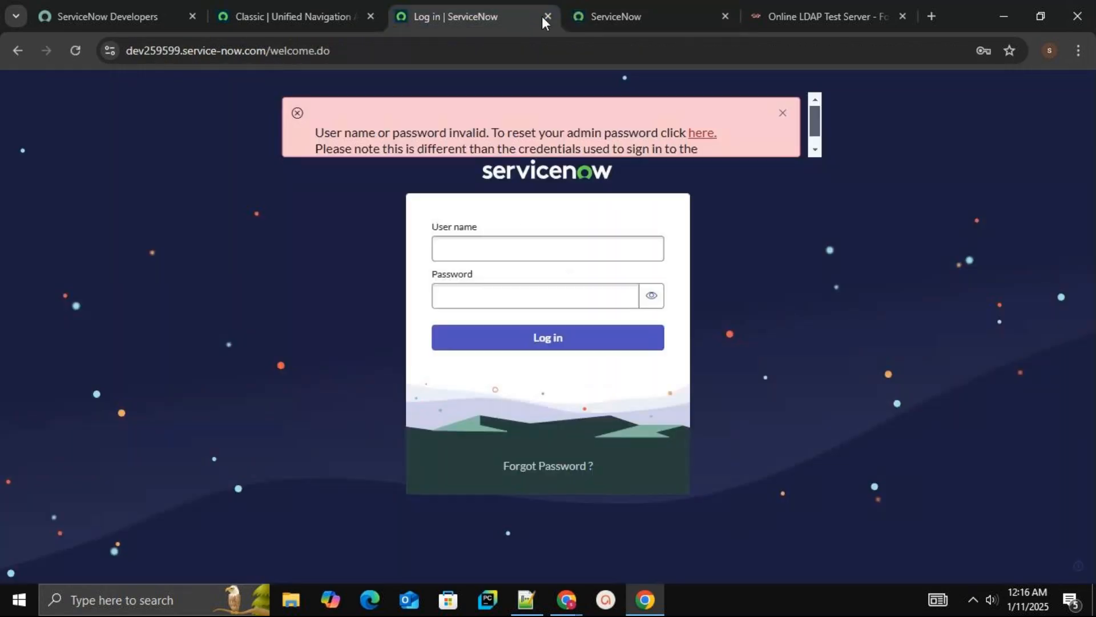
pyautogui.click(546, 17)
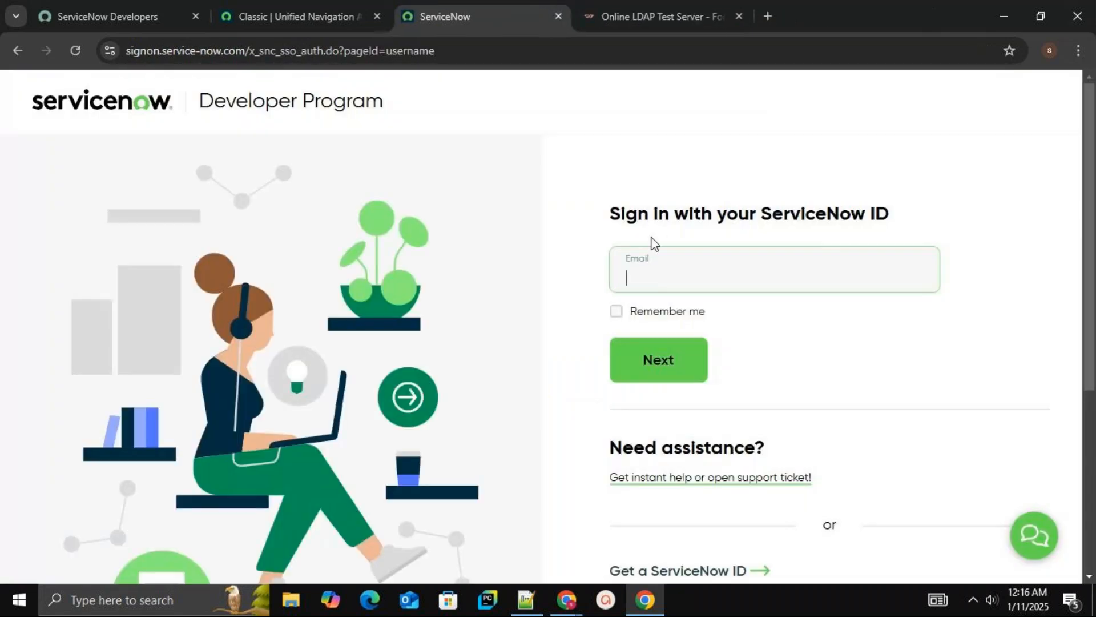
pyautogui.click(651, 271)
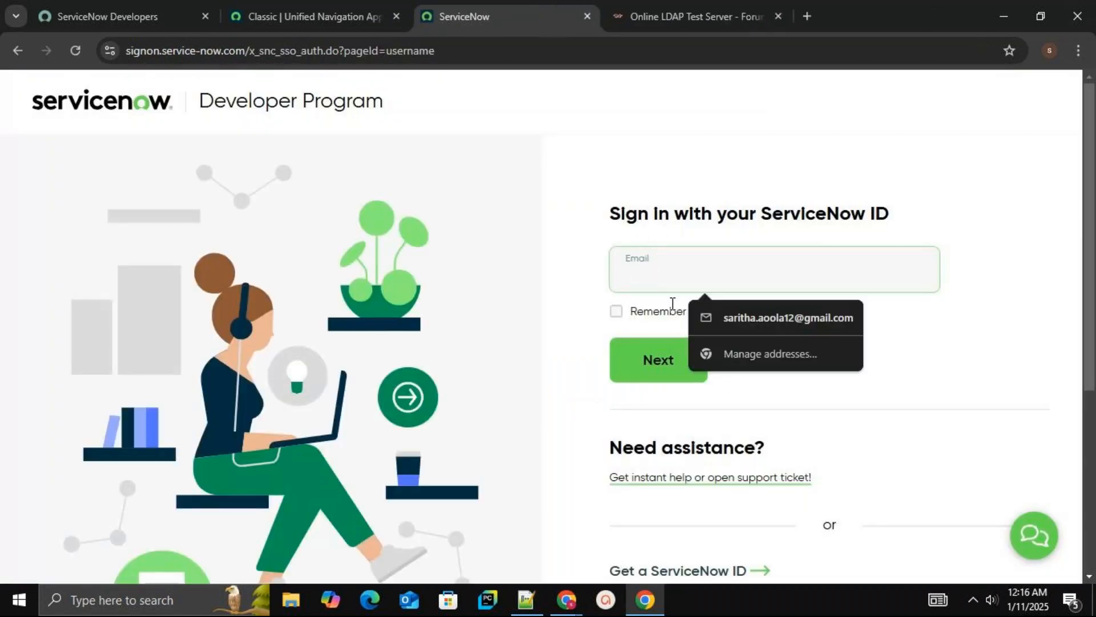
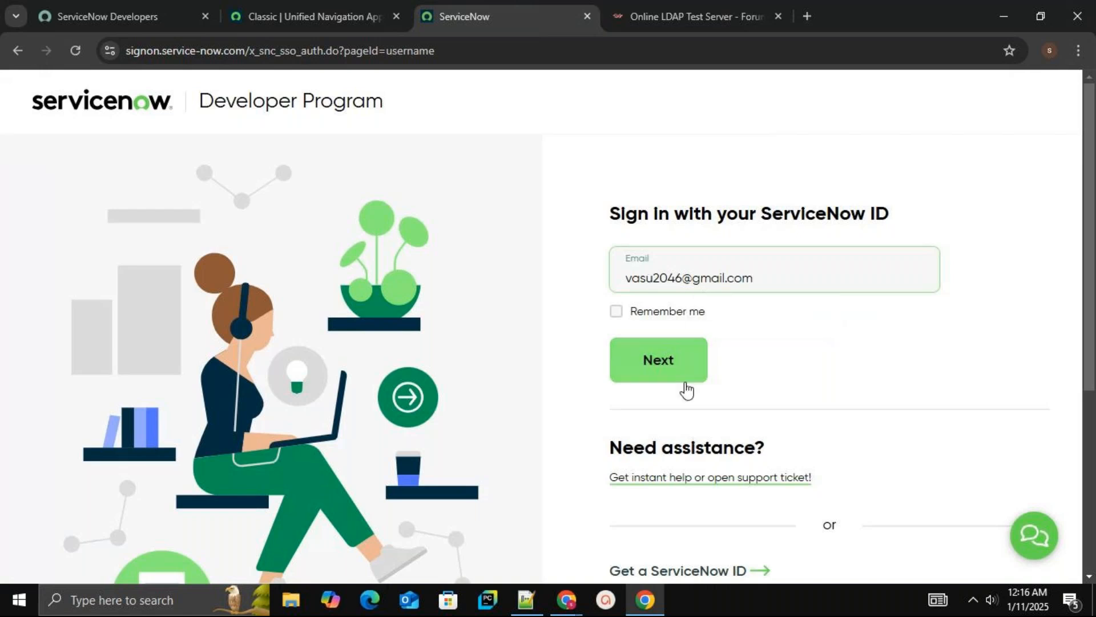
pyautogui.click(618, 315)
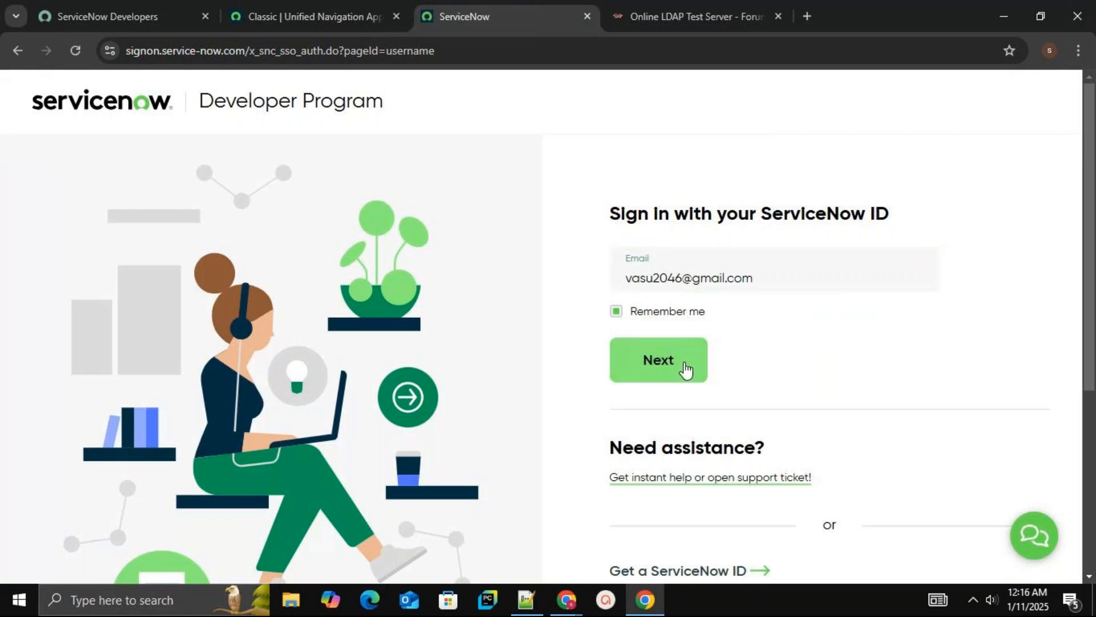
pyautogui.click(685, 363)
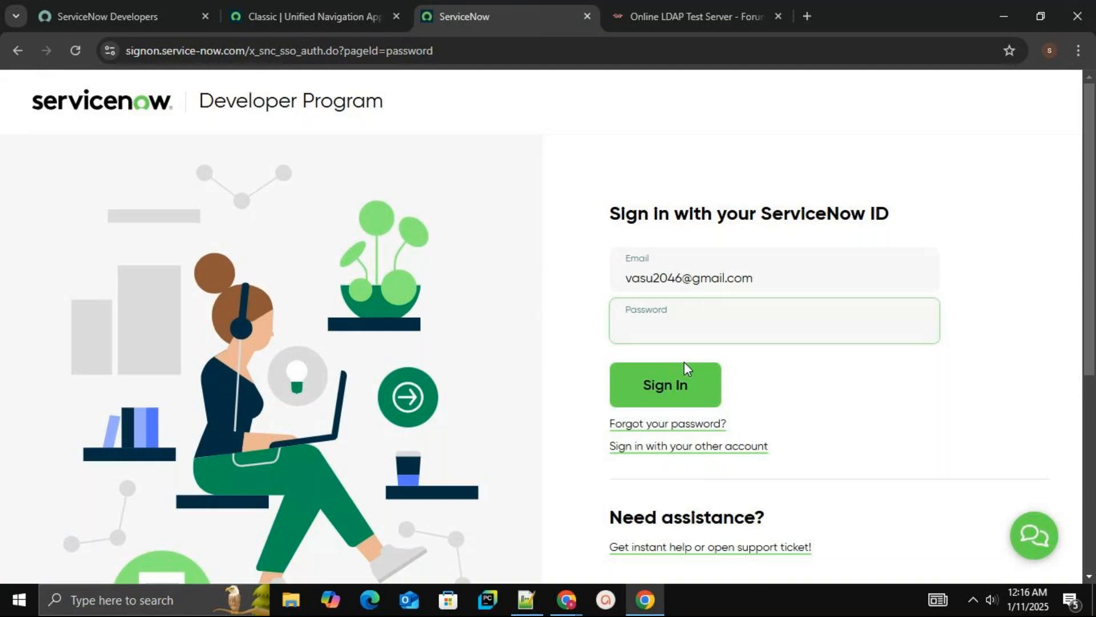
# Enter the ServiceNow ID account password and sign in to the developer site
pyautogui.write('•••••••••')
pyautogui.click(684, 389)
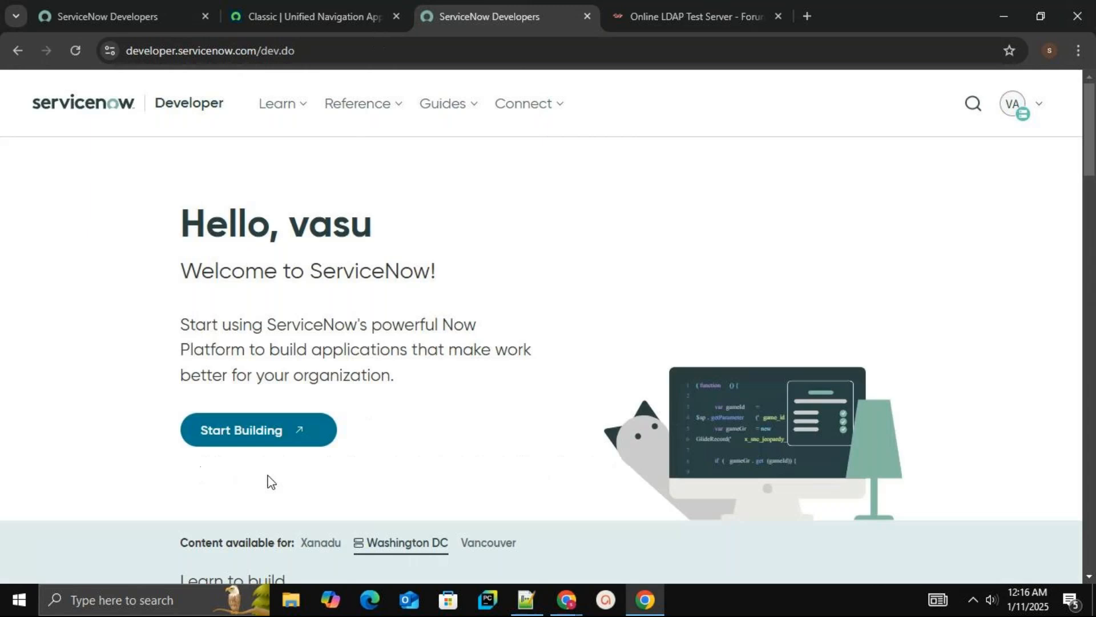
# Launch the developer instance with Start Building and close the duplicate browser tabs
pyautogui.click(249, 443)
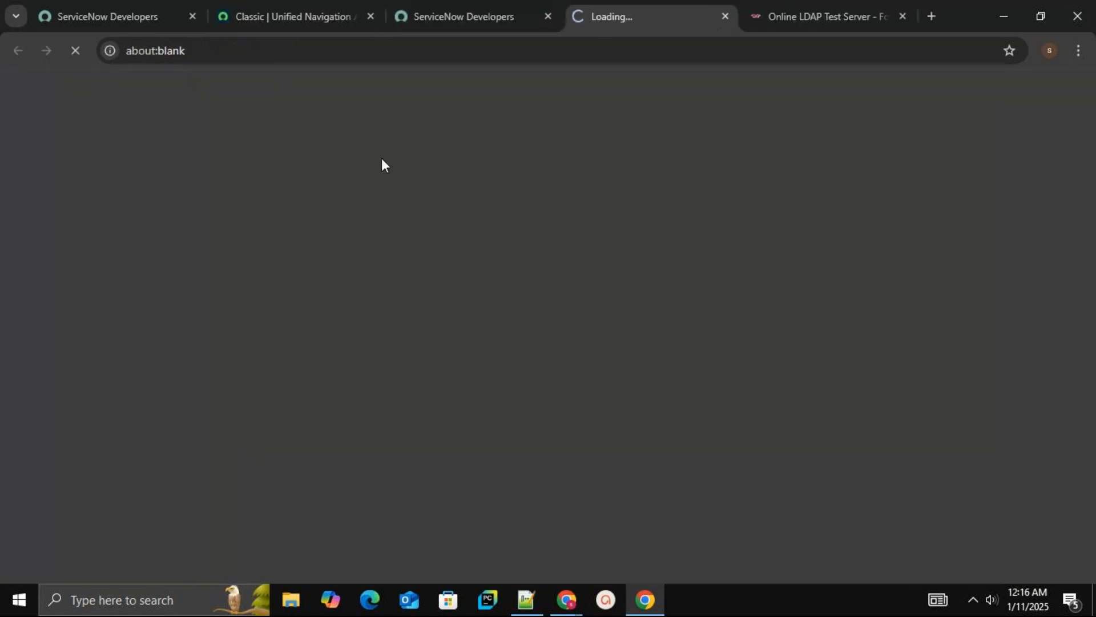
pyautogui.click(370, 17)
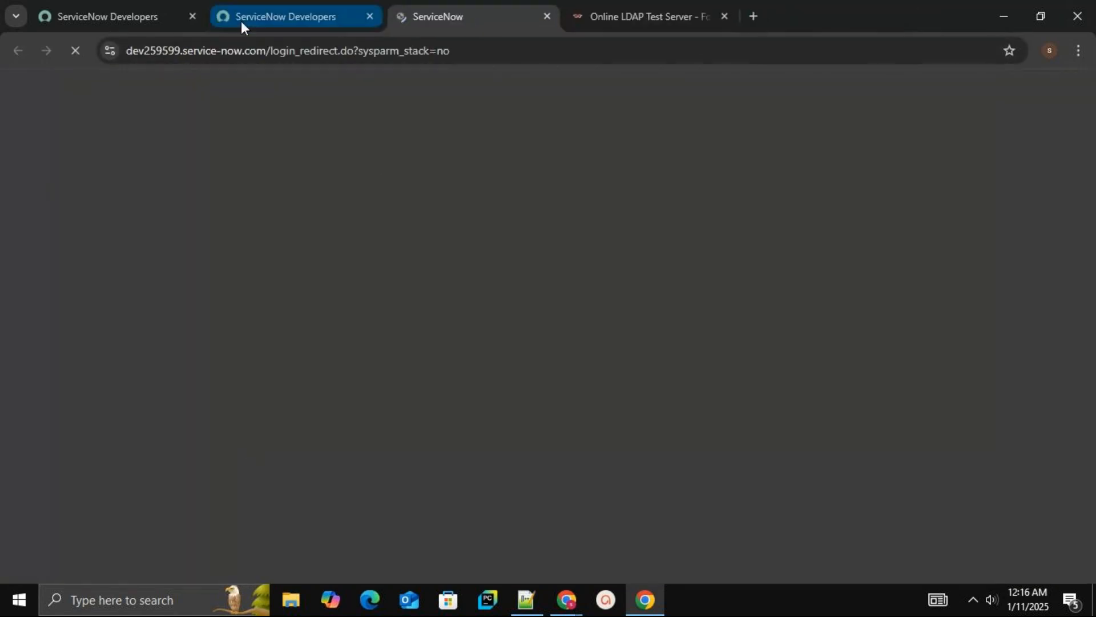
pyautogui.click(192, 16)
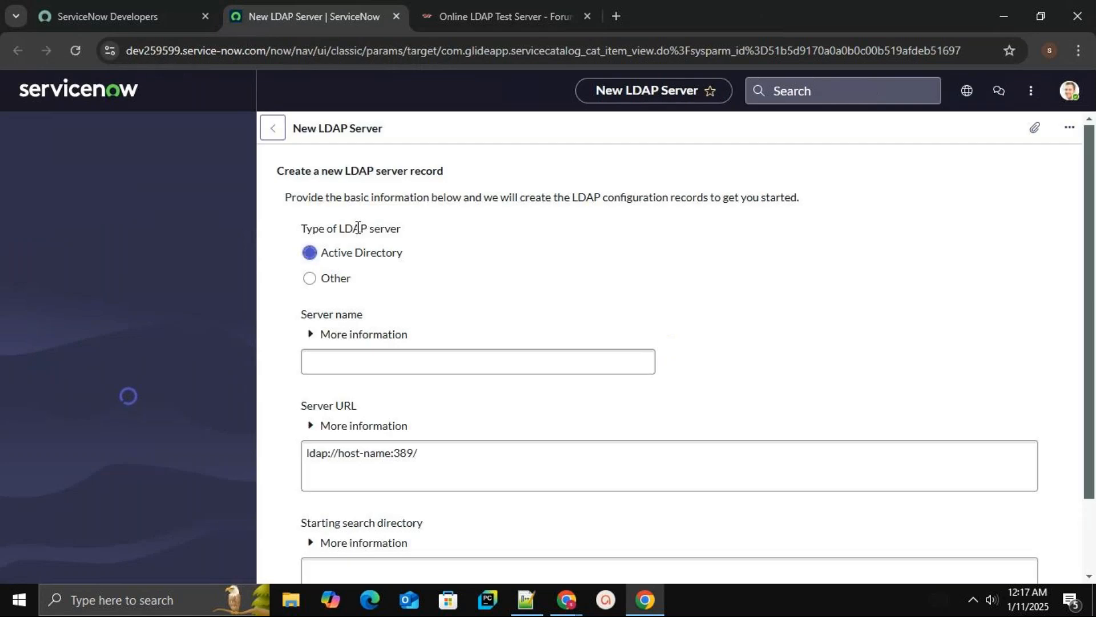
pyautogui.click(161, 142)
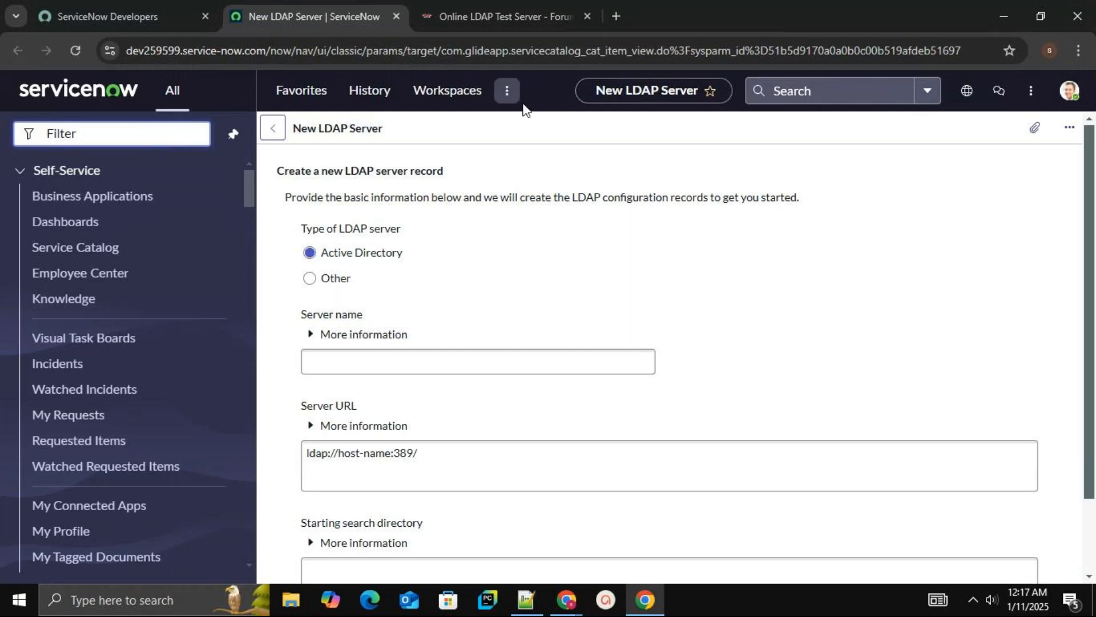
pyautogui.click(168, 16)
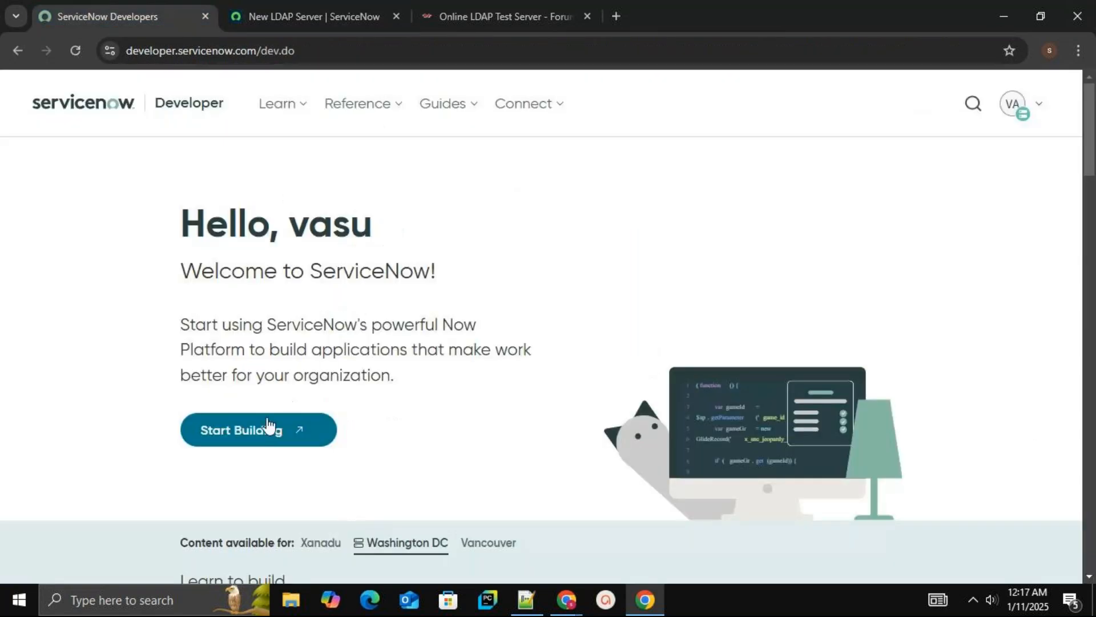
pyautogui.click(264, 432)
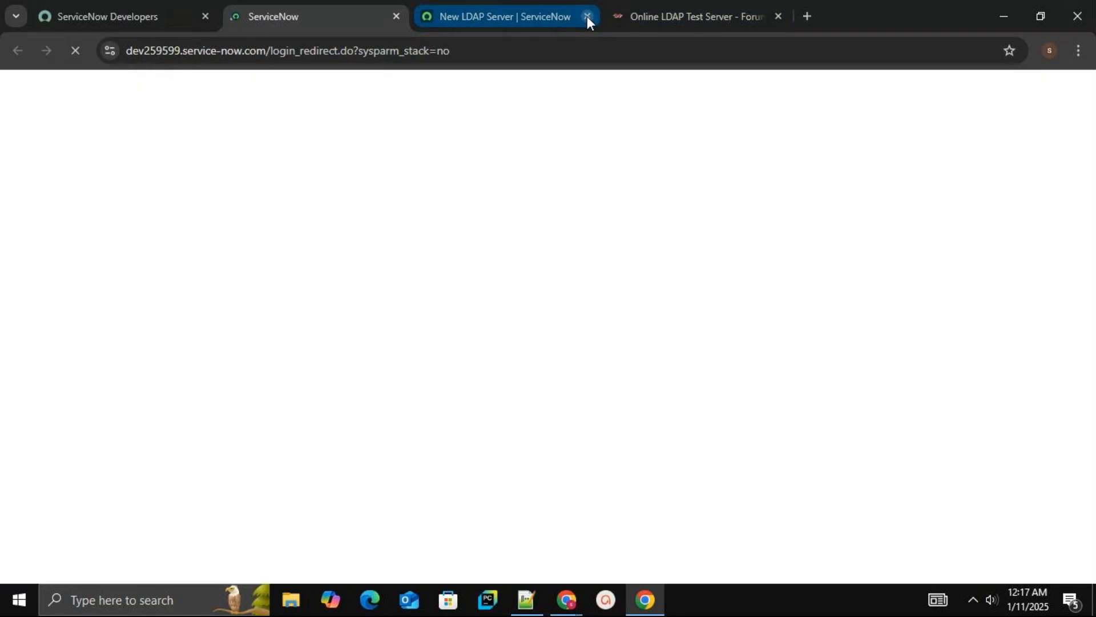
pyautogui.click(588, 16)
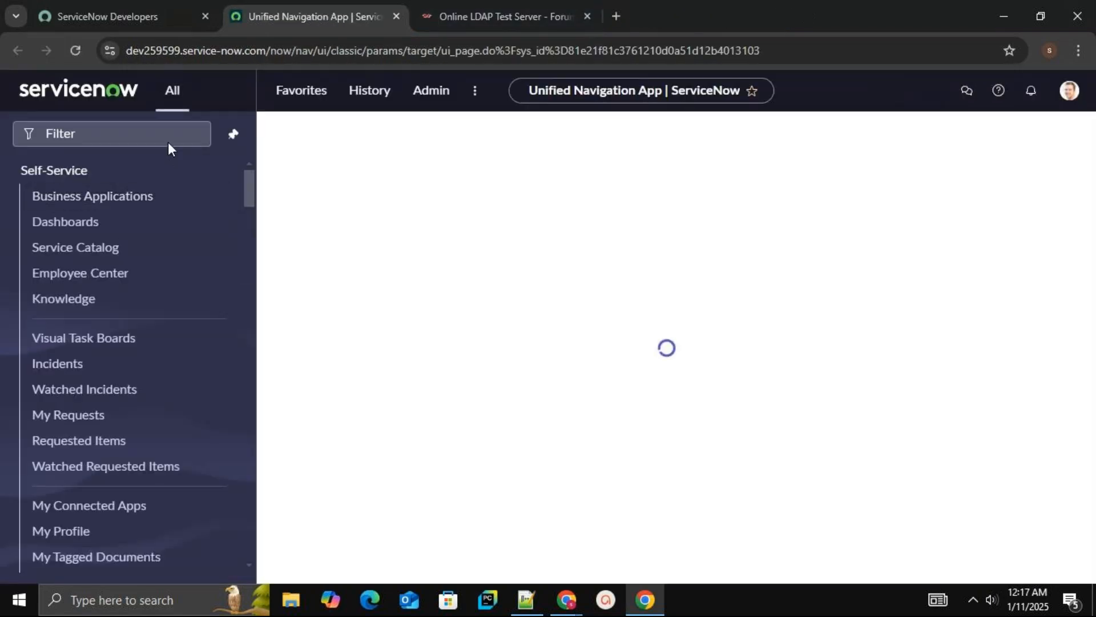
# Open Create New Server from the ldap navigator filter in its own tab and expand the Server name help
pyautogui.click(157, 131)
pyautogui.write('ldap')
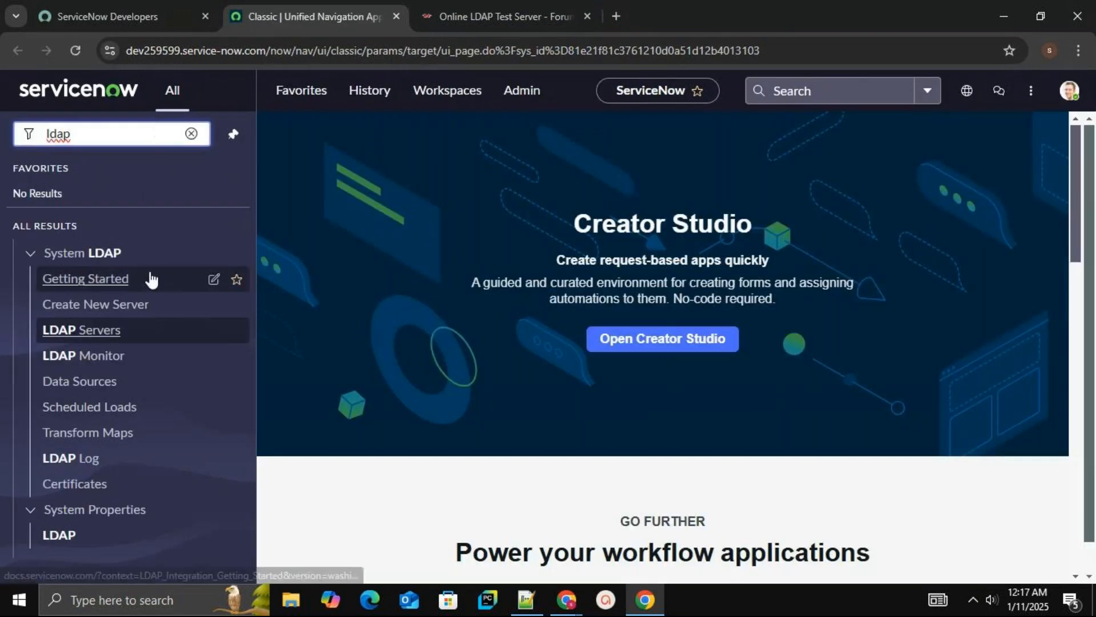
pyautogui.middleClick(135, 309)
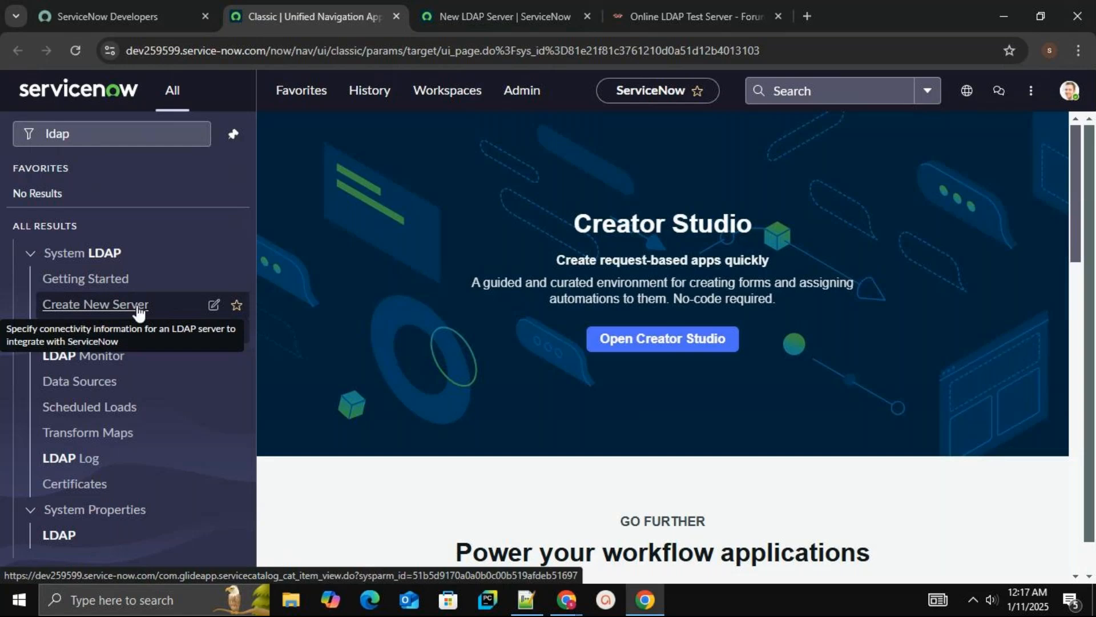
pyautogui.click(517, 9)
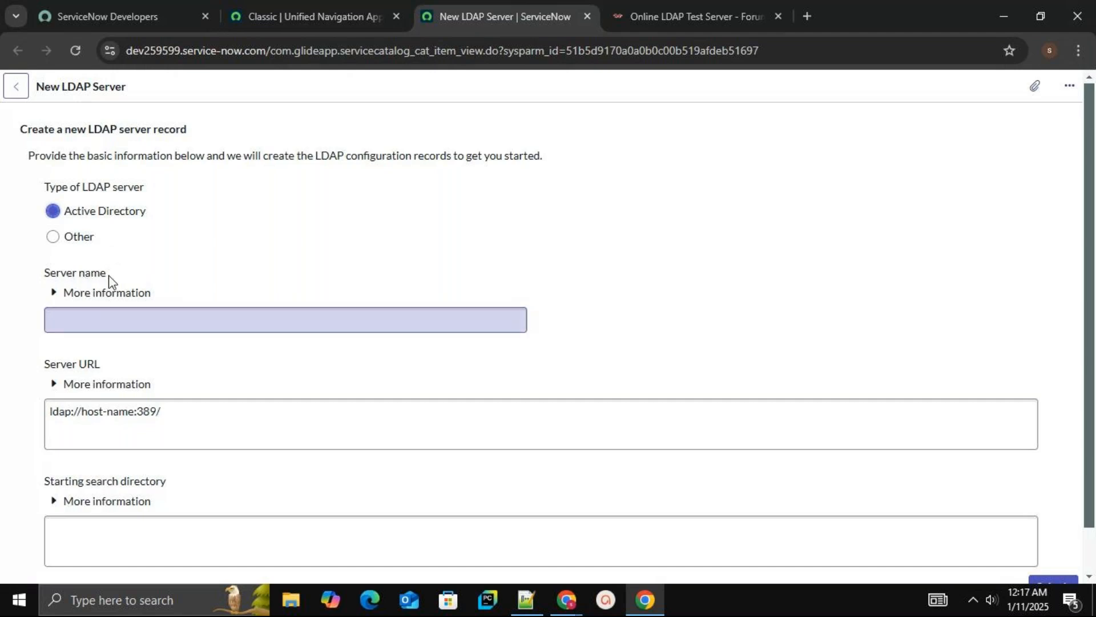
pyautogui.click(54, 292)
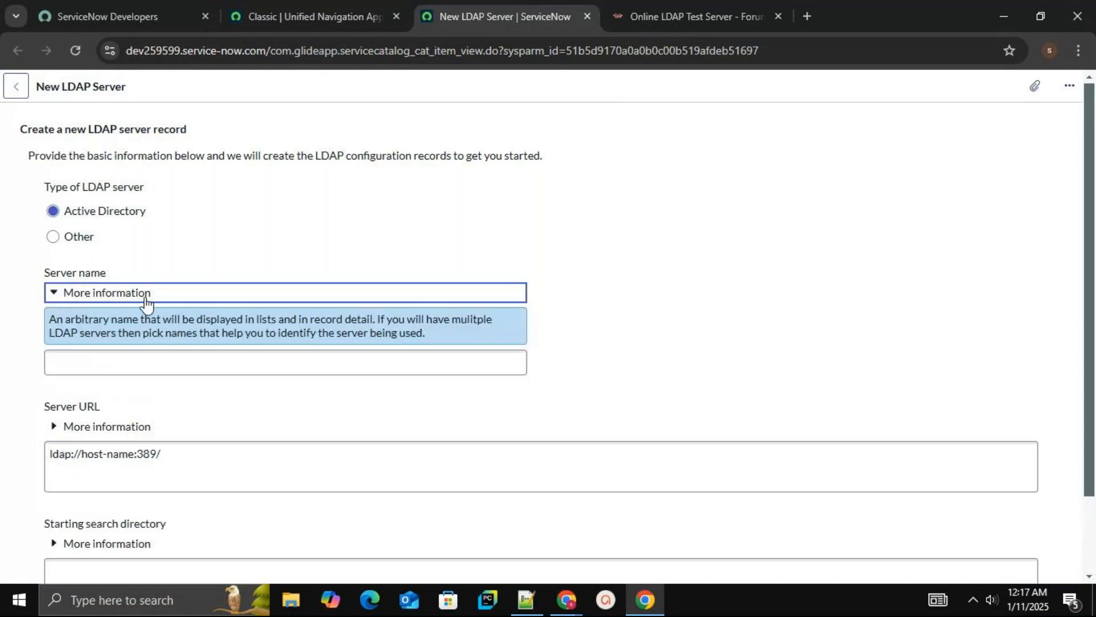
pyautogui.click(216, 356)
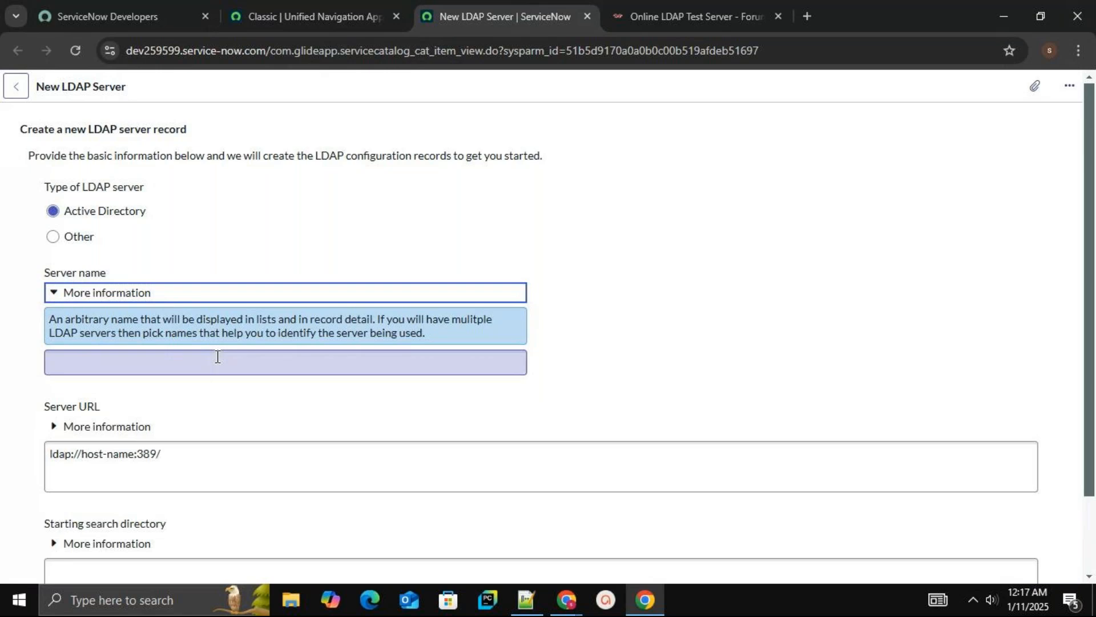
# Enter vardhantechserver as the new LDAP server's name
pyautogui.click(217, 357)
pyautogui.write('vardhan')
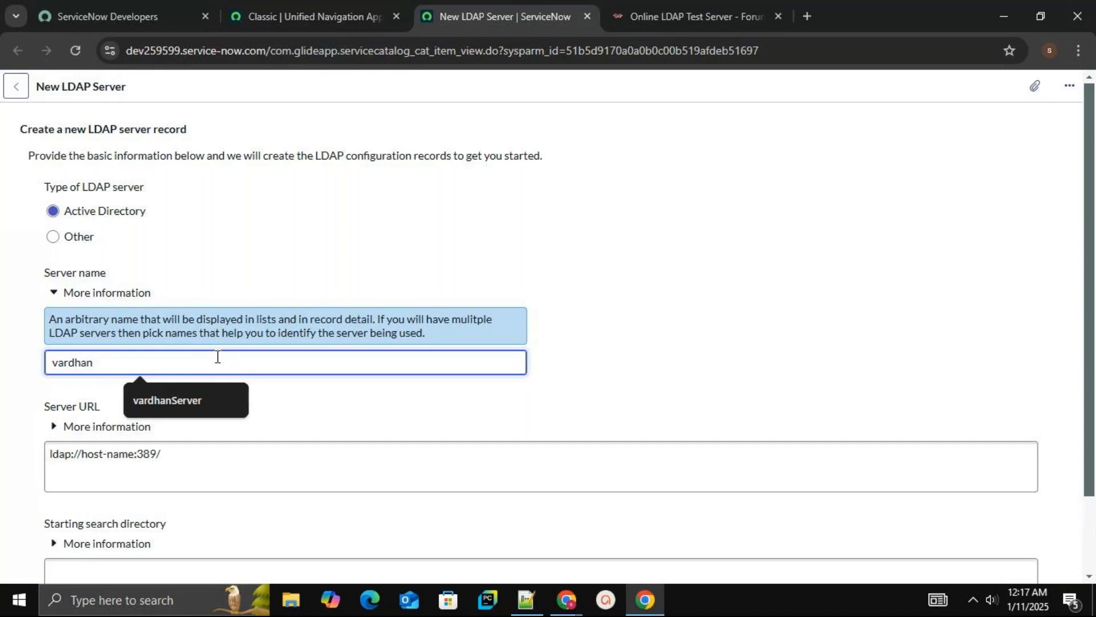
pyautogui.write('tech')
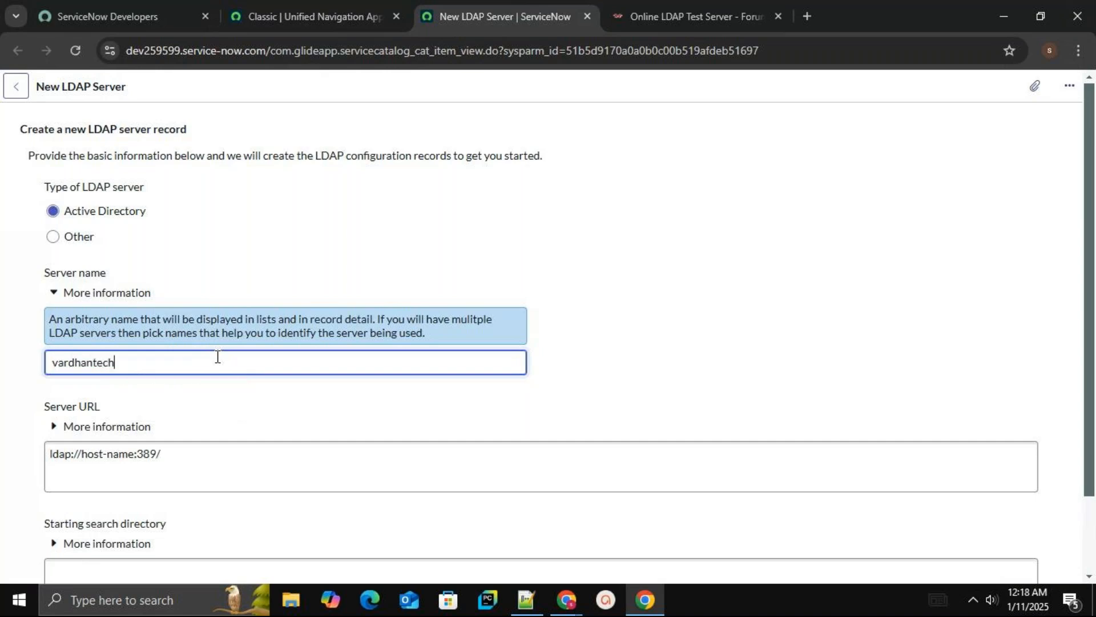
pyautogui.write('server')
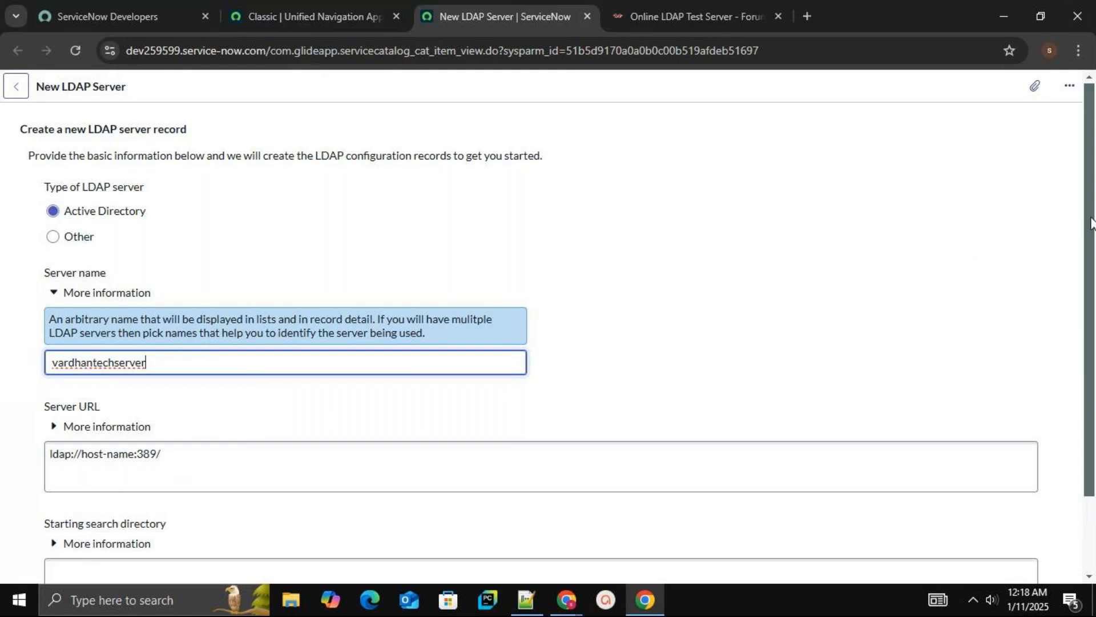
# Copy the host ldap.forumsys.com from the test server page and set the Server URL to ldap://ldap.forumsys.com
pyautogui.moveTo(1091, 221); pyautogui.dragTo(1091, 253)
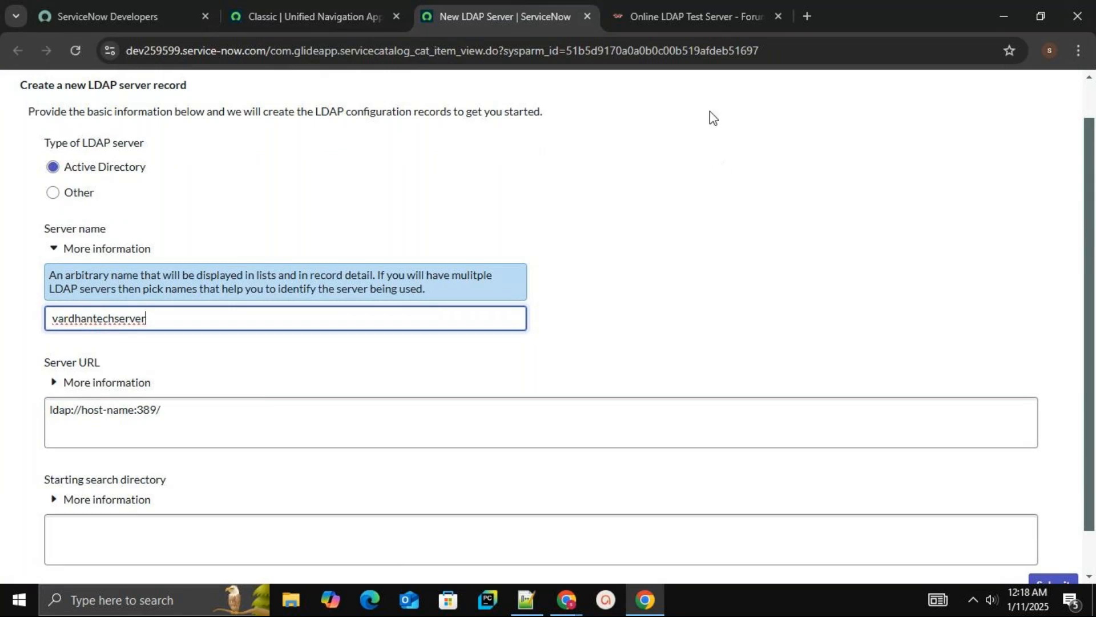
pyautogui.click(682, 14)
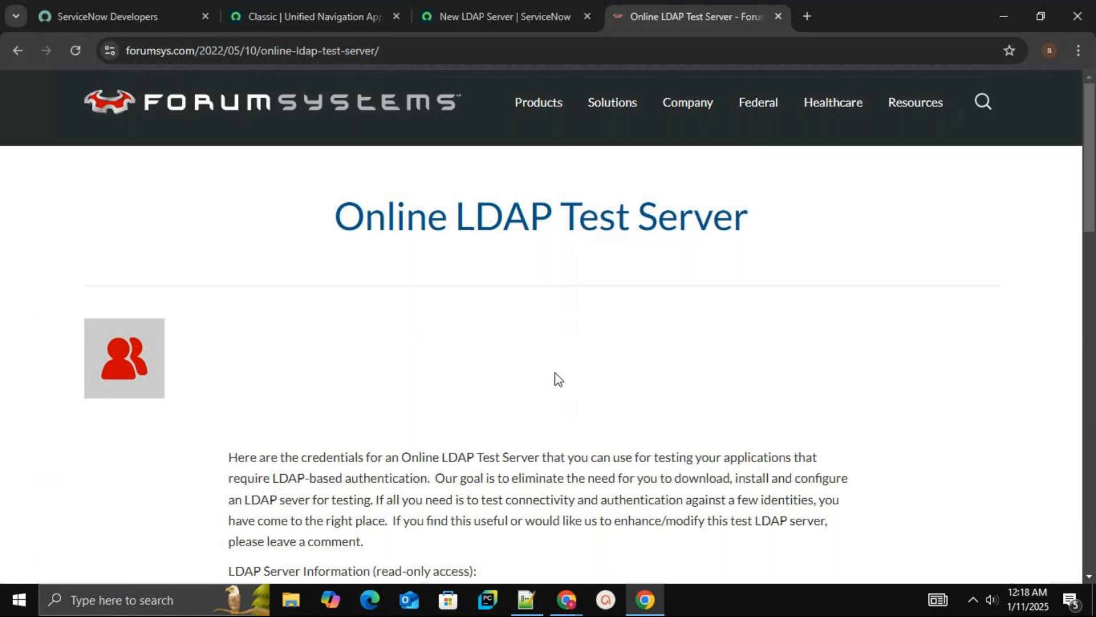
pyautogui.scroll(-3, 558, 379)
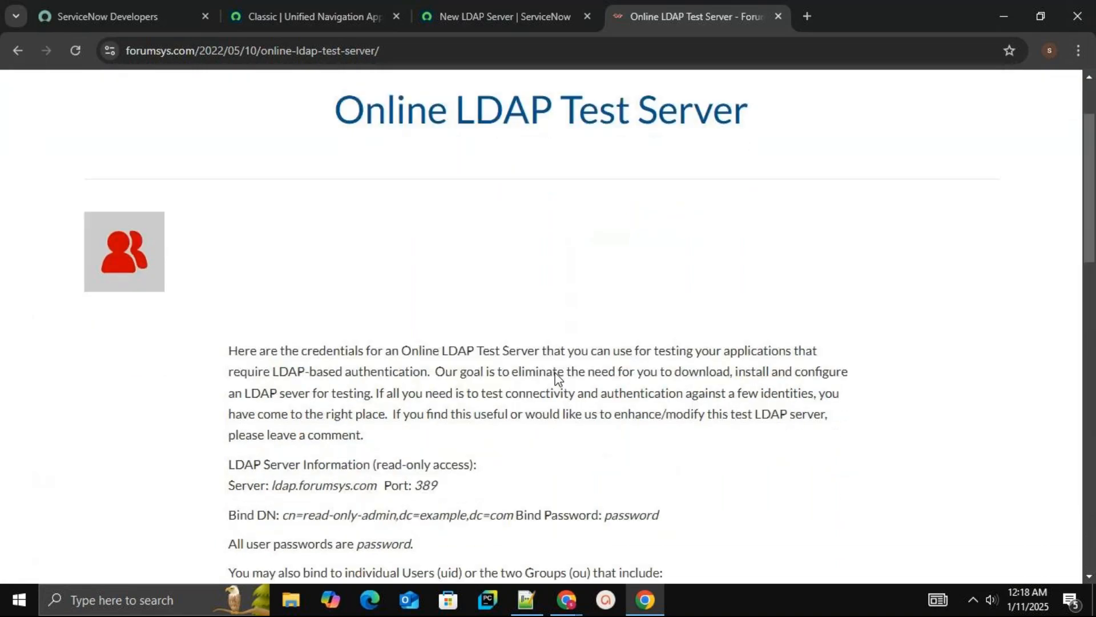
pyautogui.scroll(-1, 558, 379)
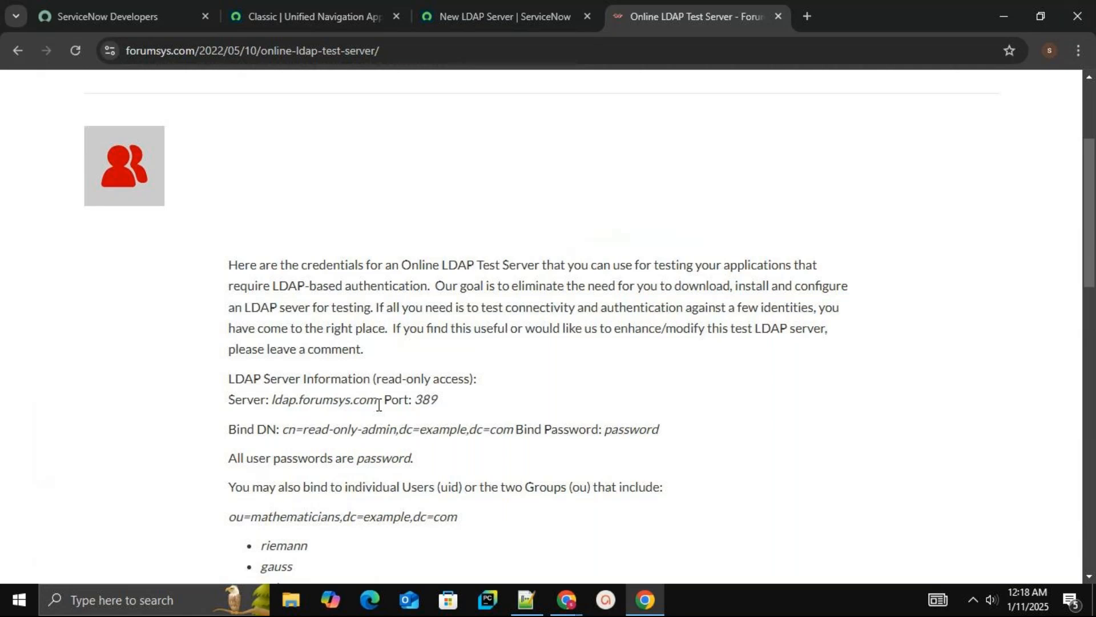
pyautogui.moveTo(378, 405); pyautogui.dragTo(272, 394)
pyautogui.hotkey('ctrl', 'c')
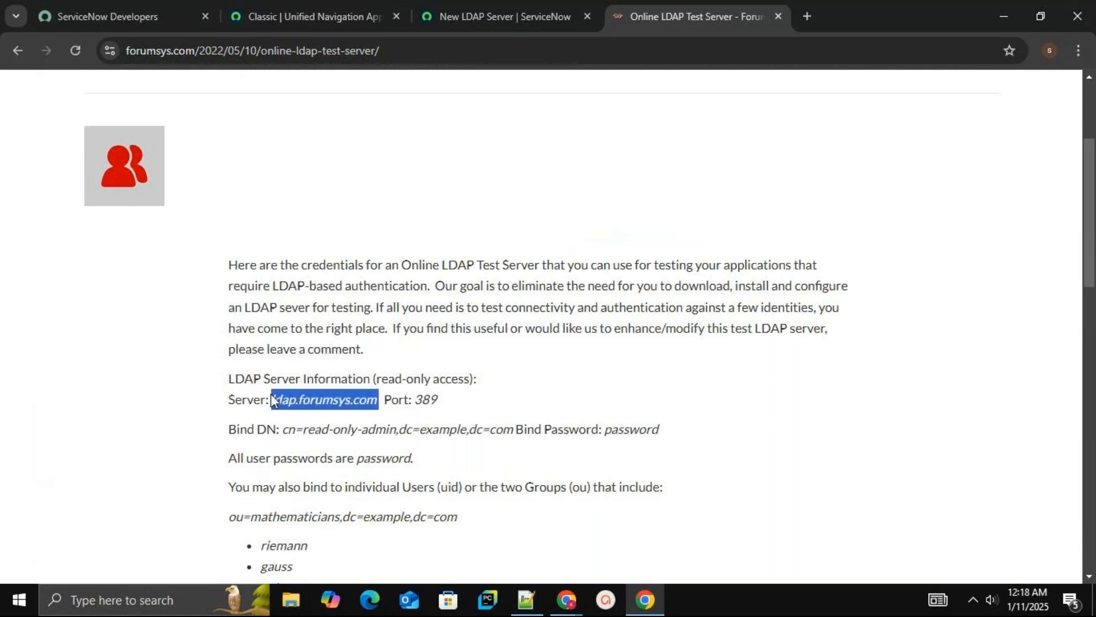
pyautogui.click(480, 21)
pyautogui.click(210, 409)
pyautogui.press('BackSpace')
pyautogui.press('BackSpace')
pyautogui.press('BackSpace')
pyautogui.press('BackSpace')
pyautogui.press('BackSpace')
pyautogui.press('BackSpace')
pyautogui.press('BackSpace')
pyautogui.press('BackSpace')
pyautogui.press('BackSpace')
pyautogui.press('BackSpace')
pyautogui.press('BackSpace')
pyautogui.press('BackSpace')
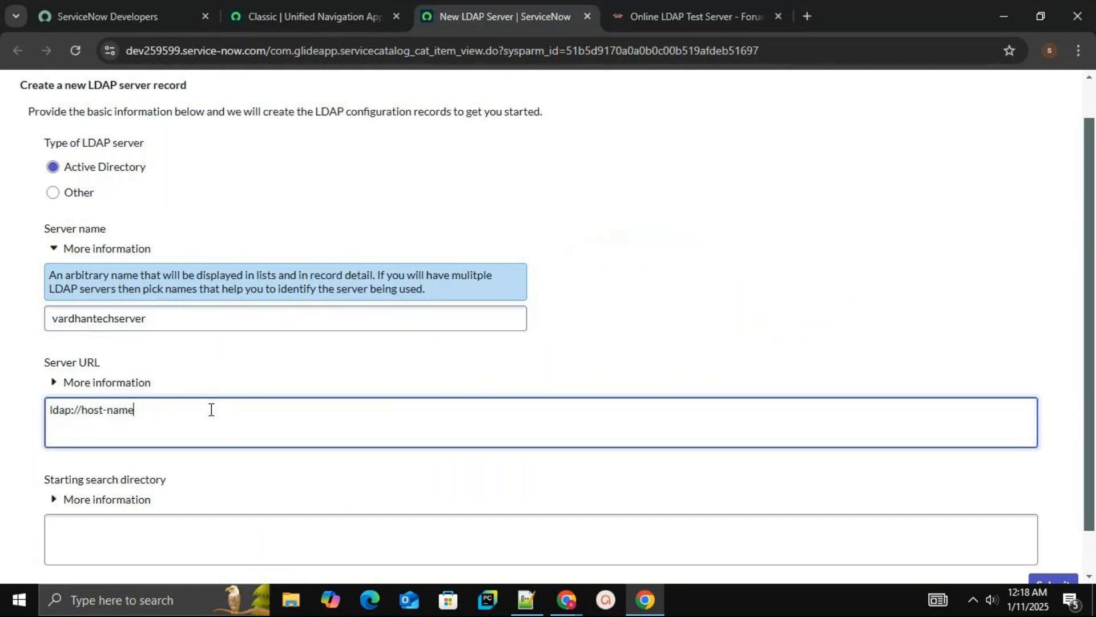
pyautogui.press('BackSpace')
pyautogui.hotkey('ctrl', 'v')
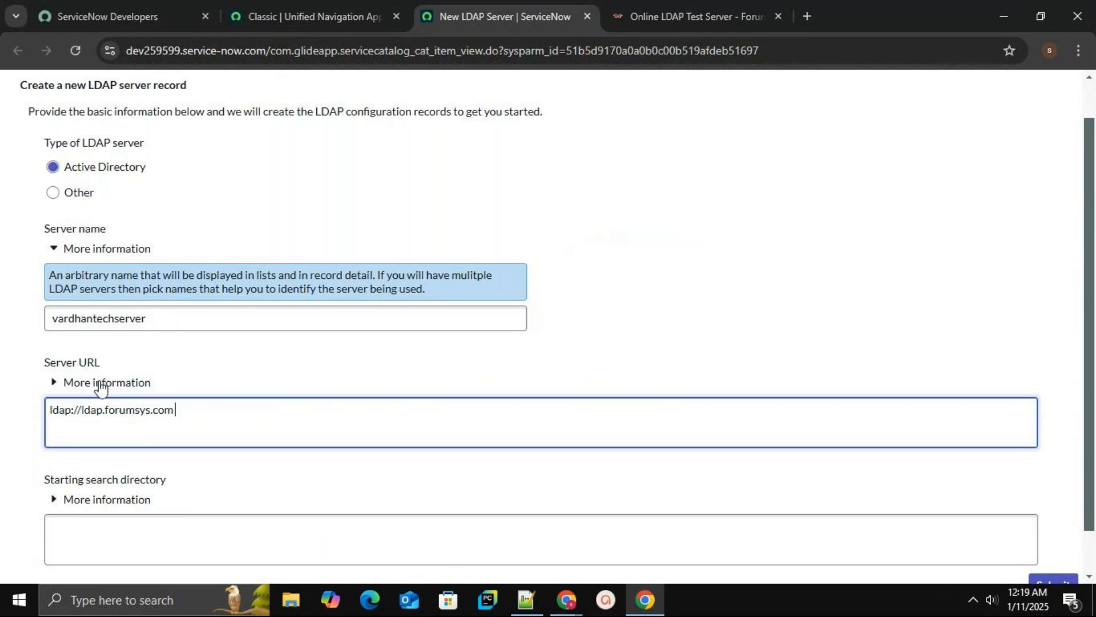
# Review the Server URL and Starting search directory help texts against the test server page
pyautogui.click(53, 383)
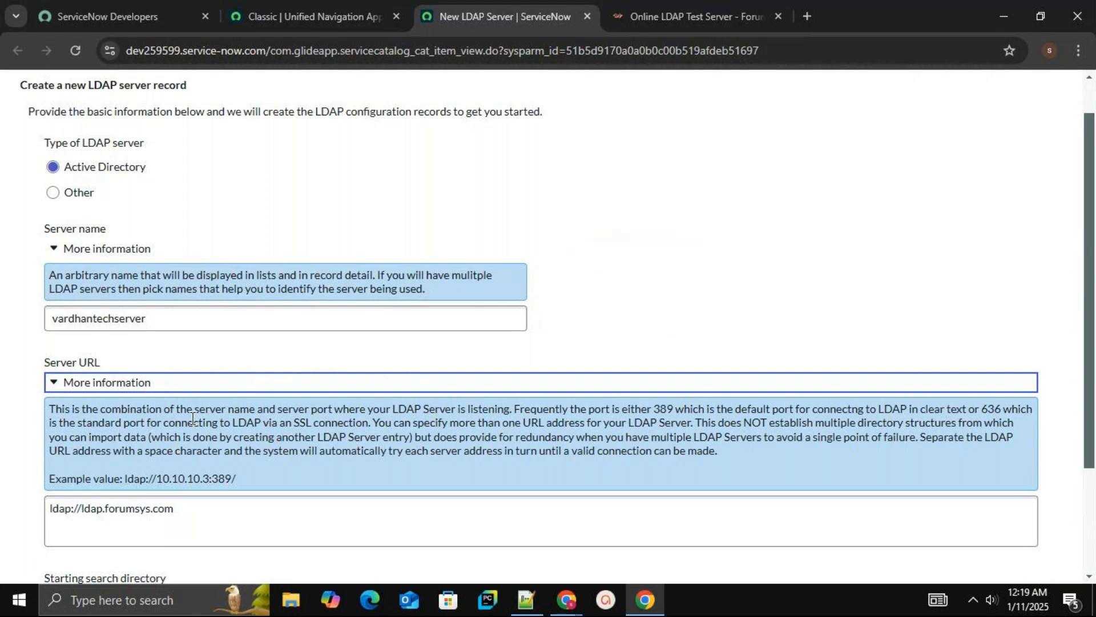
pyautogui.click(732, 8)
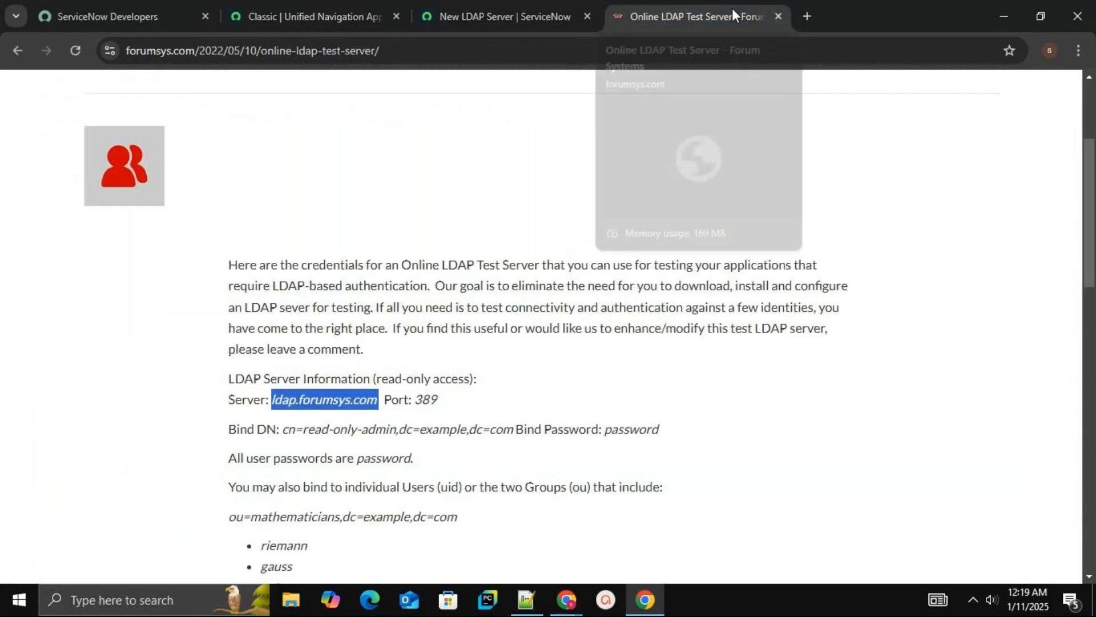
pyautogui.click(533, 18)
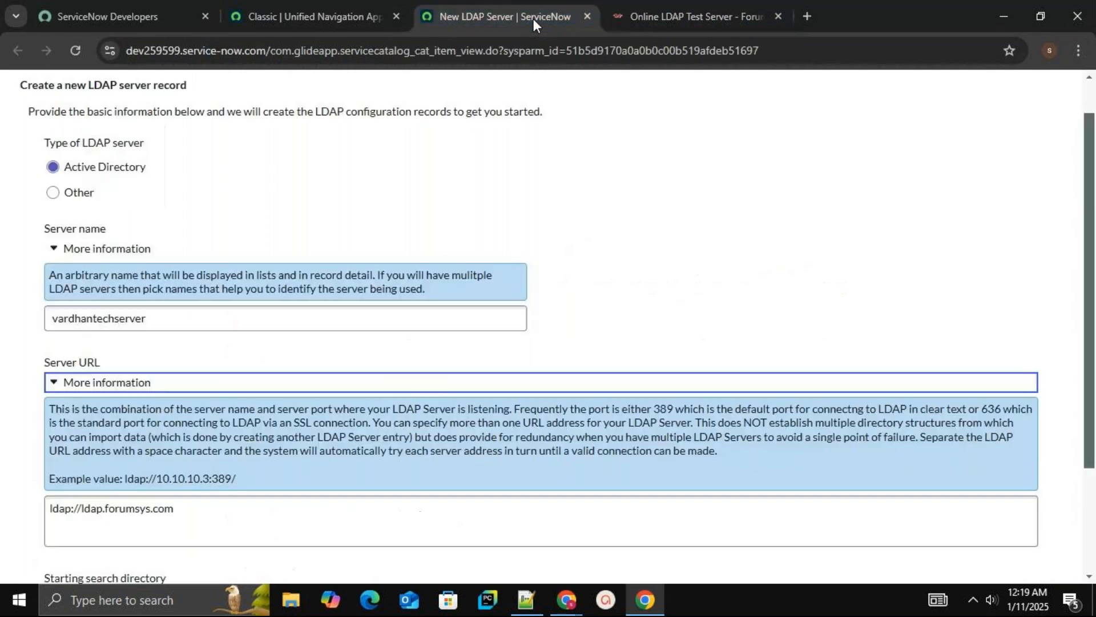
pyautogui.click(57, 384)
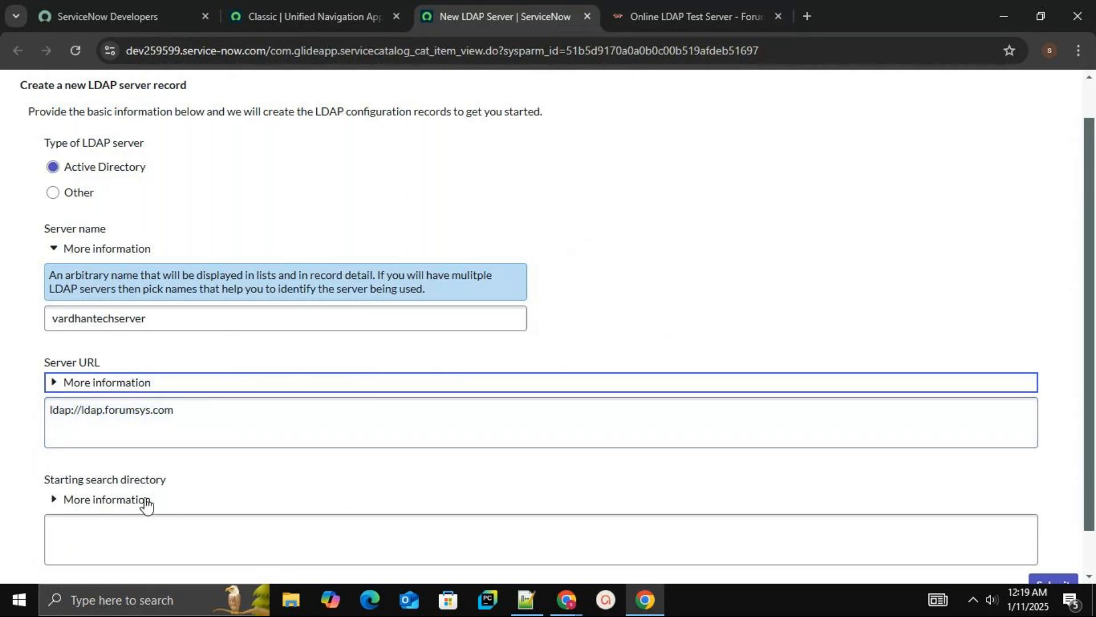
pyautogui.click(54, 501)
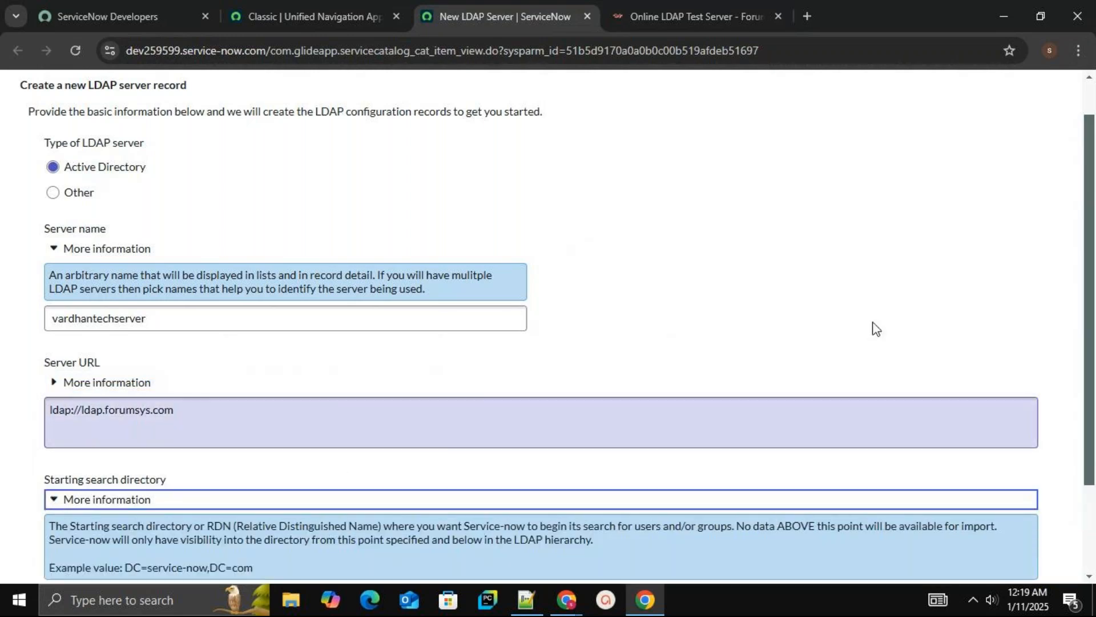
pyautogui.moveTo(1088, 317); pyautogui.dragTo(1093, 374)
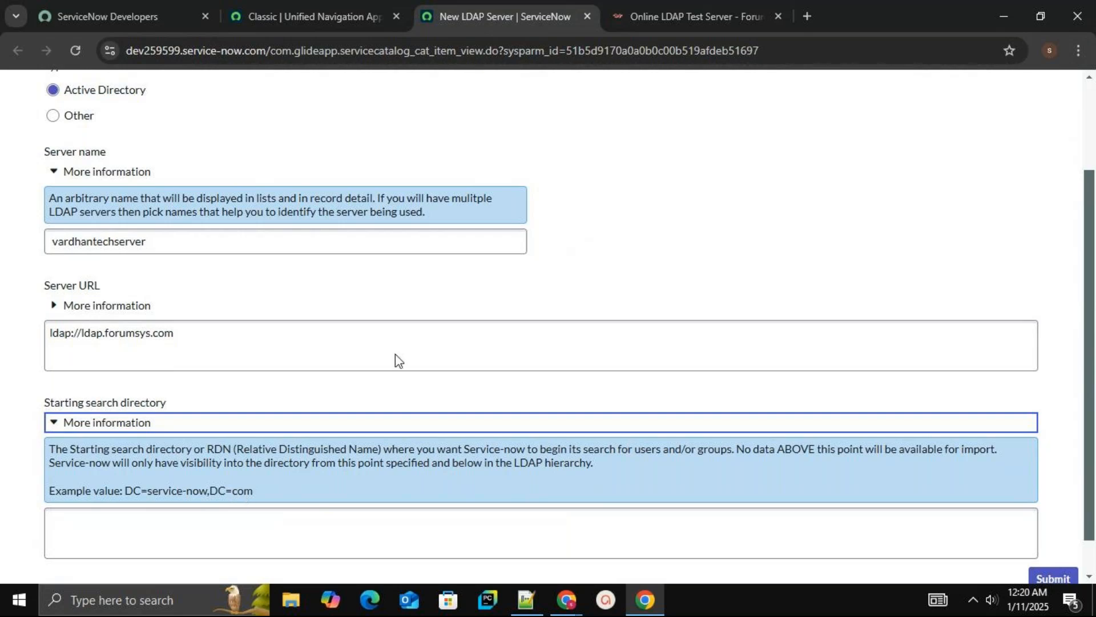
pyautogui.click(702, 18)
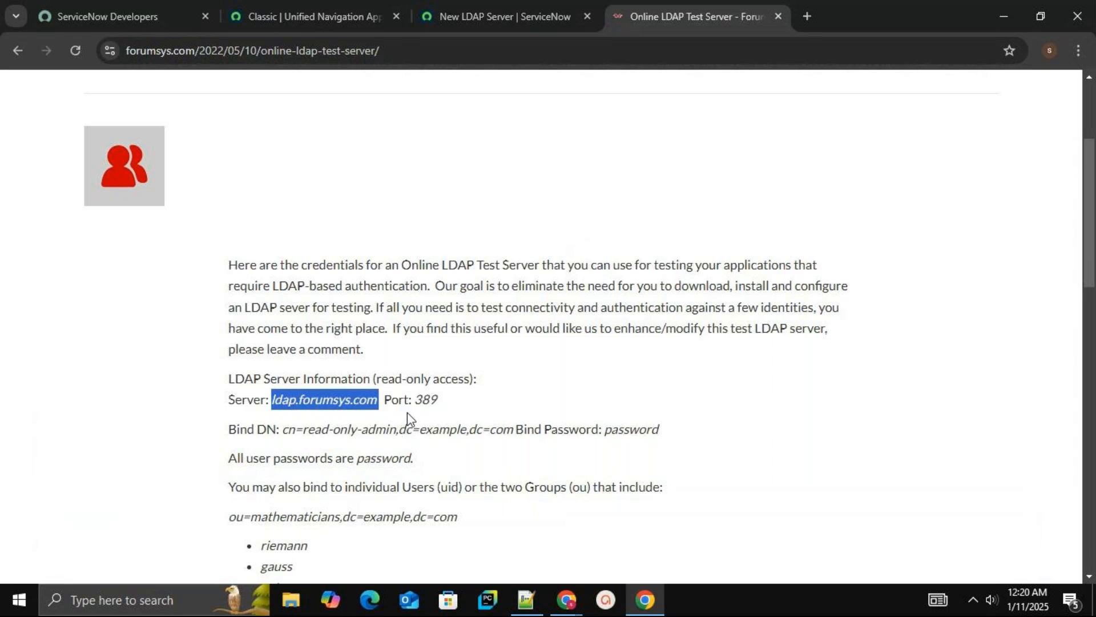
pyautogui.click(499, 15)
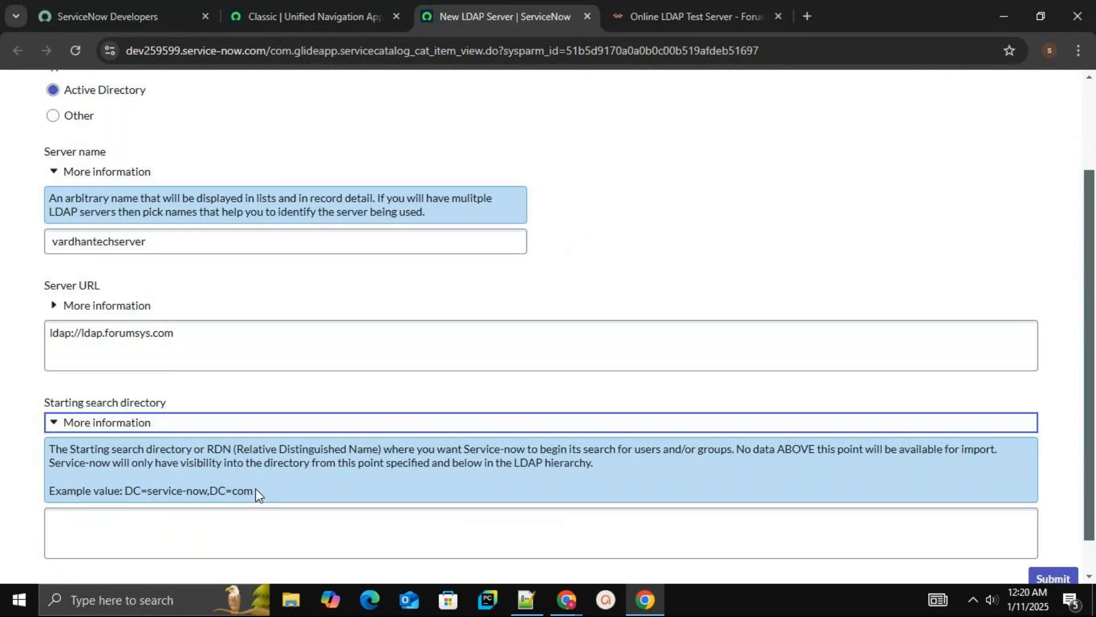
# Copy dc=example,dc=com from the test server page into Starting search directory and submit the form
pyautogui.click(697, 17)
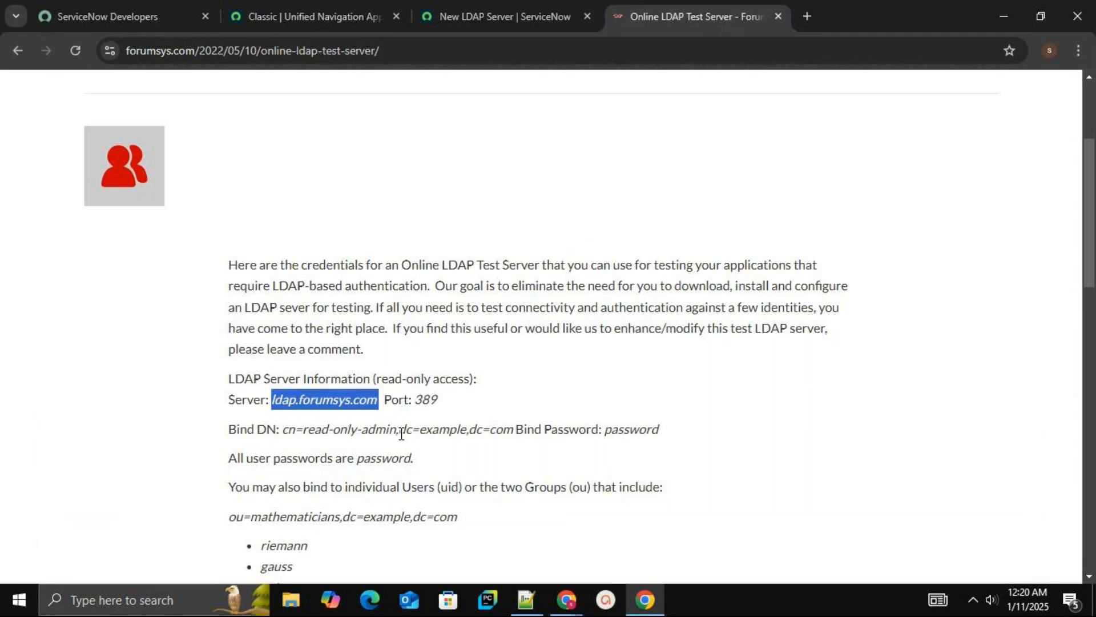
pyautogui.moveTo(399, 431); pyautogui.dragTo(511, 436)
pyautogui.hotkey('ctrl', 'c')
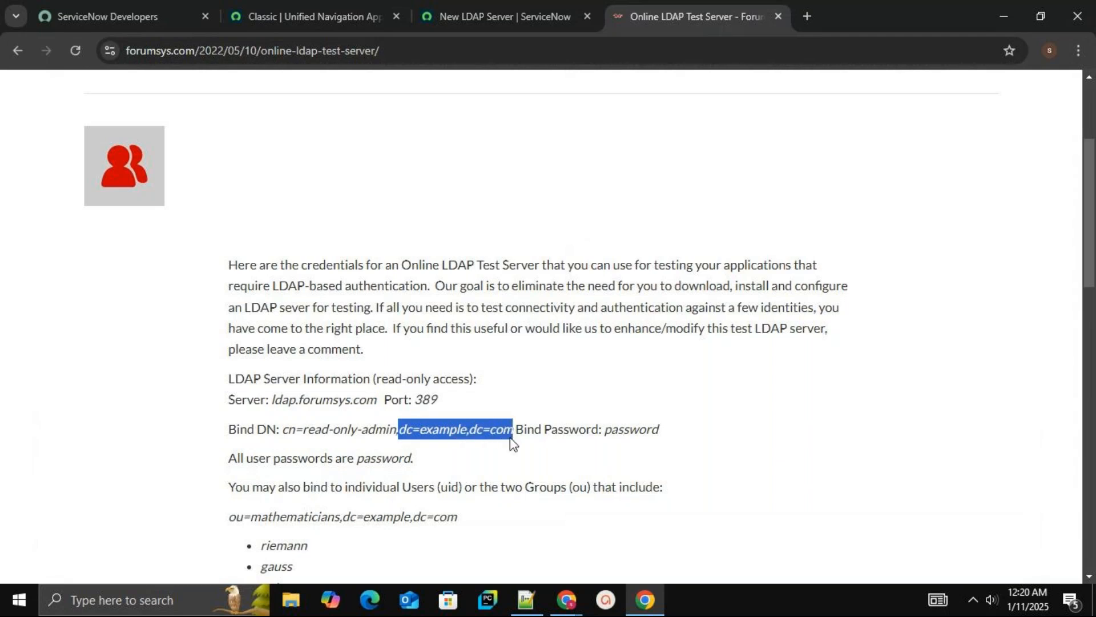
pyautogui.click(514, 9)
pyautogui.click(146, 514)
pyautogui.hotkey('ctrl', 'v')
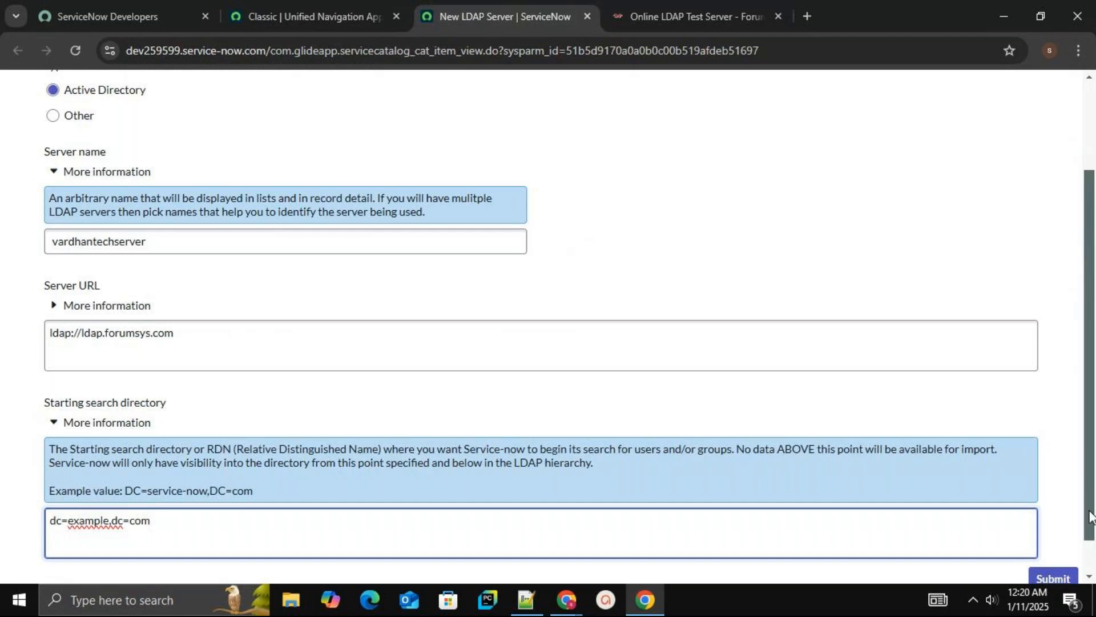
pyautogui.scroll(-1, 1088, 551)
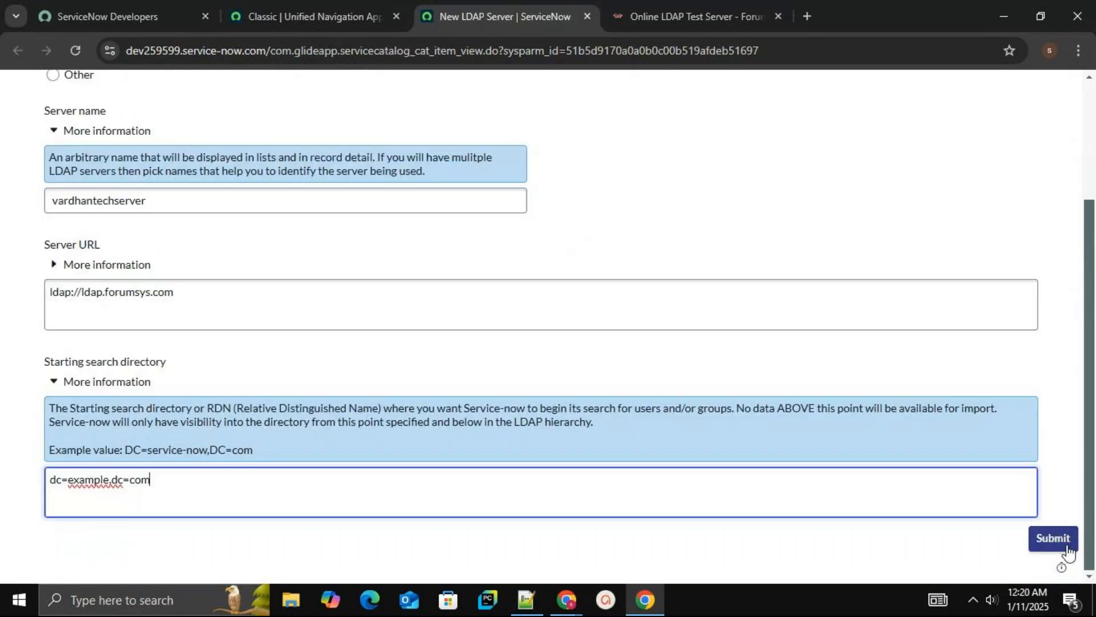
pyautogui.click(1064, 547)
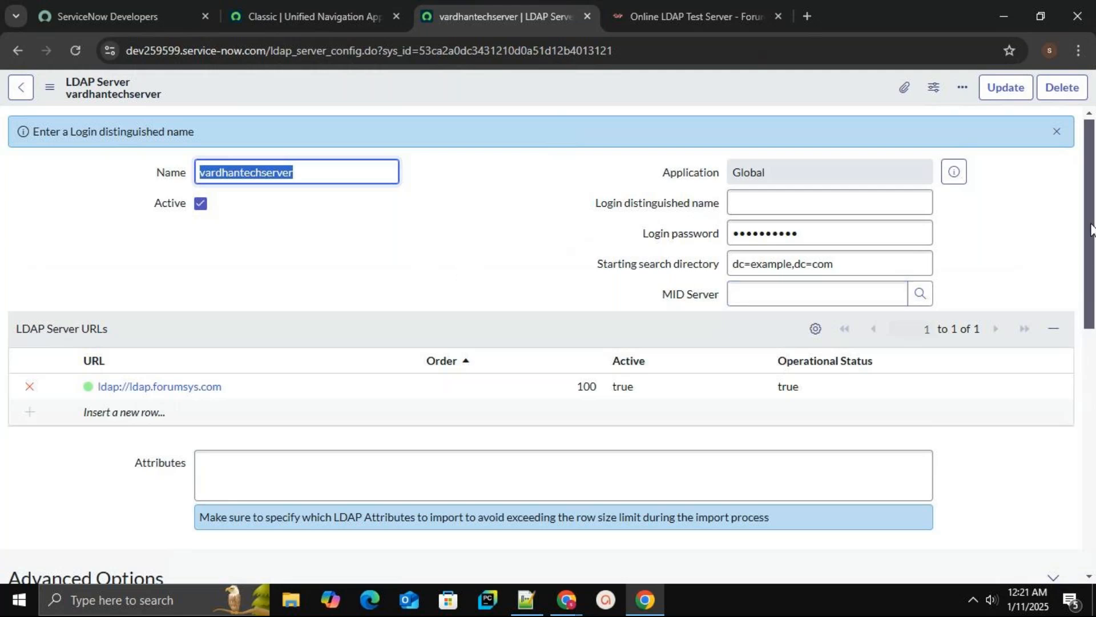
# Set the Login distinguished name to cn=read-only-admin,dc=example,dc=com copied from the test server's Bind DN
pyautogui.moveTo(1091, 230)
pyautogui.mouseDown()
pyautogui.moveTo(1091, 259)
pyautogui.moveTo(1091, 234)
pyautogui.mouseUp()
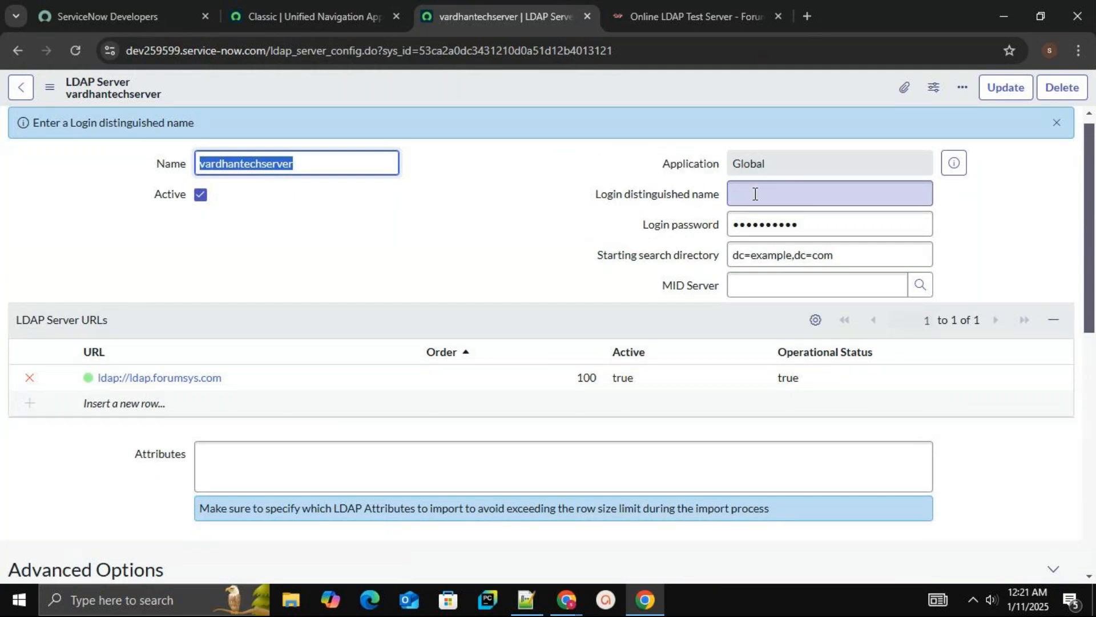
pyautogui.click(688, 22)
pyautogui.click(594, 365)
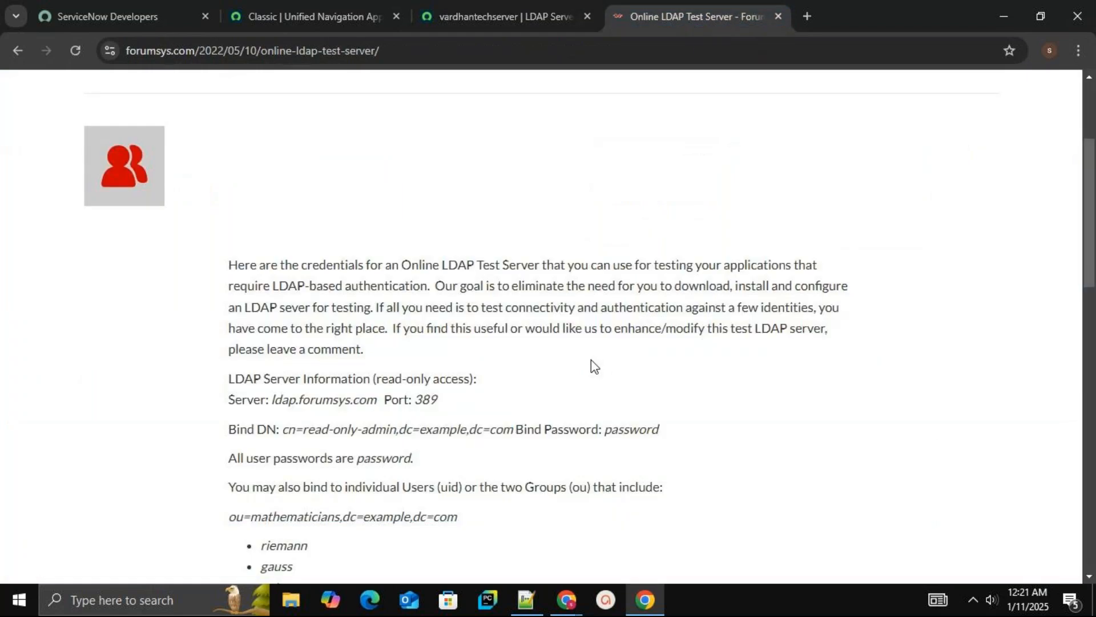
pyautogui.doubleClick(268, 433)
pyautogui.click(285, 433)
pyautogui.moveTo(284, 432); pyautogui.dragTo(511, 426)
pyautogui.hotkey('ctrl', 'c')
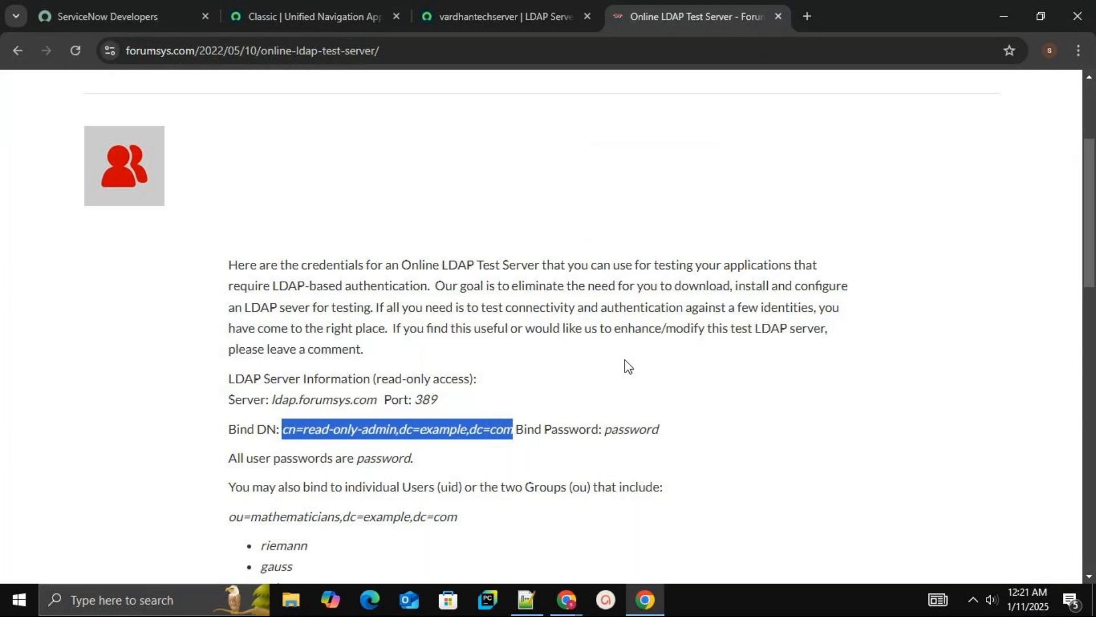
pyautogui.click(527, 17)
pyautogui.click(760, 195)
pyautogui.hotkey('ctrl', 'v')
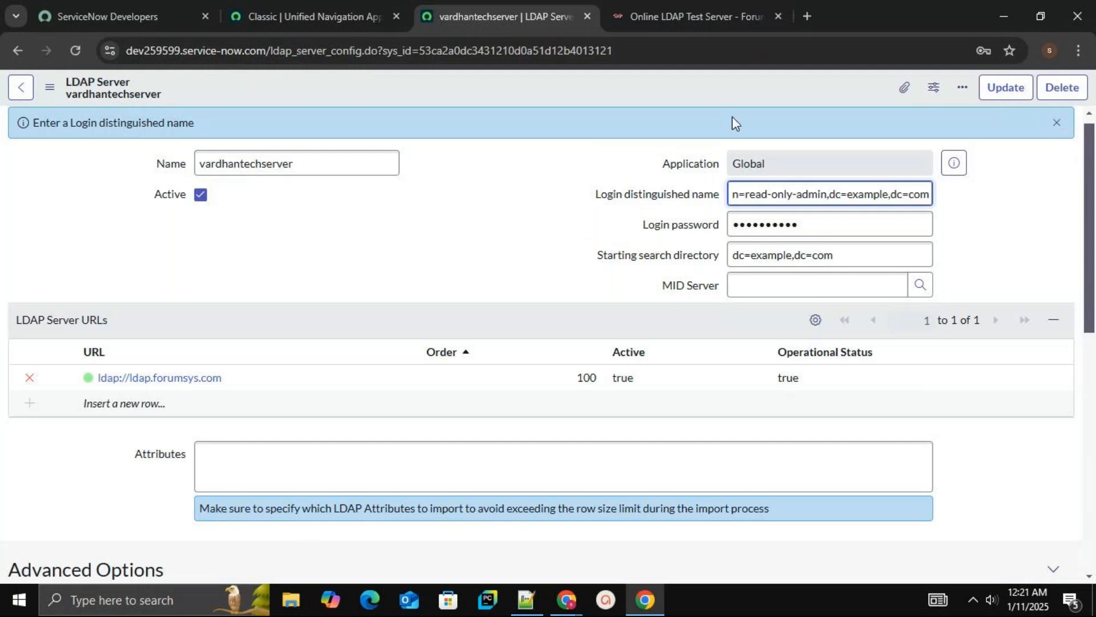
# Replace the Login password with the test server's bind password copied from its page
pyautogui.click(787, 224)
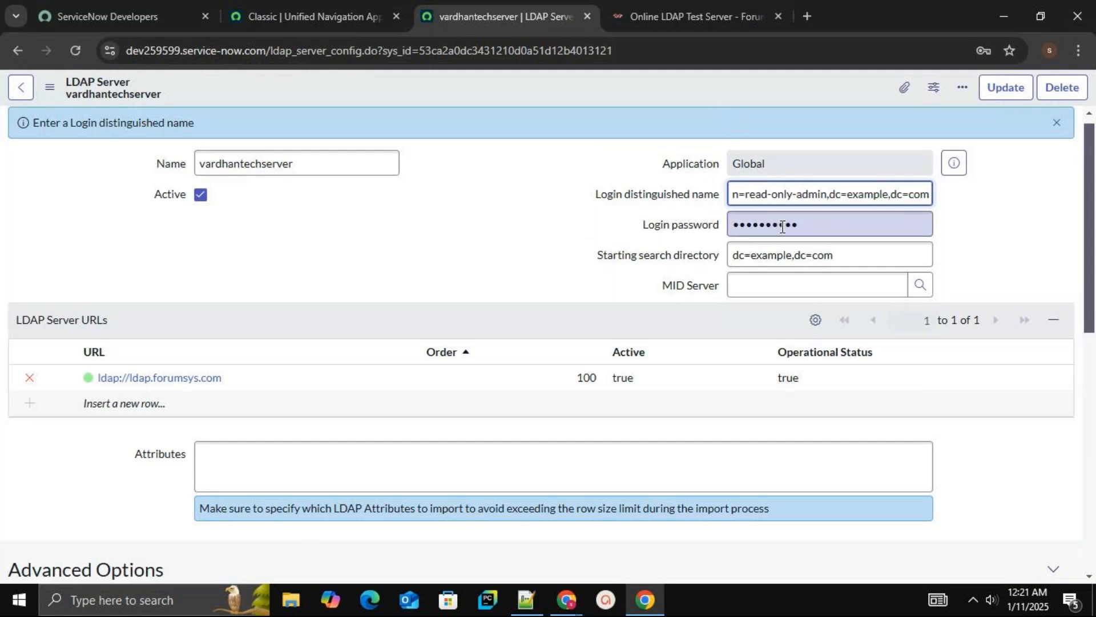
pyautogui.click(812, 226)
pyautogui.press('BackSpace')
pyautogui.press('BackSpace')
pyautogui.press('BackSpace')
pyautogui.press('BackSpace')
pyautogui.press('BackSpace')
pyautogui.press('BackSpace')
pyautogui.press('BackSpace')
pyautogui.press('BackSpace')
pyautogui.press('BackSpace')
pyautogui.press('BackSpace')
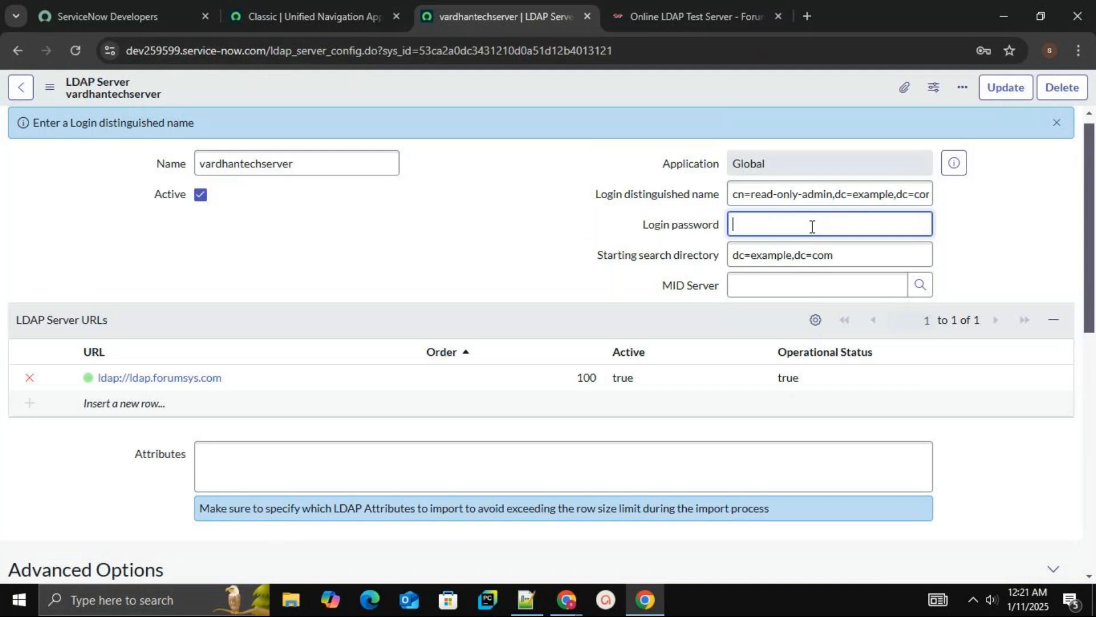
pyautogui.click(669, 26)
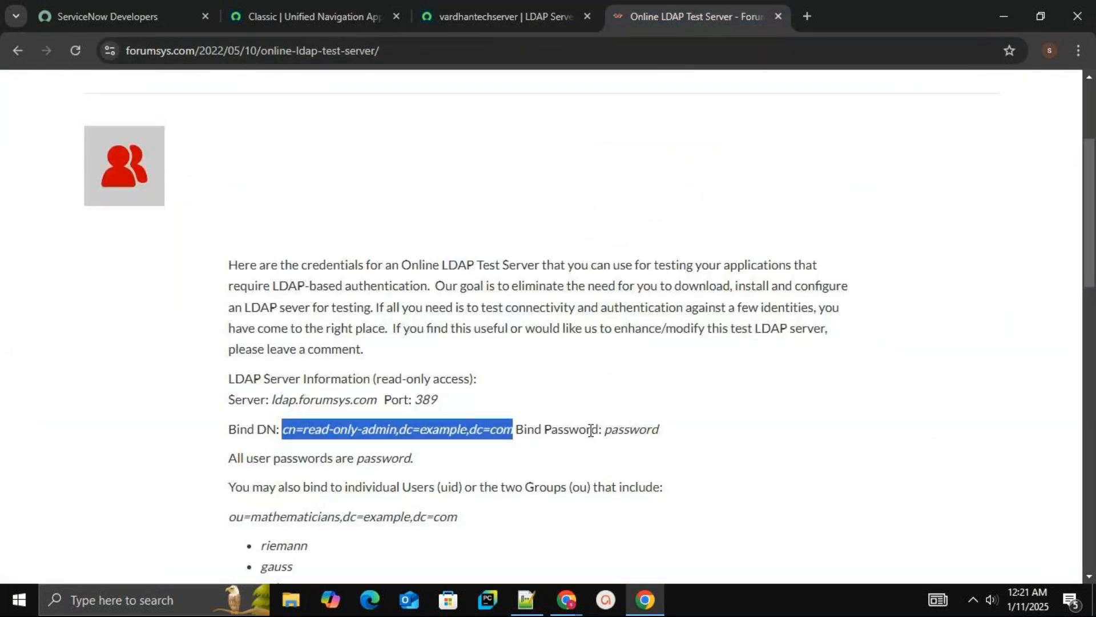
pyautogui.click(640, 431)
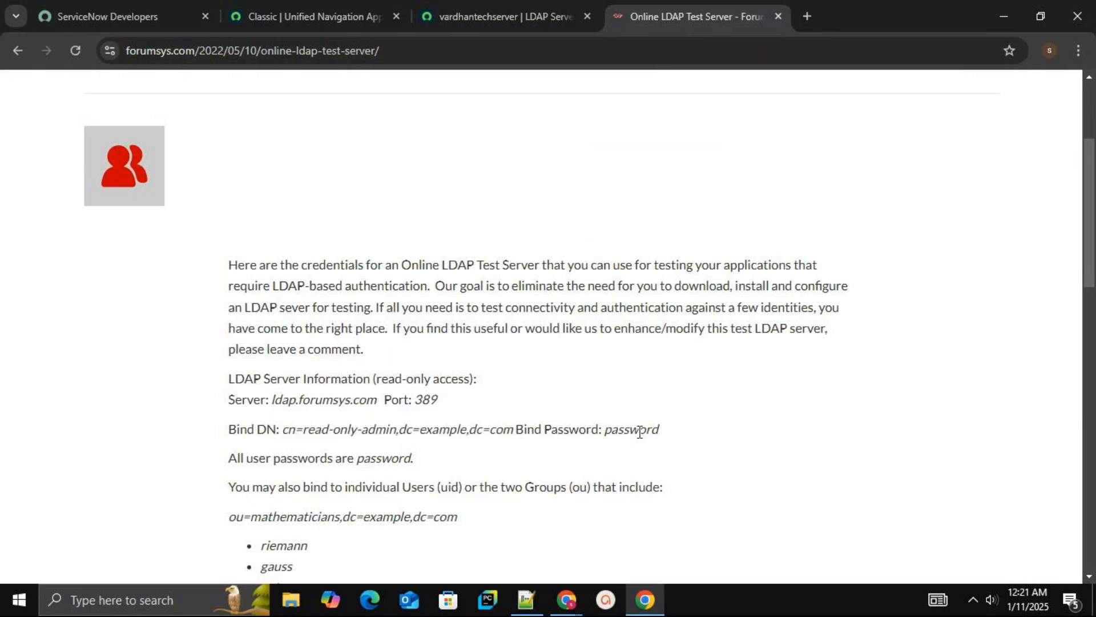
pyautogui.doubleClick(640, 431)
pyautogui.doubleClick(644, 429)
pyautogui.click(508, 11)
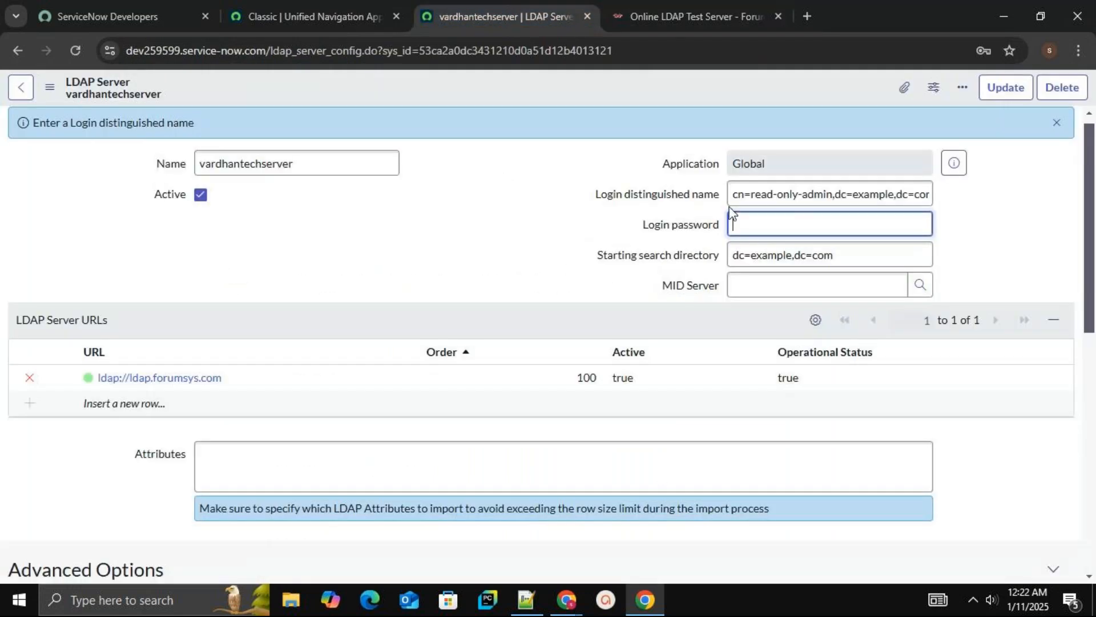
pyautogui.hotkey('ctrl', 'v')
# Save the LDAP server record
pyautogui.moveTo(1092, 254); pyautogui.dragTo(1094, 283)
pyautogui.scroll(1, 1093, 274)
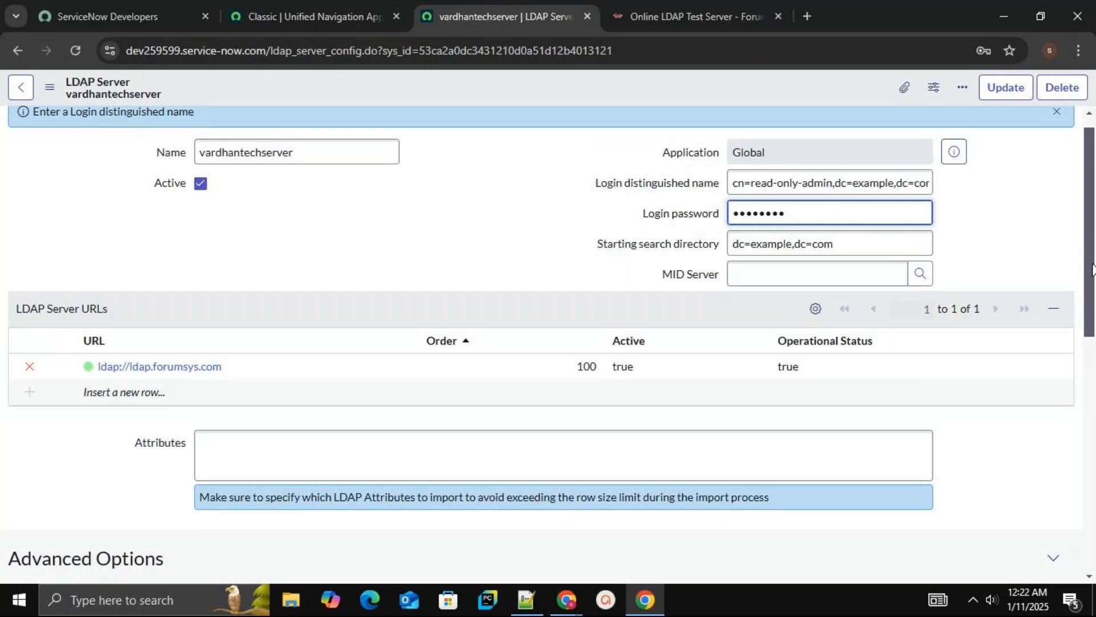
pyautogui.moveTo(1092, 268); pyautogui.dragTo(1071, 181)
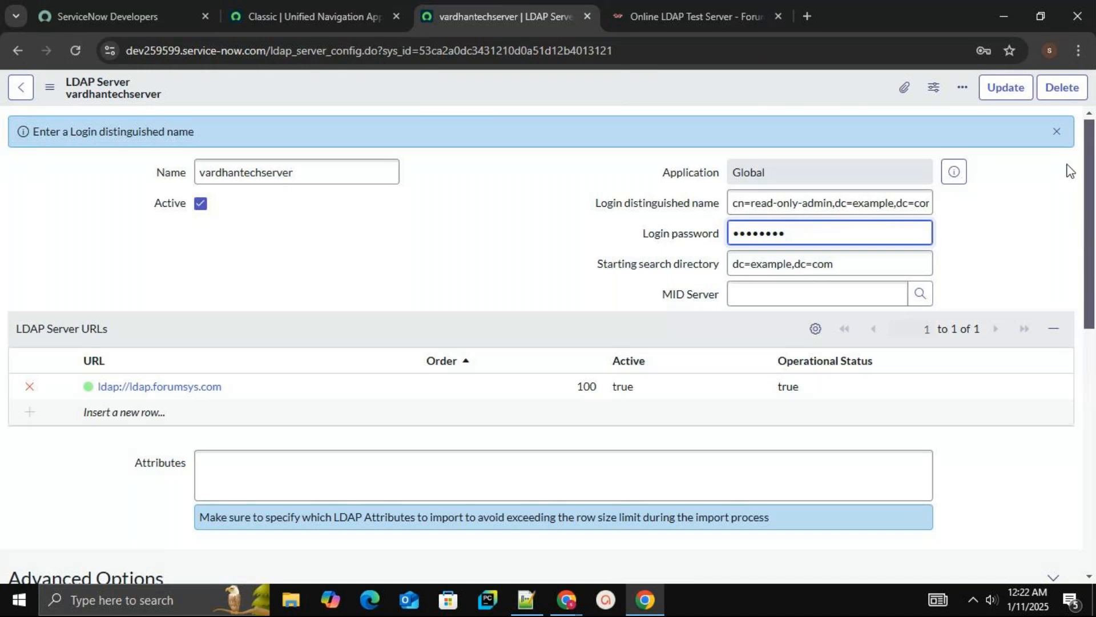
pyautogui.rightClick(557, 93)
pyautogui.click(579, 103)
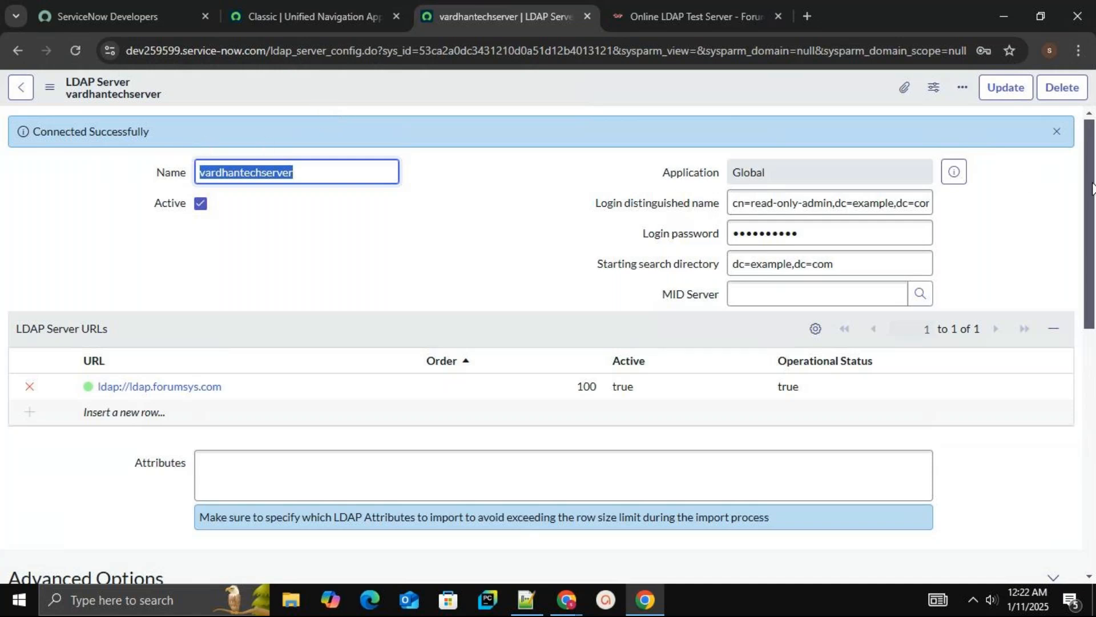
# Compare with the test server's details and run Test Connection on the LDAP server record
pyautogui.moveTo(1093, 182); pyautogui.dragTo(1015, 288)
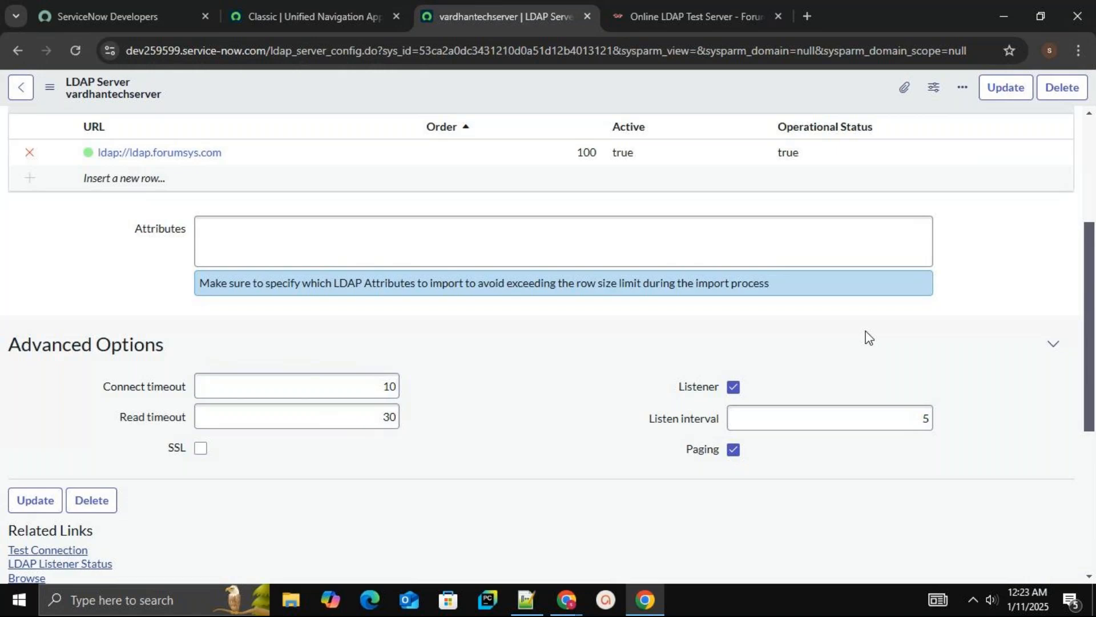
pyautogui.click(708, 17)
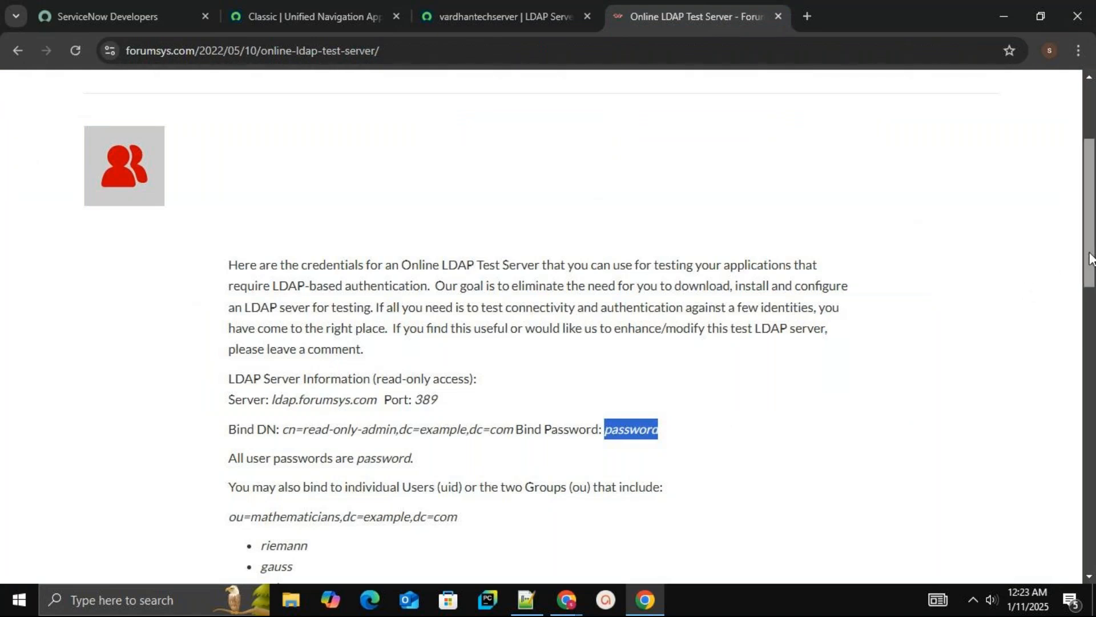
pyautogui.scroll(-3, 1090, 258)
pyautogui.moveTo(1093, 313); pyautogui.dragTo(1092, 354)
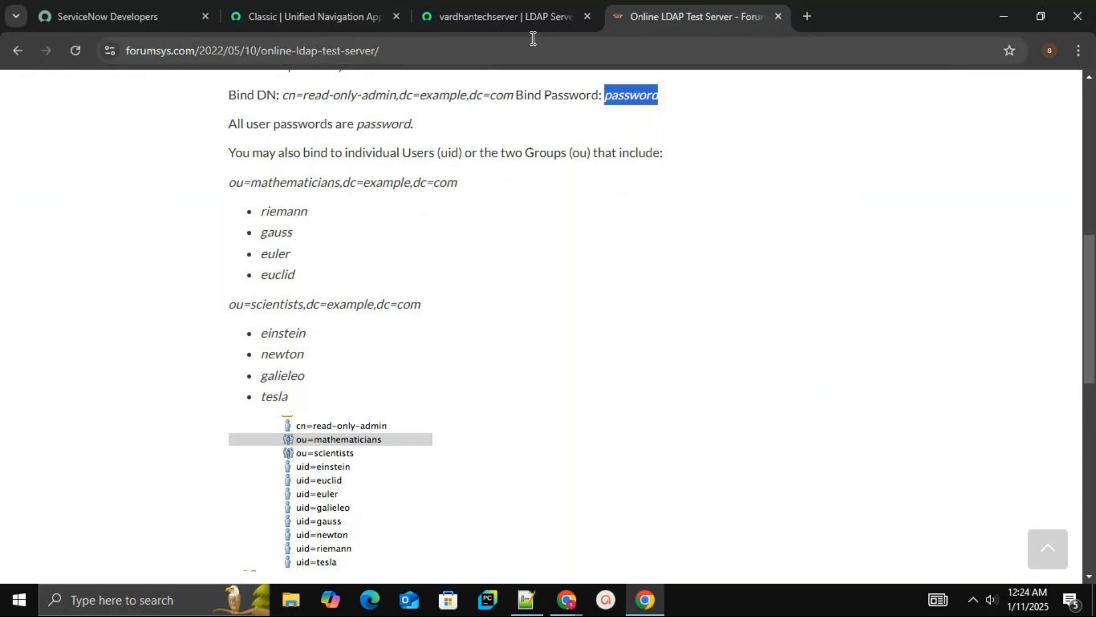
pyautogui.click(516, 16)
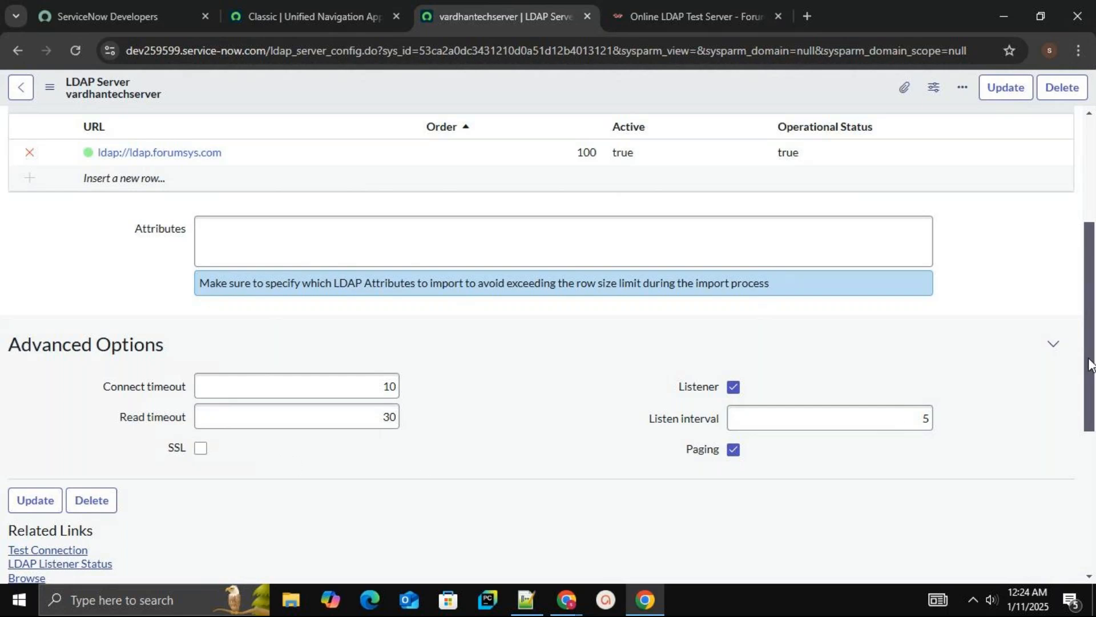
pyautogui.moveTo(1090, 366); pyautogui.dragTo(1093, 482)
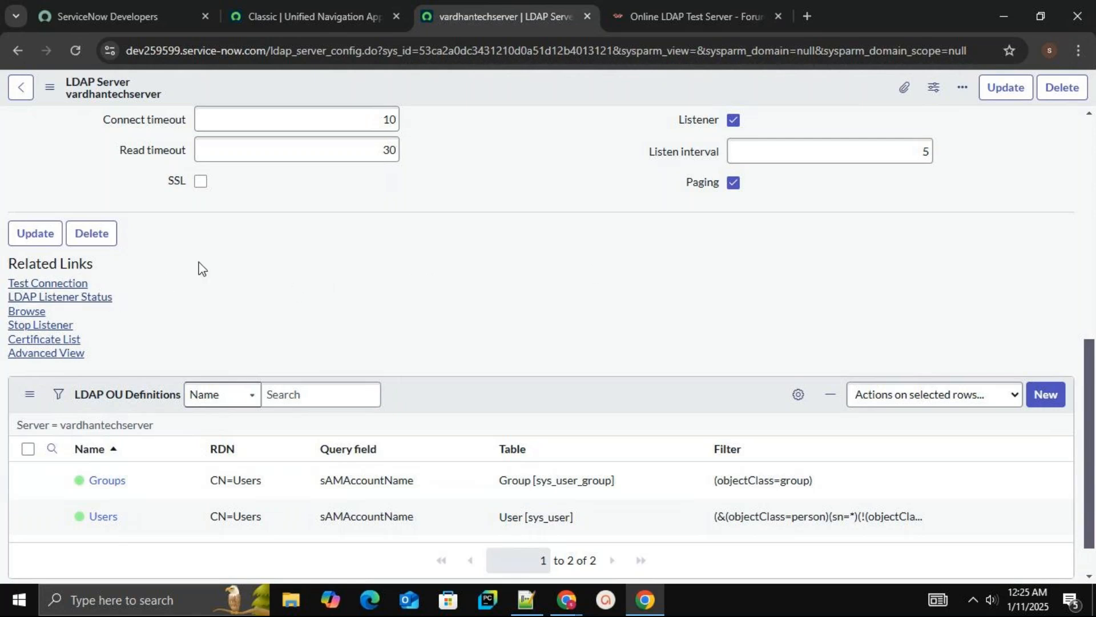
pyautogui.click(83, 286)
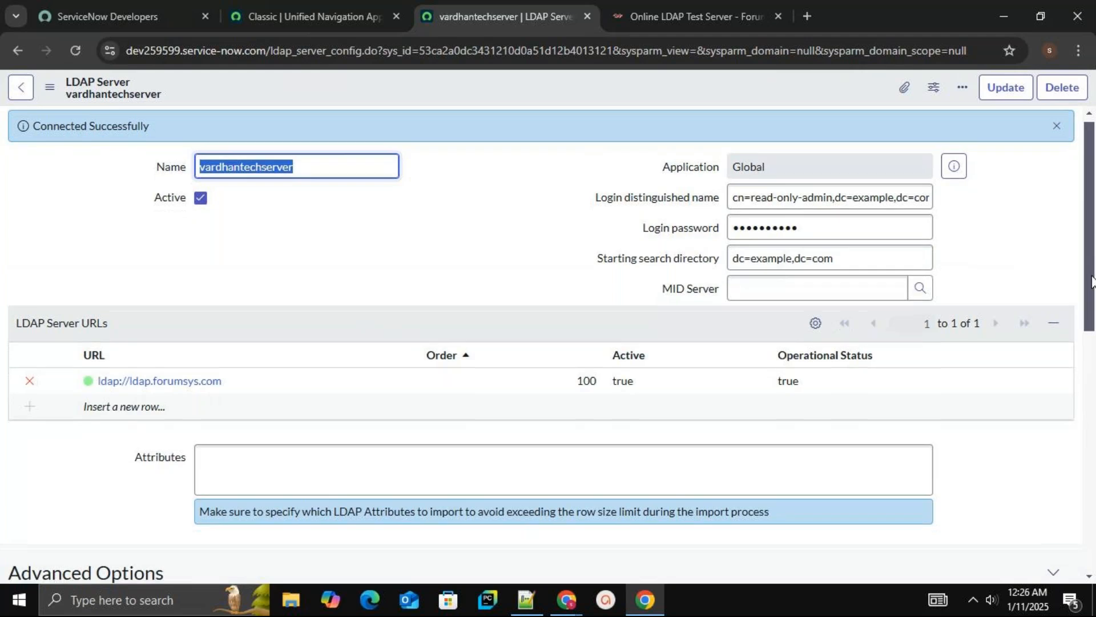
# Browse the LDAP server and expand the LDAP Nodes tree
pyautogui.scroll(-8, 1091, 308)
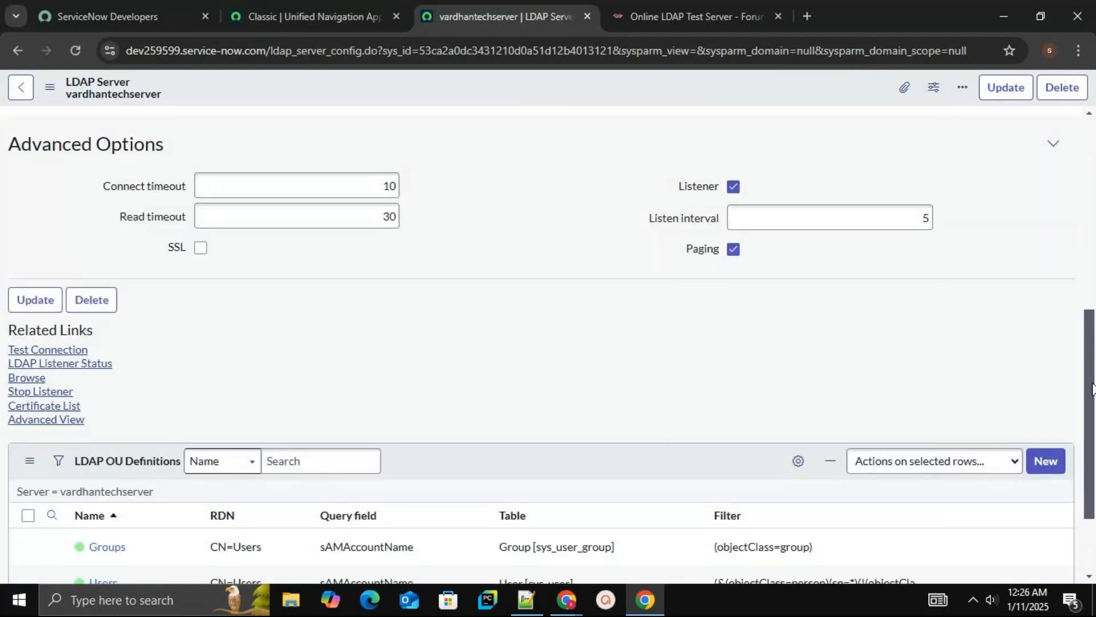
pyautogui.click(43, 380)
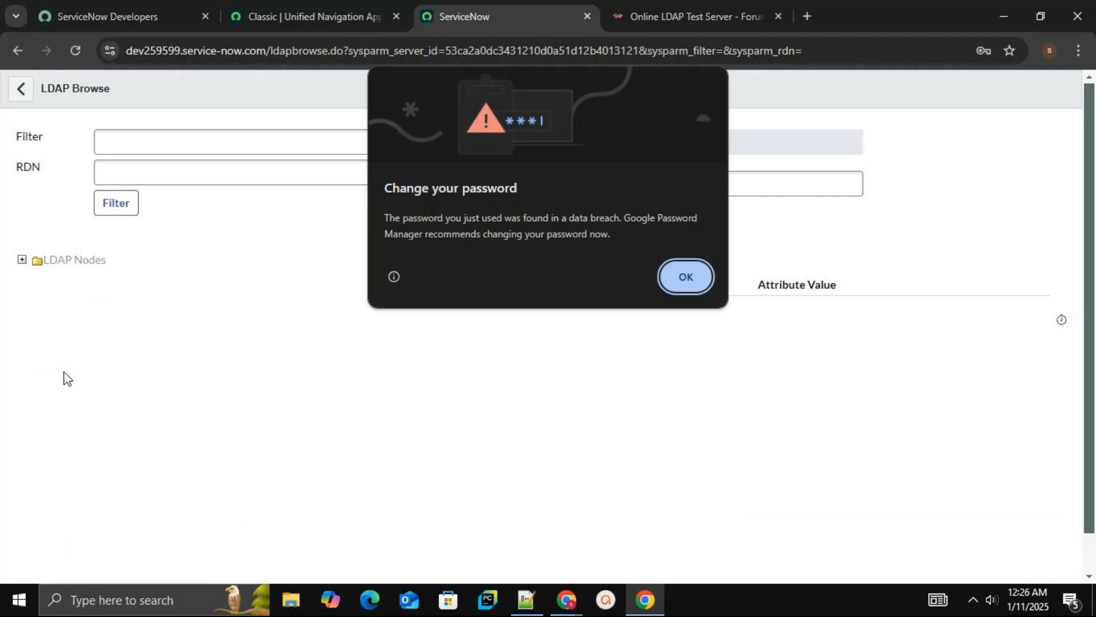
pyautogui.click(684, 277)
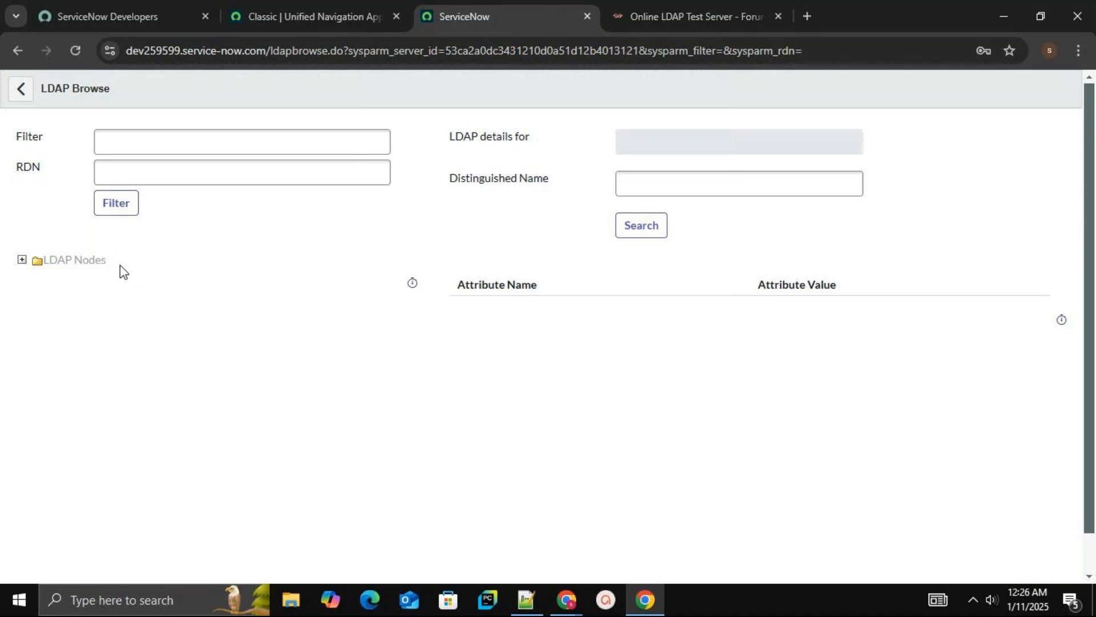
pyautogui.click(22, 261)
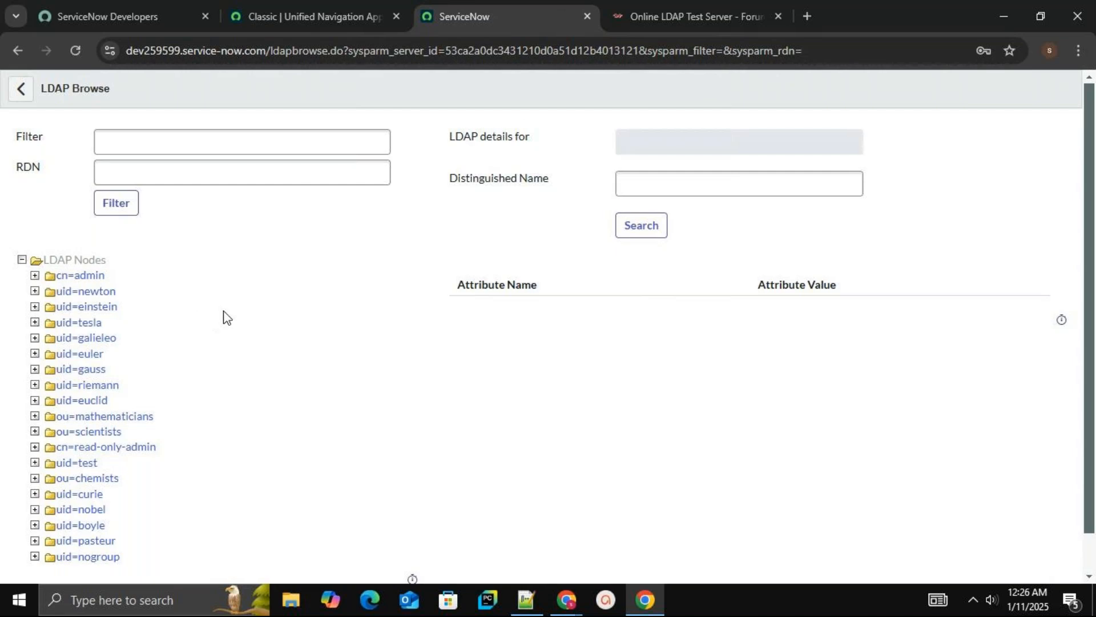
# Review the users and groups listed on the Online LDAP Test Server page
pyautogui.click(688, 12)
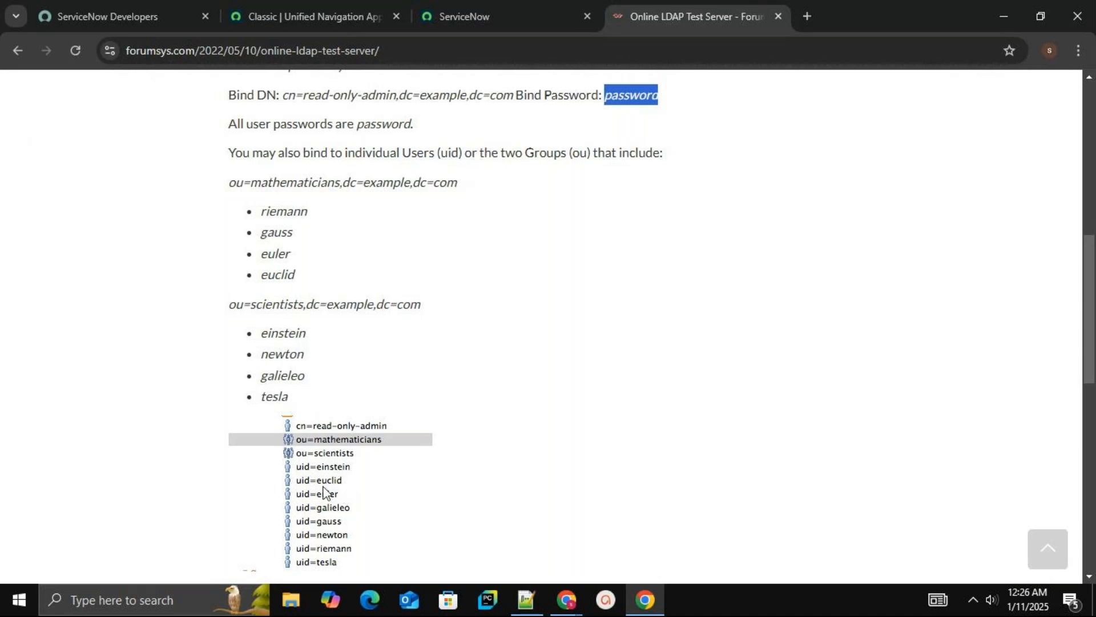
pyautogui.click(580, 445)
pyautogui.scroll(-2, 584, 445)
pyautogui.scroll(1, 584, 445)
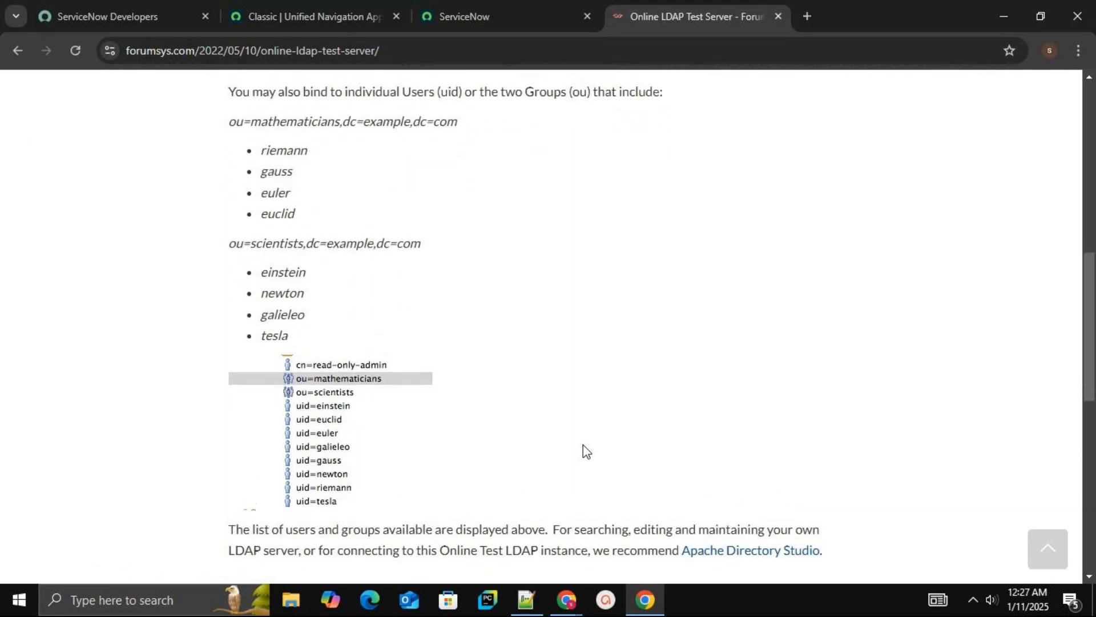
pyautogui.scroll(1, 584, 445)
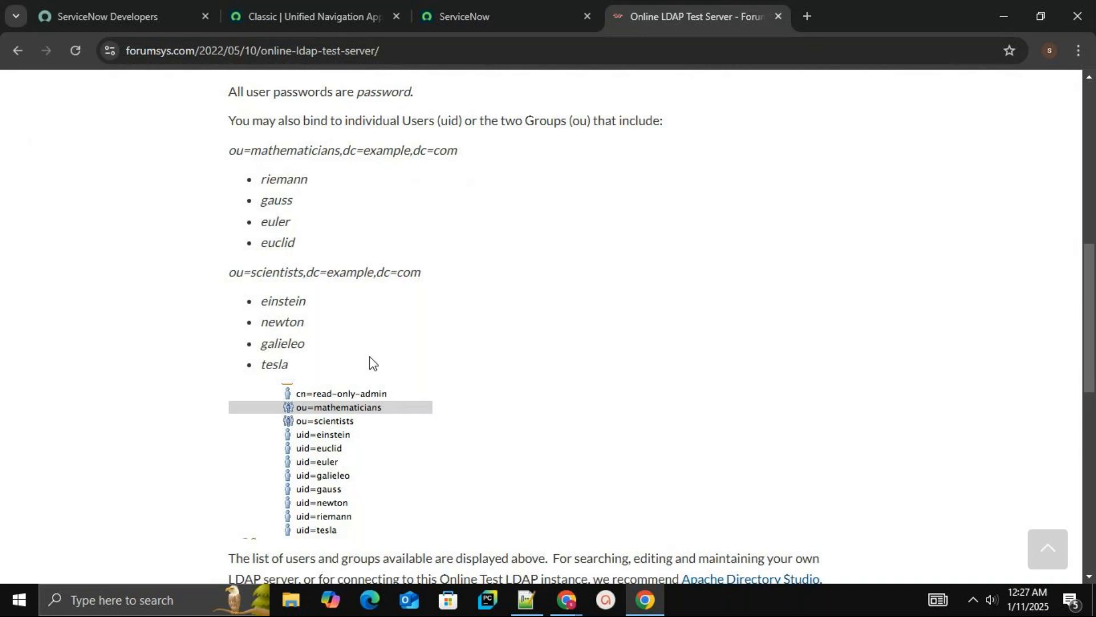
pyautogui.click(509, 11)
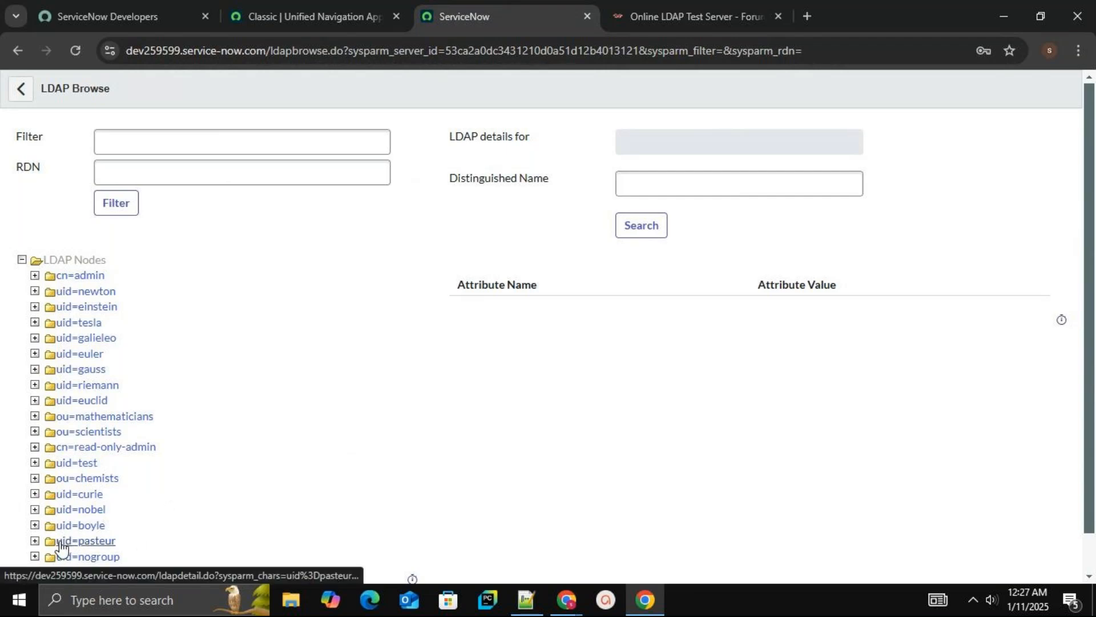
# Inspect the attributes of the uid=pasteur, uid=boyle, ou=chemists and uid=newton nodes in the LDAP browser
pyautogui.click(80, 541)
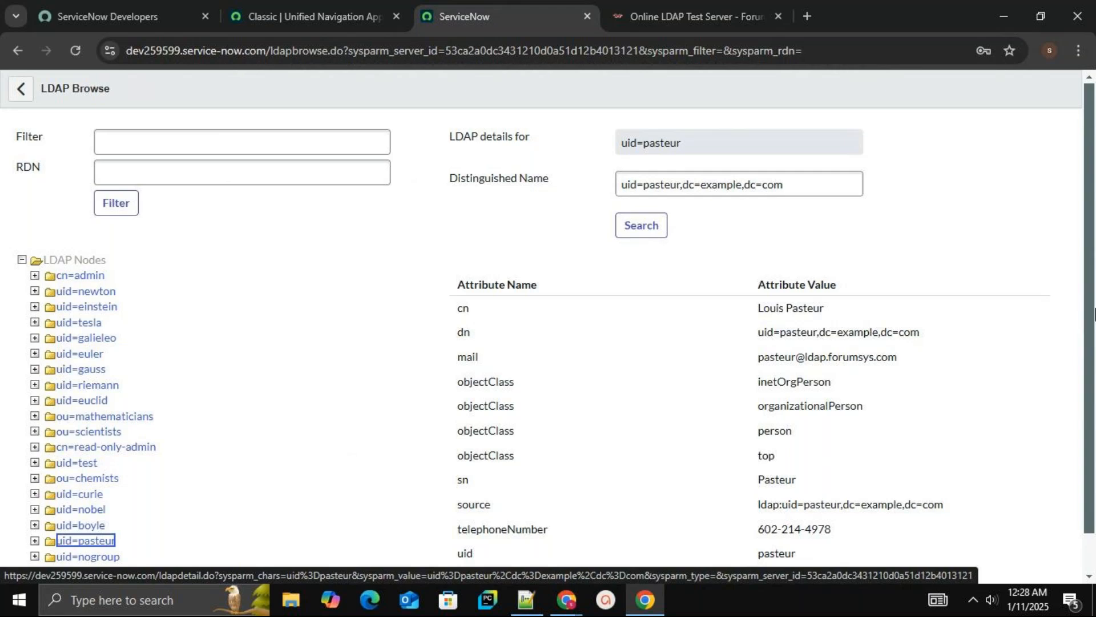
pyautogui.moveTo(1091, 316); pyautogui.dragTo(1095, 367)
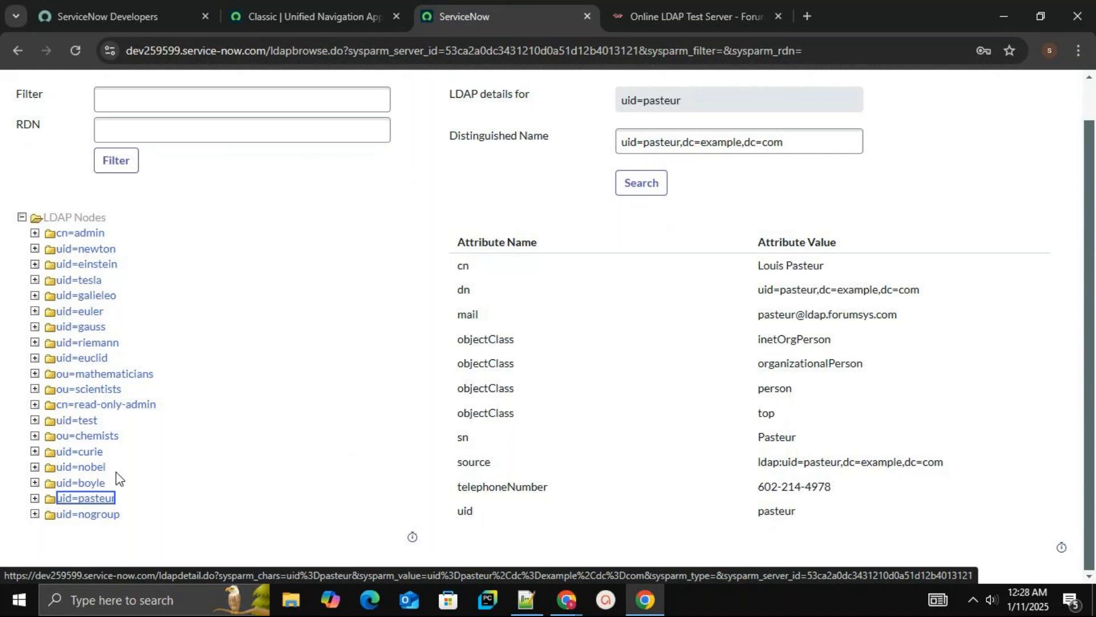
pyautogui.click(83, 484)
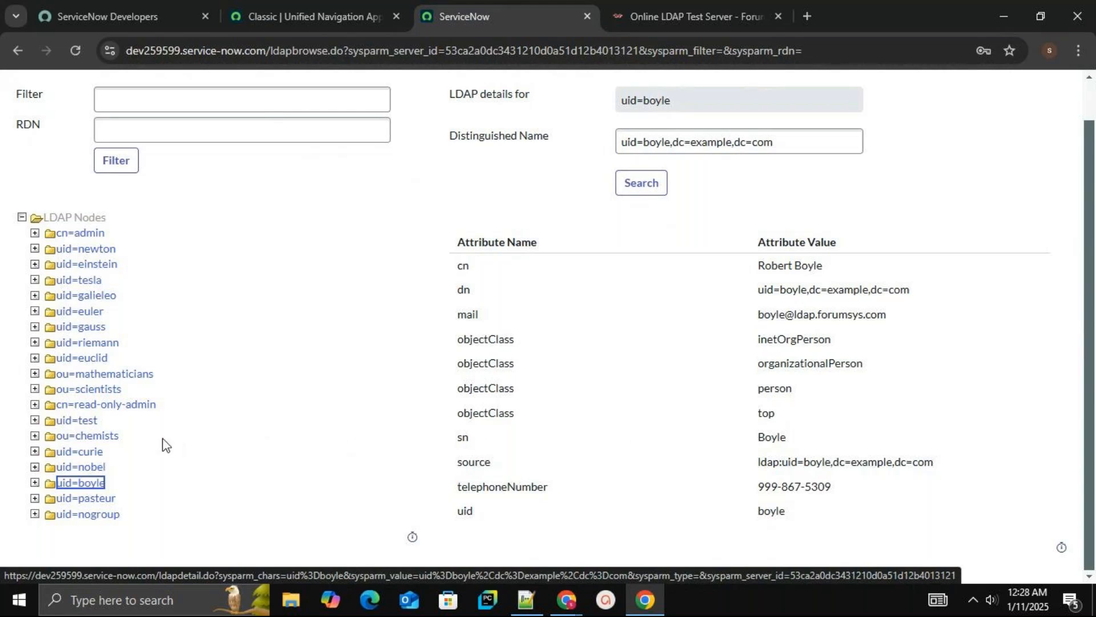
pyautogui.click(86, 437)
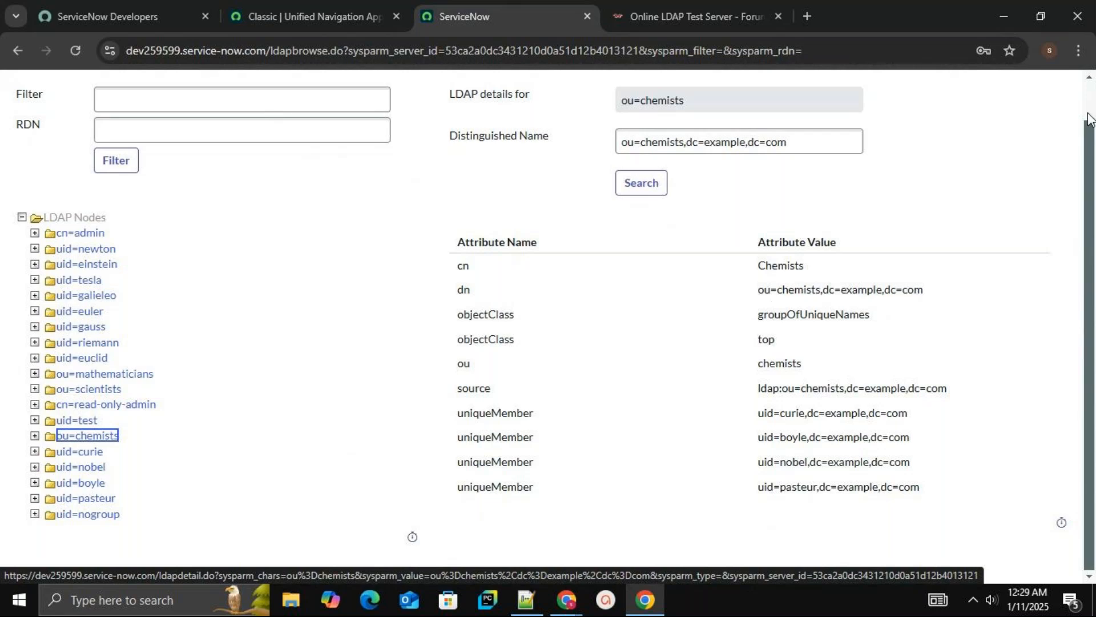
pyautogui.moveTo(1089, 120); pyautogui.dragTo(1089, 119)
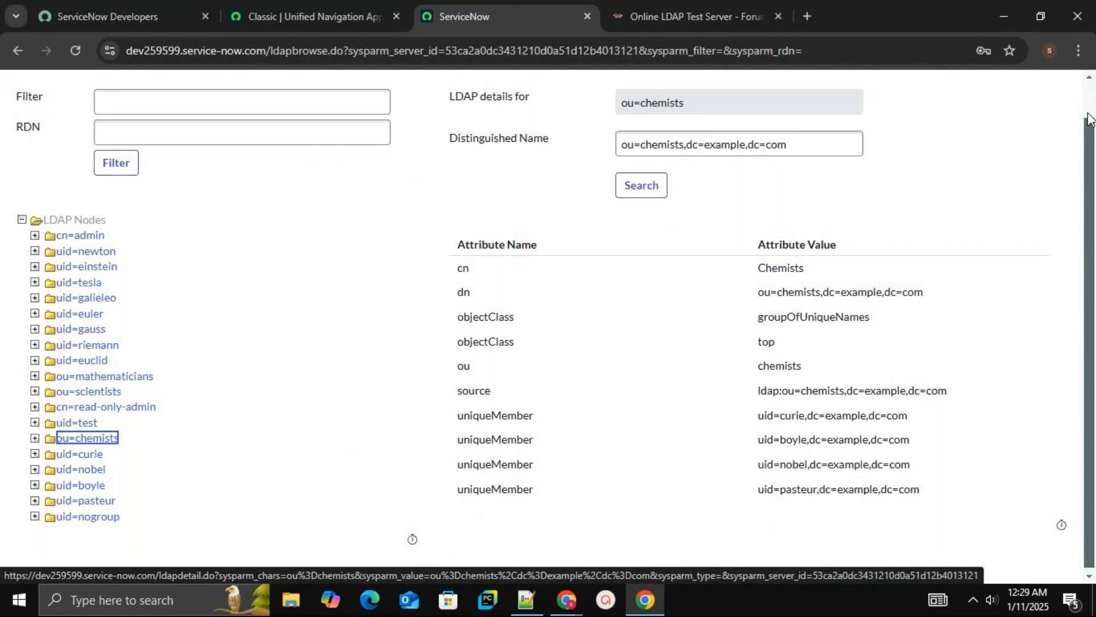
pyautogui.scroll(1, 1089, 121)
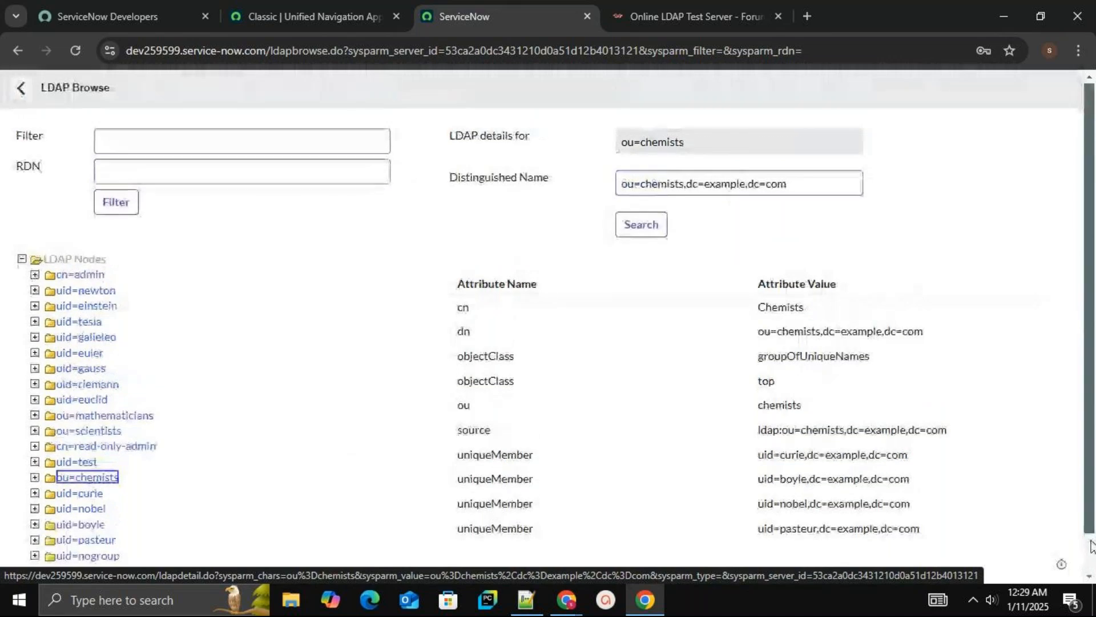
pyautogui.scroll(-1, 1091, 545)
pyautogui.scroll(-1, 1091, 545)
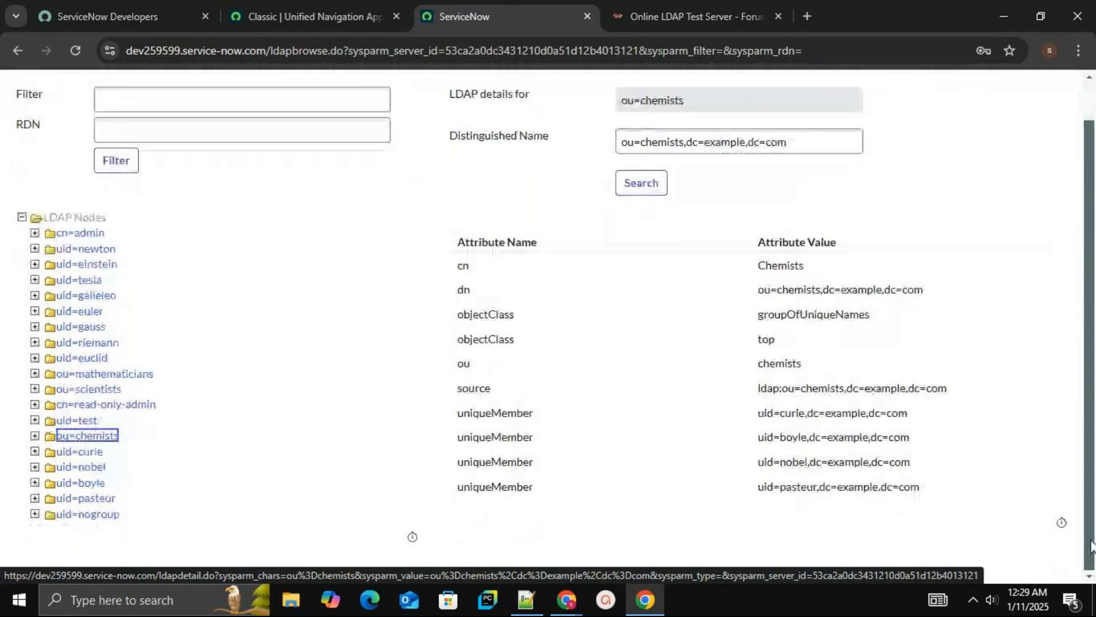
pyautogui.click(97, 251)
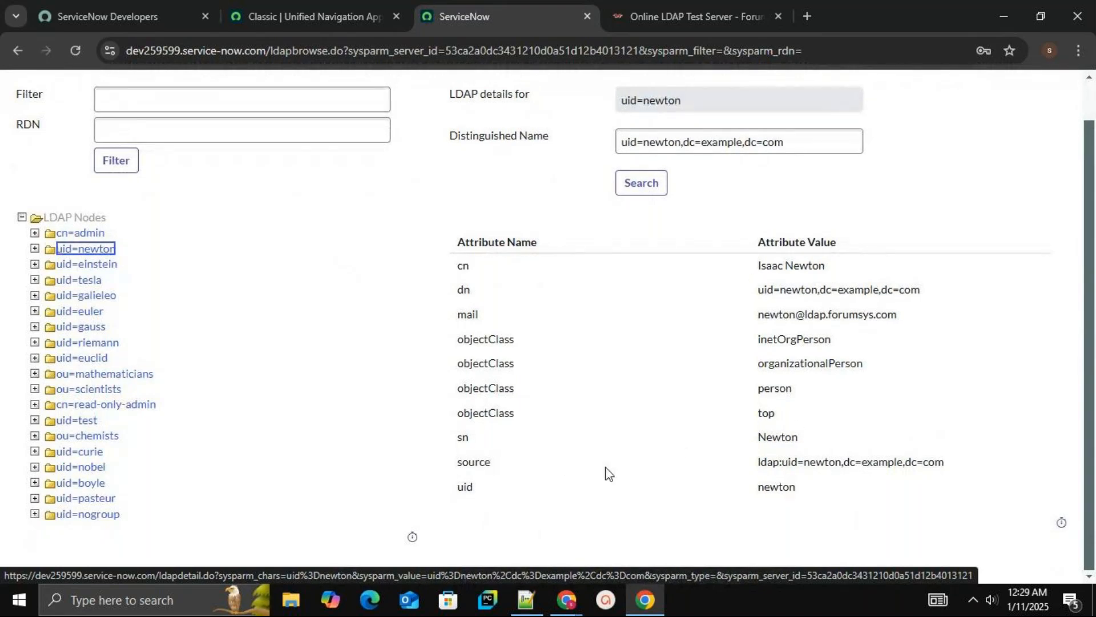
pyautogui.moveTo(1062, 526)
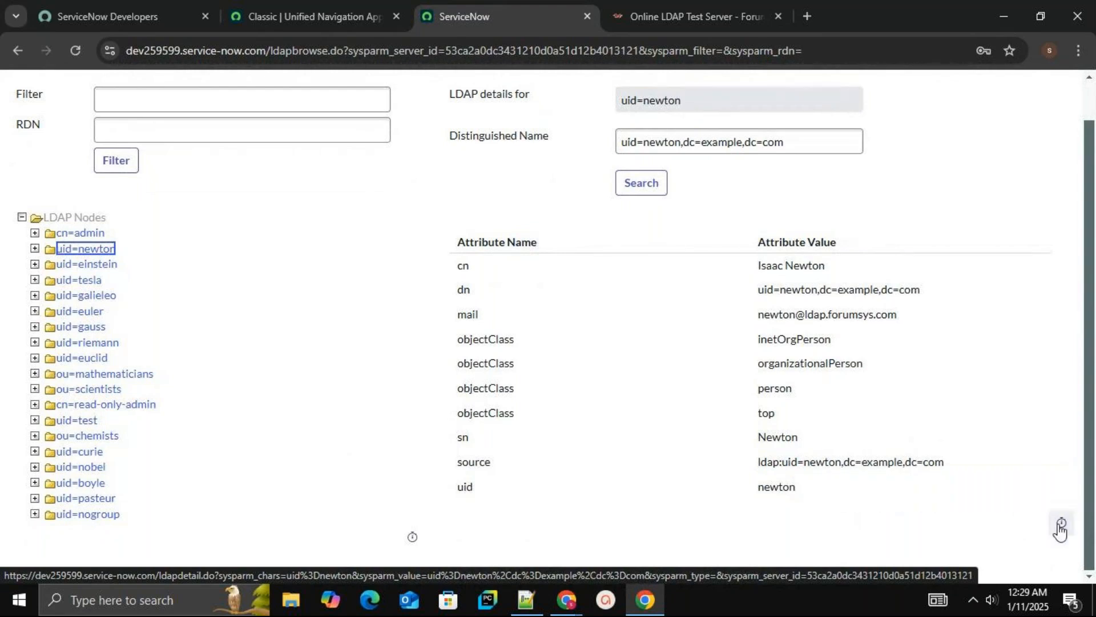
pyautogui.click(1063, 528)
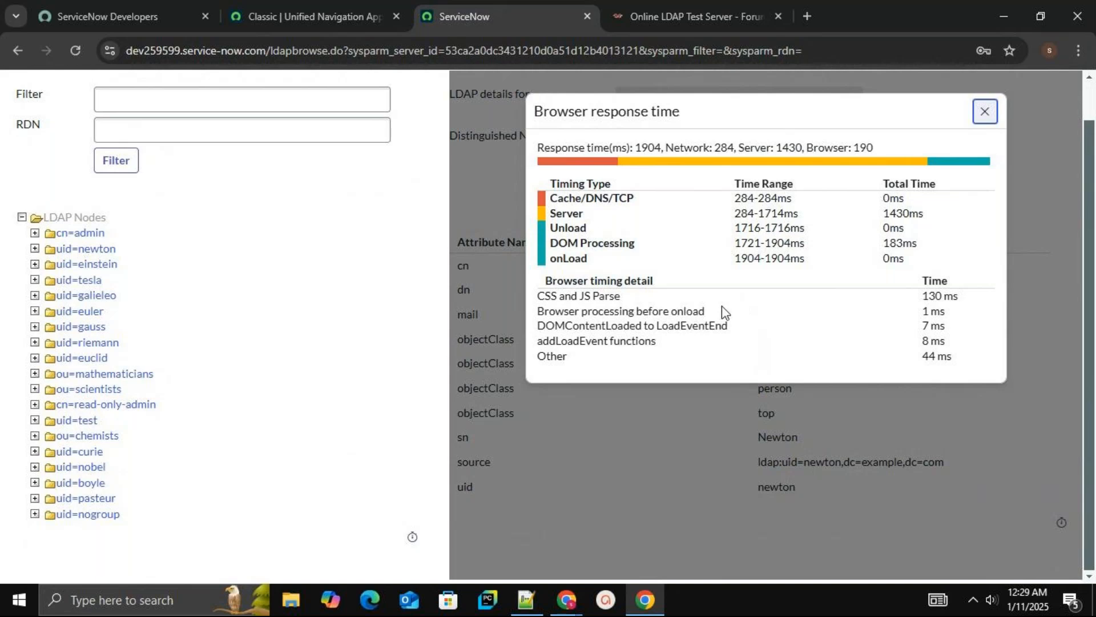
pyautogui.click(985, 111)
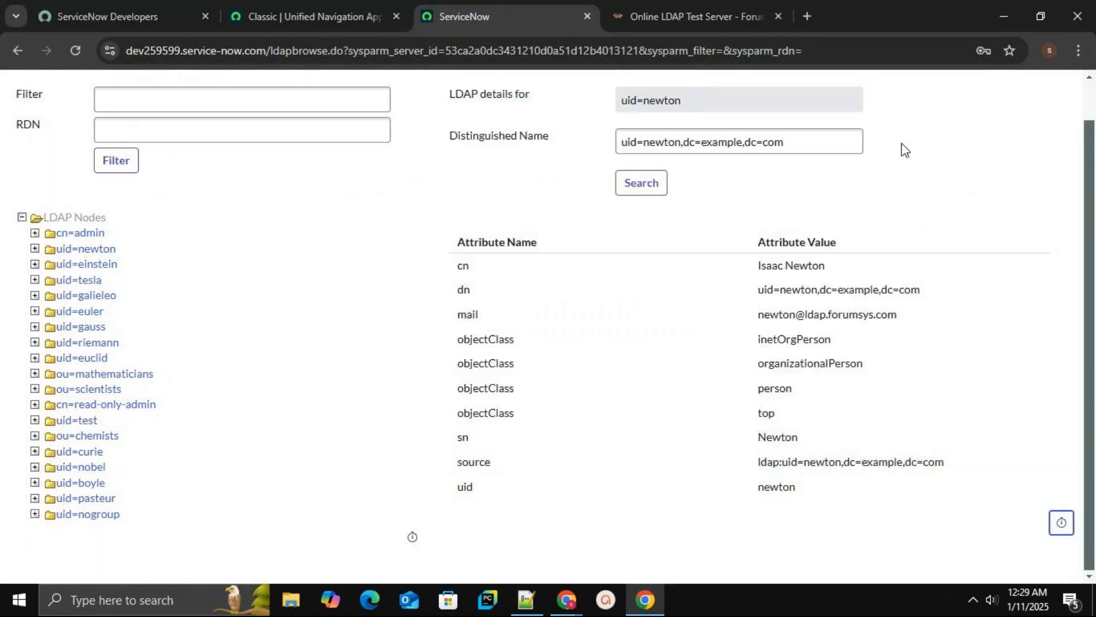
pyautogui.click(413, 537)
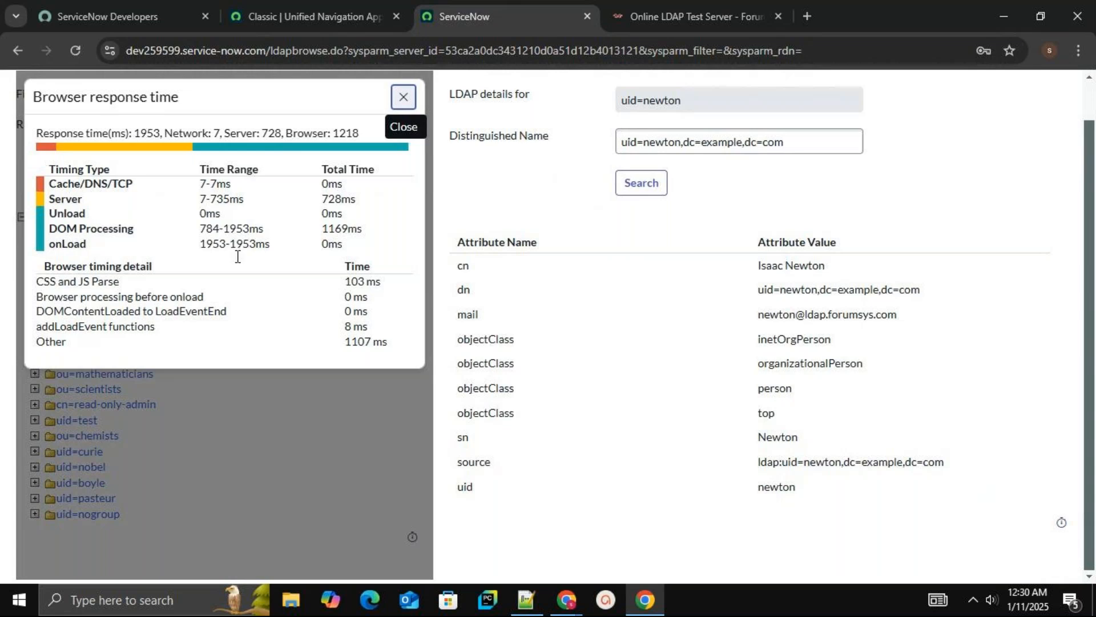
pyautogui.click(403, 98)
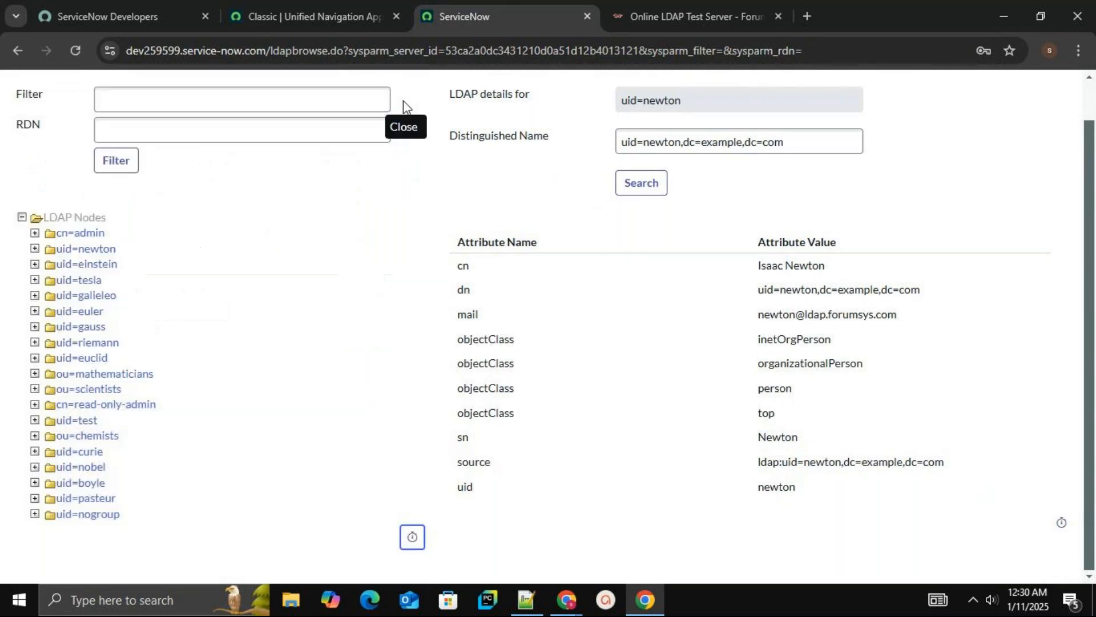
pyautogui.click(1062, 524)
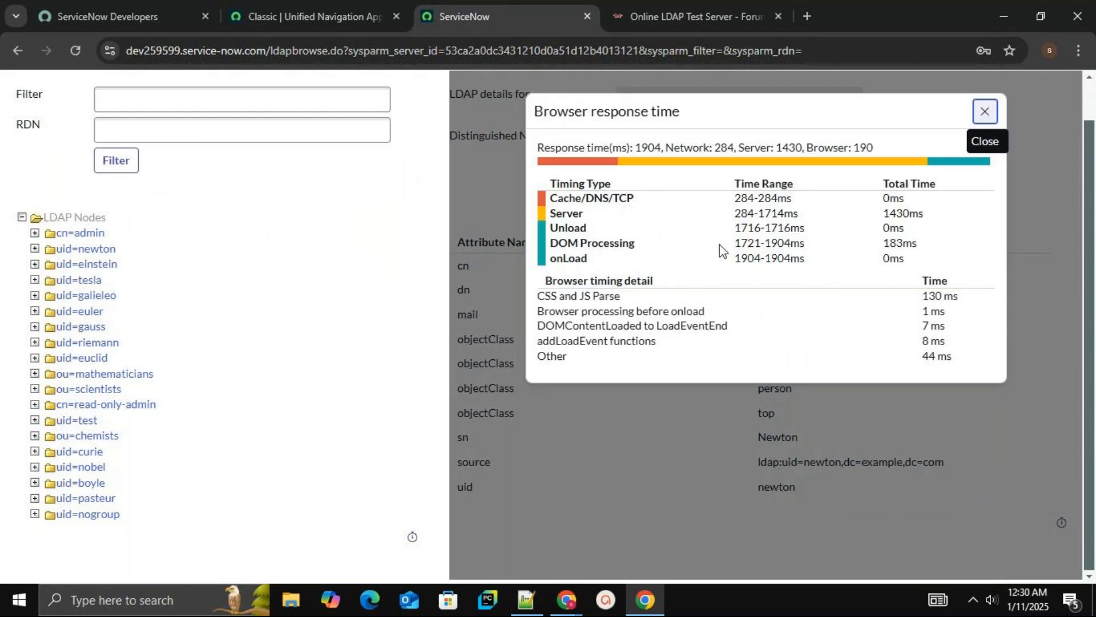
pyautogui.click(983, 112)
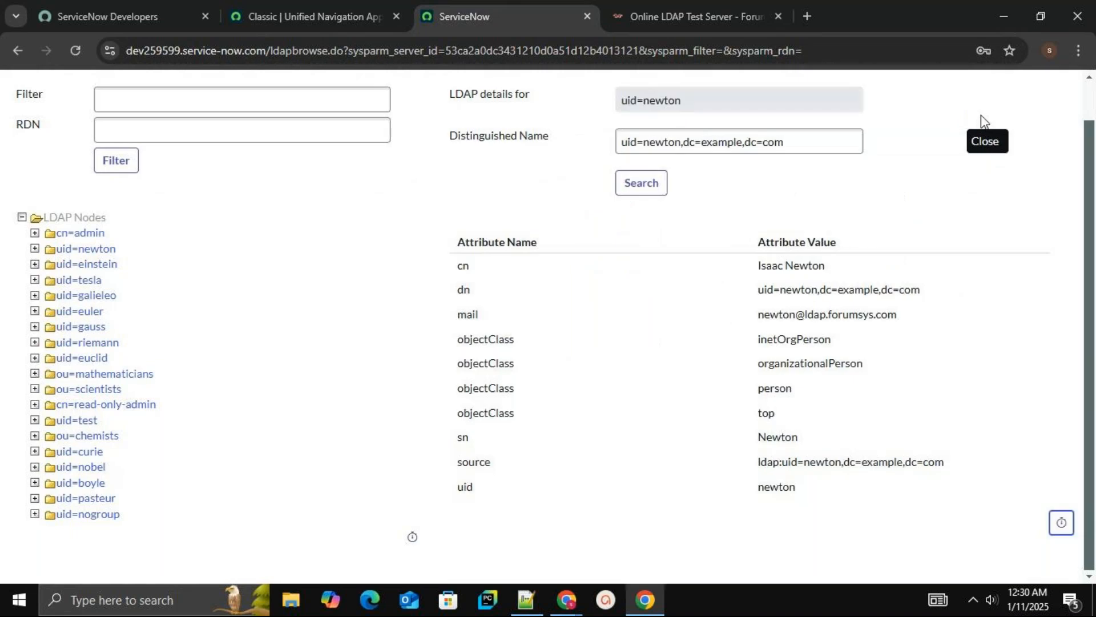
# Return to the LDAP server record and open the Users LDAP OU definition
pyautogui.scroll(1, 1088, 120)
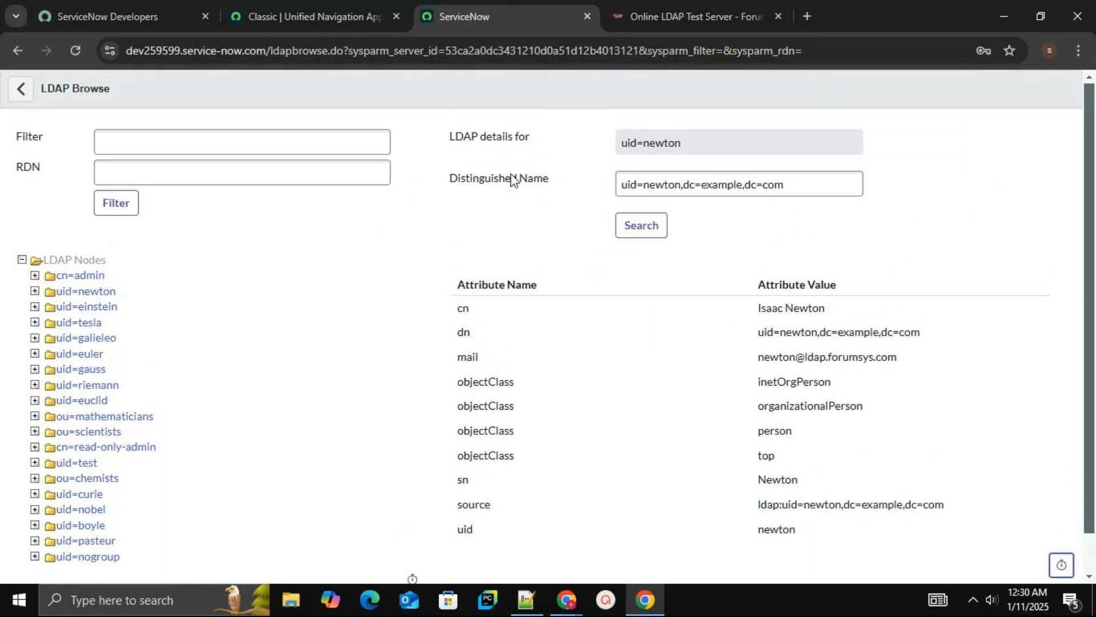
pyautogui.click(23, 96)
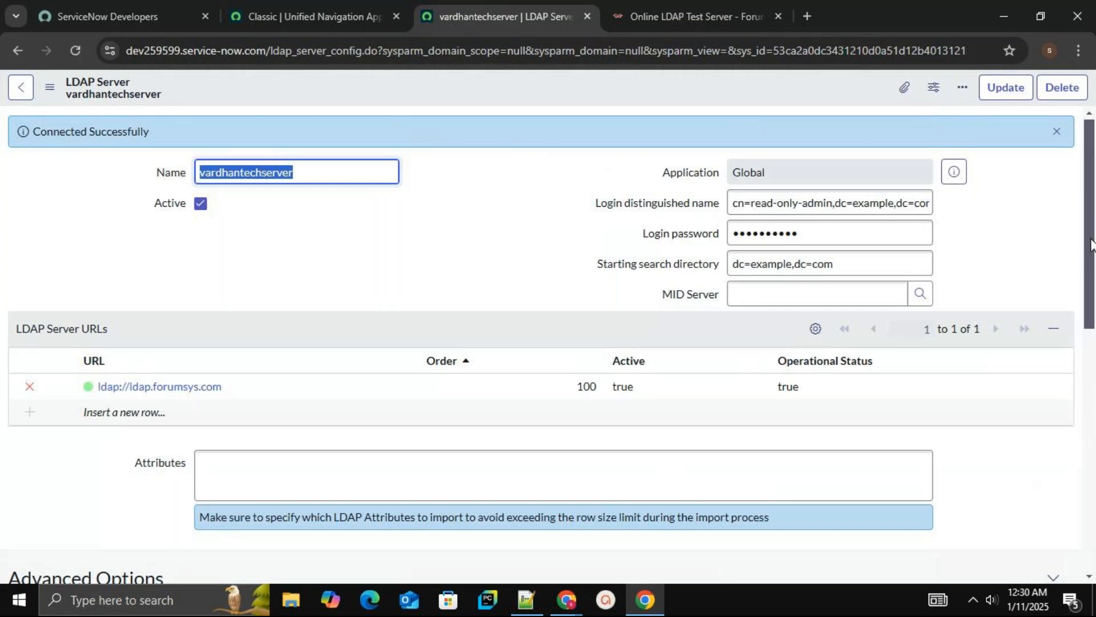
pyautogui.moveTo(1091, 245); pyautogui.dragTo(1093, 480)
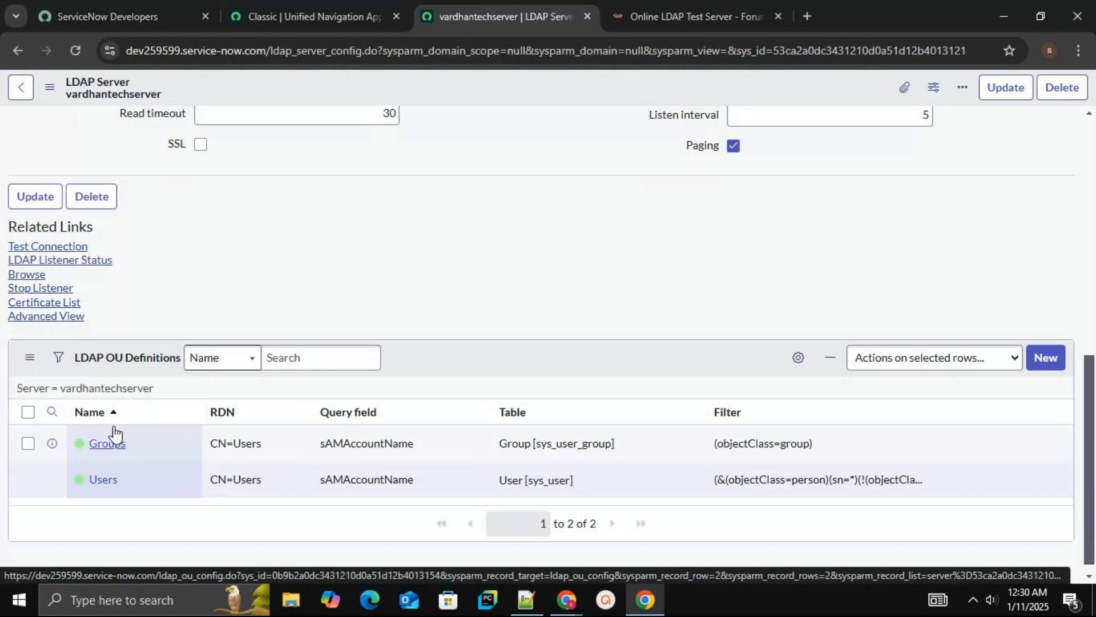
pyautogui.click(114, 484)
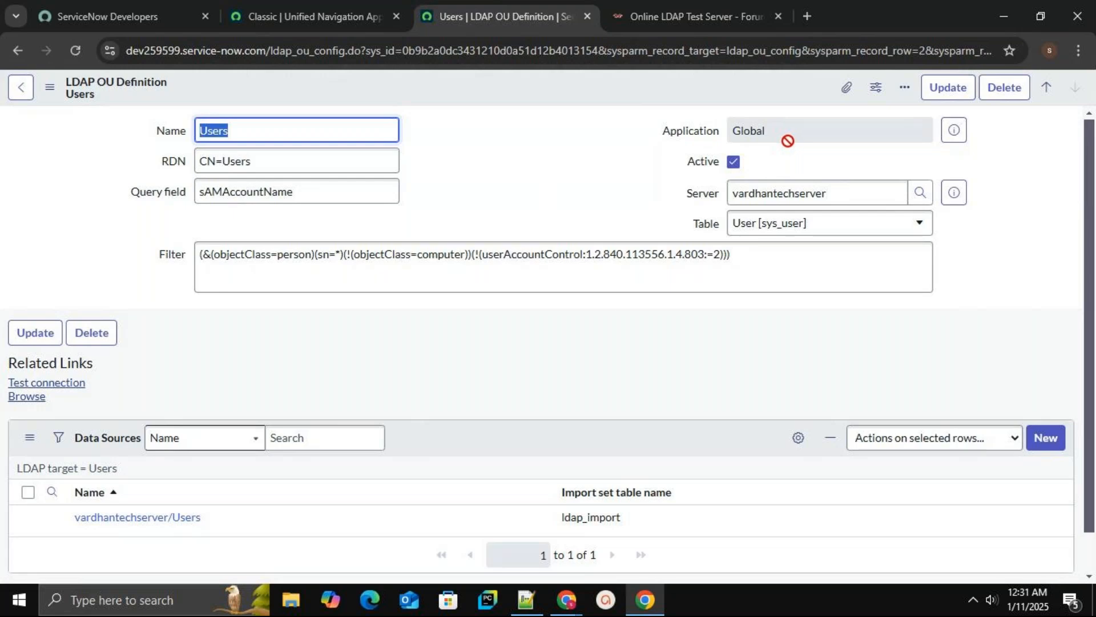
# Clear the Users OU definition's filter and RDN values
pyautogui.click(548, 254)
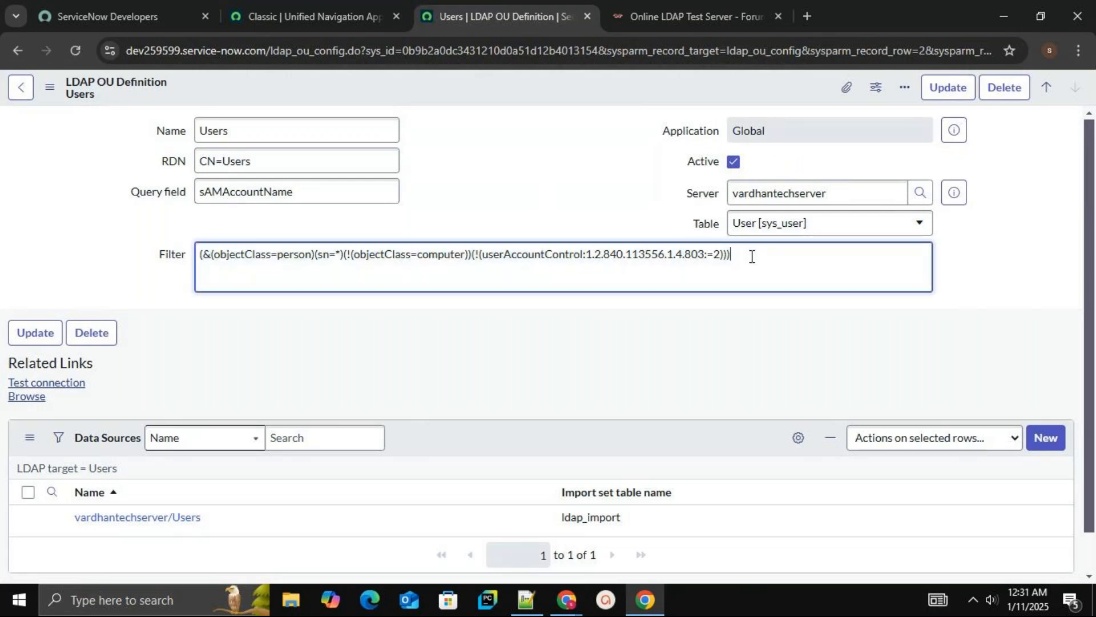
pyautogui.hotkey('ctrl', 'a')
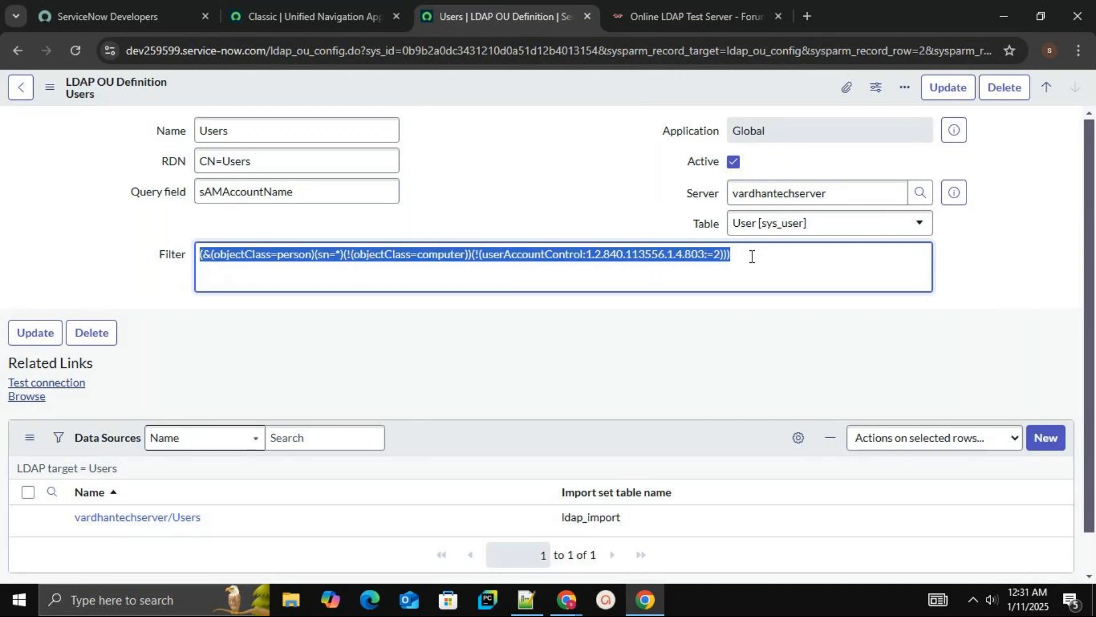
pyautogui.press('BackSpace')
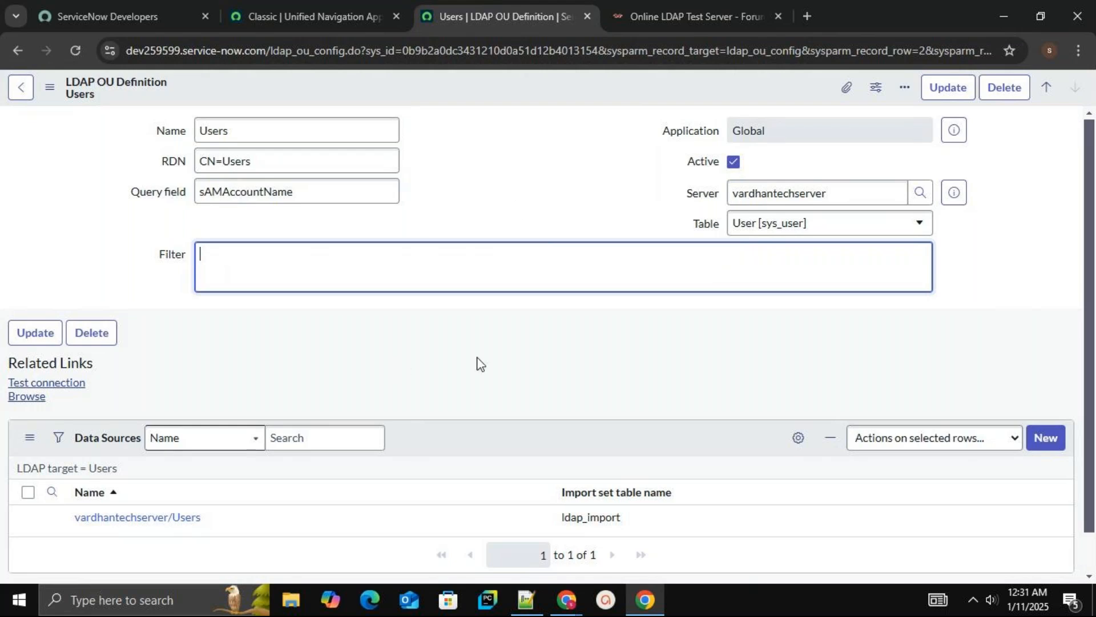
pyautogui.click(309, 161)
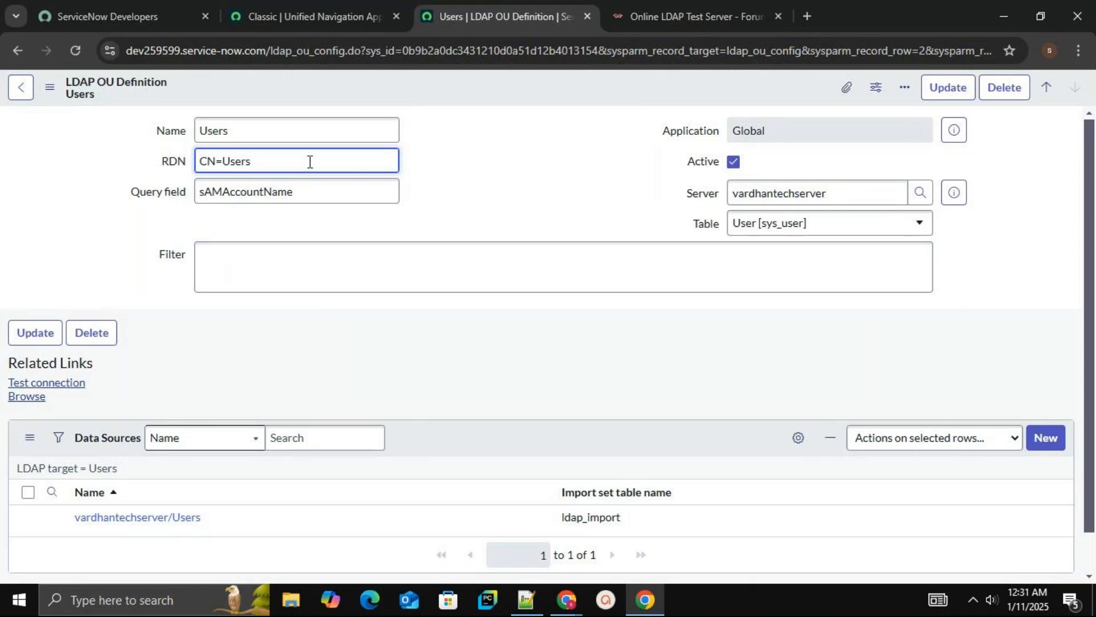
pyautogui.press('BackSpace')
pyautogui.press('BackSpace')
pyautogui.press('BackSpace')
pyautogui.press('BackSpace')
pyautogui.press('BackSpace')
pyautogui.press('BackSpace')
pyautogui.press('BackSpace')
pyautogui.press('BackSpace')
# Set the filter to (cn=boyle) and save the OU definition
pyautogui.click(237, 257)
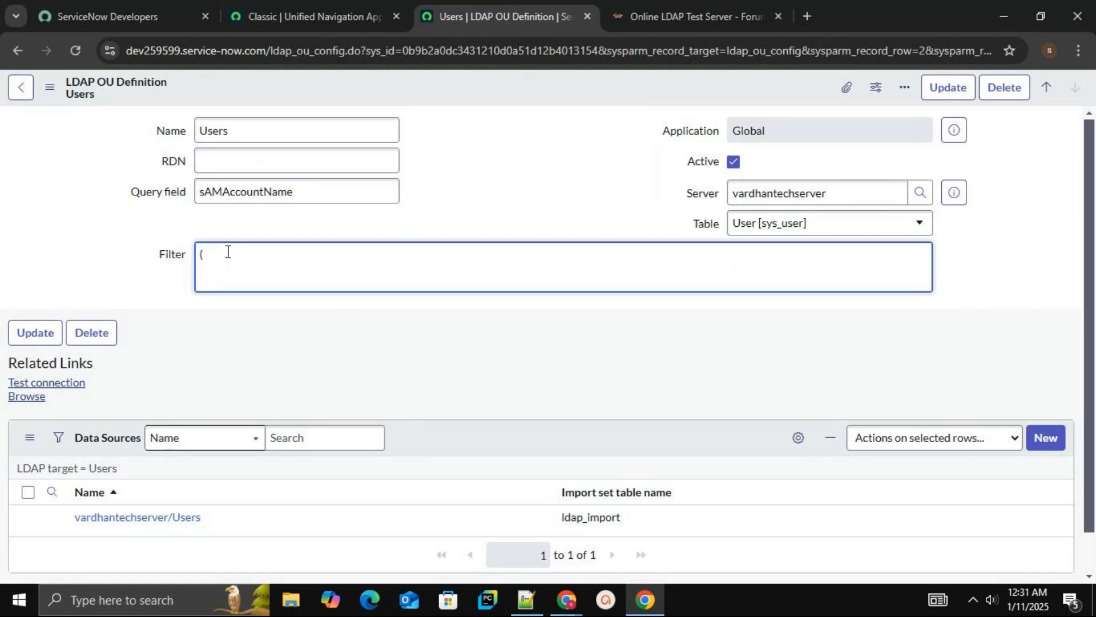
pyautogui.write('cn')
pyautogui.write('=boyle)')
pyautogui.rightClick(453, 89)
pyautogui.click(476, 98)
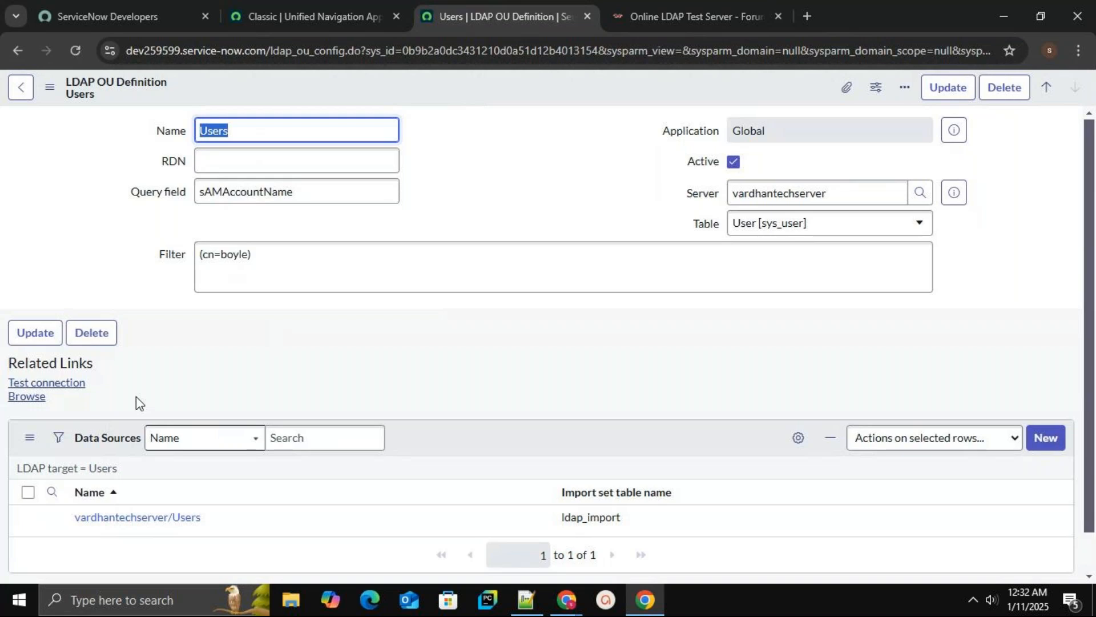
# Browse the Users OU and test its connection
pyautogui.click(36, 397)
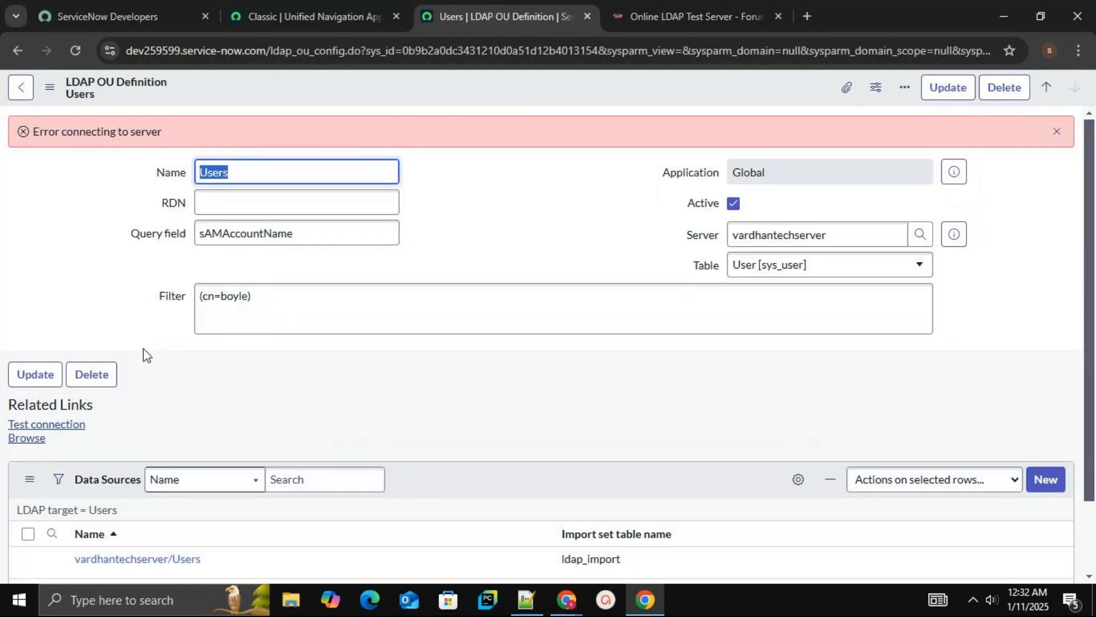
pyautogui.click(75, 424)
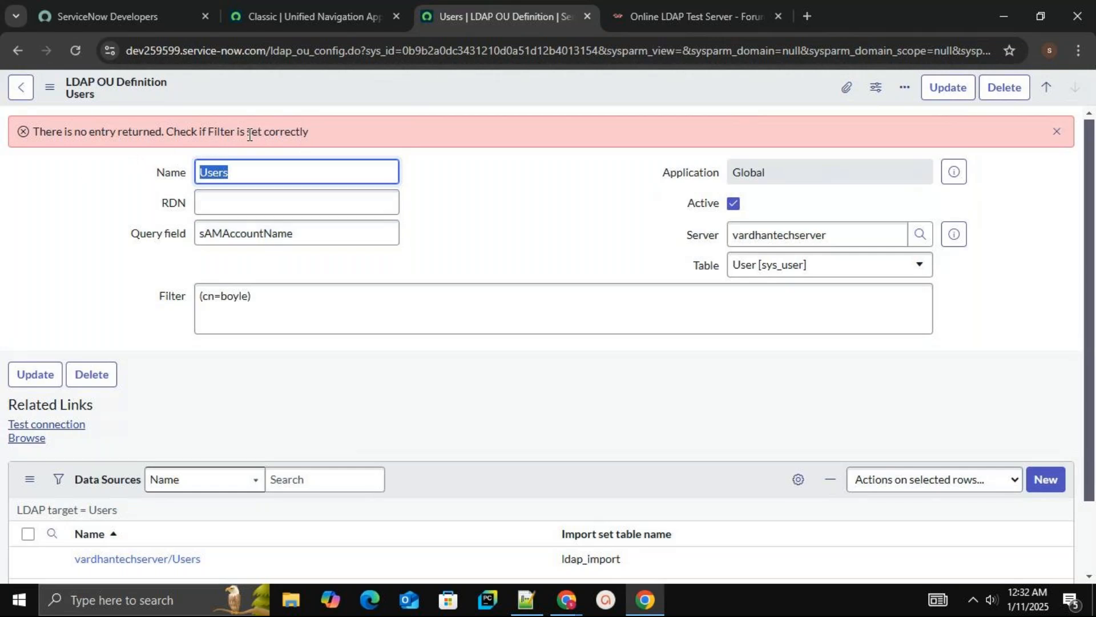
# Set the RDN to CN=BOYLE and test the OU connection
pyautogui.click(291, 198)
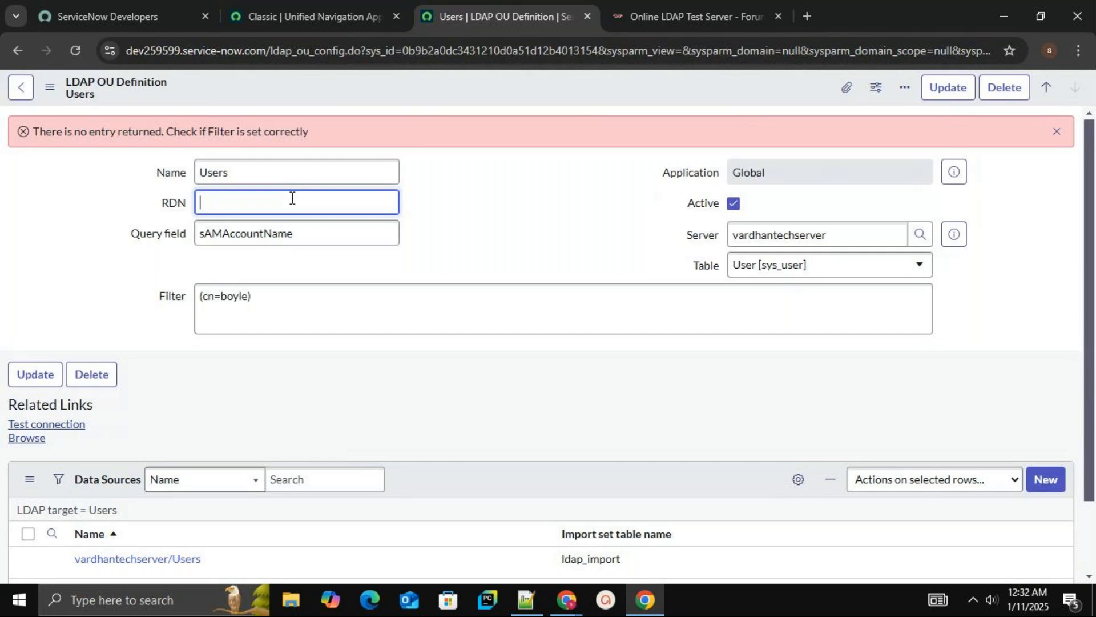
pyautogui.write('cn=')
pyautogui.press('BackSpace')
pyautogui.press('BackSpace')
pyautogui.write('CN=BOYLE')
pyautogui.click(77, 435)
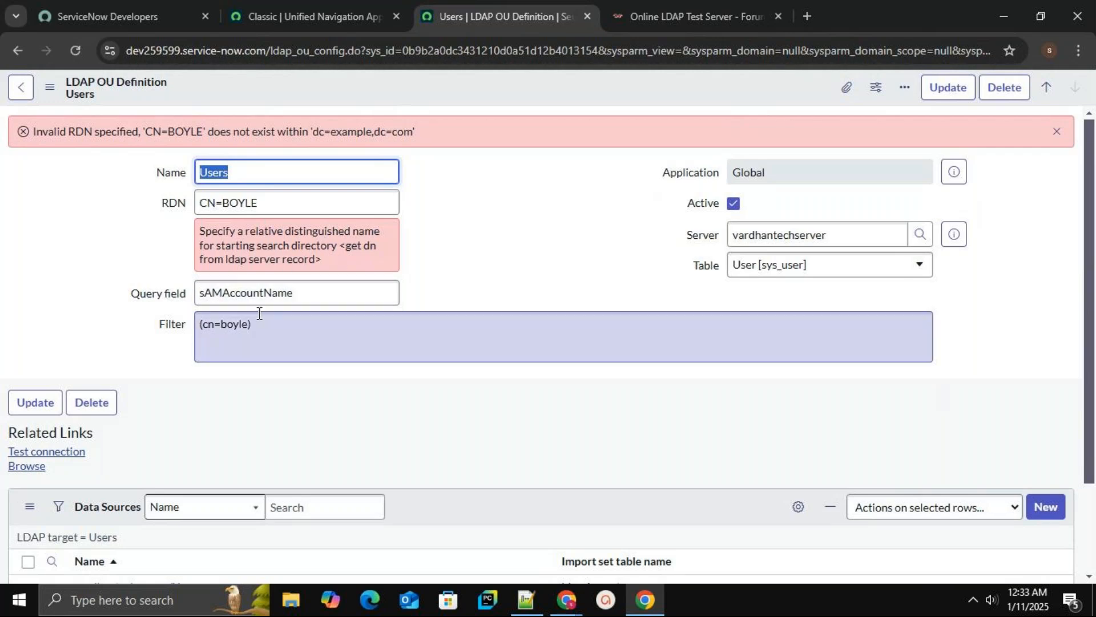
# Change the RDN to CN=tesla, checking the user list on the Online LDAP Test Server page
pyautogui.click(328, 205)
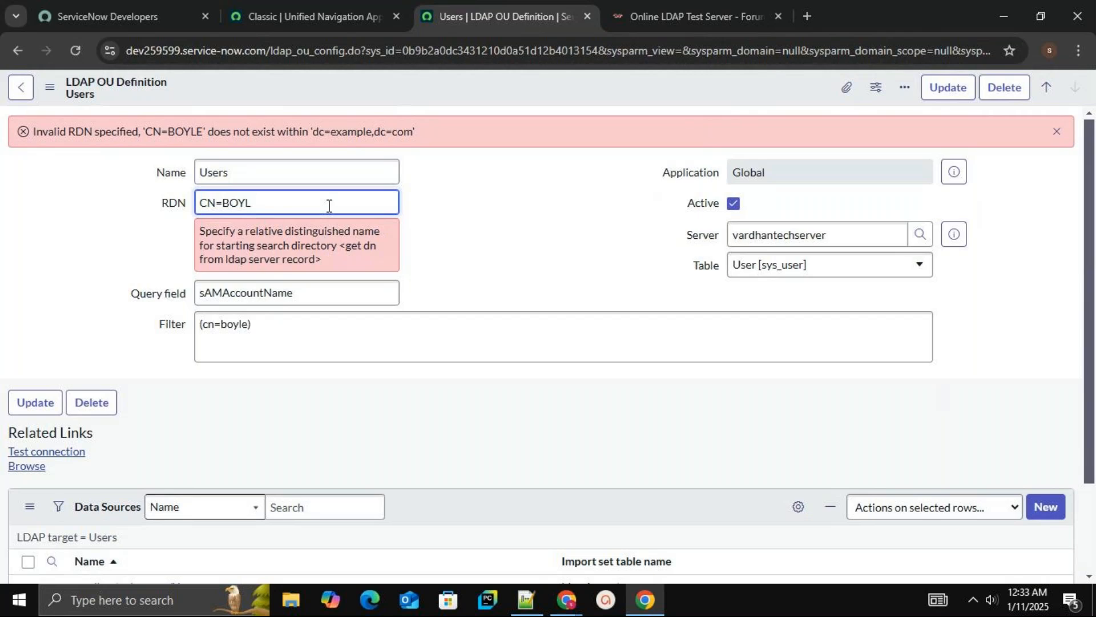
pyautogui.press('BackSpace')
pyautogui.press('BackSpace')
pyautogui.press('BackSpace')
pyautogui.press('BackSpace')
pyautogui.press('BackSpace')
pyautogui.press('BackSpace')
pyautogui.press('BackSpace')
pyautogui.write('CN=')
pyautogui.click(655, 16)
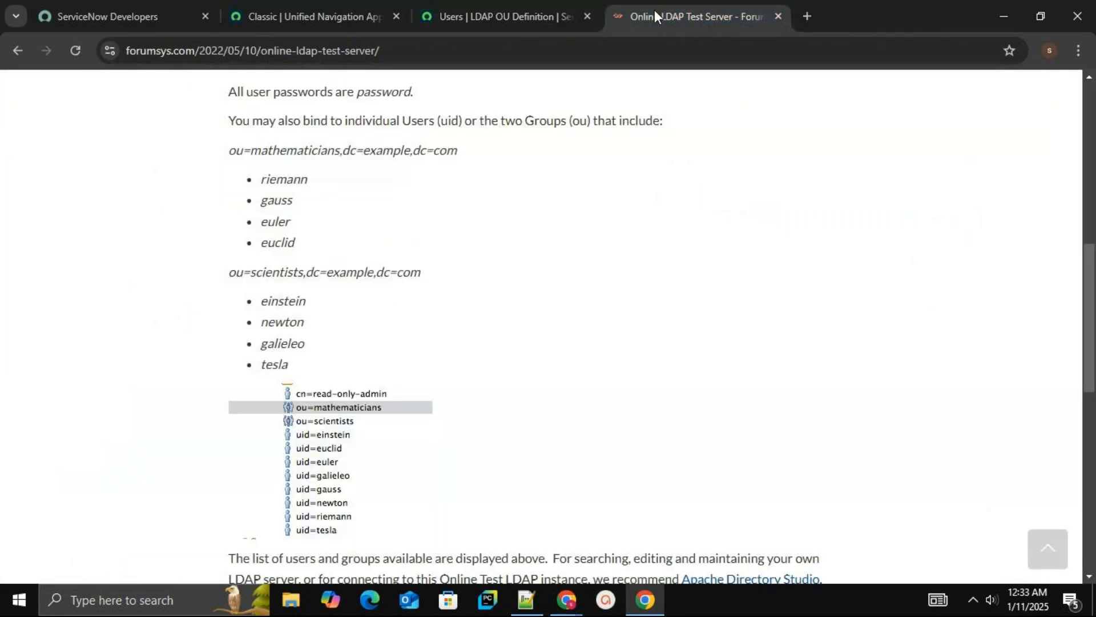
pyautogui.click(492, 17)
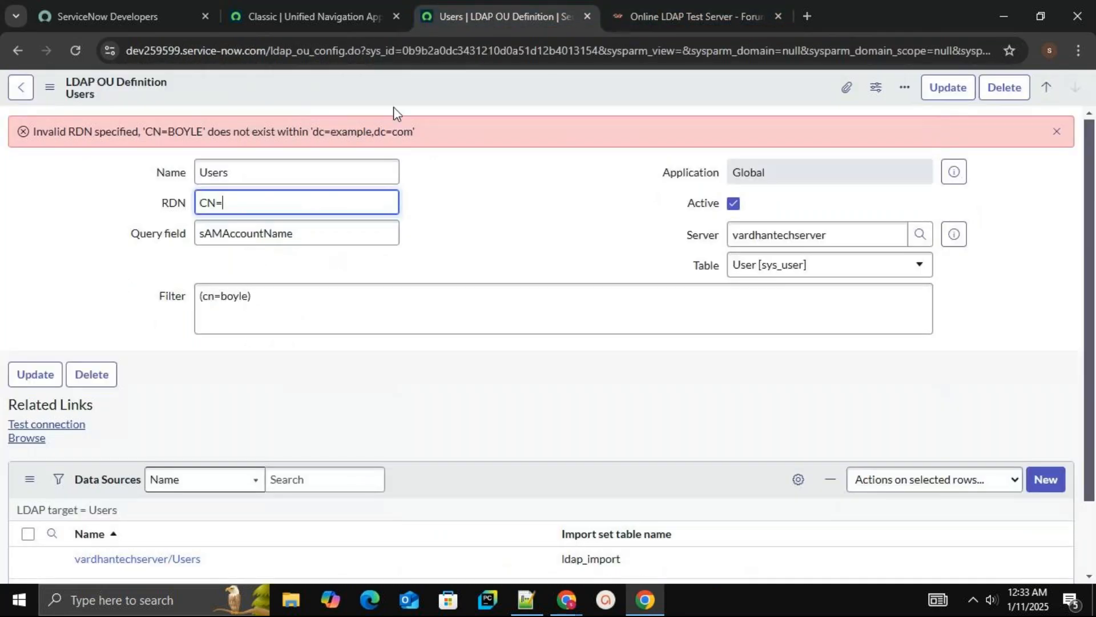
pyautogui.write('tesla')
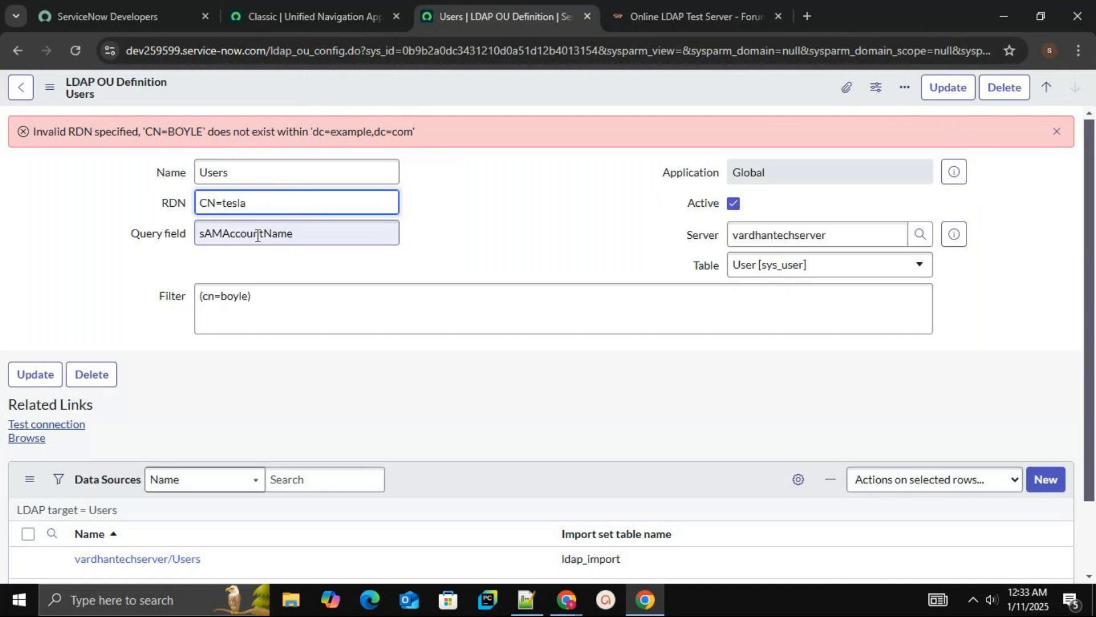
# Change the filter to (cn=tesla) and test the OU connection
pyautogui.doubleClick(232, 292)
pyautogui.write('tes')
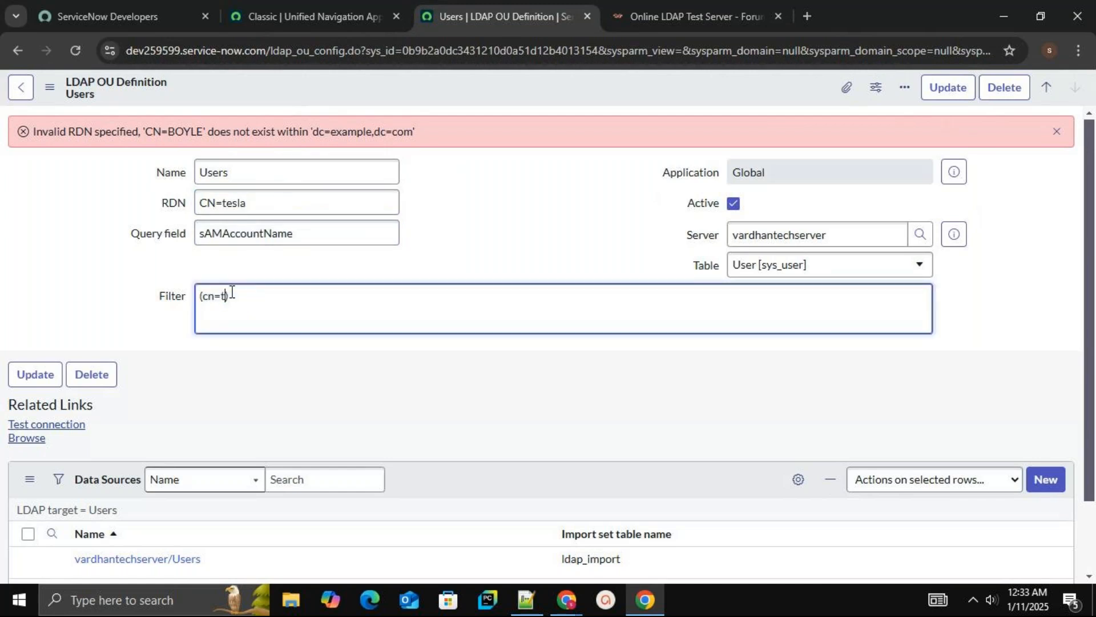
pyautogui.write('la')
pyautogui.click(80, 431)
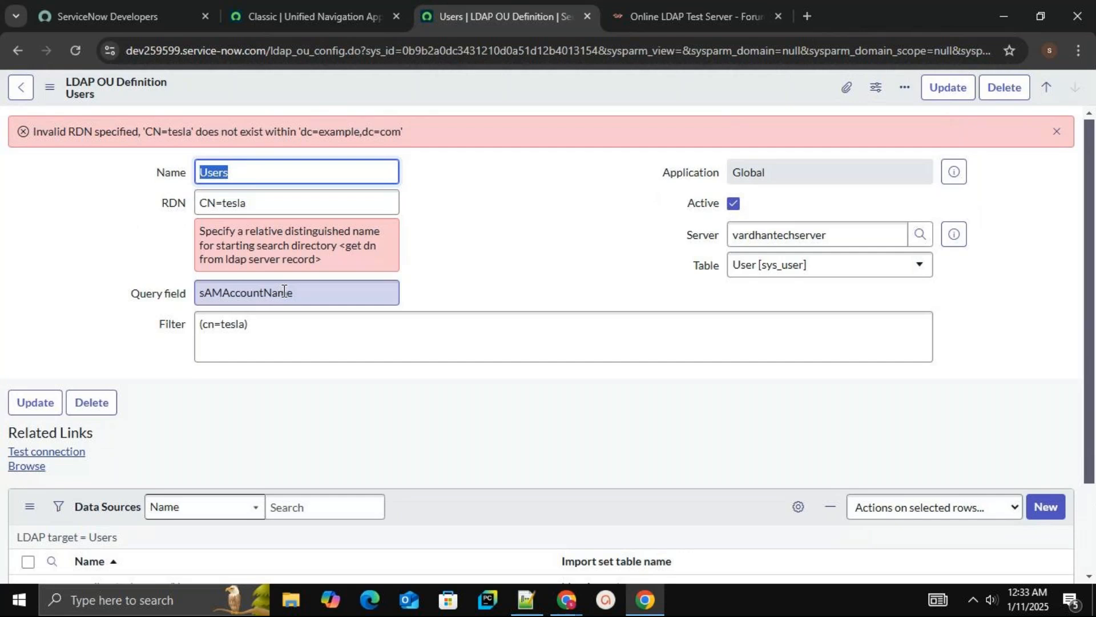
# Change the RDN prefix to lowercase cn=tesla and test the connection
pyautogui.click(215, 207)
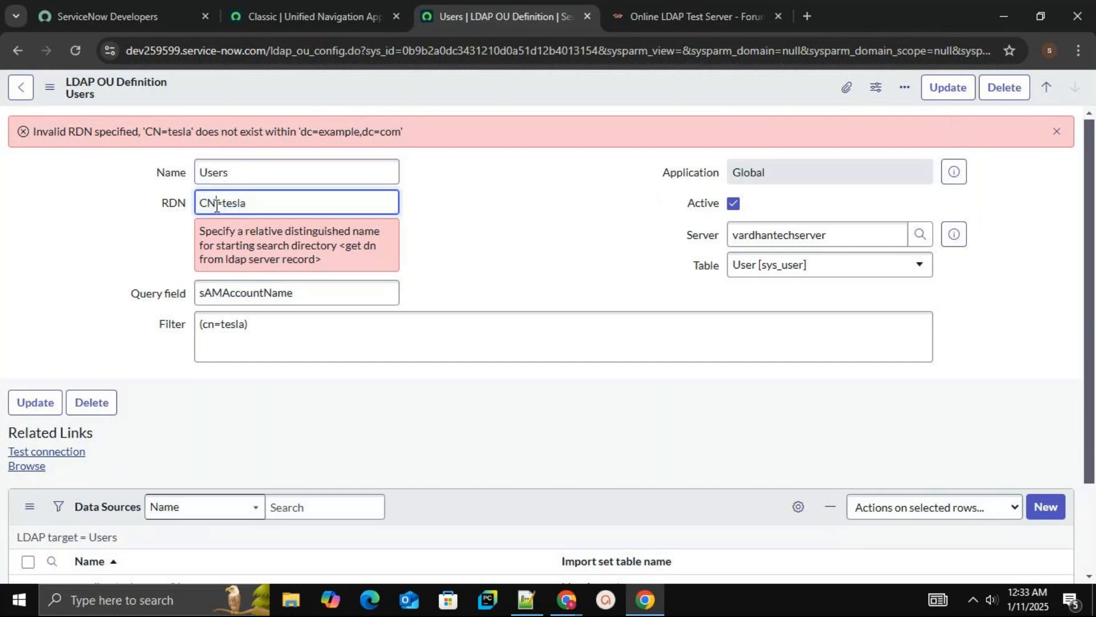
pyautogui.press('BackSpace')
pyautogui.press('BackSpace')
pyautogui.write('cn')
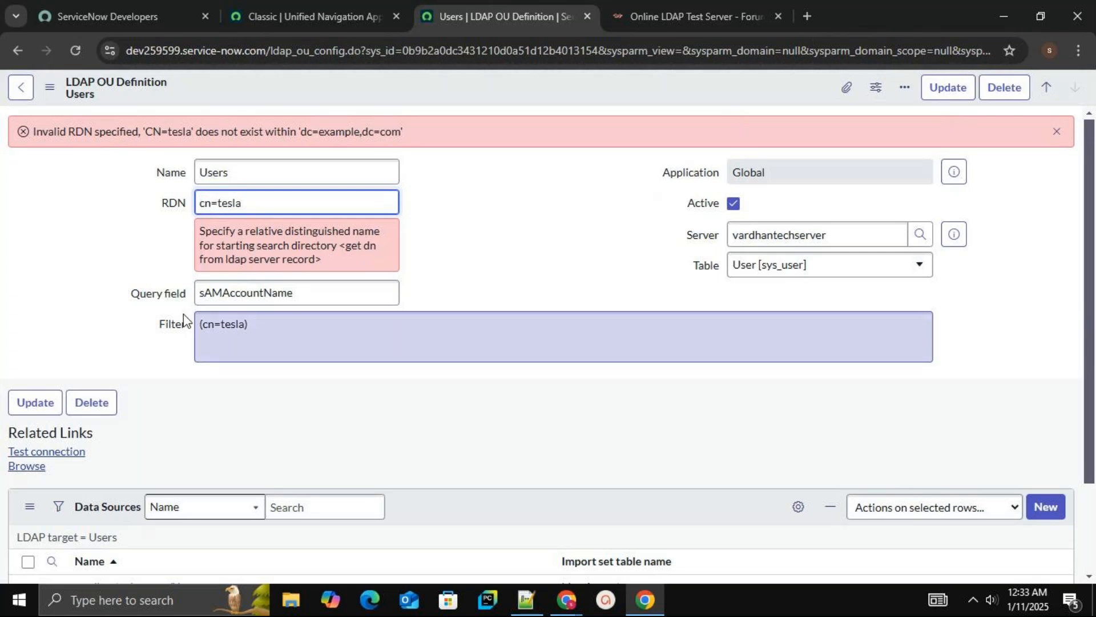
pyautogui.click(73, 451)
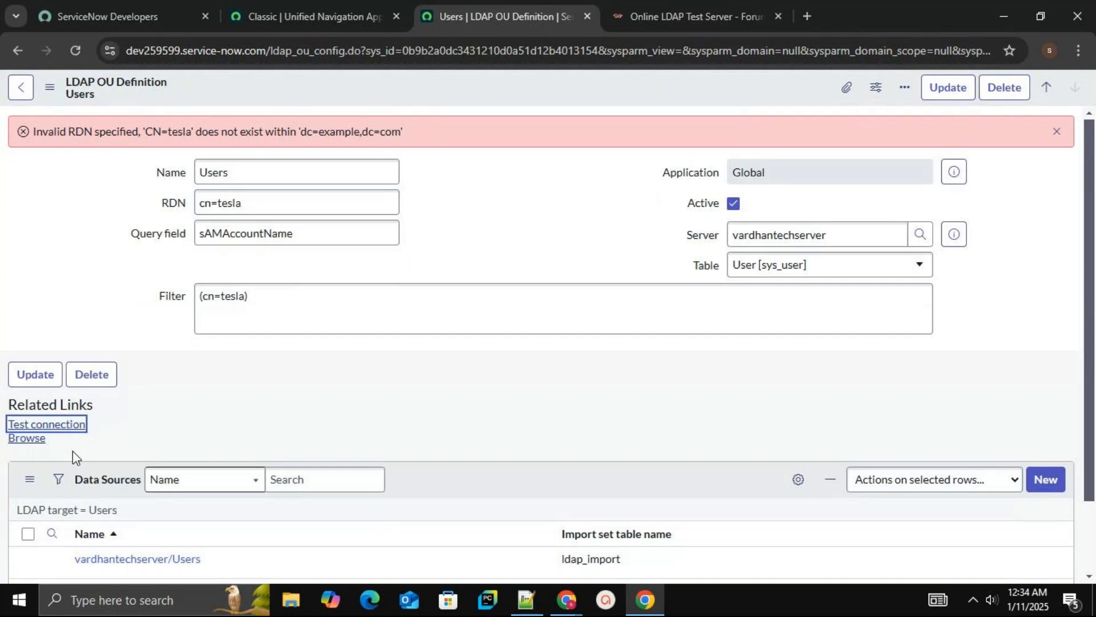
pyautogui.click(83, 424)
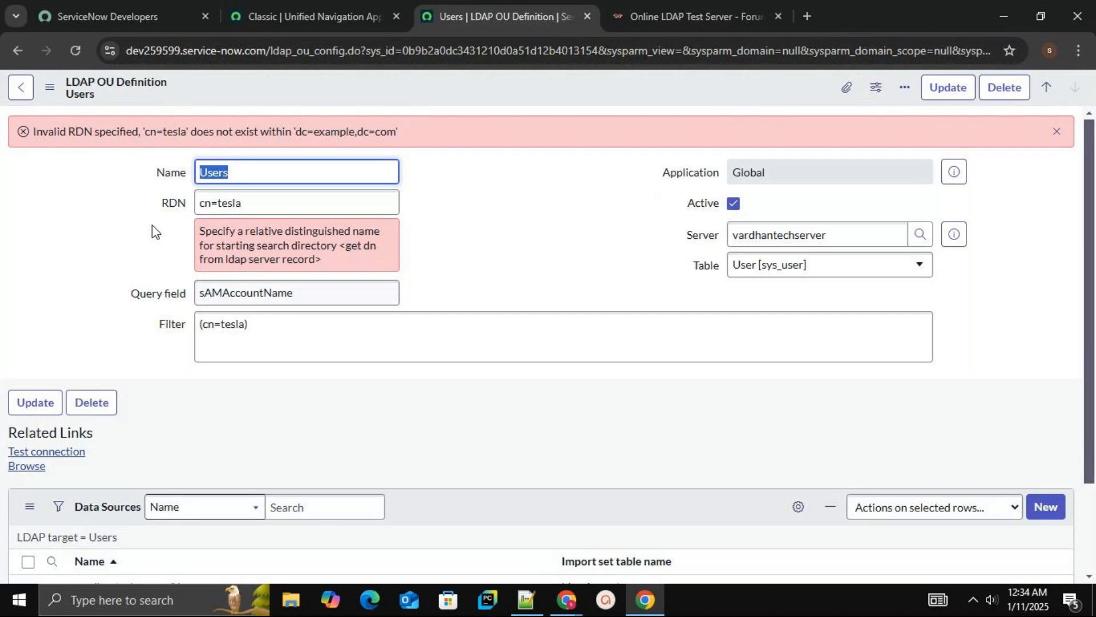
# Clear the RDN field and consult the user entries on the Online LDAP Test Server page
pyautogui.click(281, 199)
pyautogui.press('BackSpace')
pyautogui.press('BackSpace')
pyautogui.press('BackSpace')
pyautogui.press('BackSpace')
pyautogui.press('BackSpace')
pyautogui.press('BackSpace')
pyautogui.press('BackSpace')
pyautogui.press('BackSpace')
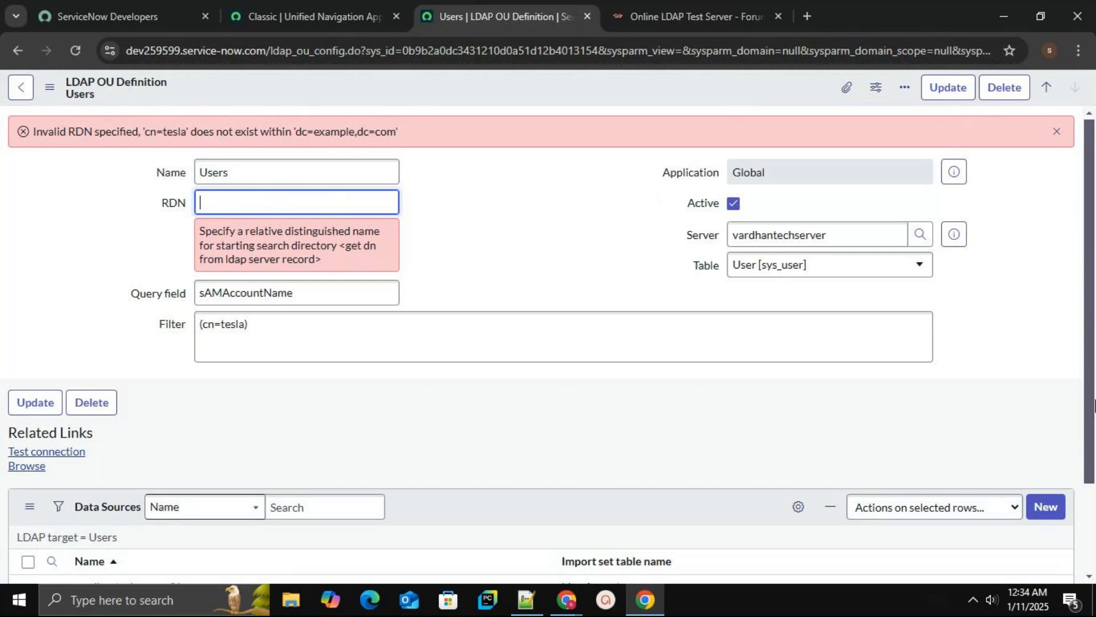
pyautogui.scroll(-1, 1094, 411)
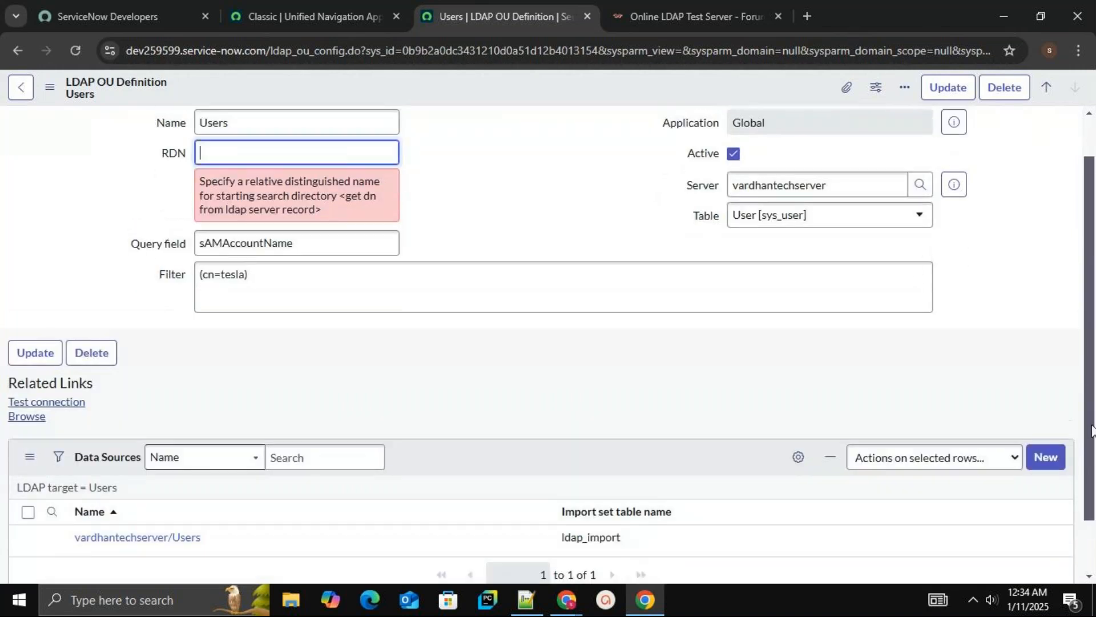
pyautogui.scroll(1, 1092, 428)
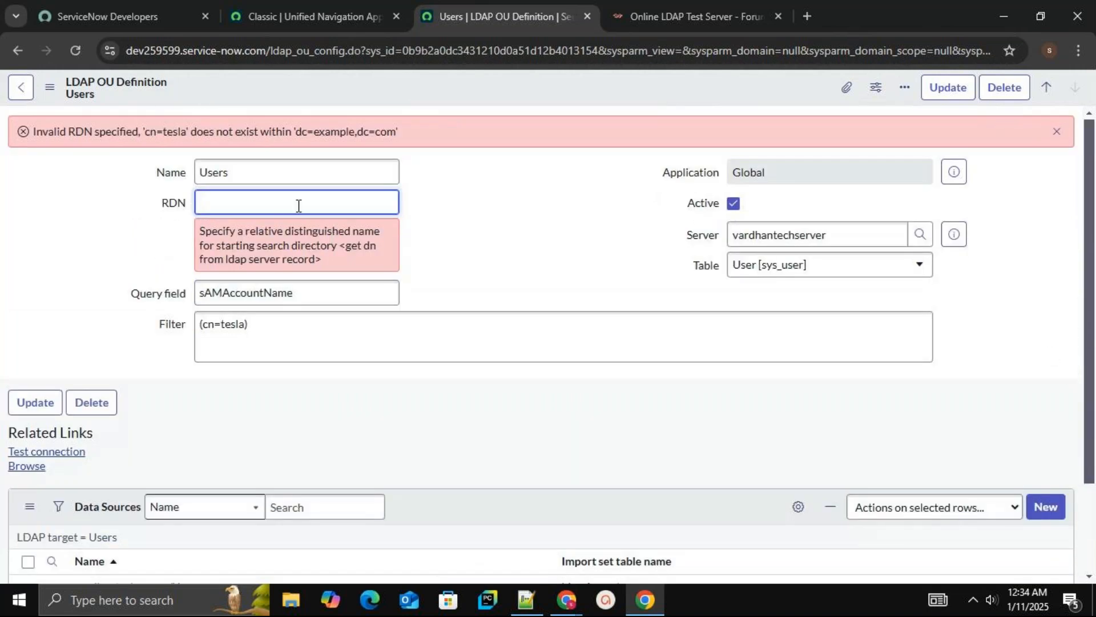
pyautogui.write('cn=')
pyautogui.write('us')
pyautogui.press('BackSpace')
pyautogui.press('BackSpace')
pyautogui.click(645, 11)
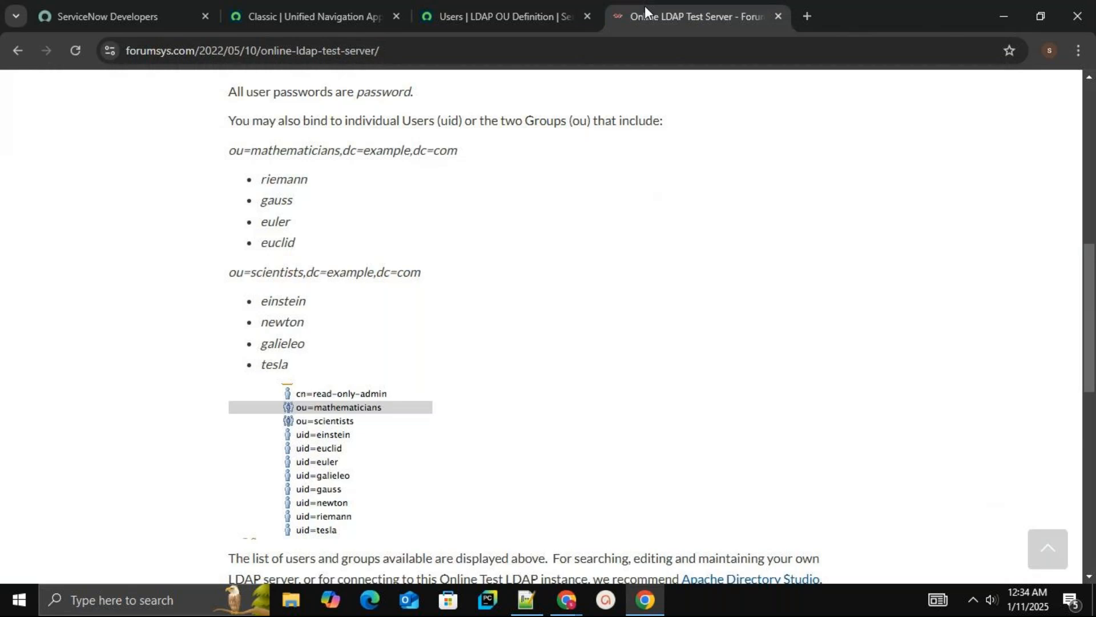
pyautogui.moveTo(509, 19)
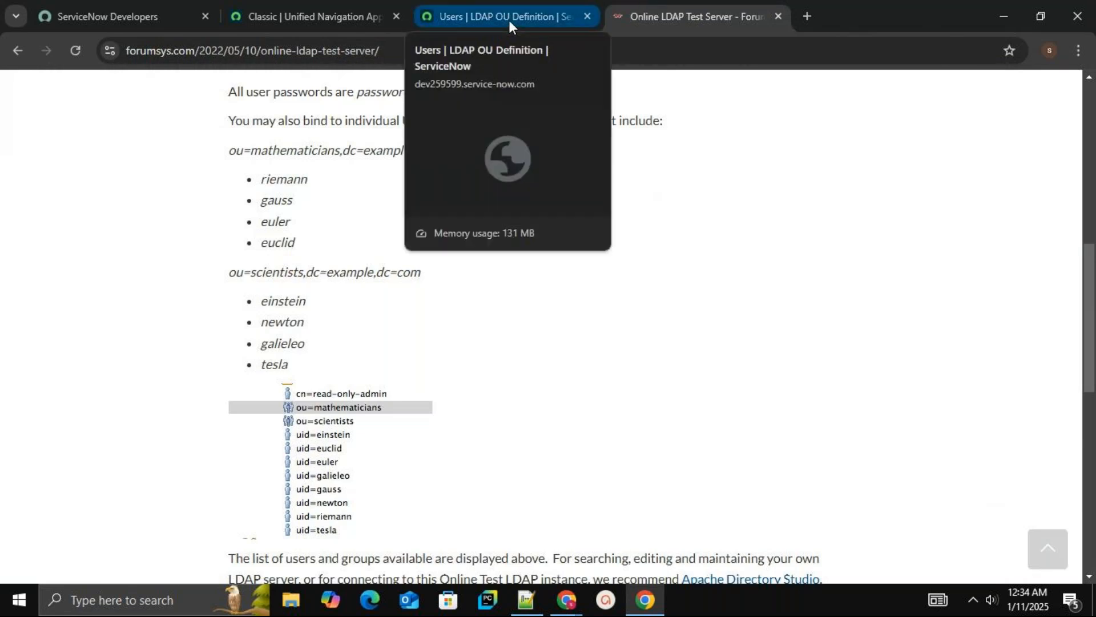
pyautogui.click(509, 19)
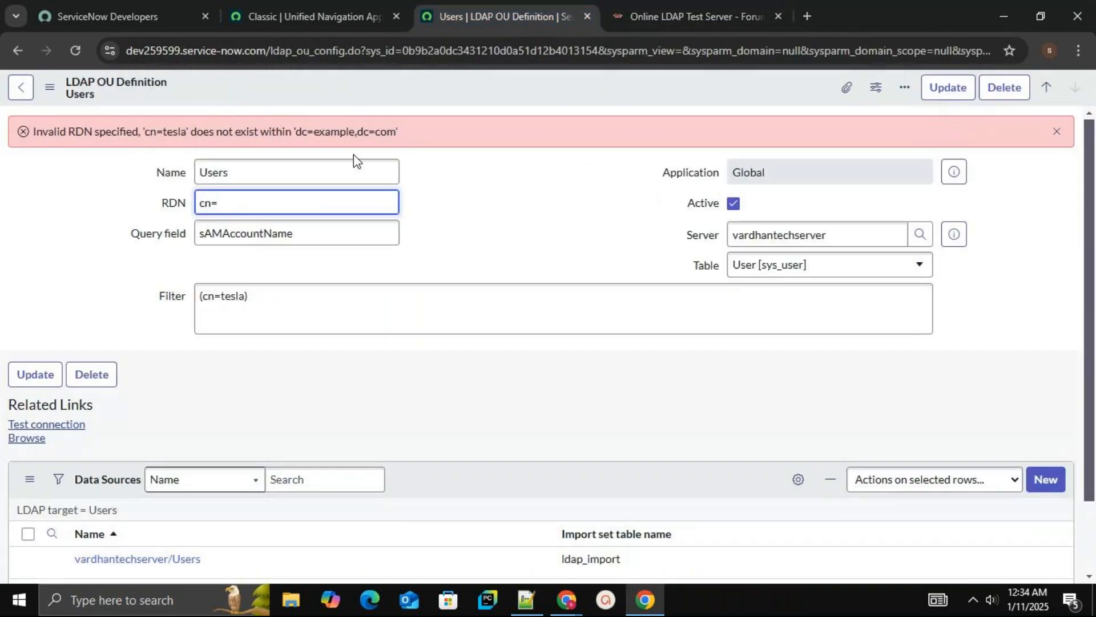
# Set the RDN to uid=tesla
pyautogui.press('BackSpace')
pyautogui.press('BackSpace')
pyautogui.press('BackSpace')
pyautogui.write('uid=tesla')
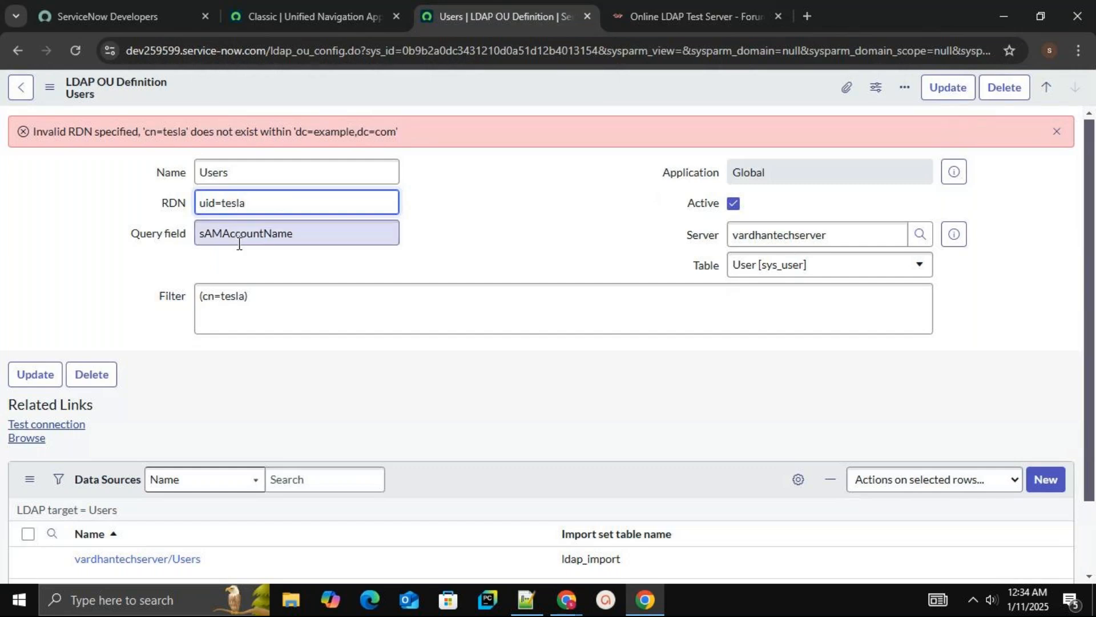
# Change the filter to (uid=tesla) and test the OU connection
pyautogui.click(215, 294)
pyautogui.press('BackSpace')
pyautogui.press('BackSpace')
pyautogui.write('uid')
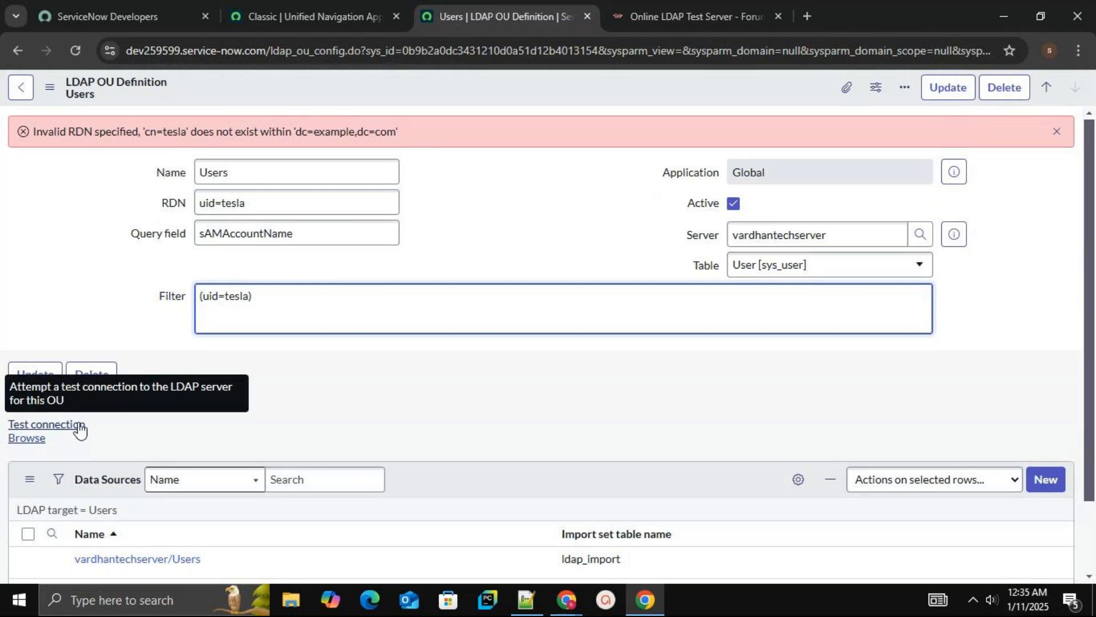
pyautogui.click(46, 424)
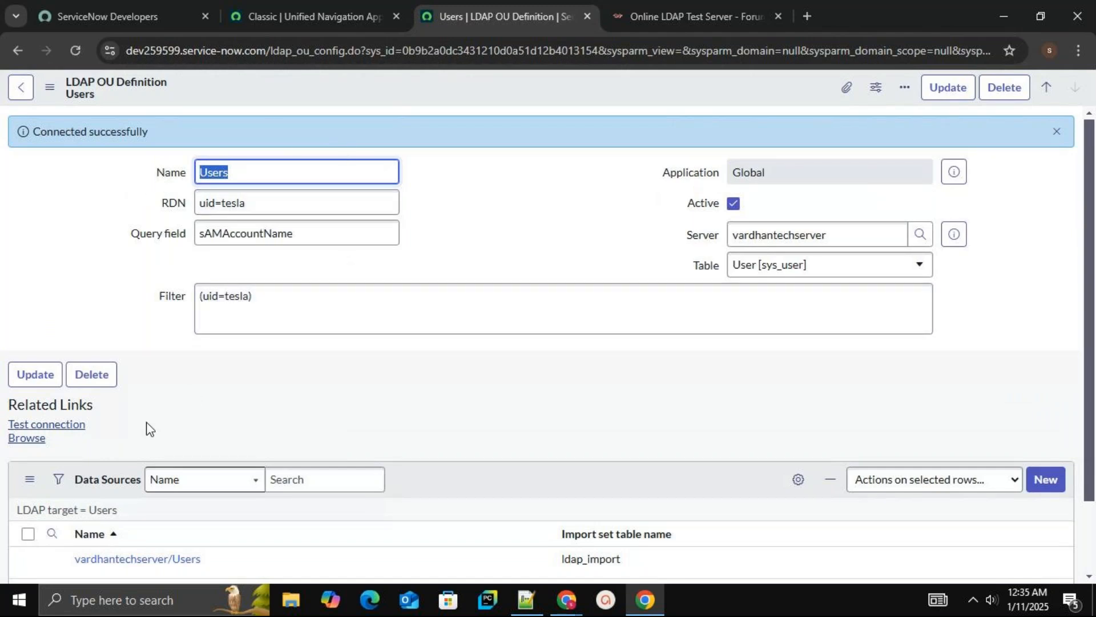
# Browse the Users OU's LDAP nodes, checking the test server's user list, and open the Nikola Tesla entry
pyautogui.click(39, 441)
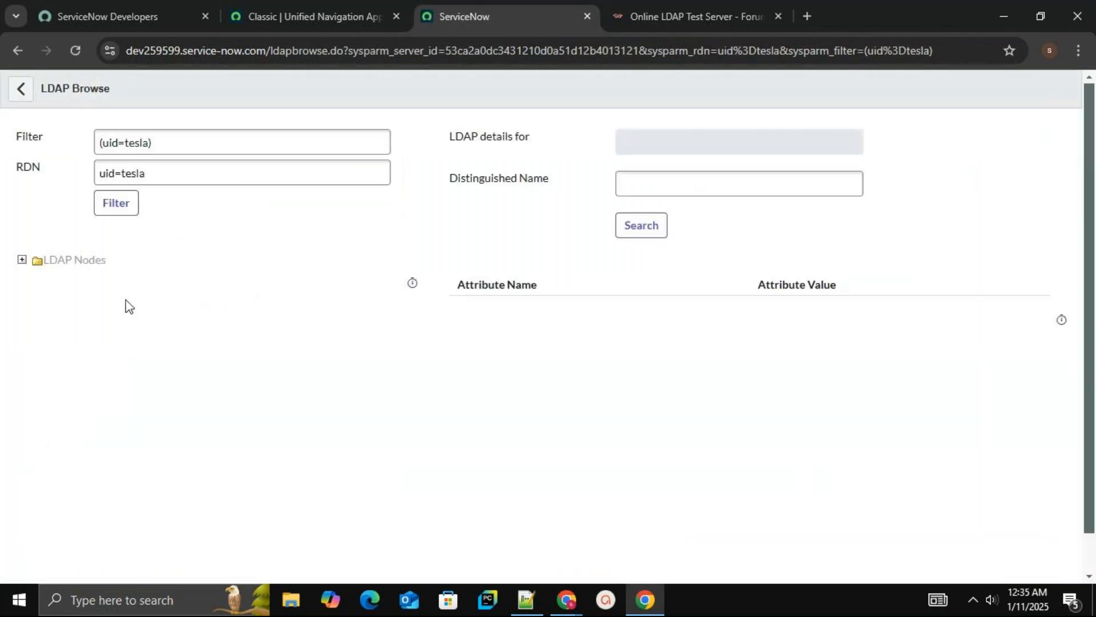
pyautogui.click(143, 154)
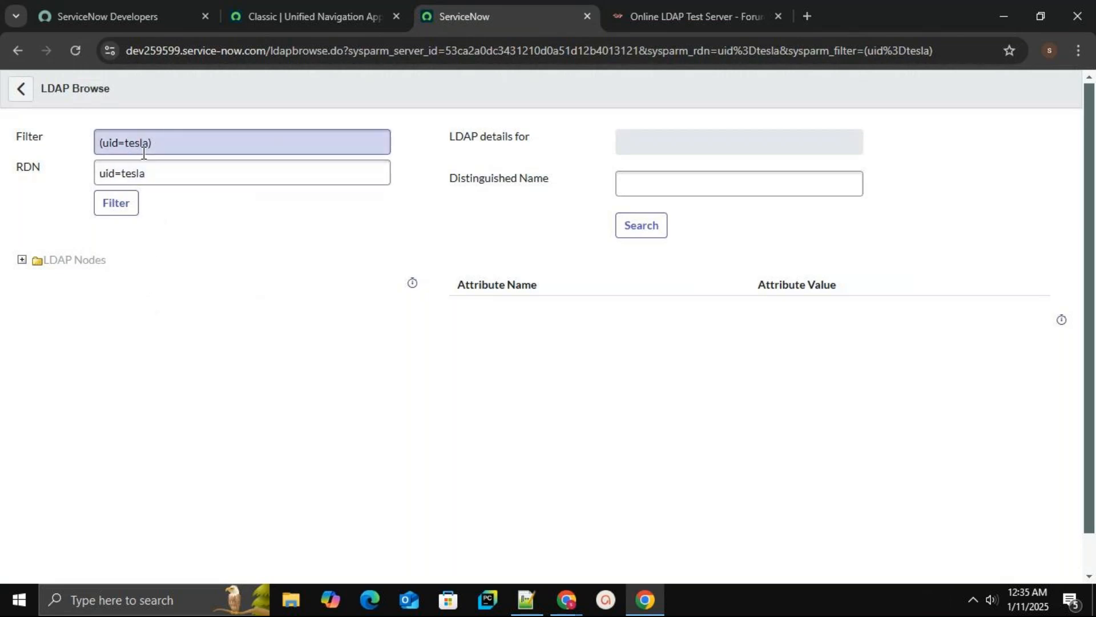
pyautogui.click(678, 11)
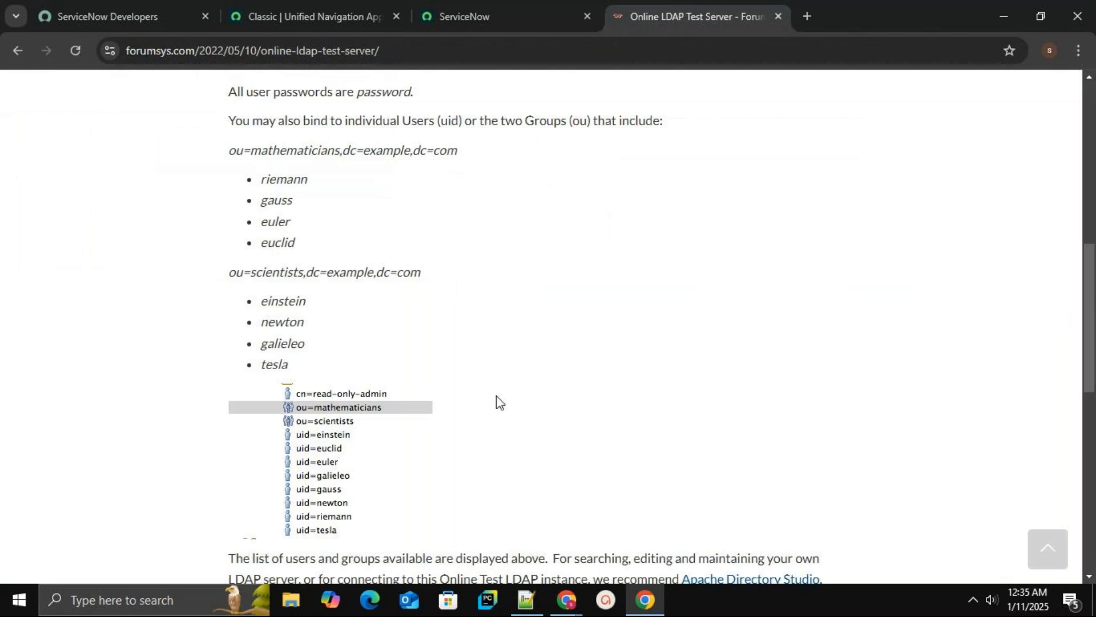
pyautogui.click(458, 16)
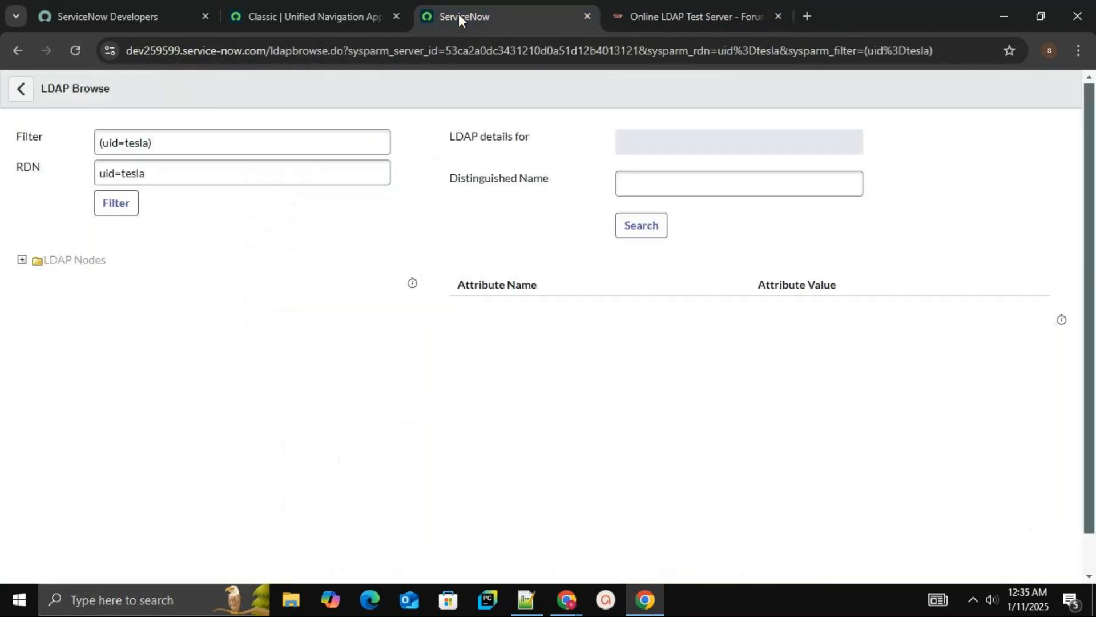
pyautogui.click(23, 261)
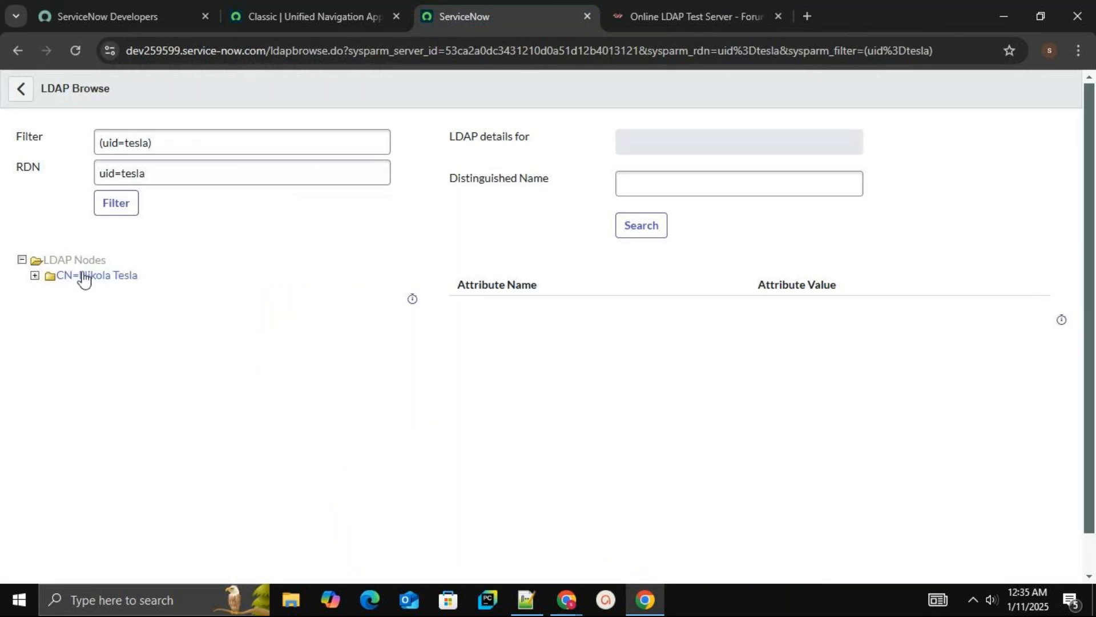
pyautogui.click(67, 280)
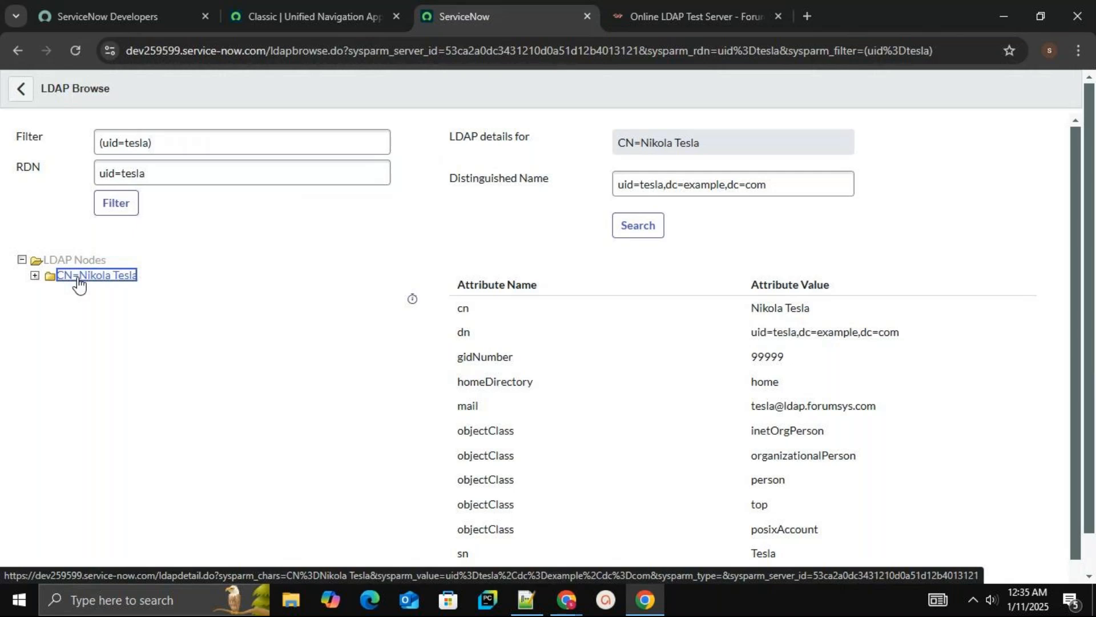
# Filter the LDAP browse with (uid=te*) and expand the LDAP nodes
pyautogui.click(1090, 540)
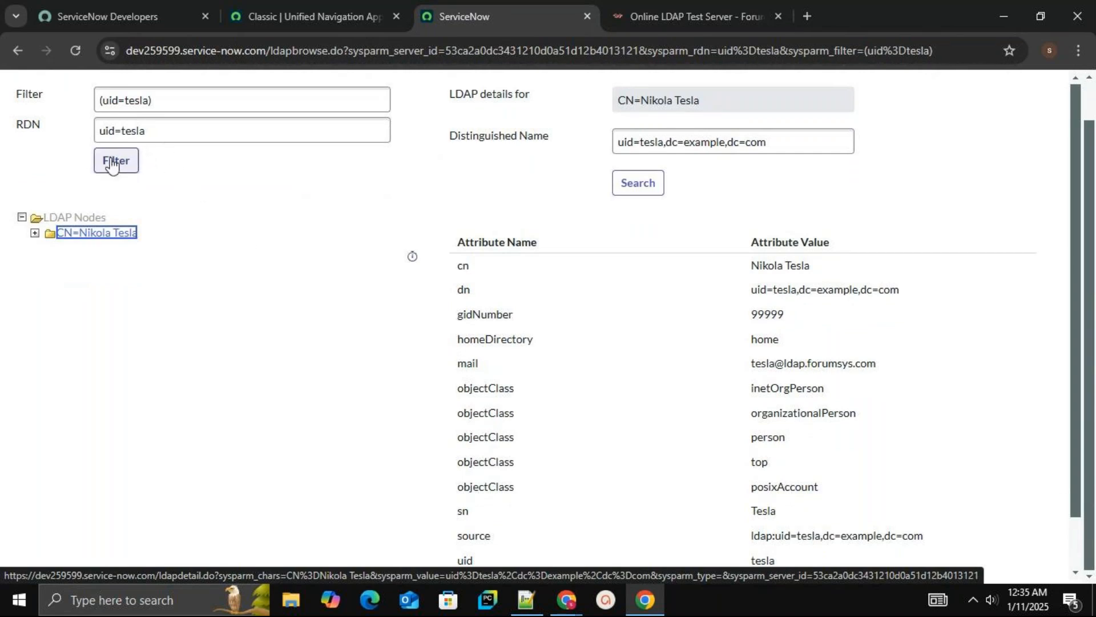
pyautogui.click(149, 99)
pyautogui.press('BackSpace')
pyautogui.press('BackSpace')
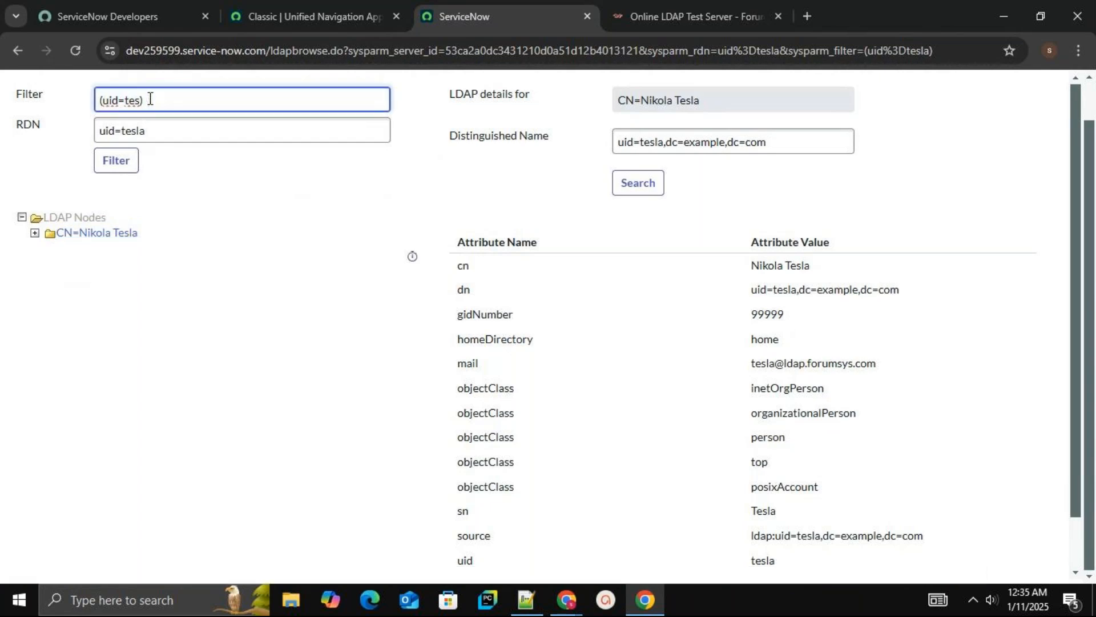
pyautogui.press('BackSpace')
pyautogui.write('*')
pyautogui.click(127, 171)
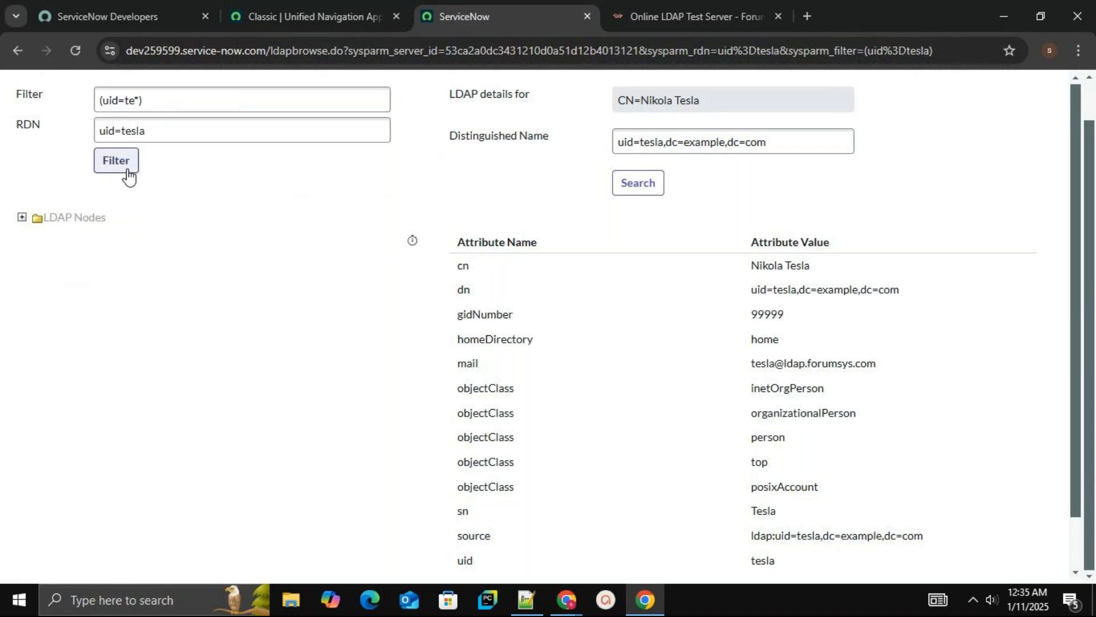
pyautogui.click(22, 218)
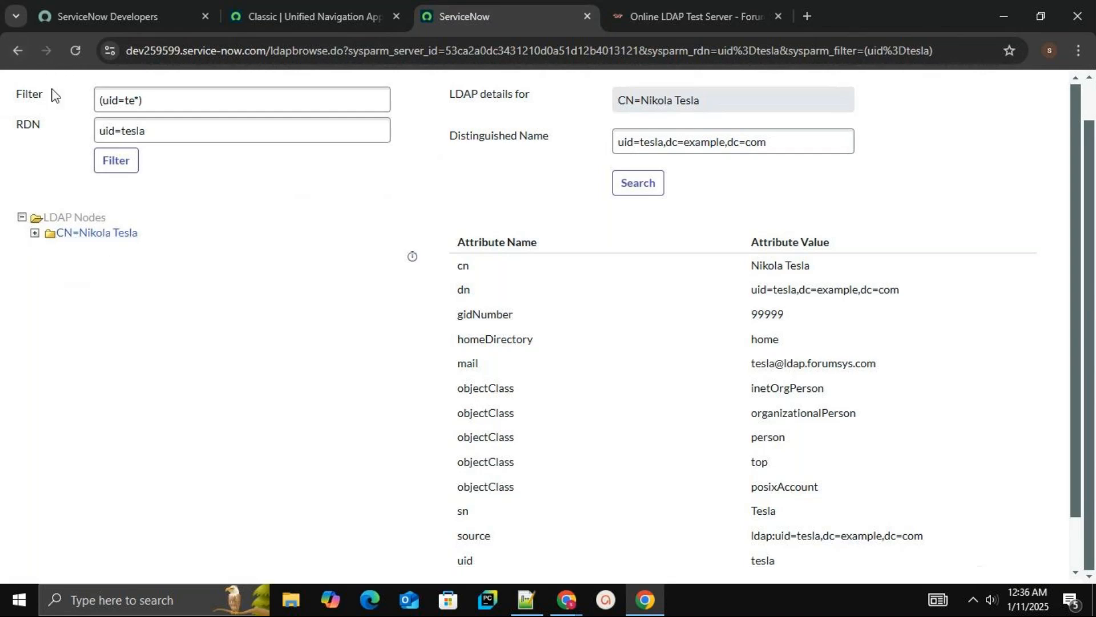
# Clear the browse RDN, reapply the (uid=te*) filter and expand the LDAP nodes
pyautogui.click(17, 52)
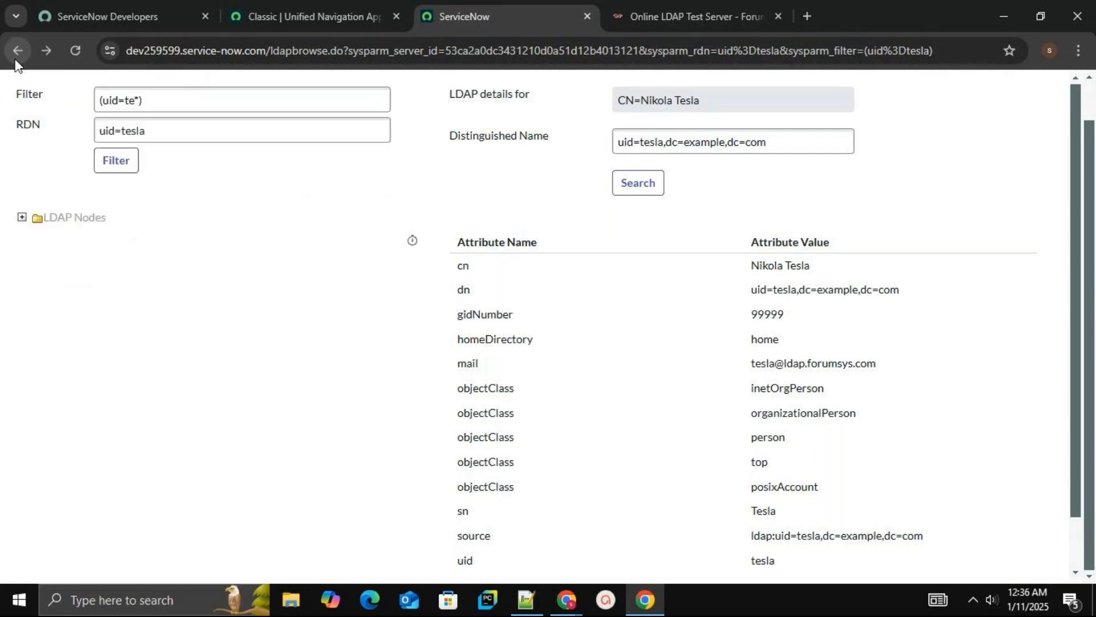
pyautogui.click(186, 135)
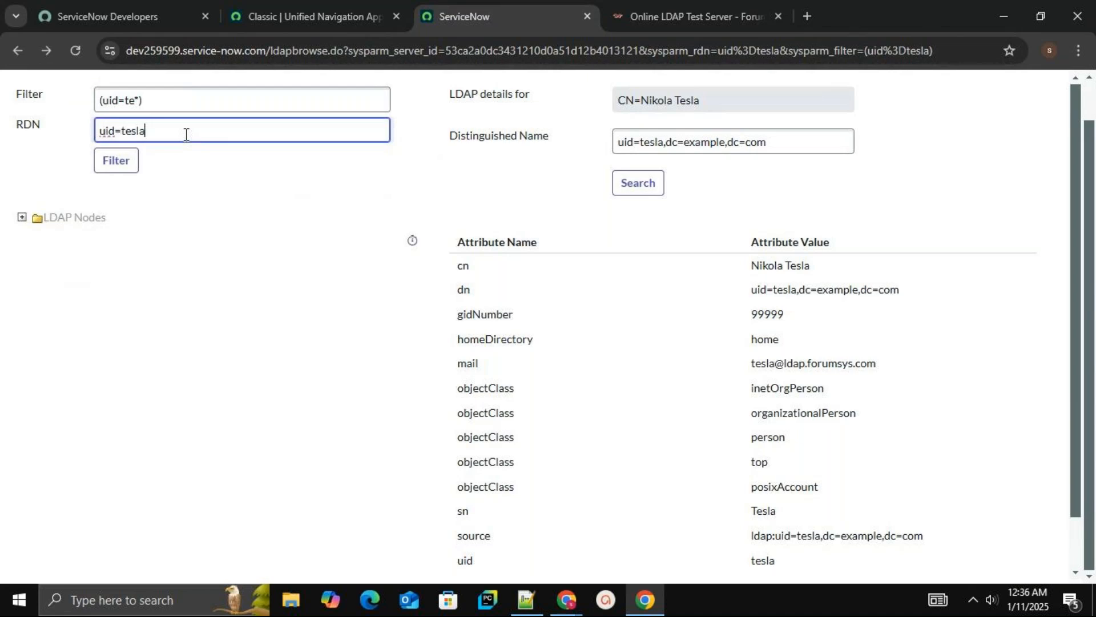
pyautogui.press('BackSpace')
pyautogui.press('BackSpace')
pyautogui.press('BackSpace')
pyautogui.press('BackSpace')
pyautogui.press('BackSpace')
pyautogui.press('BackSpace')
pyautogui.press('BackSpace')
pyautogui.press('BackSpace')
pyautogui.click(124, 166)
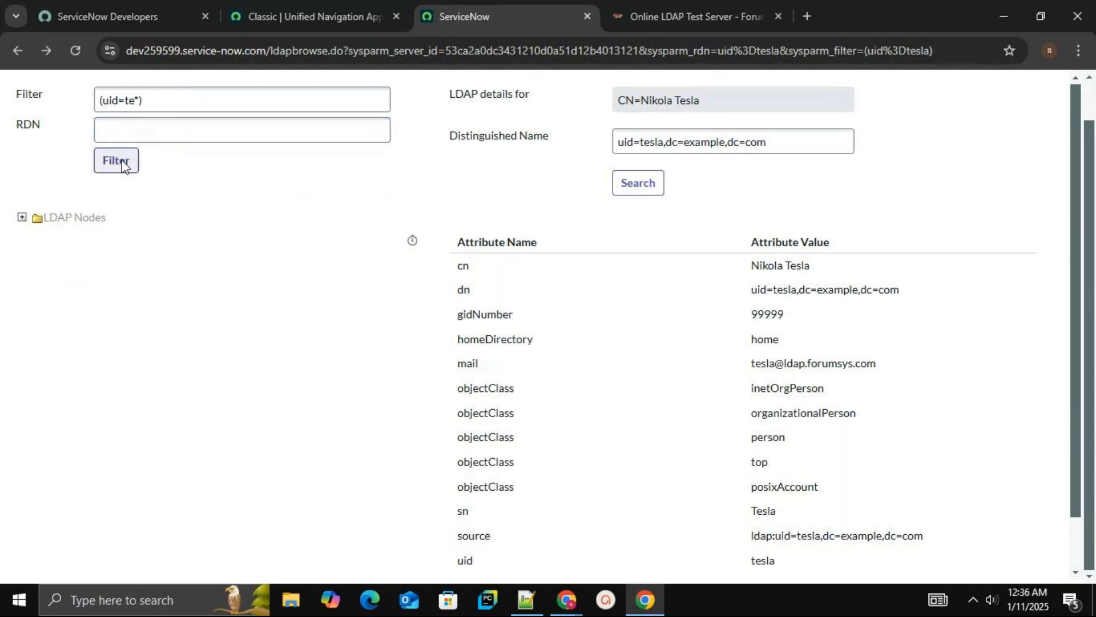
pyautogui.click(22, 218)
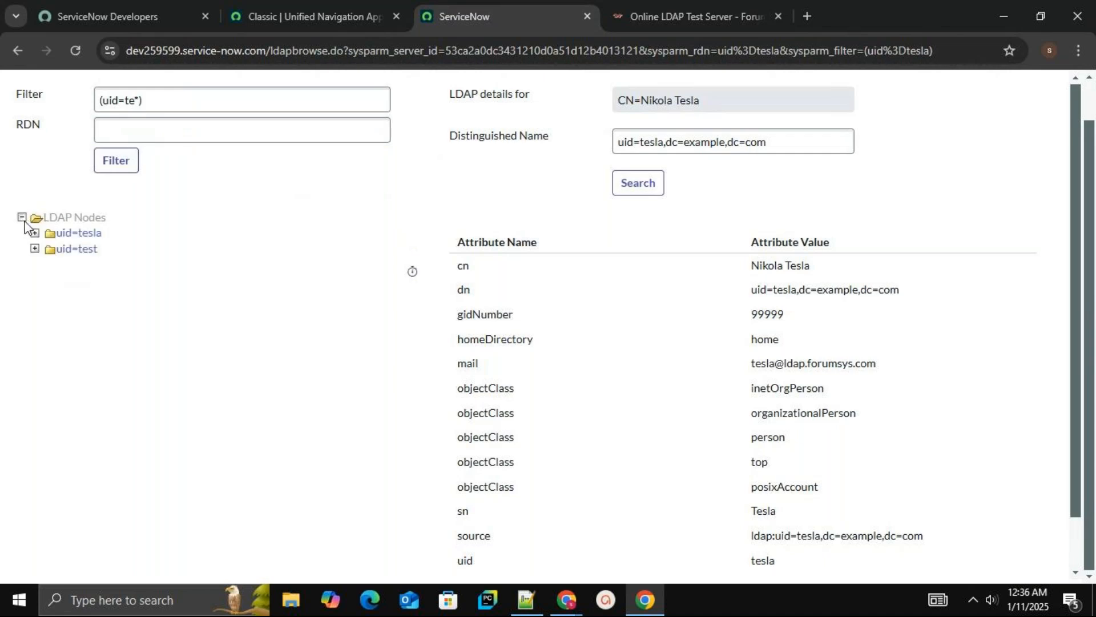
# Open the uid=test entry's LDAP details
pyautogui.click(167, 137)
pyautogui.click(143, 101)
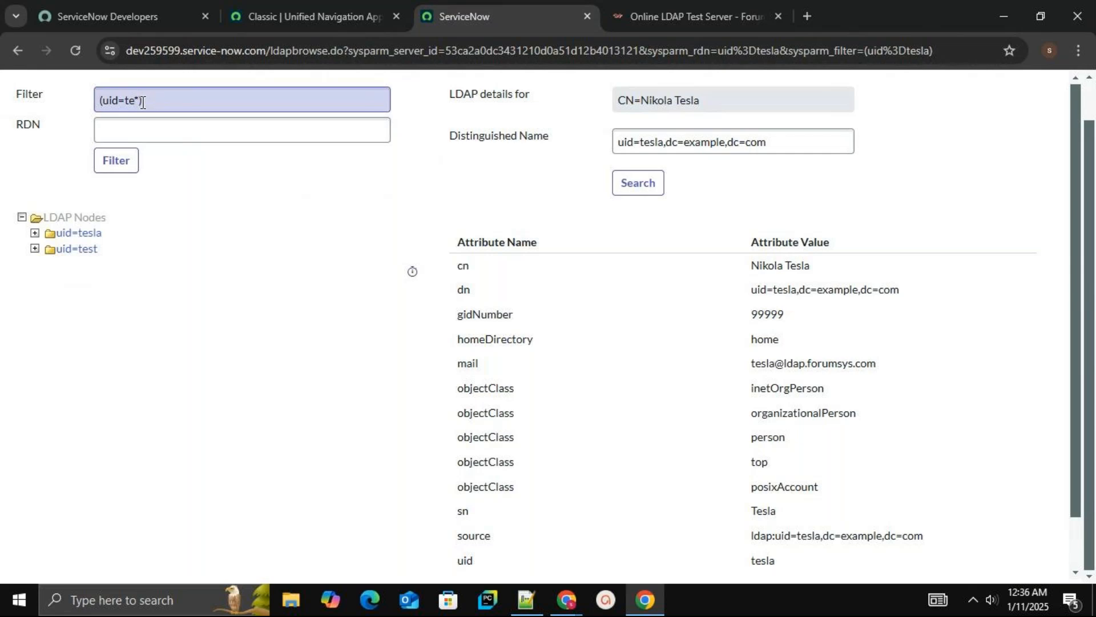
pyautogui.click(135, 103)
pyautogui.press('Delete')
pyautogui.press('Tab')
pyautogui.hotkey('shift', 'Tab')
pyautogui.press('Tab')
pyautogui.hotkey('shift', 'Tab')
pyautogui.click(134, 165)
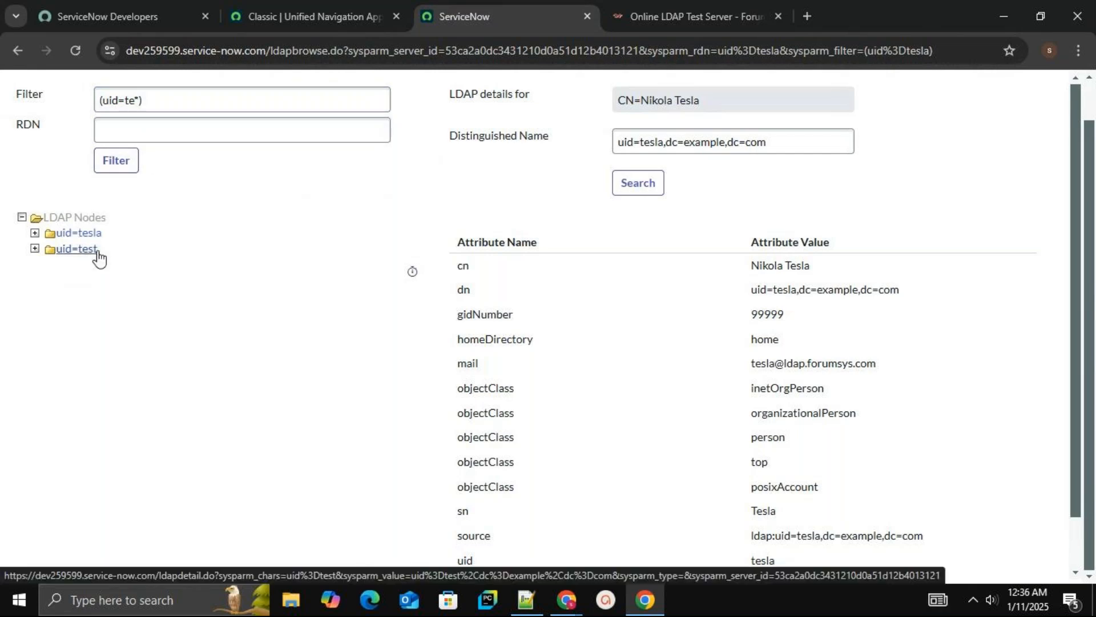
pyautogui.click(63, 252)
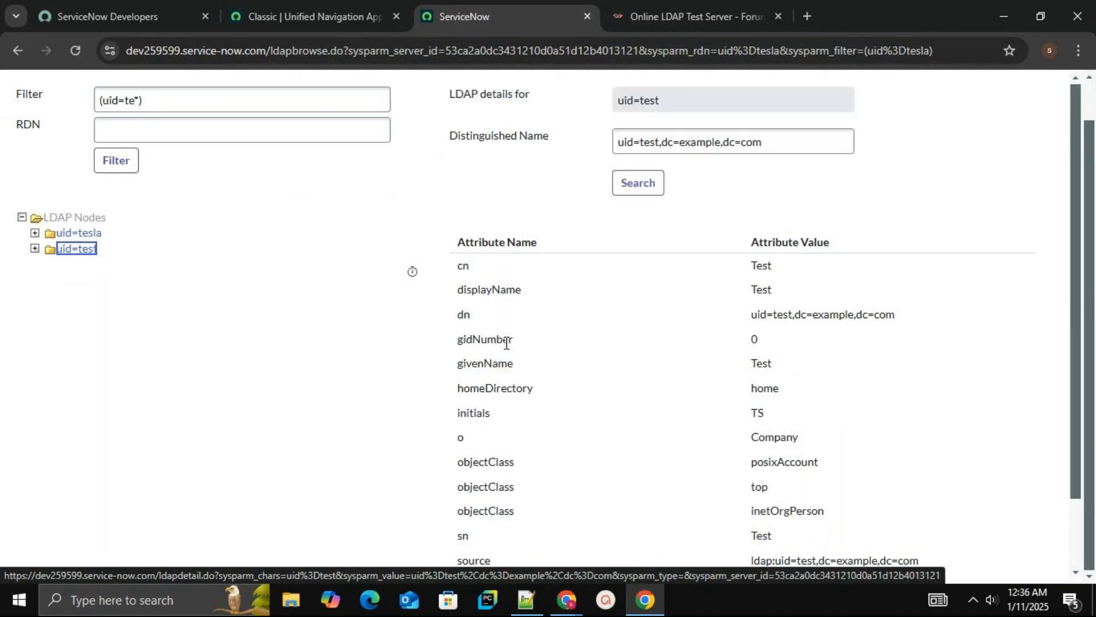
# Filter the LDAP browse with (uid=g*), expand the nodes and open the galieleo and gauss entries
pyautogui.click(150, 101)
pyautogui.click(648, 17)
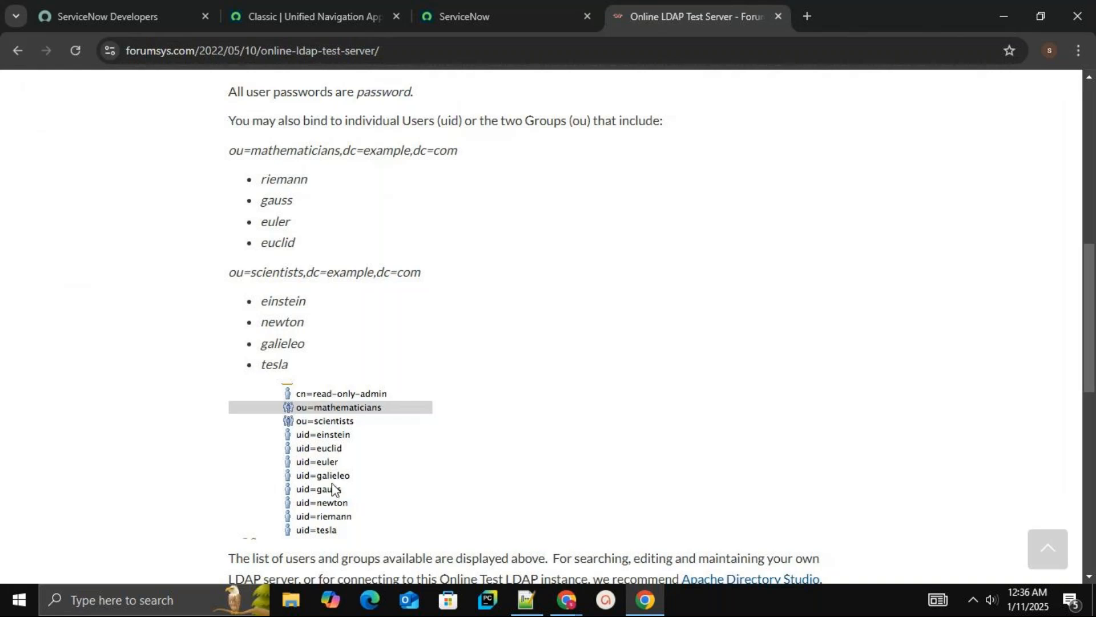
pyautogui.click(485, 23)
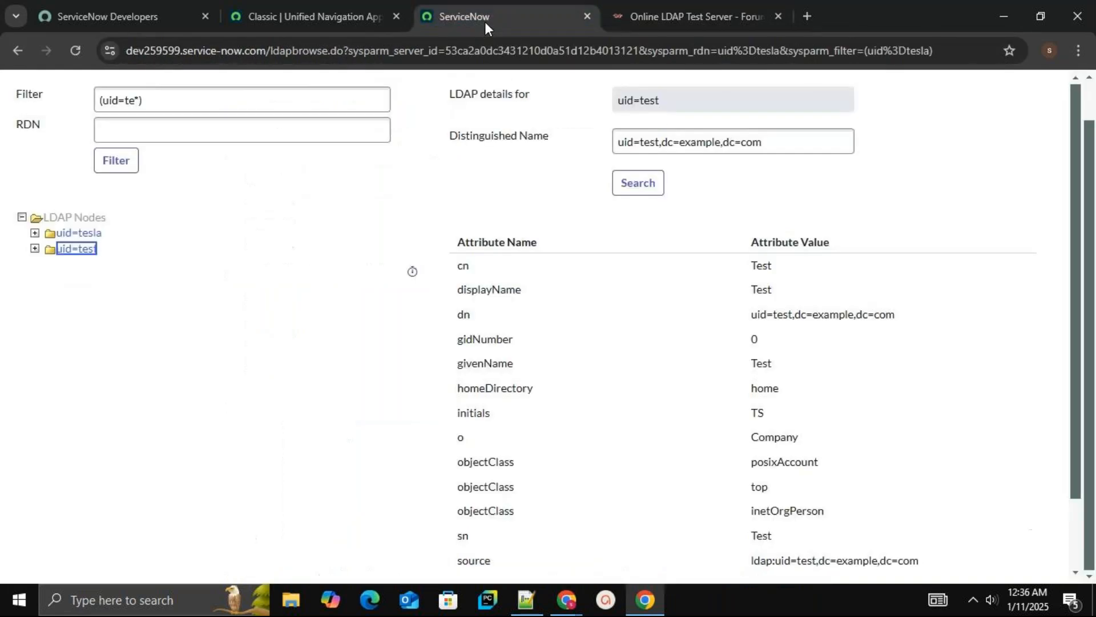
pyautogui.click(152, 102)
pyautogui.click(135, 102)
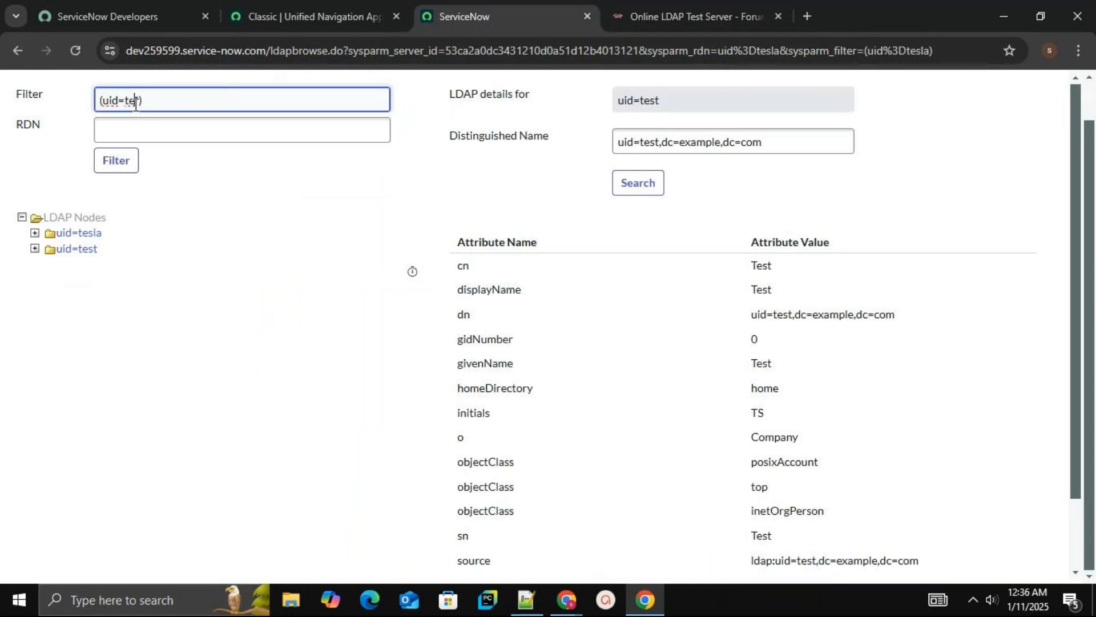
pyautogui.press('BackSpace')
pyautogui.press('BackSpace')
pyautogui.write('g')
pyautogui.click(128, 166)
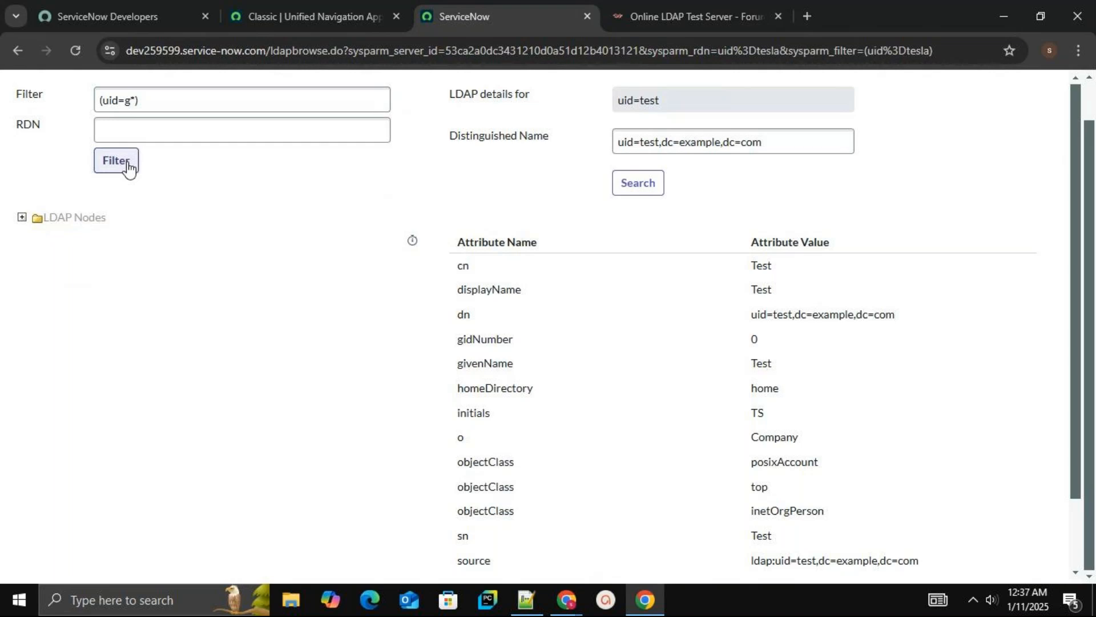
pyautogui.click(21, 217)
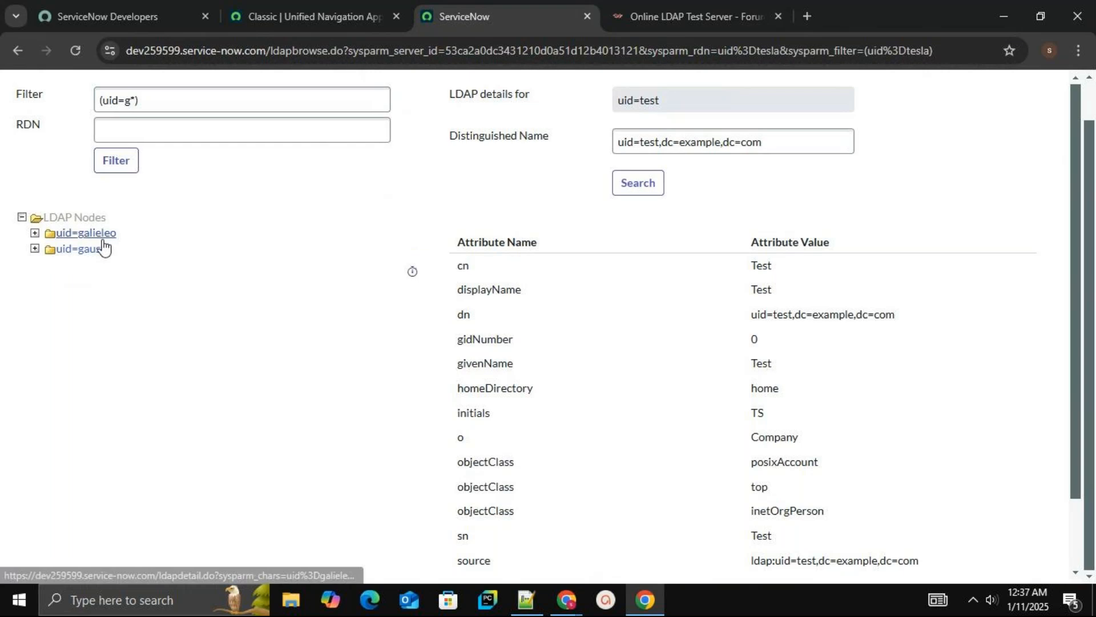
pyautogui.click(91, 239)
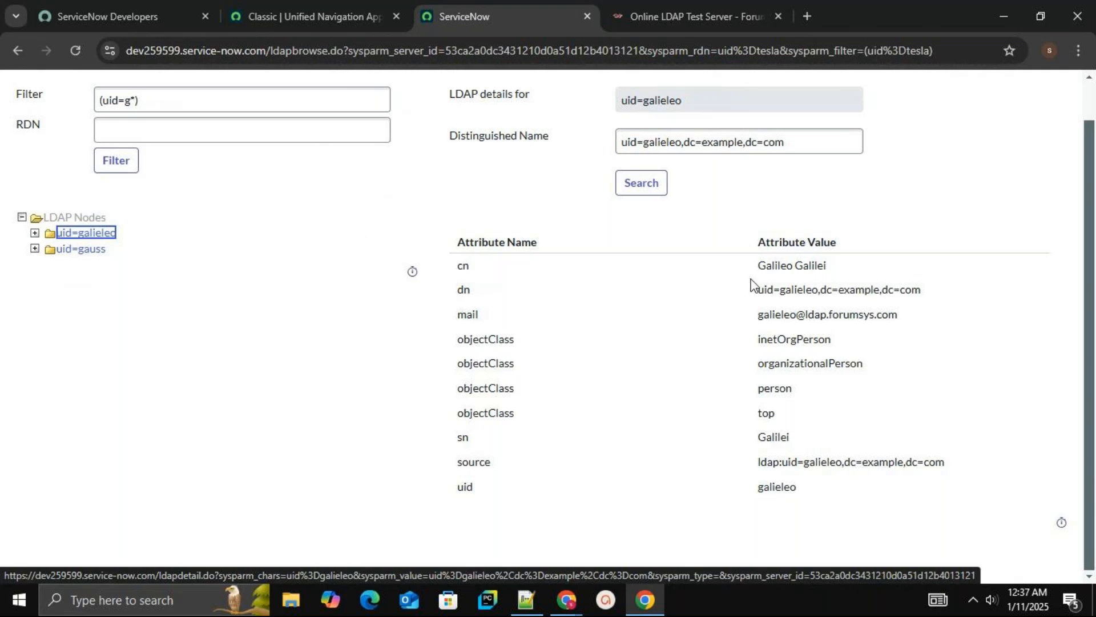
pyautogui.click(81, 250)
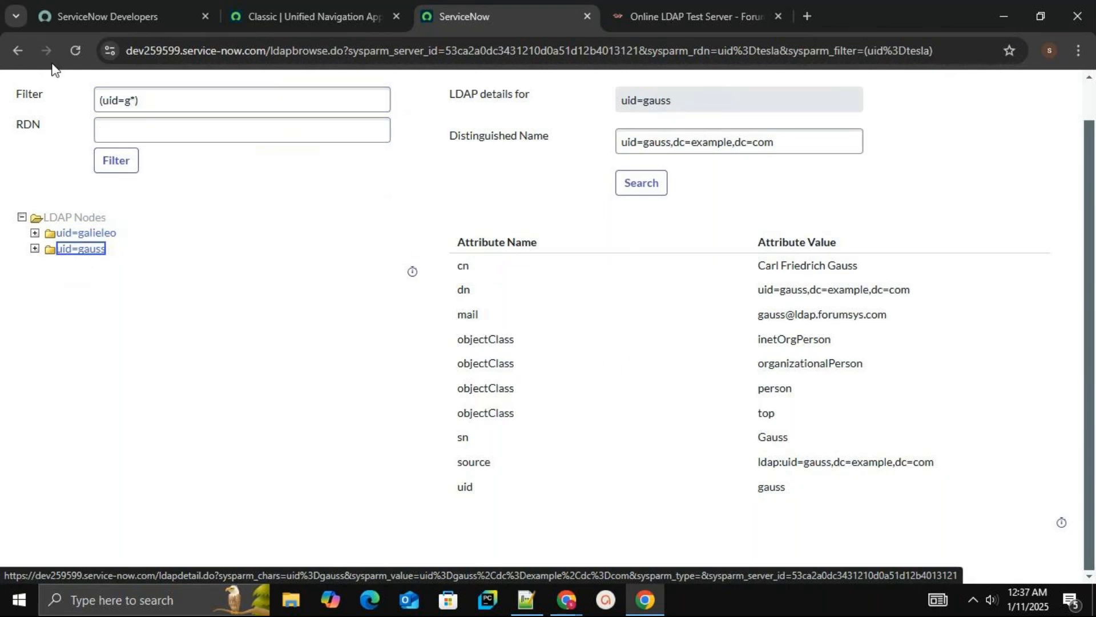
# Return to the Users LDAP OU Definition form and compare its filter with the test server's user list
pyautogui.click(16, 50)
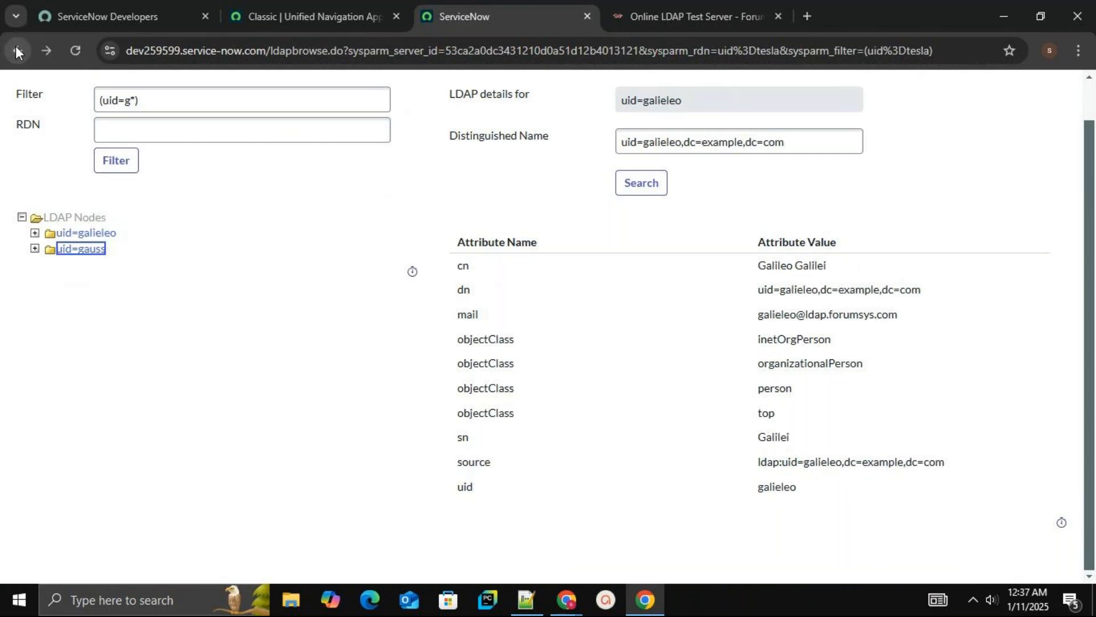
pyautogui.click(15, 50)
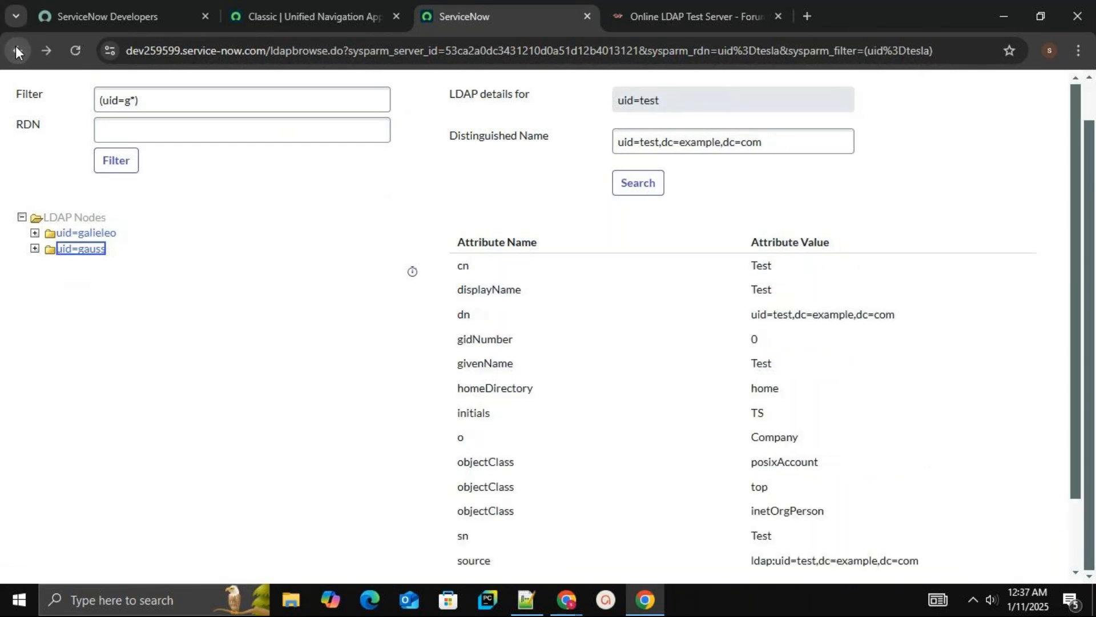
pyautogui.click(15, 50)
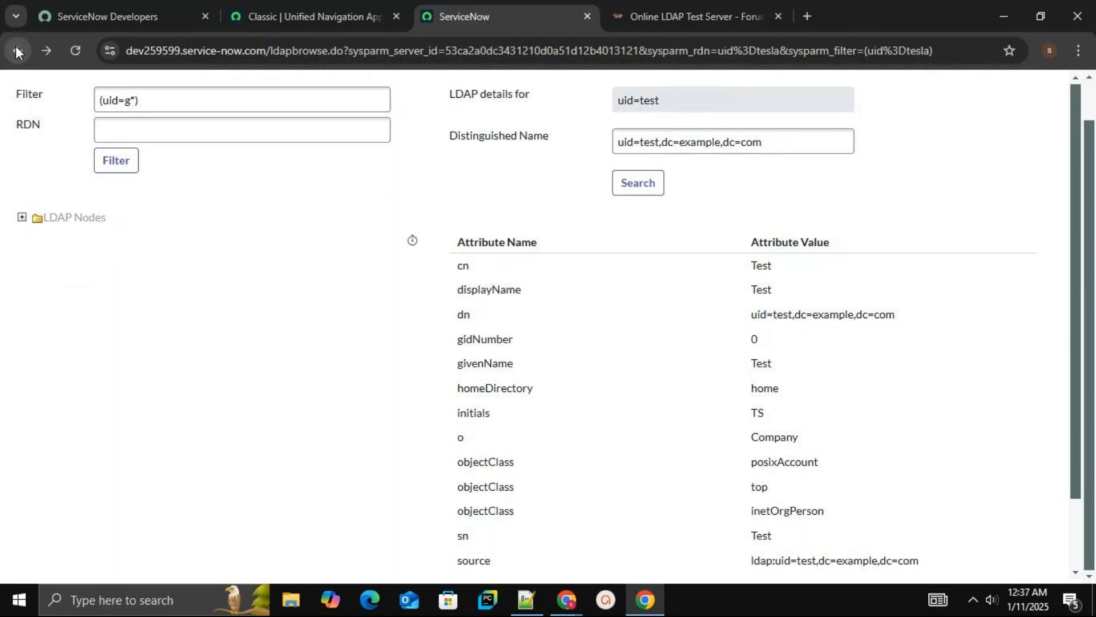
pyautogui.click(16, 51)
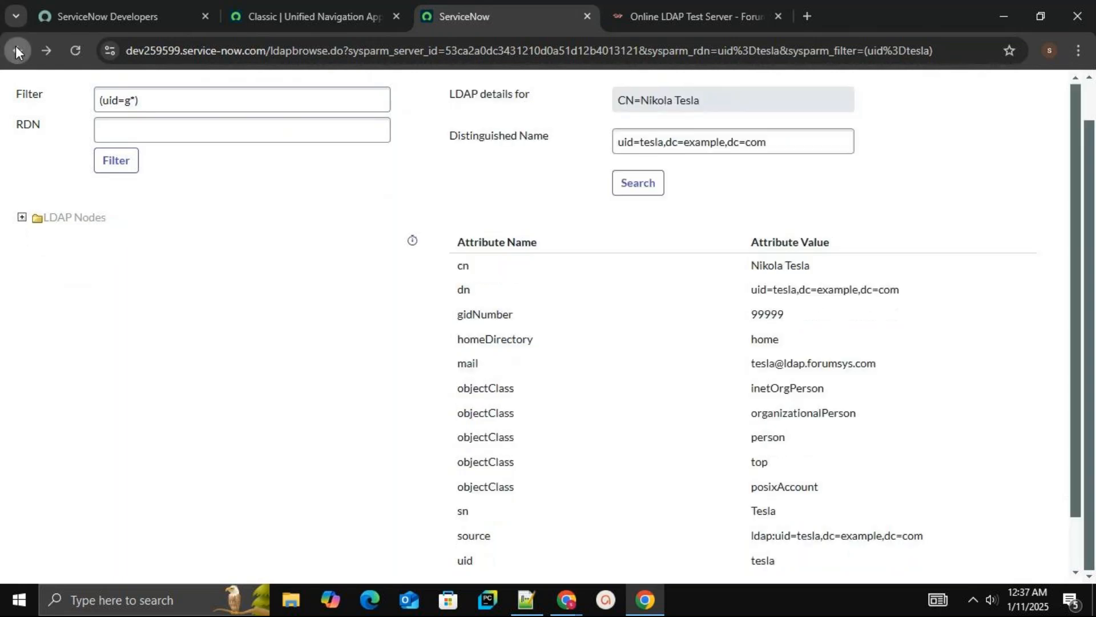
pyautogui.click(16, 50)
pyautogui.click(16, 50)
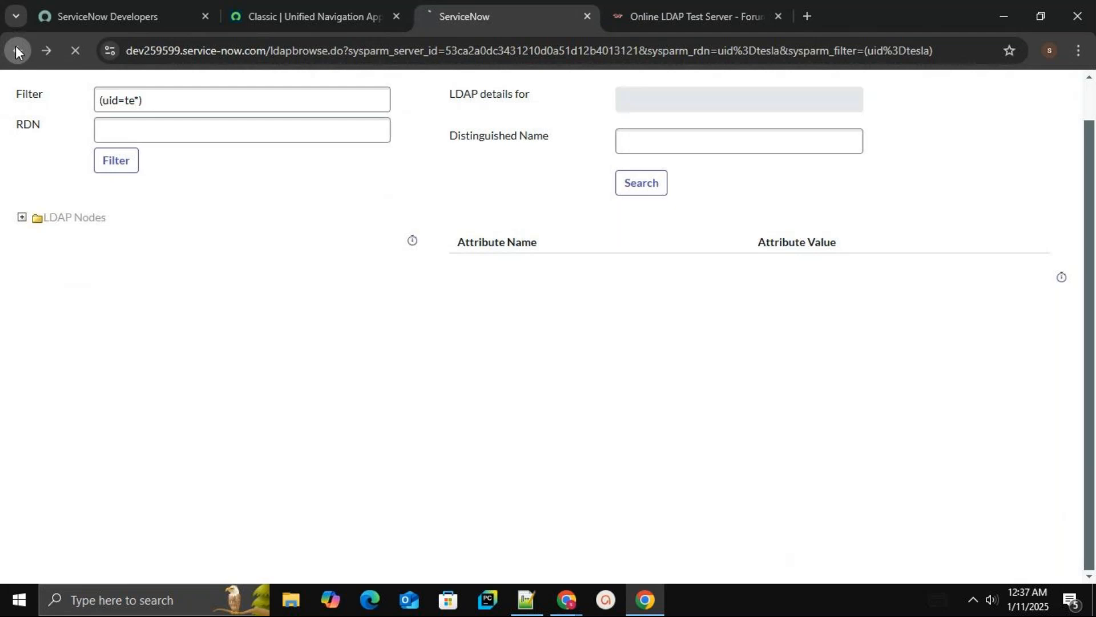
pyautogui.click(15, 51)
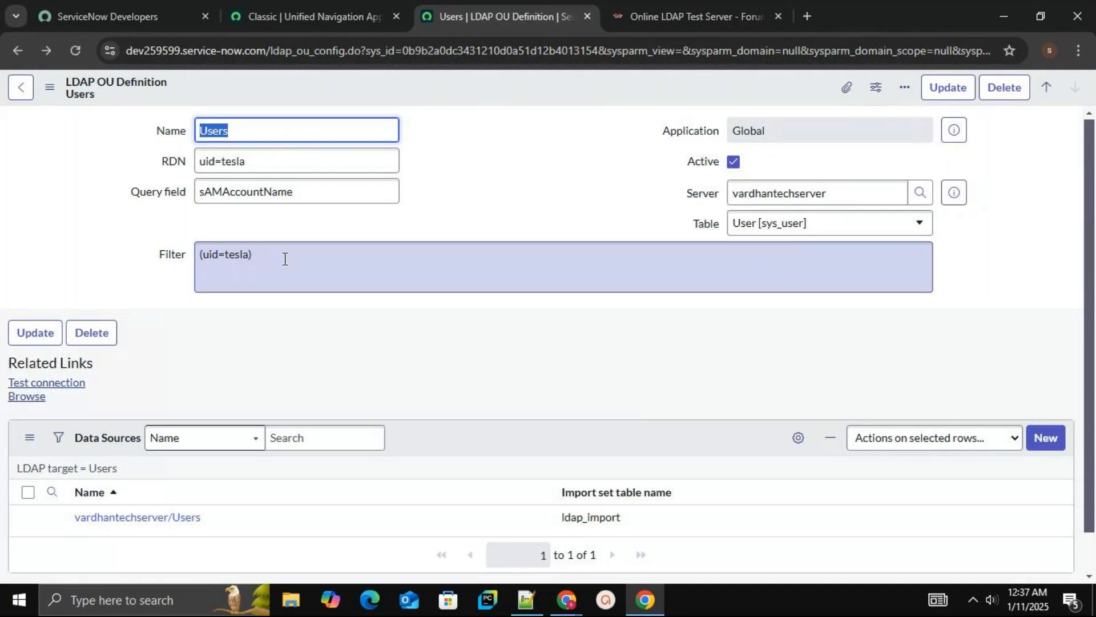
pyautogui.click(250, 254)
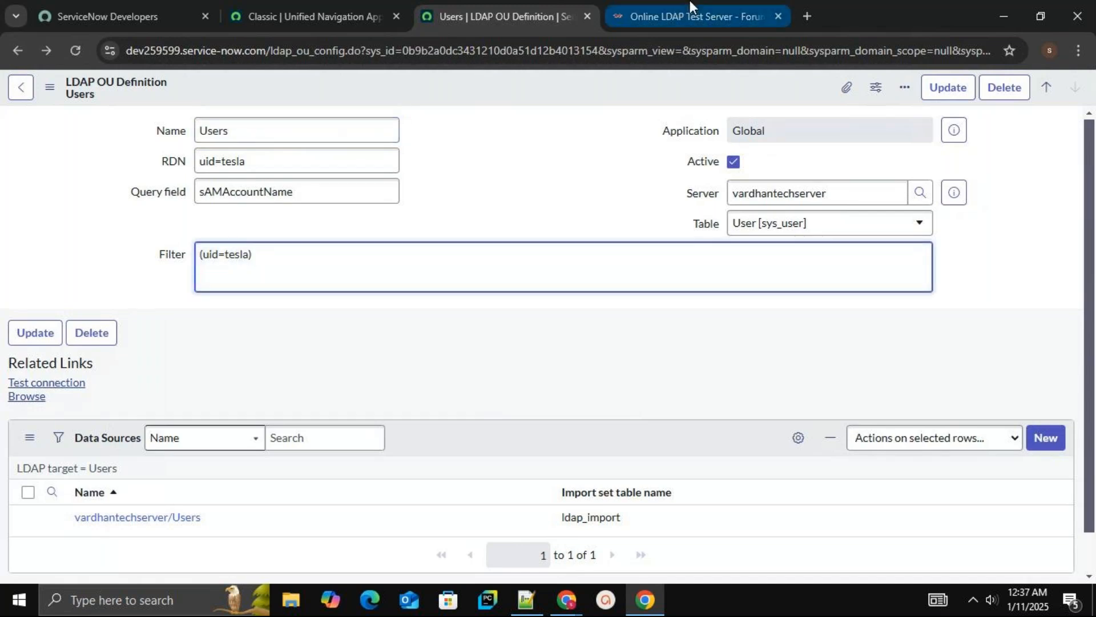
pyautogui.click(682, 15)
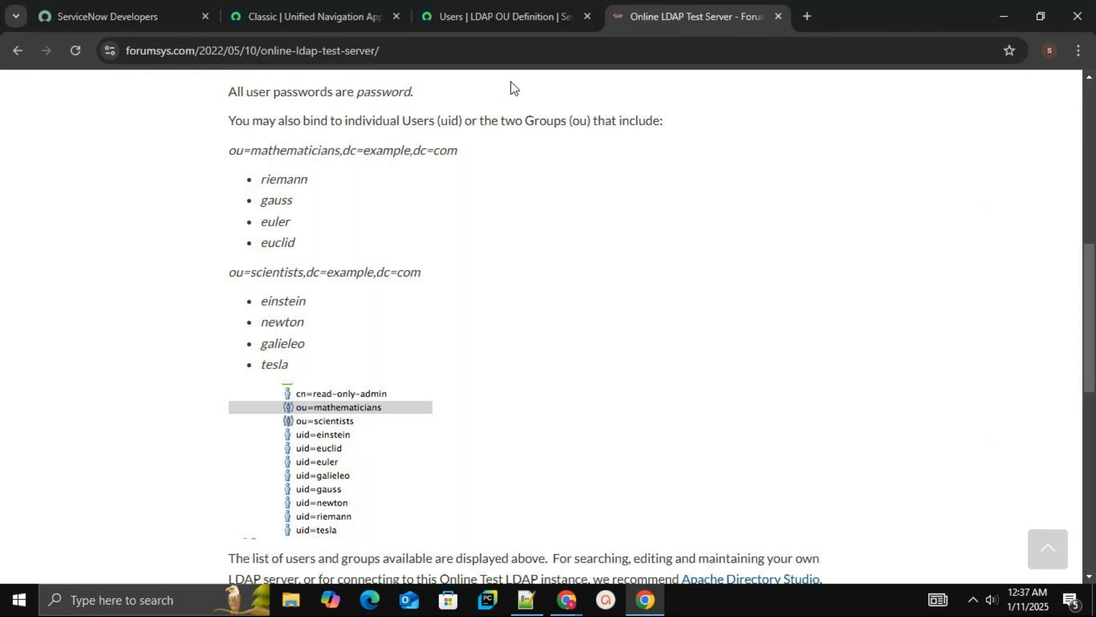
pyautogui.click(494, 24)
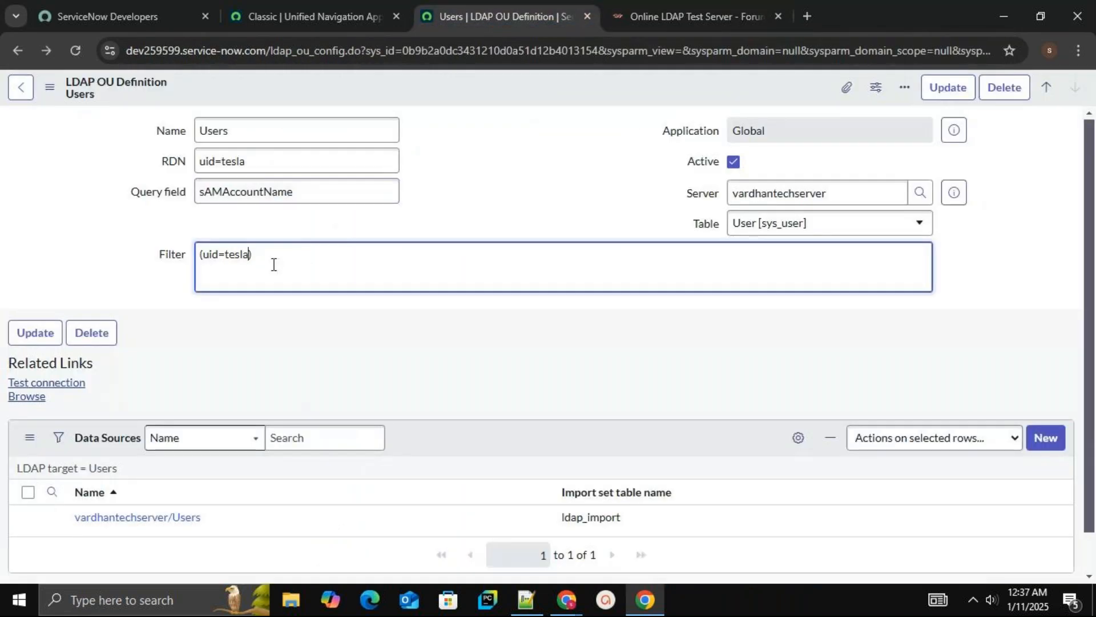
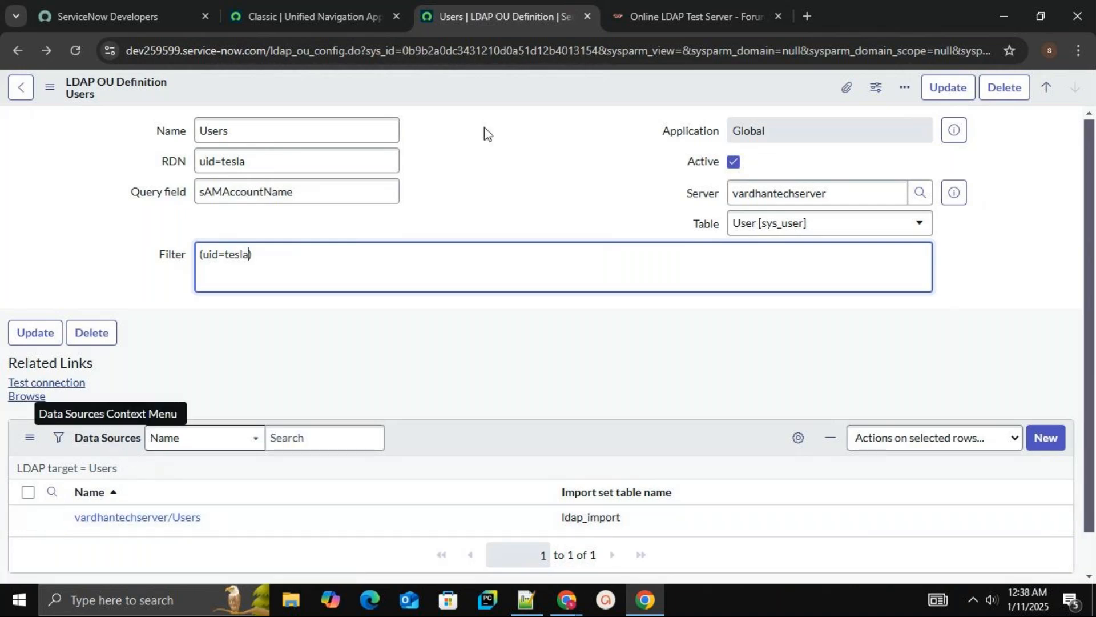
# Open a new browser tab, search Google for vardhan technologies and scroll through the results
pyautogui.click(807, 16)
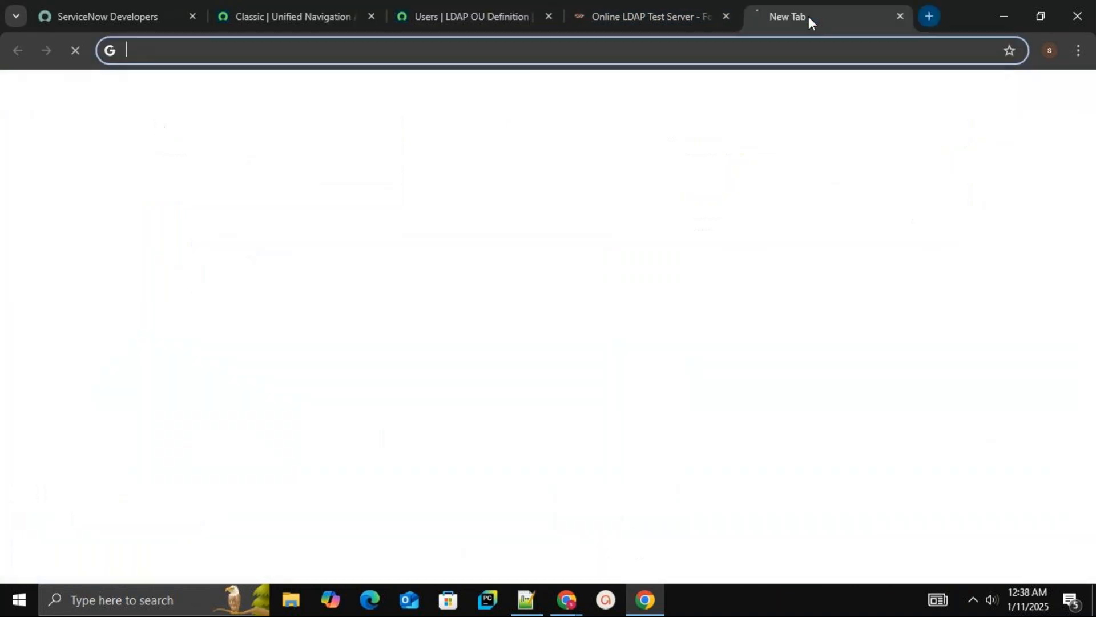
pyautogui.write('vardhan ')
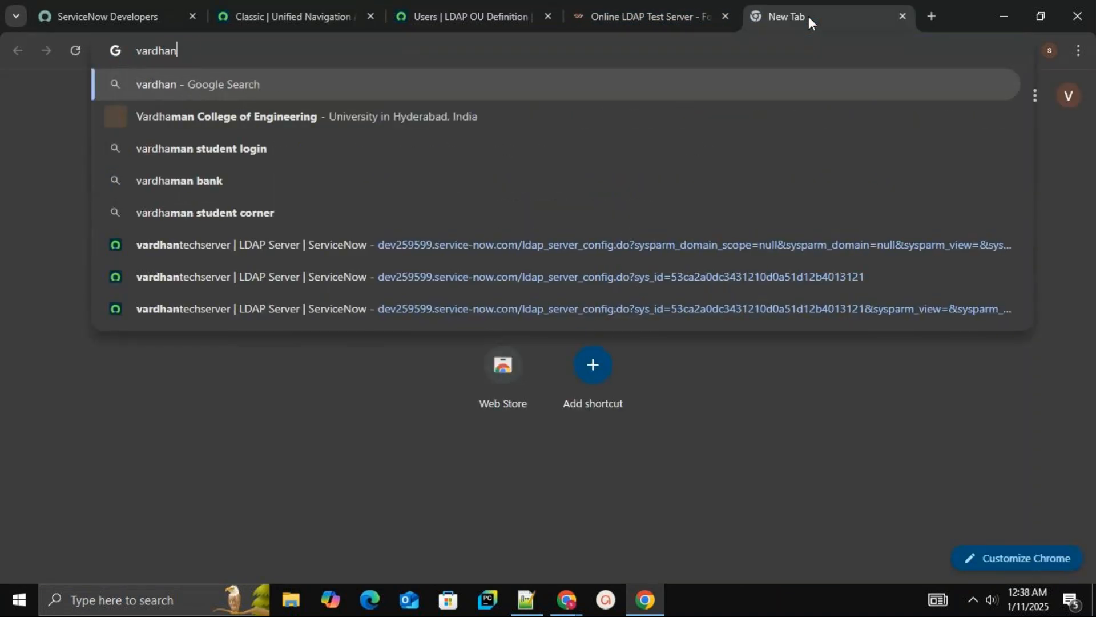
pyautogui.write('tec')
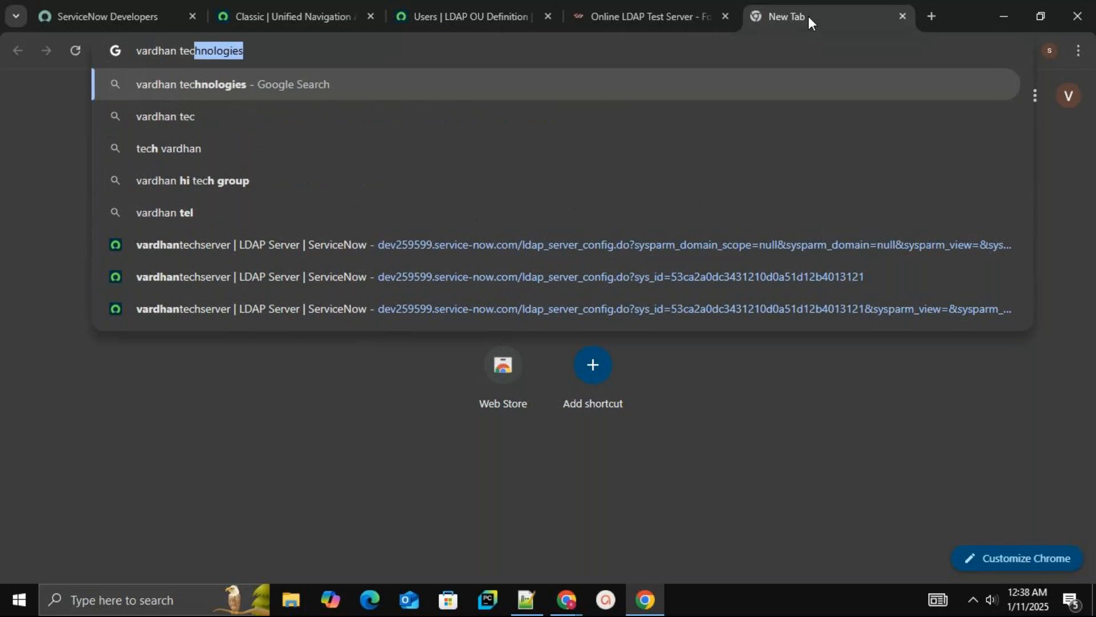
pyautogui.click(233, 83)
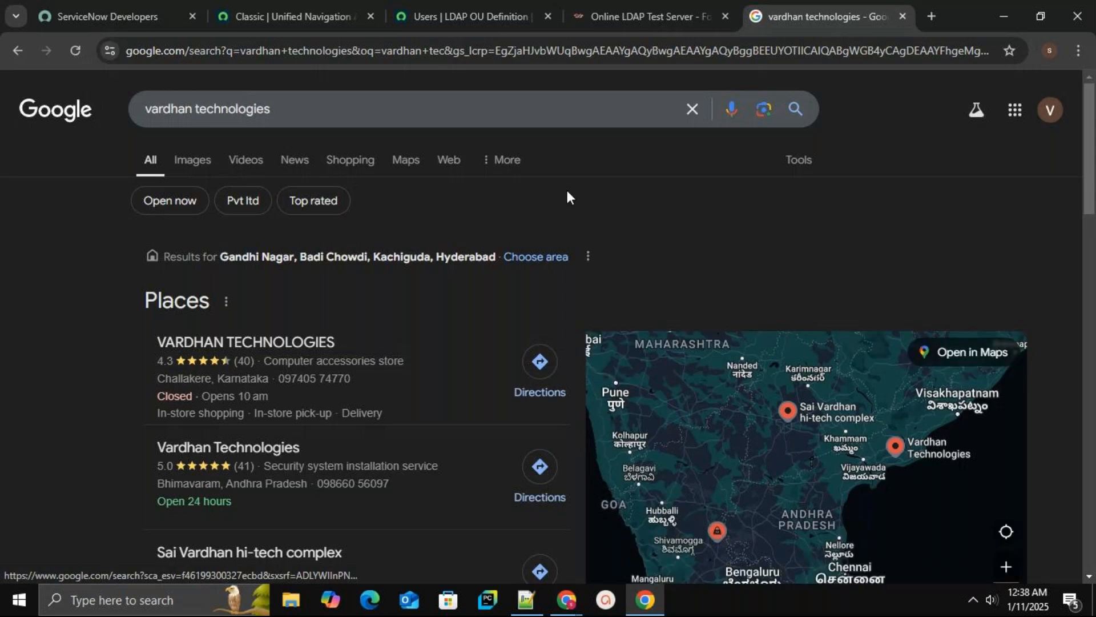
pyautogui.moveTo(1091, 183); pyautogui.dragTo(1055, 222)
pyautogui.scroll(-10, 1060, 376)
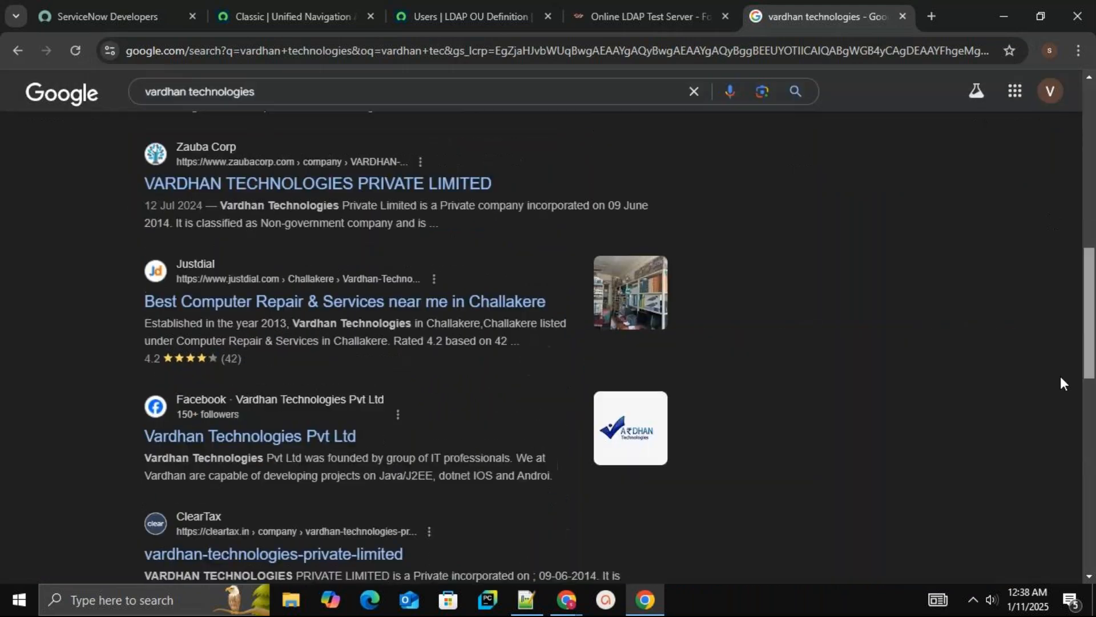
pyautogui.scroll(-2, 1060, 399)
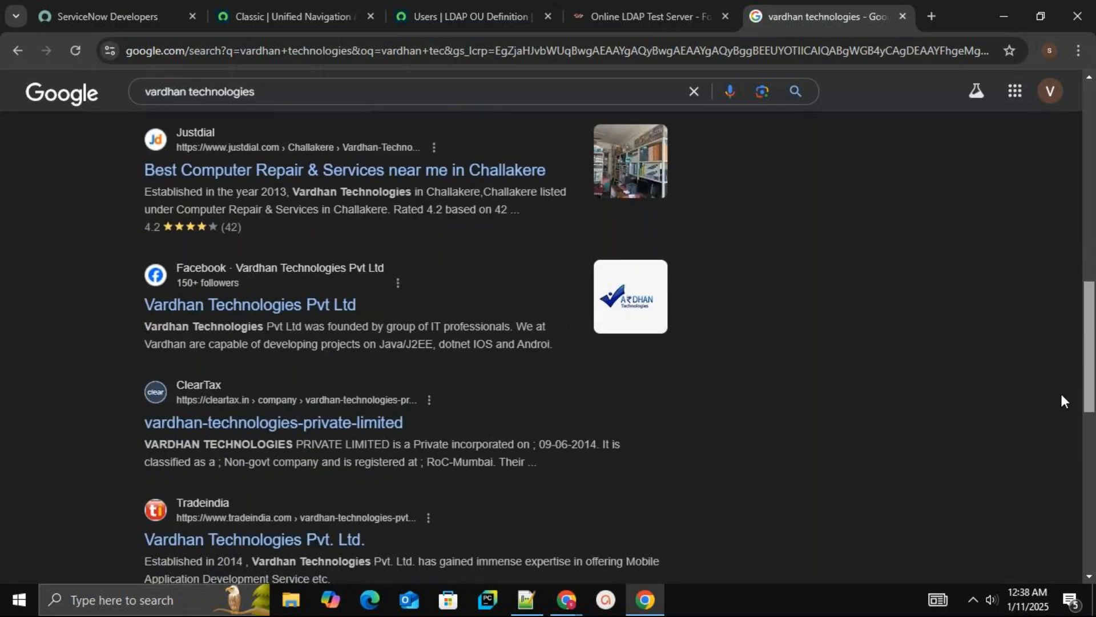
pyautogui.scroll(12, 1060, 399)
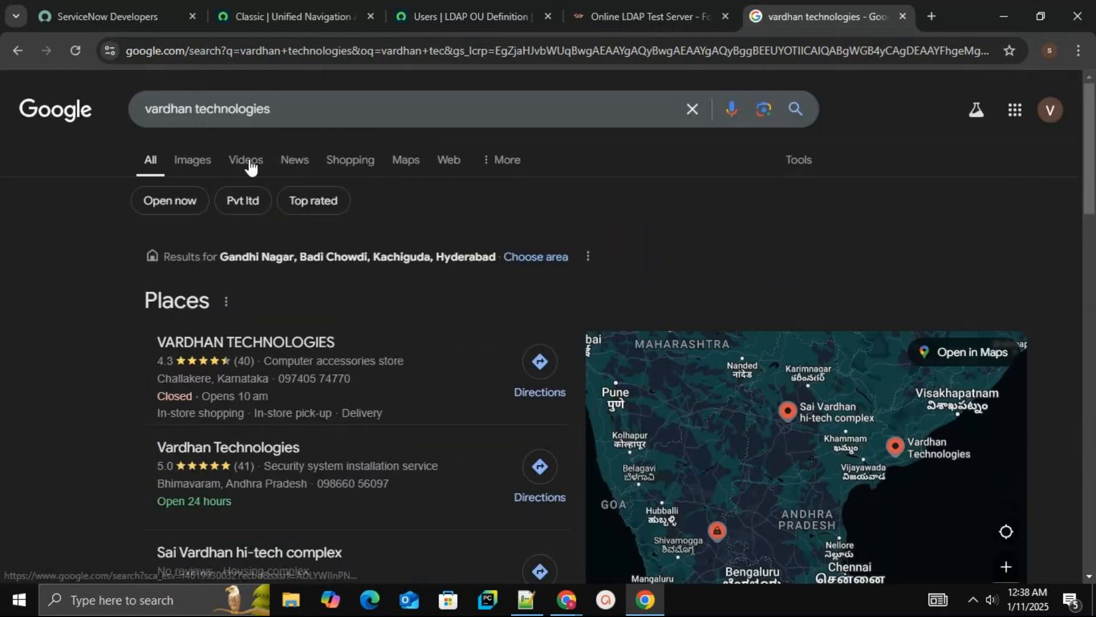
# Switch to video results and search for vardhan technologies service now, scrolling through the videos
pyautogui.click(250, 166)
pyautogui.click(376, 106)
pyautogui.write('se')
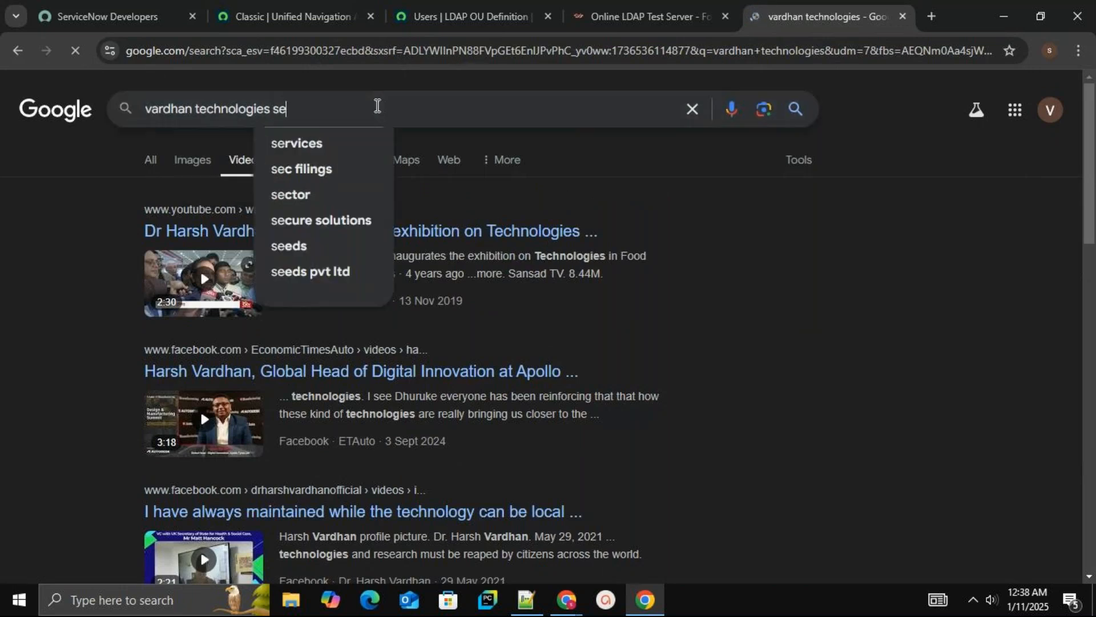
pyautogui.write('rvice')
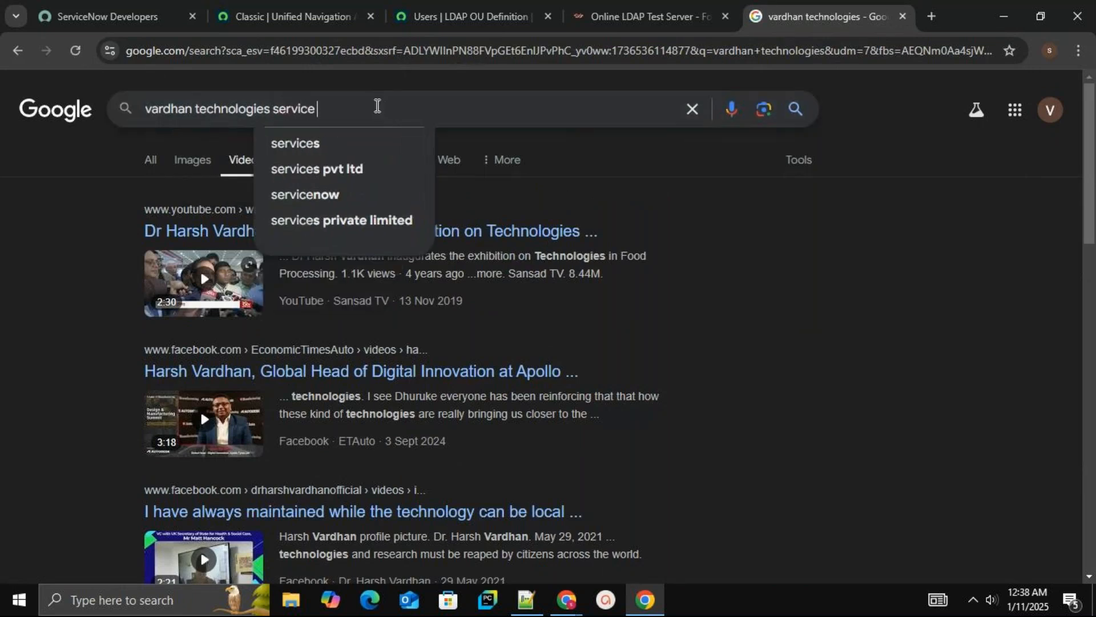
pyautogui.write(' b')
pyautogui.press('BackSpace')
pyautogui.write('now')
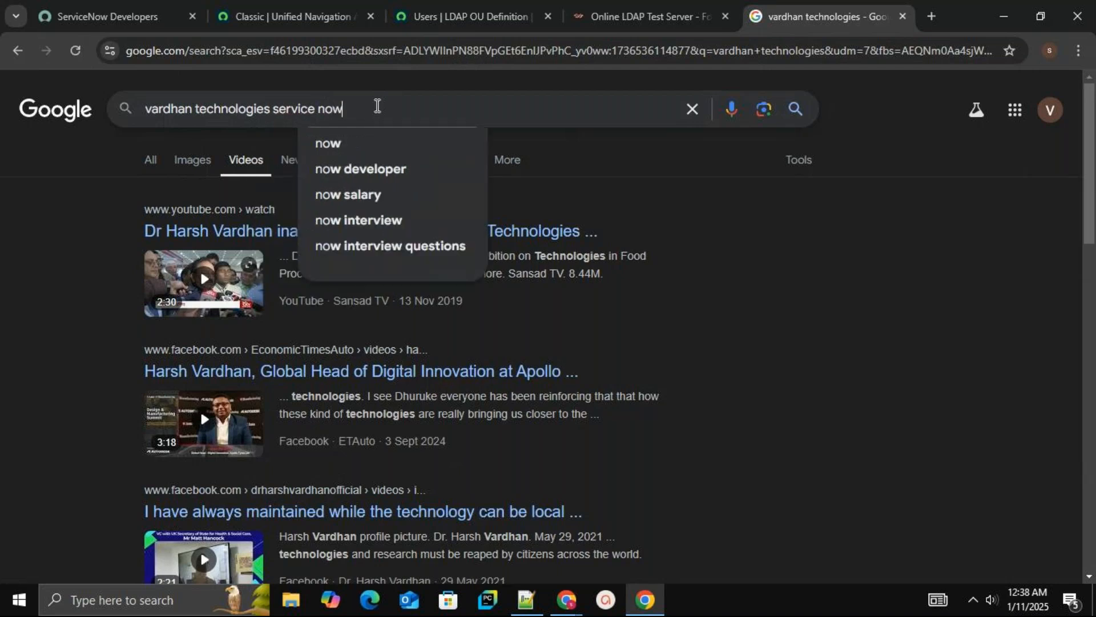
pyautogui.press('Return')
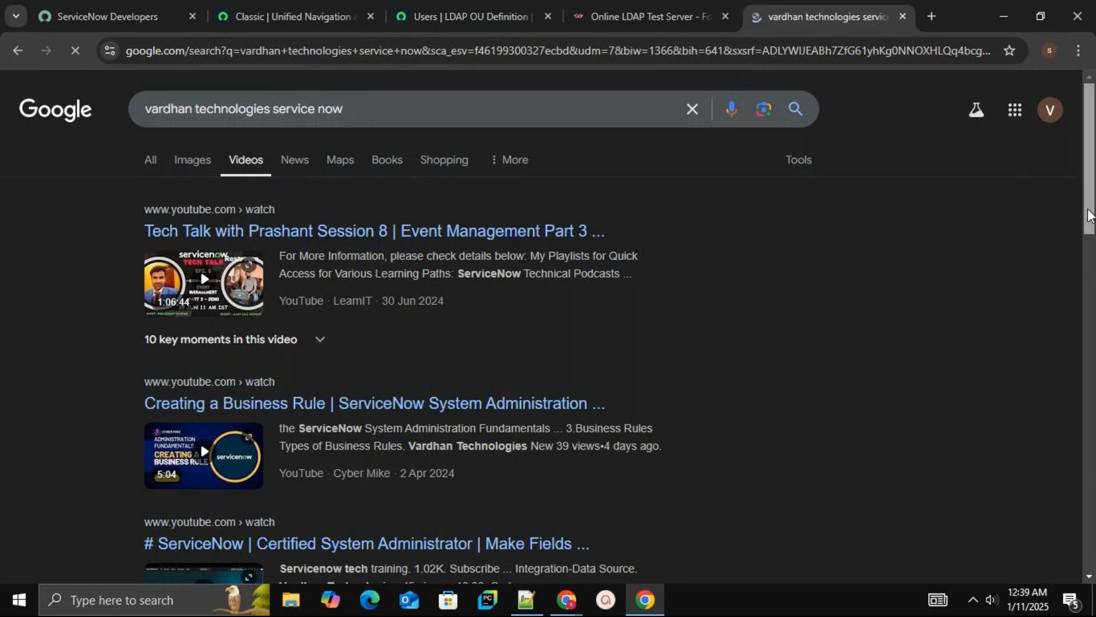
pyautogui.scroll(-15, 1089, 216)
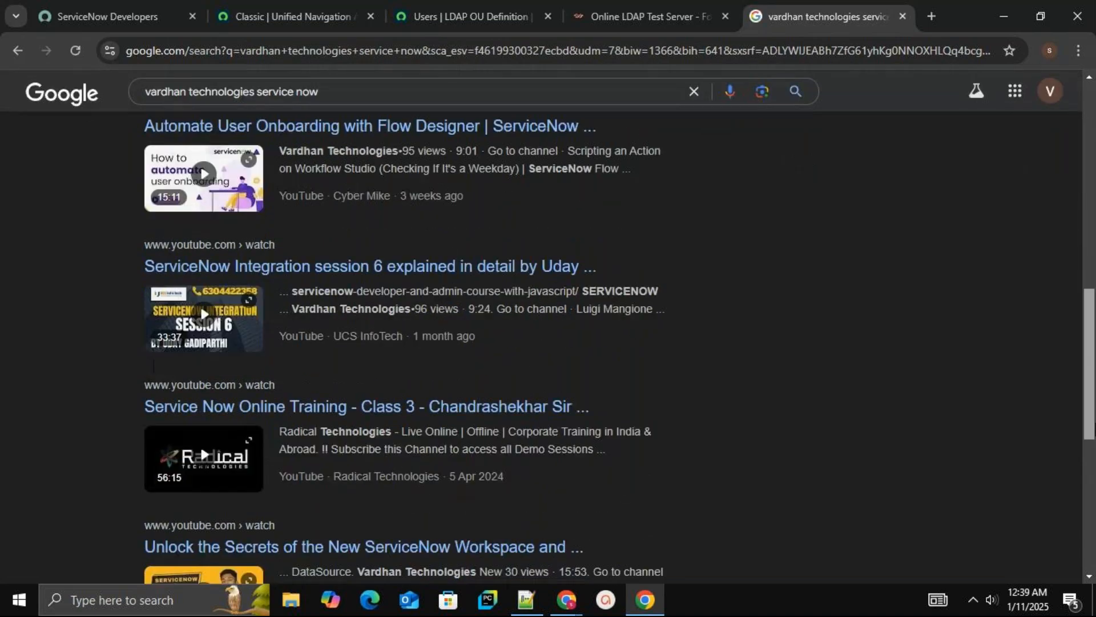
pyautogui.scroll(15, 974, 223)
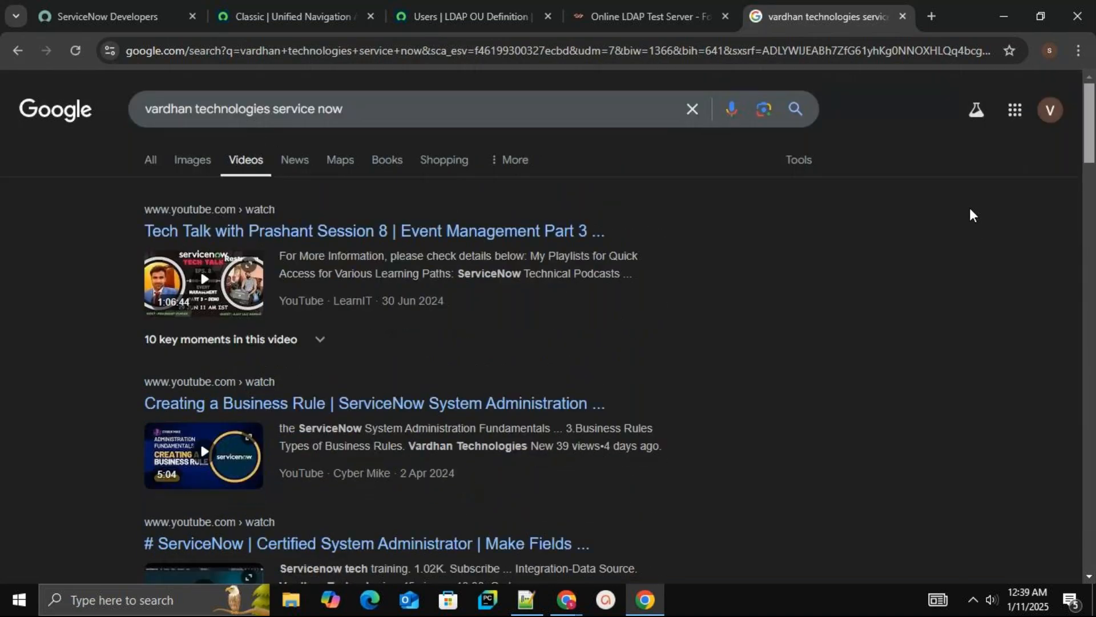
# Replace the search query with youtube and run the search
pyautogui.click(419, 106)
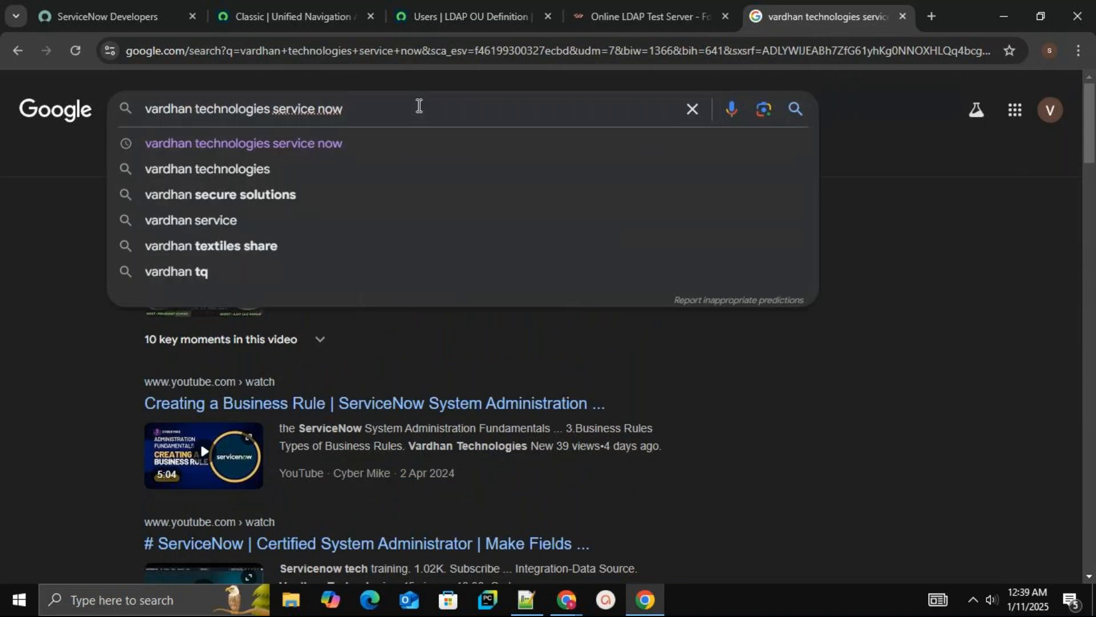
pyautogui.press('BackSpace')
pyautogui.press('BackSpace')
pyautogui.press('BackSpace')
pyautogui.press('BackSpace')
pyautogui.press('BackSpace')
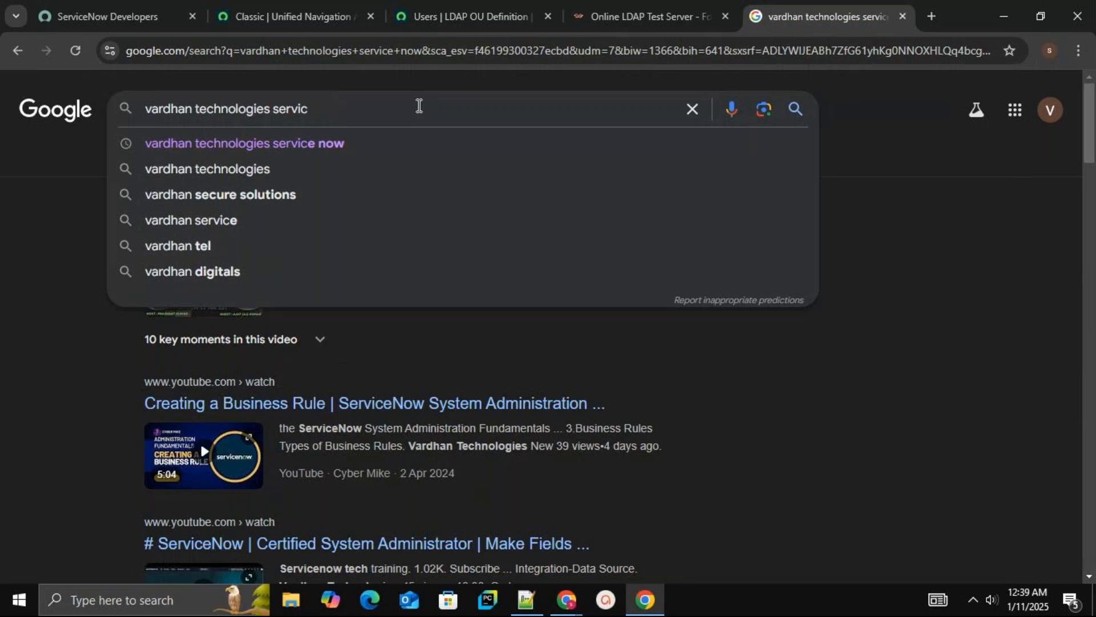
pyautogui.press('BackSpace')
pyautogui.press('BackSpace')
pyautogui.press('BackSpace')
pyautogui.press('BackSpace')
pyautogui.press('BackSpace')
pyautogui.press('BackSpace')
pyautogui.press('BackSpace')
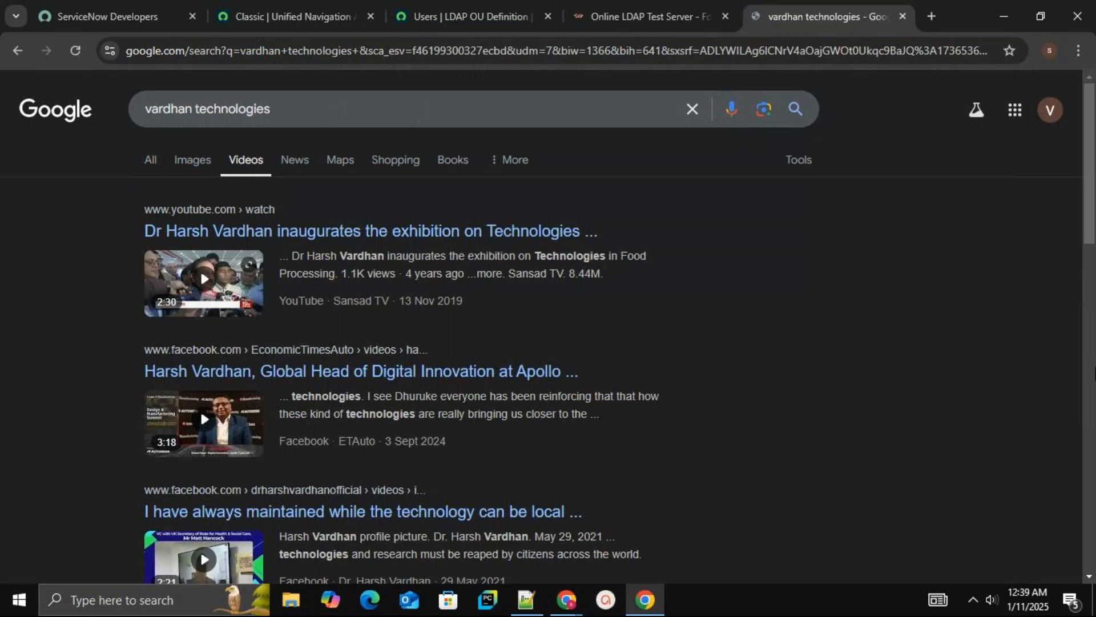
pyautogui.scroll(-5, 837, 318)
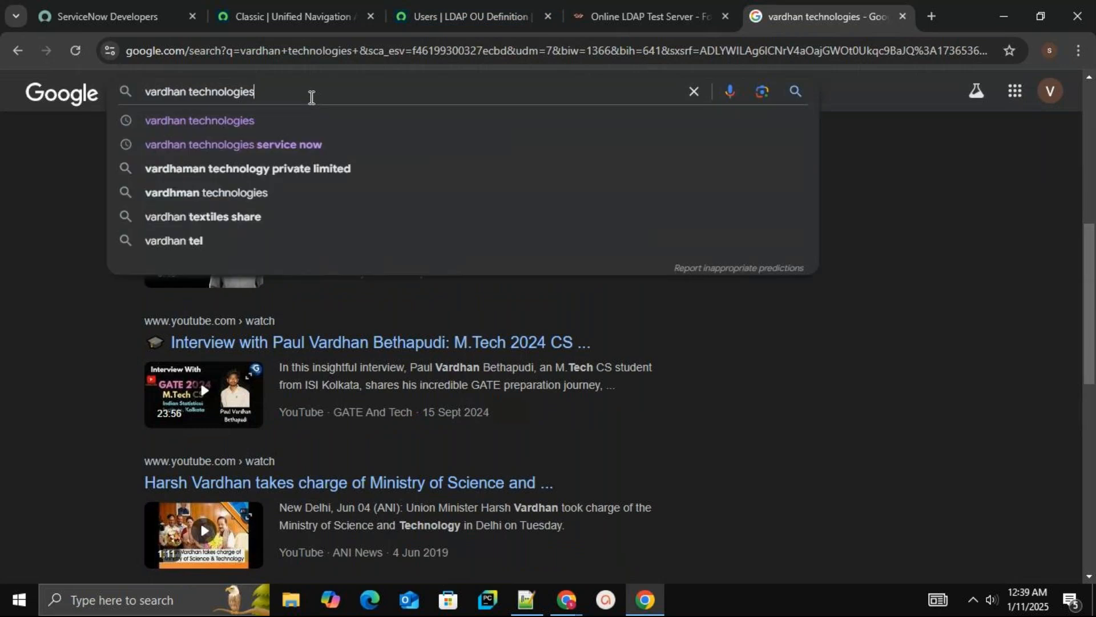
pyautogui.press('BackSpace')
pyautogui.press('BackSpace')
pyautogui.press('BackSpace')
pyautogui.press('BackSpace')
pyautogui.press('BackSpace')
pyautogui.press('BackSpace')
pyautogui.press('BackSpace')
pyautogui.press('BackSpace')
pyautogui.press('BackSpace')
pyautogui.press('BackSpace')
pyautogui.press('BackSpace')
pyautogui.press('BackSpace')
pyautogui.press('BackSpace')
pyautogui.press('BackSpace')
pyautogui.press('BackSpace')
pyautogui.press('BackSpace')
pyautogui.press('BackSpace')
pyautogui.press('BackSpace')
pyautogui.press('BackSpace')
pyautogui.press('BackSpace')
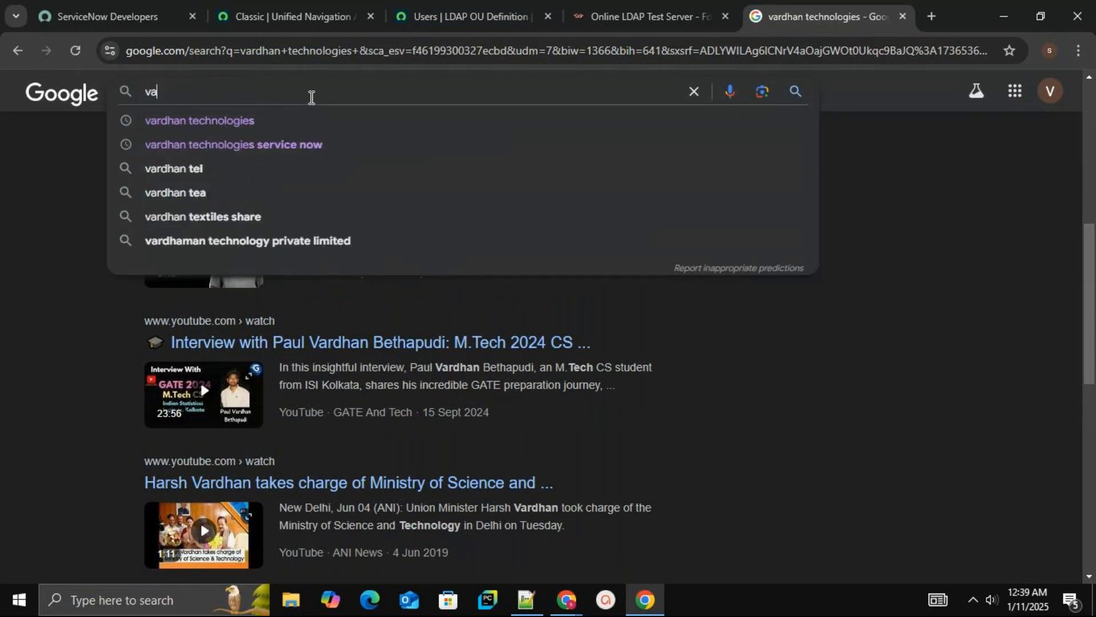
pyautogui.write('youtube')
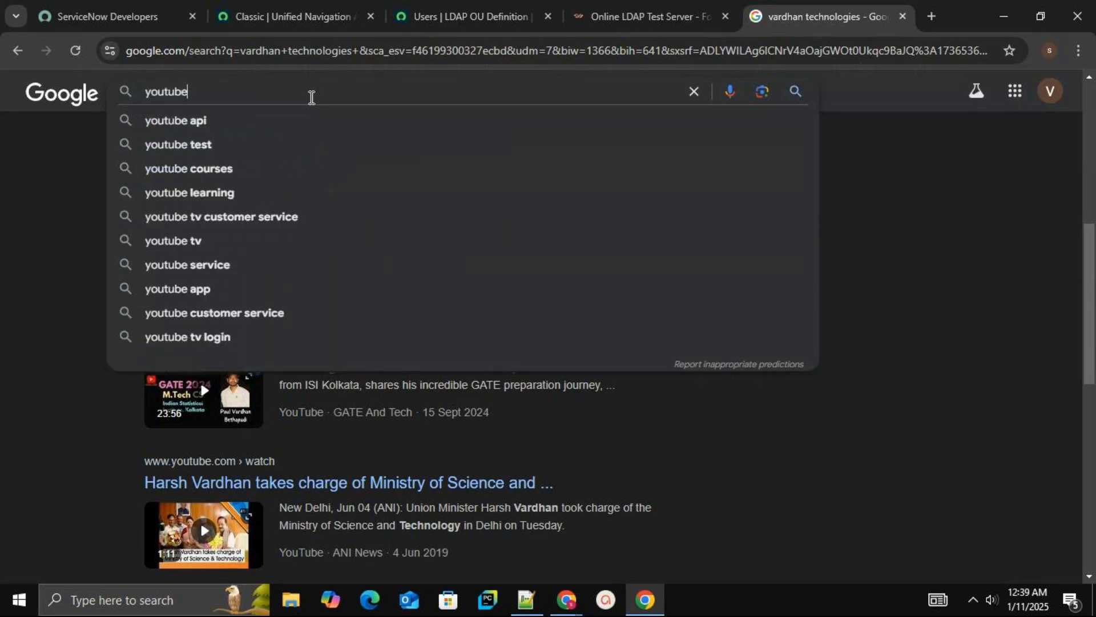
pyautogui.press('Return')
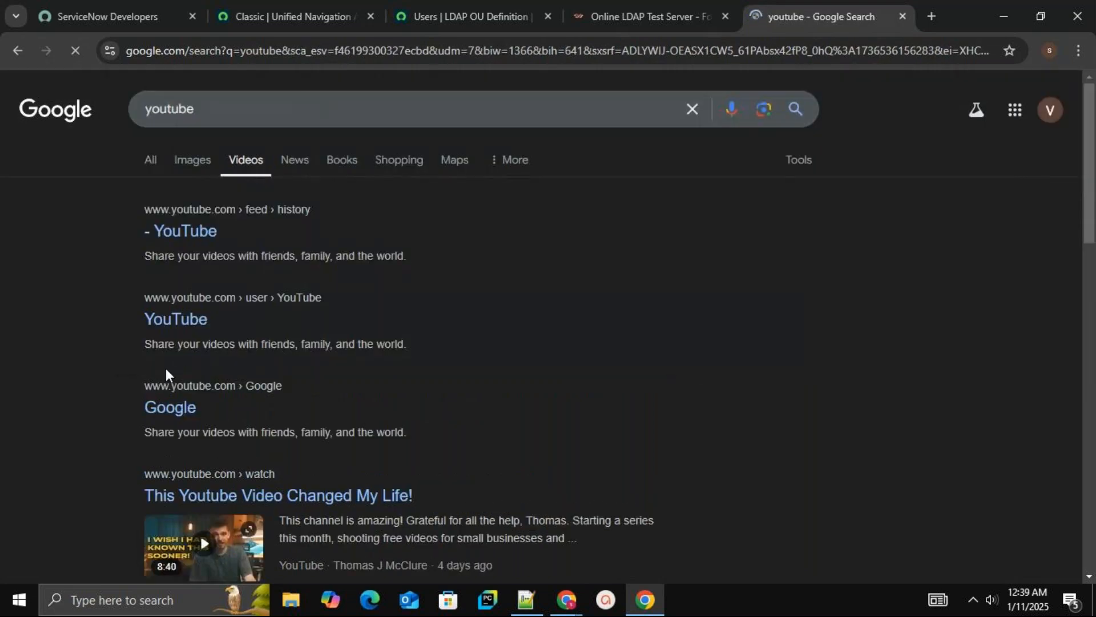
# Open the YouTube home page in a new tab and close the extra YouTube history tab
pyautogui.click(199, 234)
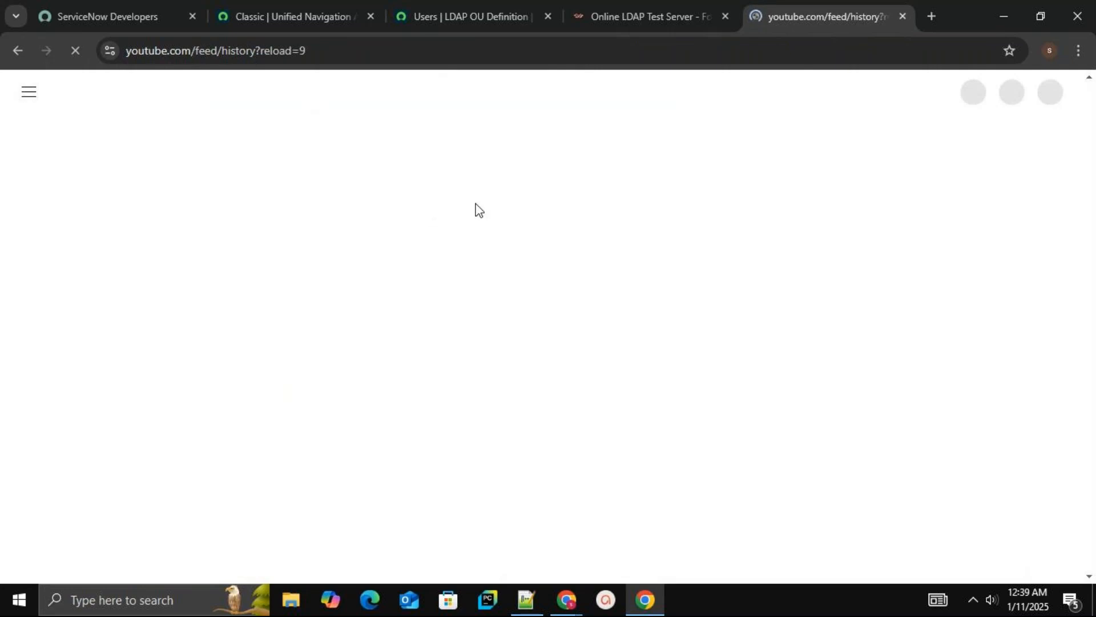
pyautogui.click(938, 17)
pyautogui.click(591, 51)
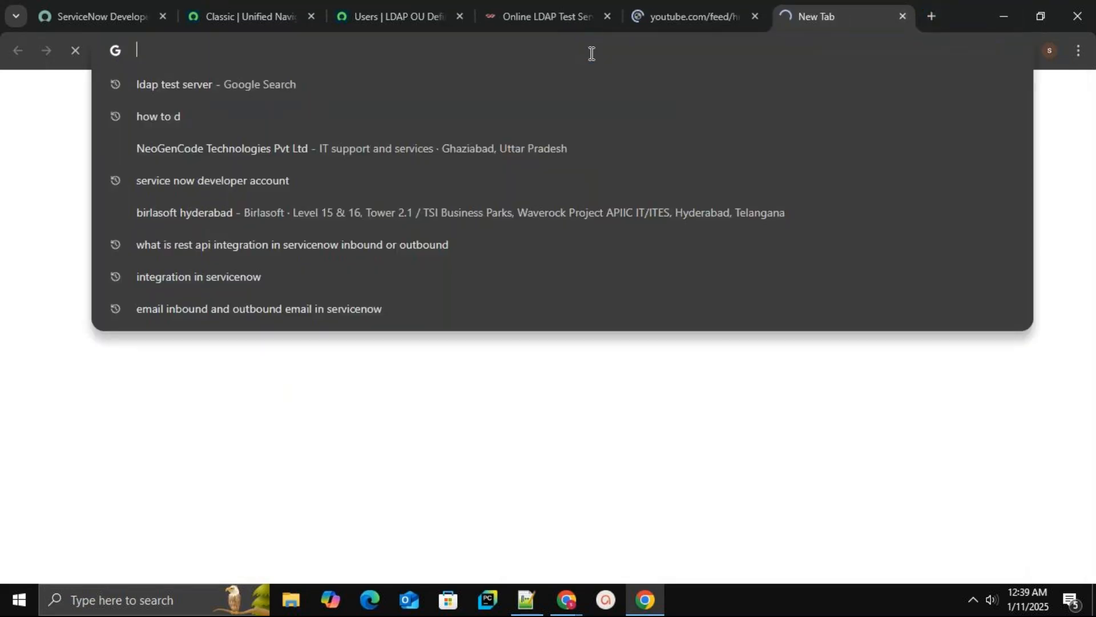
pyautogui.write('you')
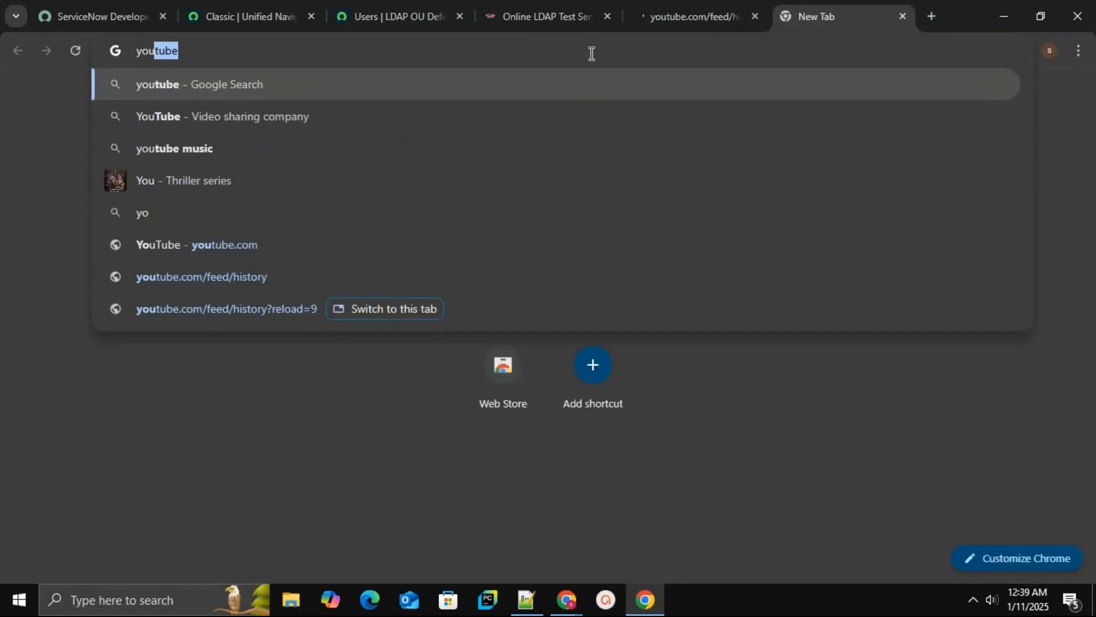
pyautogui.click(138, 91)
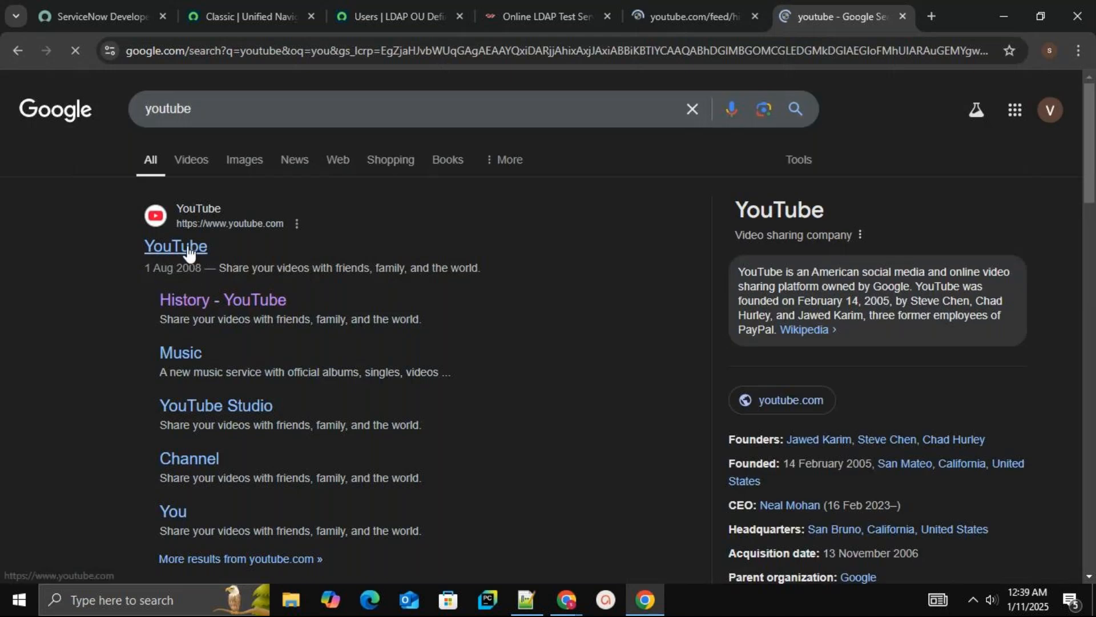
pyautogui.click(188, 249)
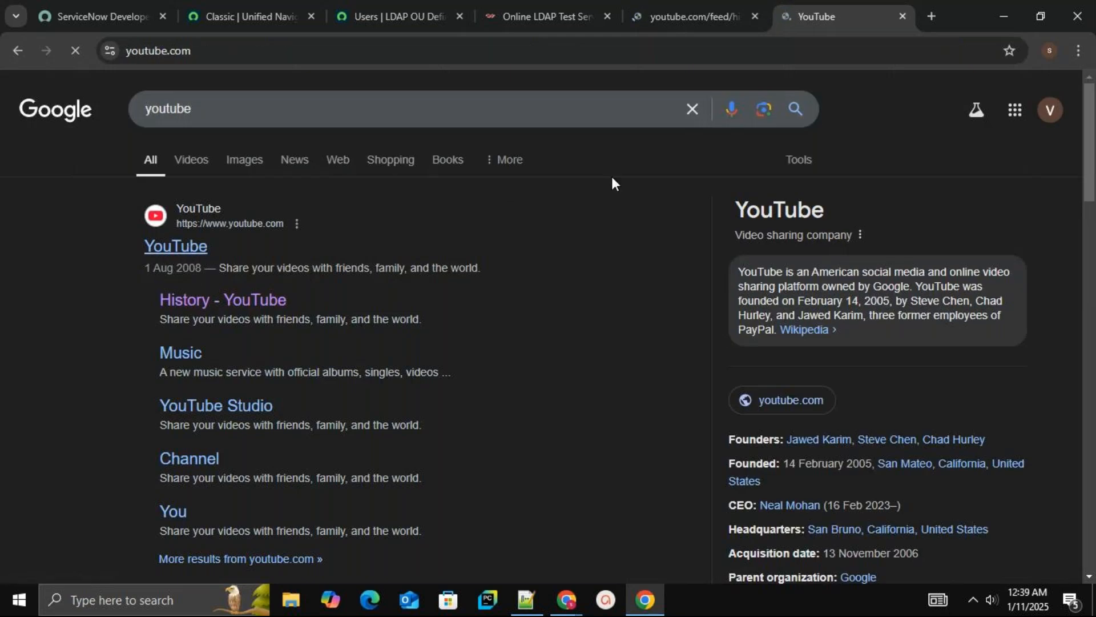
pyautogui.click(721, 11)
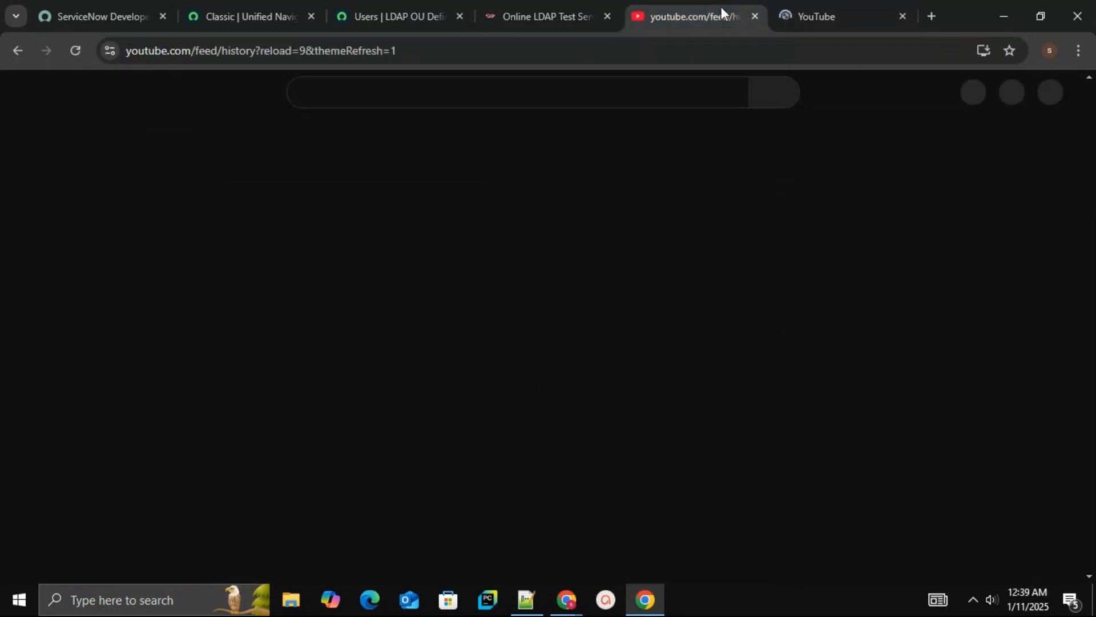
pyautogui.click(755, 17)
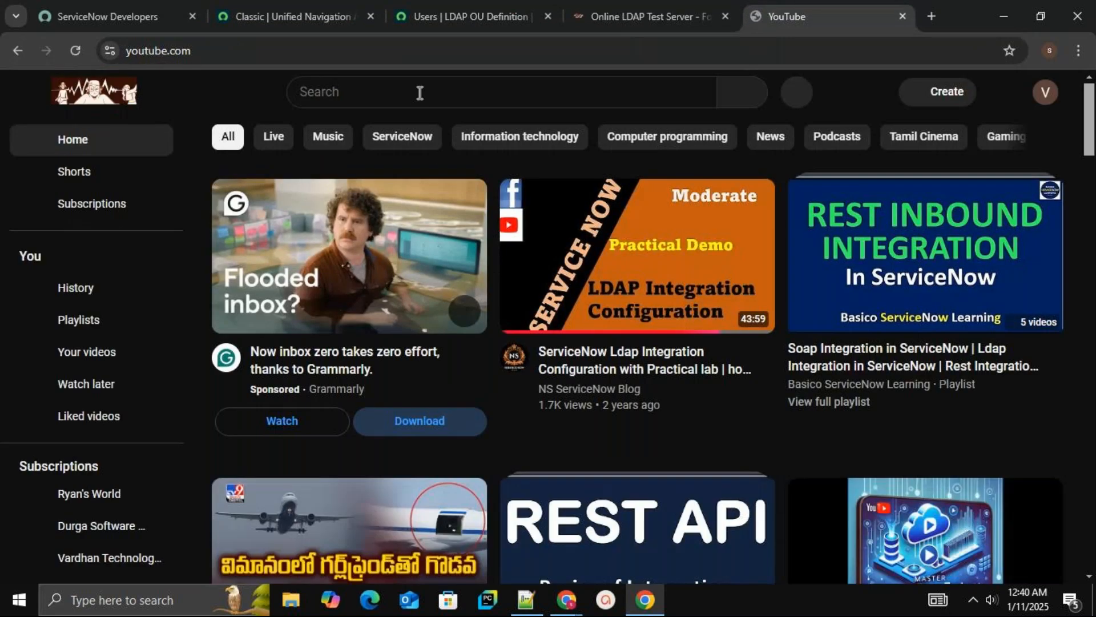
# Search YouTube for vardhan technologies
pyautogui.click(419, 92)
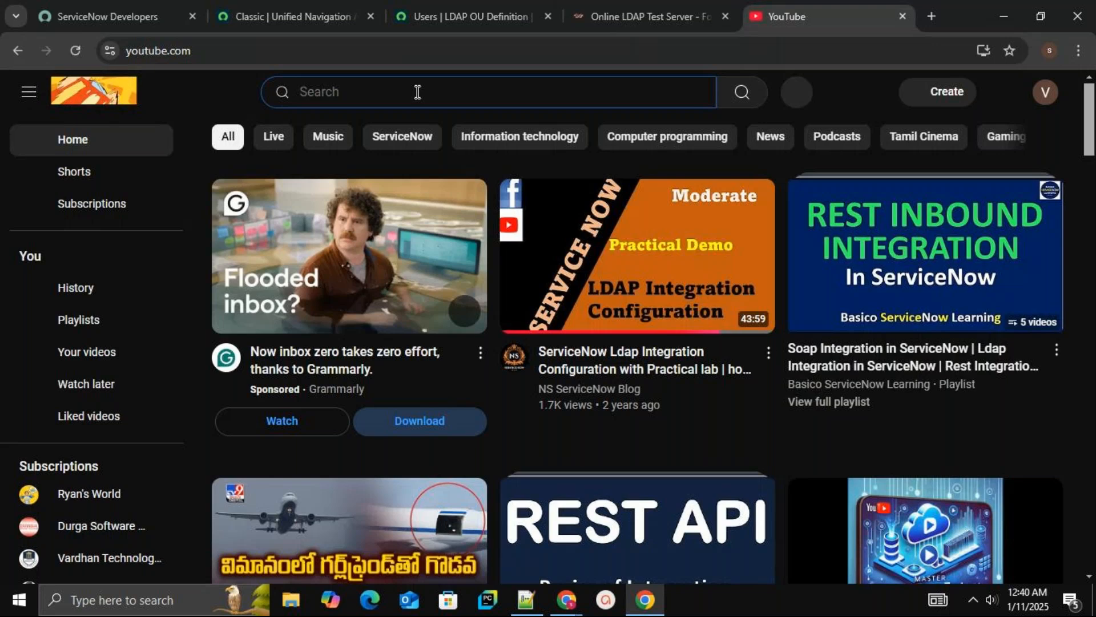
pyautogui.write('vardhan ')
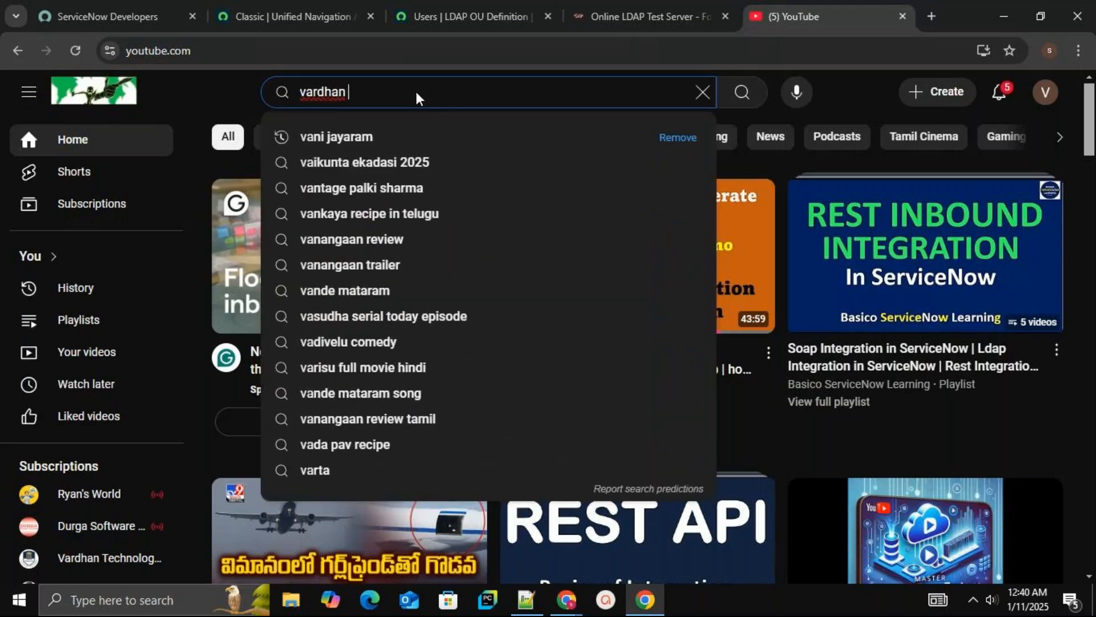
pyautogui.write('techno')
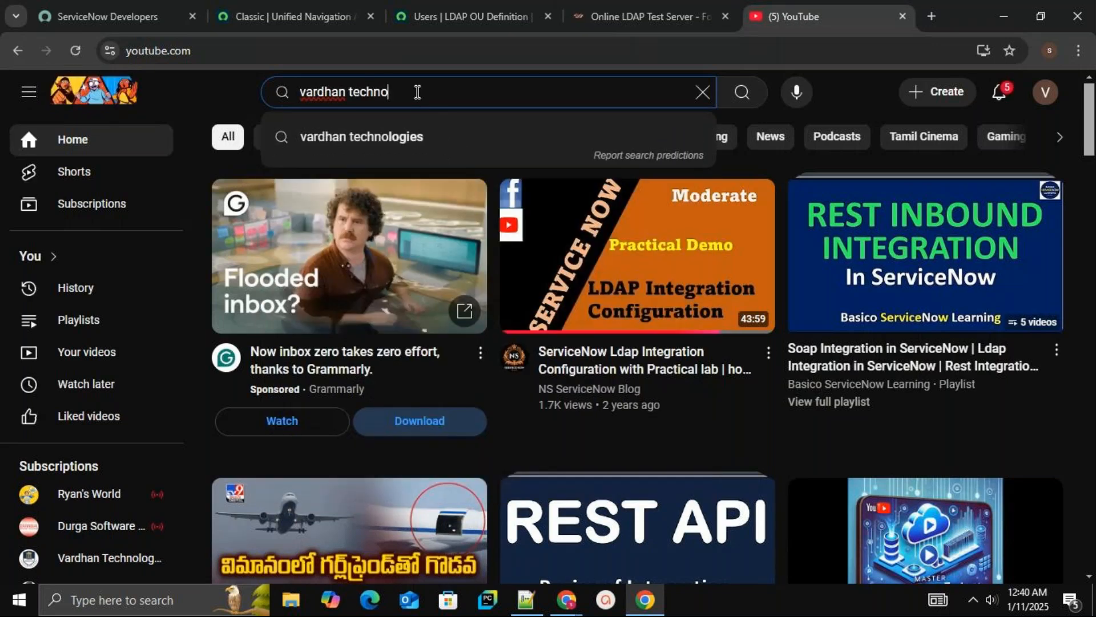
pyautogui.write('logie')
pyautogui.press('BackSpace')
pyautogui.write('es')
pyautogui.press('Return')
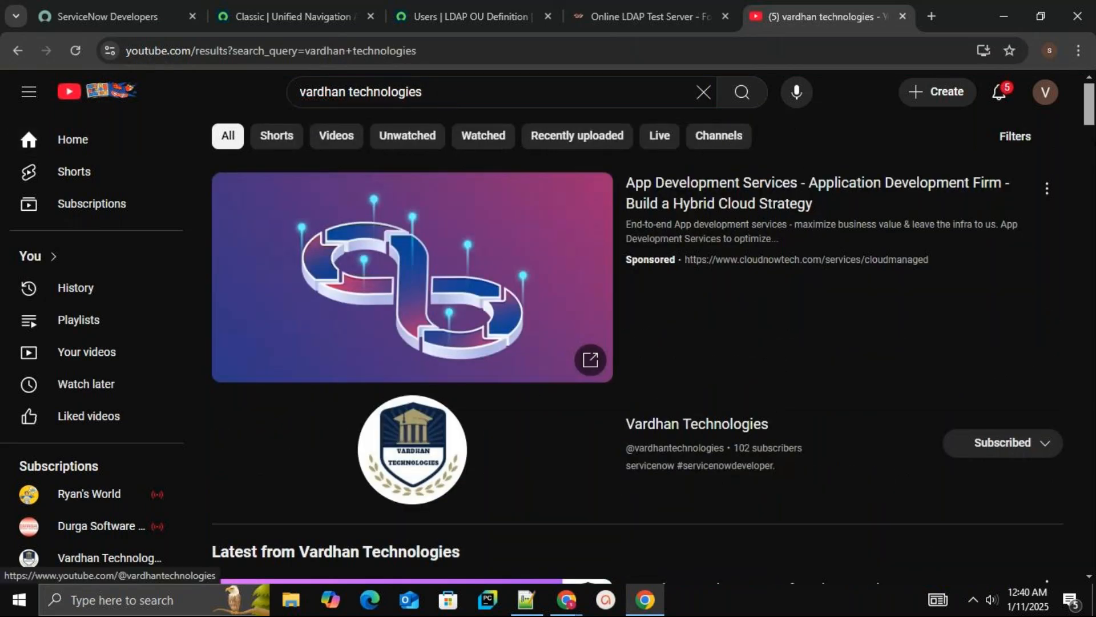
# Open the Playlists page, play the Liked videos playlist and skip to its next video
pyautogui.scroll(-8, 1090, 121)
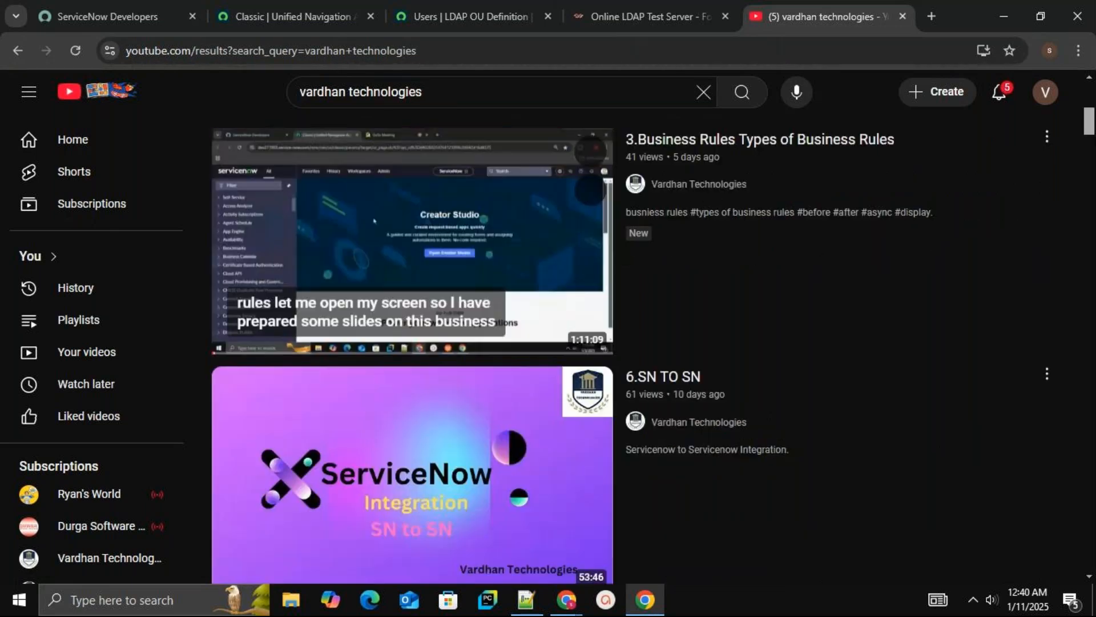
pyautogui.click(78, 322)
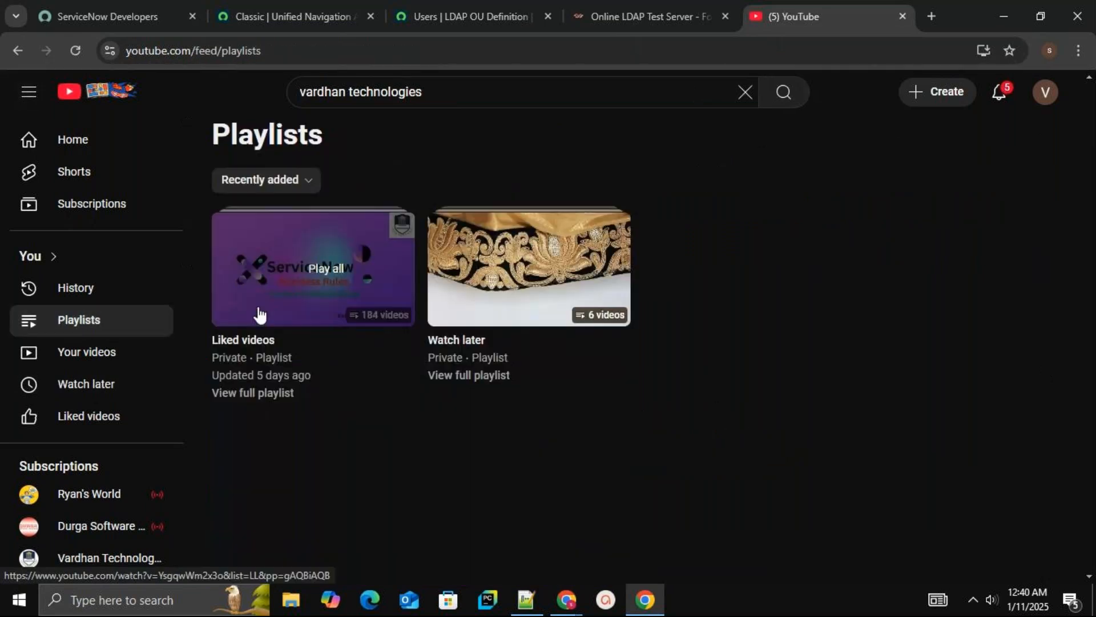
pyautogui.click(333, 283)
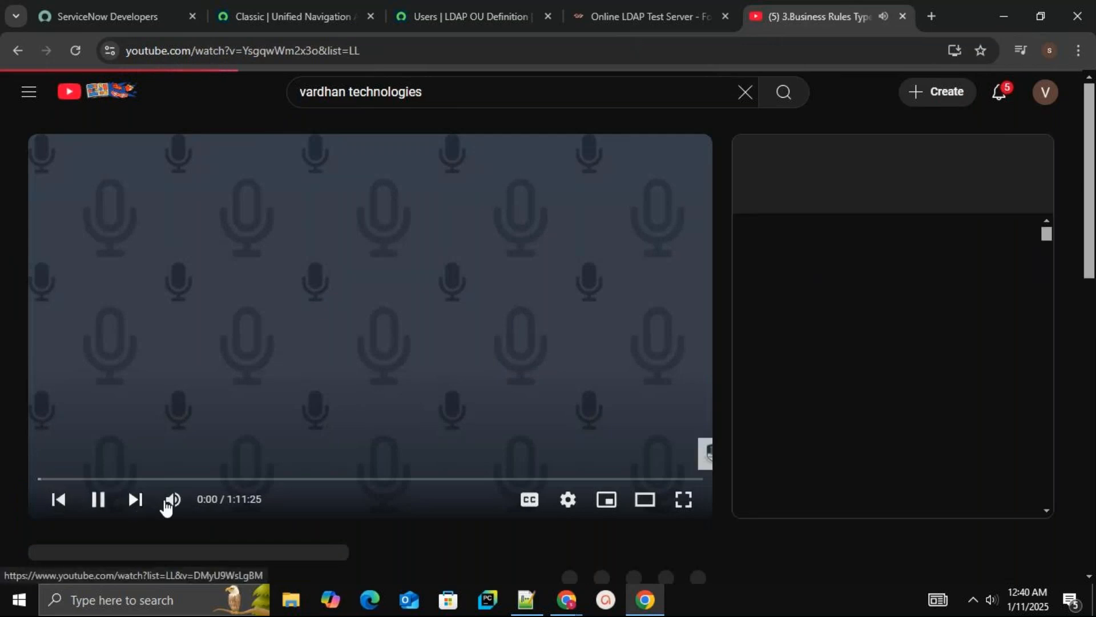
pyautogui.press('space')
pyautogui.hotkey('shift', 'n')
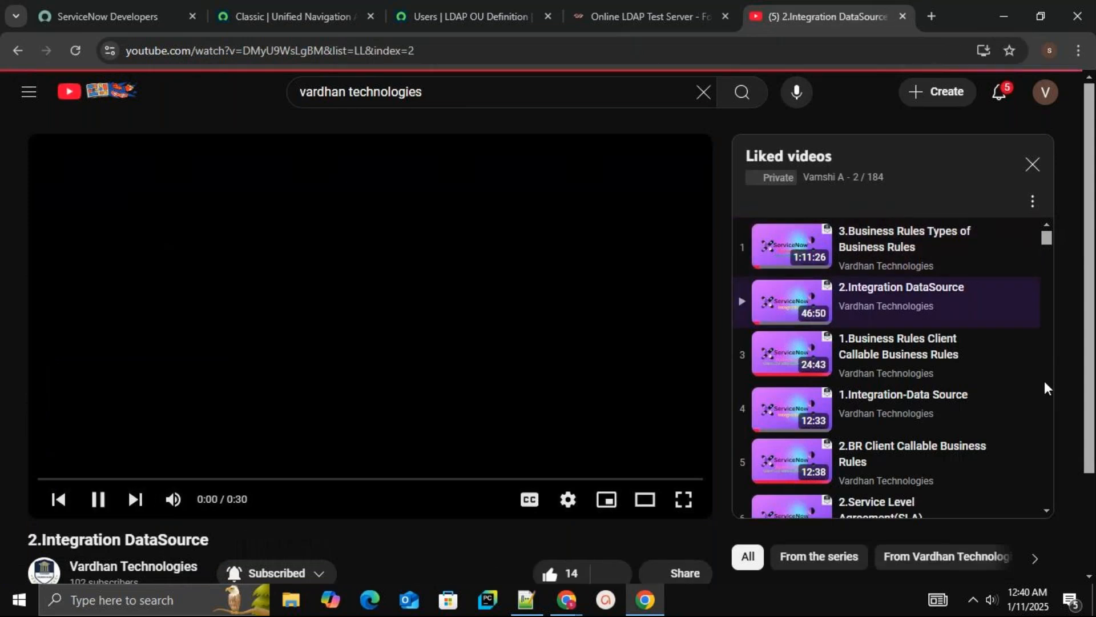
# Play the 1.Integration-Data Source video from the Liked videos playlist and mute it
pyautogui.click(877, 396)
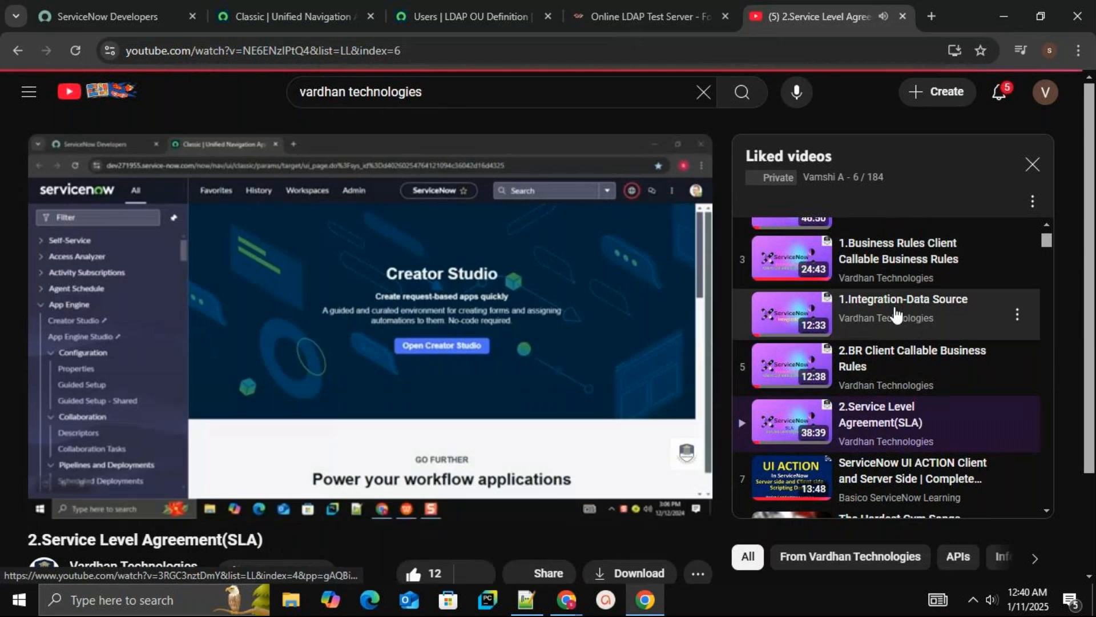
pyautogui.click(895, 314)
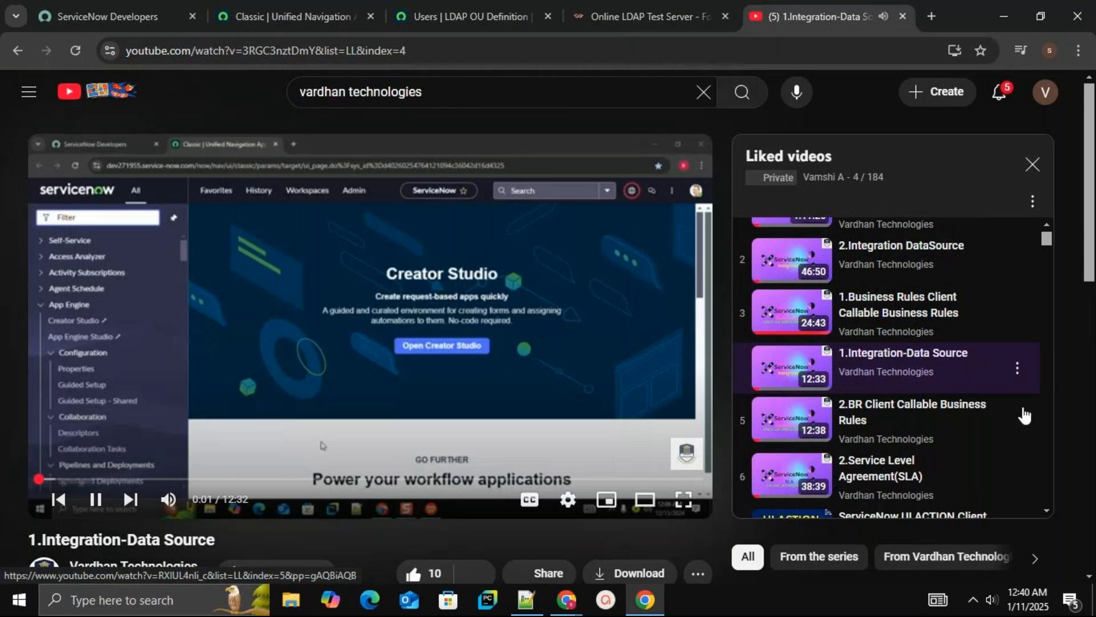
pyautogui.click(169, 500)
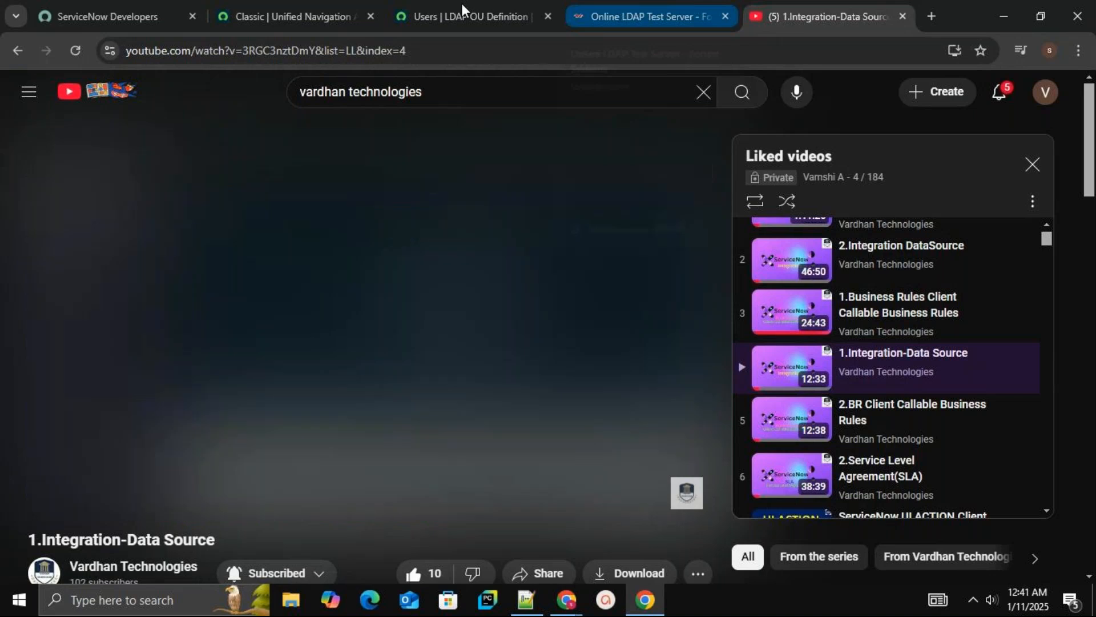
# Switch to the LDAP OU Definition tab and open the vardhantechserver/Users data source
pyautogui.click(461, 4)
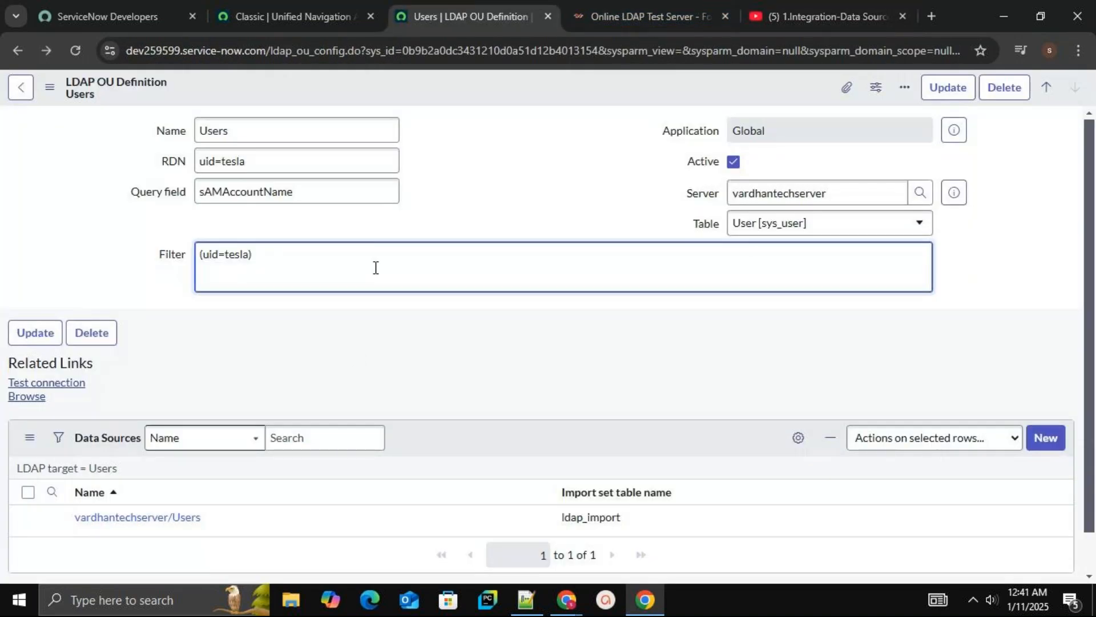
pyautogui.click(164, 521)
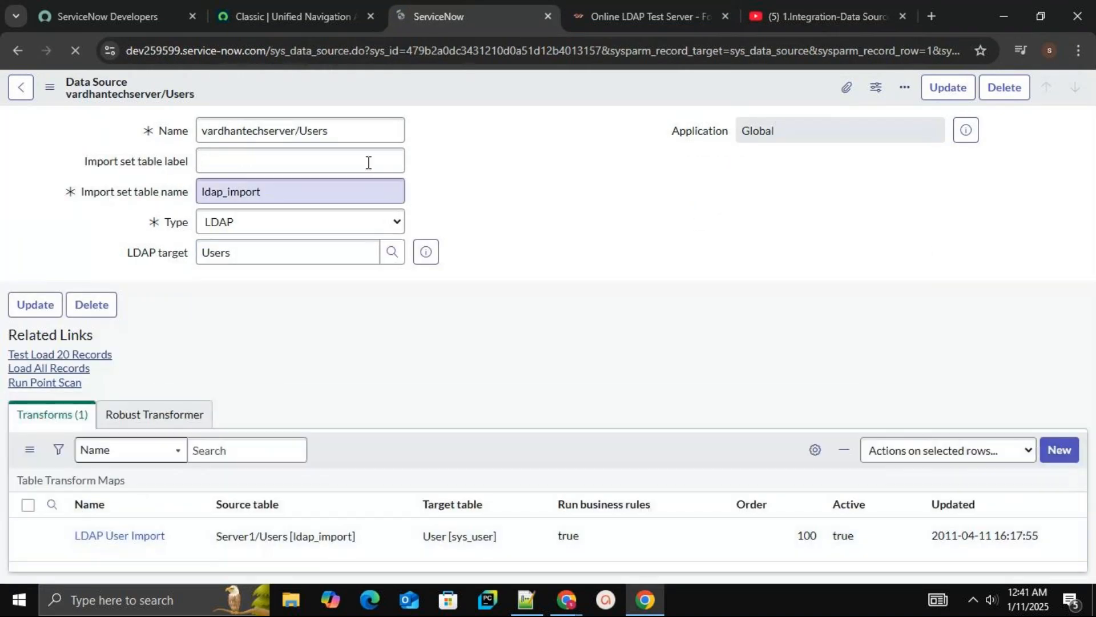
pyautogui.click(350, 132)
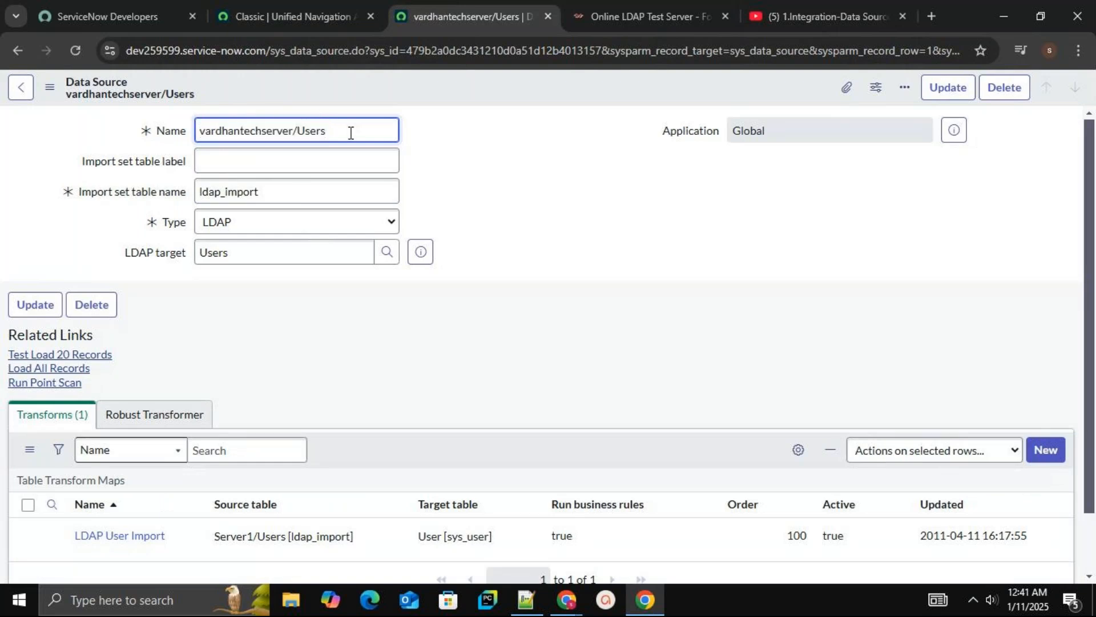
# Rename the data source and its import set table label to vardhands, then leave the form discarding the changes
pyautogui.press('BackSpace')
pyautogui.press('BackSpace')
pyautogui.press('BackSpace')
pyautogui.press('BackSpace')
pyautogui.press('BackSpace')
pyautogui.press('BackSpace')
pyautogui.press('BackSpace')
pyautogui.press('BackSpace')
pyautogui.press('BackSpace')
pyautogui.press('BackSpace')
pyautogui.press('BackSpace')
pyautogui.press('BackSpace')
pyautogui.press('BackSpace')
pyautogui.press('BackSpace')
pyautogui.press('BackSpace')
pyautogui.press('BackSpace')
pyautogui.press('BackSpace')
pyautogui.press('BackSpace')
pyautogui.press('BackSpace')
pyautogui.press('BackSpace')
pyautogui.press('BackSpace')
pyautogui.write('vardhands')
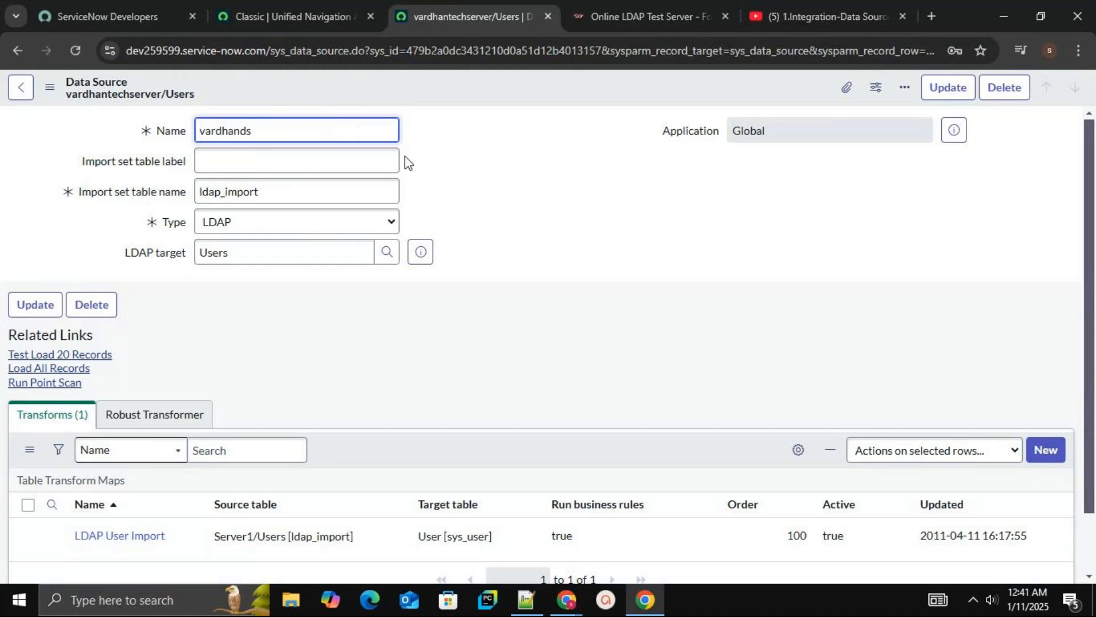
pyautogui.click(351, 166)
pyautogui.write('vardhands')
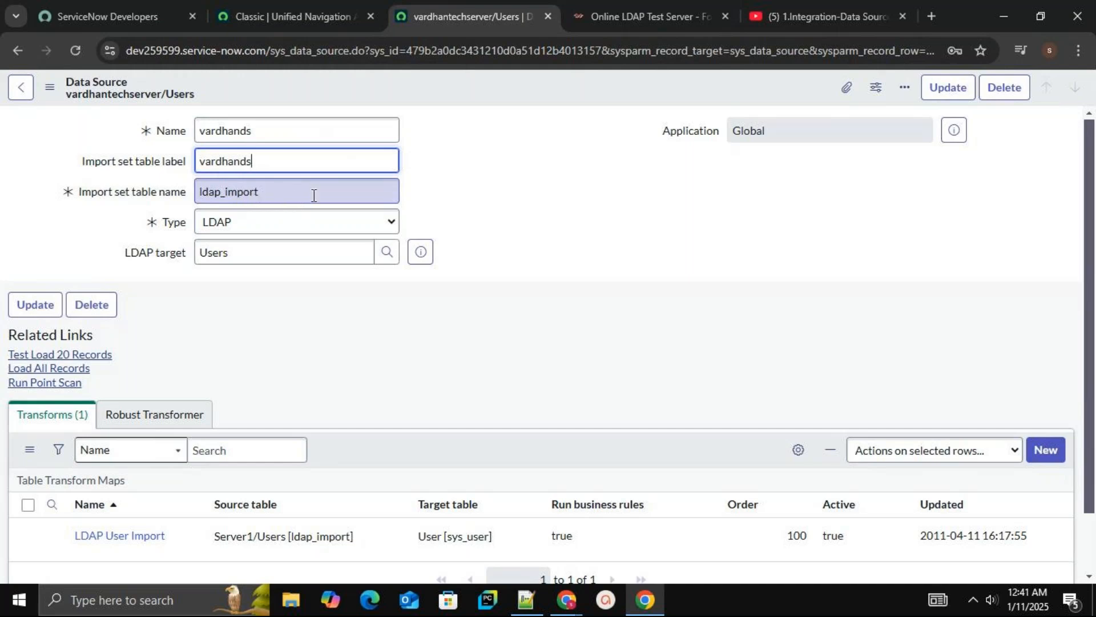
pyautogui.click(507, 180)
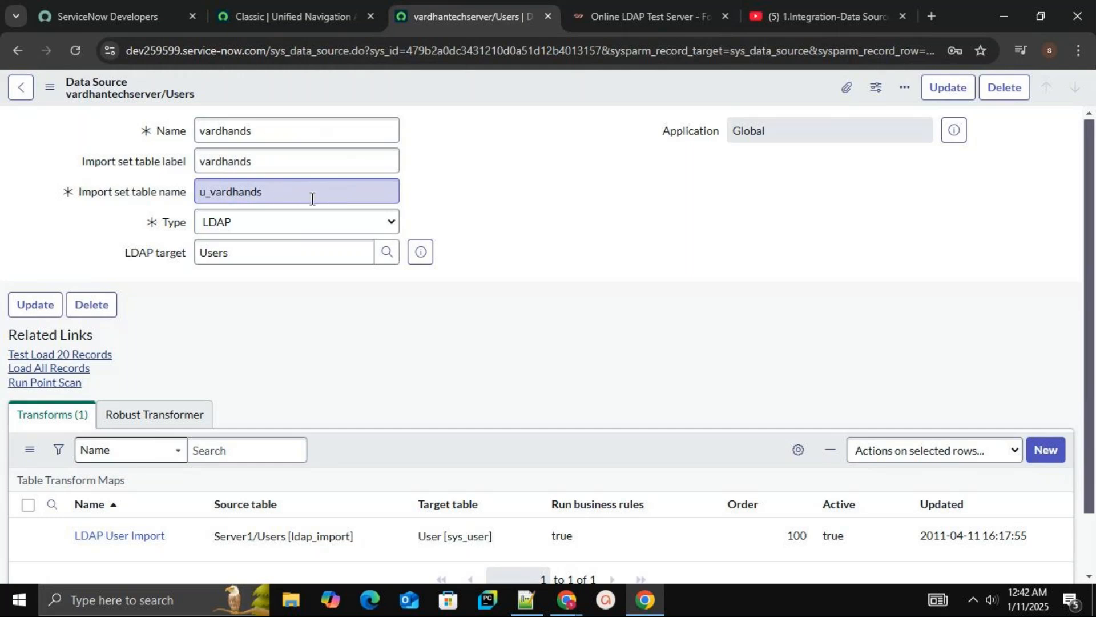
pyautogui.click(19, 90)
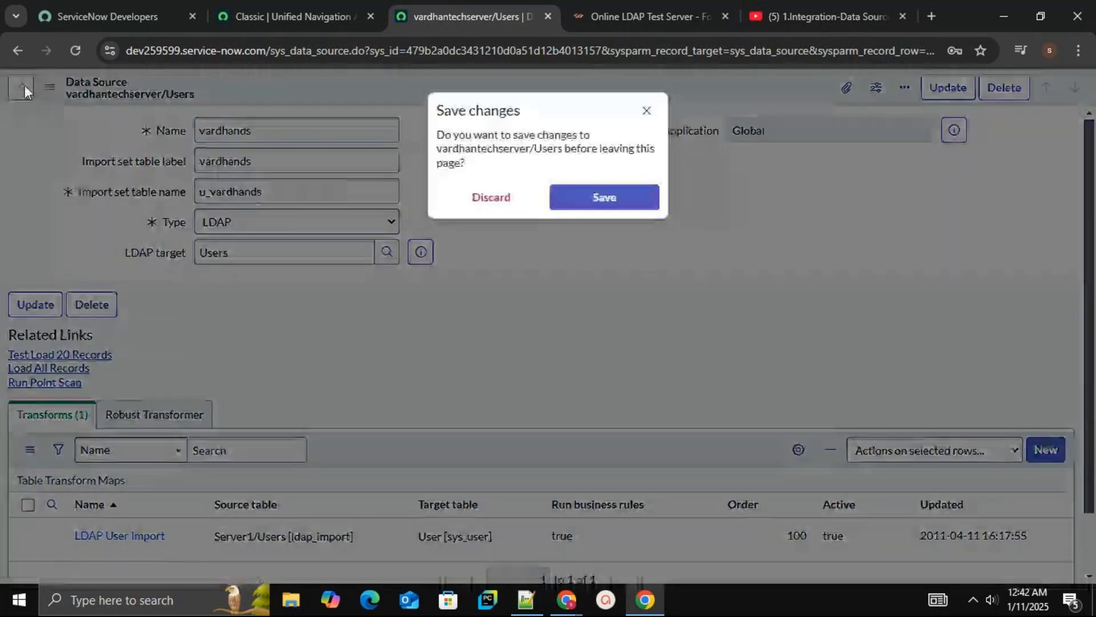
pyautogui.click(504, 200)
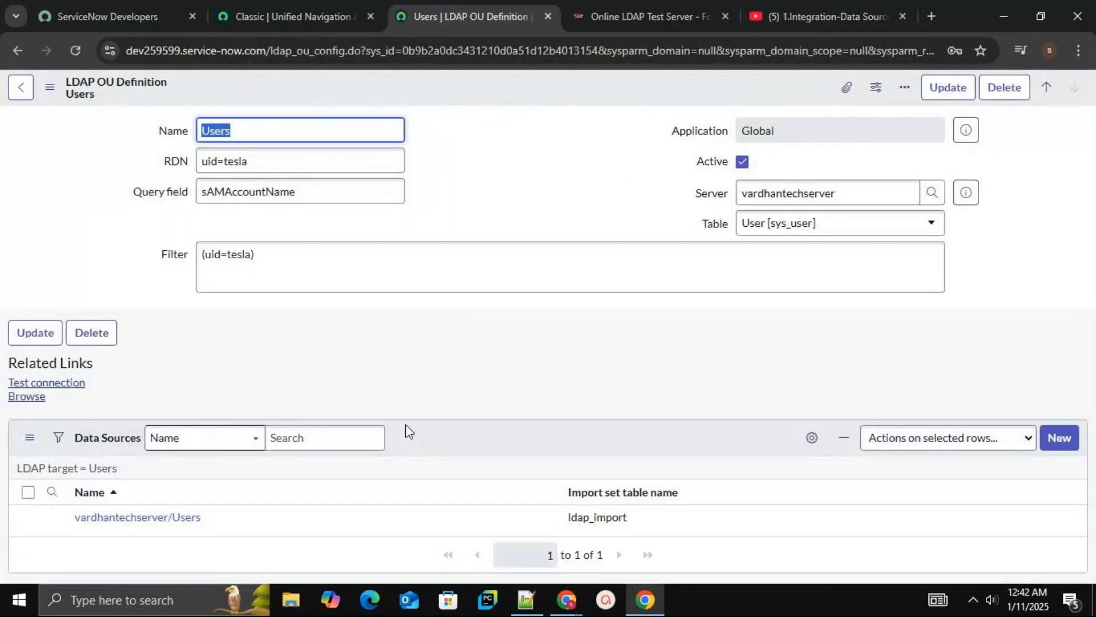
# Reopen the vardhantechserver/Users data source and run Test Load 20 Records
pyautogui.click(170, 518)
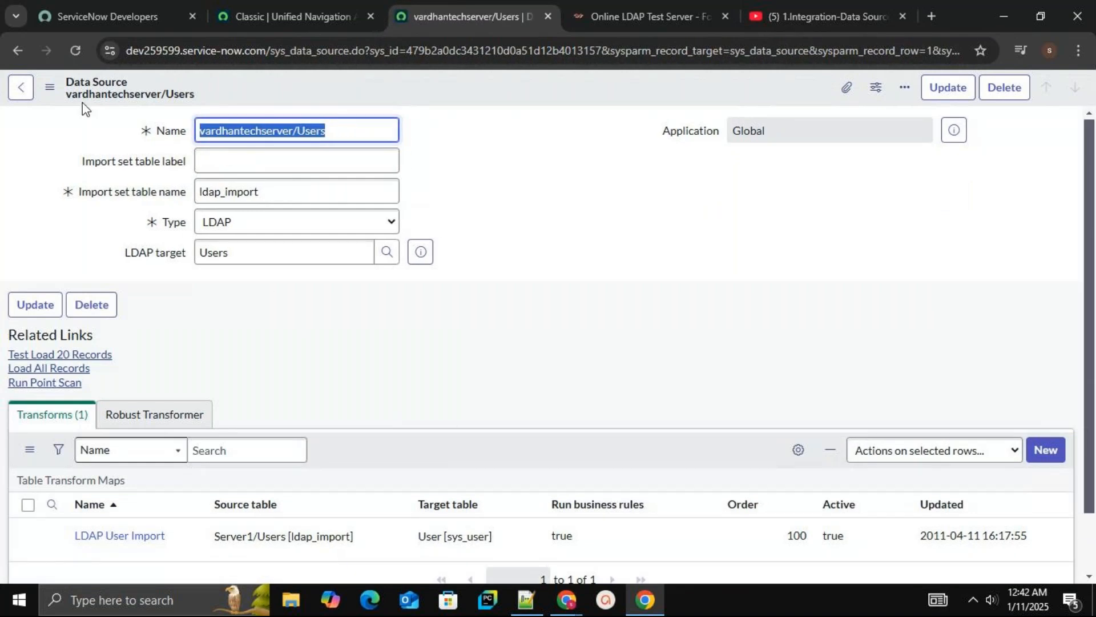
pyautogui.click(28, 90)
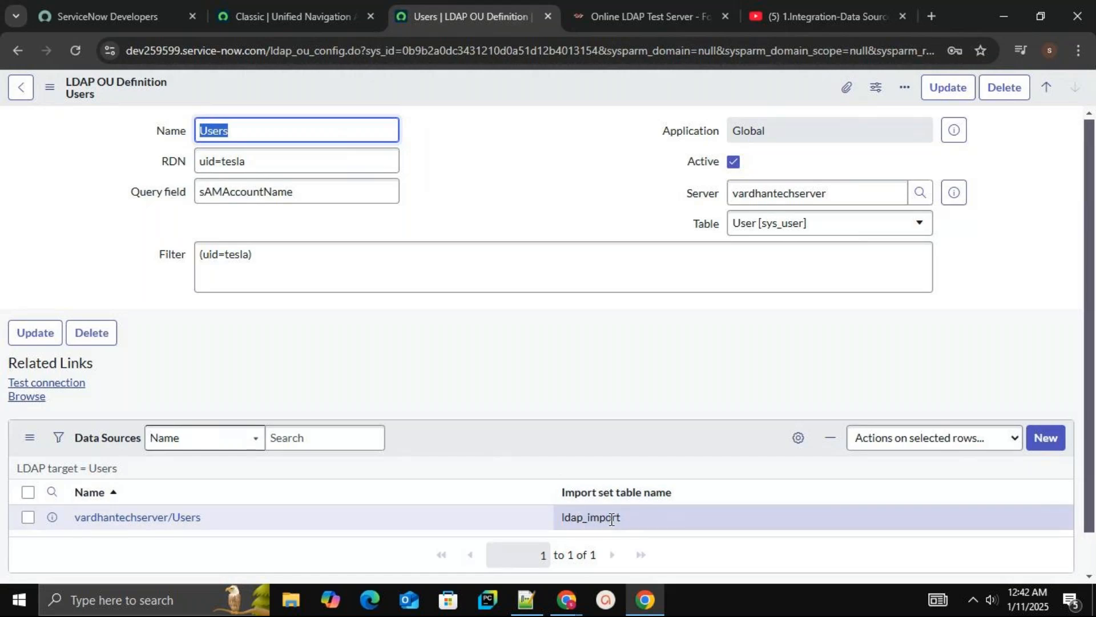
pyautogui.click(146, 522)
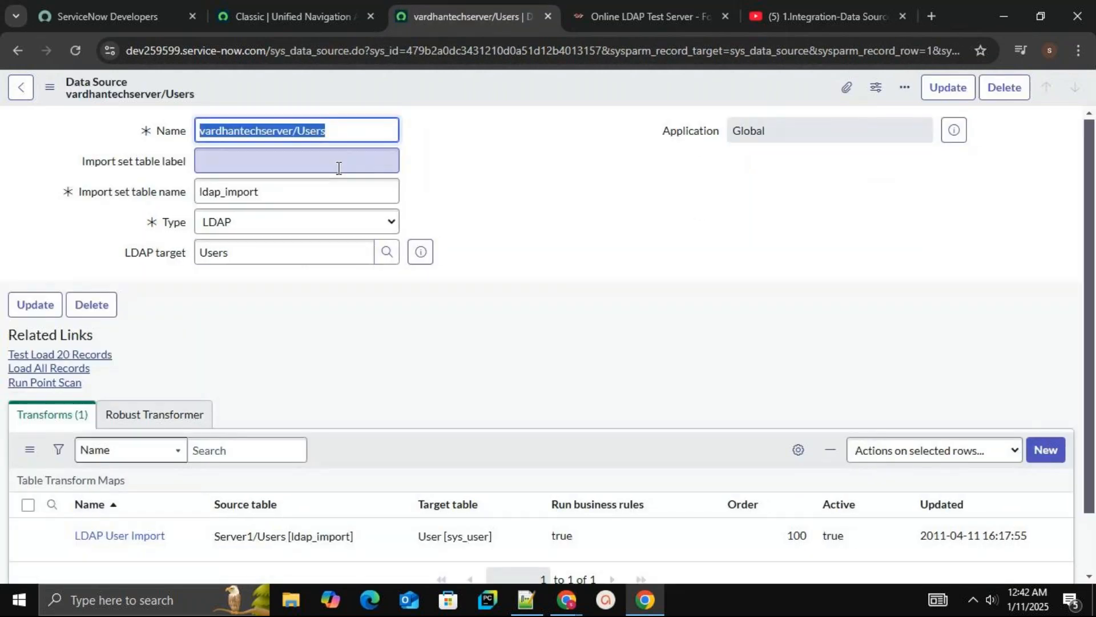
pyautogui.click(379, 155)
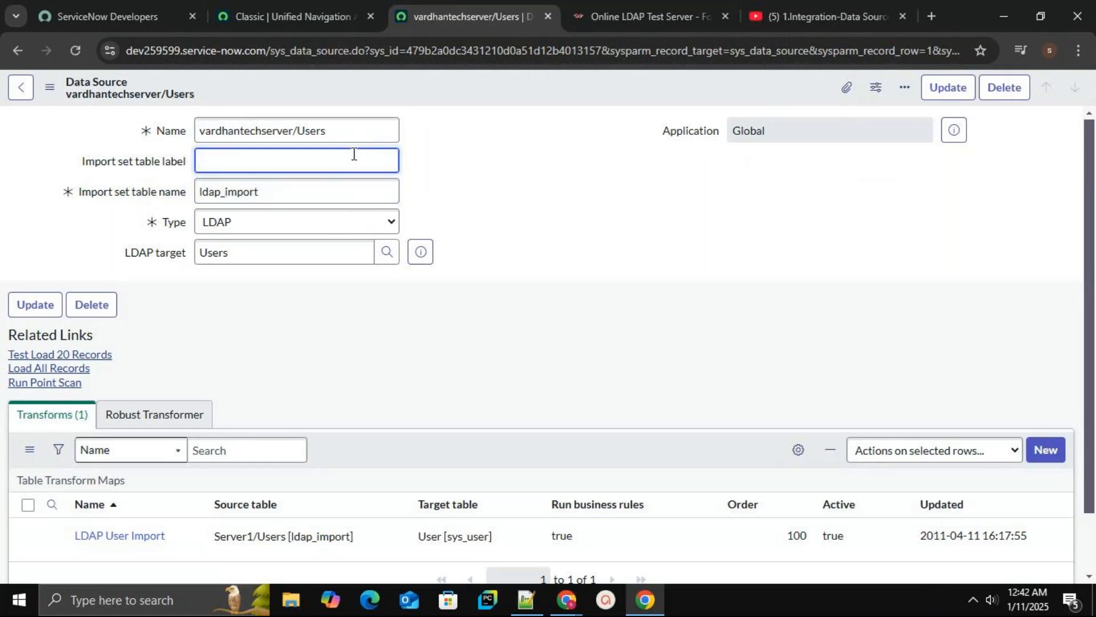
pyautogui.click(333, 189)
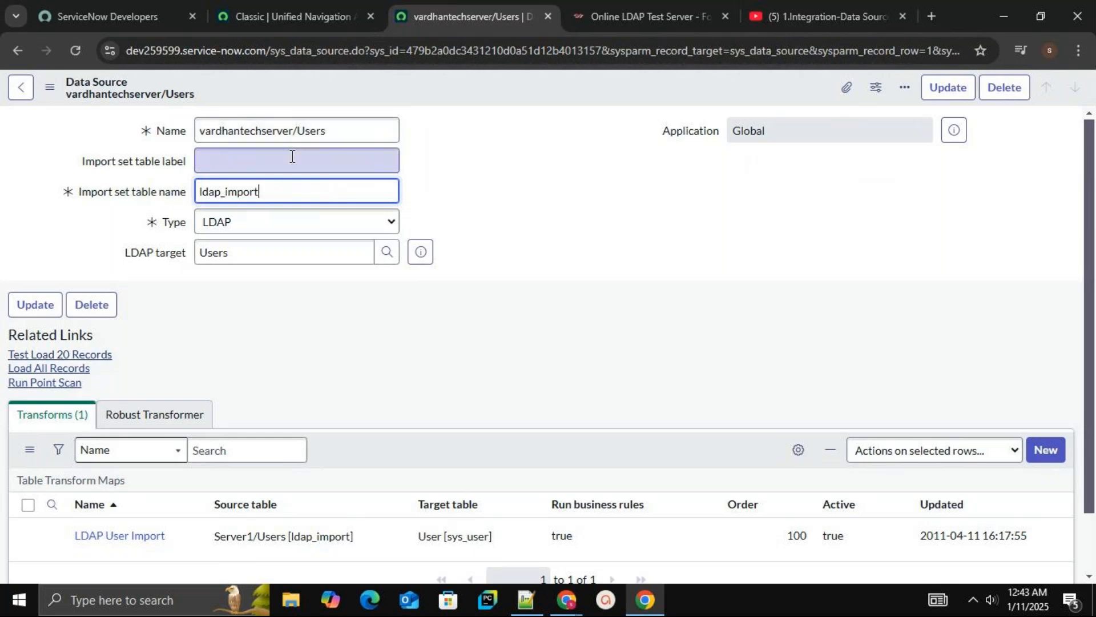
pyautogui.click(94, 362)
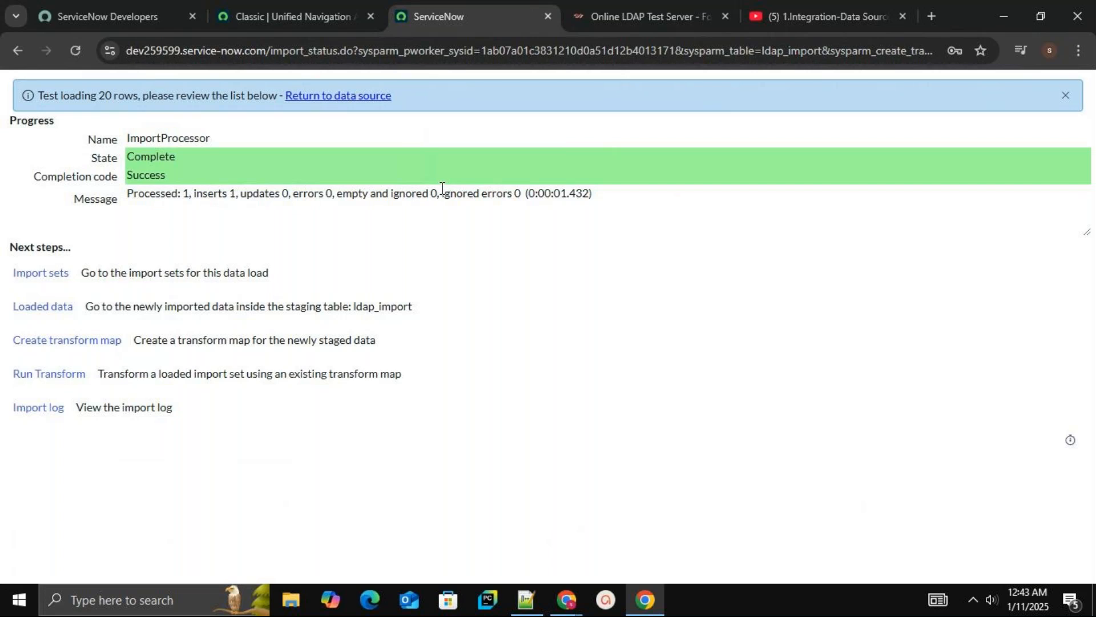
# Return to the data source, keep its type as LDAP and run Load All Records
pyautogui.click(329, 99)
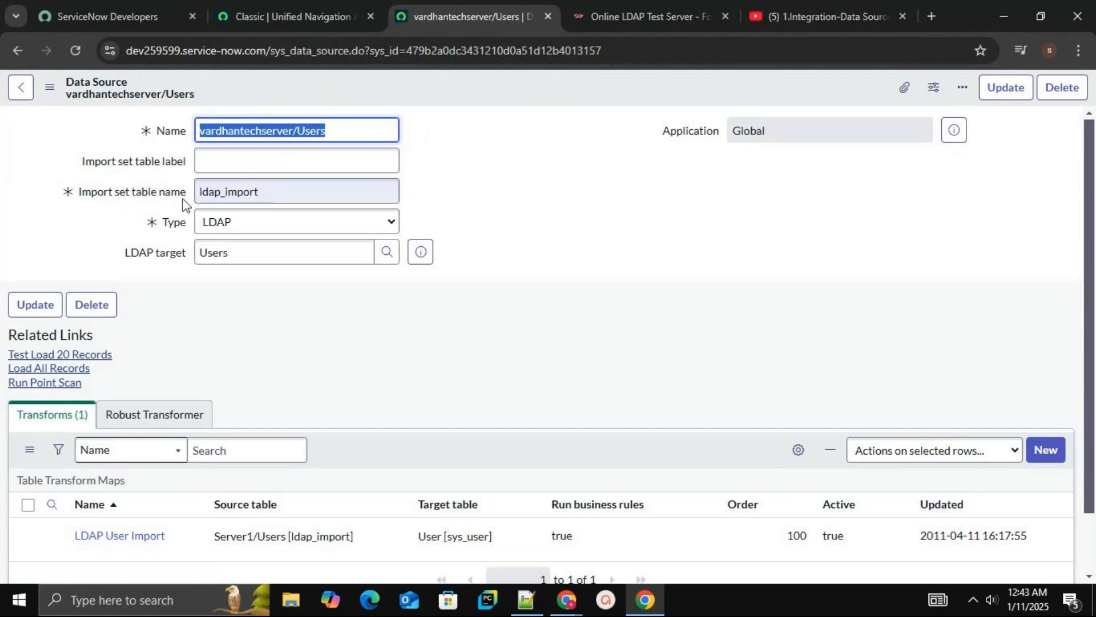
pyautogui.click(492, 188)
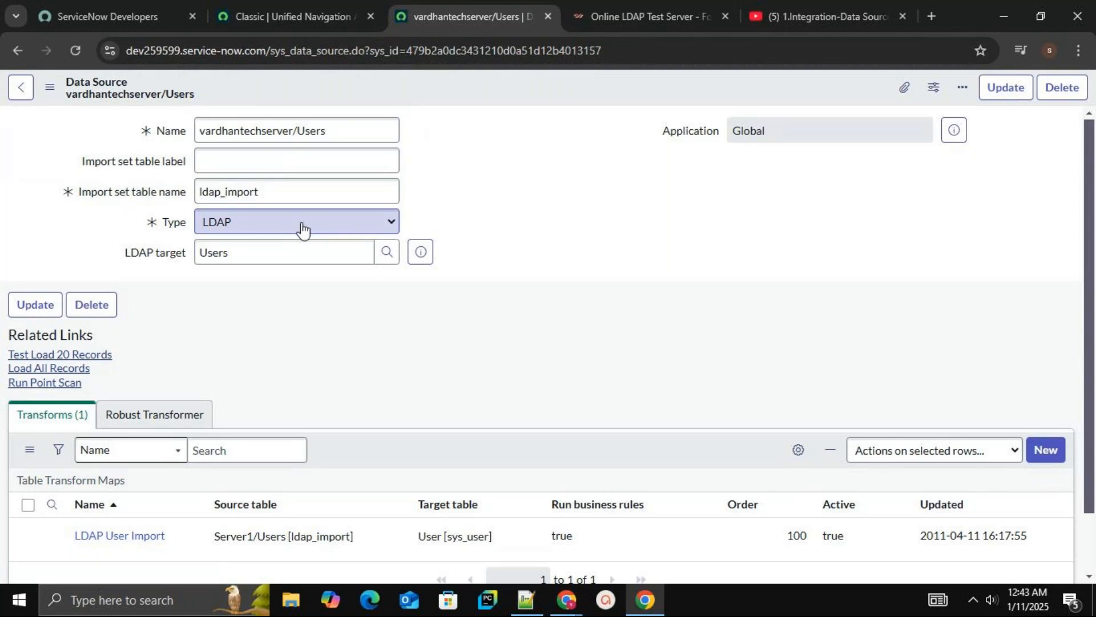
pyautogui.click(303, 231)
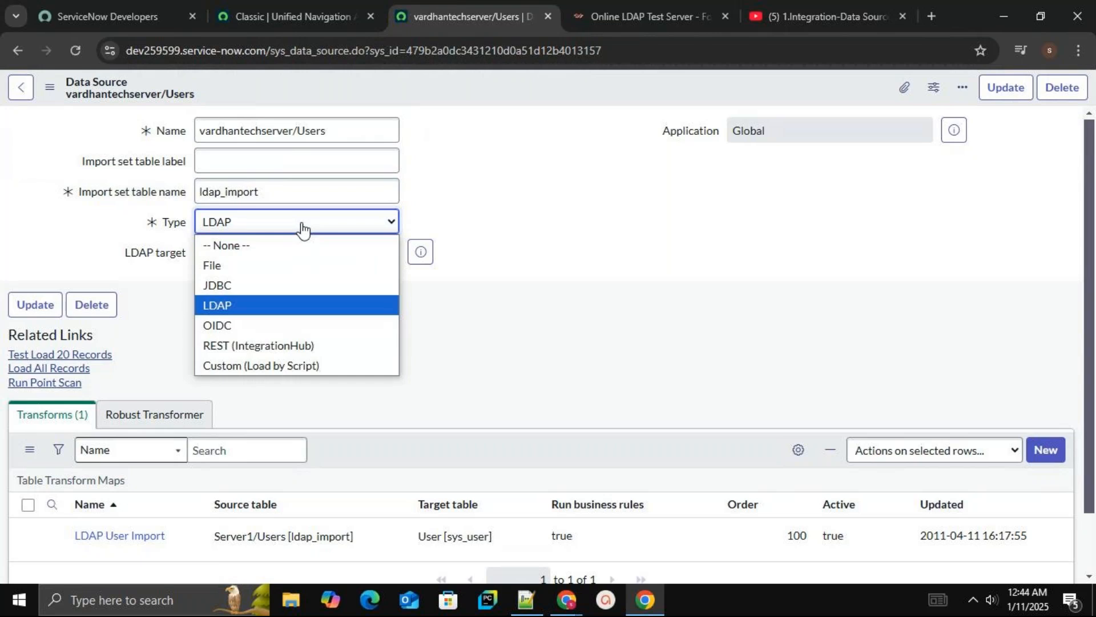
pyautogui.click(302, 227)
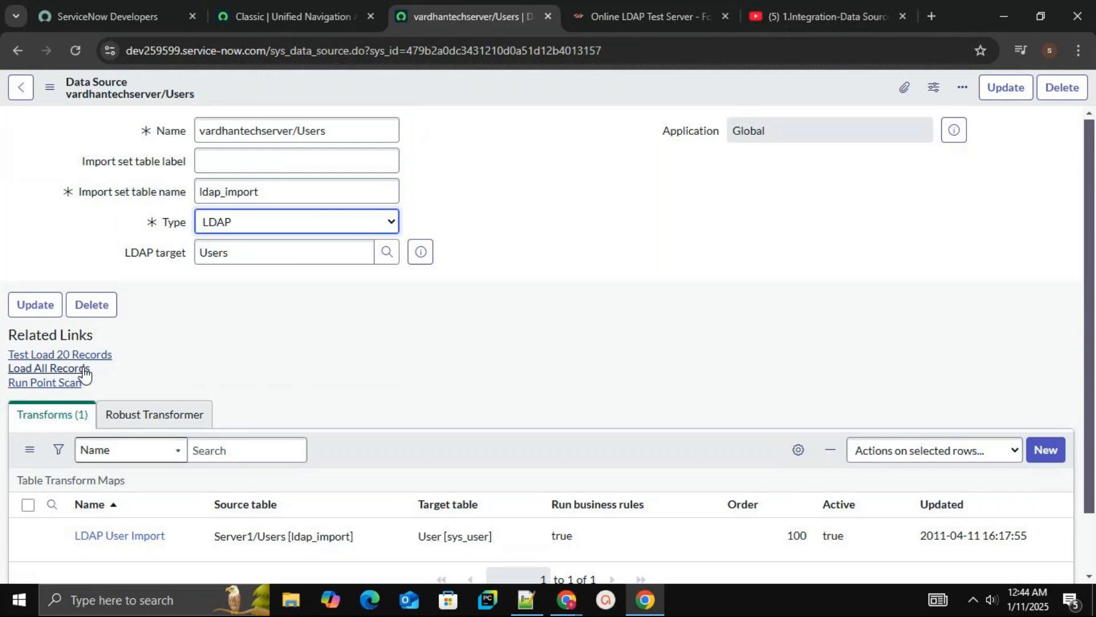
pyautogui.click(84, 374)
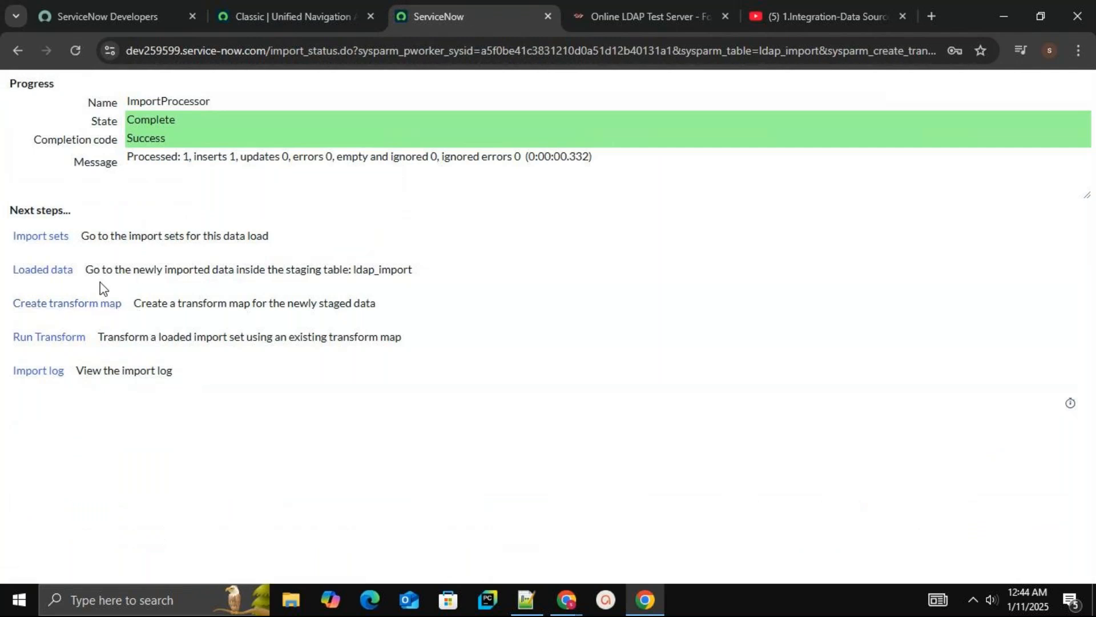
# Create a transform map named vardhantmap from the import results and turn off Run business rules
pyautogui.click(92, 315)
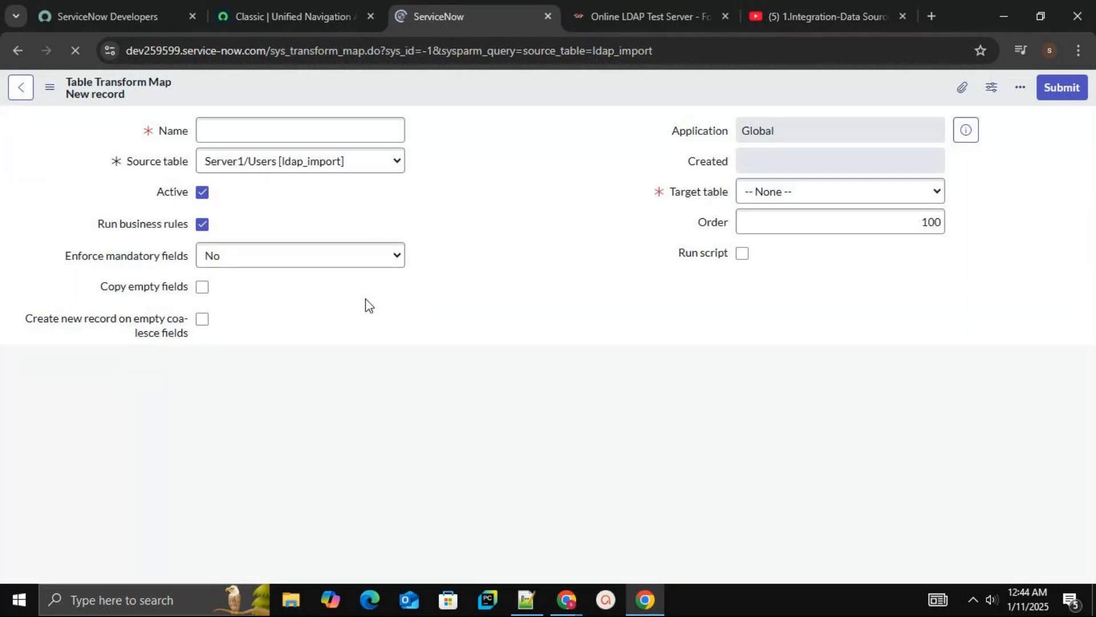
pyautogui.click(255, 129)
pyautogui.write('vardhantmap')
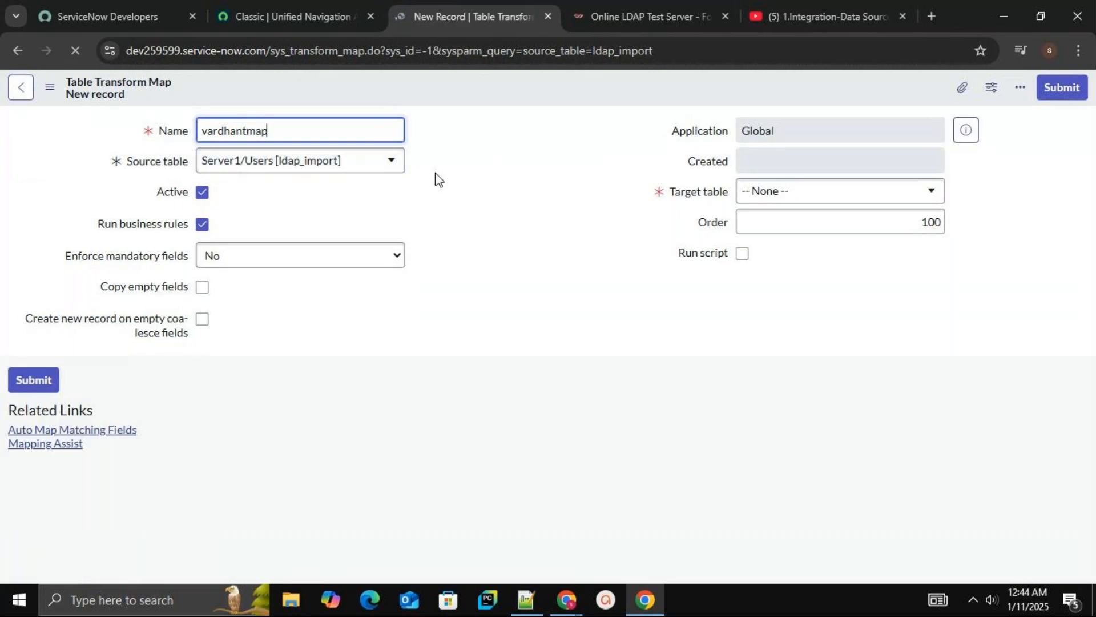
pyautogui.click(203, 224)
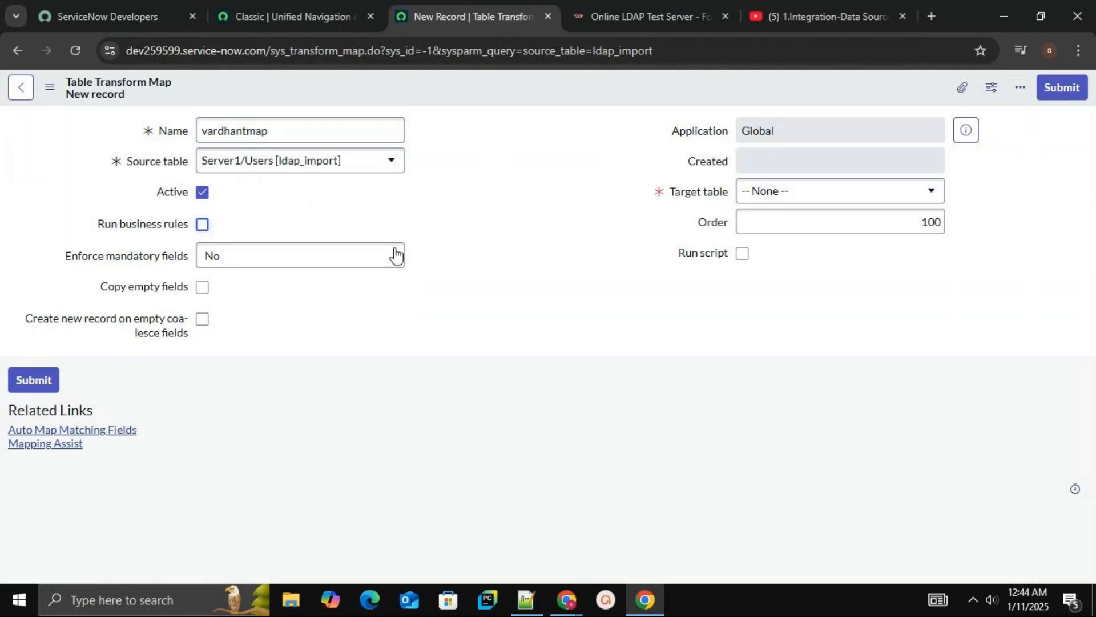
# Set the transform map's Enforce mandatory fields option to All Fields
pyautogui.click(375, 258)
pyautogui.click(376, 259)
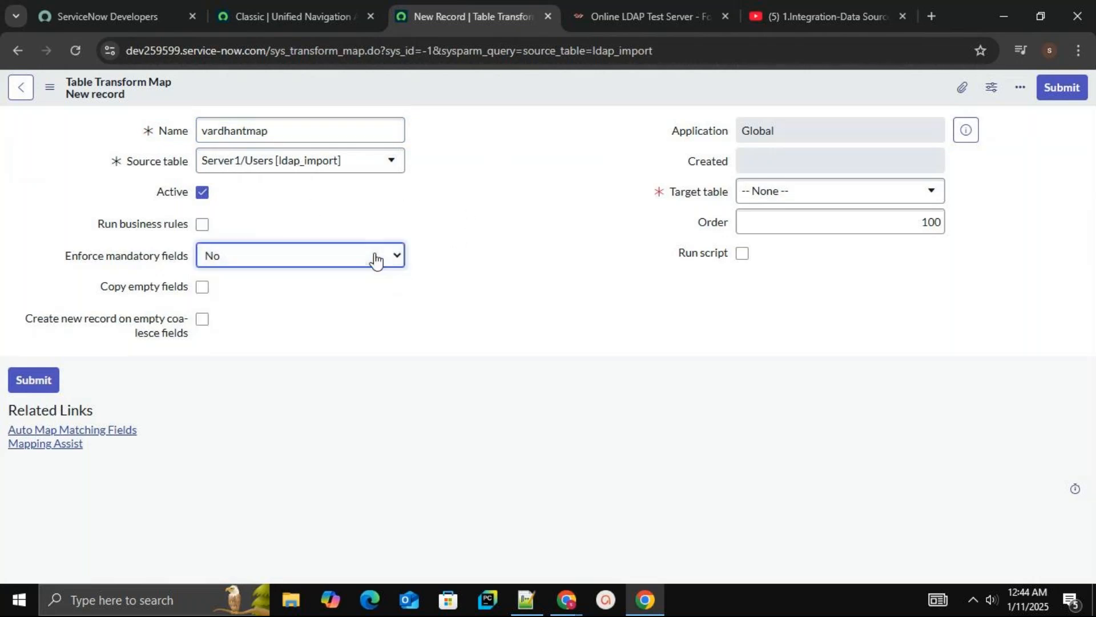
pyautogui.click(375, 258)
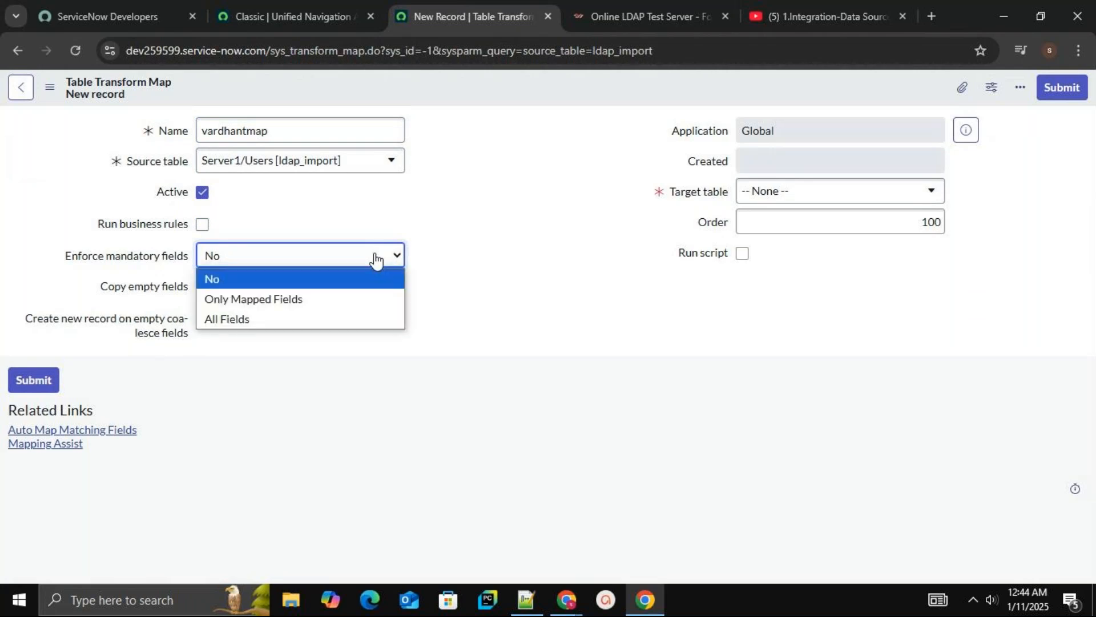
pyautogui.click(330, 320)
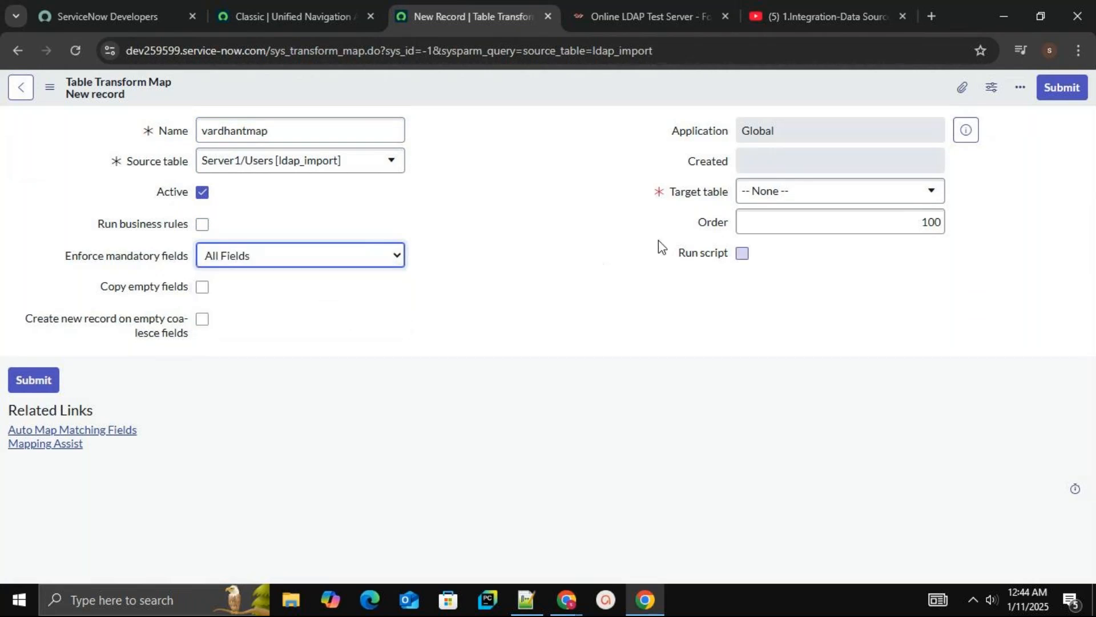
# Search for sys_user and set the target table to User [sys_user]
pyautogui.click(775, 196)
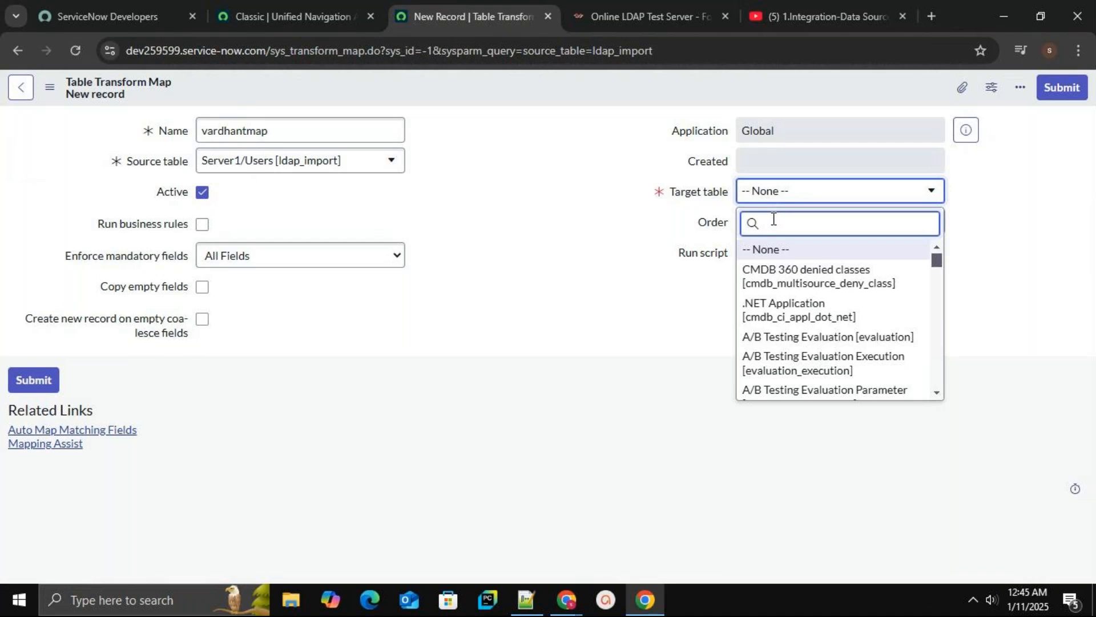
pyautogui.write('sys_user')
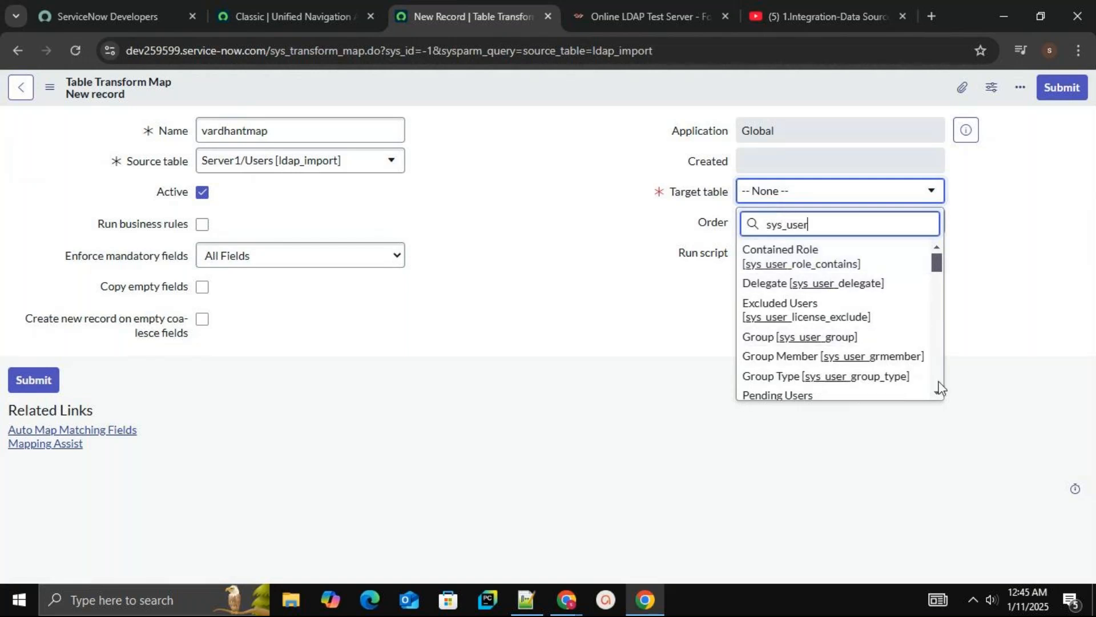
pyautogui.scroll(-5, 939, 391)
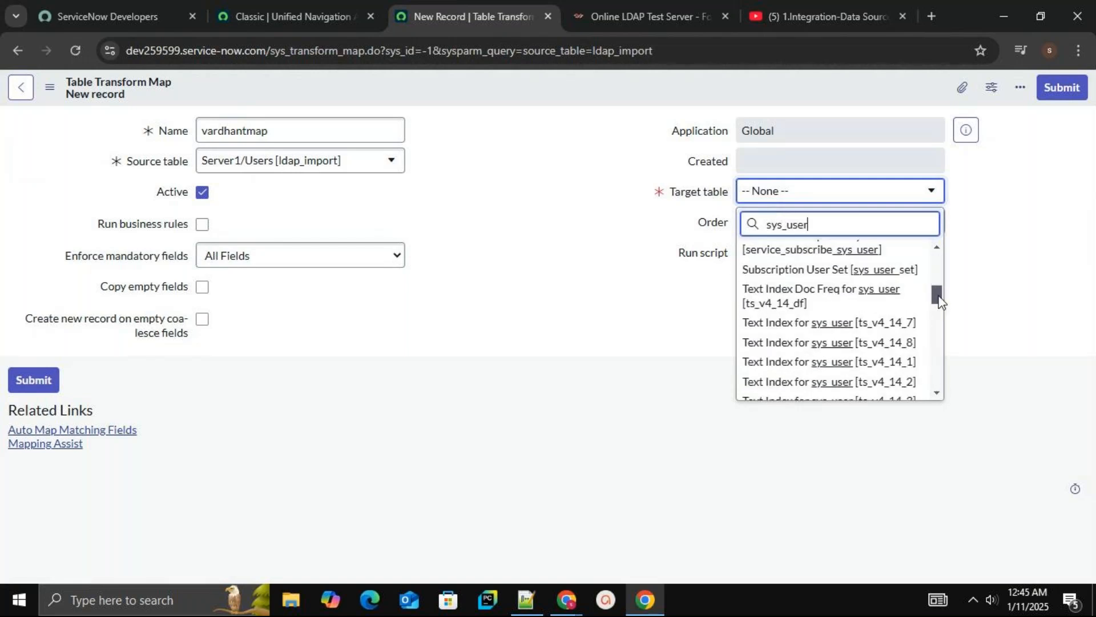
pyautogui.moveTo(939, 295); pyautogui.dragTo(940, 331)
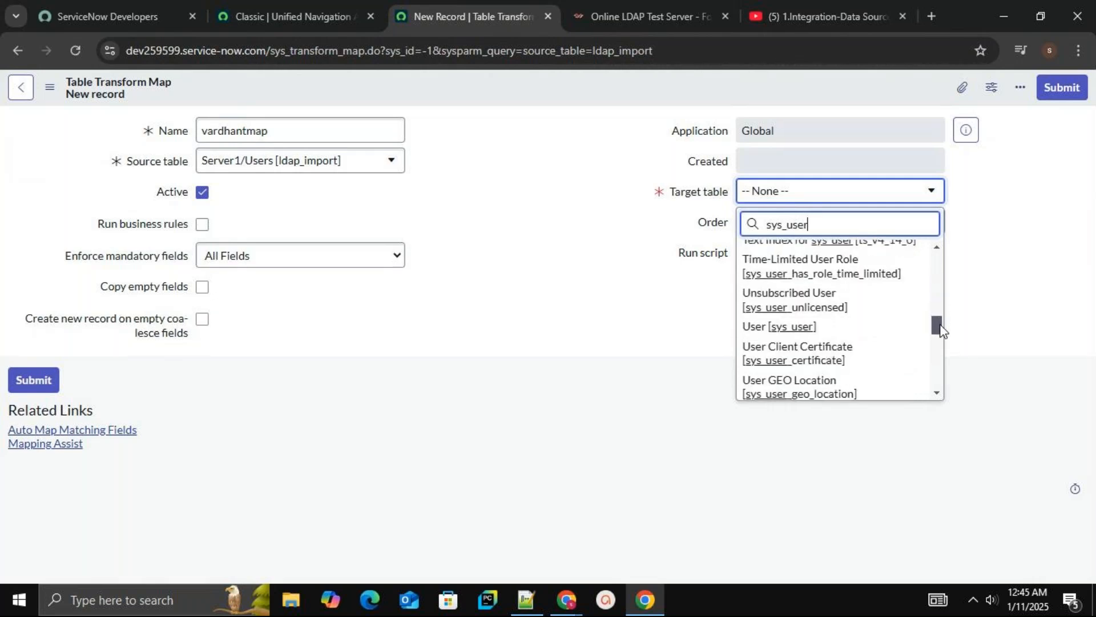
pyautogui.click(813, 329)
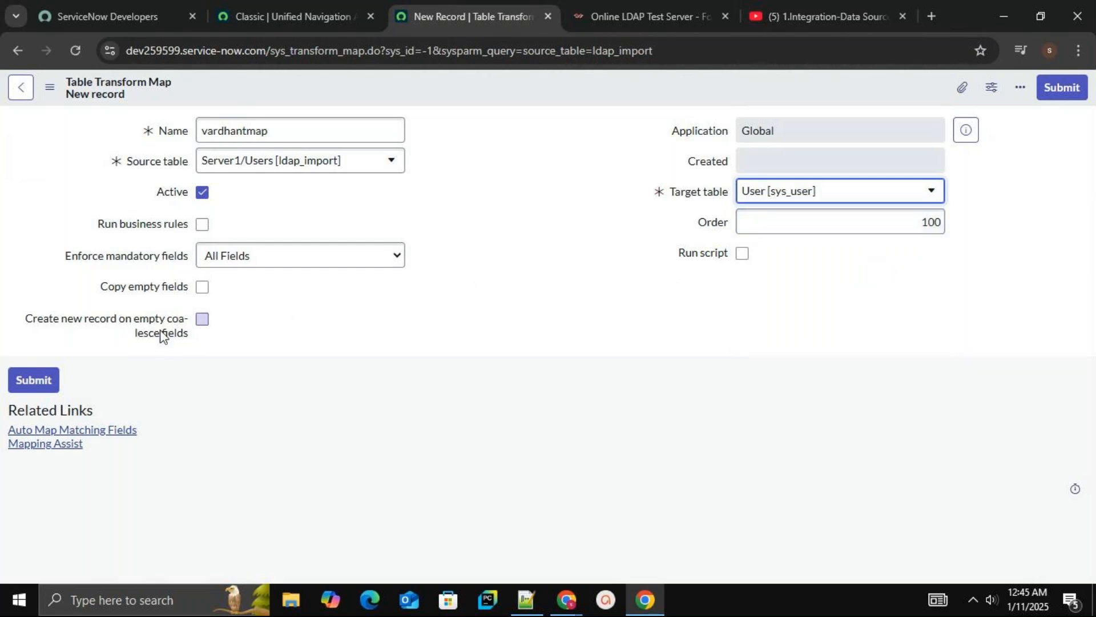
# Save the vardhantmap transform map and stay on the record
pyautogui.rightClick(534, 87)
pyautogui.click(549, 98)
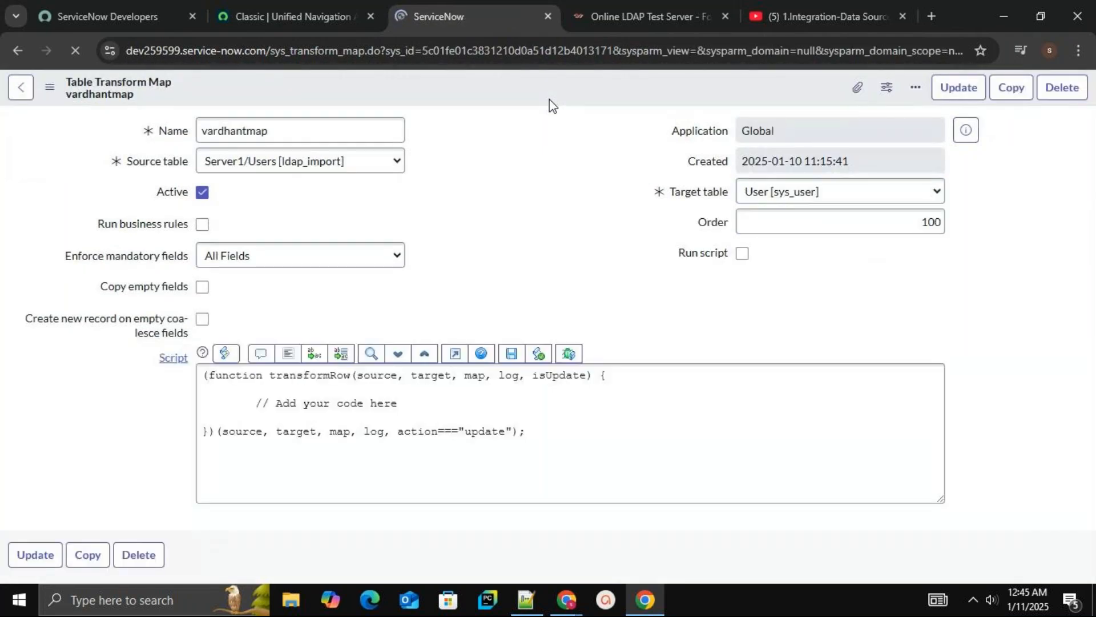
pyautogui.click(323, 137)
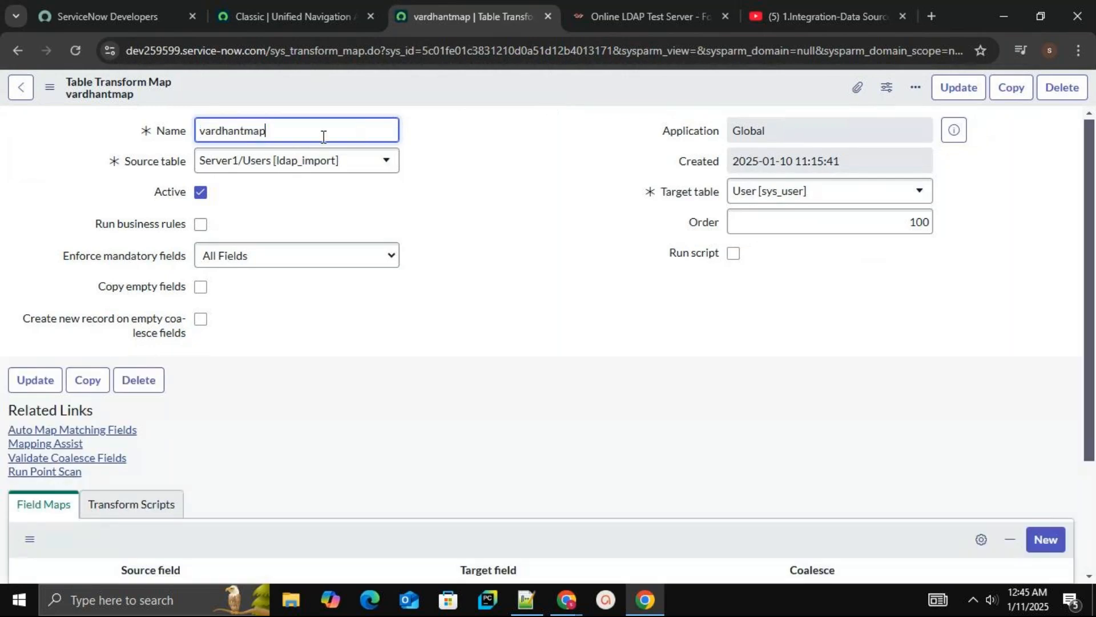
# Rename the transform map to vardhantmap123 and save it
pyautogui.write('123')
pyautogui.rightClick(433, 92)
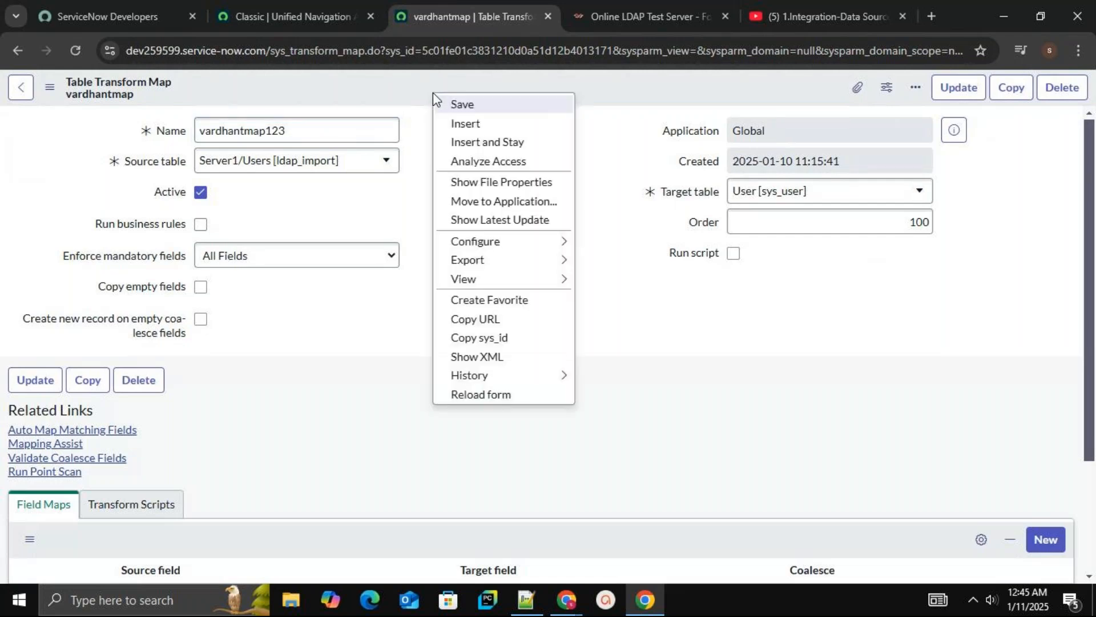
pyautogui.click(460, 106)
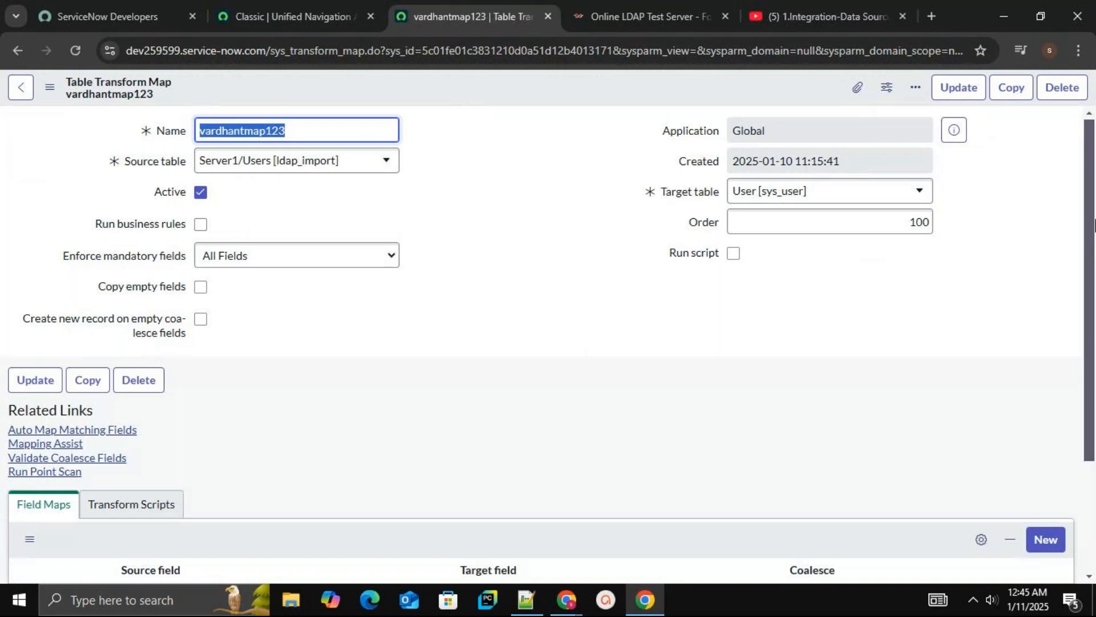
# Use Mapping Assist to map the source field uid to the target field User ID and save the mapping
pyautogui.scroll(-1, 1090, 251)
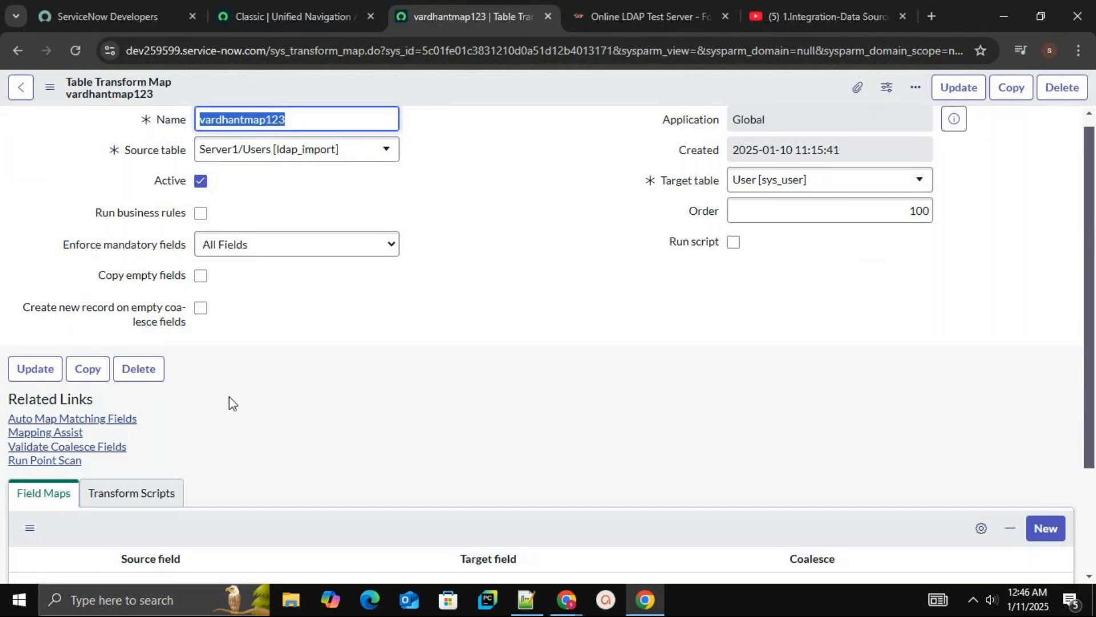
pyautogui.click(664, 5)
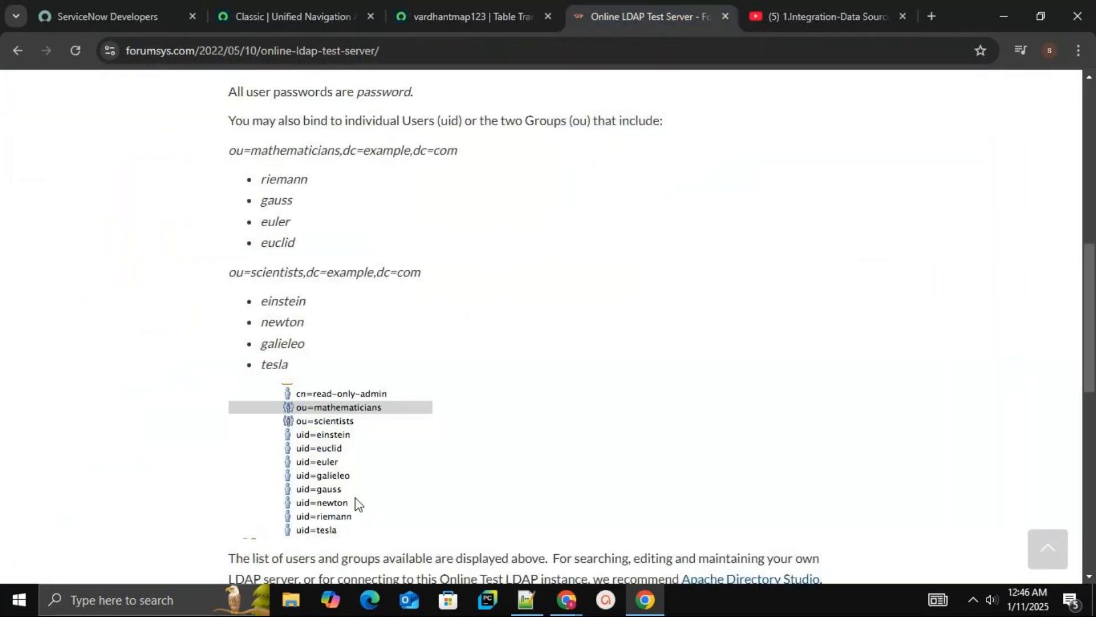
pyautogui.click(468, 10)
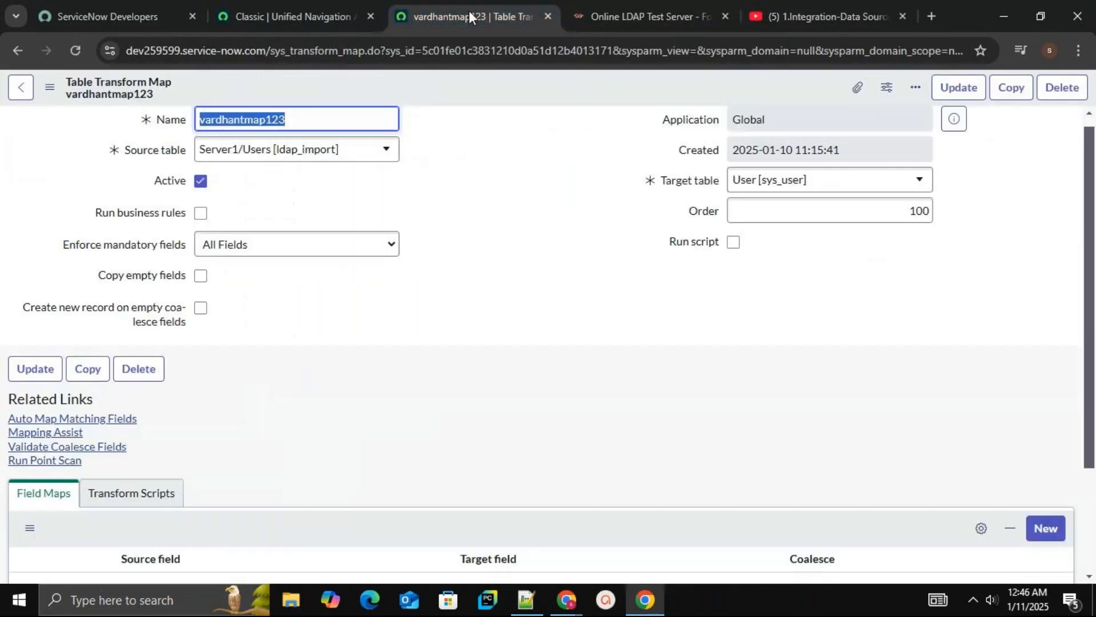
pyautogui.click(71, 434)
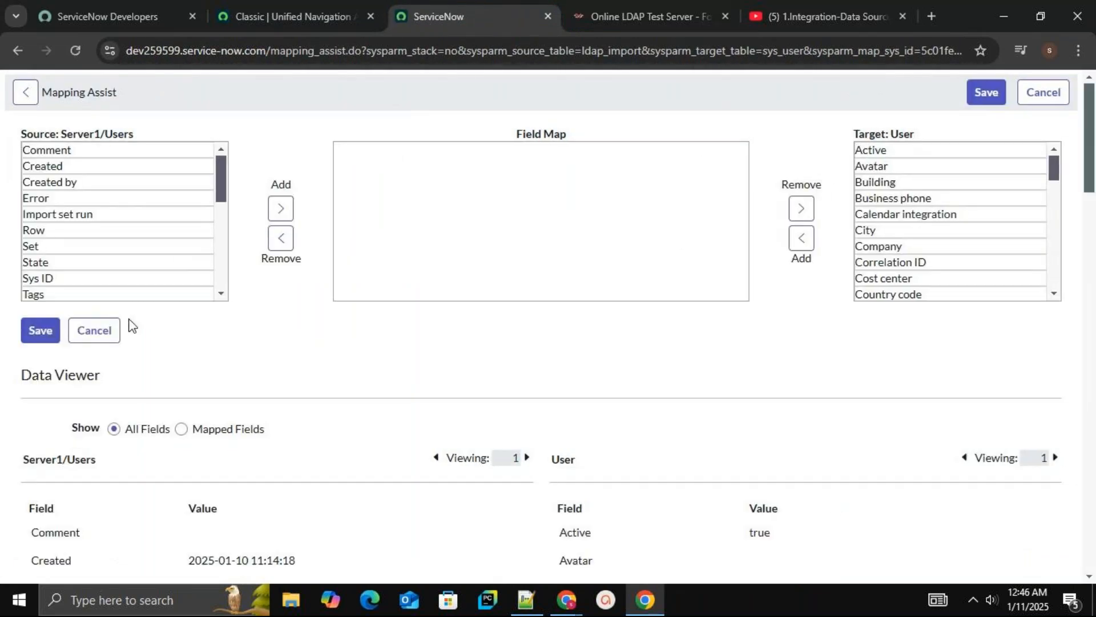
pyautogui.scroll(-3, 225, 237)
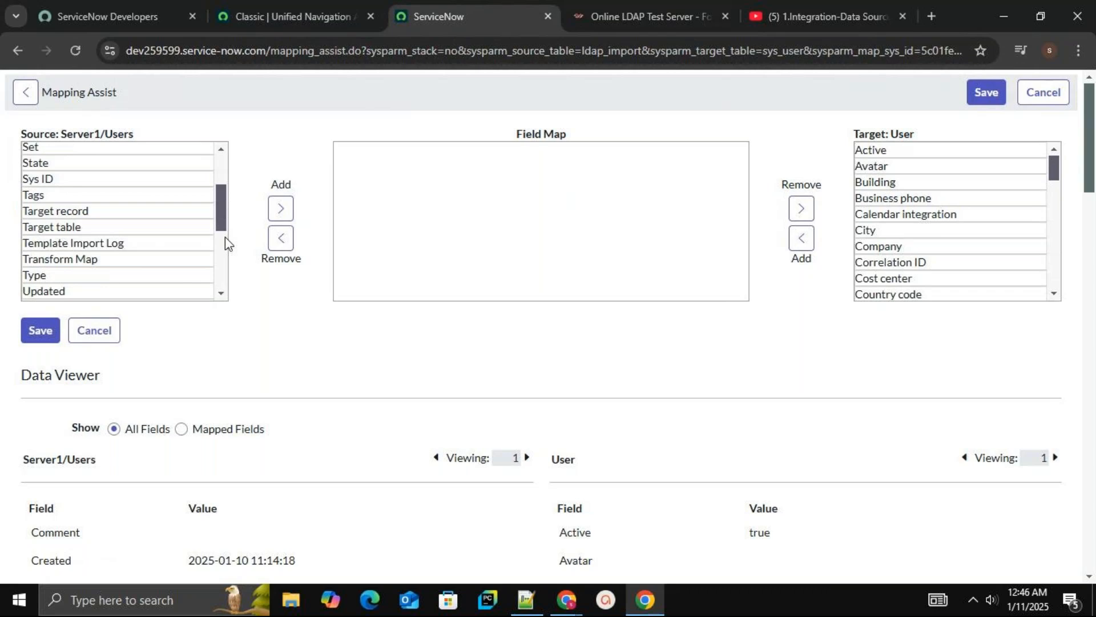
pyautogui.moveTo(222, 240); pyautogui.dragTo(222, 291)
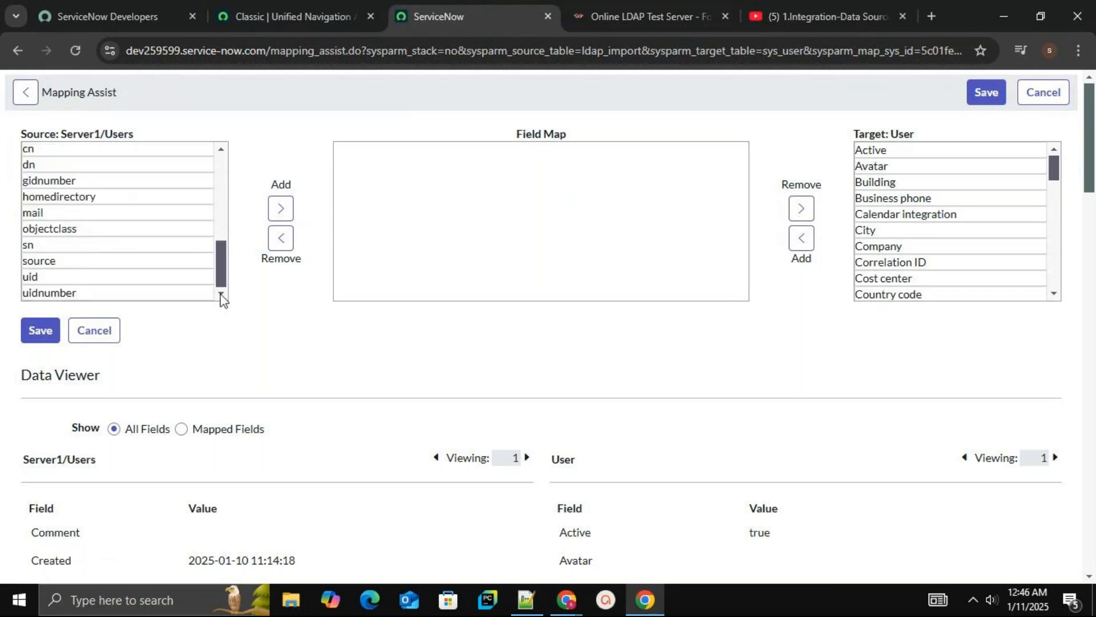
pyautogui.click(140, 277)
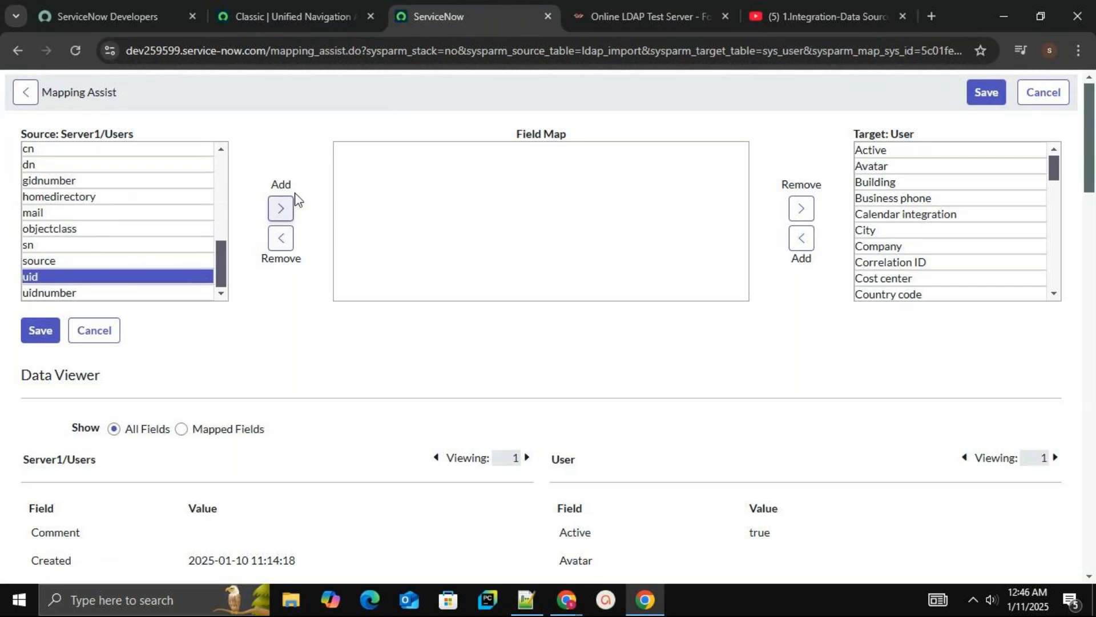
pyautogui.click(279, 209)
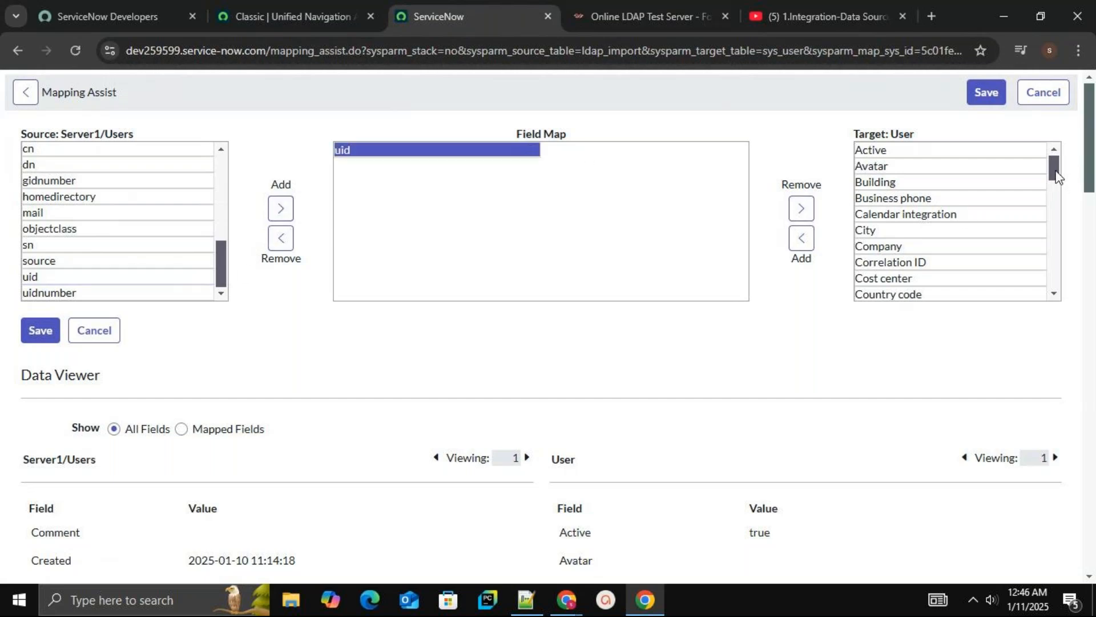
pyautogui.moveTo(1054, 172); pyautogui.dragTo(1068, 282)
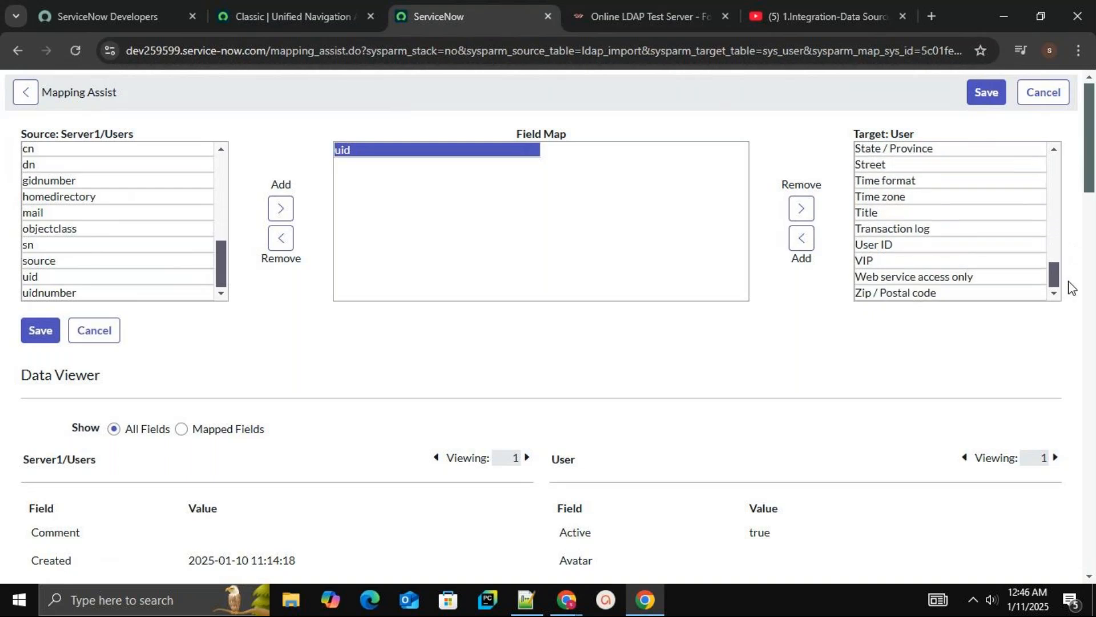
pyautogui.click(957, 244)
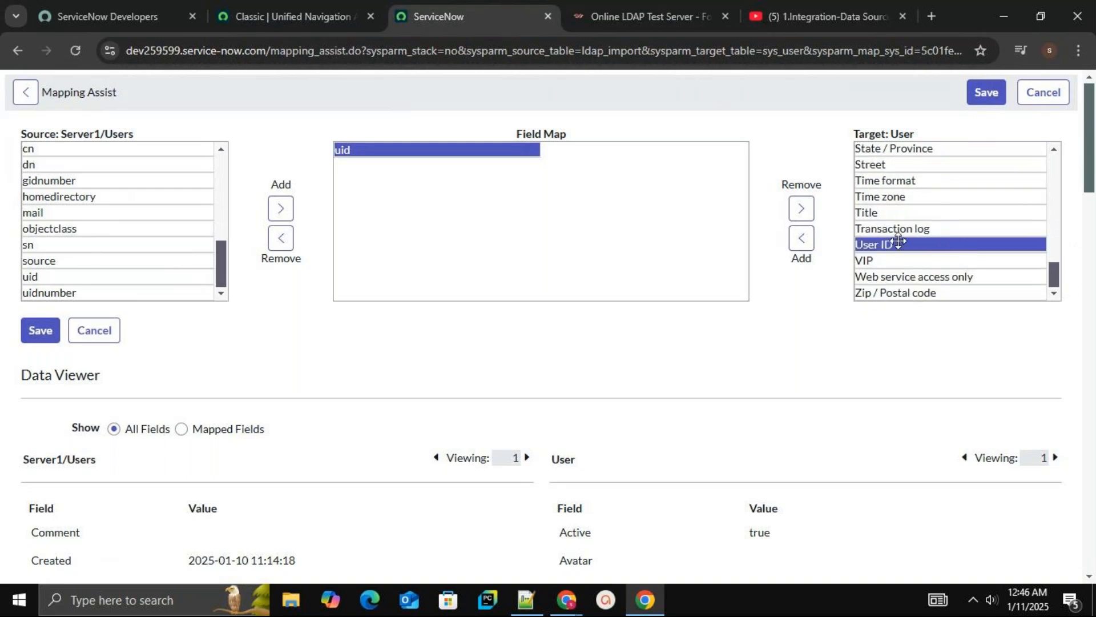
pyautogui.click(802, 239)
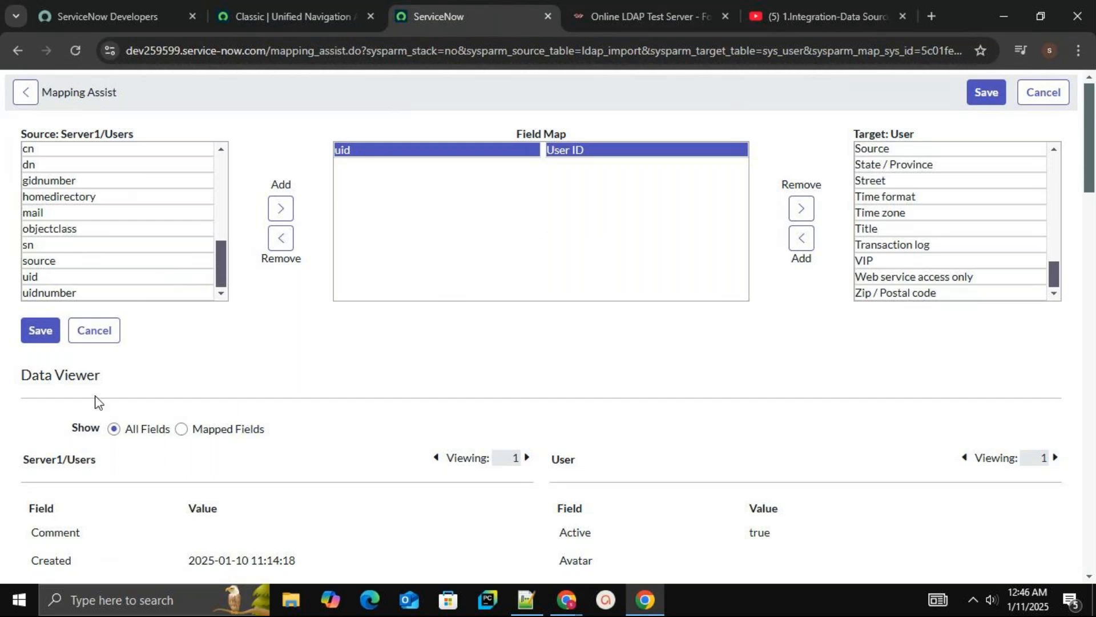
pyautogui.click(42, 342)
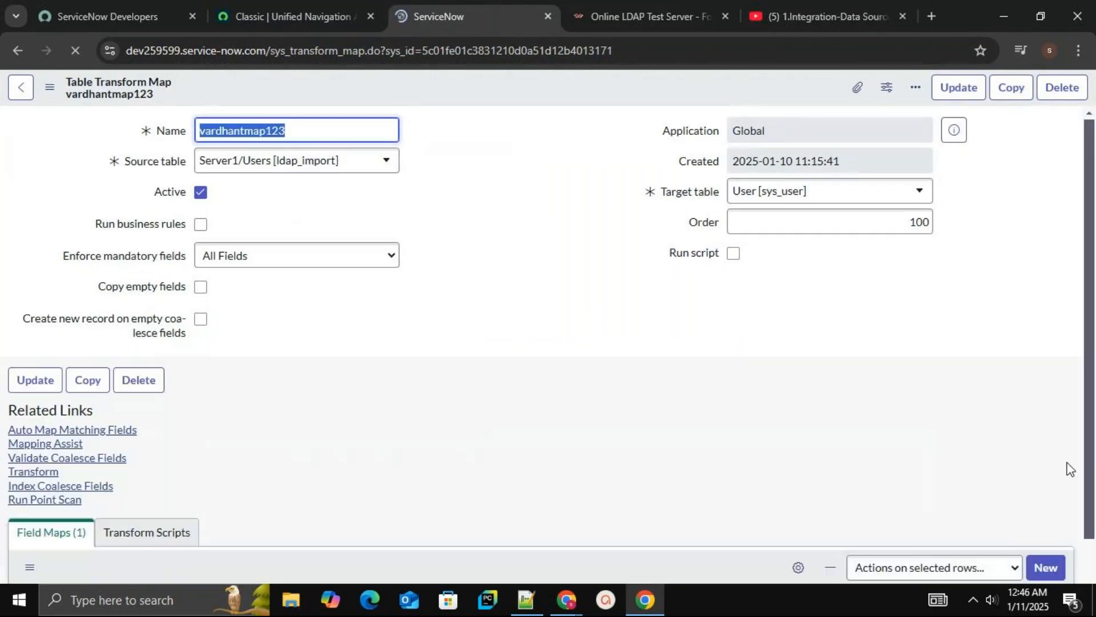
# Reopen Mapping Assist and add the source field Set to the field map
pyautogui.scroll(-3, 1072, 474)
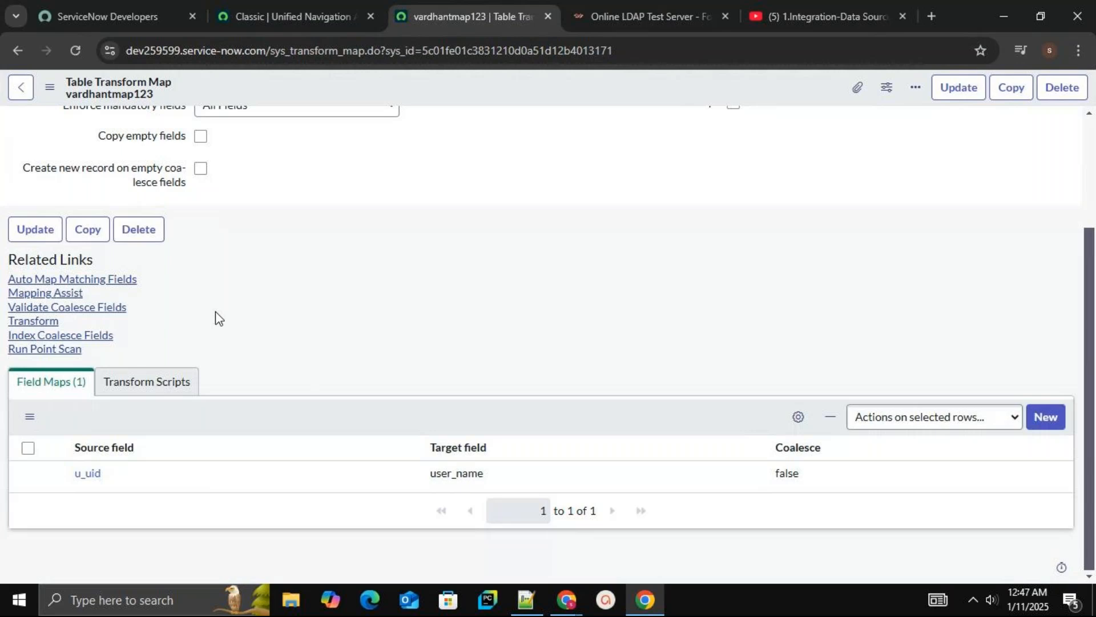
pyautogui.click(73, 295)
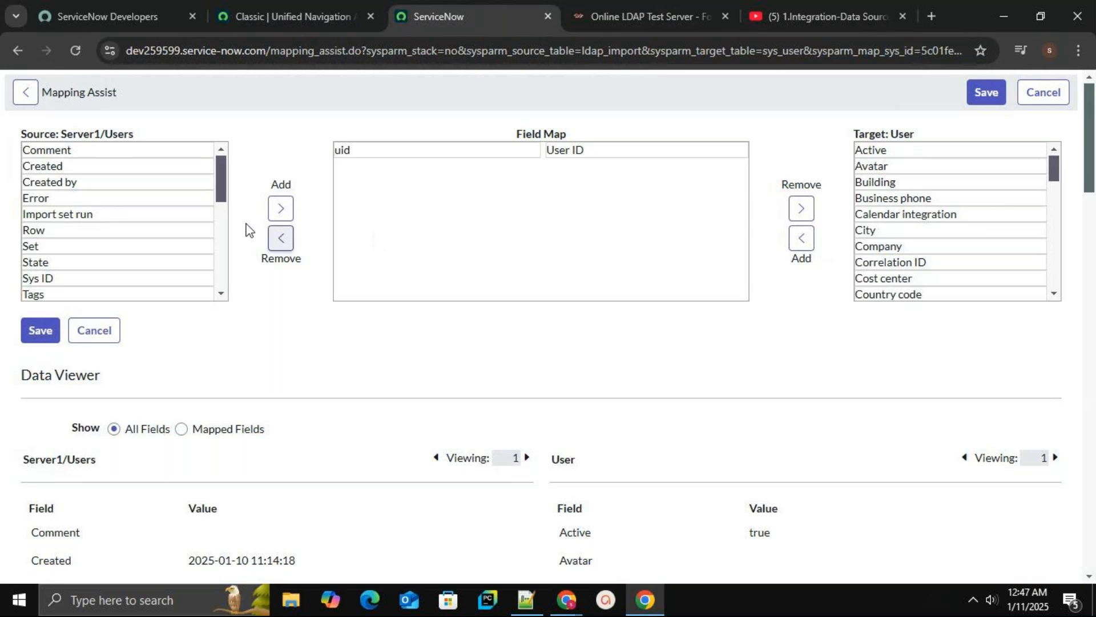
pyautogui.moveTo(221, 199)
pyautogui.mouseDown()
pyautogui.moveTo(222, 293)
pyautogui.moveTo(212, 200)
pyautogui.mouseUp()
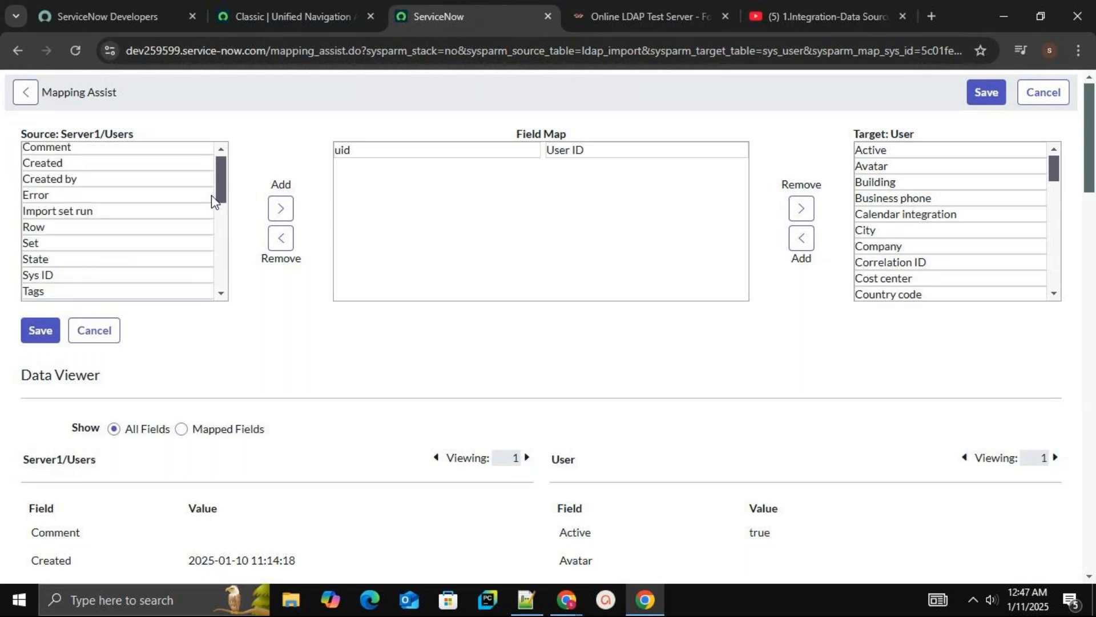
pyautogui.scroll(-1, 211, 221)
pyautogui.click(211, 220)
pyautogui.doubleClick(210, 220)
pyautogui.scroll(-1, 212, 220)
pyautogui.click(211, 220)
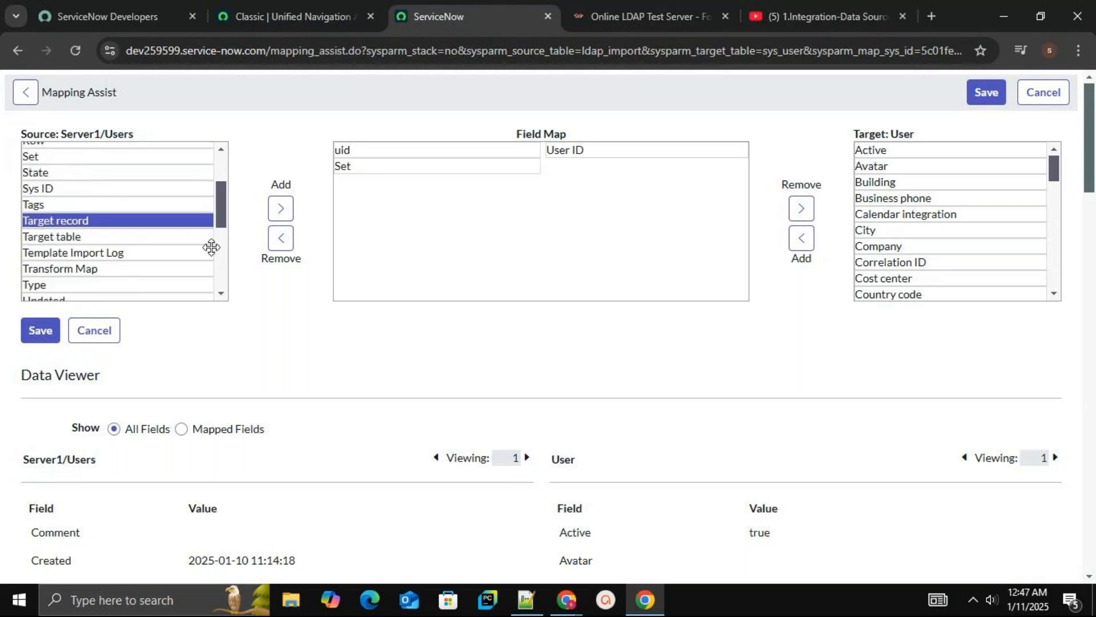
# Remove the Set row from the field map and save the mapping
pyautogui.scroll(-3, 221, 257)
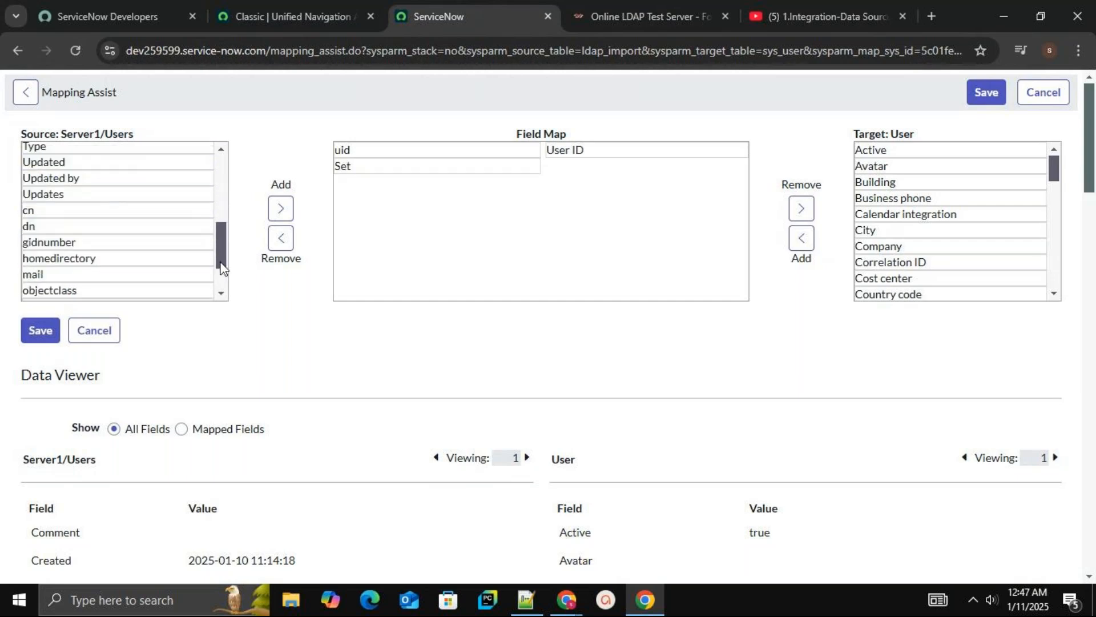
pyautogui.moveTo(221, 262); pyautogui.dragTo(220, 197)
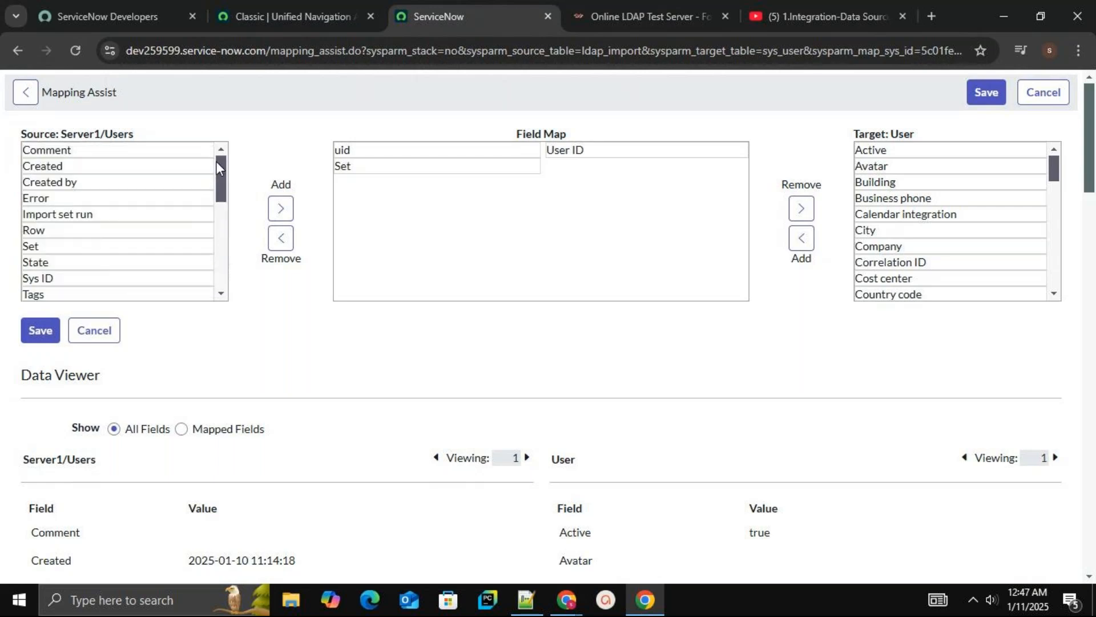
pyautogui.scroll(-4, 223, 240)
pyautogui.scroll(-3, 223, 252)
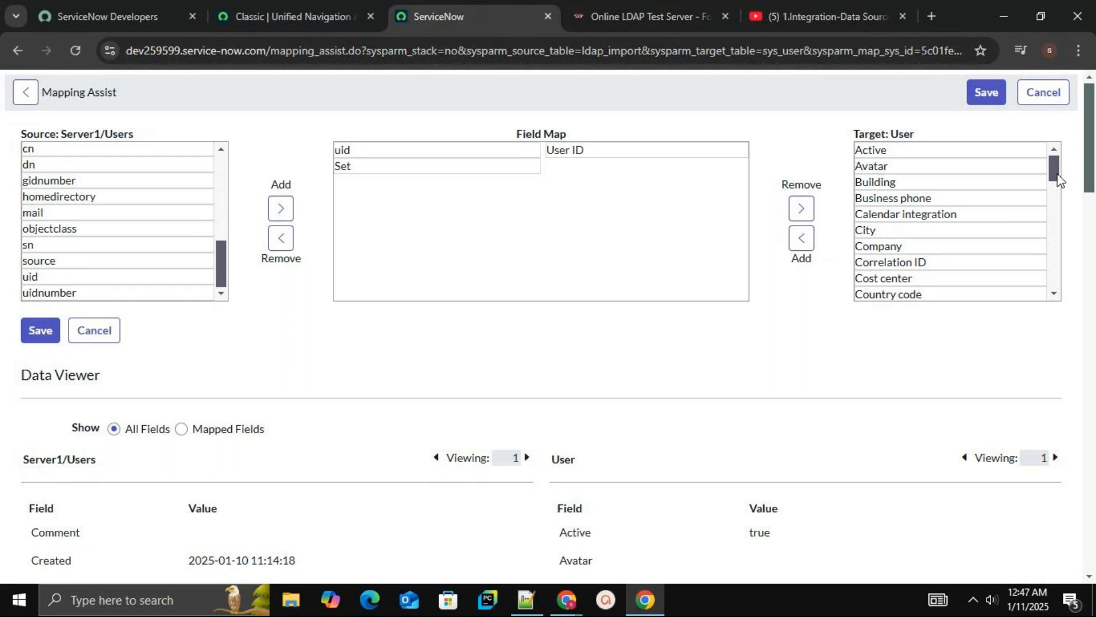
pyautogui.moveTo(1057, 178); pyautogui.dragTo(1059, 263)
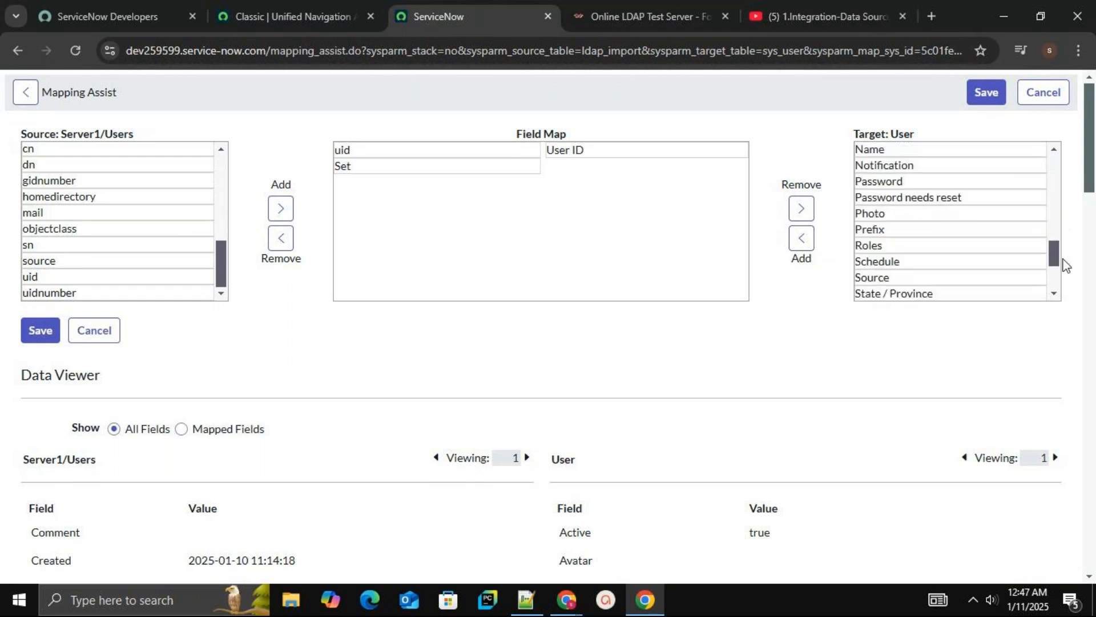
pyautogui.moveTo(507, 168)
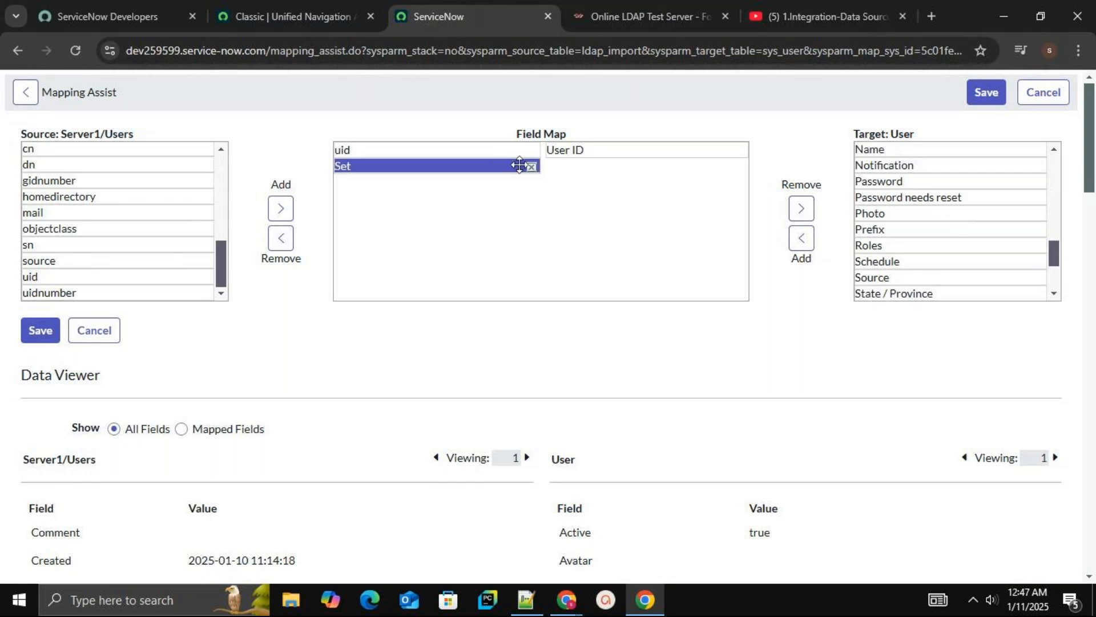
pyautogui.click(531, 167)
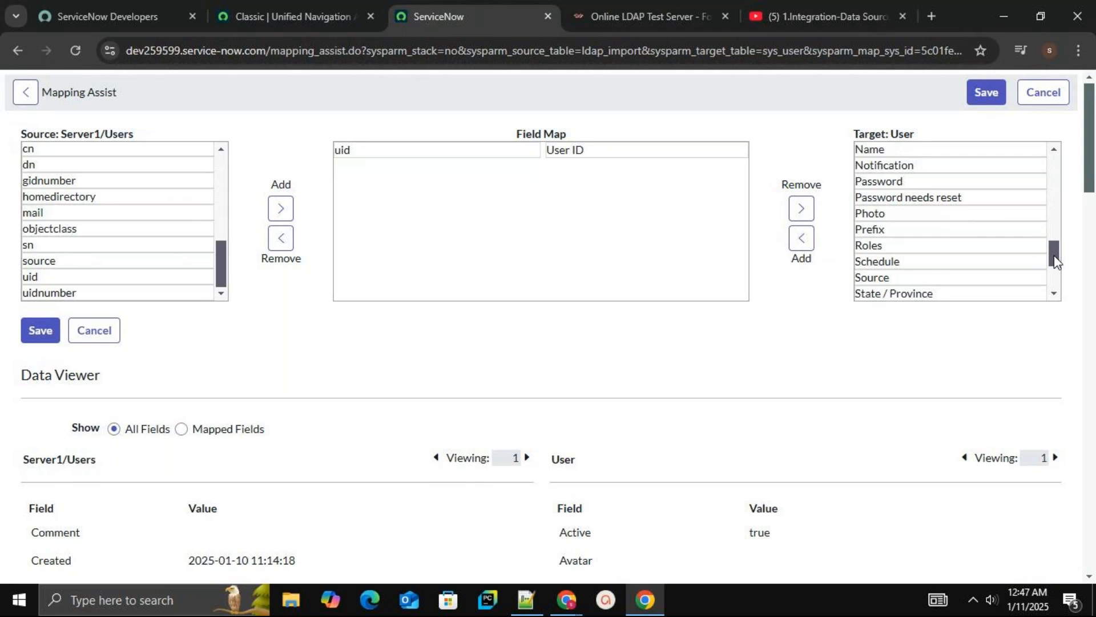
pyautogui.moveTo(1055, 263); pyautogui.dragTo(1050, 217)
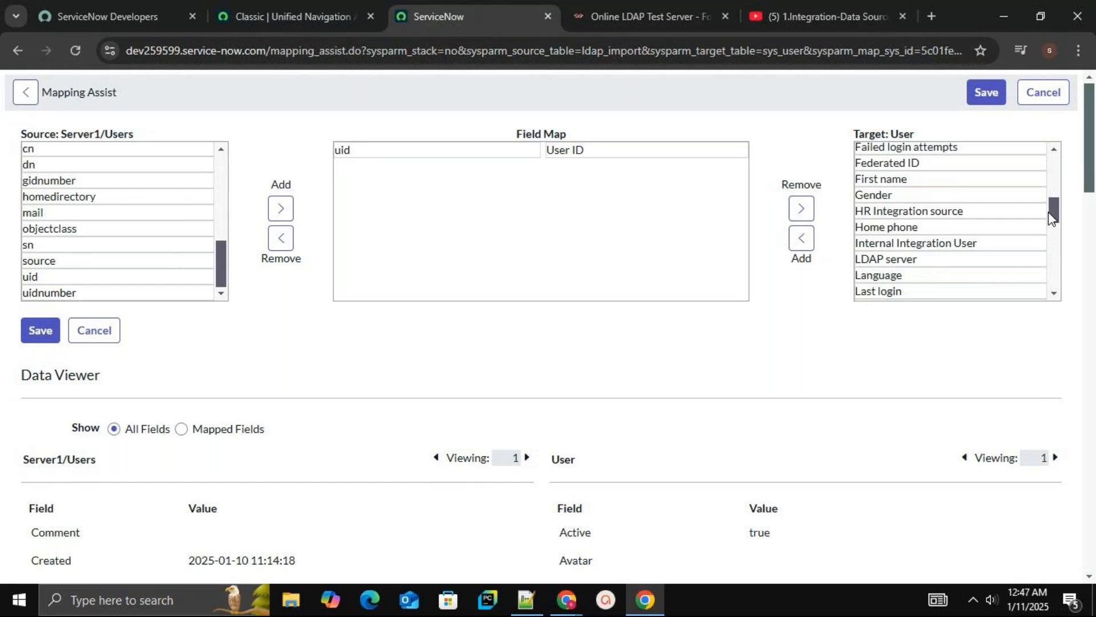
pyautogui.moveTo(1048, 208); pyautogui.dragTo(1044, 158)
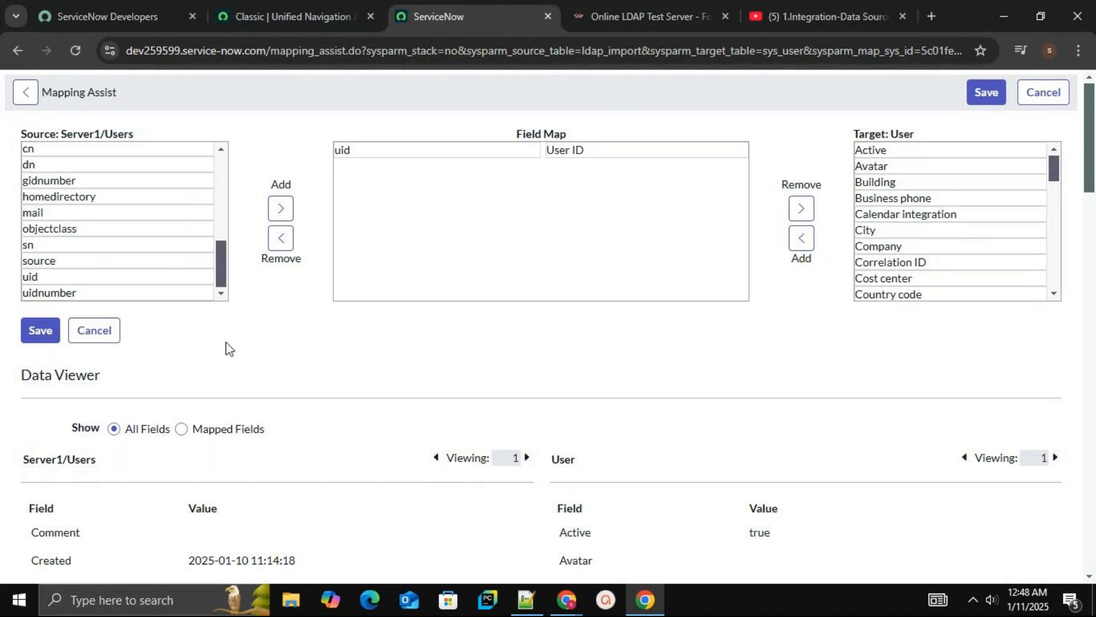
pyautogui.click(40, 331)
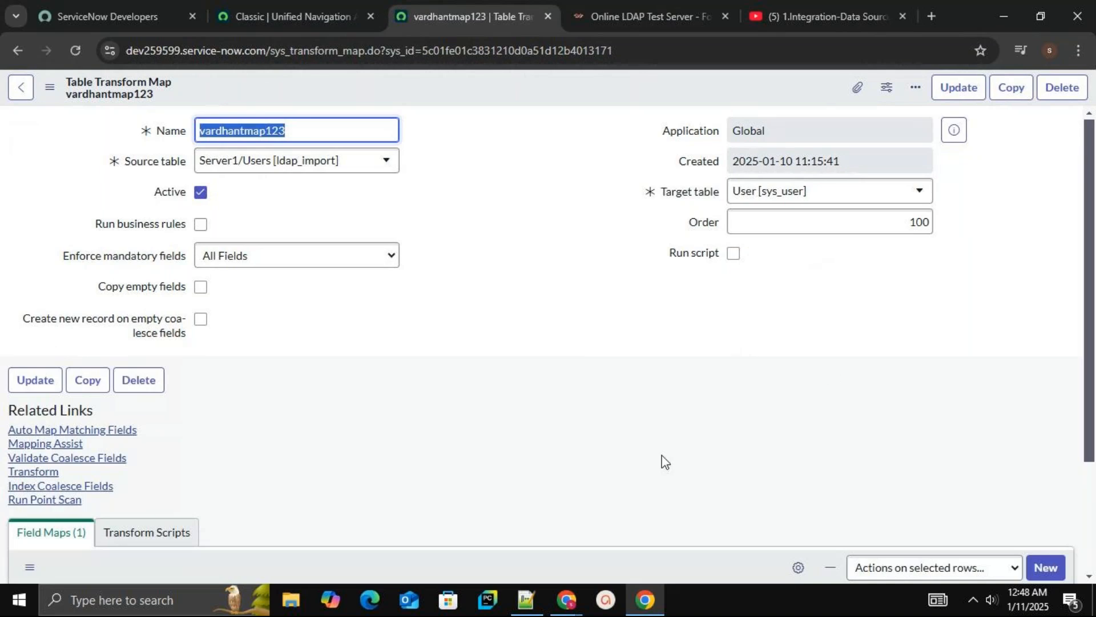
# Filter the navigator for users and open the User Administration Users list in a new tab
pyautogui.scroll(-3, 1091, 480)
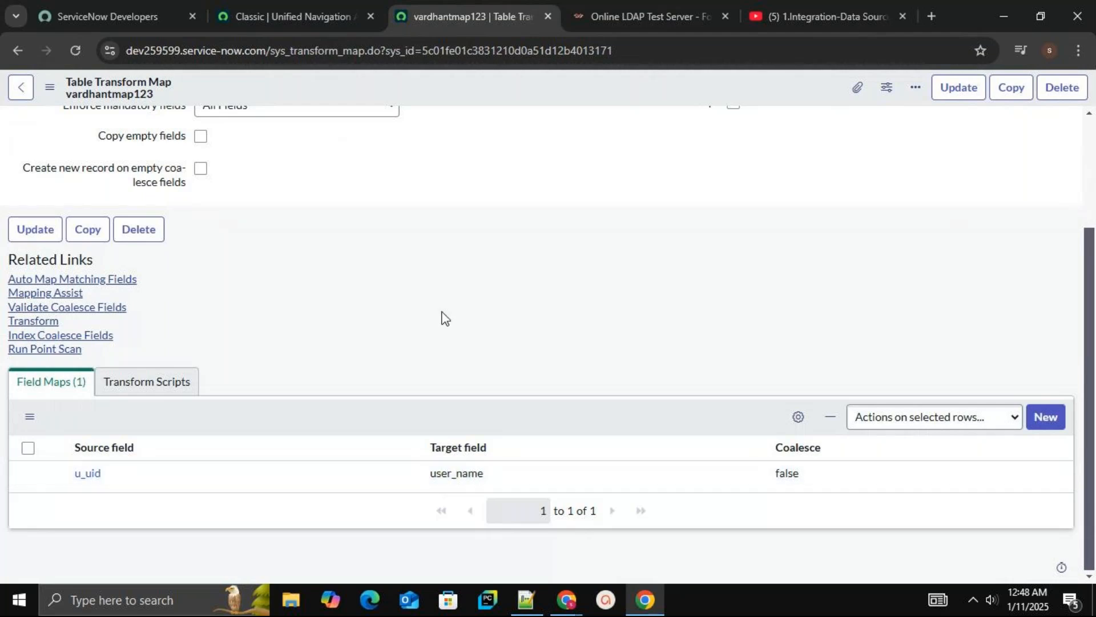
pyautogui.click(290, 12)
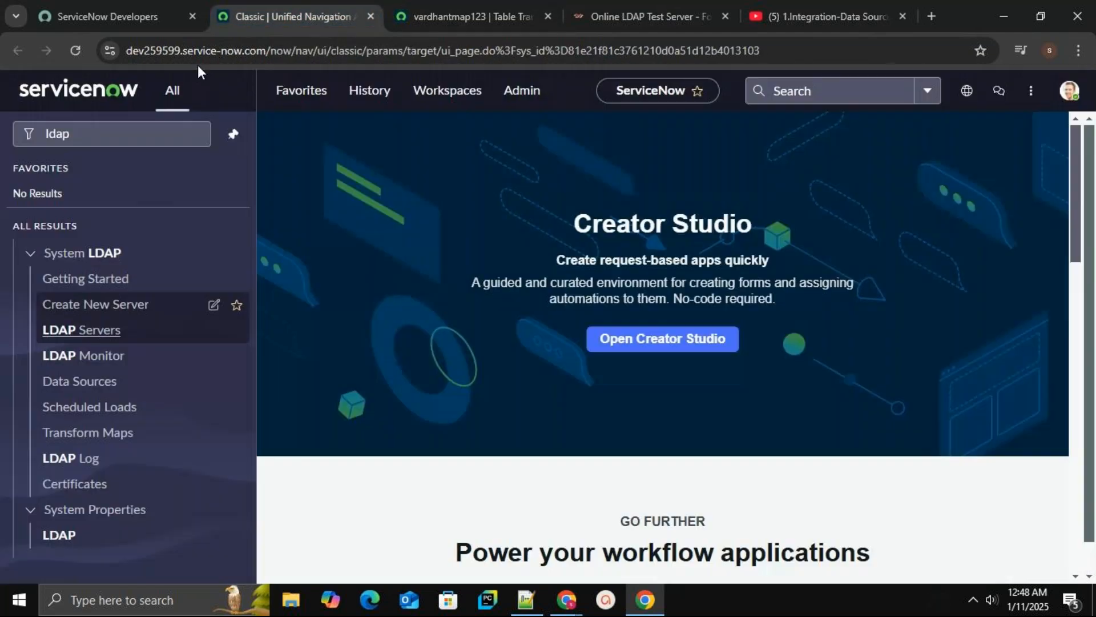
pyautogui.click(117, 131)
pyautogui.press('BackSpace')
pyautogui.press('BackSpace')
pyautogui.press('BackSpace')
pyautogui.press('BackSpace')
pyautogui.write('us')
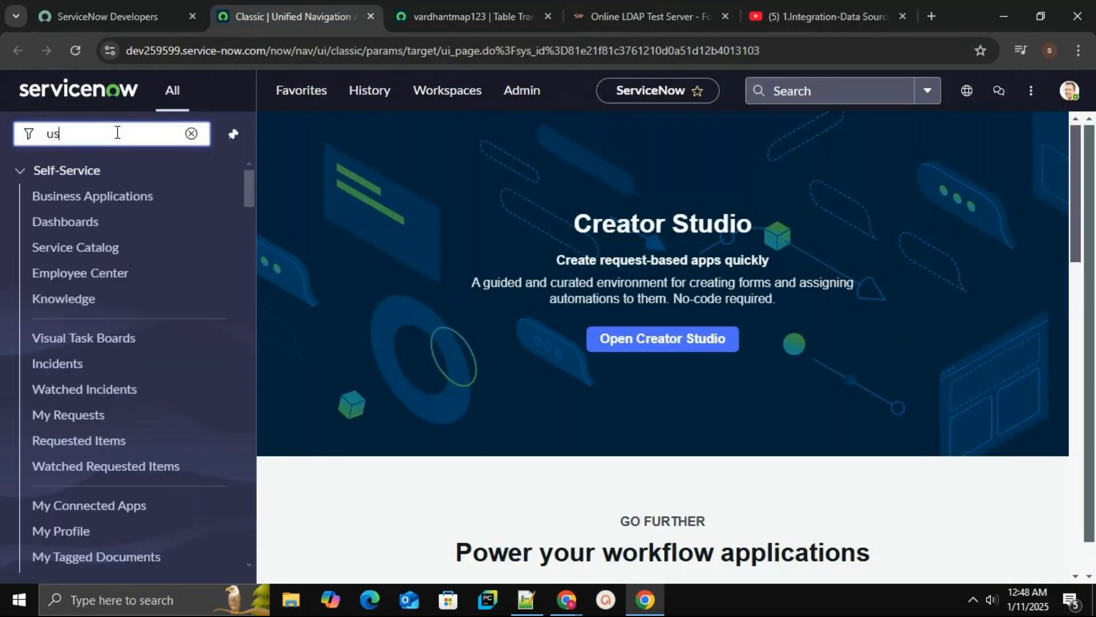
pyautogui.write('ers')
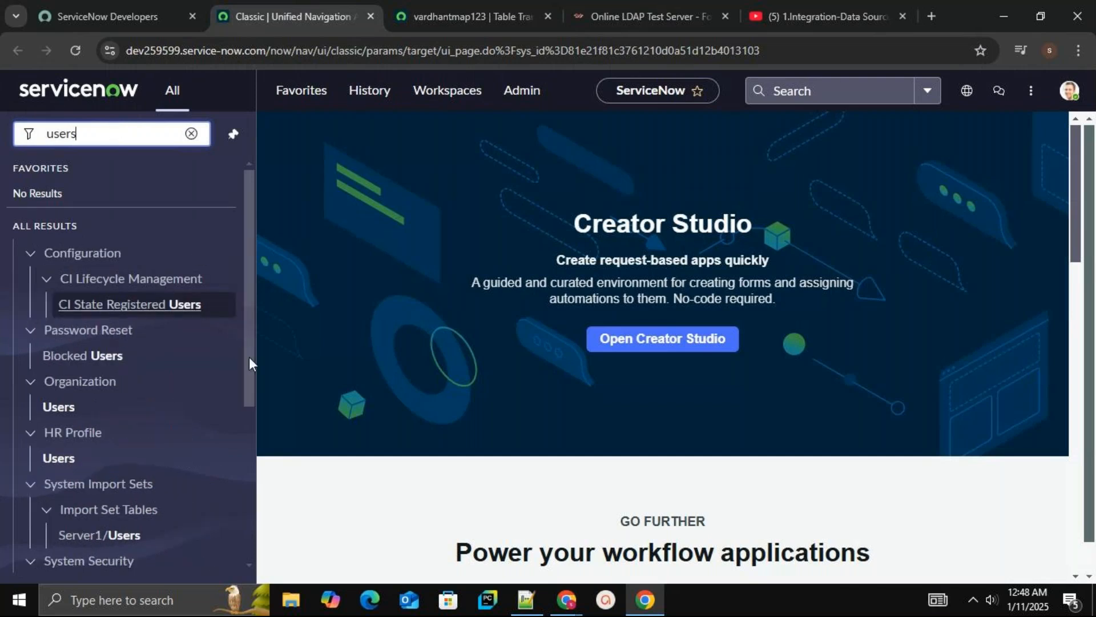
pyautogui.moveTo(249, 358); pyautogui.dragTo(248, 524)
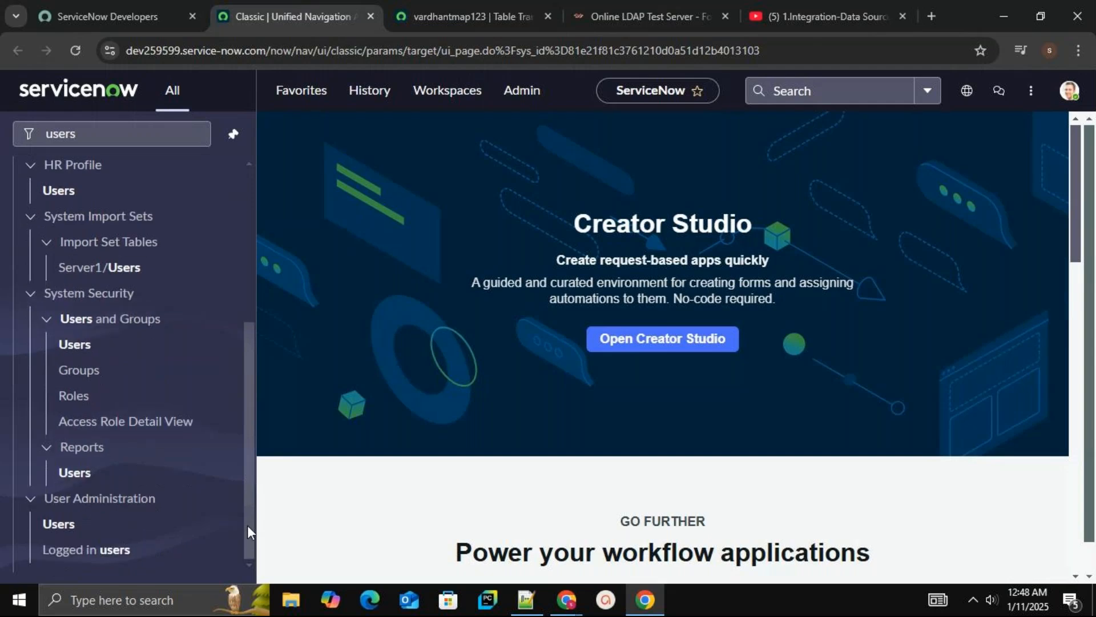
pyautogui.middleClick(55, 524)
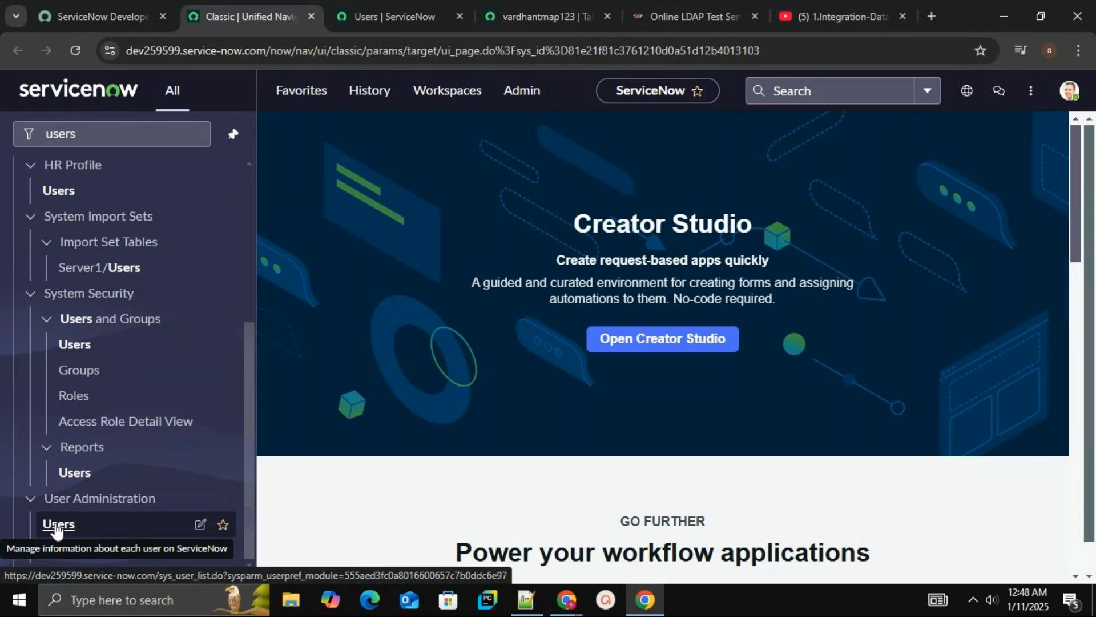
pyautogui.click(369, 7)
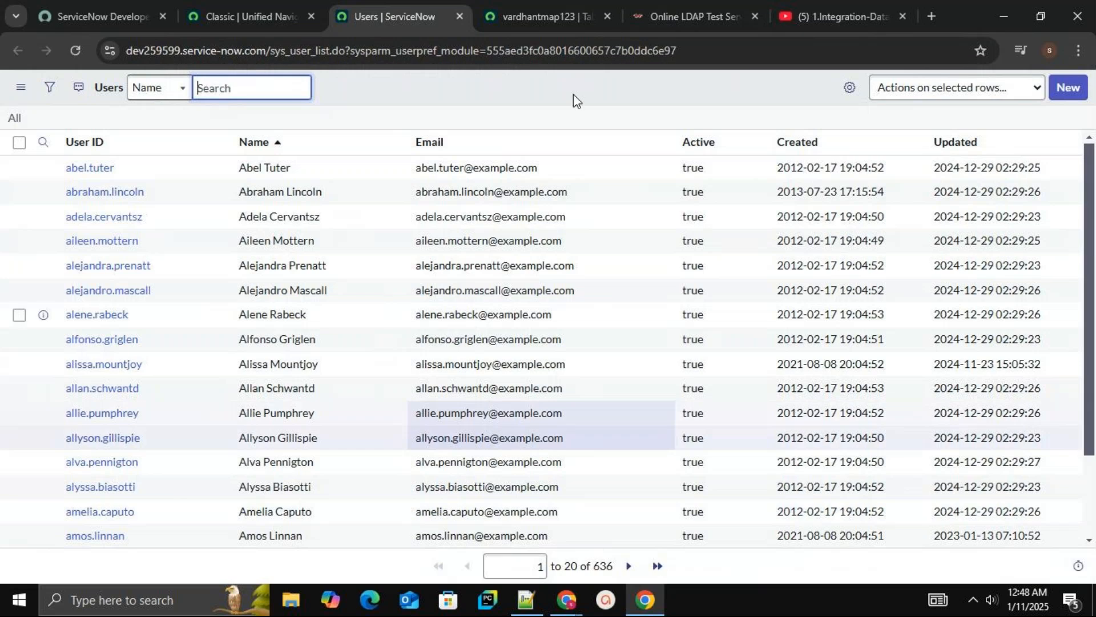
pyautogui.click(543, 12)
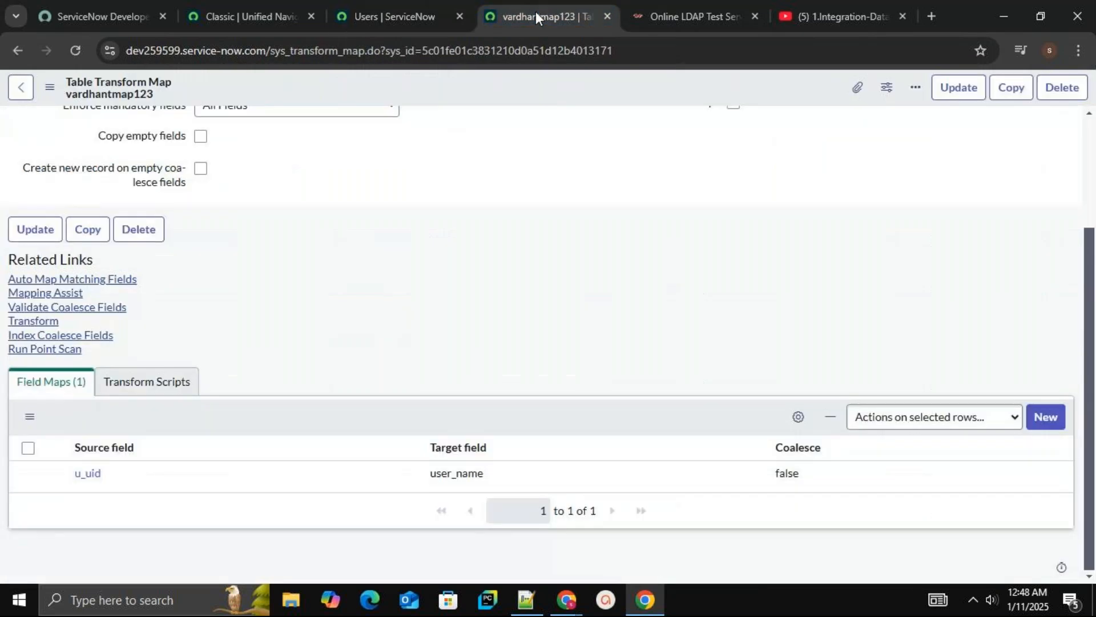
# Run the transform for the latest LDAP import set using the vardhantmap123 transform map
pyautogui.click(402, 12)
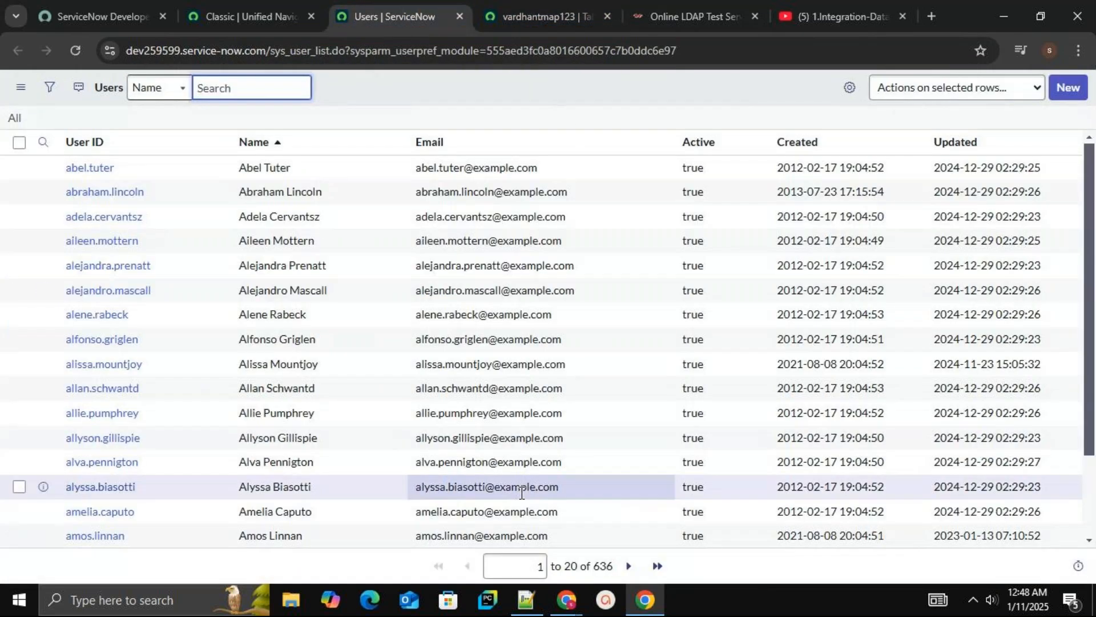
pyautogui.click(554, 8)
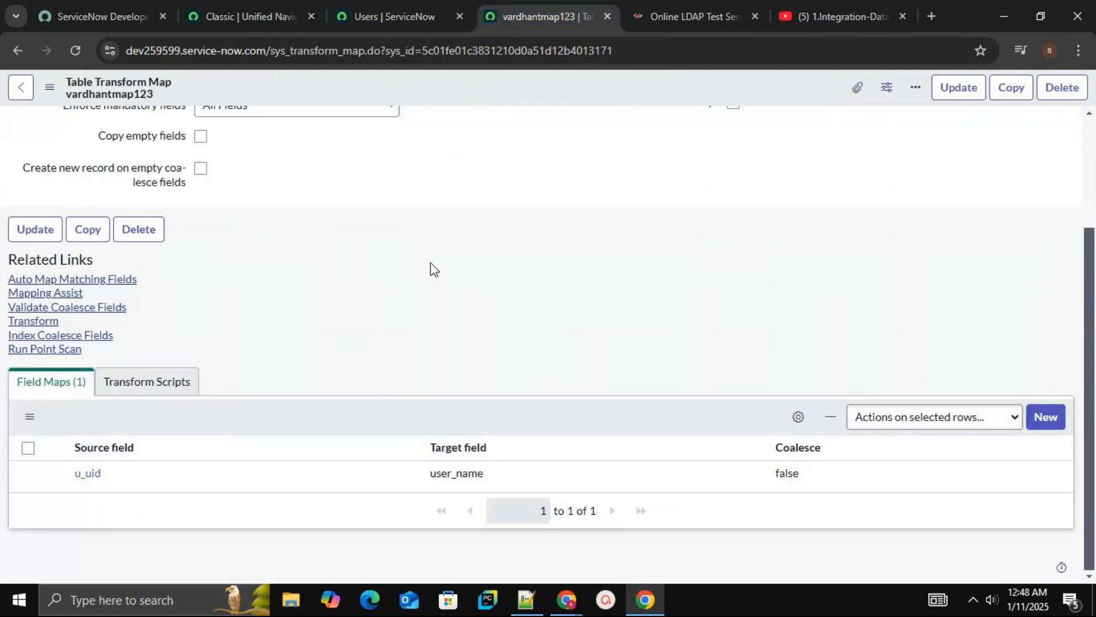
pyautogui.click(38, 326)
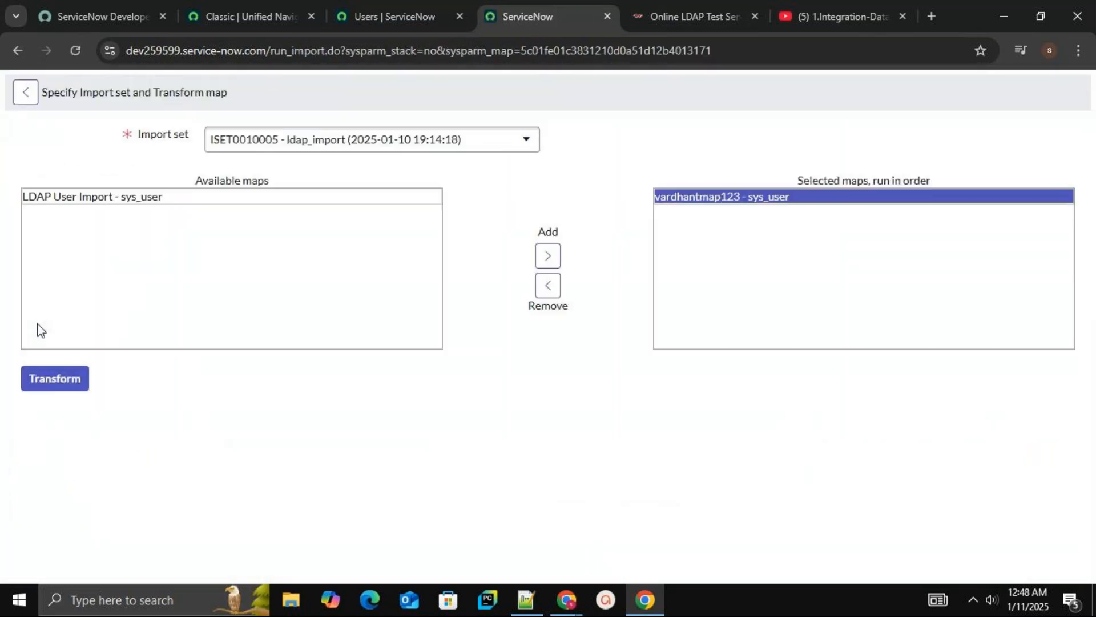
pyautogui.click(80, 385)
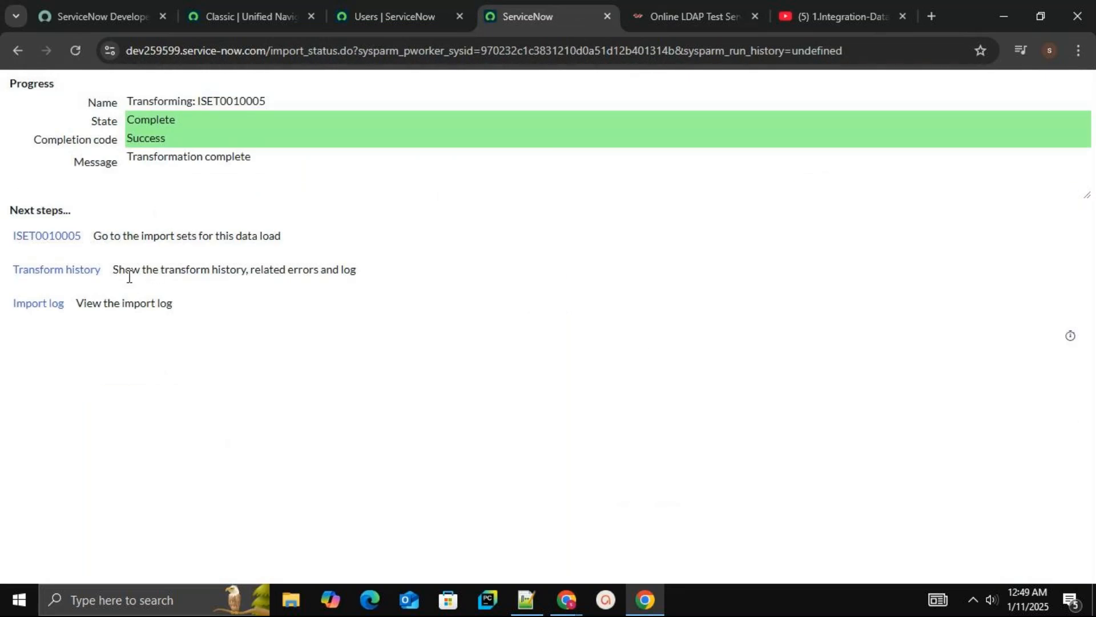
# Open the processed import set record and reload the Users list to check for the newly imported user
pyautogui.click(76, 238)
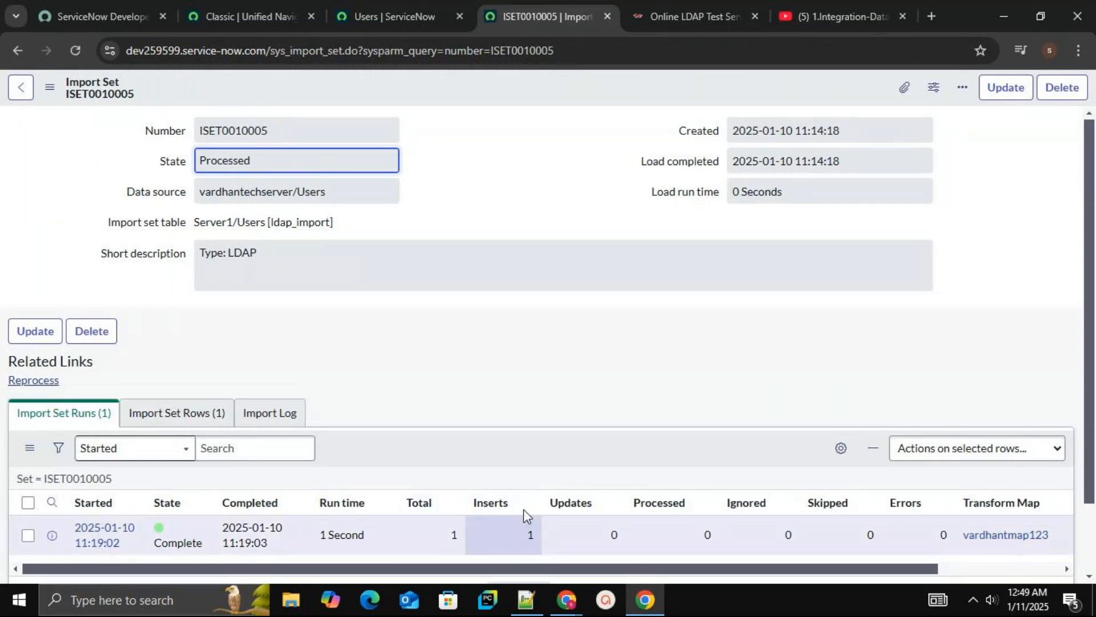
pyautogui.click(405, 8)
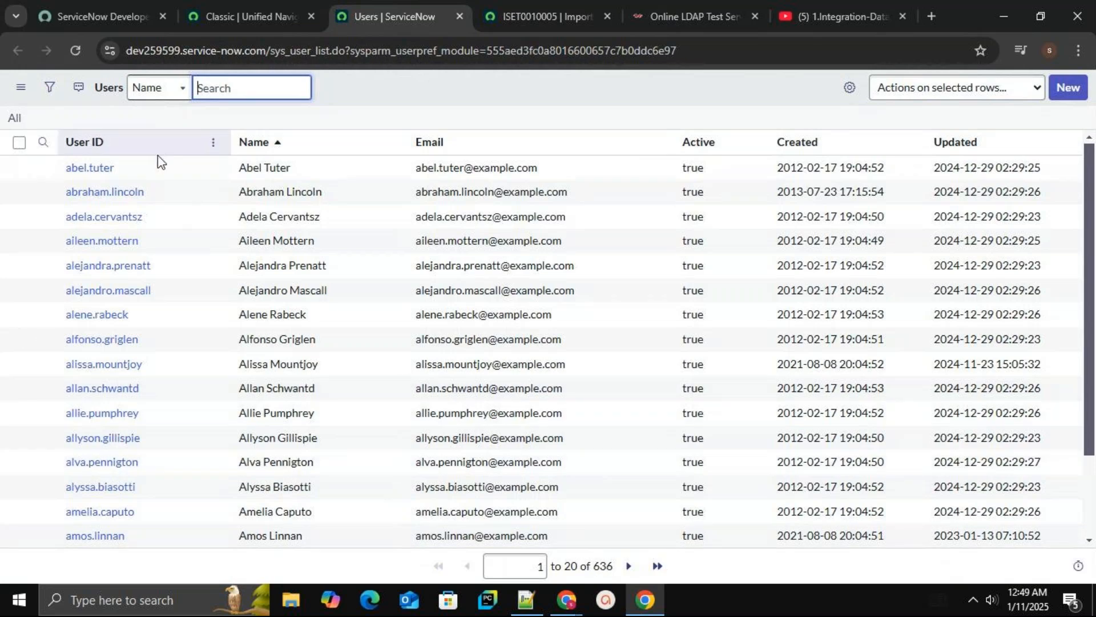
pyautogui.click(74, 52)
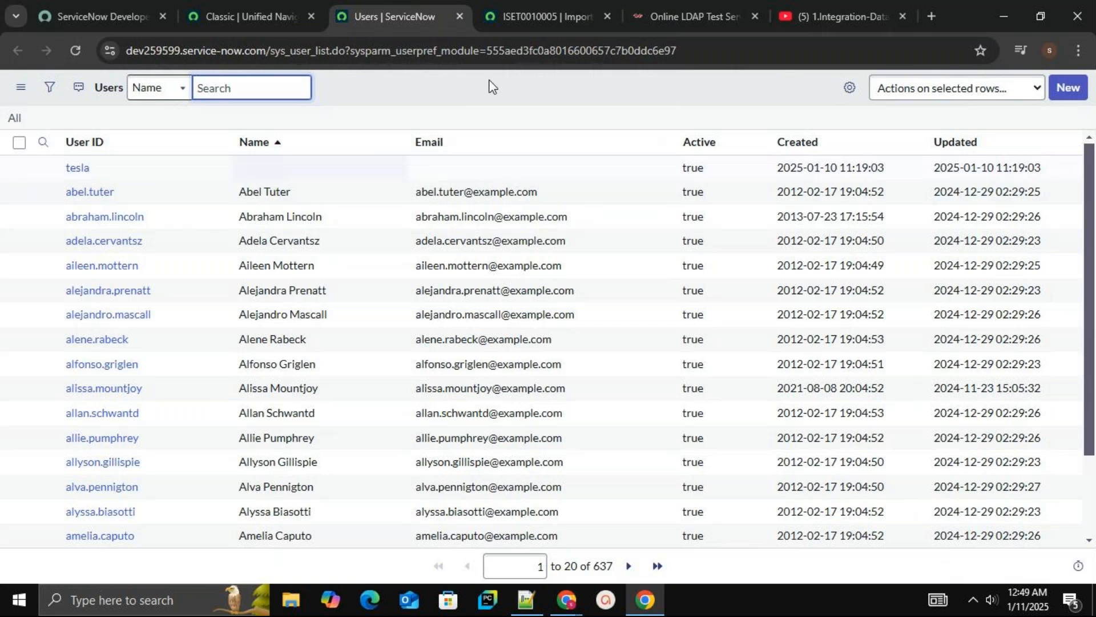
# Review the import set's rows, import log and import set runs
pyautogui.click(558, 10)
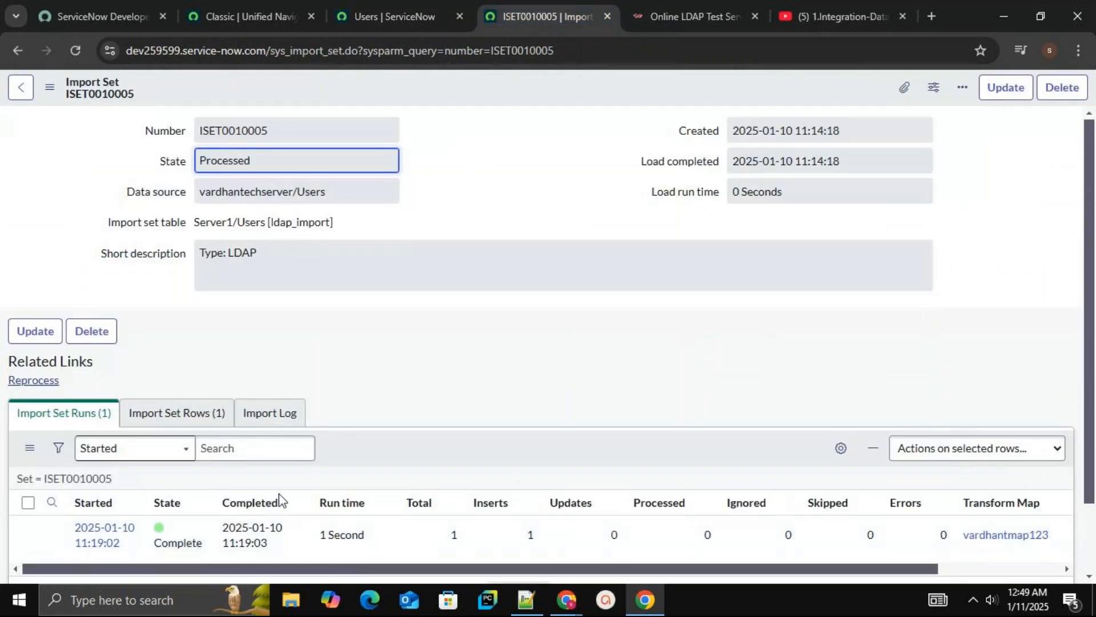
pyautogui.click(183, 415)
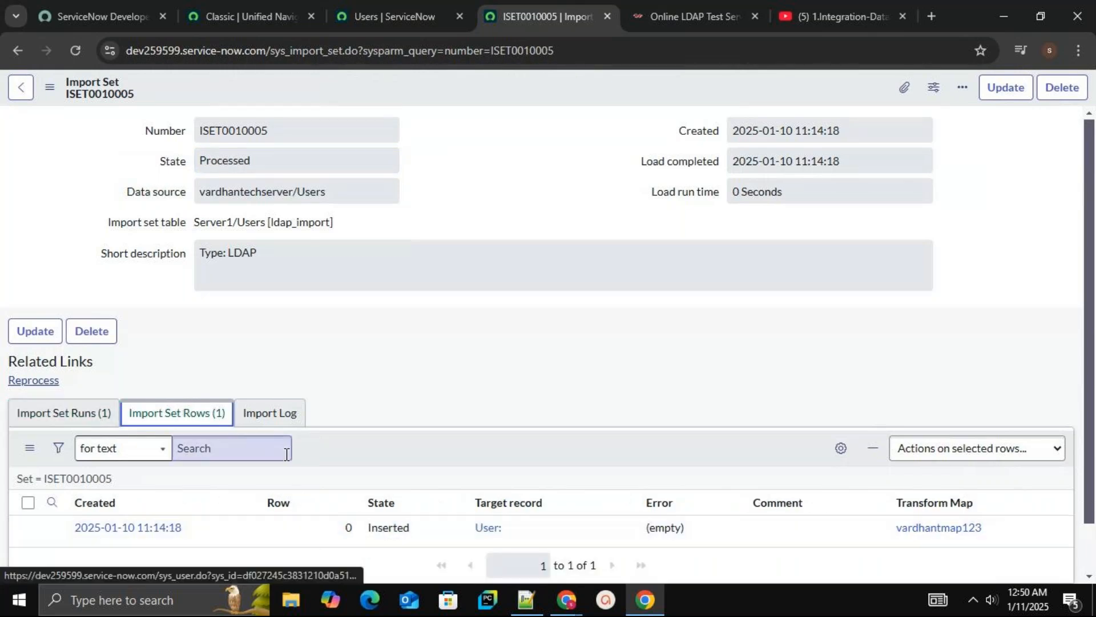
pyautogui.click(266, 424)
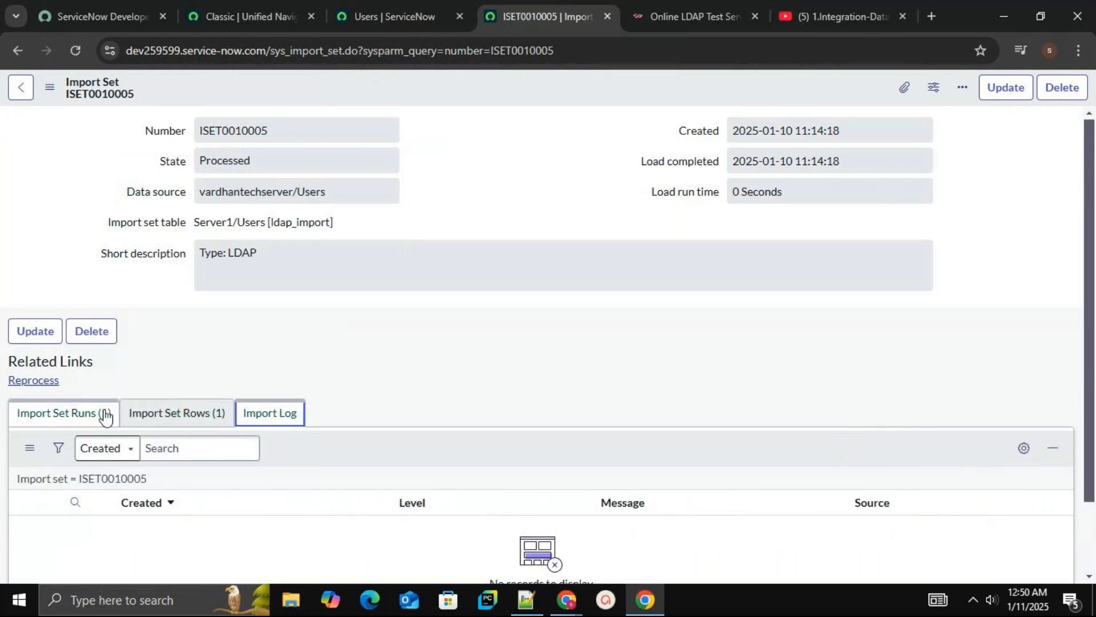
pyautogui.click(70, 416)
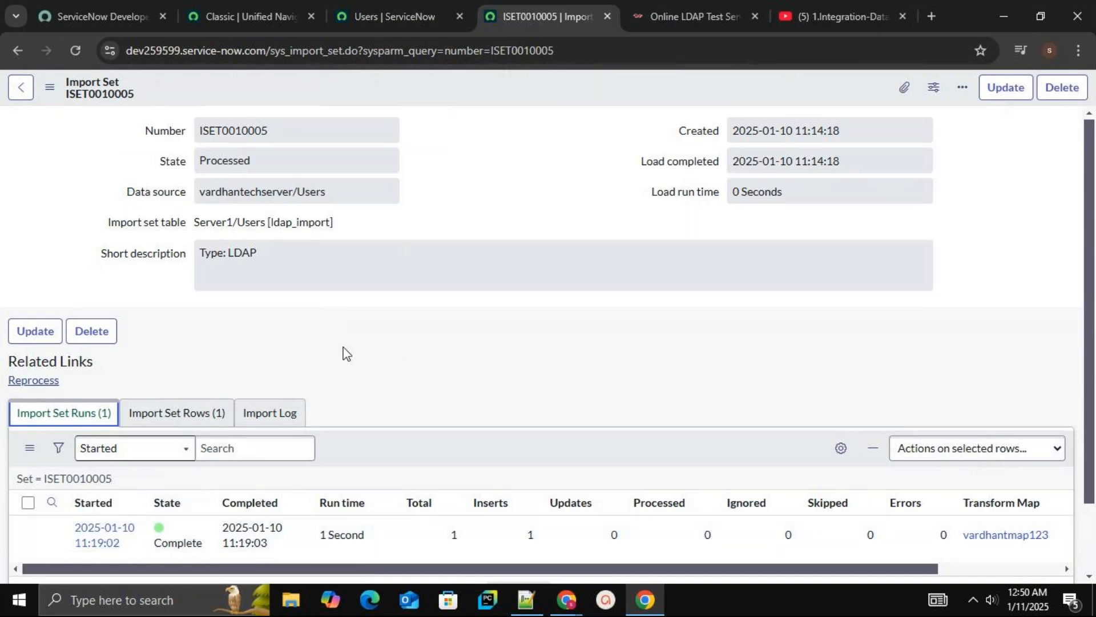
# Compare the imported tesla user in the Users list against the user list on the Online LDAP Test Server page
pyautogui.click(366, 16)
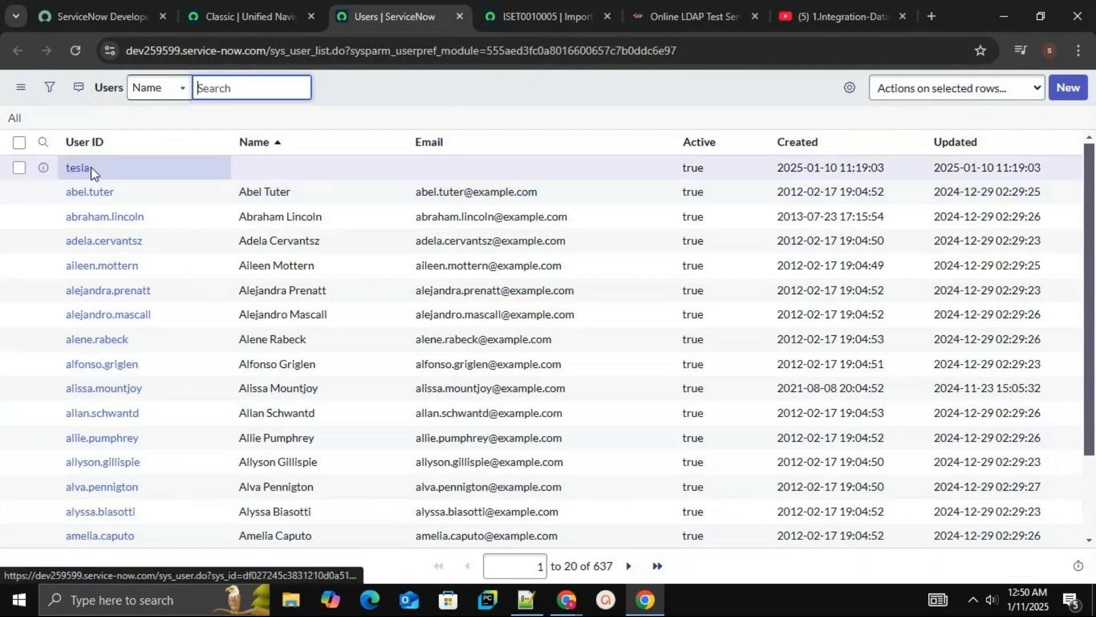
pyautogui.click(19, 167)
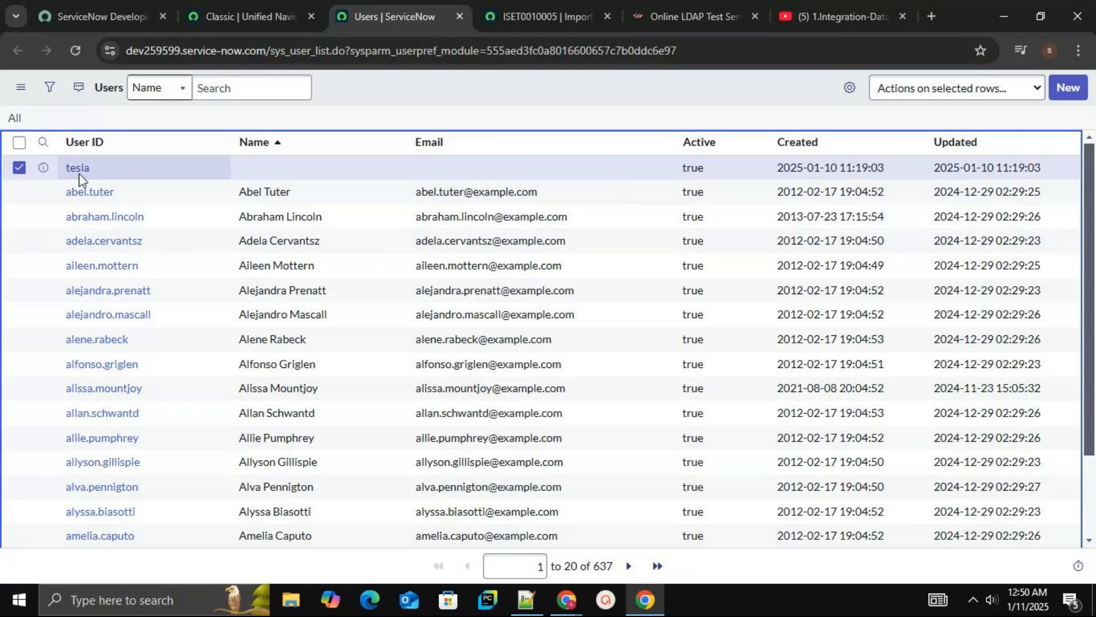
pyautogui.click(725, 15)
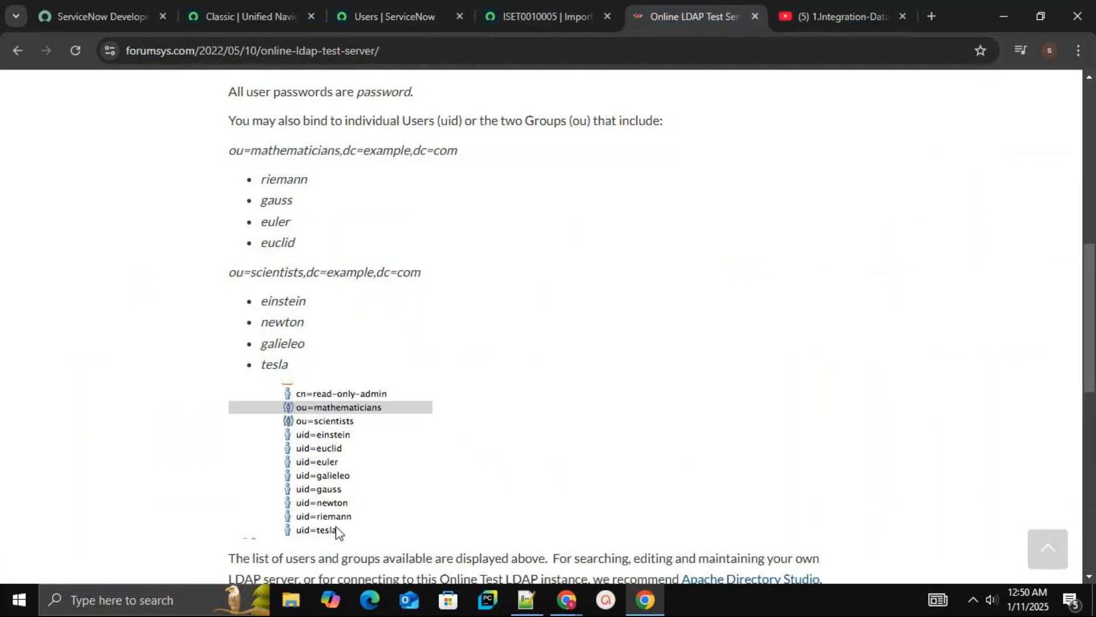
pyautogui.moveTo(1091, 335); pyautogui.dragTo(1051, 341)
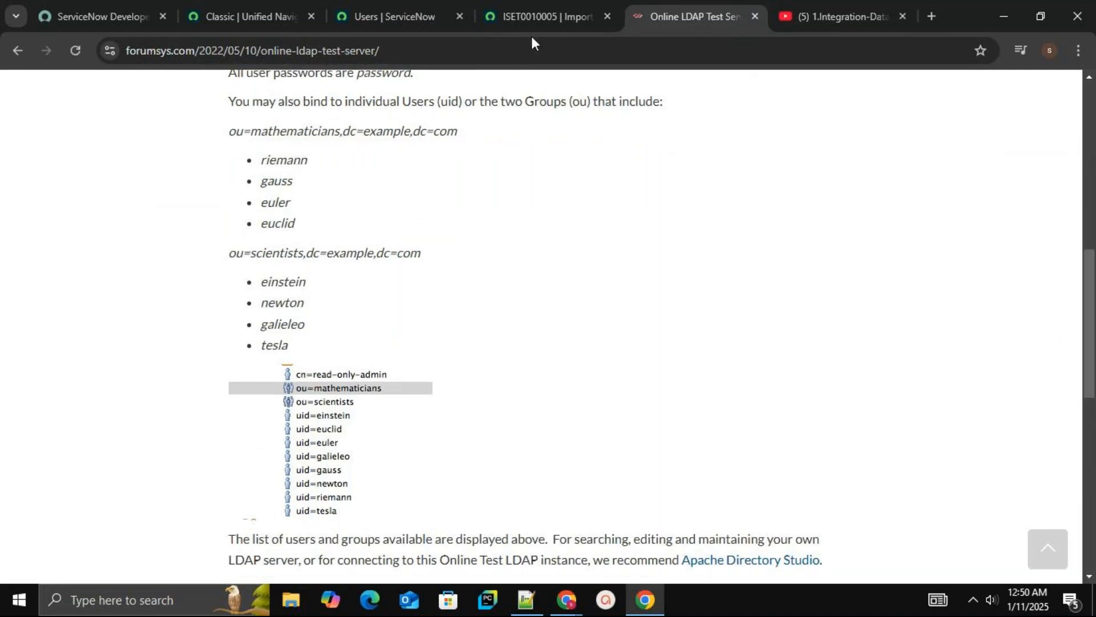
pyautogui.click(530, 9)
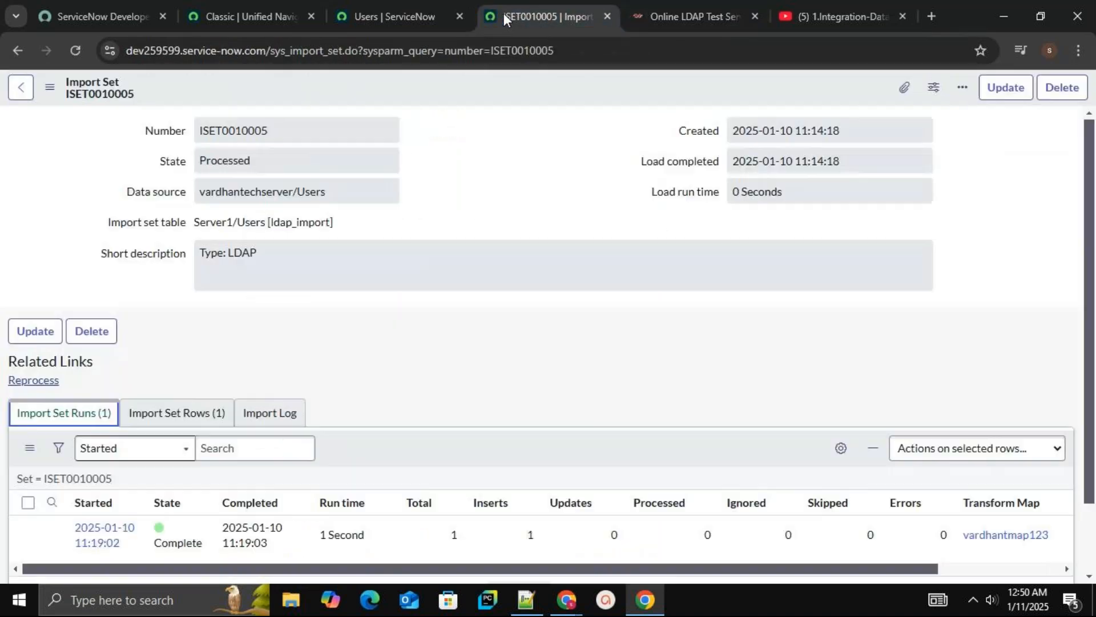
pyautogui.click(372, 20)
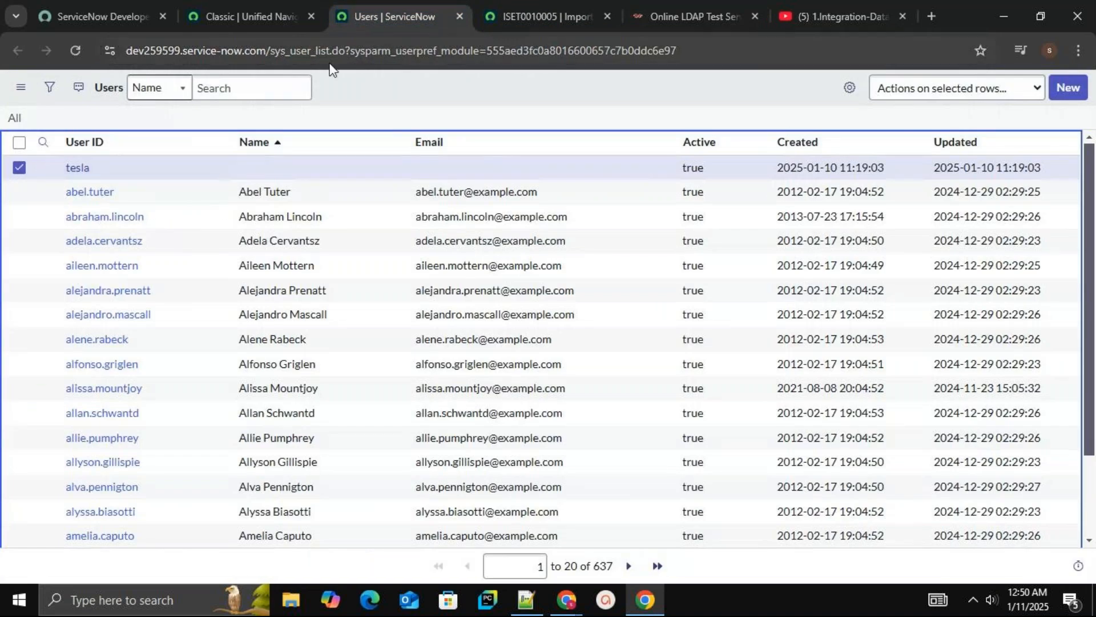
# Filter the navigator for groups and open User Administration Groups in a new tab
pyautogui.click(269, 16)
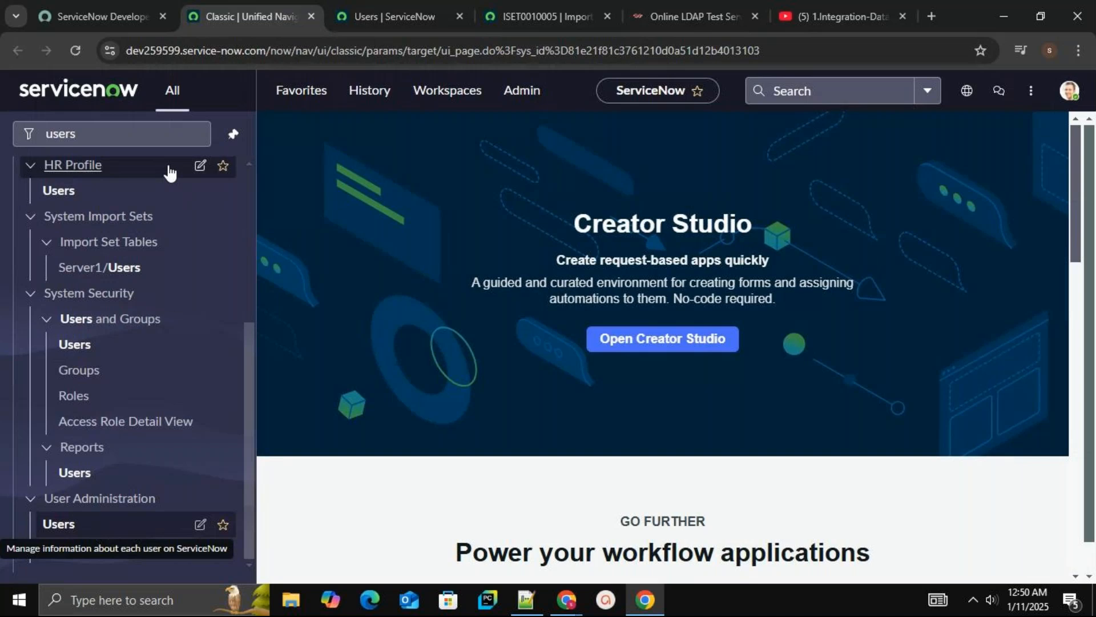
pyautogui.click(150, 135)
pyautogui.press('BackSpace')
pyautogui.press('BackSpace')
pyautogui.press('BackSpace')
pyautogui.press('BackSpace')
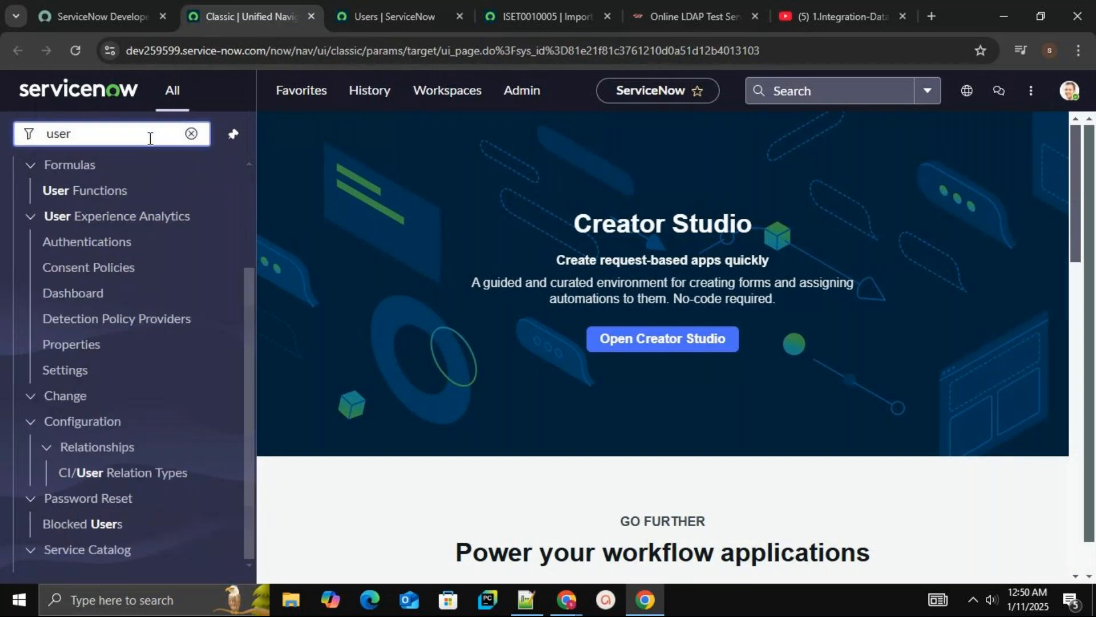
pyautogui.press('BackSpace')
pyautogui.write('gr')
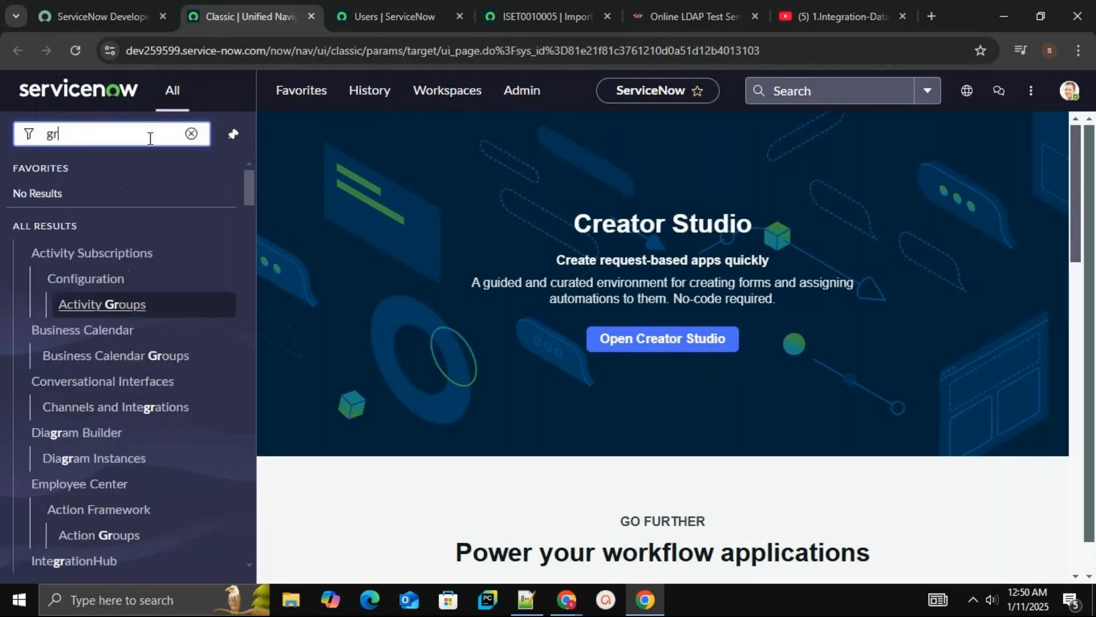
pyautogui.write('oups')
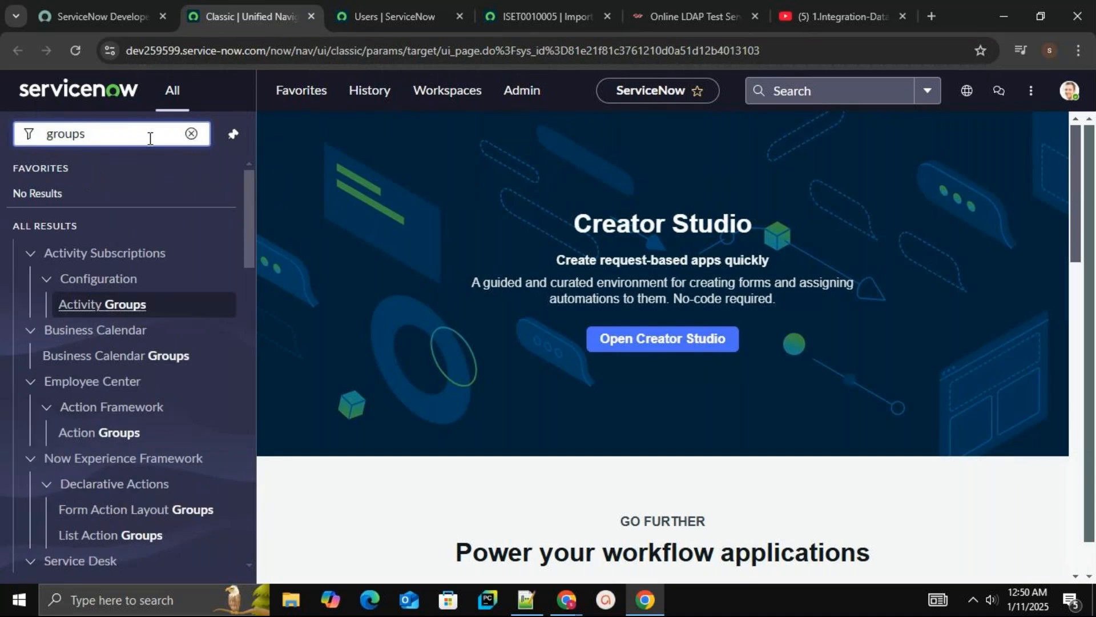
pyautogui.press('Return')
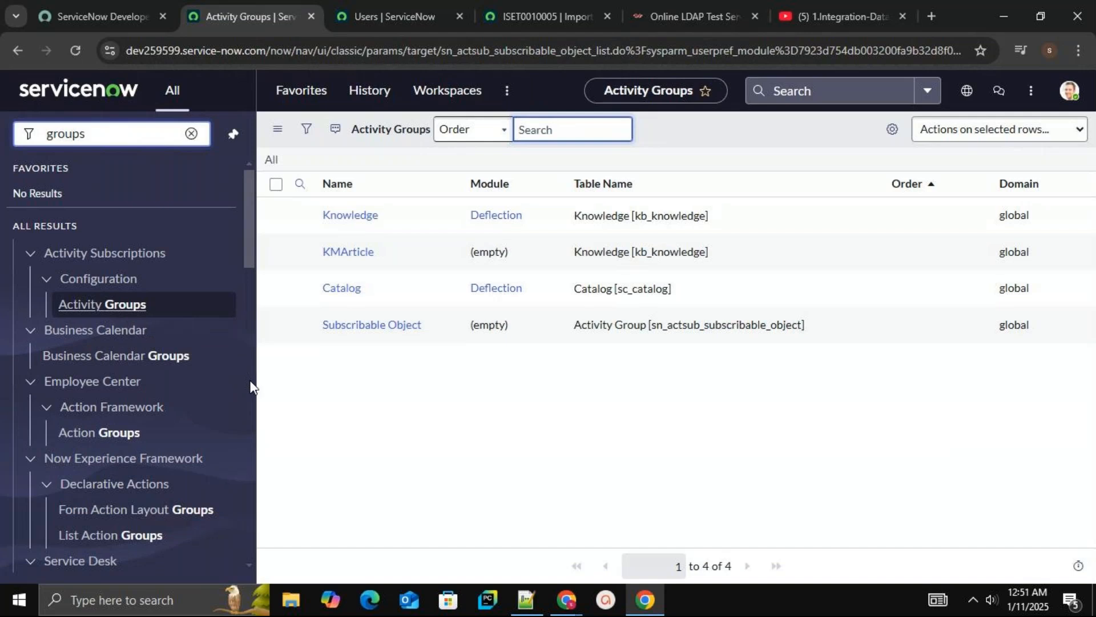
pyautogui.scroll(-10, 251, 386)
pyautogui.moveTo(252, 386); pyautogui.dragTo(245, 516)
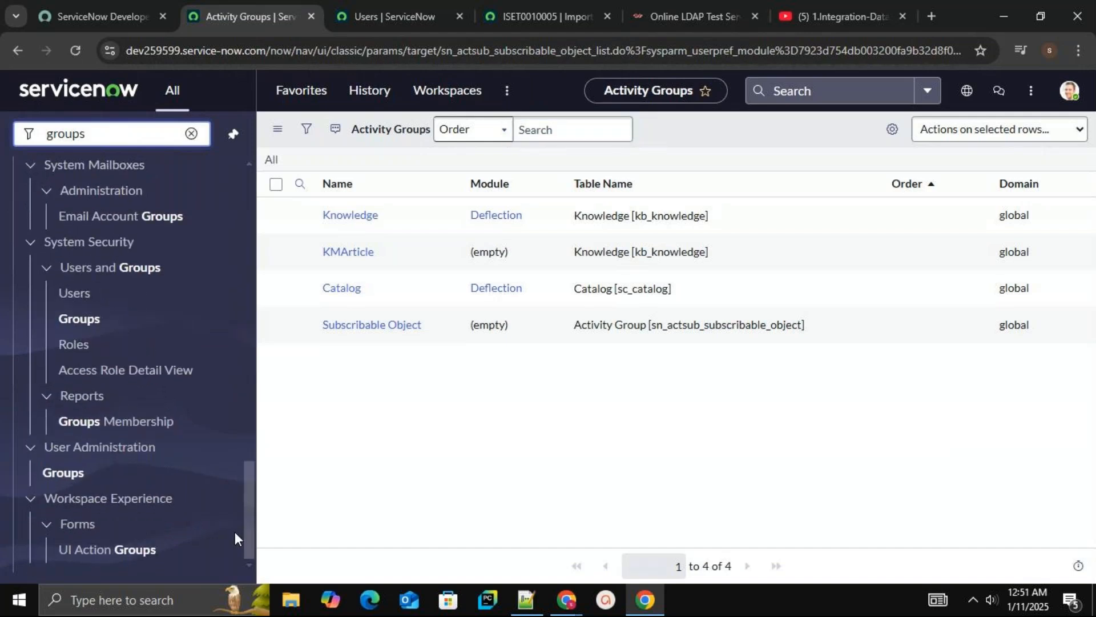
pyautogui.middleClick(78, 474)
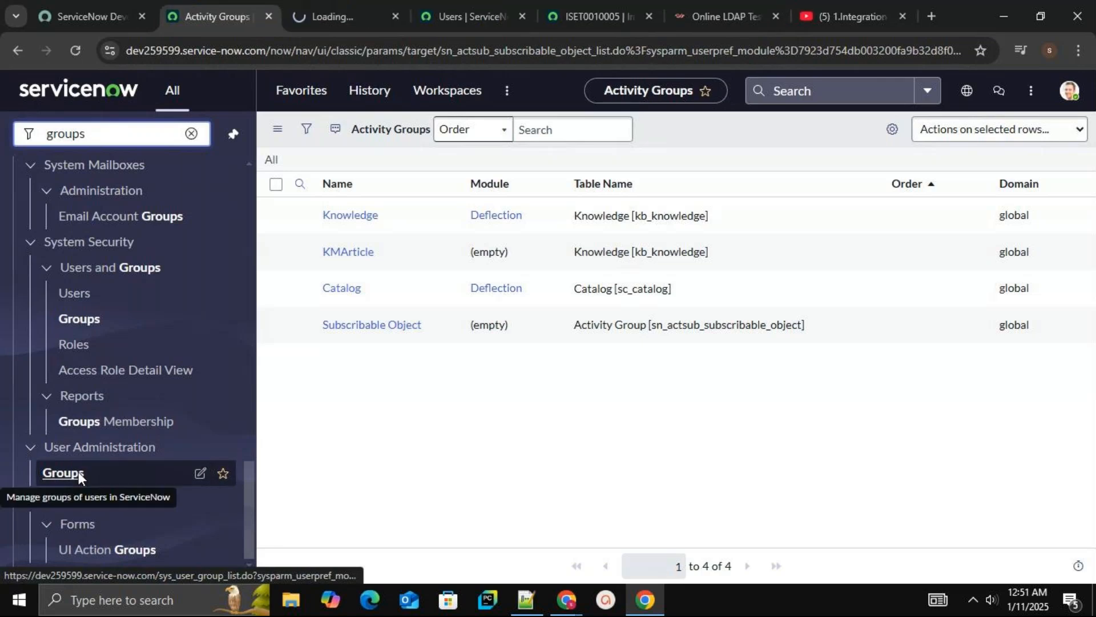
# Close the import set and Users tabs
pyautogui.click(492, 12)
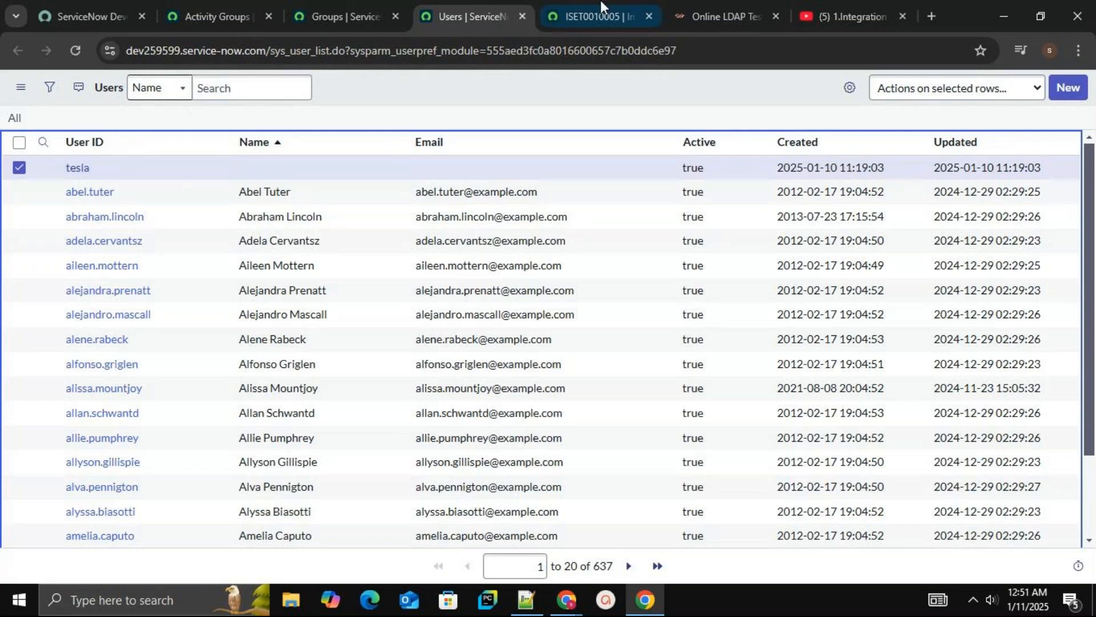
pyautogui.click(591, 11)
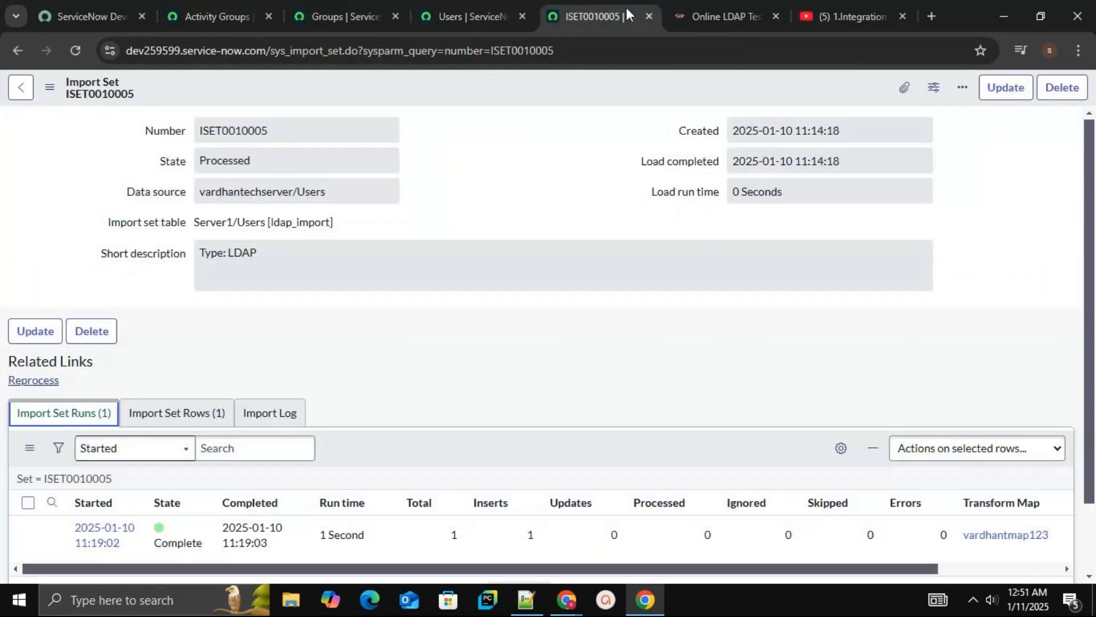
pyautogui.click(646, 14)
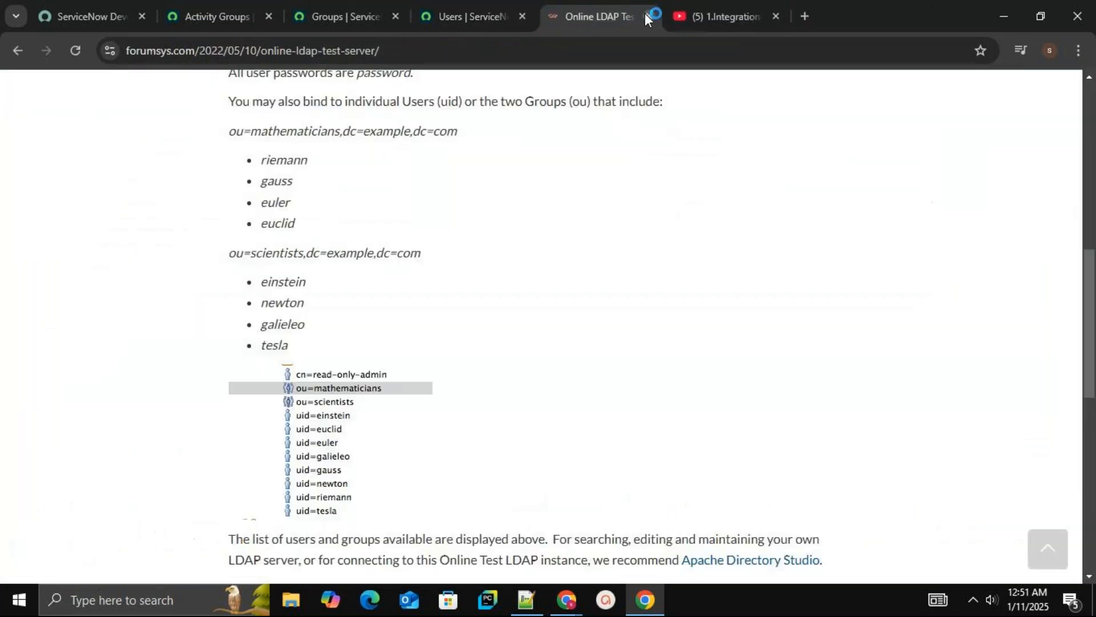
pyautogui.click(485, 18)
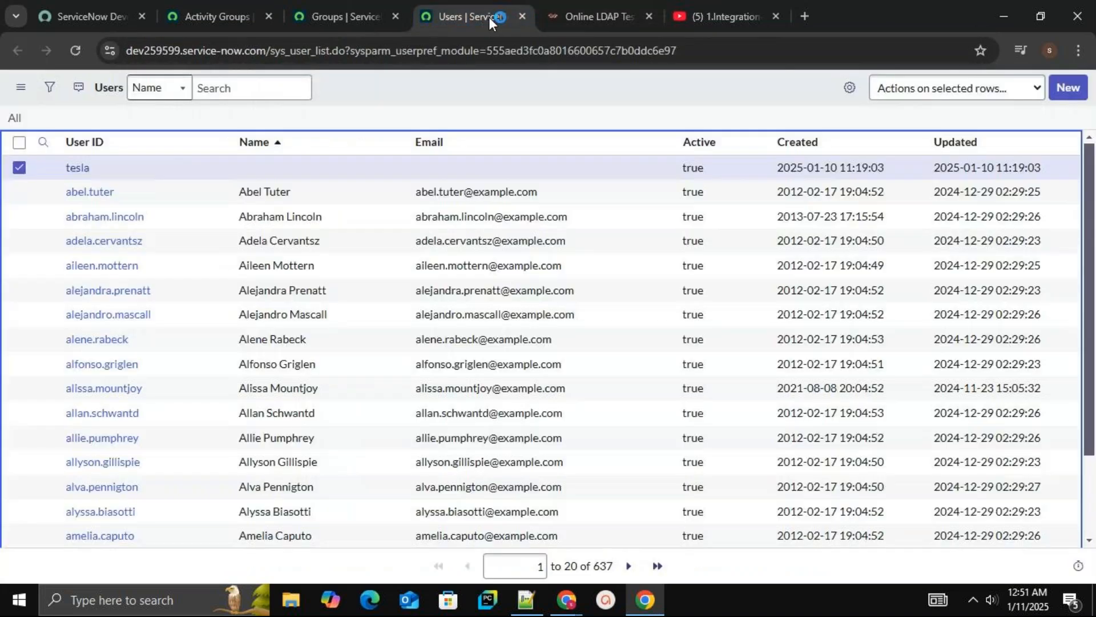
pyautogui.click(522, 16)
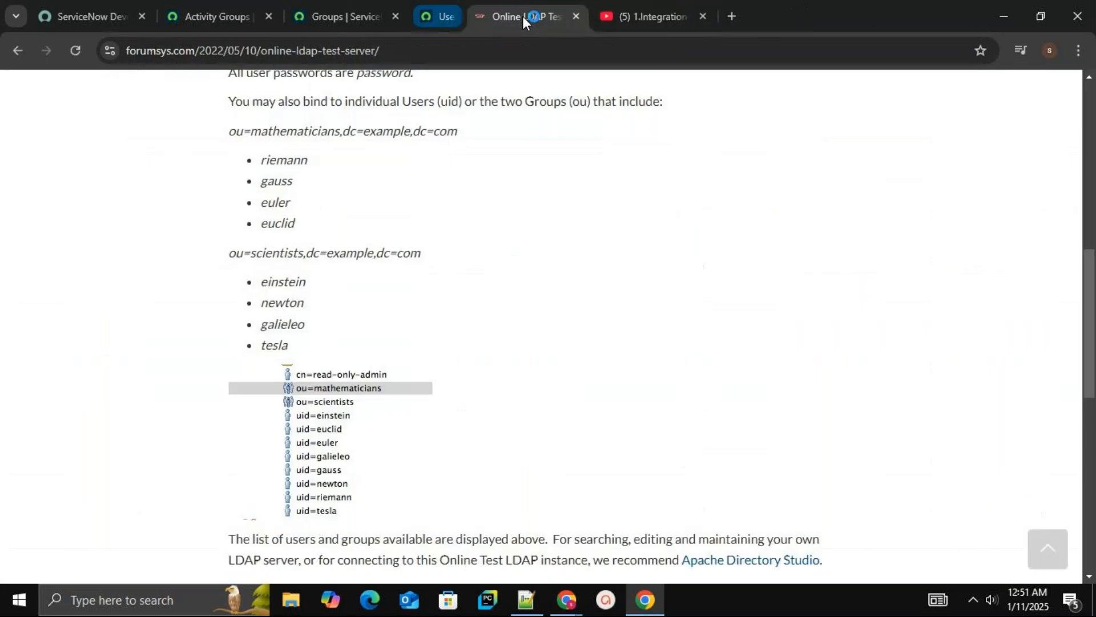
pyautogui.click(595, 16)
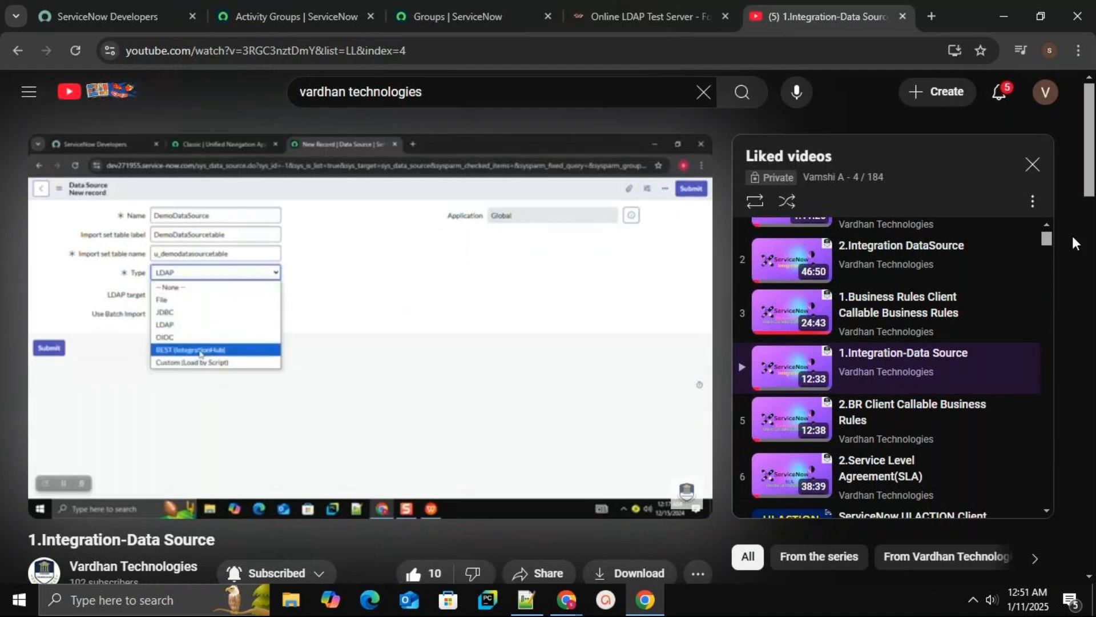
pyautogui.moveTo(1093, 191); pyautogui.dragTo(1092, 239)
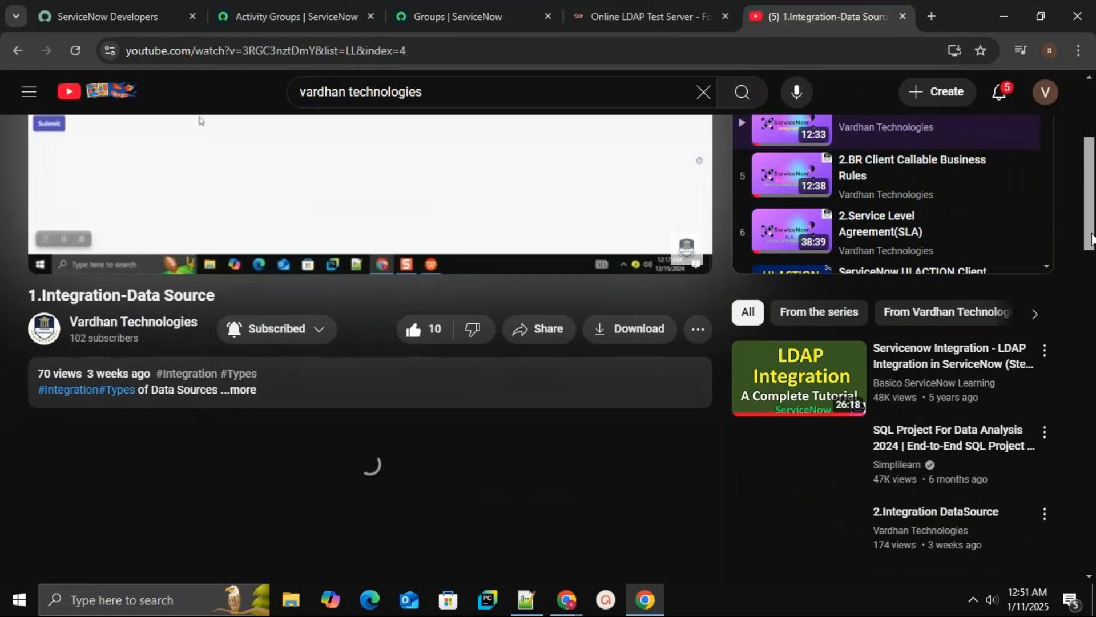
pyautogui.click(176, 324)
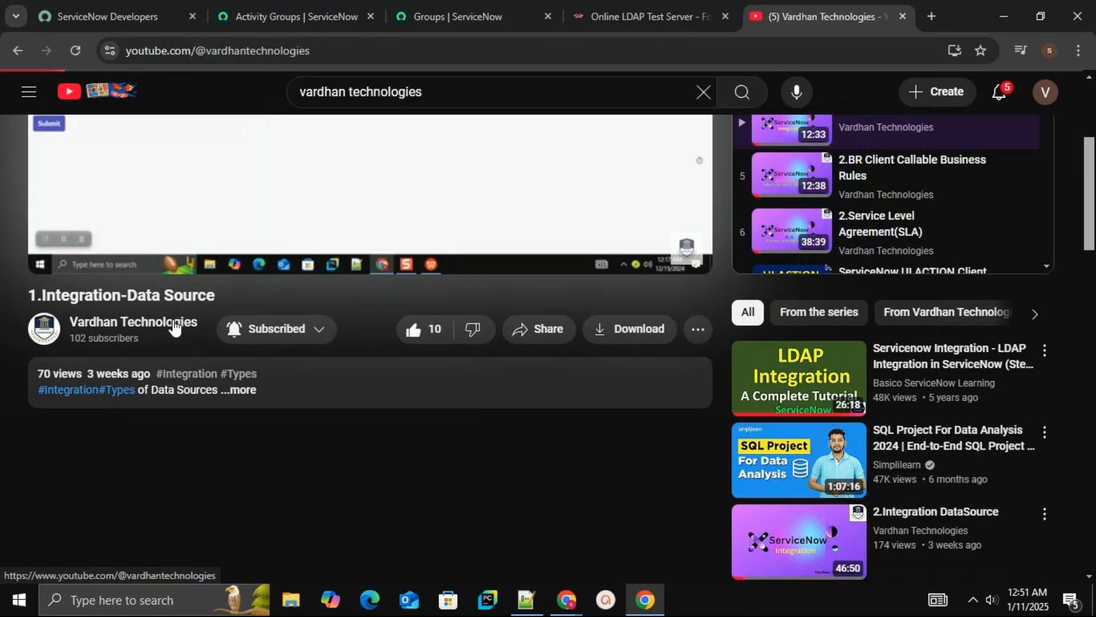
pyautogui.click(174, 323)
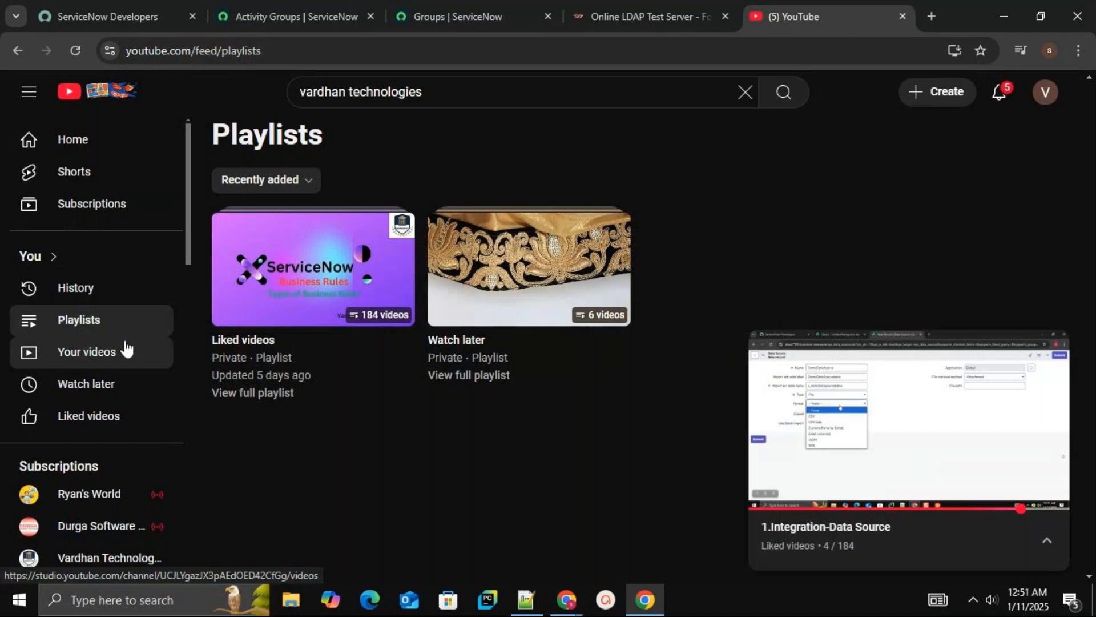
pyautogui.click(111, 153)
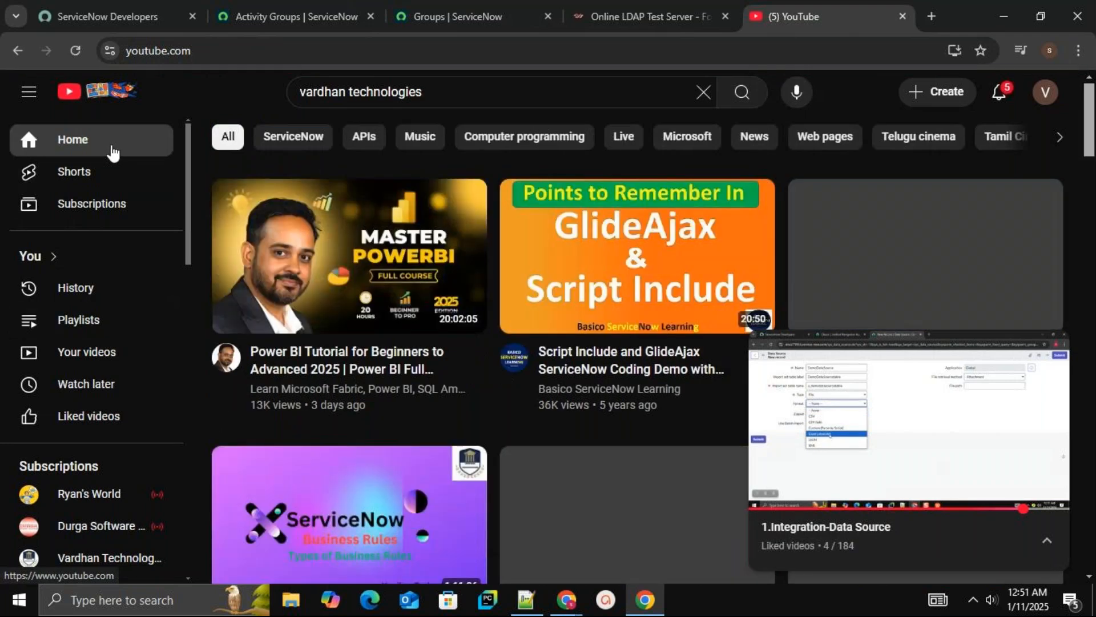
pyautogui.click(93, 320)
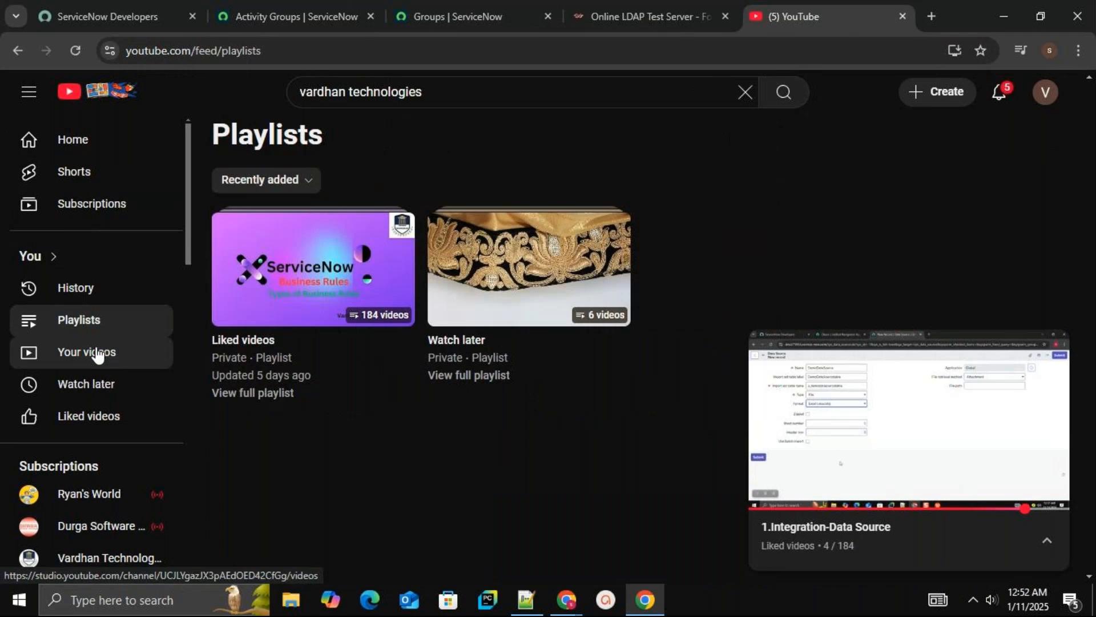
pyautogui.click(353, 259)
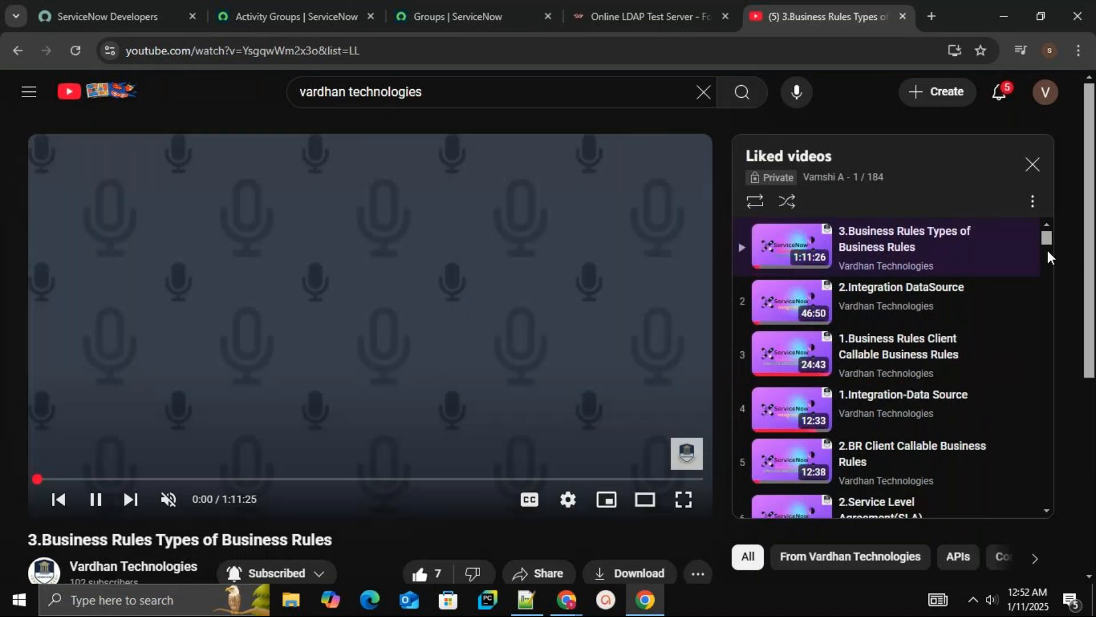
pyautogui.click(1048, 253)
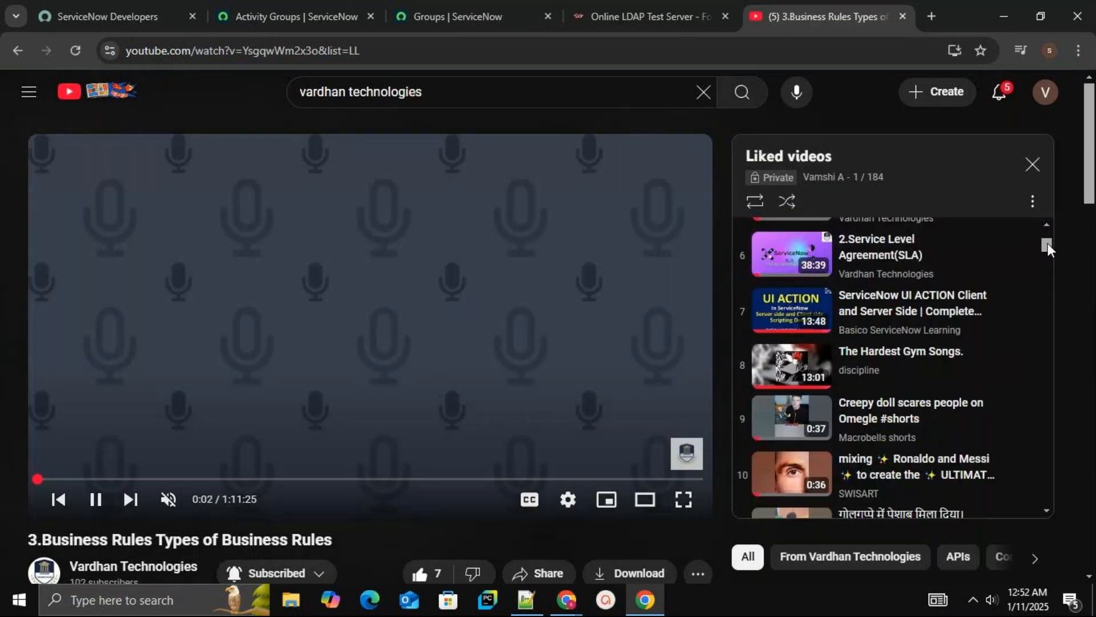
pyautogui.moveTo(1091, 194)
pyautogui.mouseDown()
pyautogui.moveTo(1091, 227)
pyautogui.moveTo(1094, 178)
pyautogui.mouseUp()
pyautogui.moveTo(1049, 244)
pyautogui.mouseDown()
pyautogui.moveTo(1050, 231)
pyautogui.moveTo(1051, 259)
pyautogui.mouseUp()
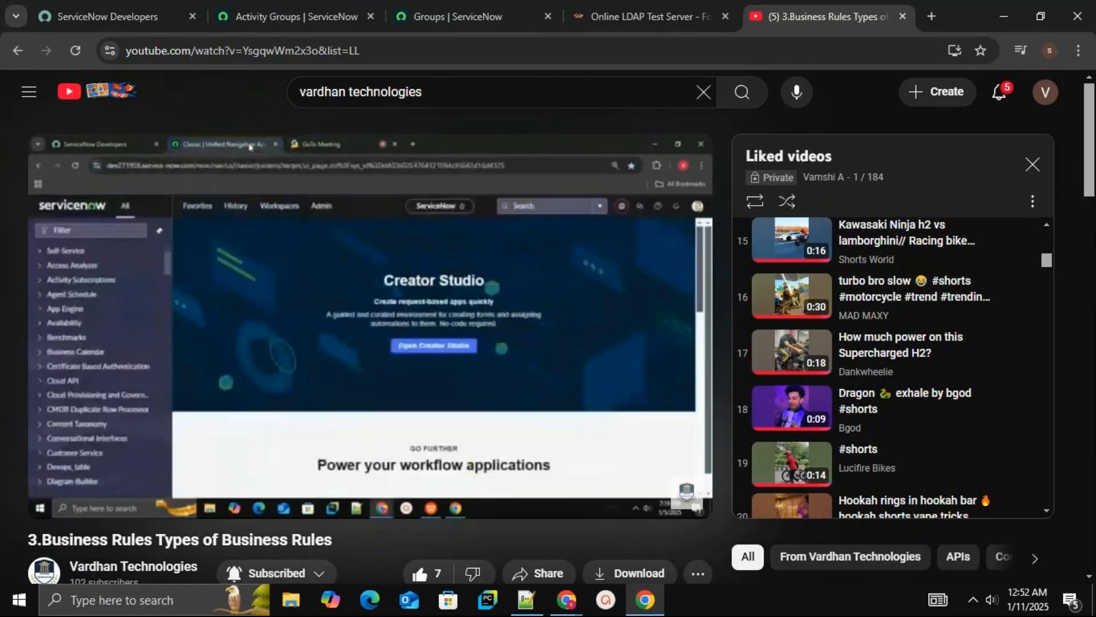
pyautogui.moveTo(1092, 126); pyautogui.dragTo(1074, 108)
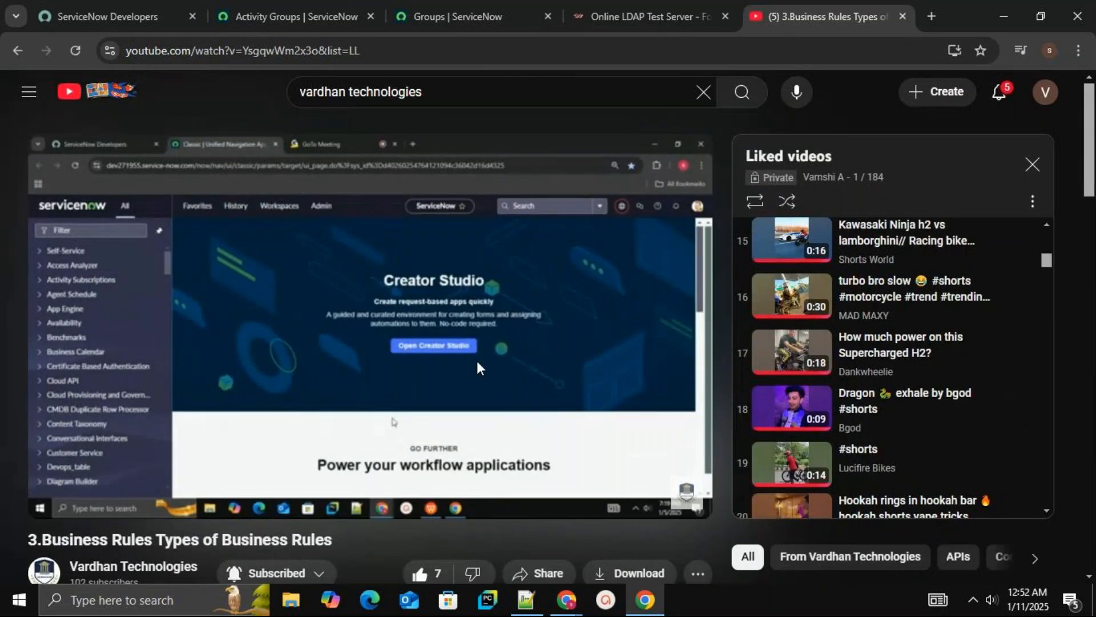
pyautogui.scroll(1, 1048, 243)
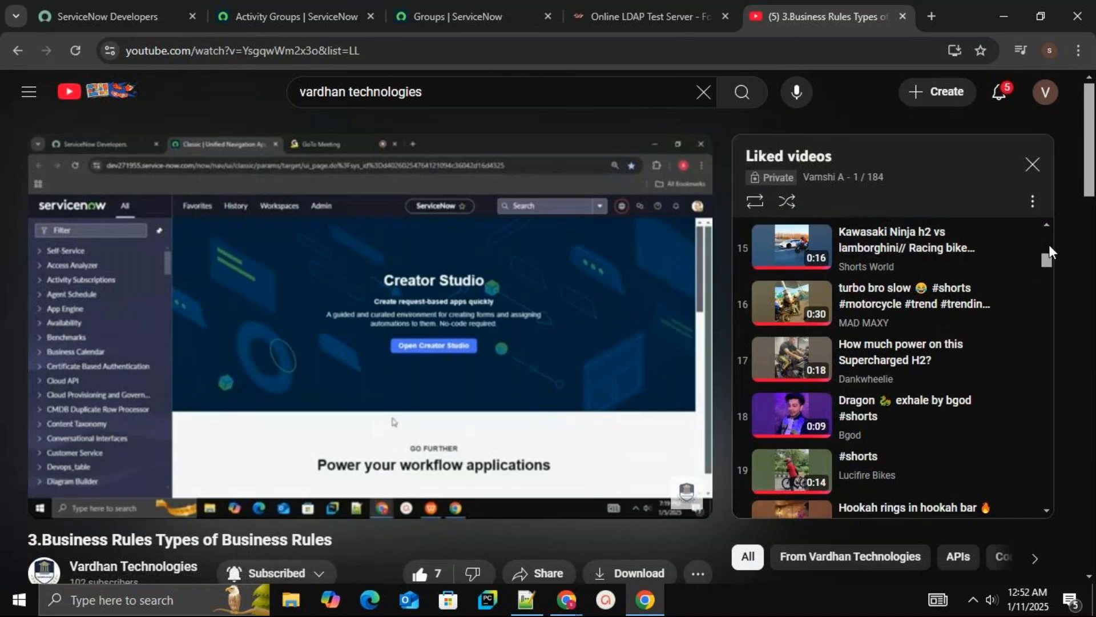
pyautogui.scroll(4, 1050, 245)
pyautogui.scroll(4, 1050, 245)
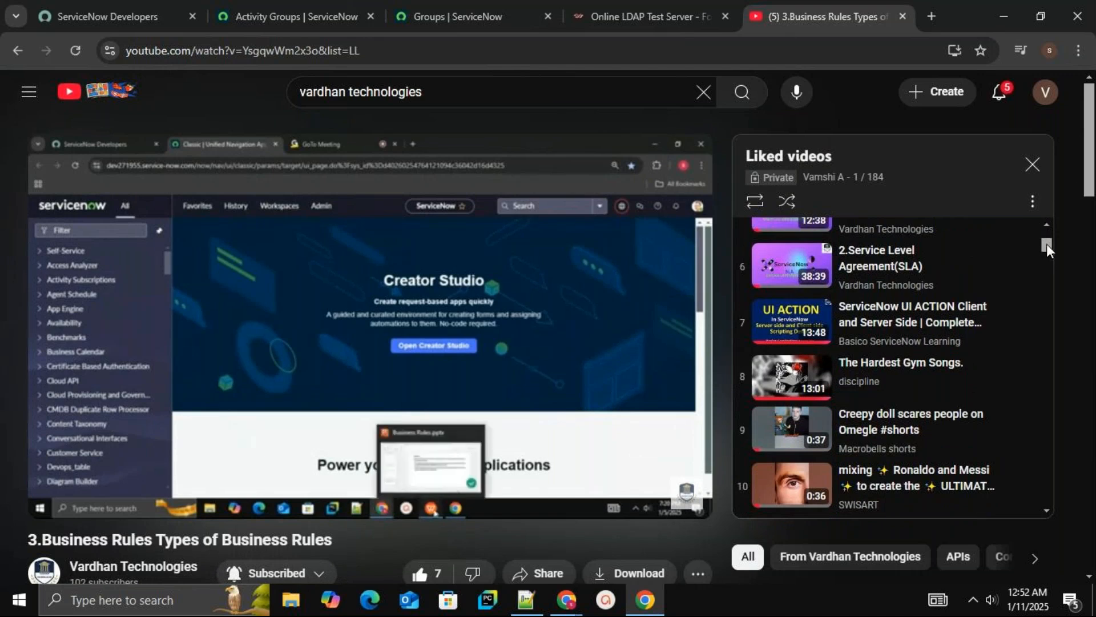
pyautogui.moveTo(1047, 244); pyautogui.dragTo(1047, 224)
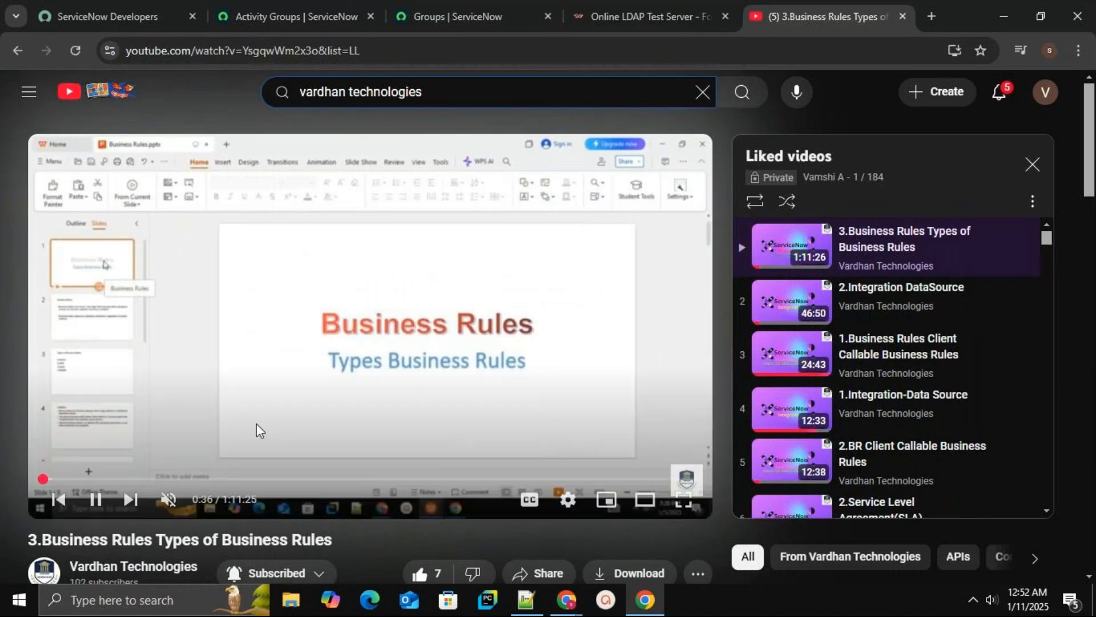
pyautogui.click(122, 556)
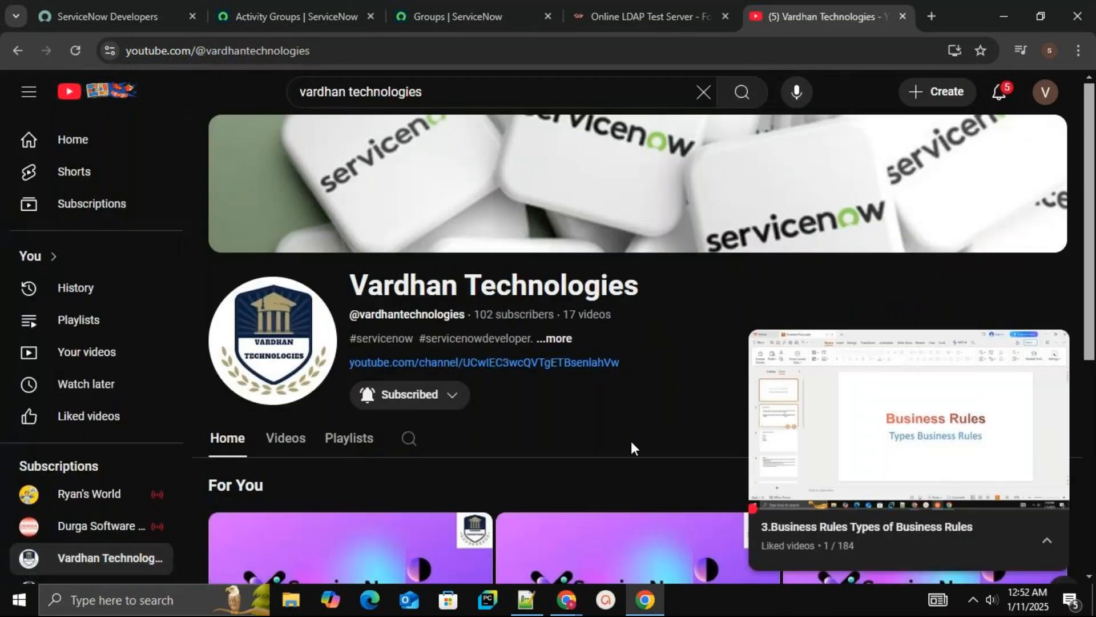
pyautogui.click(365, 437)
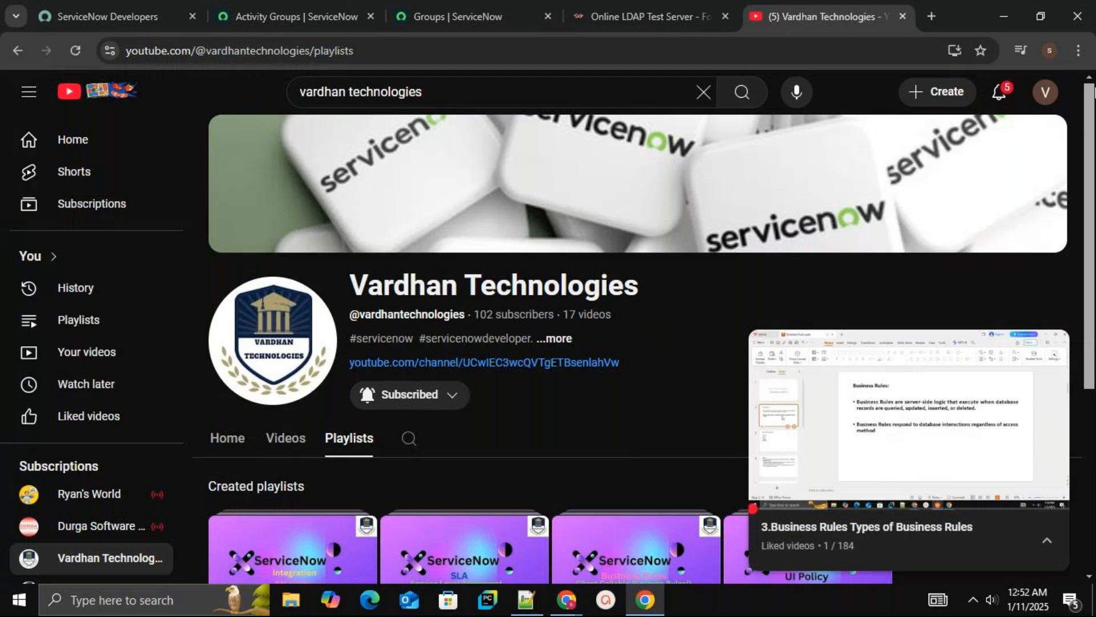
pyautogui.scroll(-3, 1037, 325)
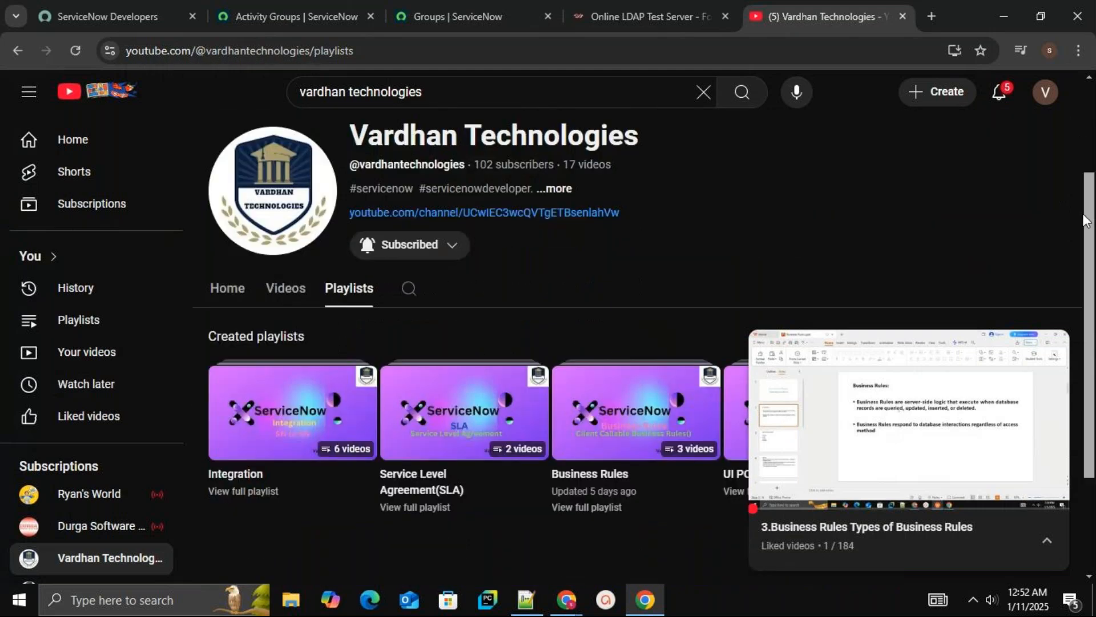
pyautogui.click(1056, 342)
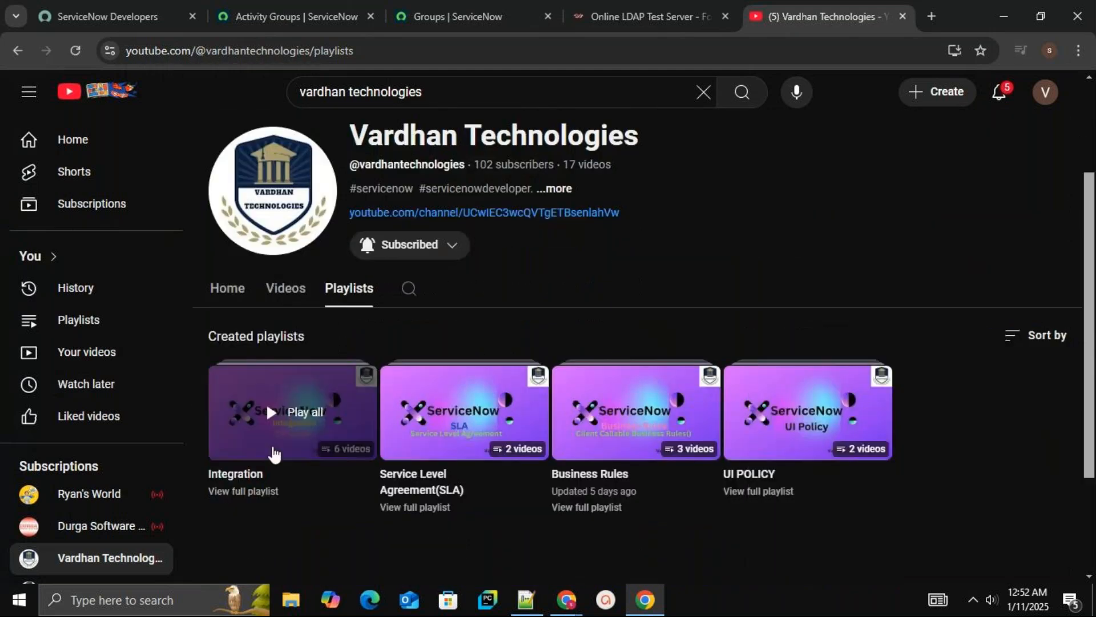
pyautogui.click(320, 445)
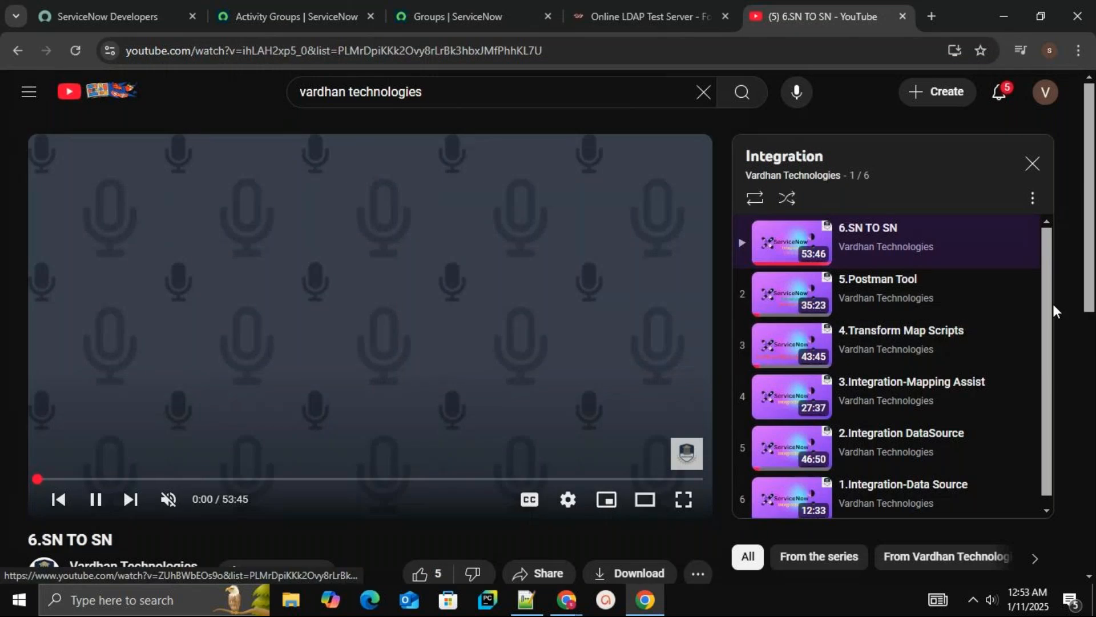
pyautogui.scroll(-1, 1046, 297)
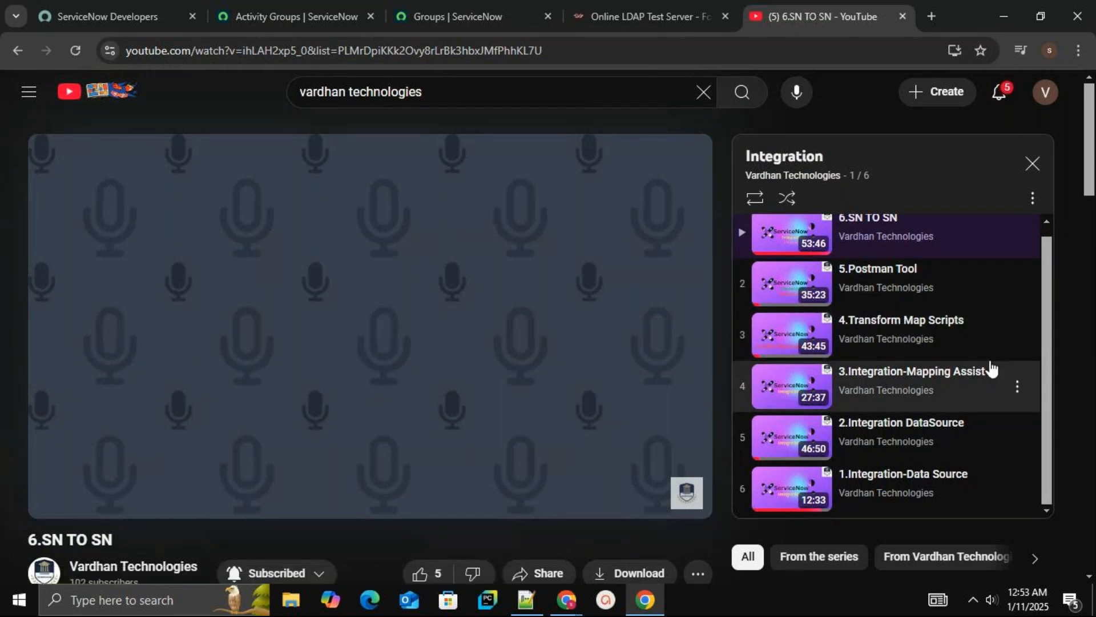
pyautogui.moveTo(1044, 284); pyautogui.dragTo(1045, 244)
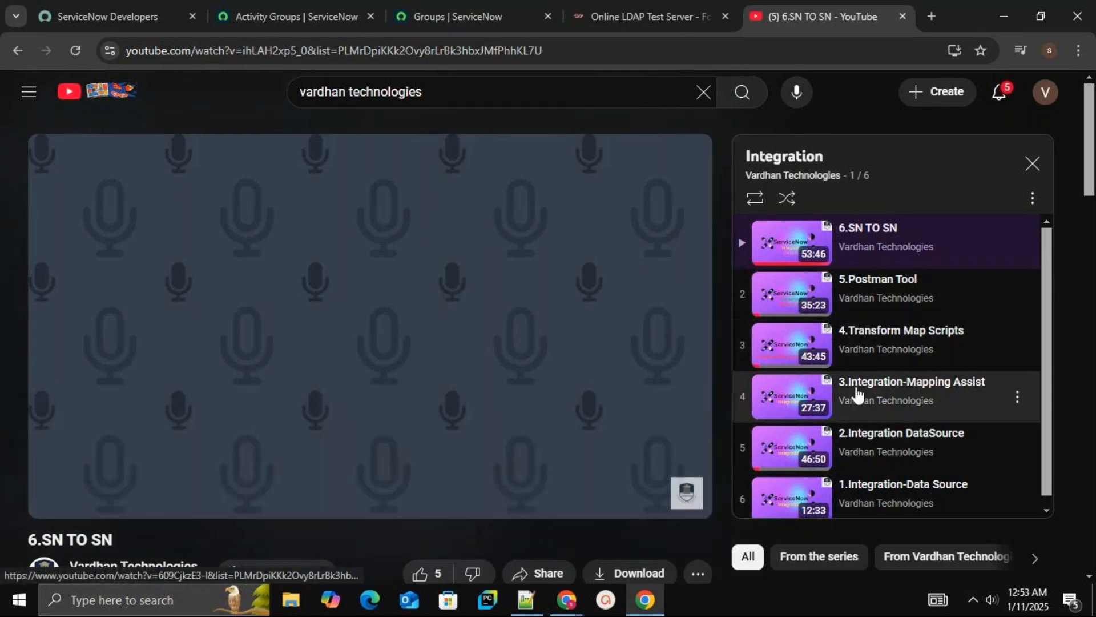
# Close the Activity Groups tab
pyautogui.click(469, 17)
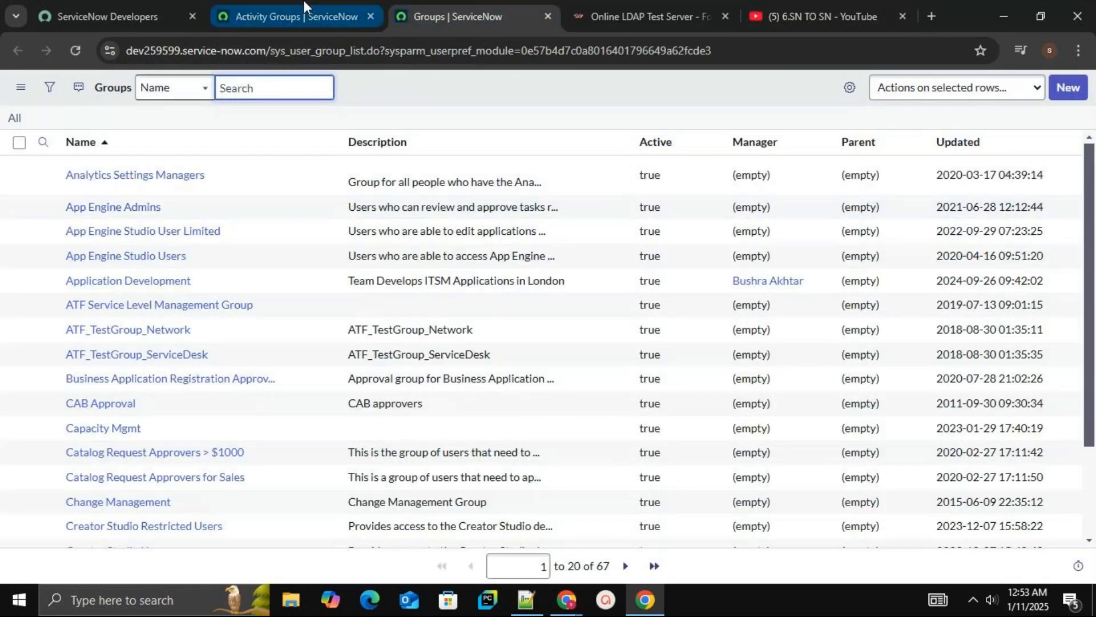
pyautogui.click(303, 16)
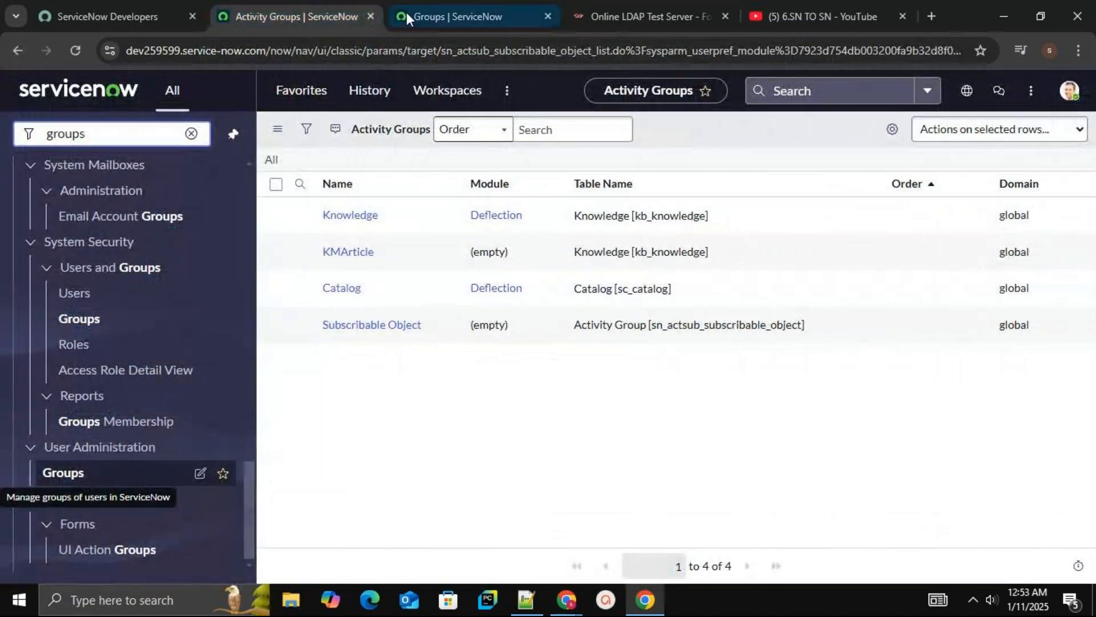
pyautogui.hotkey('ctrl', 'w')
pyautogui.click(441, 18)
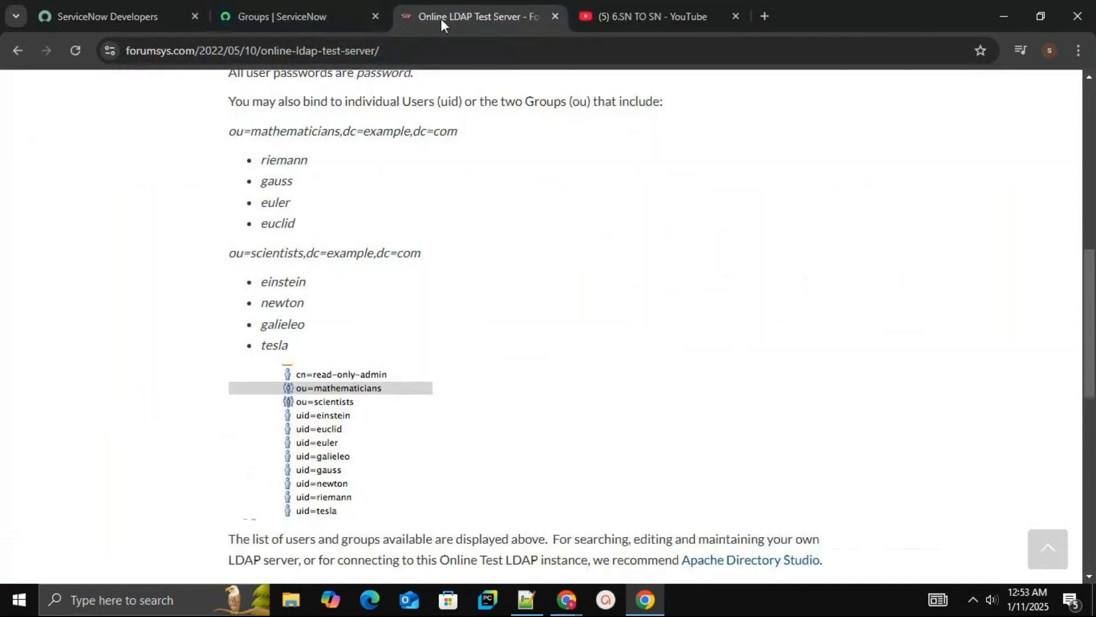
pyautogui.click(369, 25)
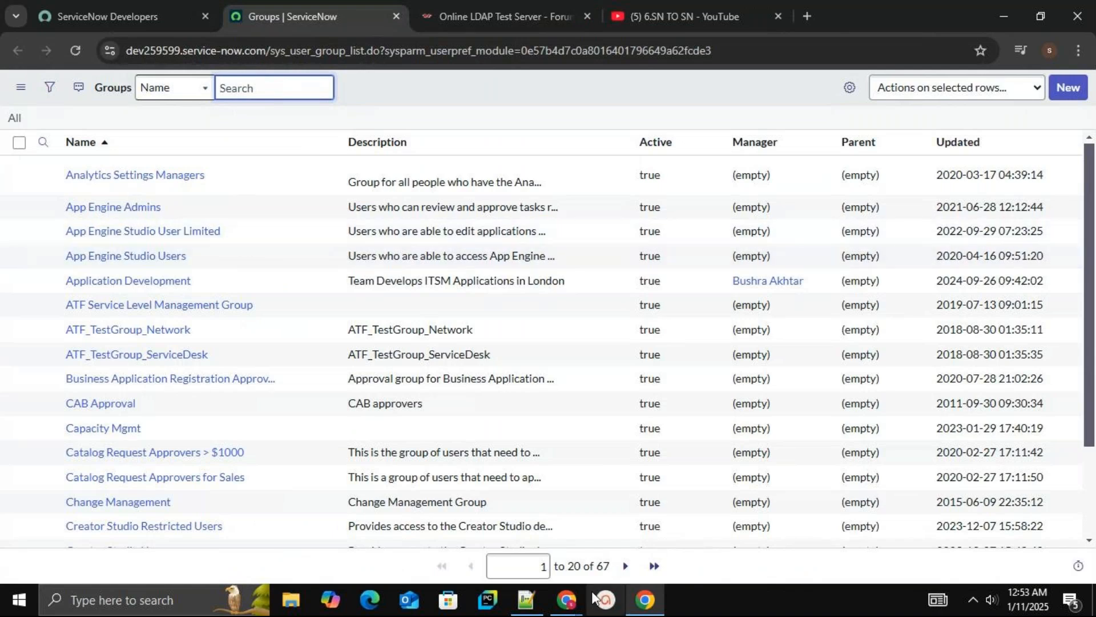
pyautogui.click(482, 9)
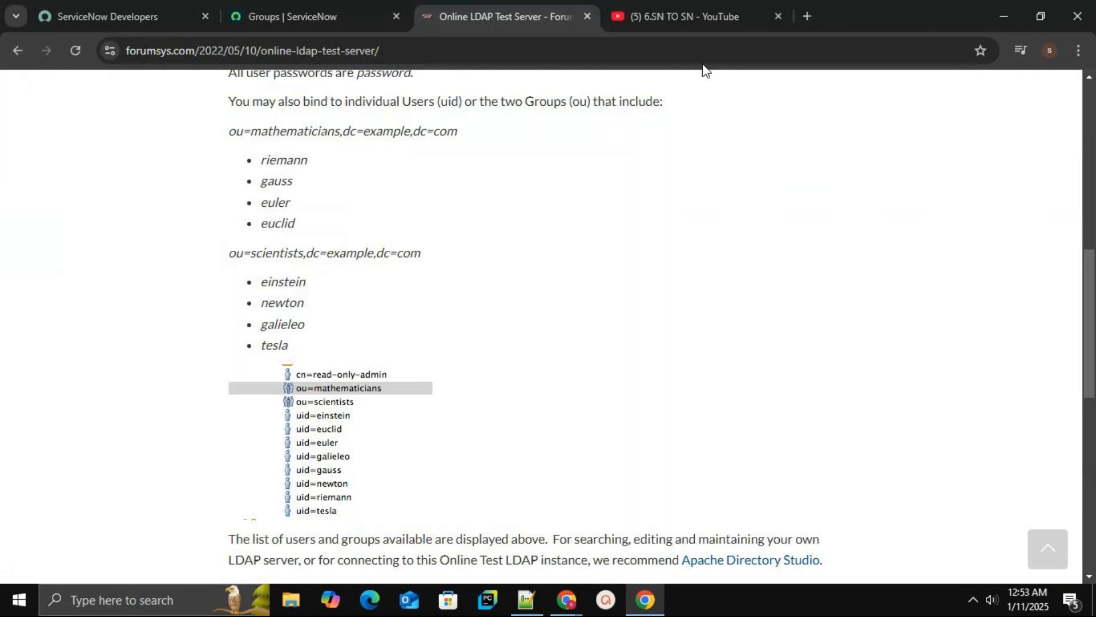
pyautogui.click(317, 8)
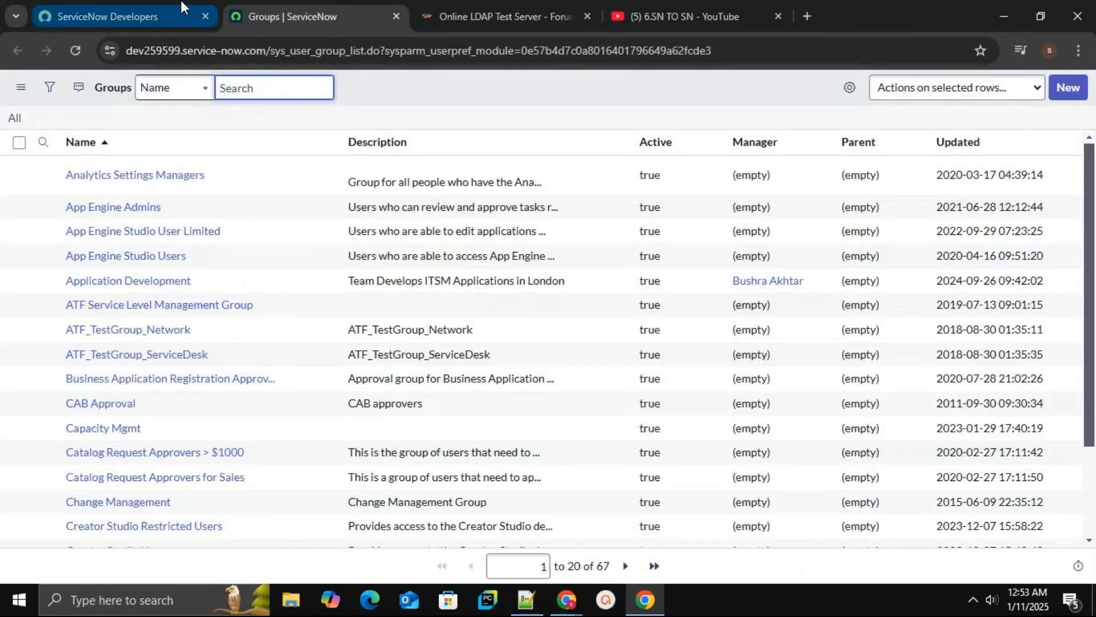
pyautogui.click(155, 5)
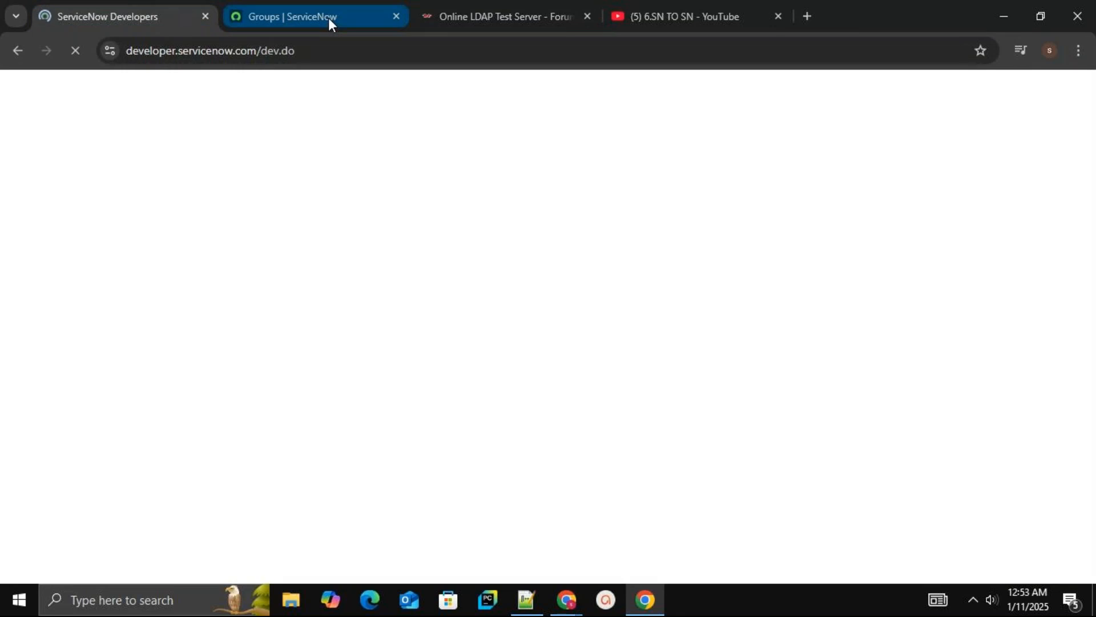
pyautogui.click(328, 18)
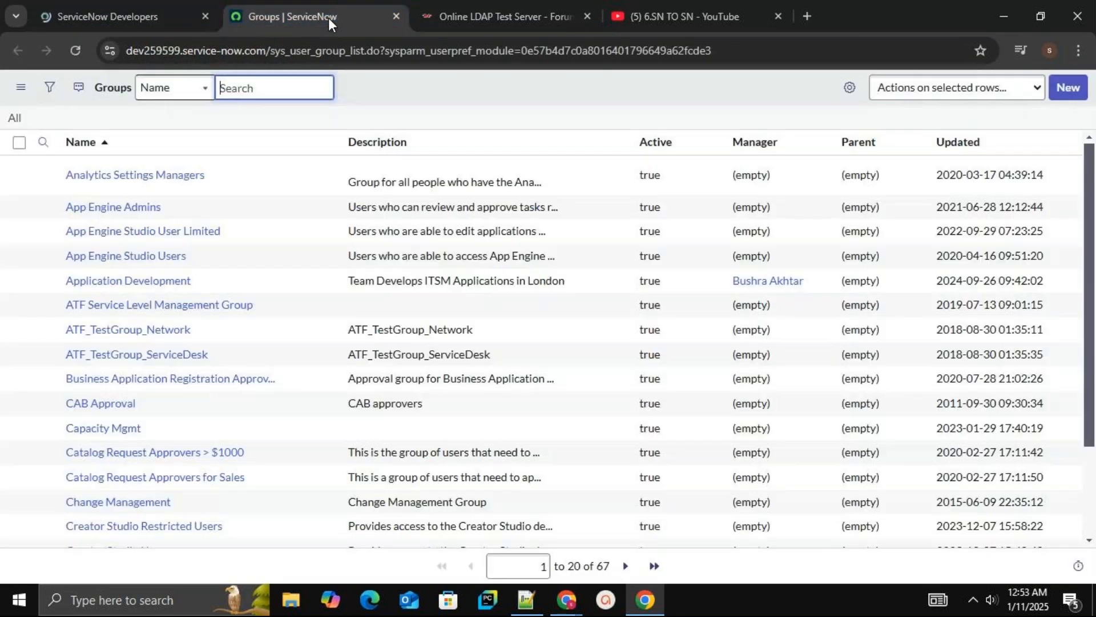
# Launch the developer instance from the ServiceNow Developers page with Start Building
pyautogui.click(121, 27)
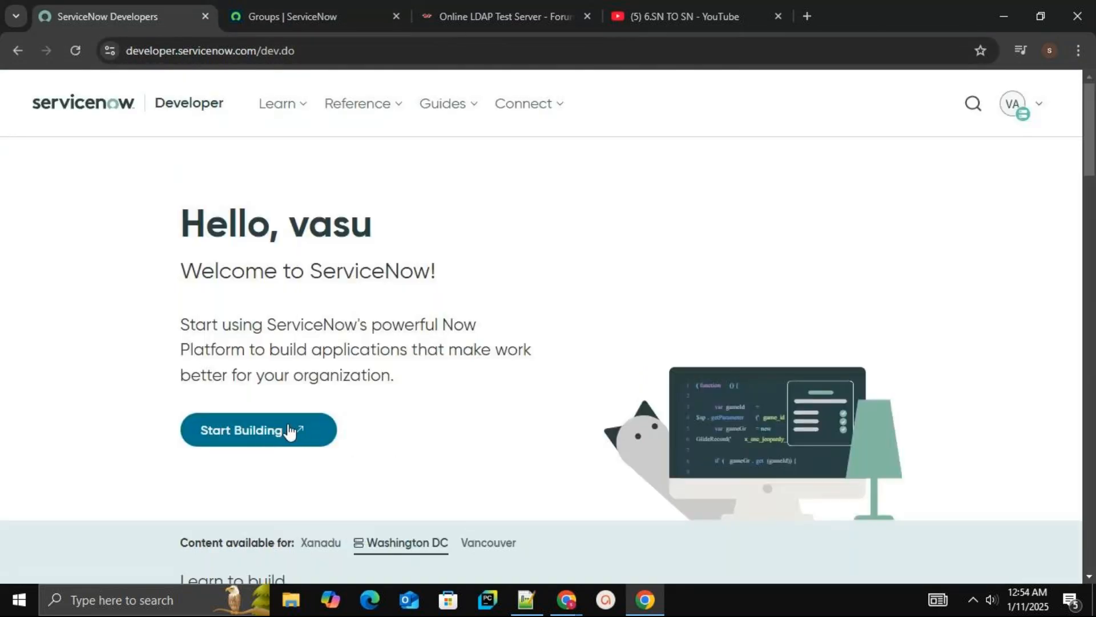
pyautogui.click(290, 431)
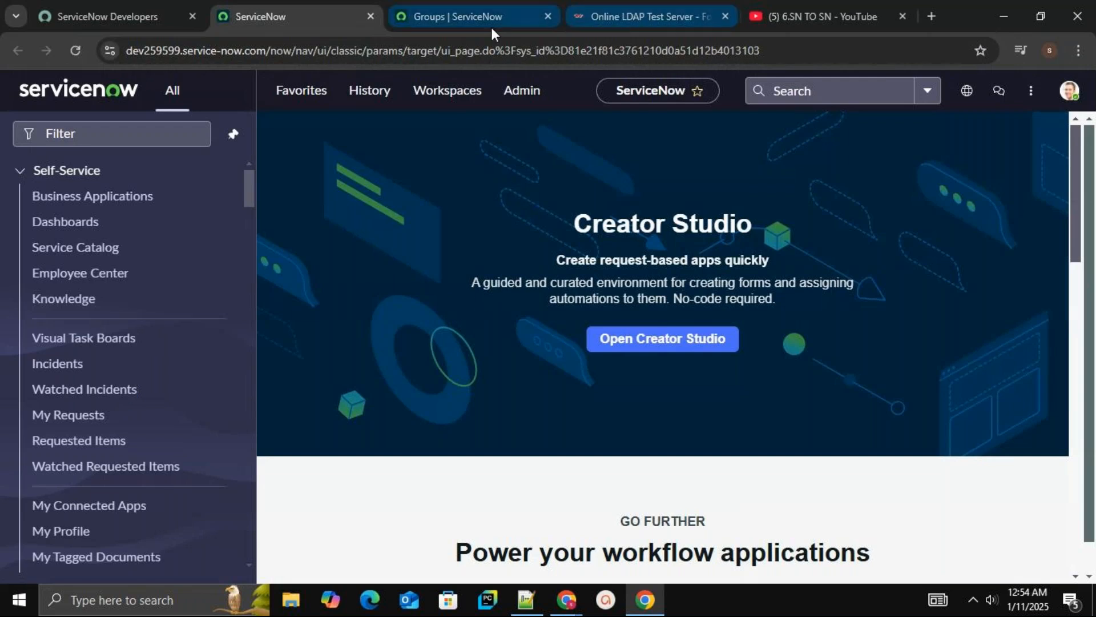
# Filter the navigator for ldap and open System LDAP Create New Server in a new tab
pyautogui.click(147, 140)
pyautogui.write('ldap')
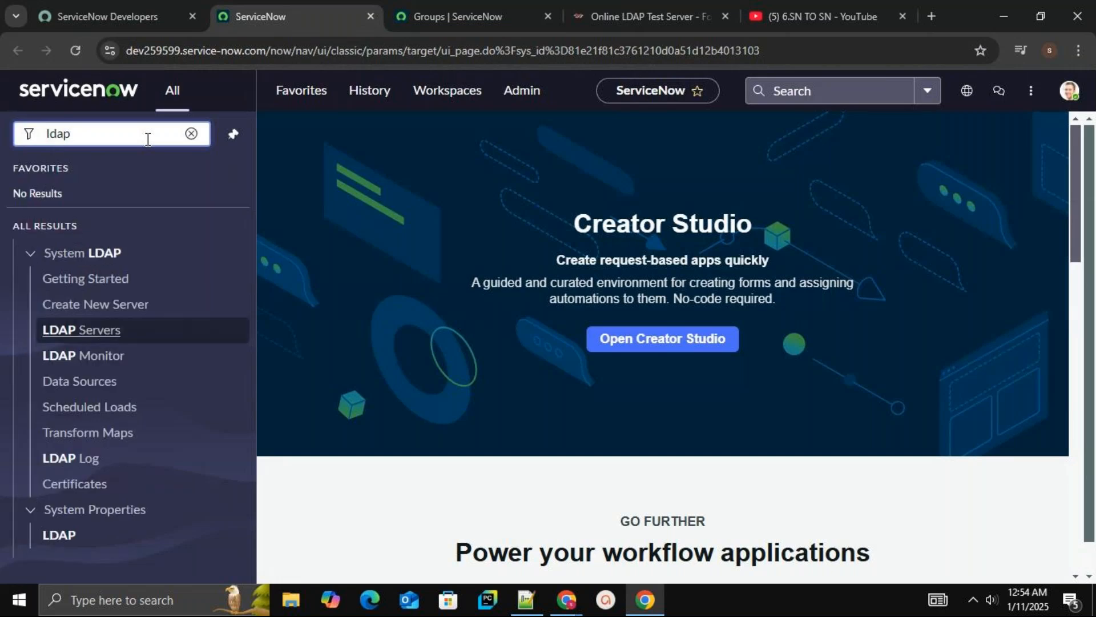
pyautogui.middleClick(133, 309)
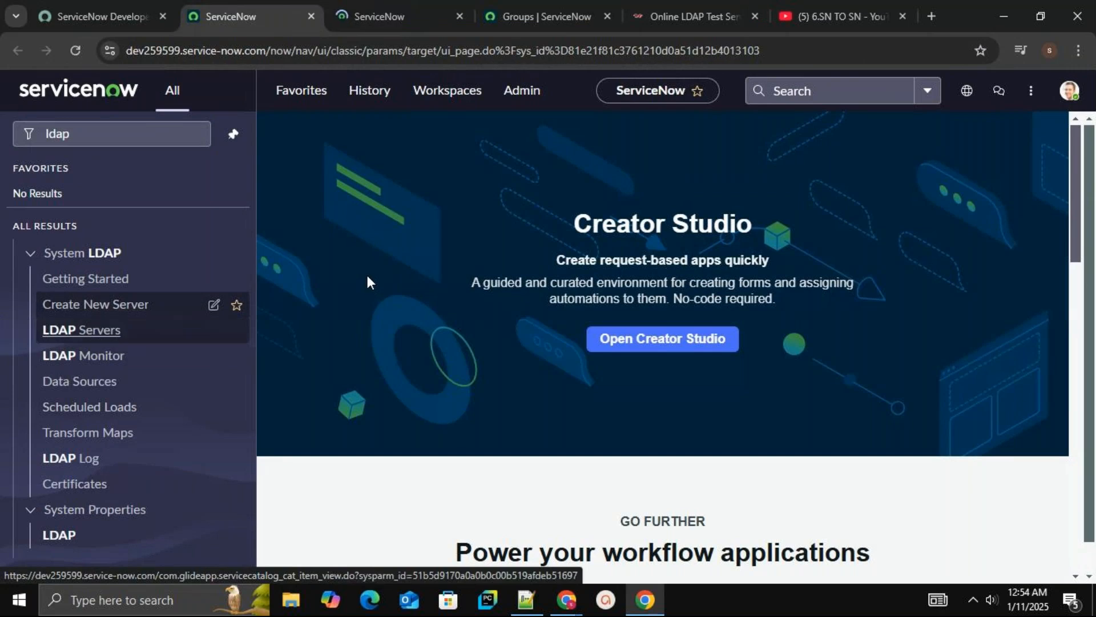
# Name the new Active Directory LDAP server vardantech
pyautogui.click(399, 12)
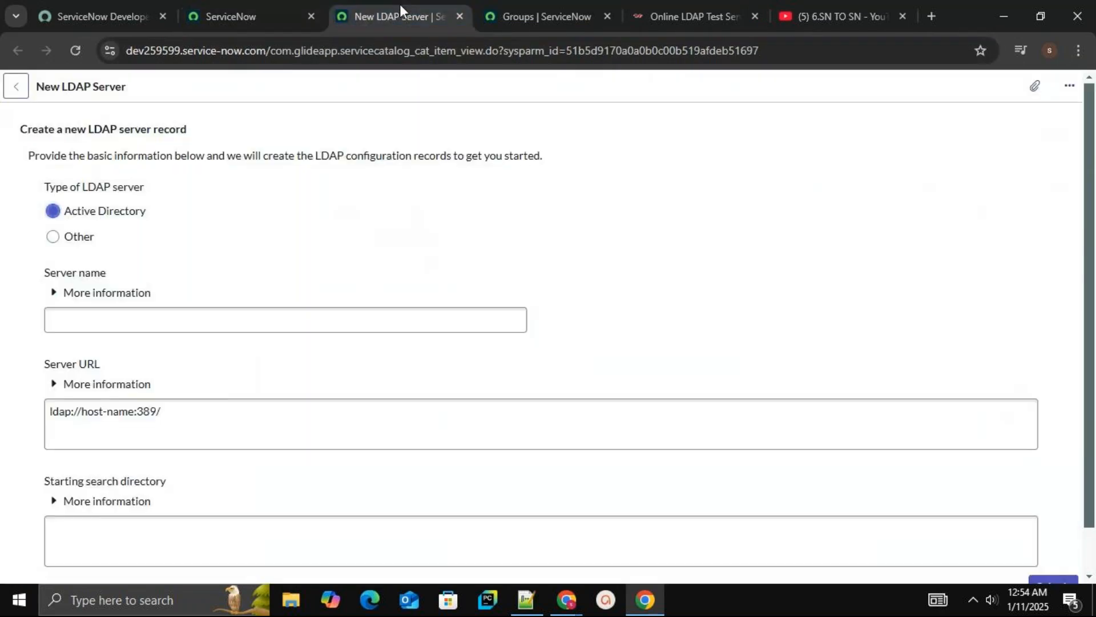
pyautogui.click(91, 315)
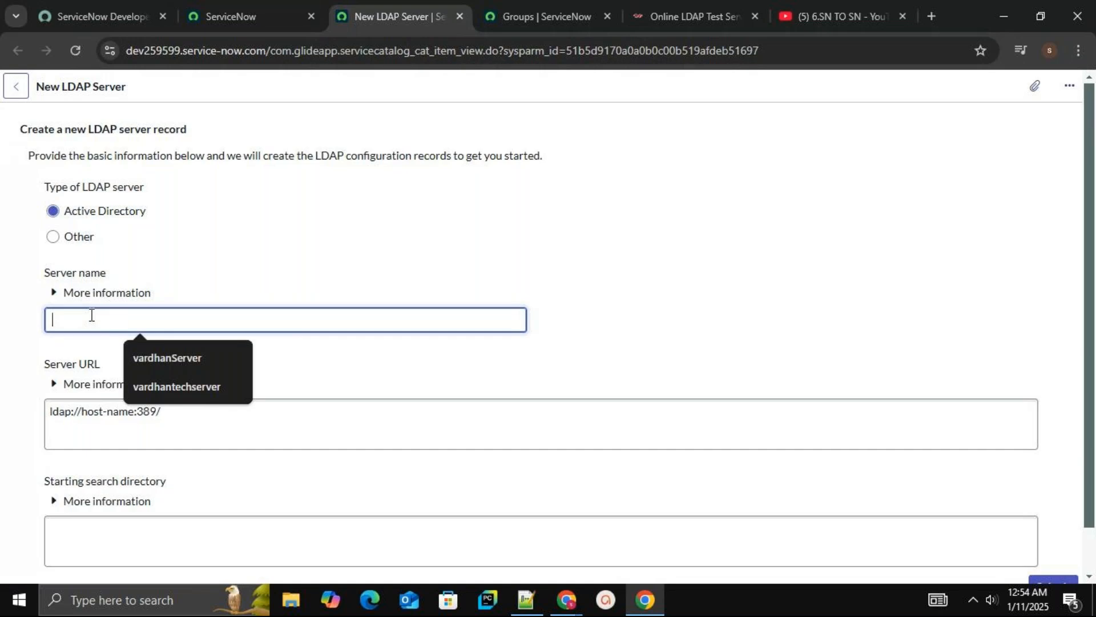
pyautogui.write('vartec')
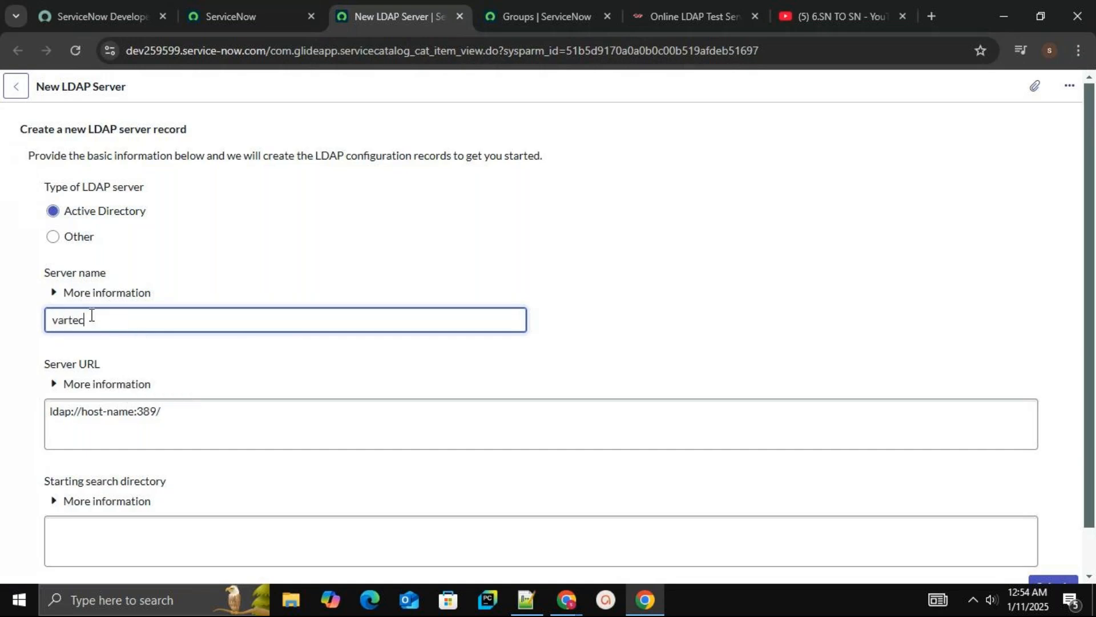
pyautogui.press('BackSpace')
pyautogui.press('BackSpace')
pyautogui.press('BackSpace')
pyautogui.press('BackSpace')
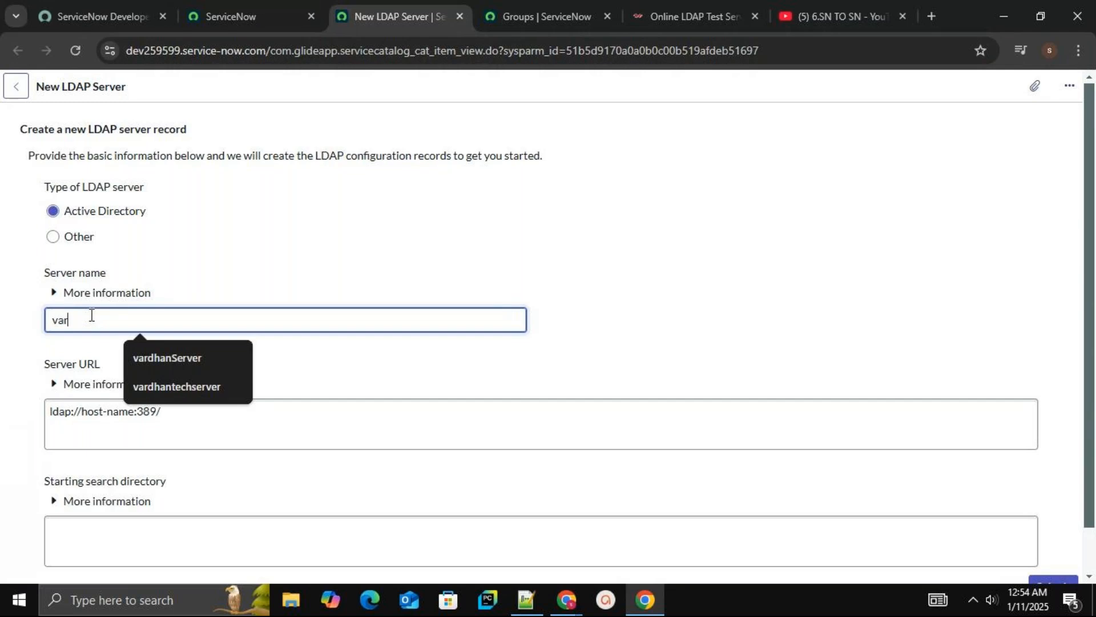
pyautogui.write('dantech')
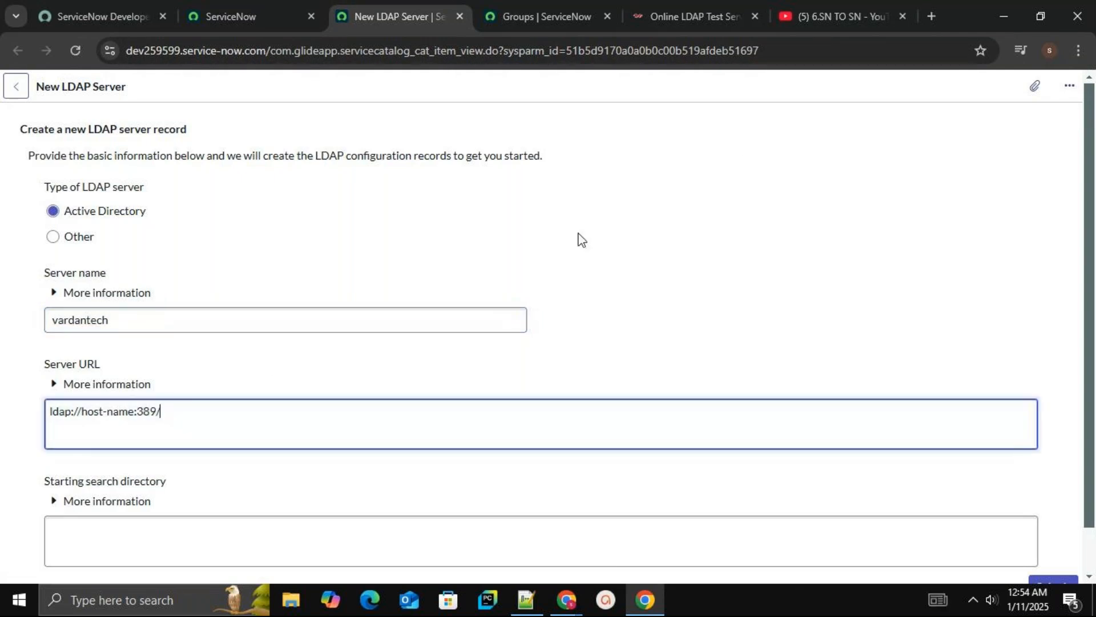
# Select the server host ldap.forumsys.com in the credentials on the Online LDAP Test Server page
pyautogui.click(680, 14)
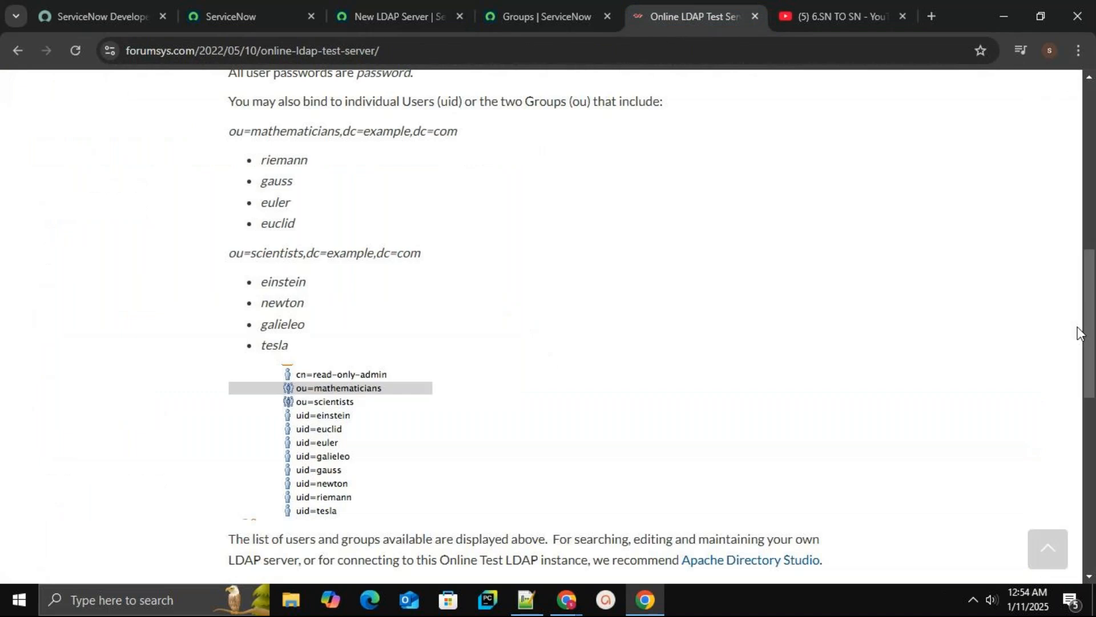
pyautogui.moveTo(1089, 339); pyautogui.dragTo(1089, 282)
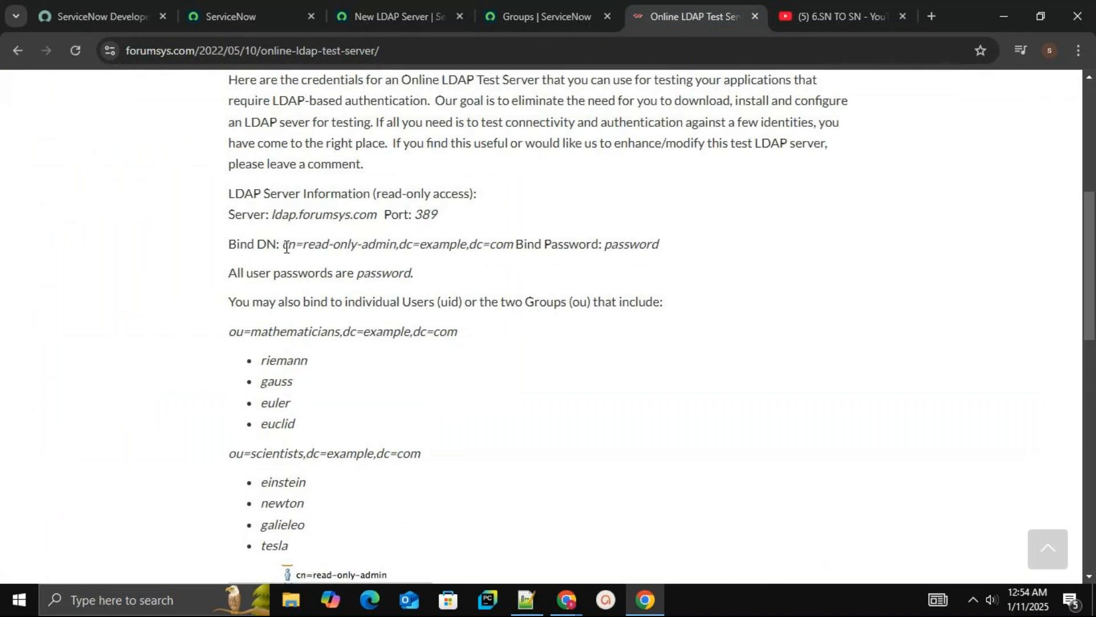
pyautogui.moveTo(377, 215); pyautogui.dragTo(273, 216)
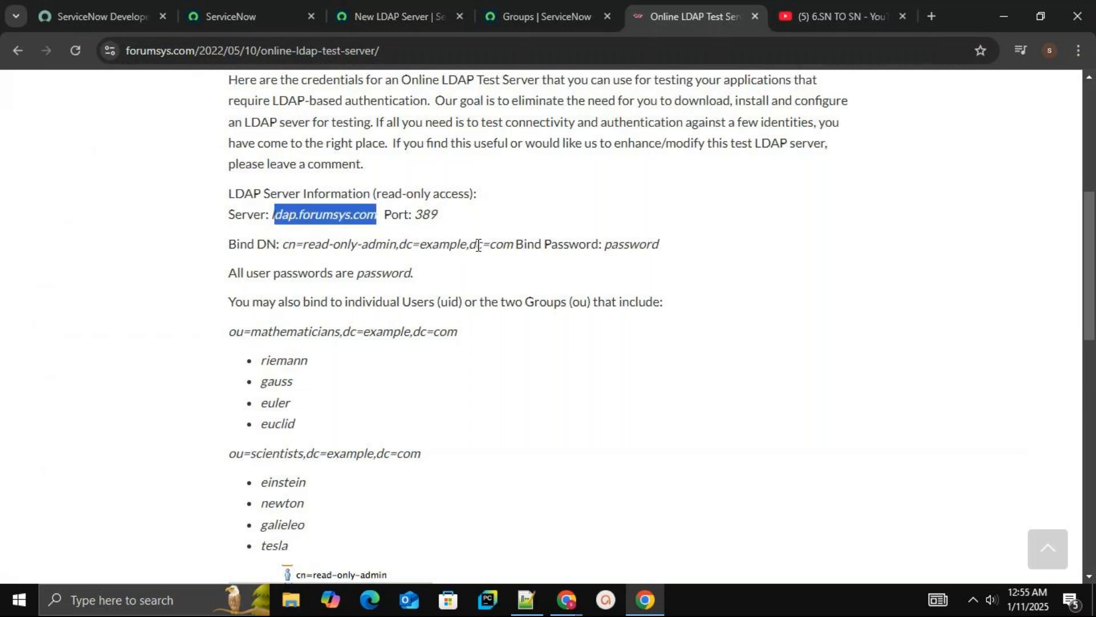
pyautogui.click(455, 245)
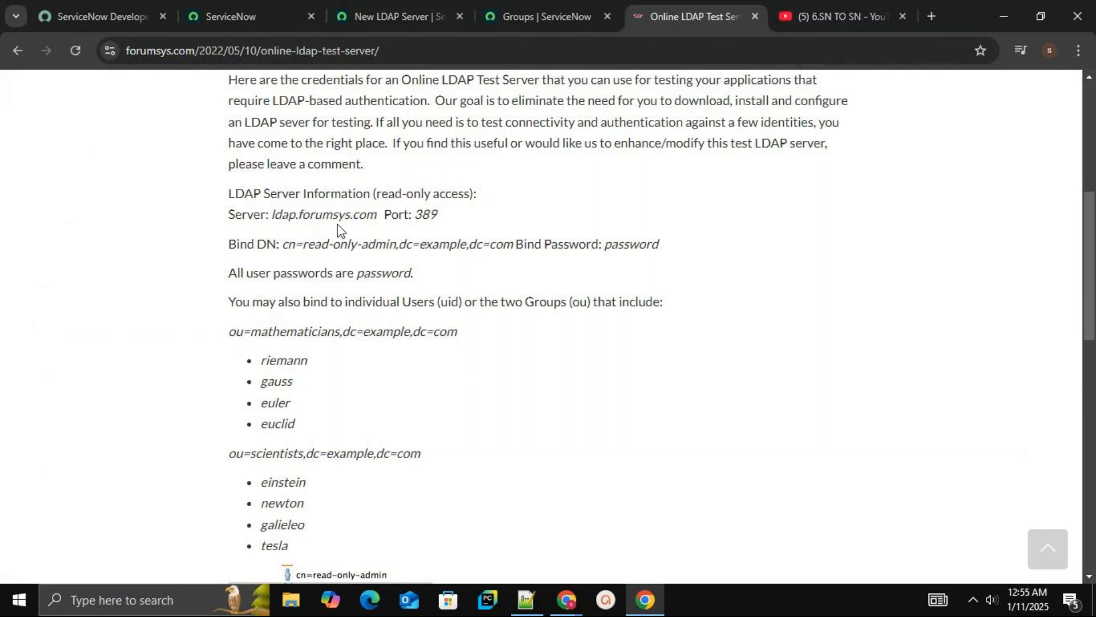
# Copy the server host from the test server page and set the Server URL to ldap://ldap.forumsys.com
pyautogui.moveTo(273, 216); pyautogui.dragTo(376, 216)
pyautogui.hotkey('ctrl', 'c')
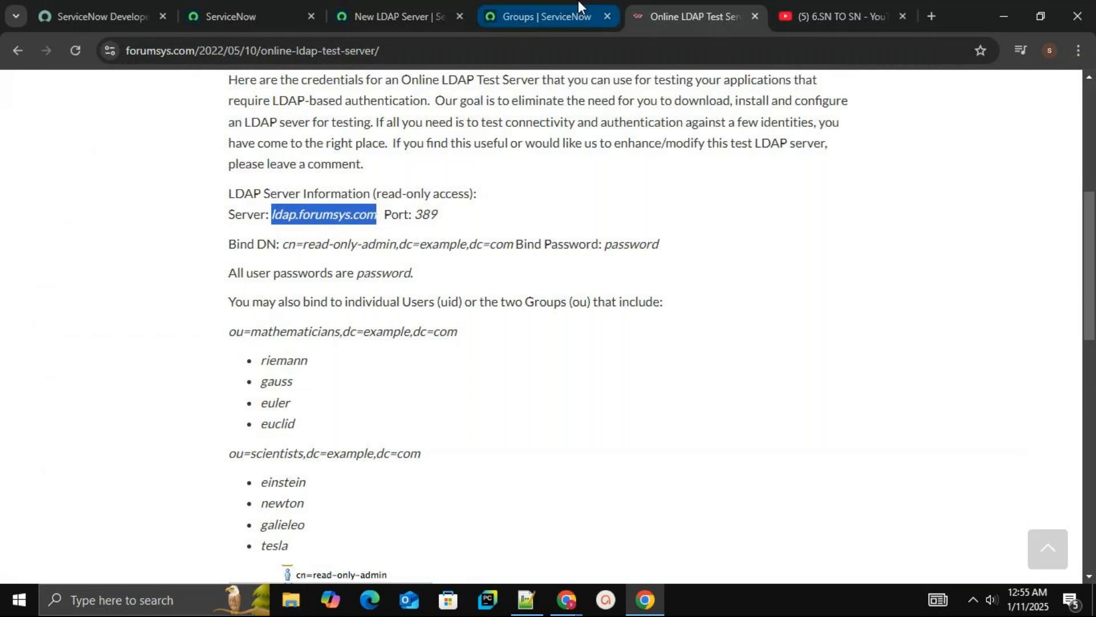
pyautogui.click(419, 8)
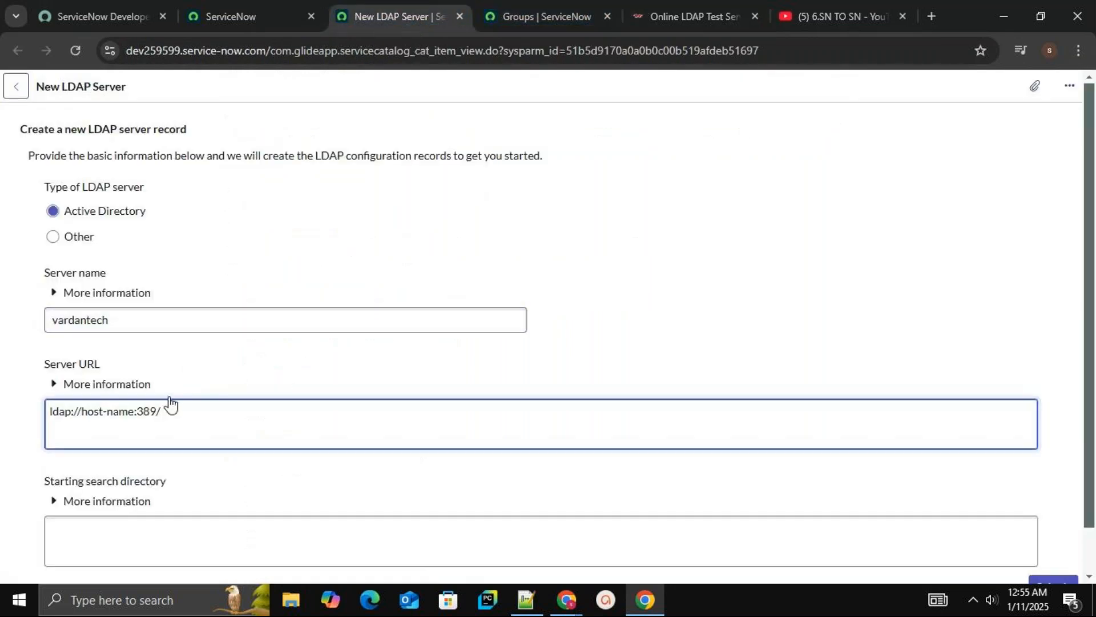
pyautogui.press('BackSpace')
pyautogui.press('BackSpace')
pyautogui.press('BackSpace')
pyautogui.press('BackSpace')
pyautogui.press('BackSpace')
pyautogui.press('BackSpace')
pyautogui.press('BackSpace')
pyautogui.press('BackSpace')
pyautogui.press('BackSpace')
pyautogui.press('BackSpace')
pyautogui.hotkey('ctrl', 'v')
pyautogui.click(104, 554)
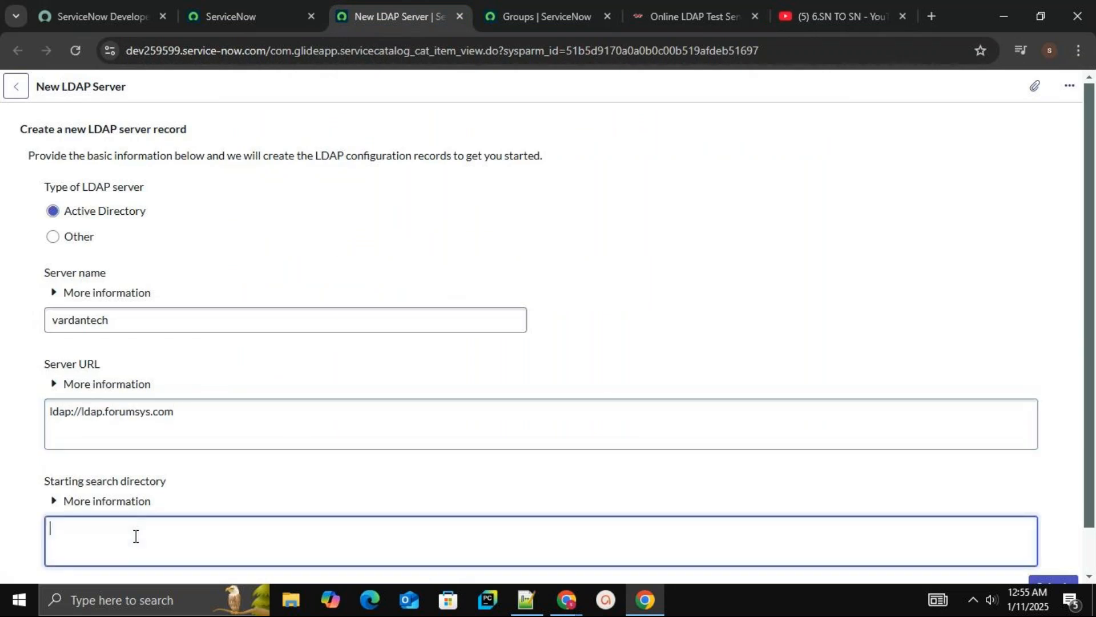
# Set the starting search directory to dc=example,dc=com and submit the new LDAP server
pyautogui.click(722, 16)
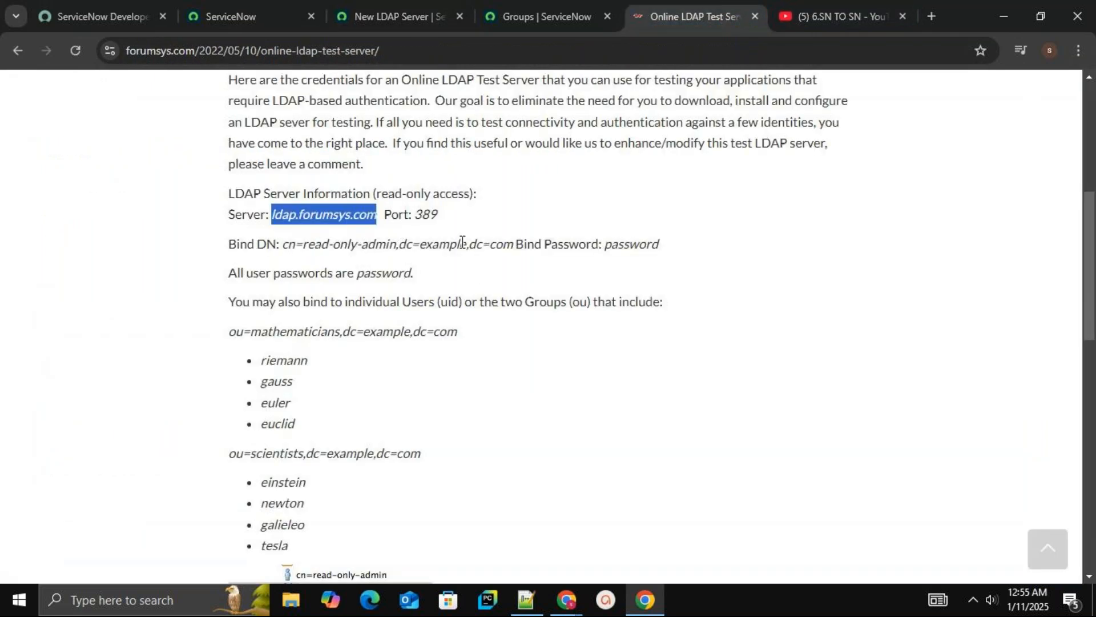
pyautogui.moveTo(513, 243); pyautogui.dragTo(286, 244)
pyautogui.hotkey('ctrl', 'c')
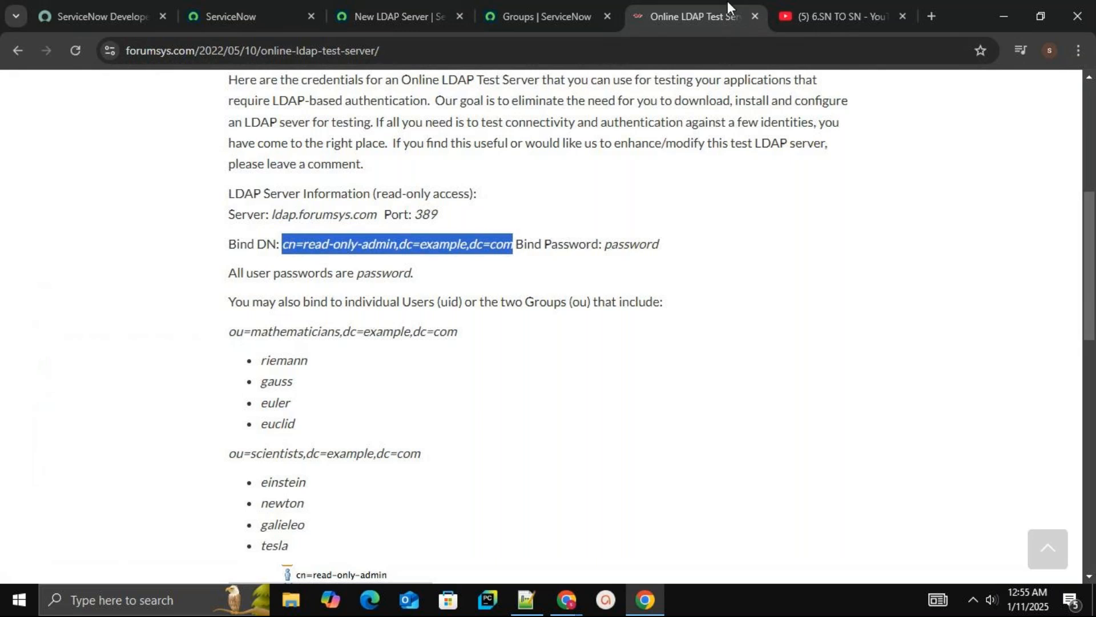
pyautogui.click(409, 19)
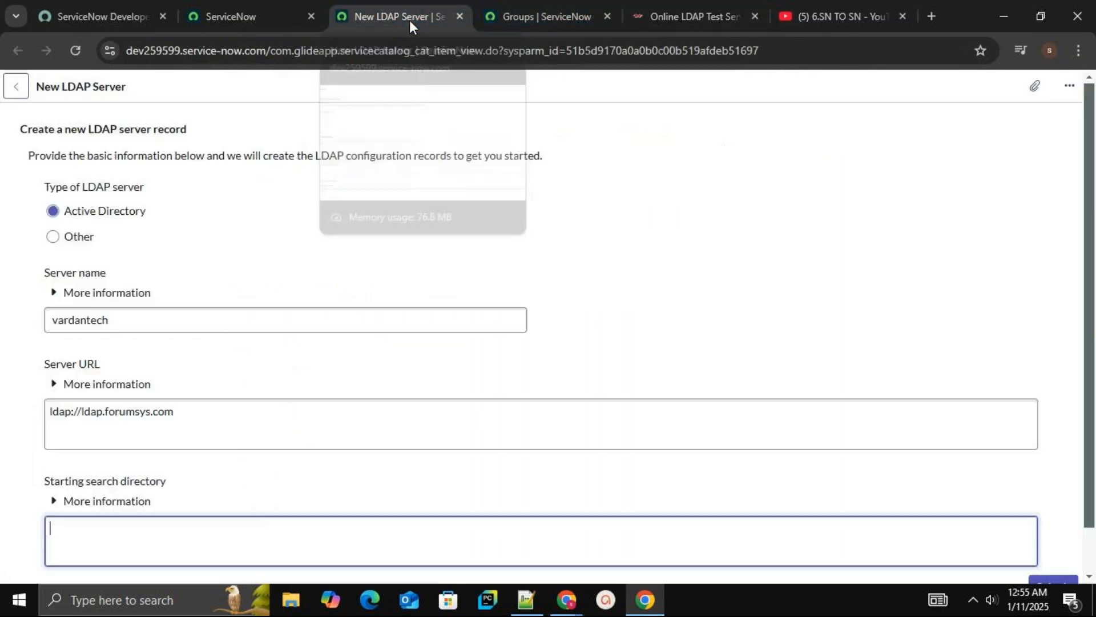
pyautogui.click(177, 543)
pyautogui.hotkey('ctrl', 'v')
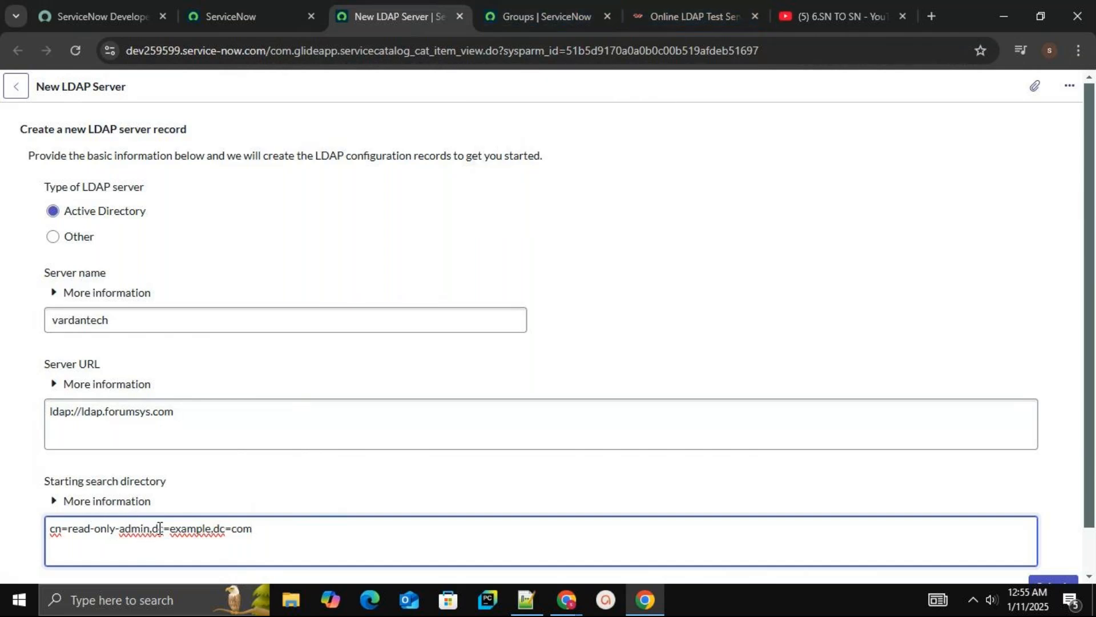
pyautogui.moveTo(150, 529); pyautogui.dragTo(49, 529)
pyautogui.press('BackSpace')
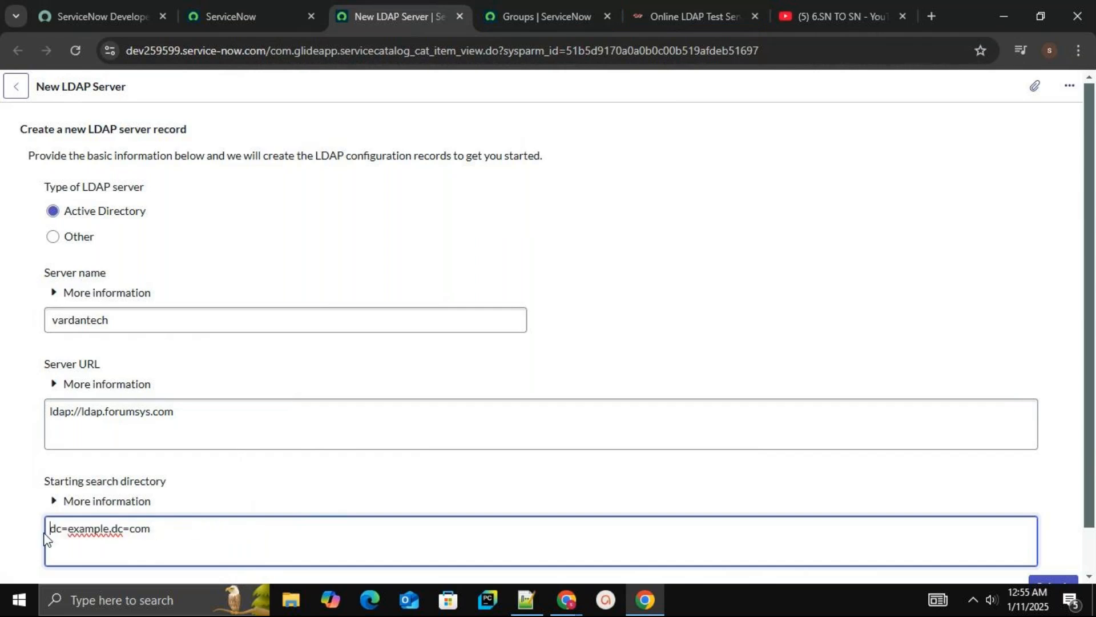
pyautogui.press('Delete')
pyautogui.press('Delete')
pyautogui.write('d')
pyautogui.scroll(-2, 1092, 330)
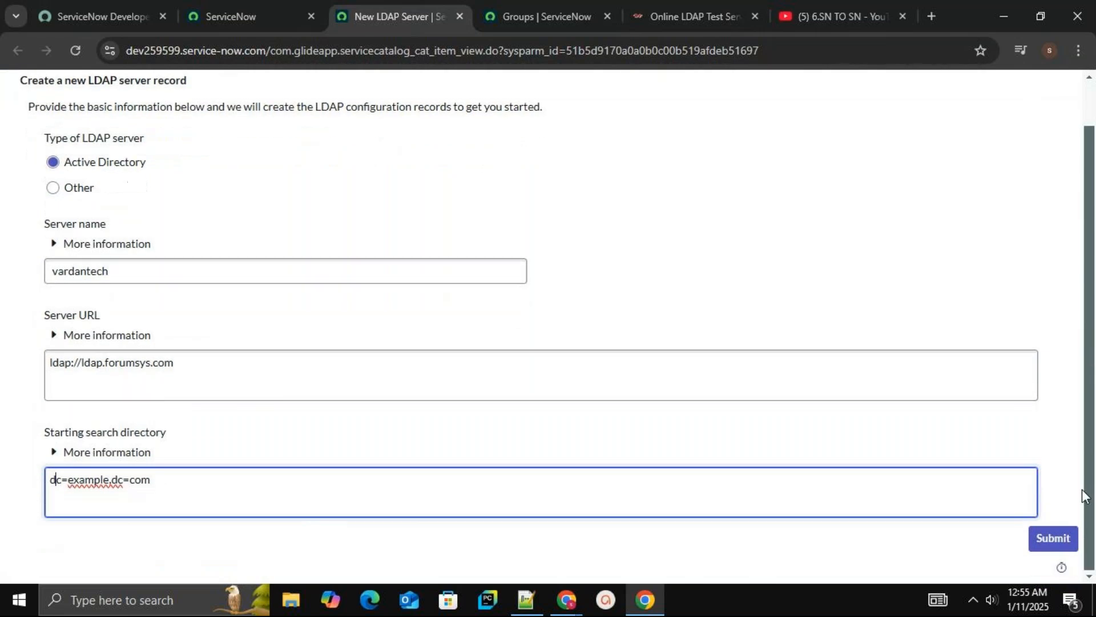
pyautogui.click(1053, 538)
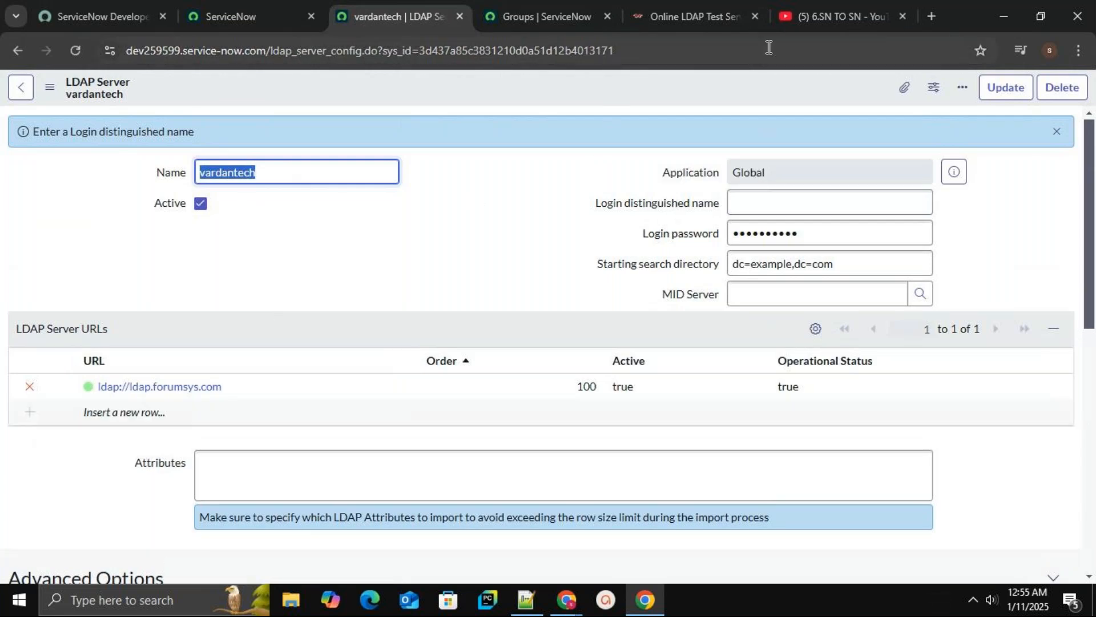
# Set the login distinguished name to cn=read-only-admin,dc=example,dc=com from the test server's Bind DN
pyautogui.click(700, 16)
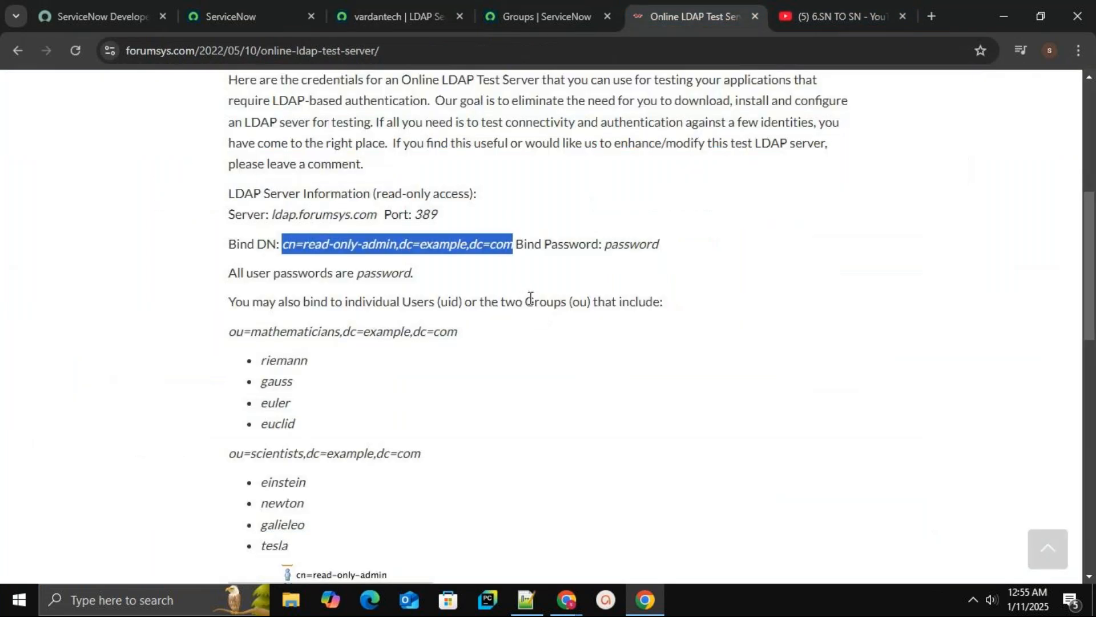
pyautogui.click(329, 245)
pyautogui.moveTo(286, 245); pyautogui.dragTo(509, 245)
pyautogui.hotkey('ctrl', 'c')
pyautogui.click(408, 7)
pyautogui.click(774, 204)
pyautogui.hotkey('ctrl', 'v')
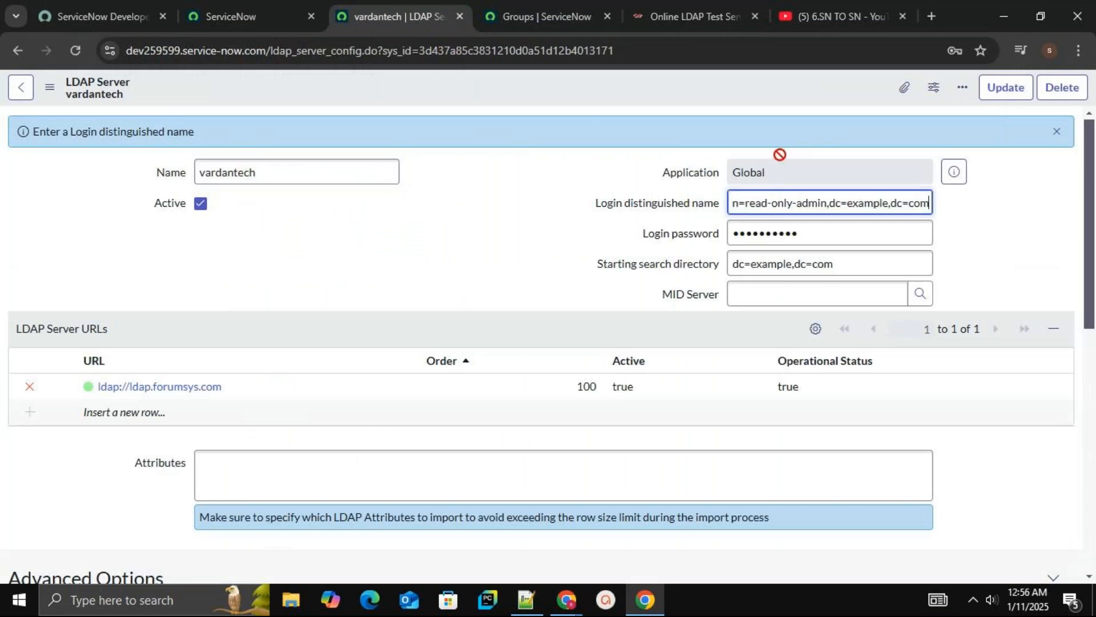
# Enter the test server's bind password as the login password and save the LDAP server record
pyautogui.click(674, 18)
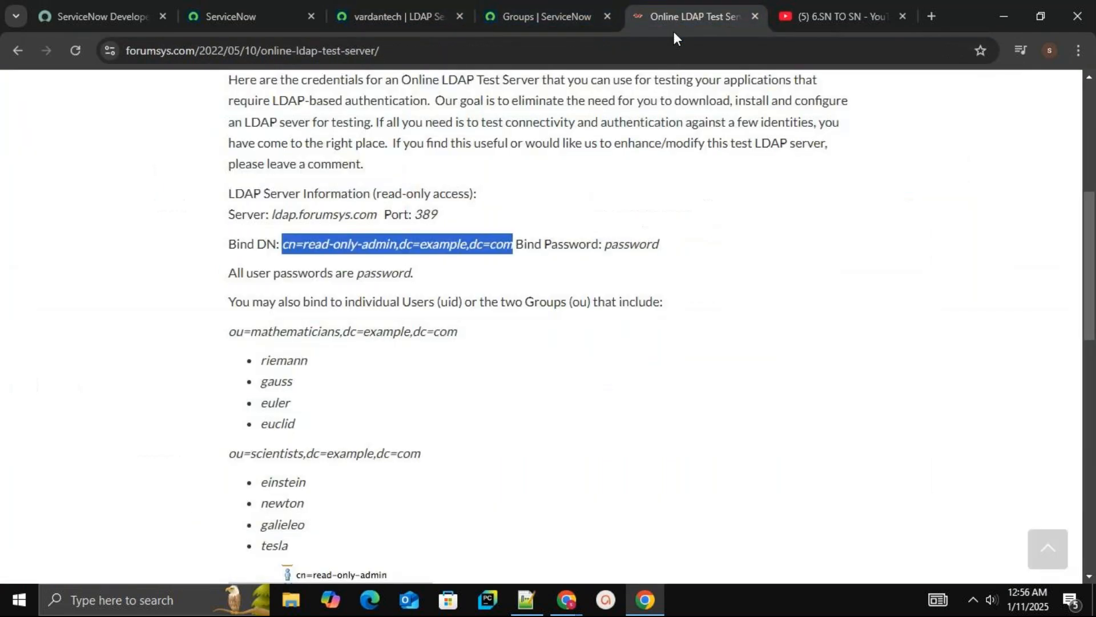
pyautogui.doubleClick(620, 245)
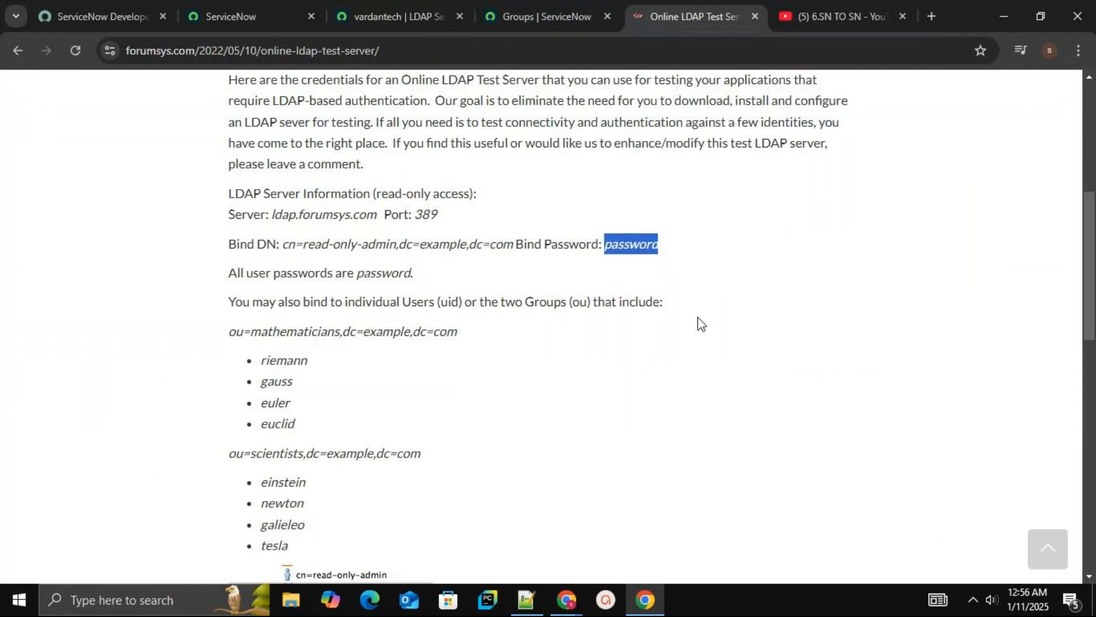
pyautogui.click(396, 8)
pyautogui.click(822, 233)
pyautogui.hotkey('ctrl', 'a')
pyautogui.hotkey('ctrl', 'v')
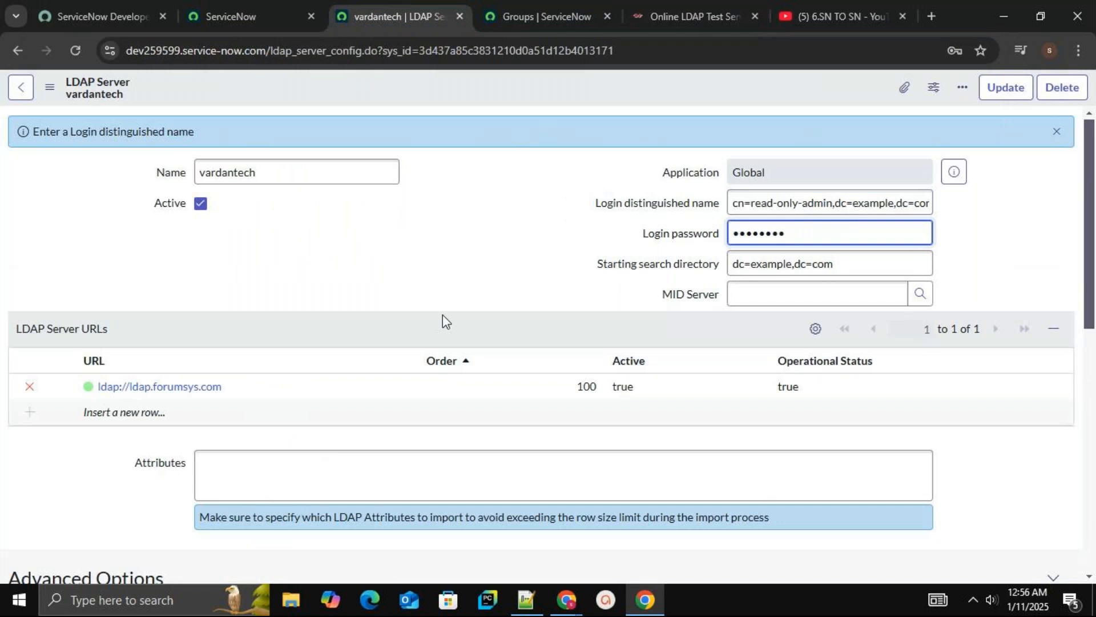
pyautogui.moveTo(1093, 204)
pyautogui.mouseDown()
pyautogui.moveTo(1092, 226)
pyautogui.moveTo(1093, 203)
pyautogui.mouseUp()
pyautogui.rightClick(522, 83)
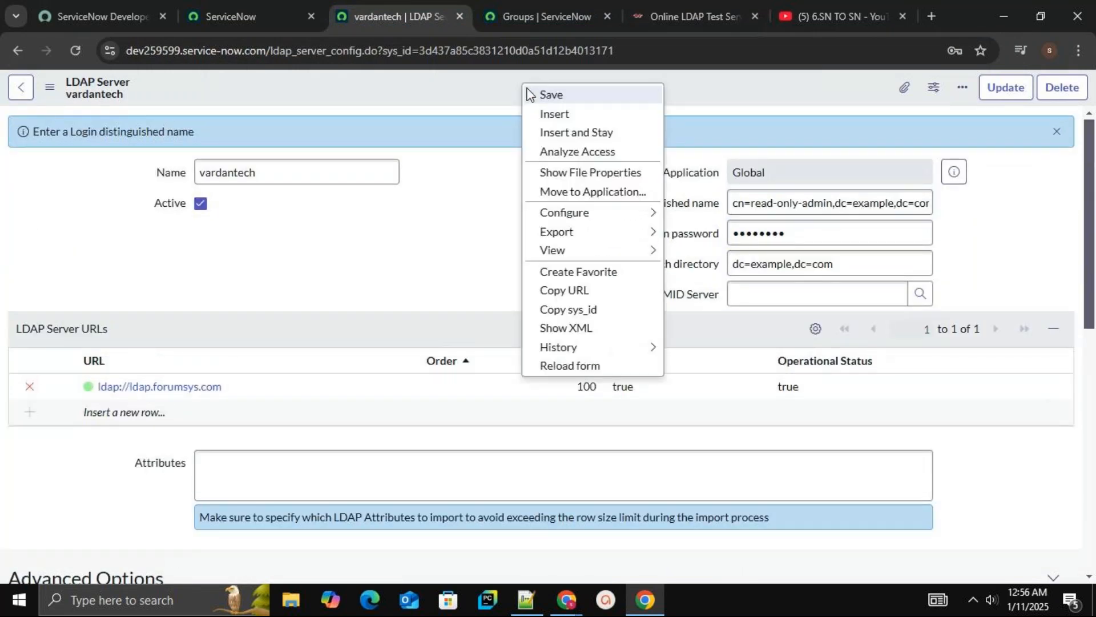
pyautogui.click(531, 93)
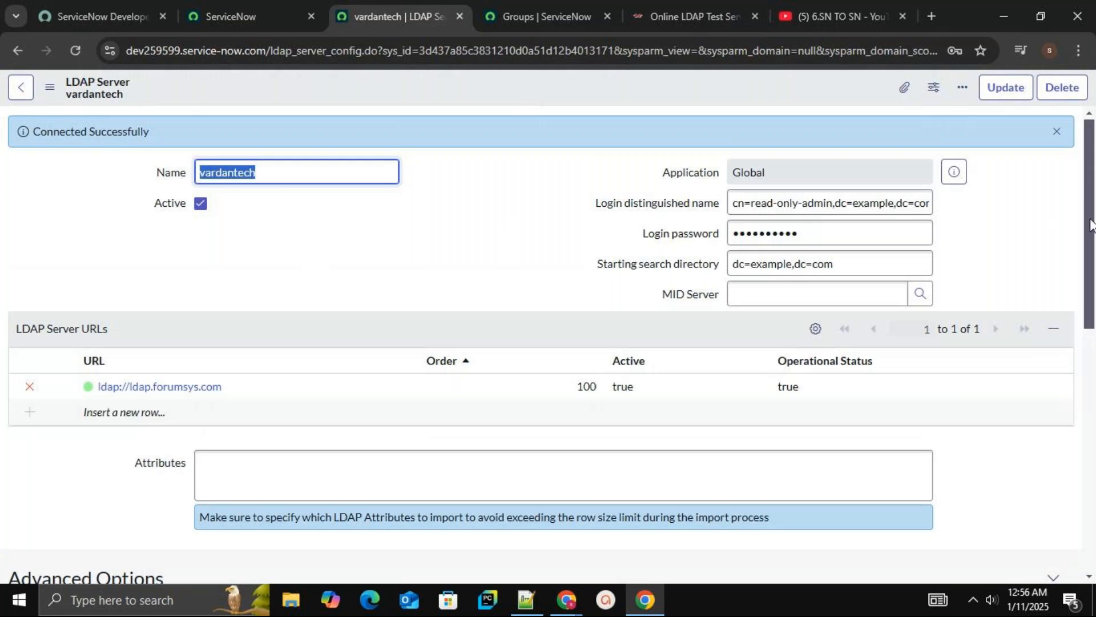
# Test the LDAP server's connection from its related links
pyautogui.moveTo(1089, 224); pyautogui.dragTo(484, 341)
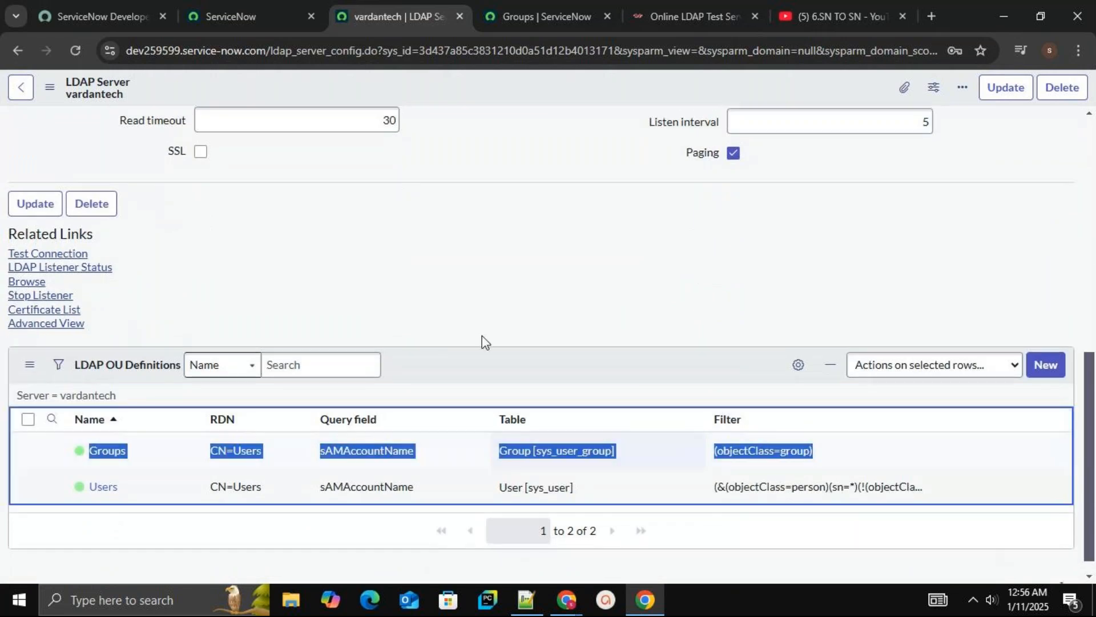
pyautogui.click(352, 316)
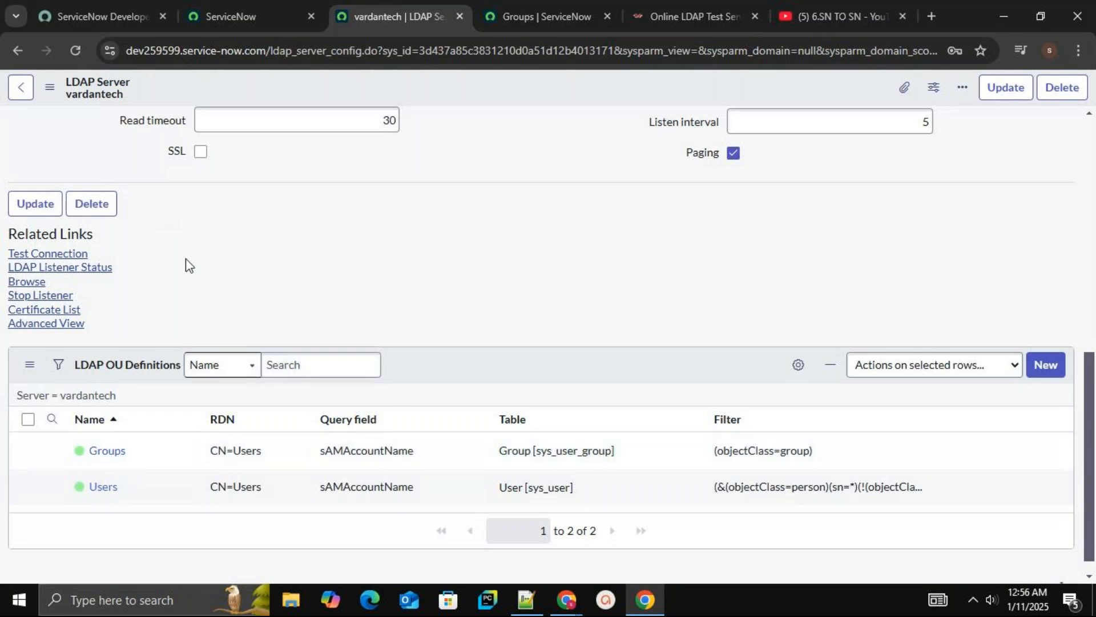
pyautogui.click(80, 260)
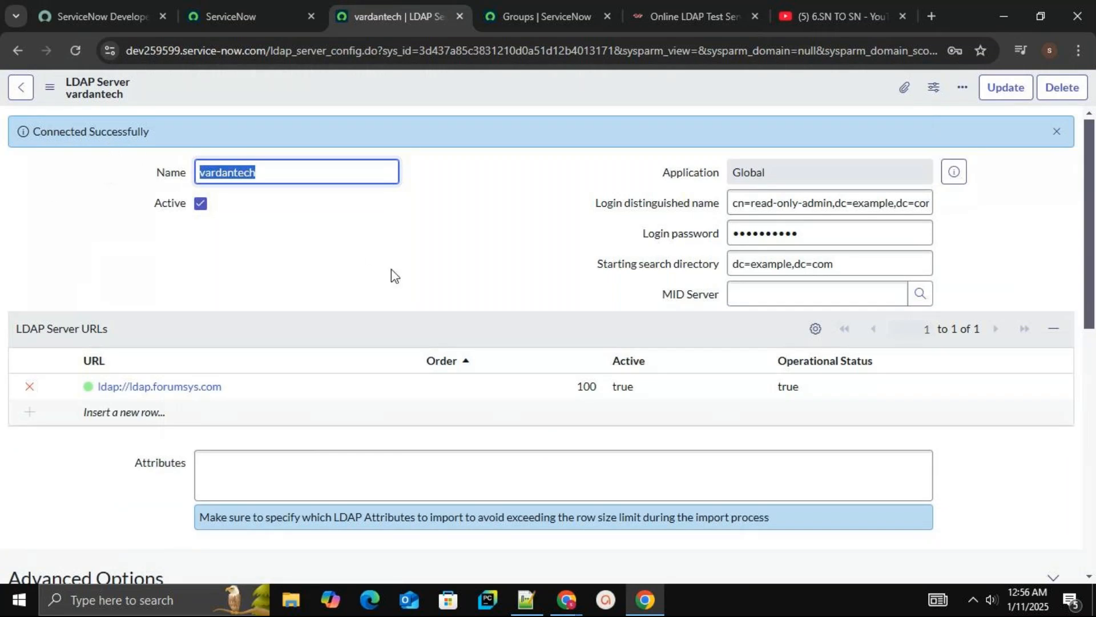
pyautogui.click(1091, 382)
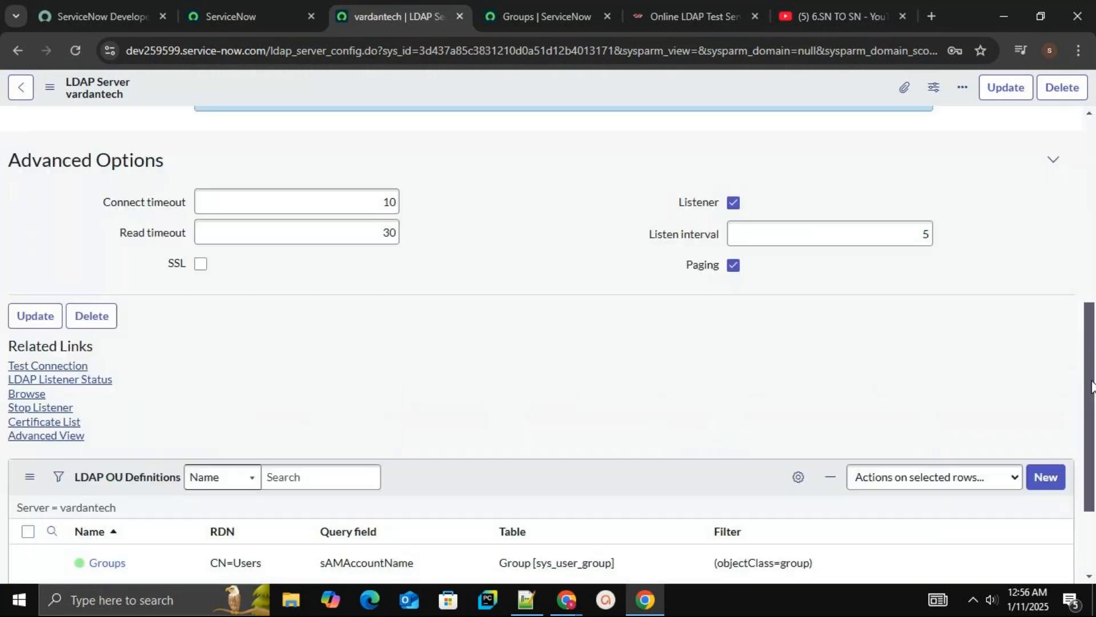
pyautogui.scroll(-2, 1091, 391)
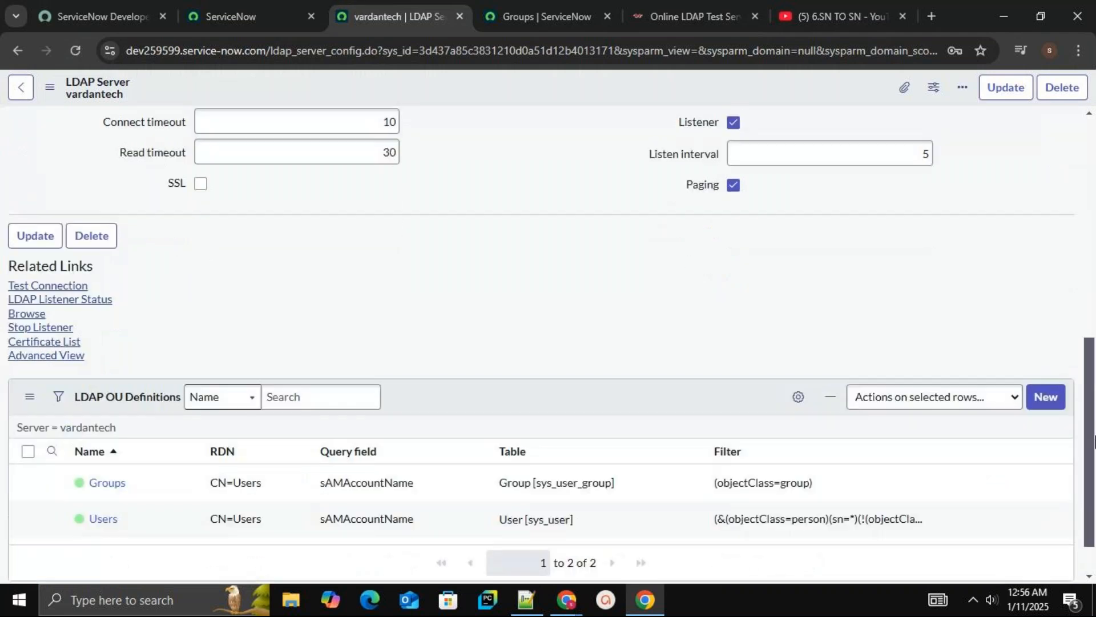
# Browse the LDAP server and expand the LDAP Nodes tree
pyautogui.click(38, 319)
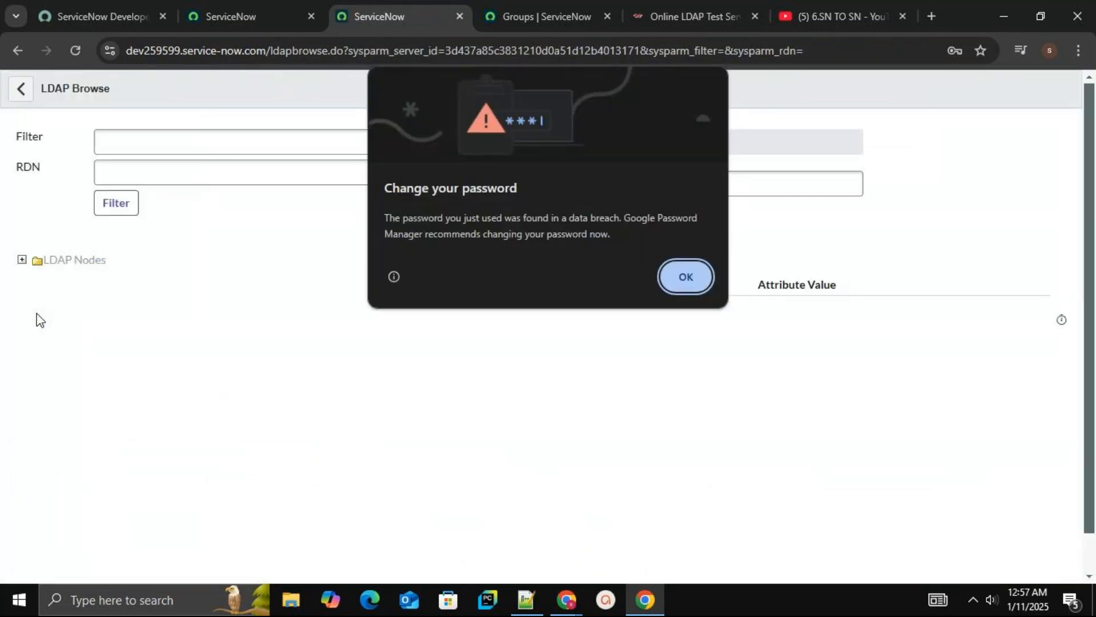
pyautogui.click(674, 278)
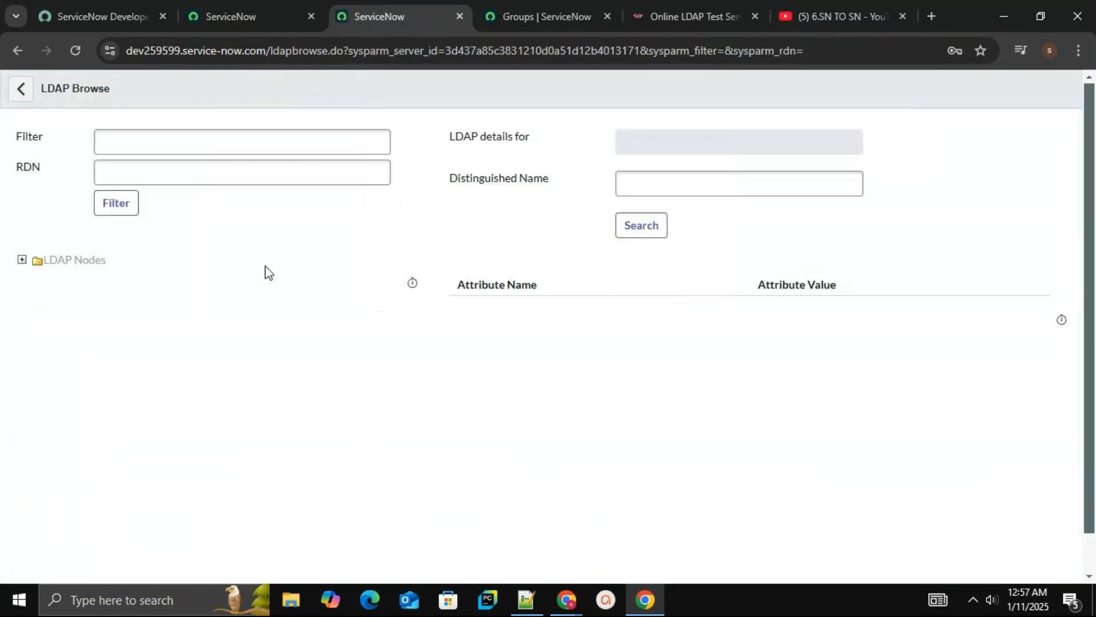
pyautogui.click(22, 260)
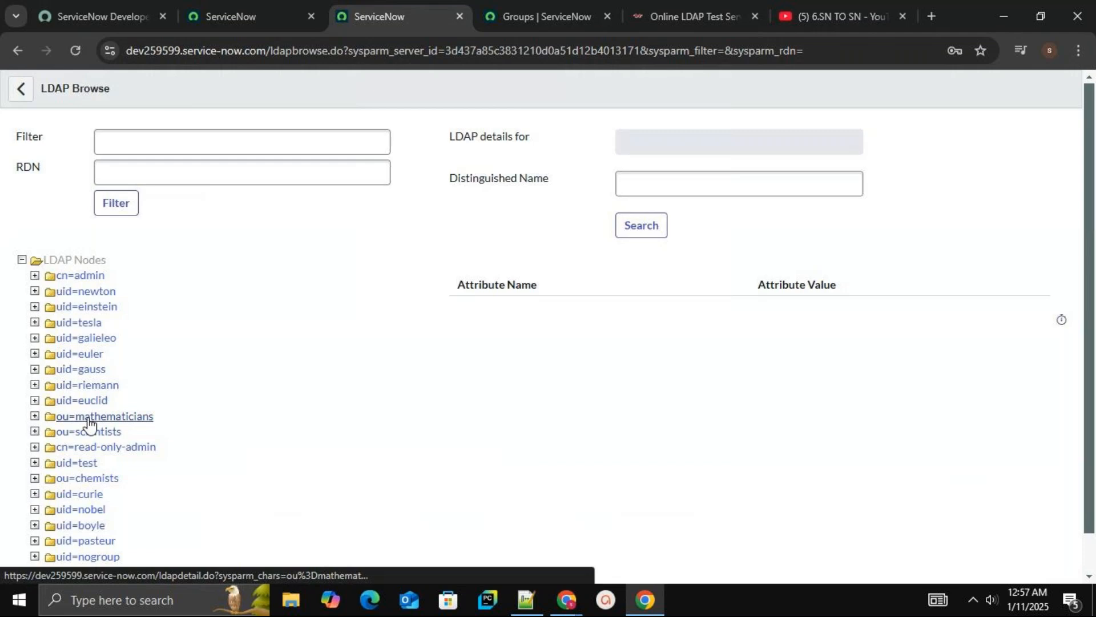
# Filter the LDAP browser with RDN ou=chemists and filter (ou=chemists)
pyautogui.click(134, 169)
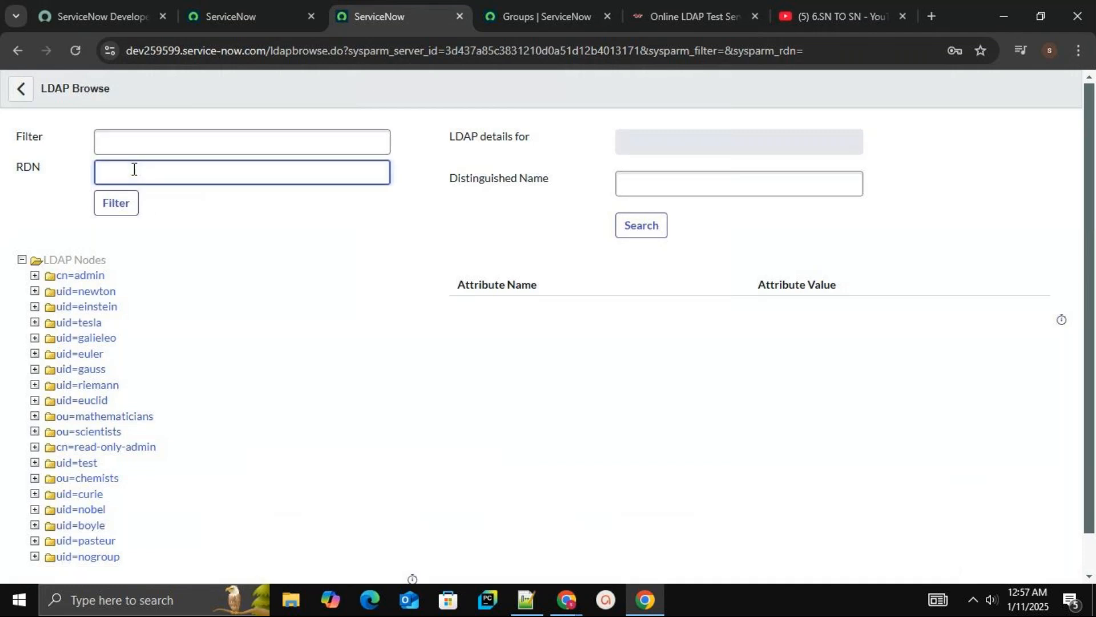
pyautogui.write('ou=chemists')
pyautogui.click(196, 141)
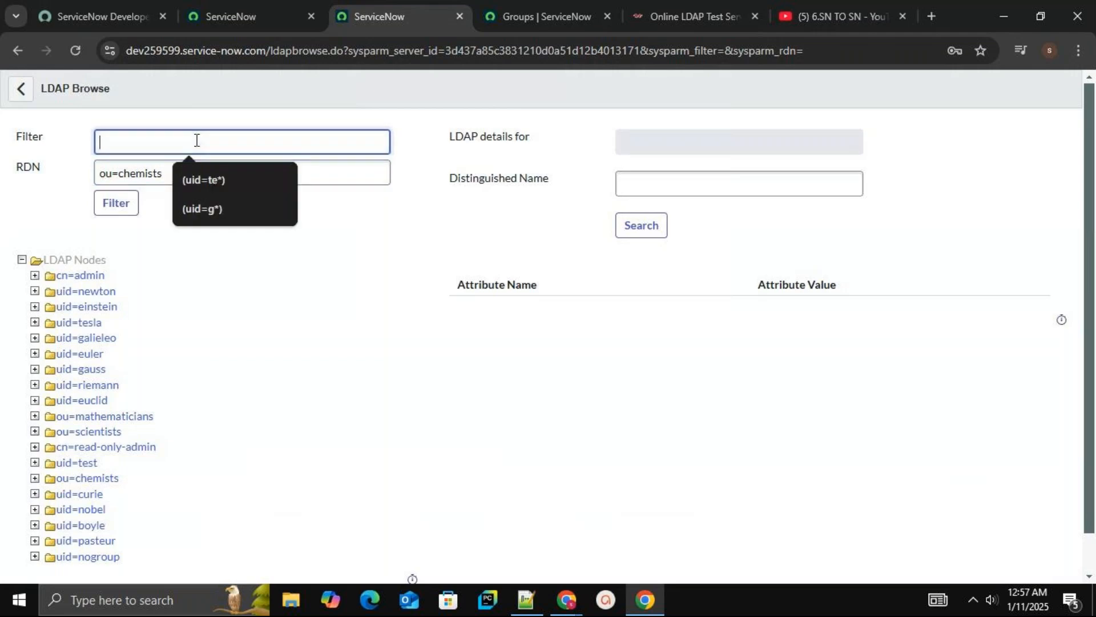
pyautogui.click(164, 173)
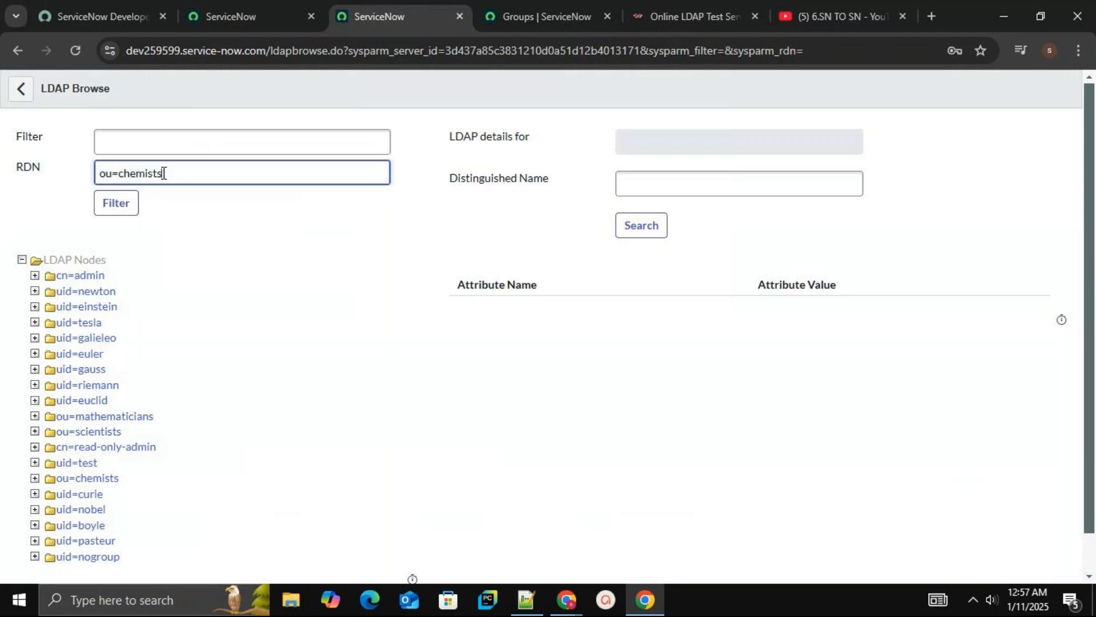
pyautogui.click(146, 141)
pyautogui.write('ou=che')
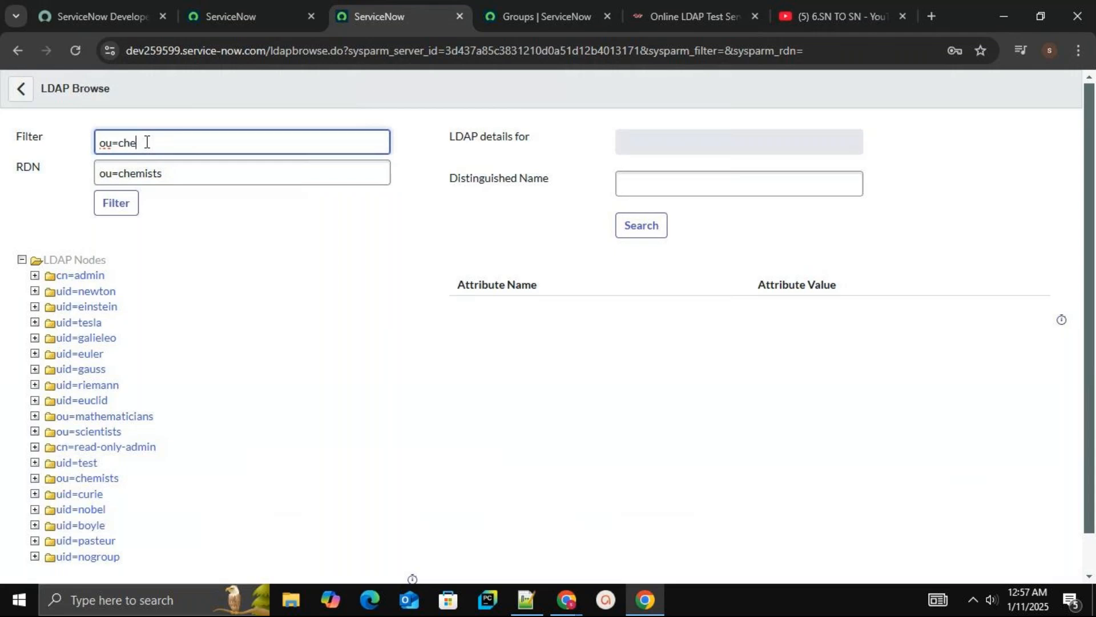
pyautogui.write('mists')
pyautogui.write(')')
pyautogui.write('(')
pyautogui.click(116, 207)
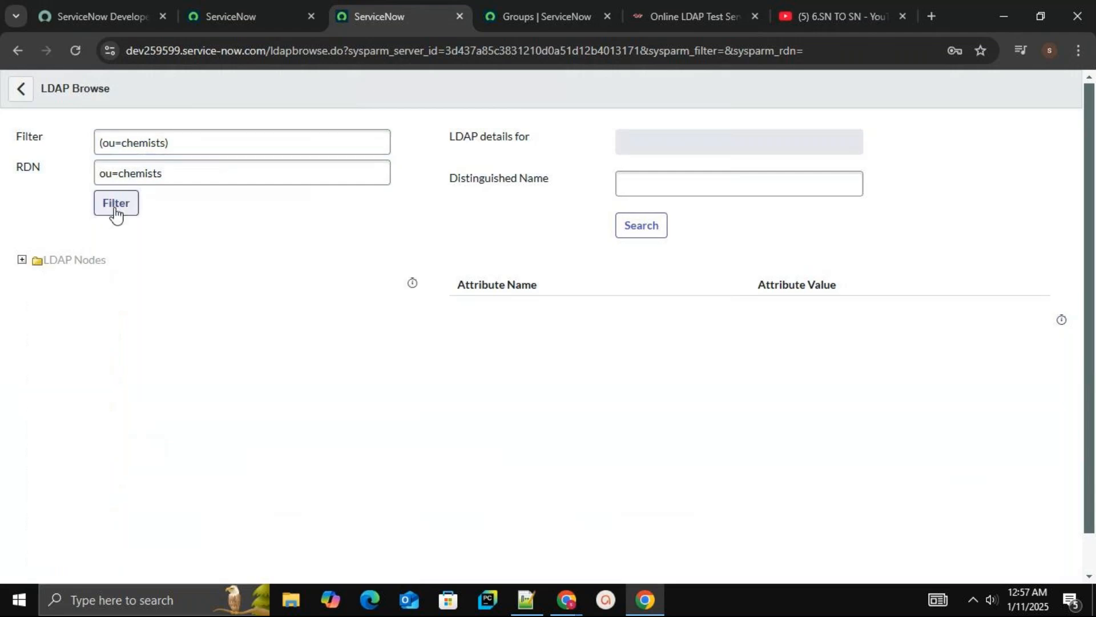
# Open the OU=chemists node's attribute details, then return to the vardantech server's LDAP OU definitions
pyautogui.click(23, 261)
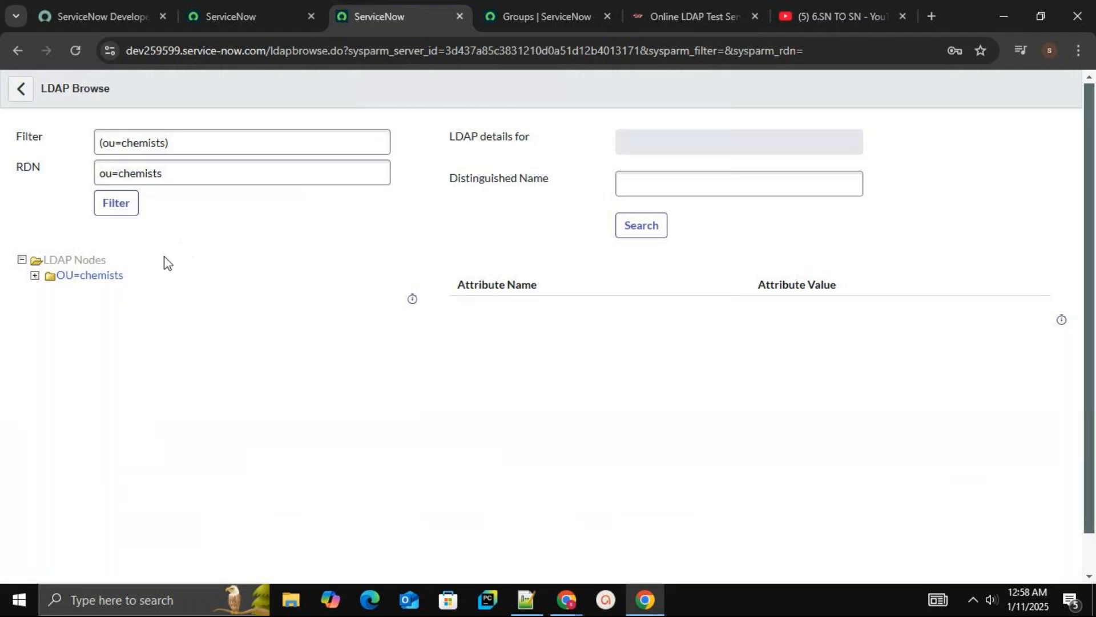
pyautogui.click(86, 280)
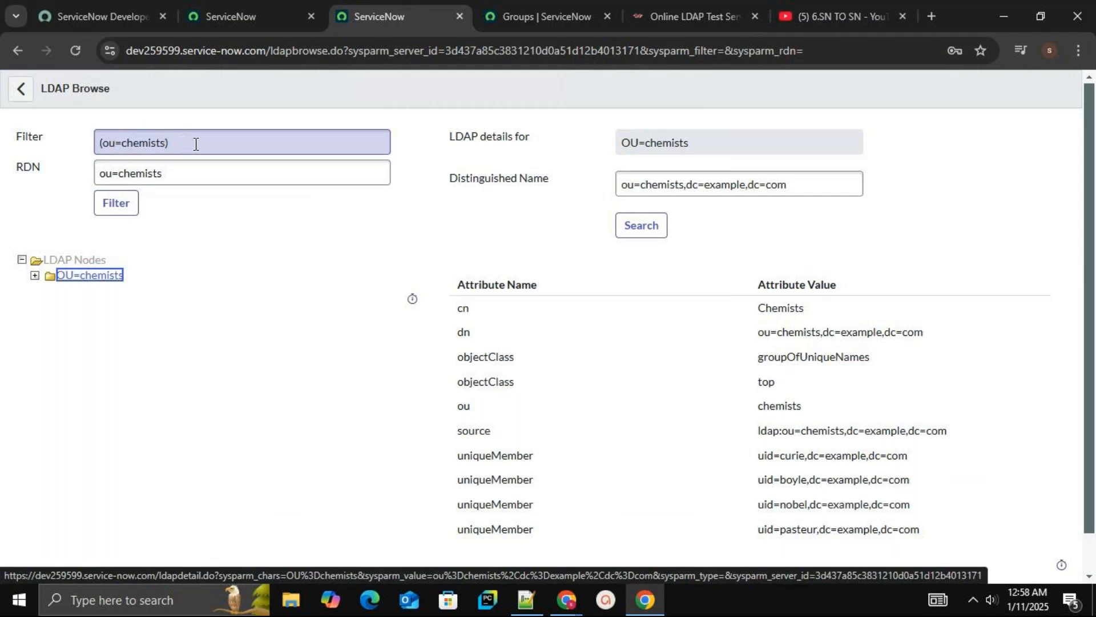
pyautogui.click(18, 89)
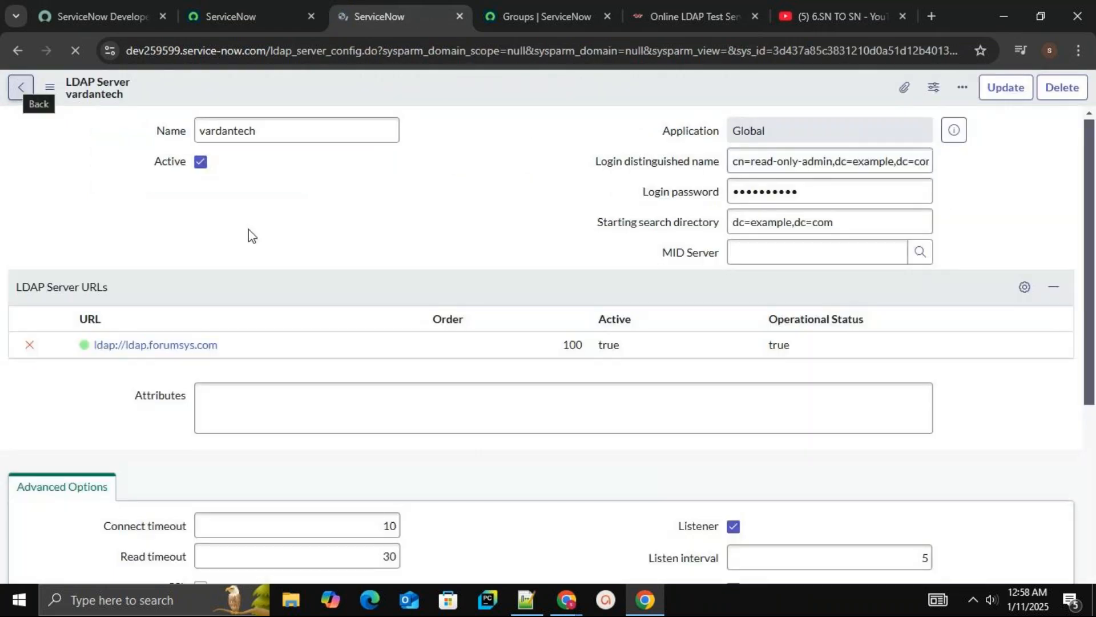
pyautogui.click(1091, 439)
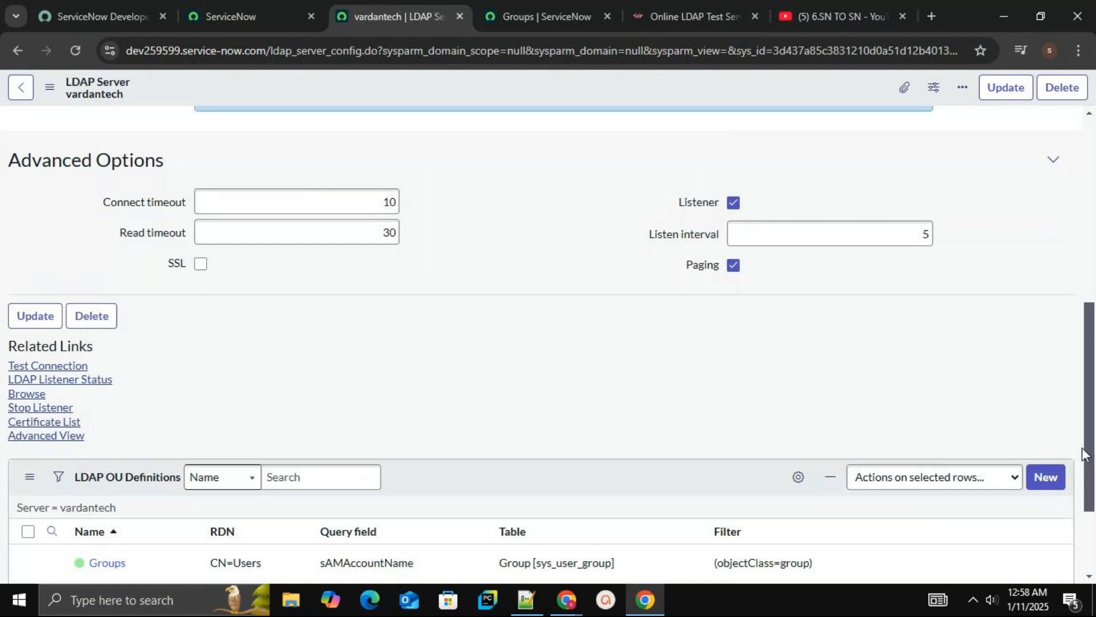
pyautogui.scroll(-2, 1090, 495)
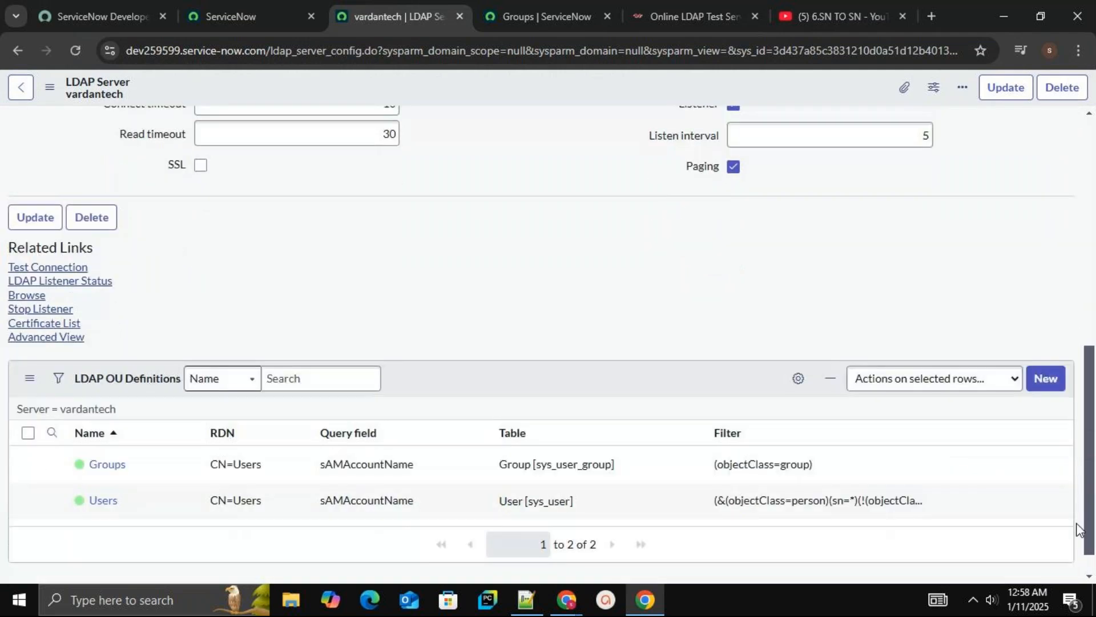
# Open the Groups LDAP OU definition and set its RDN to ou=scientists, checking the test server's group list
pyautogui.click(117, 466)
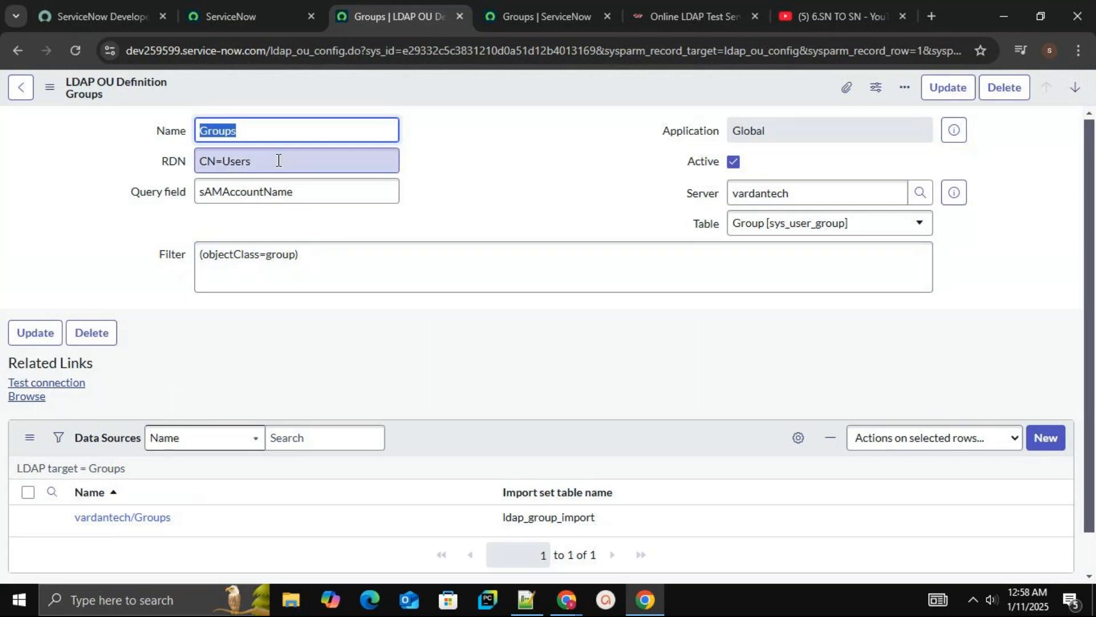
pyautogui.click(278, 161)
pyautogui.press('BackSpace')
pyautogui.press('BackSpace')
pyautogui.press('BackSpace')
pyautogui.press('BackSpace')
pyautogui.press('BackSpace')
pyautogui.press('BackSpace')
pyautogui.press('BackSpace')
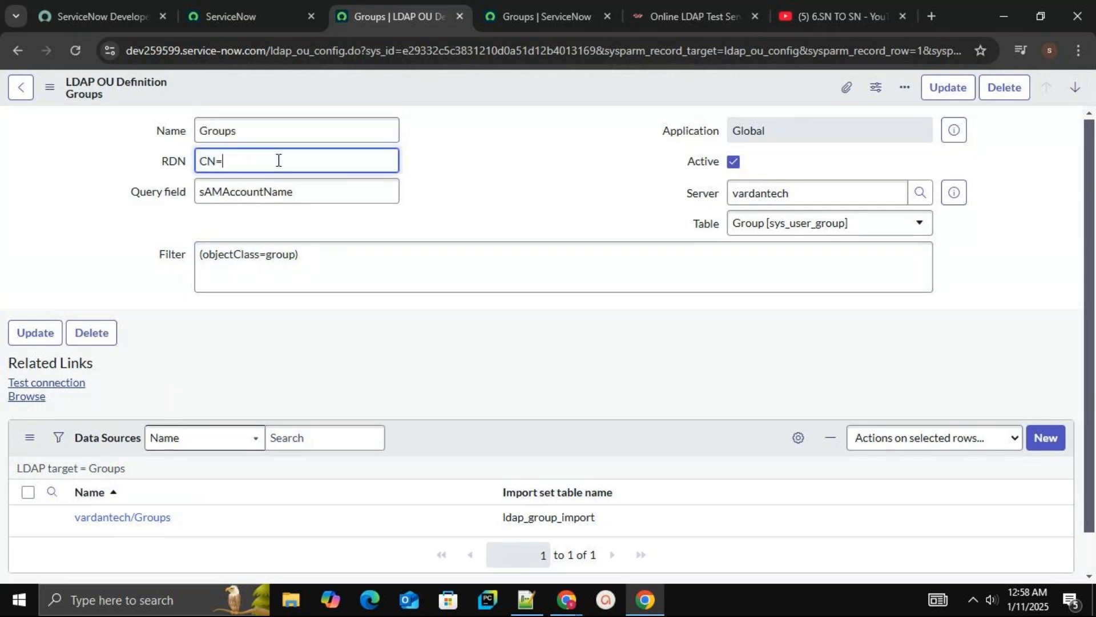
pyautogui.write('ou')
pyautogui.click(661, 6)
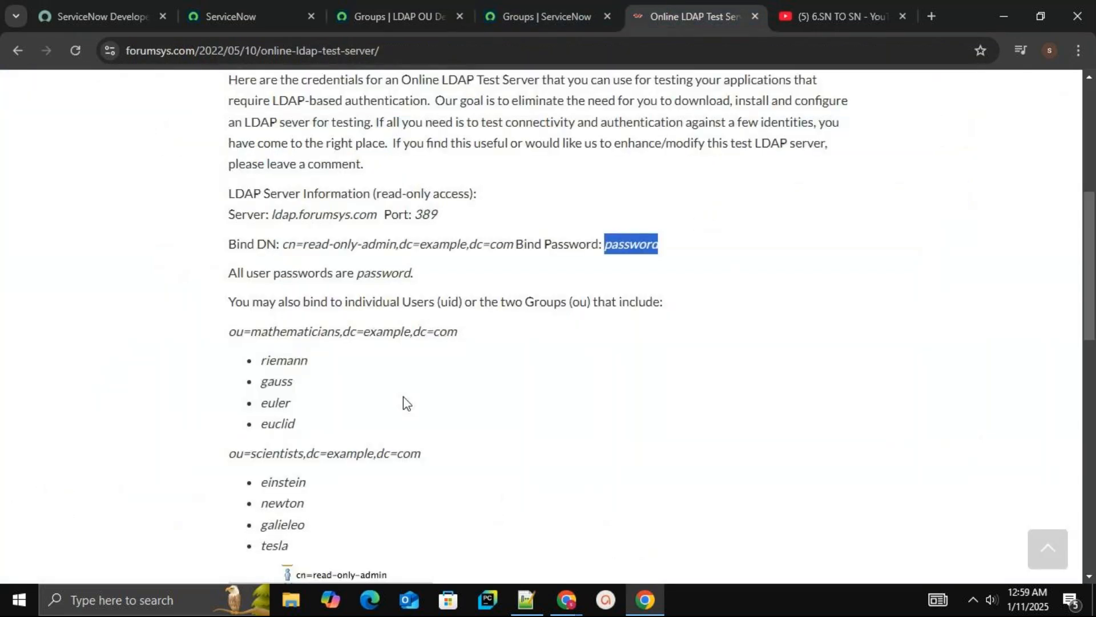
pyautogui.scroll(-3, 406, 403)
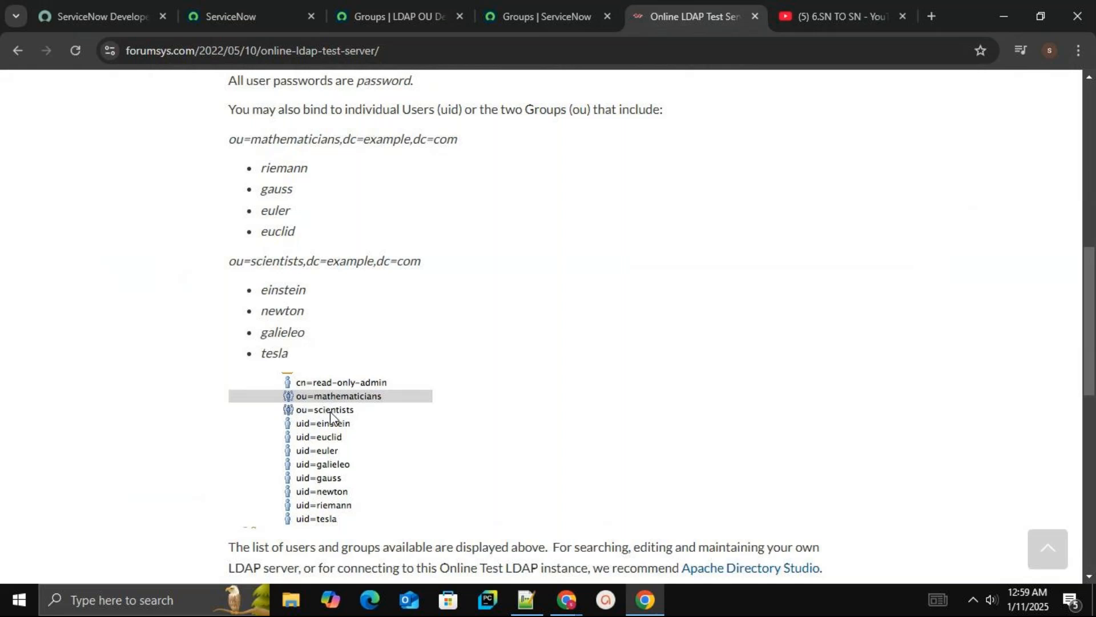
pyautogui.moveTo(507, 8)
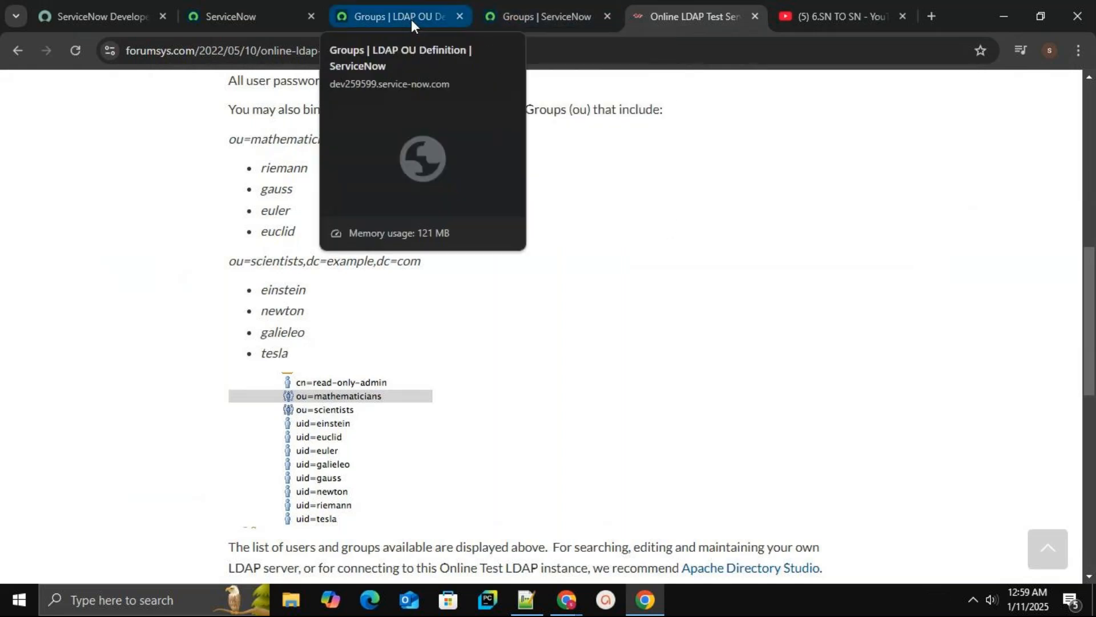
pyautogui.click(411, 20)
pyautogui.write('sc')
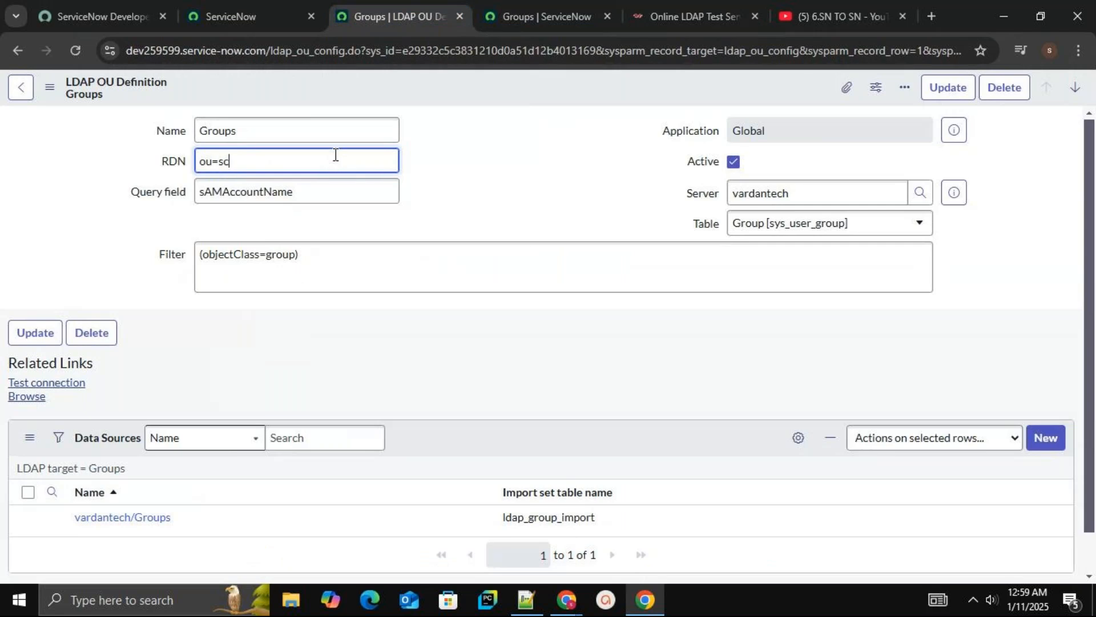
pyautogui.write('ientists')
# Set the Groups definition's filter to (ou=scientists)
pyautogui.hotkey('ctrl', 'a')
pyautogui.hotkey('ctrl', 'c')
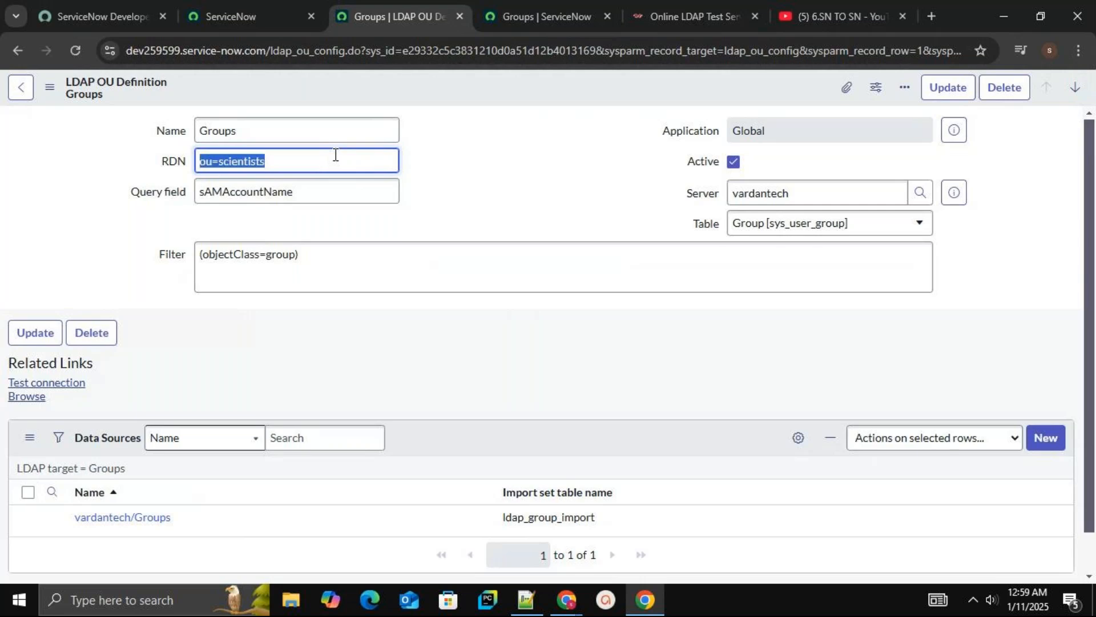
pyautogui.click(326, 258)
pyautogui.press('BackSpace')
pyautogui.press('BackSpace')
pyautogui.press('BackSpace')
pyautogui.press('BackSpace')
pyautogui.press('BackSpace')
pyautogui.press('BackSpace')
pyautogui.press('BackSpace')
pyautogui.press('BackSpace')
pyautogui.press('BackSpace')
pyautogui.press('BackSpace')
pyautogui.press('BackSpace')
pyautogui.press('BackSpace')
pyautogui.press('BackSpace')
pyautogui.press('BackSpace')
pyautogui.press('BackSpace')
pyautogui.press('BackSpace')
pyautogui.press('BackSpace')
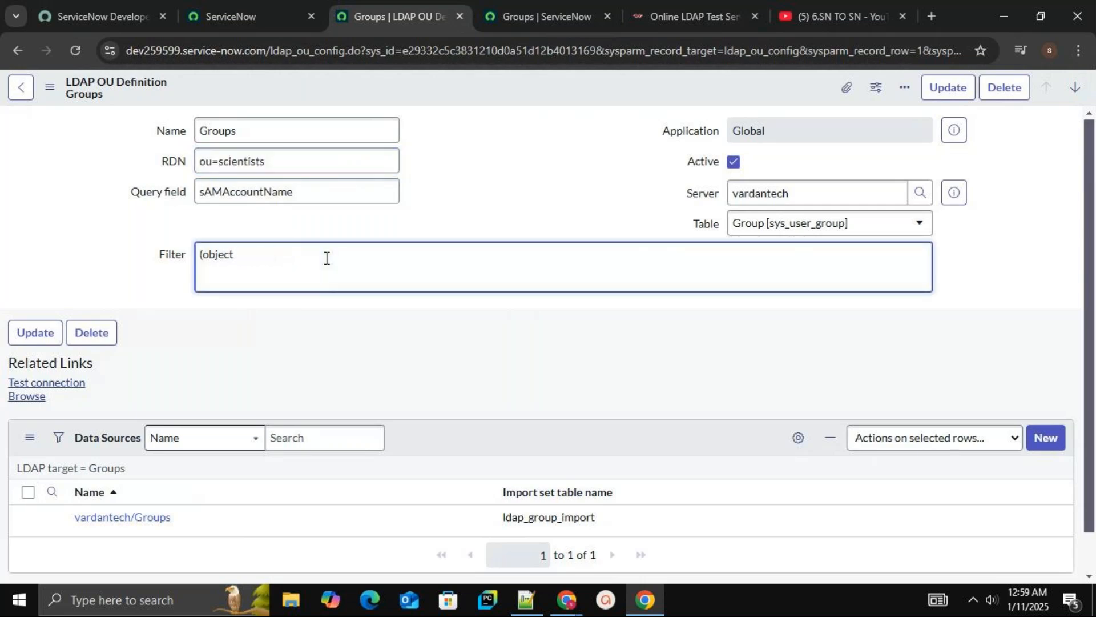
pyautogui.hotkey('ctrl', 'v')
pyautogui.press('Home')
pyautogui.write('(')
# Test the Groups definition's connection, then browse its LDAP nodes and open the OU=scientists node's attributes
pyautogui.click(80, 392)
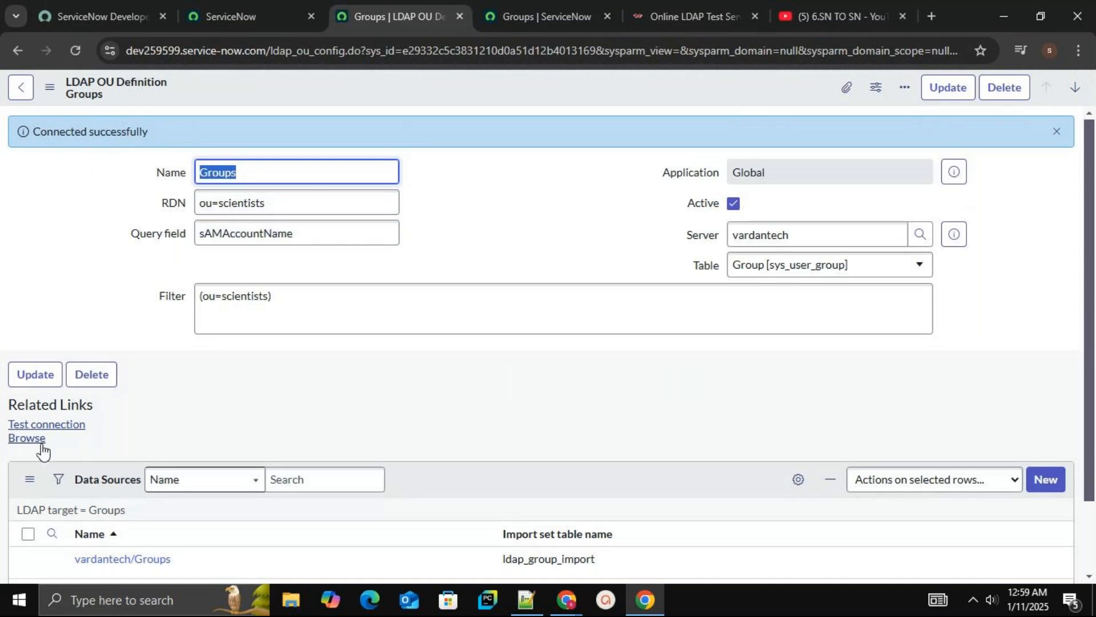
pyautogui.click(41, 444)
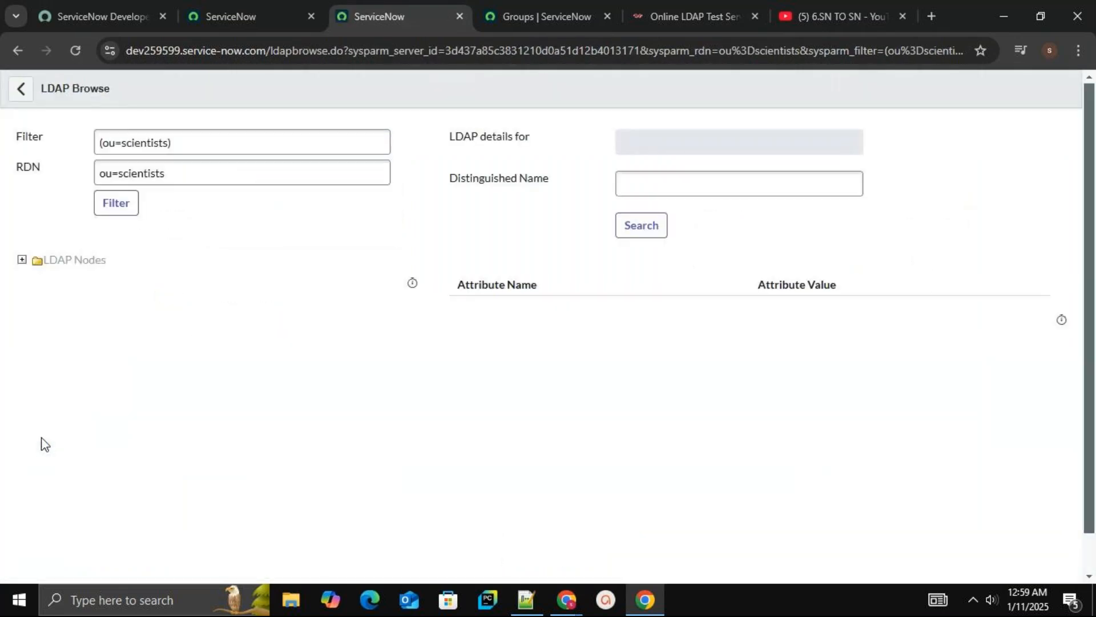
pyautogui.click(22, 260)
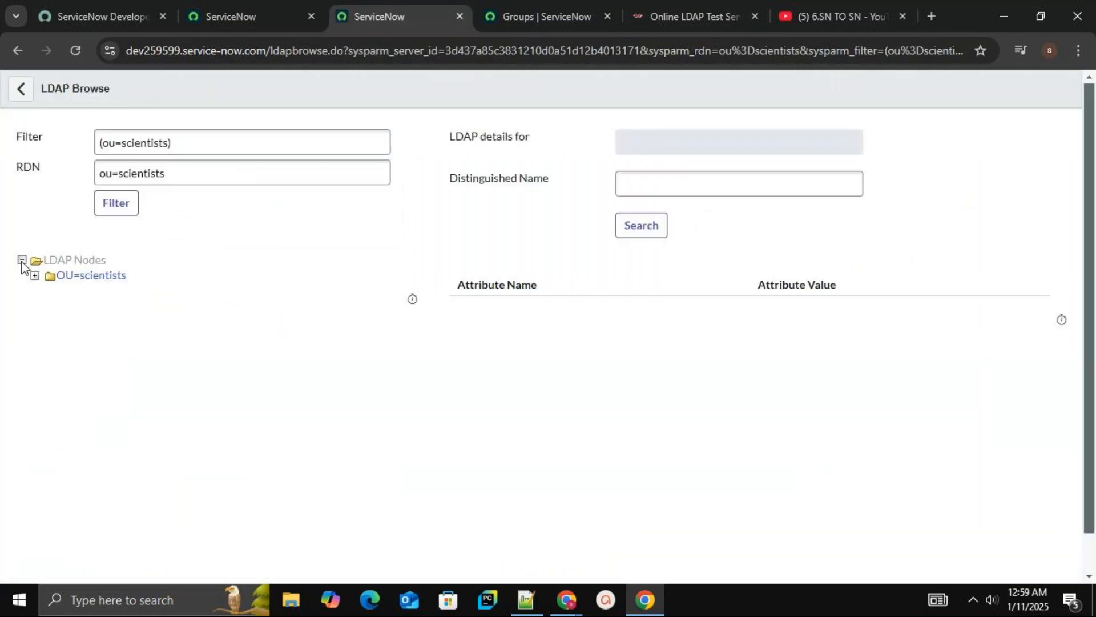
pyautogui.click(76, 280)
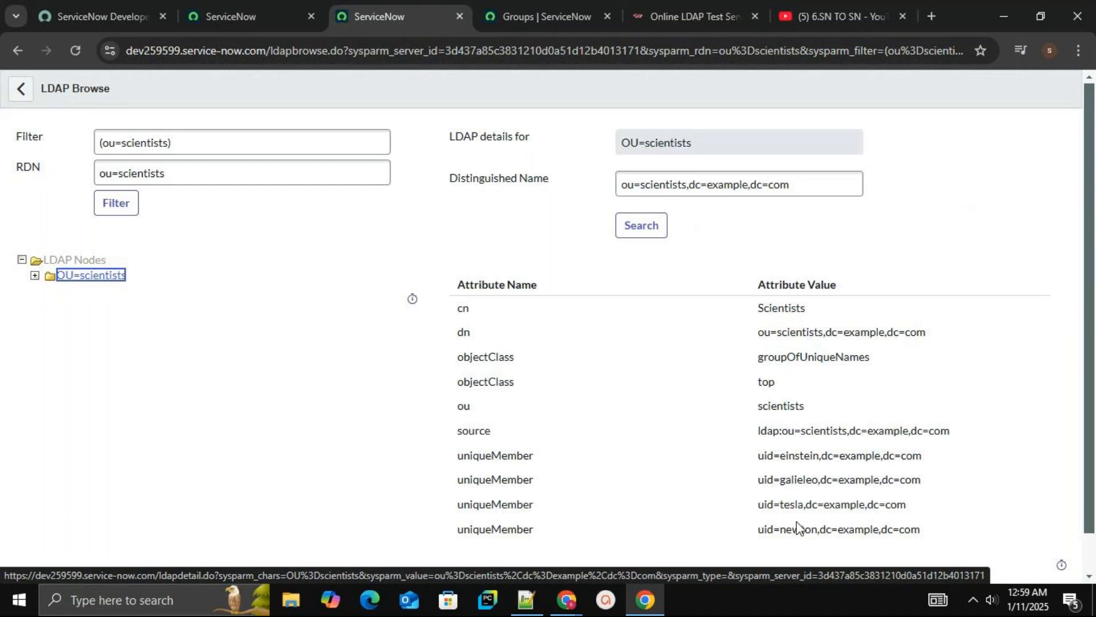
pyautogui.click(270, 169)
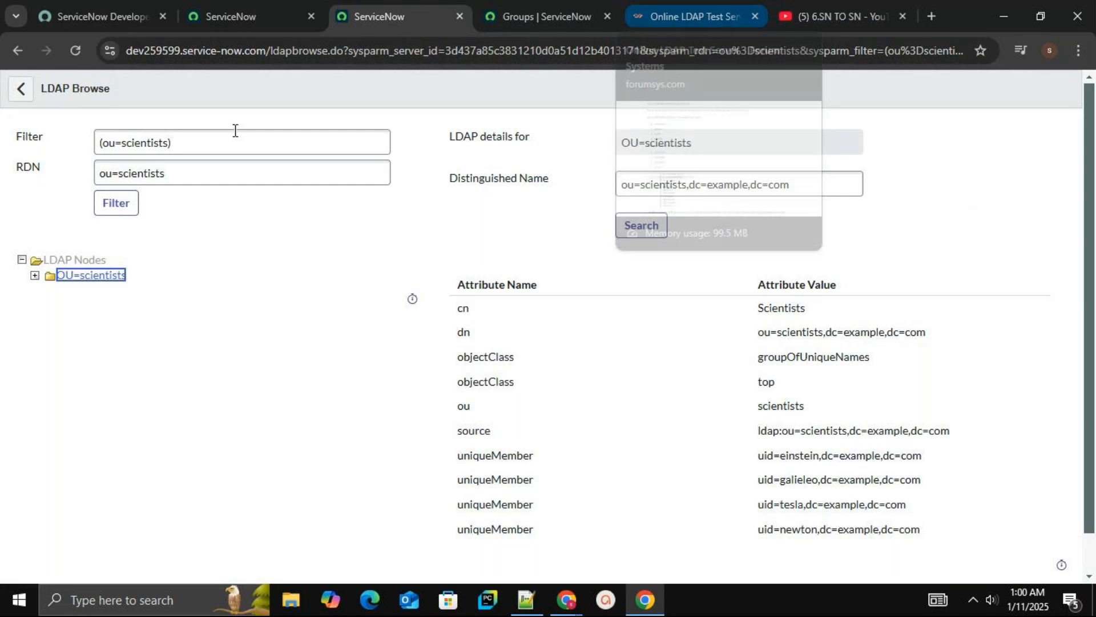
# Filter the LDAP browser with (ou=s*), after reviewing the test server's group list
pyautogui.click(677, 16)
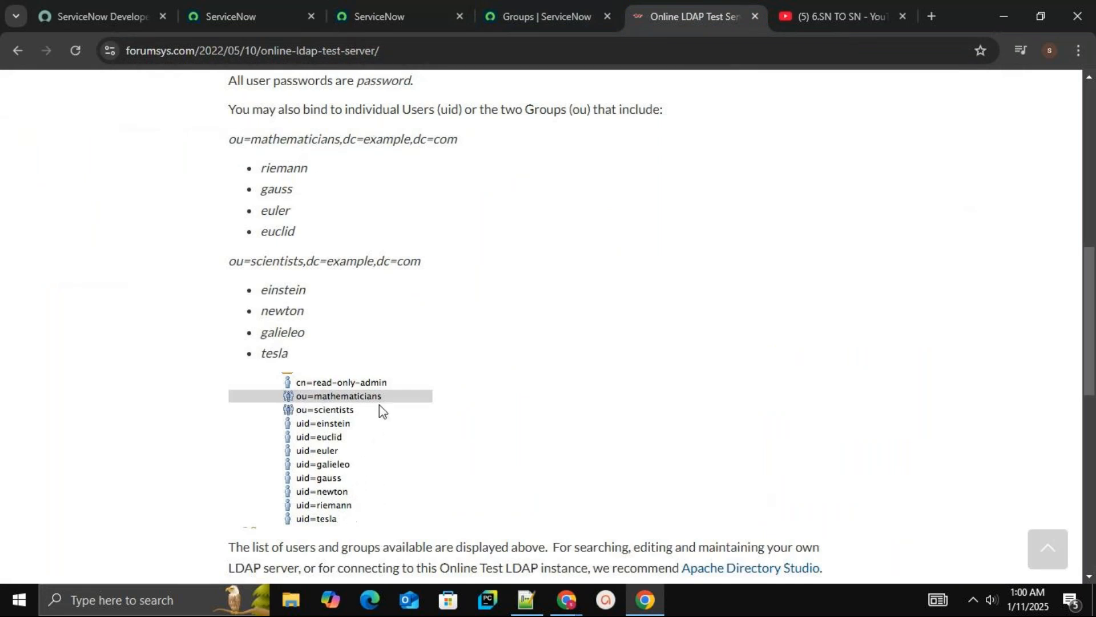
pyautogui.click(516, 8)
pyautogui.click(431, 10)
pyautogui.click(164, 136)
pyautogui.press('BackSpace')
pyautogui.press('BackSpace')
pyautogui.press('BackSpace')
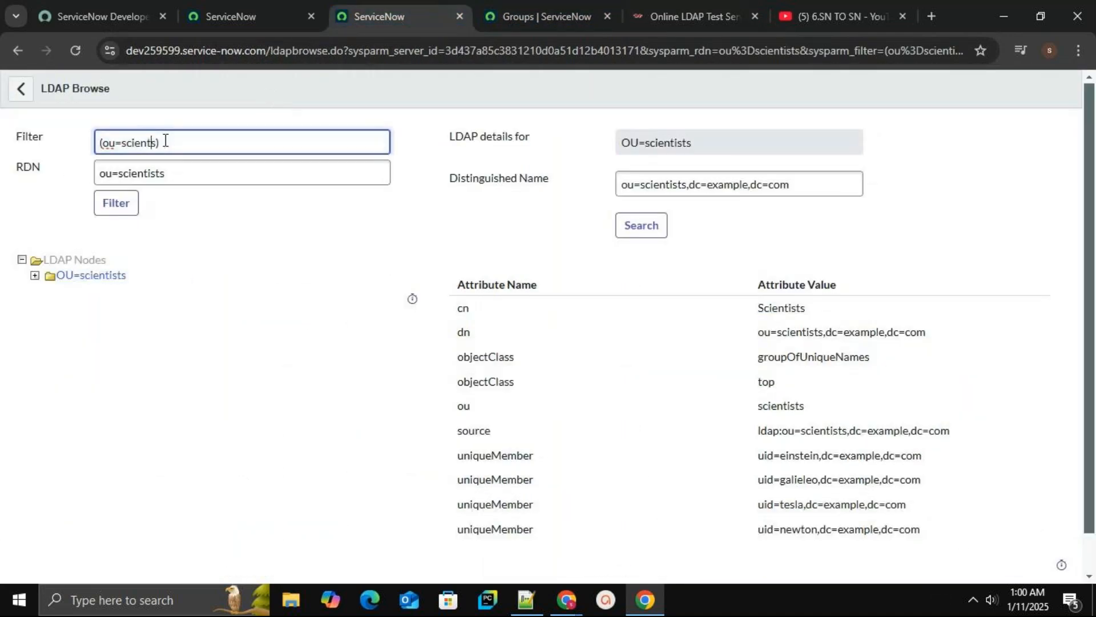
pyautogui.press('BackSpace')
pyautogui.press('BackSpace')
pyautogui.press('BackSpace')
pyautogui.press('BackSpace')
pyautogui.press('BackSpace')
pyautogui.press('BackSpace')
pyautogui.click(122, 210)
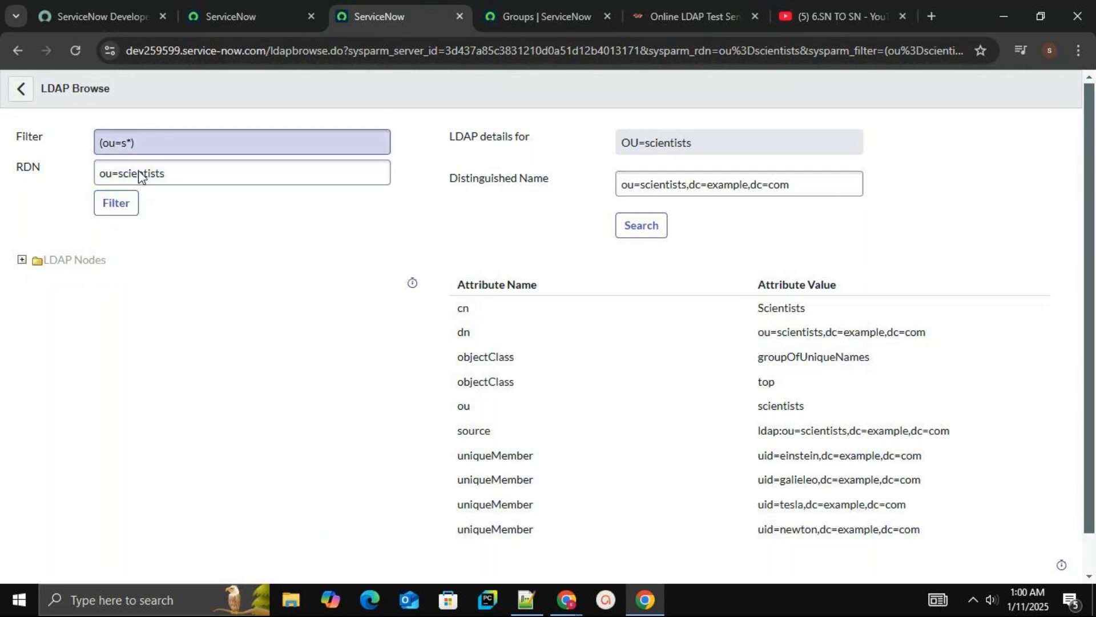
# Expand the LDAP Nodes tree, view the OU=scientists node's attributes, and return to the Groups OU definition
pyautogui.click(22, 260)
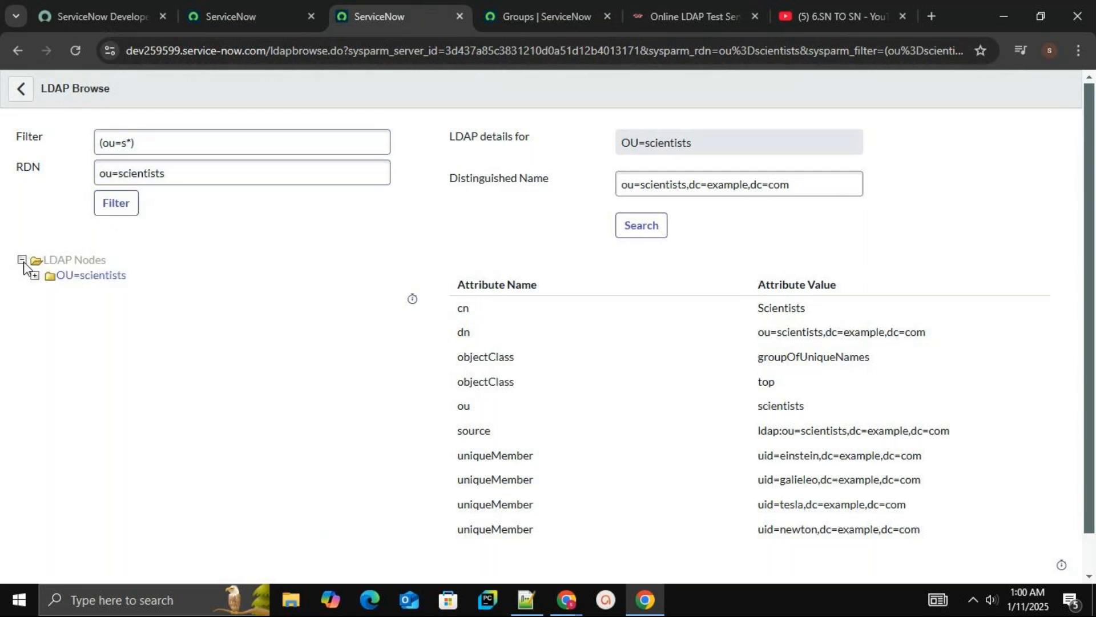
pyautogui.click(88, 275)
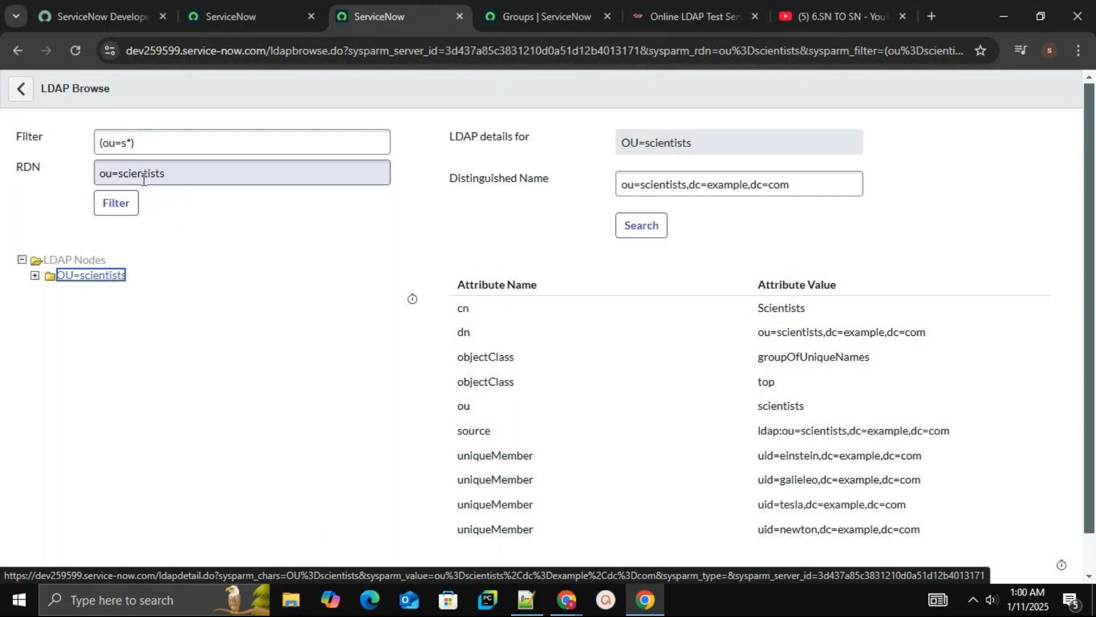
pyautogui.click(23, 90)
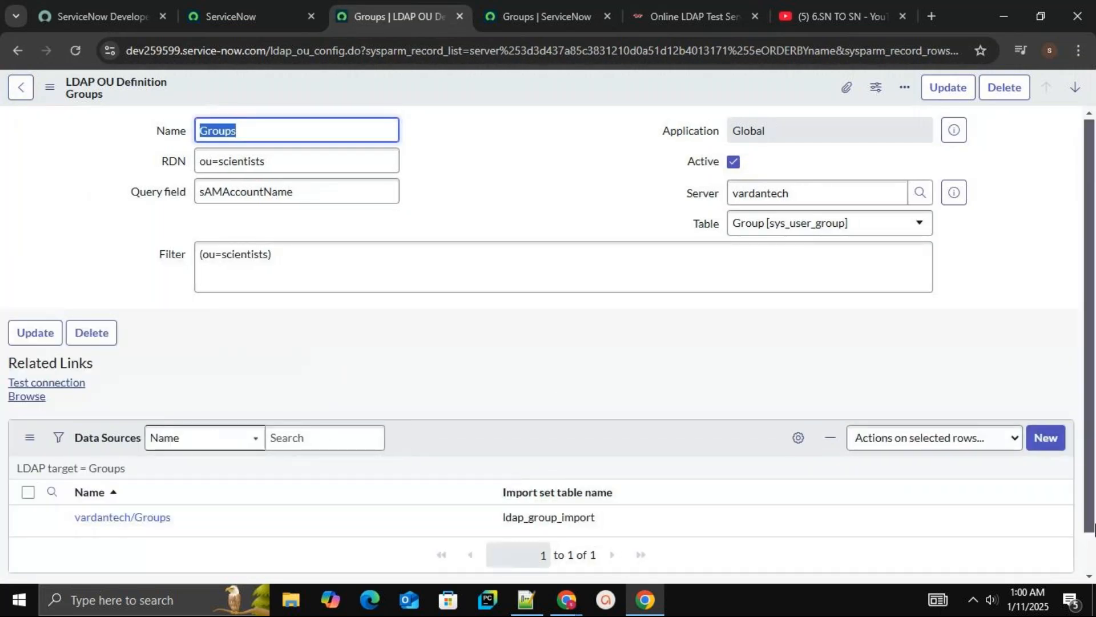
# Open the vardantech/Groups data source from the Groups definition
pyautogui.scroll(-1, 558, 472)
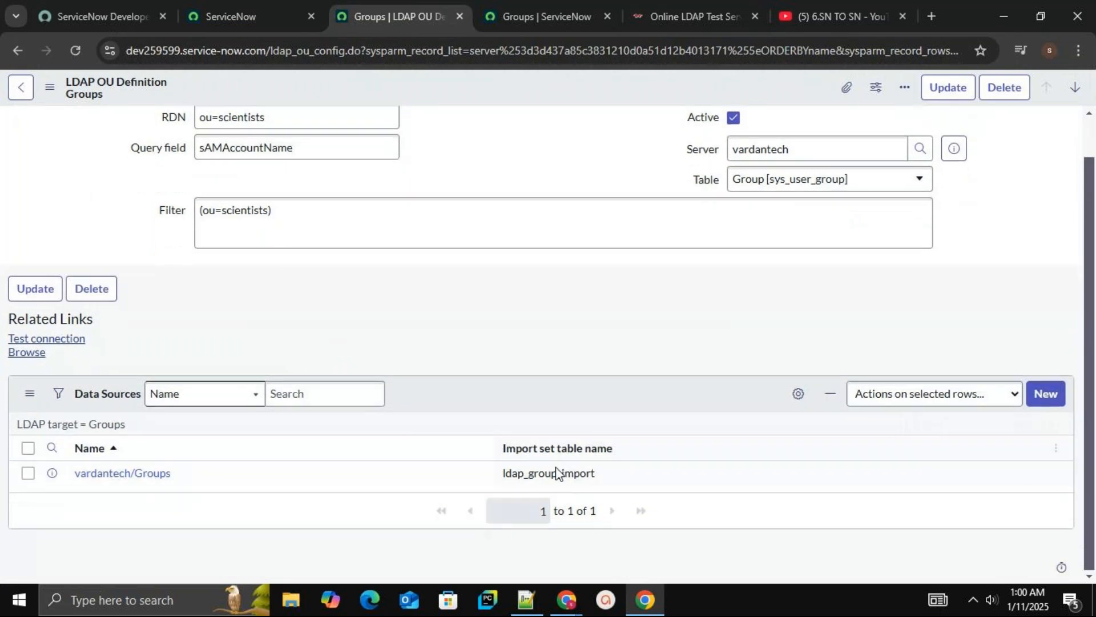
pyautogui.click(156, 477)
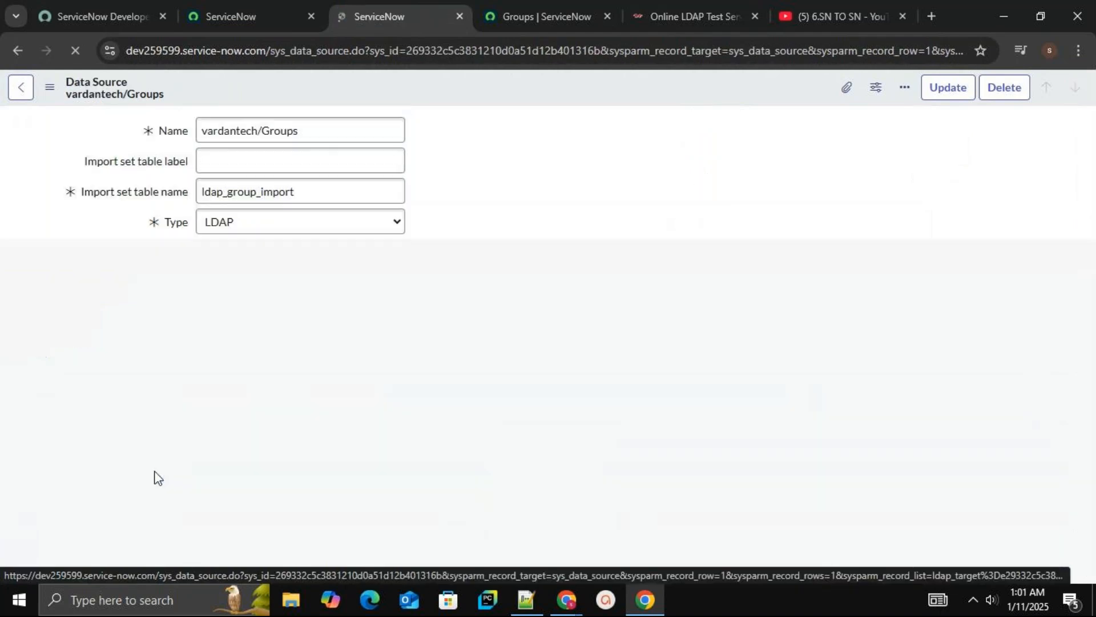
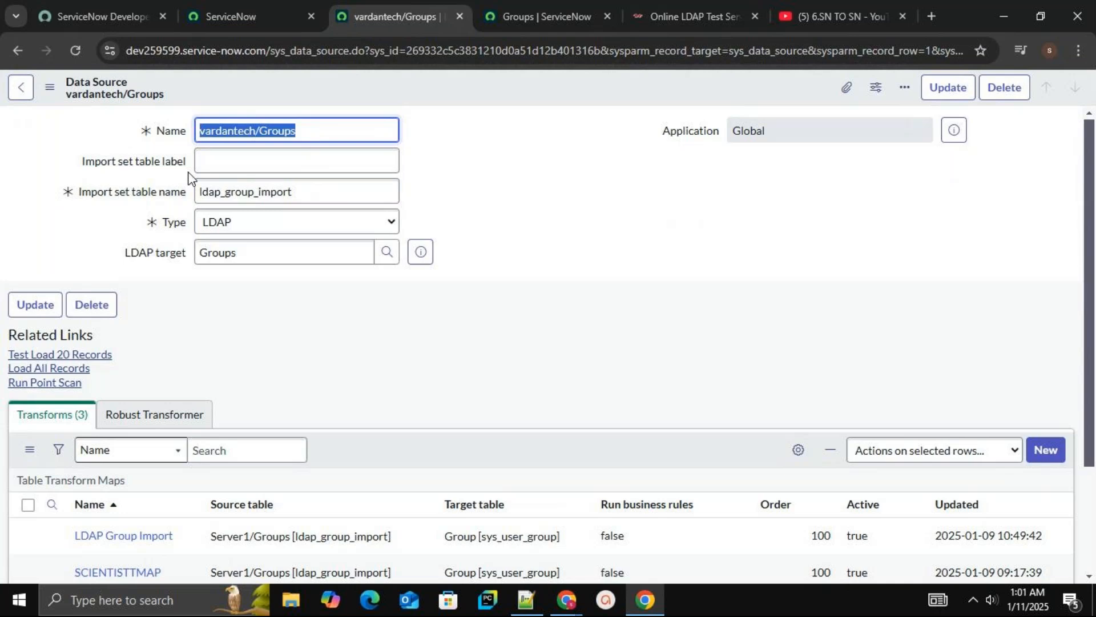
# Test-load 20 records from the vardantech/Groups data source, then load all records
pyautogui.click(282, 161)
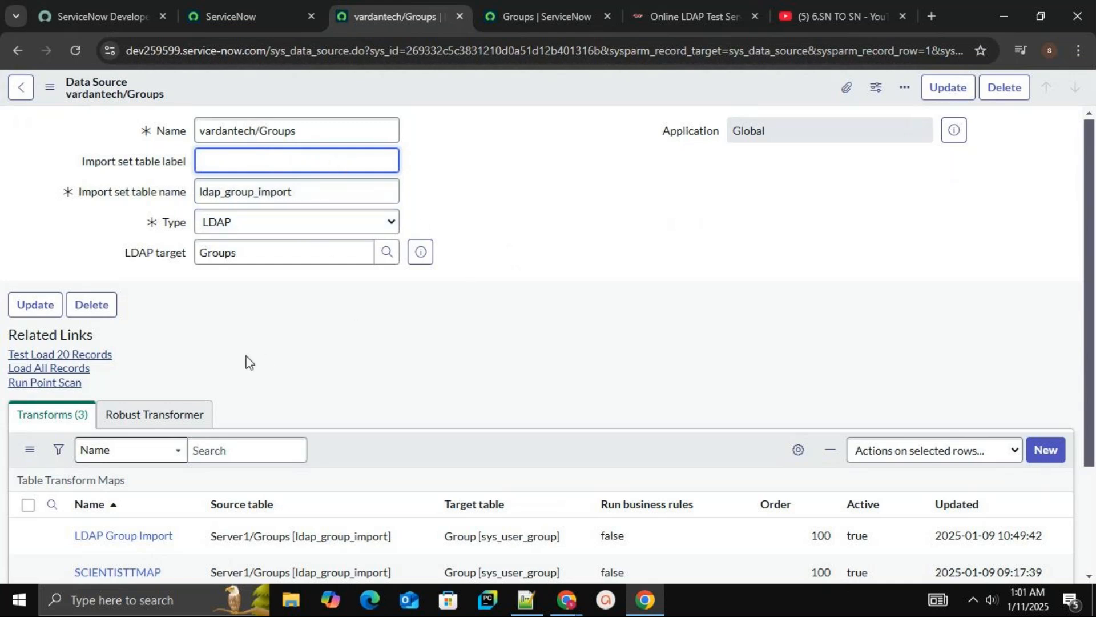
pyautogui.click(108, 357)
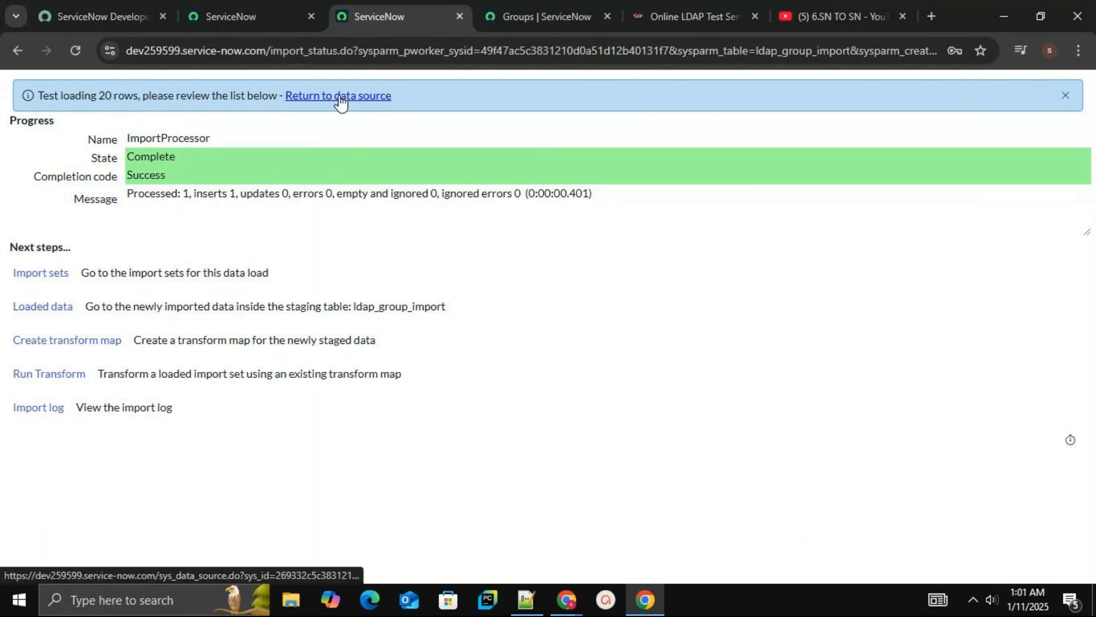
pyautogui.click(309, 101)
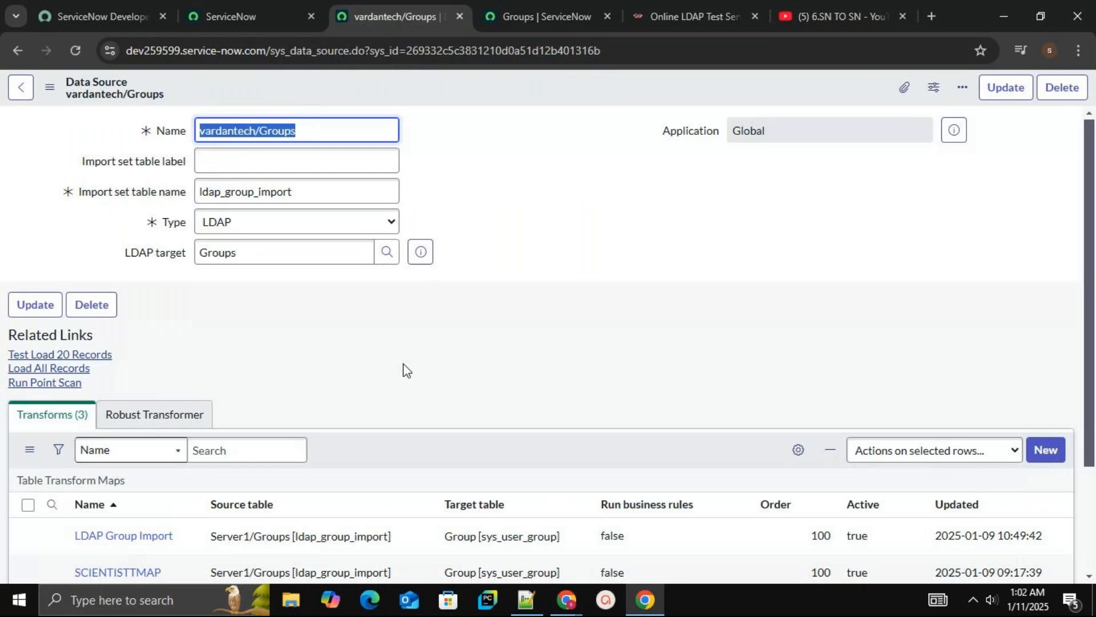
pyautogui.click(74, 371)
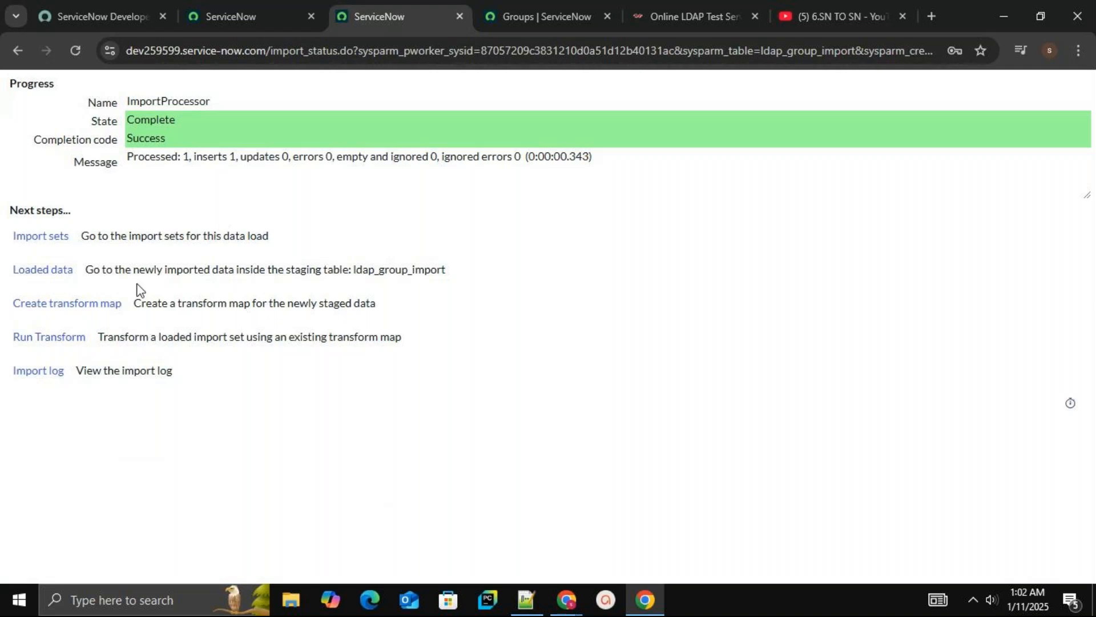
# Create a transform map named vardantmap123 from the loaded data with target table Group [sys_user_group]
pyautogui.click(98, 304)
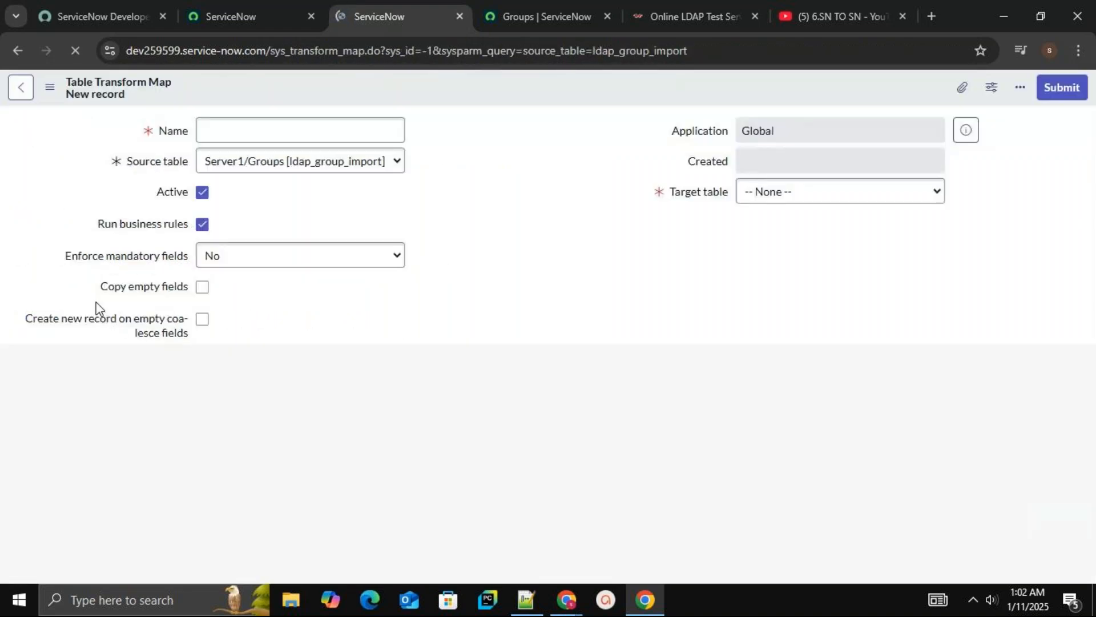
pyautogui.click(323, 123)
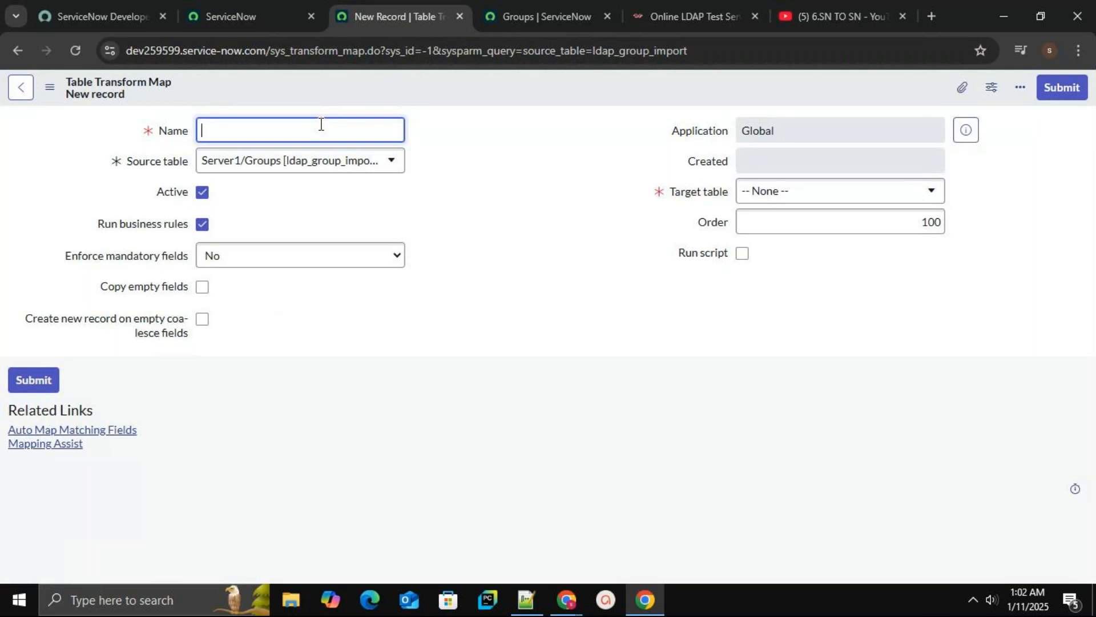
pyautogui.write('ar')
pyautogui.write('dah')
pyautogui.write('tm')
pyautogui.write('ap12')
pyautogui.write('3')
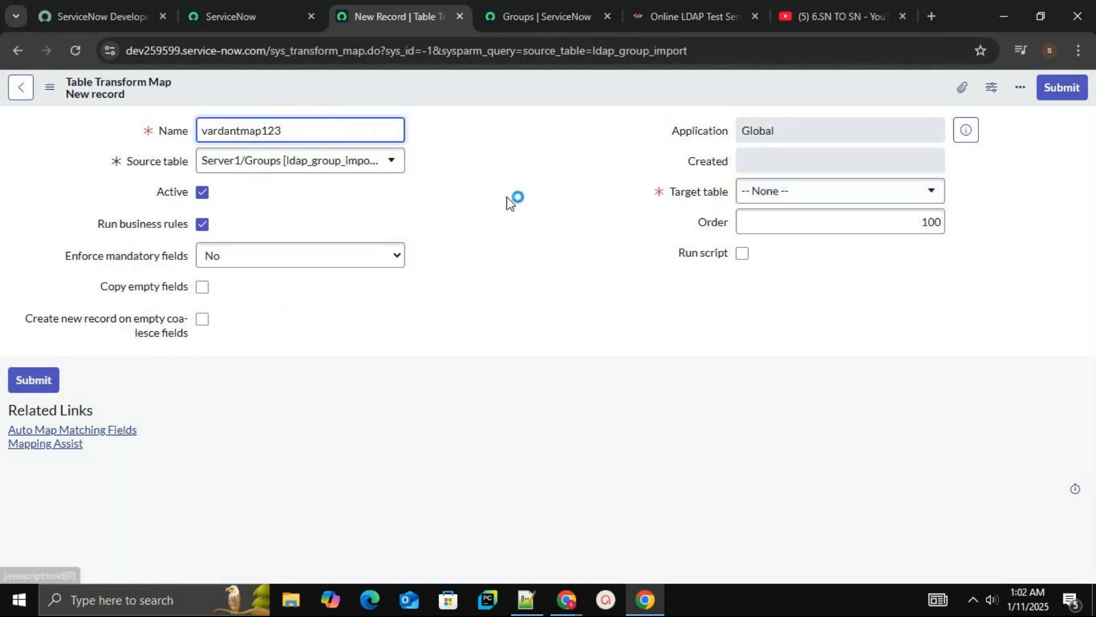
pyautogui.click(829, 199)
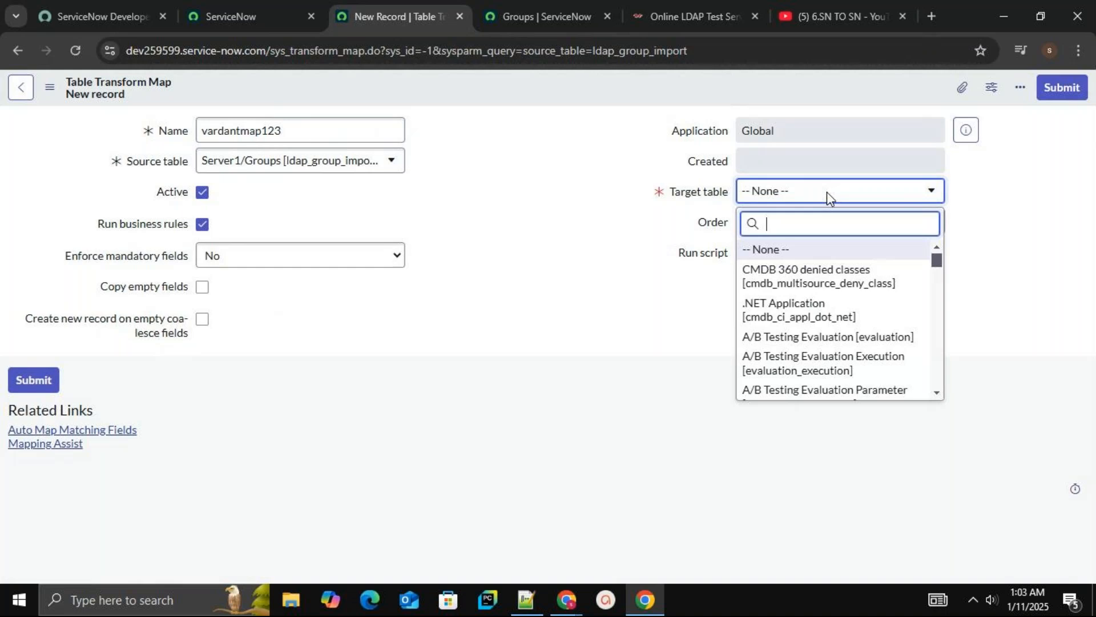
pyautogui.write('sys_user_gr')
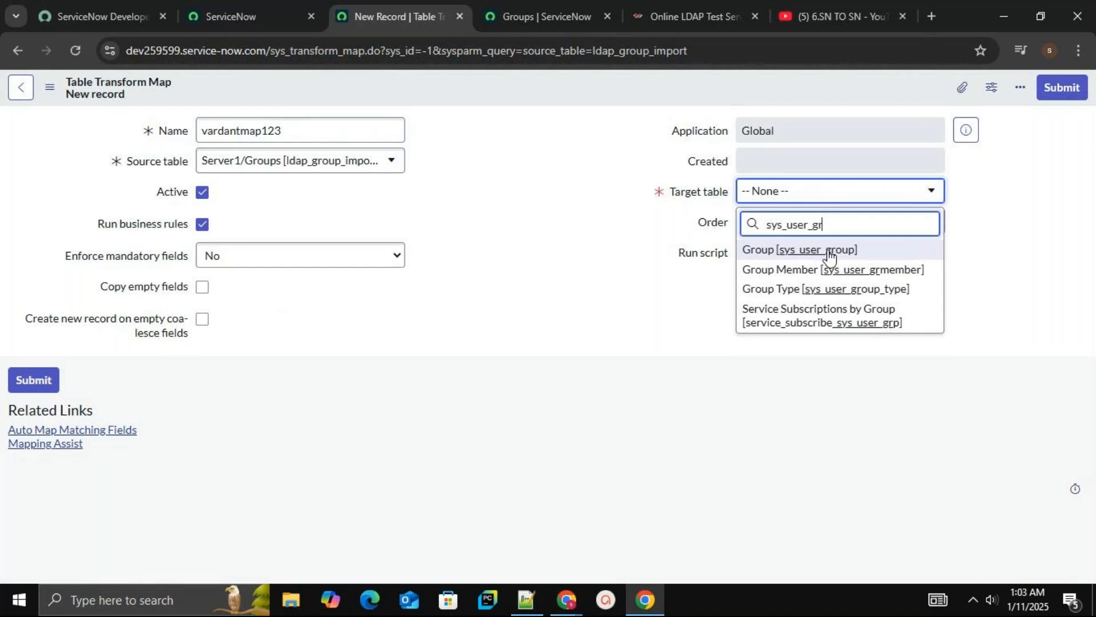
pyautogui.click(819, 252)
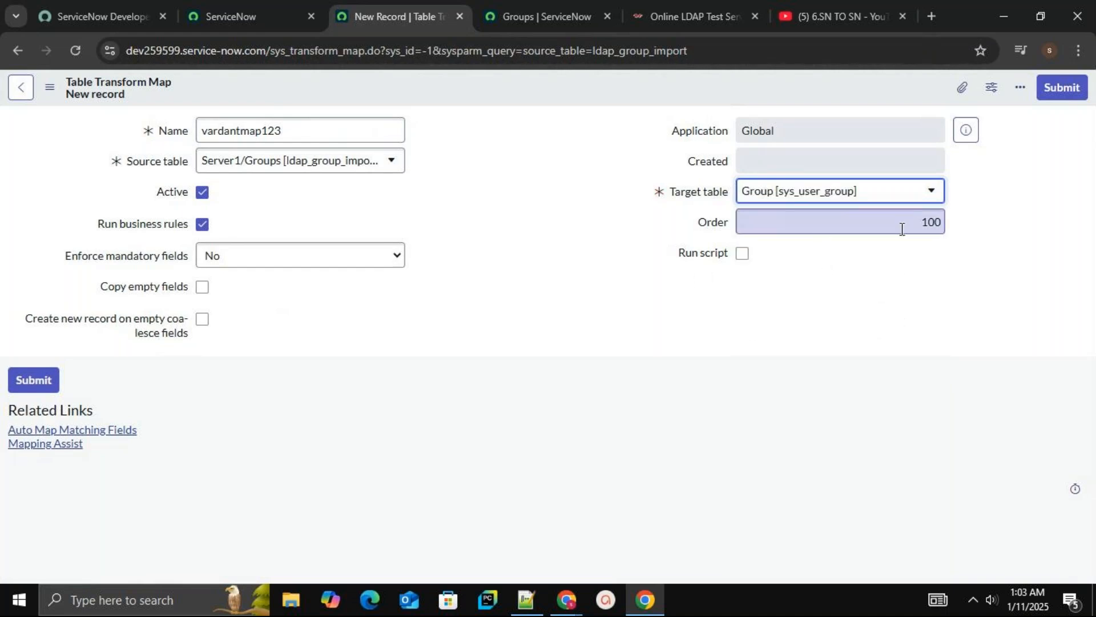
# Set the map's Enforce mandatory fields option to All Fields and submit the transform map
pyautogui.click(337, 264)
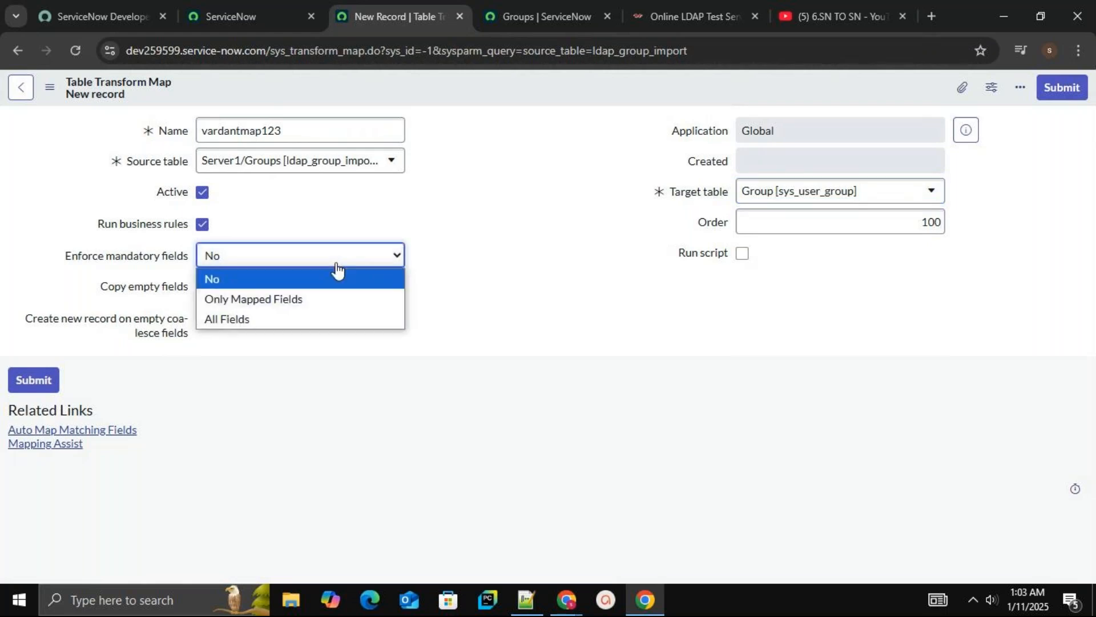
pyautogui.click(298, 320)
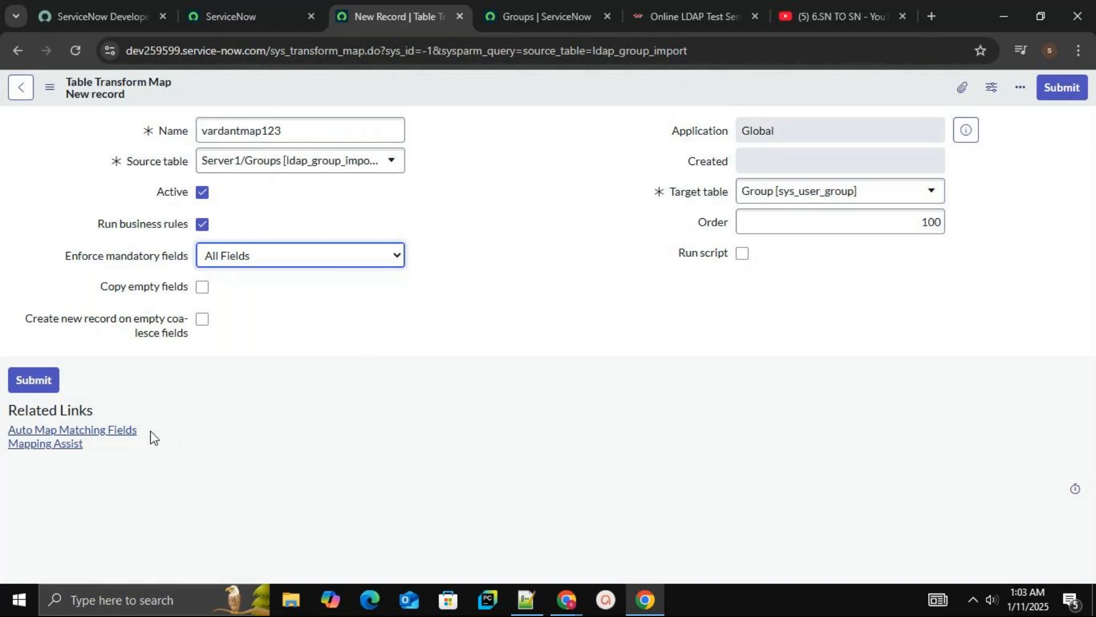
pyautogui.rightClick(530, 81)
pyautogui.click(544, 93)
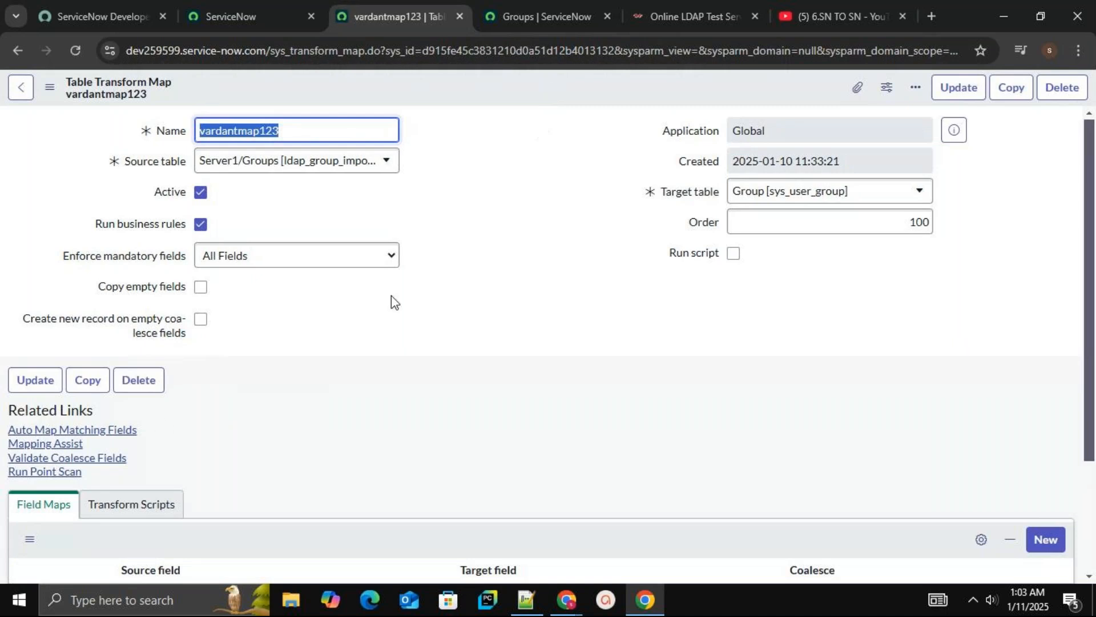
# Auto-map matching fields on the vardantmap123 transform map and review its field maps
pyautogui.click(137, 436)
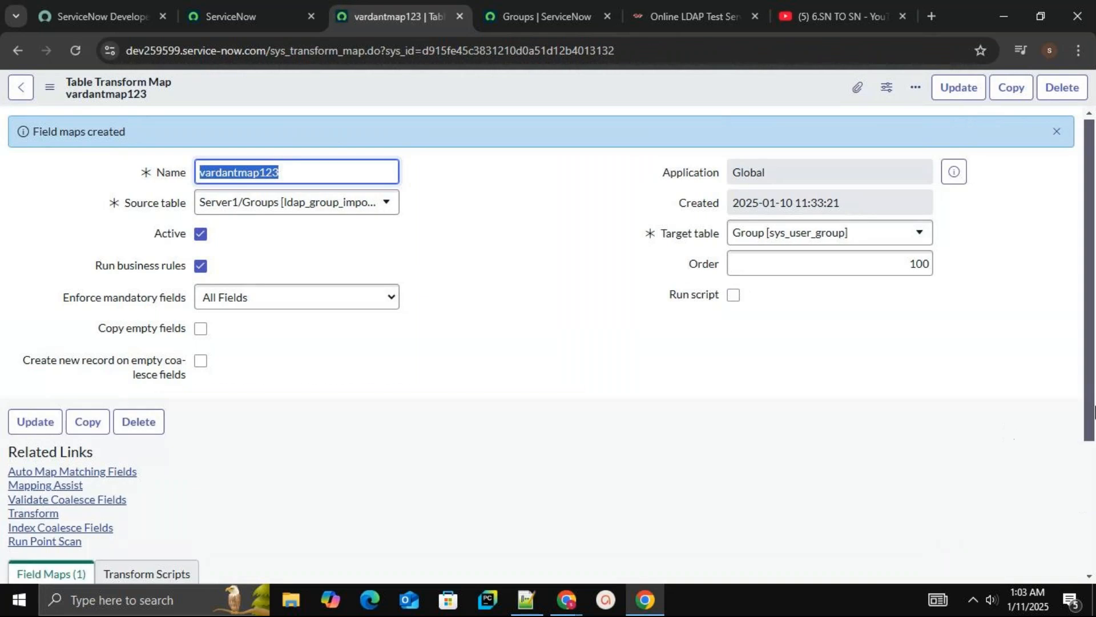
pyautogui.click(1090, 457)
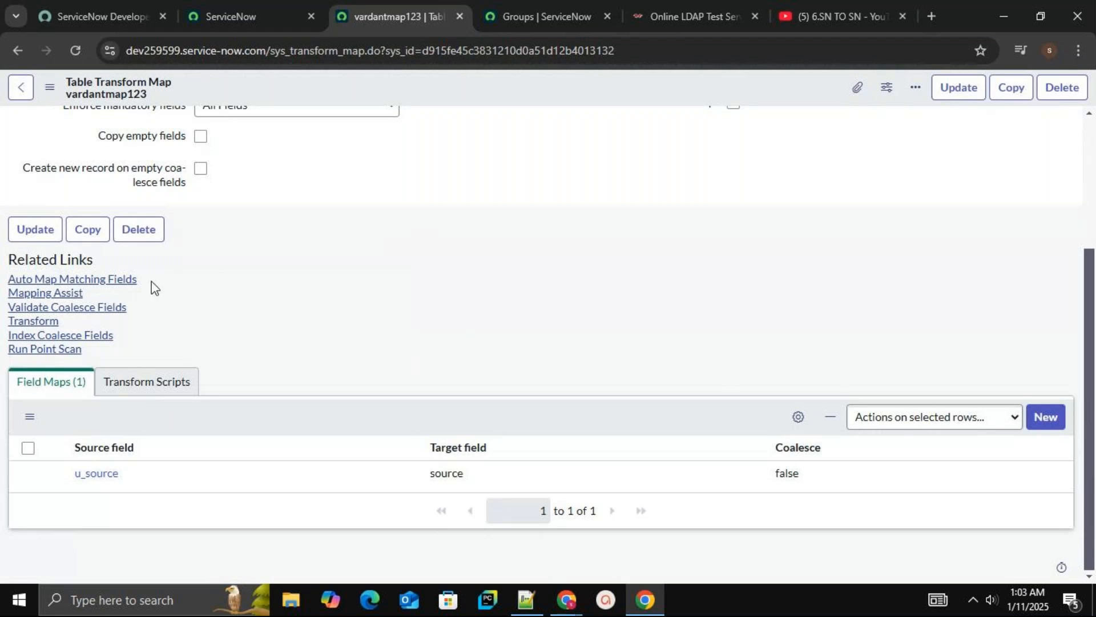
# Run a transform on import set ISET0010007 using only vardantmap123 instead of TMAP
pyautogui.click(45, 329)
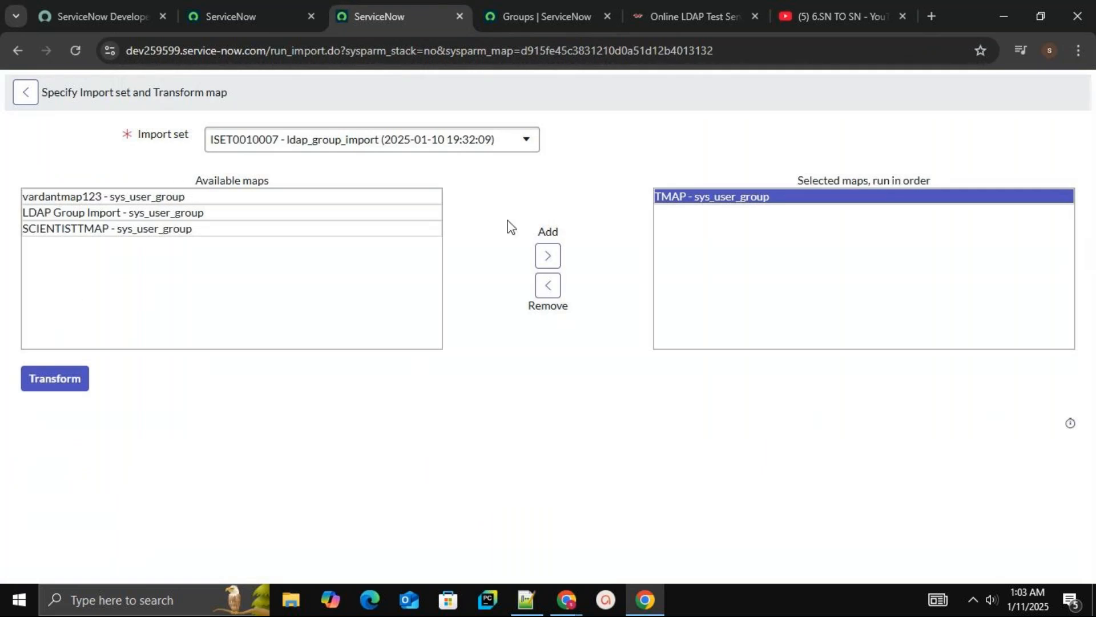
pyautogui.click(548, 285)
pyautogui.click(165, 197)
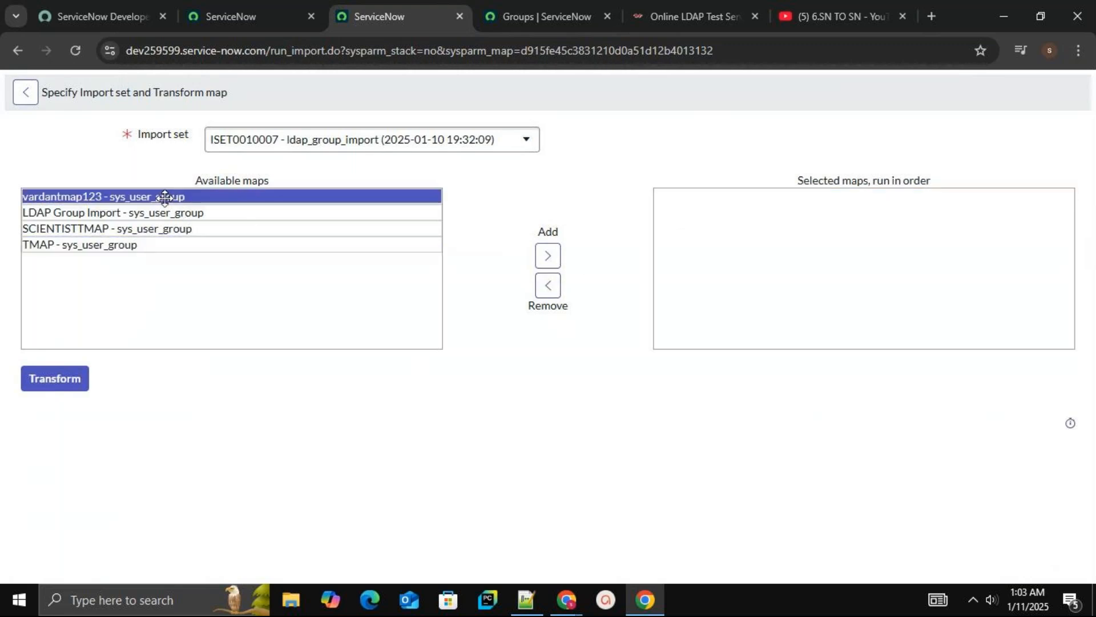
pyautogui.click(550, 257)
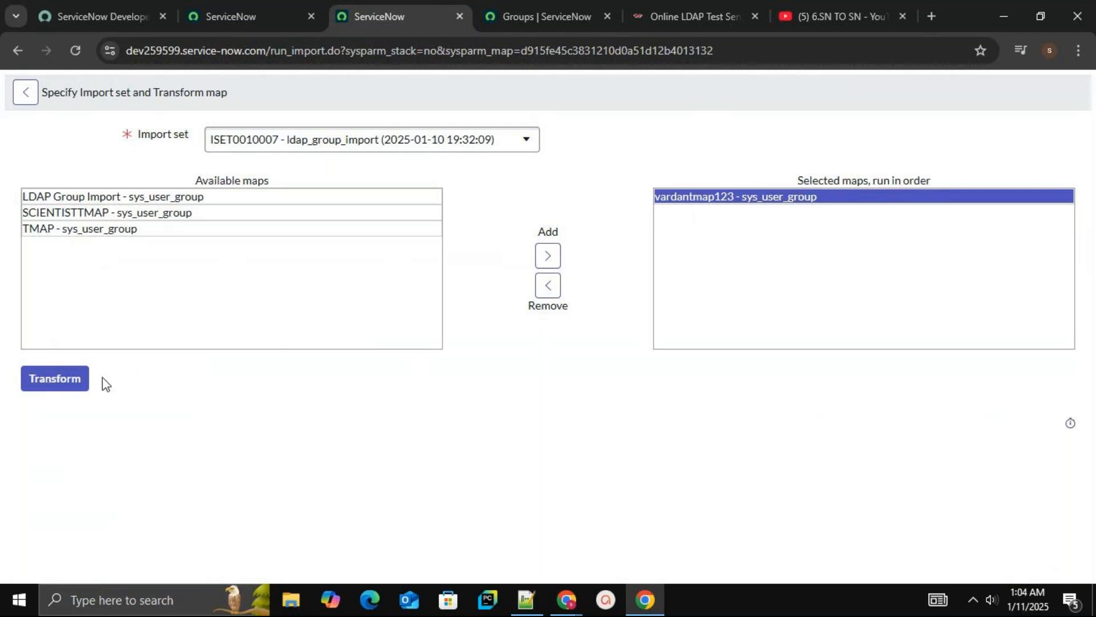
pyautogui.click(76, 394)
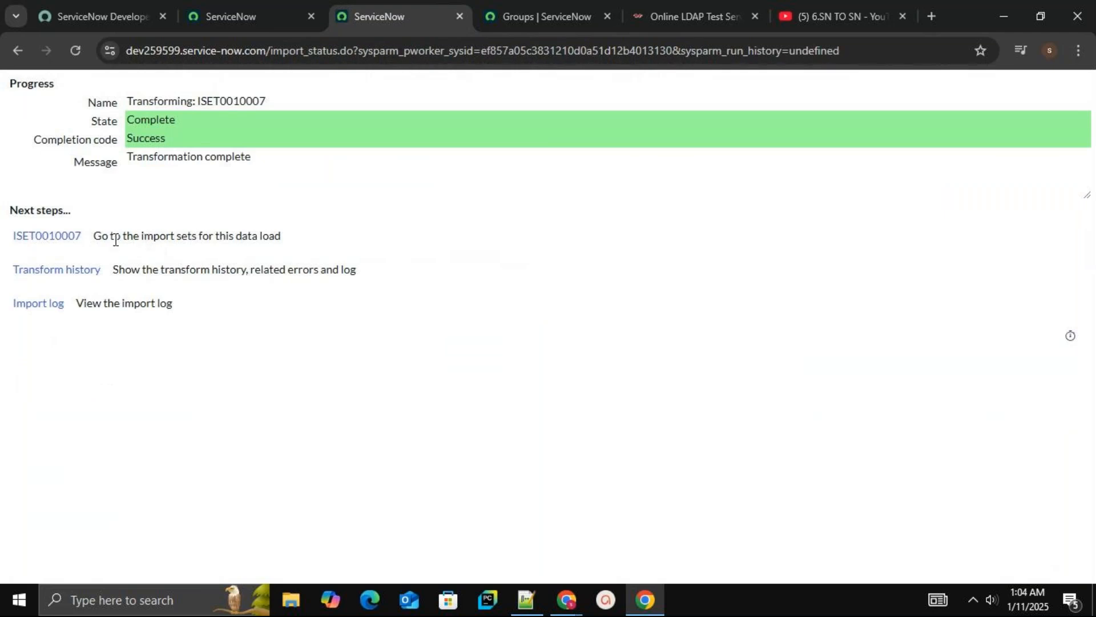
# Inspect the ISET0010007 import set run and reload the Groups list to check the imported group
pyautogui.click(76, 244)
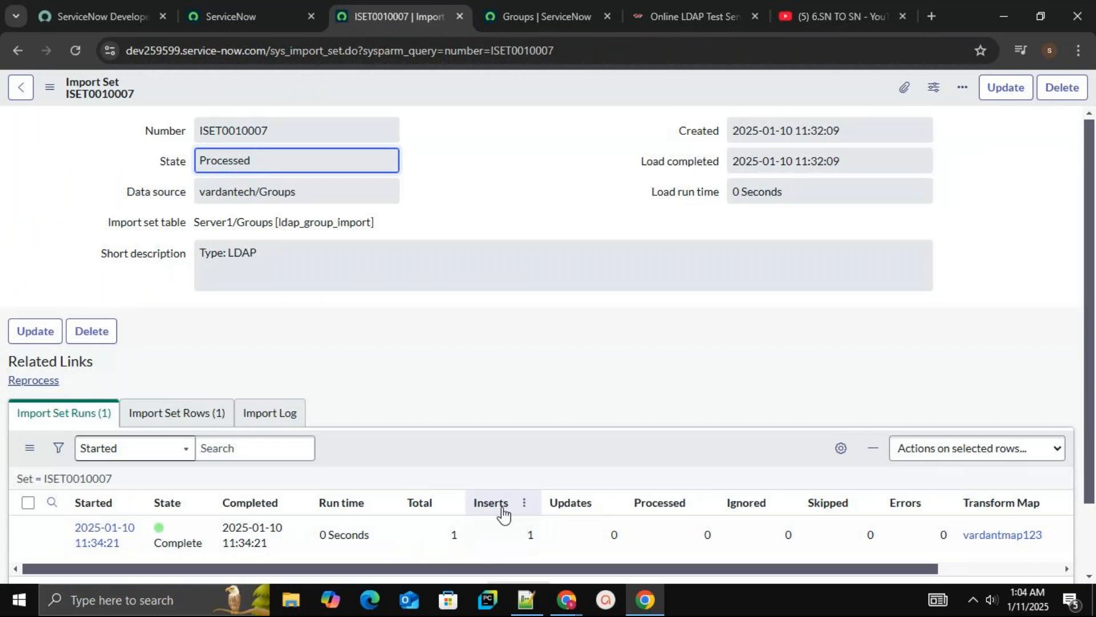
pyautogui.click(534, 12)
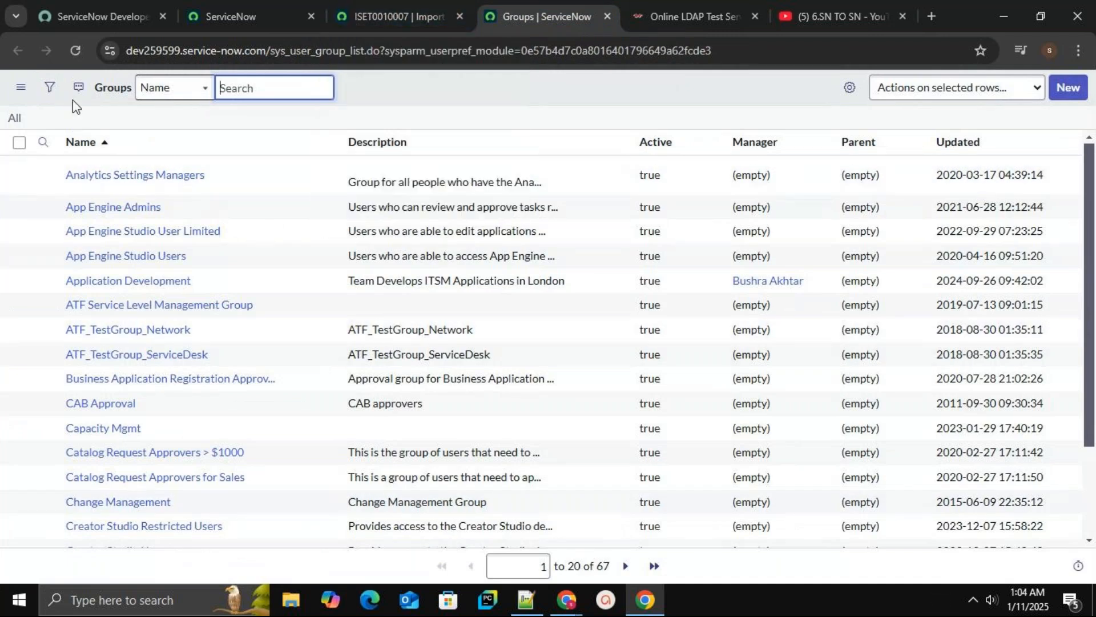
pyautogui.click(419, 14)
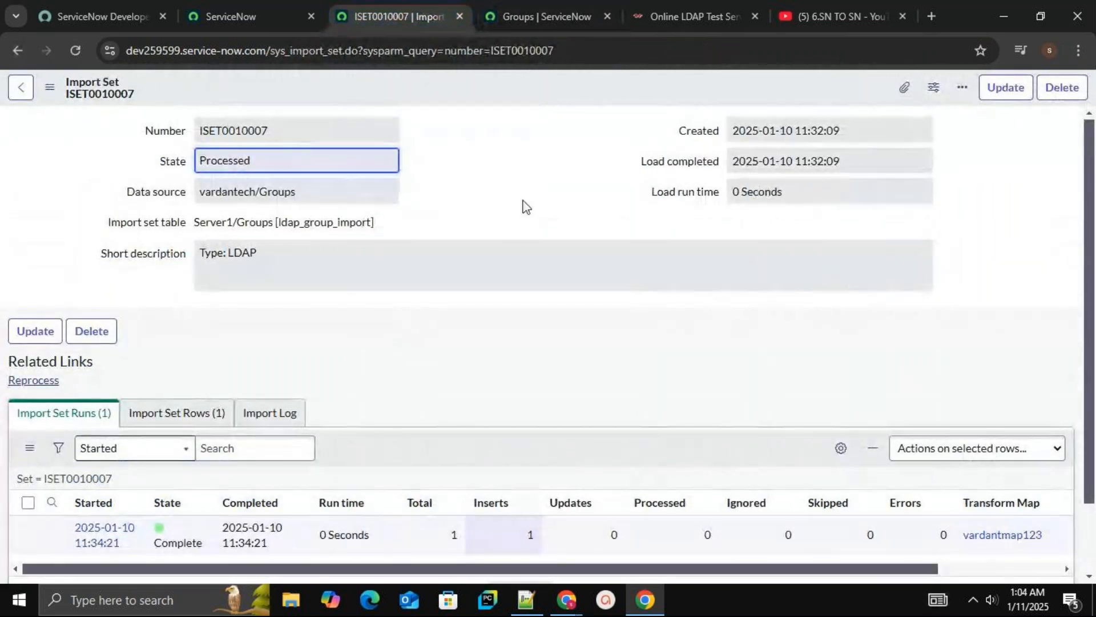
pyautogui.click(526, 16)
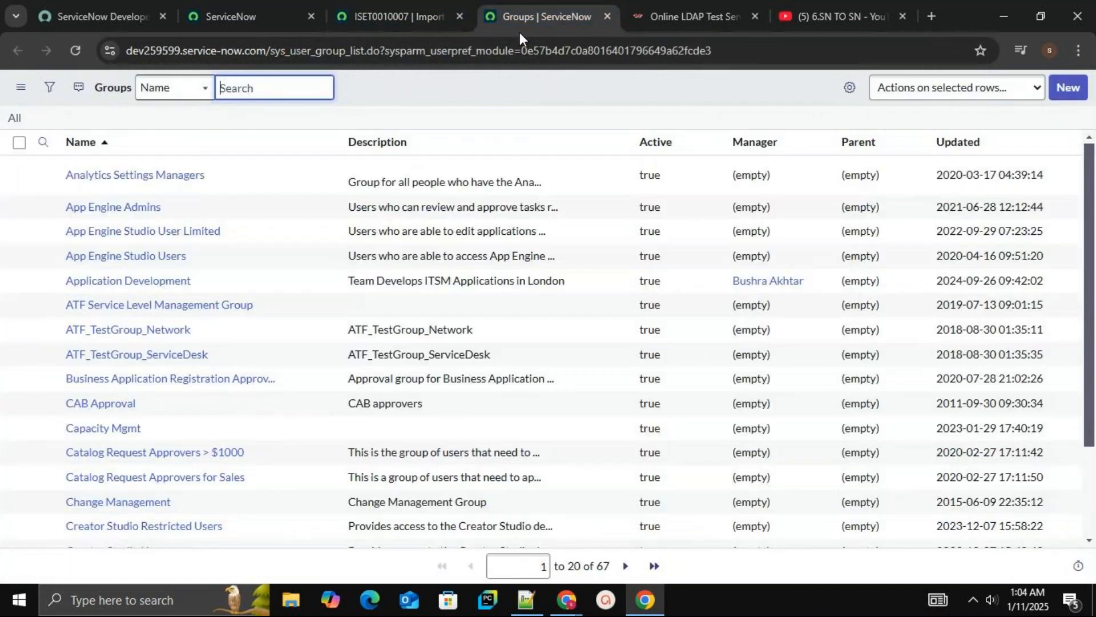
pyautogui.click(73, 52)
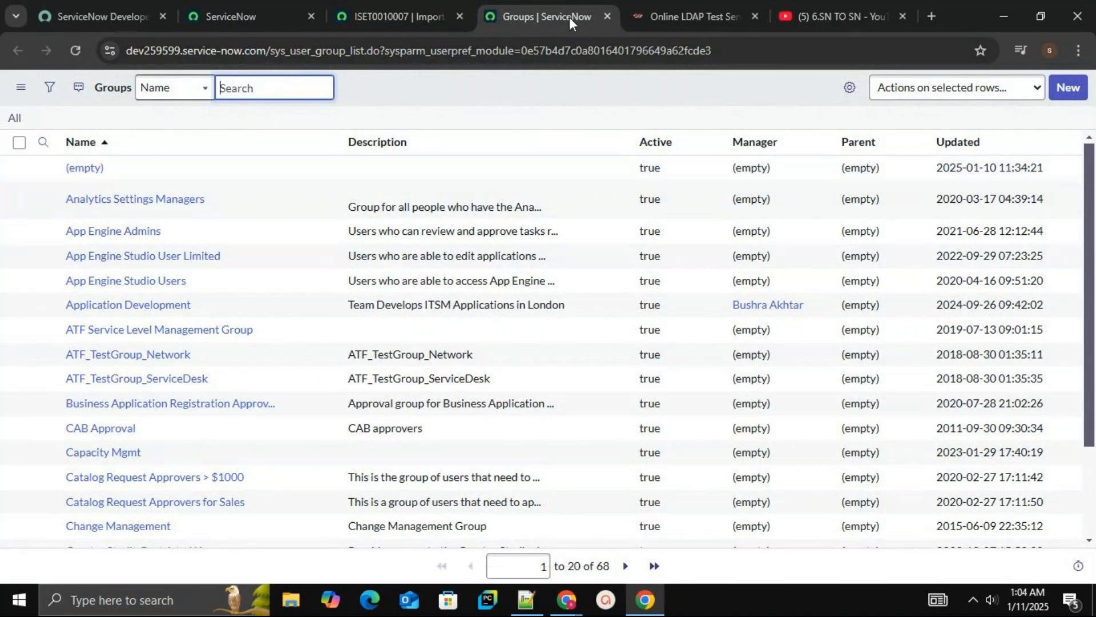
pyautogui.click(407, 13)
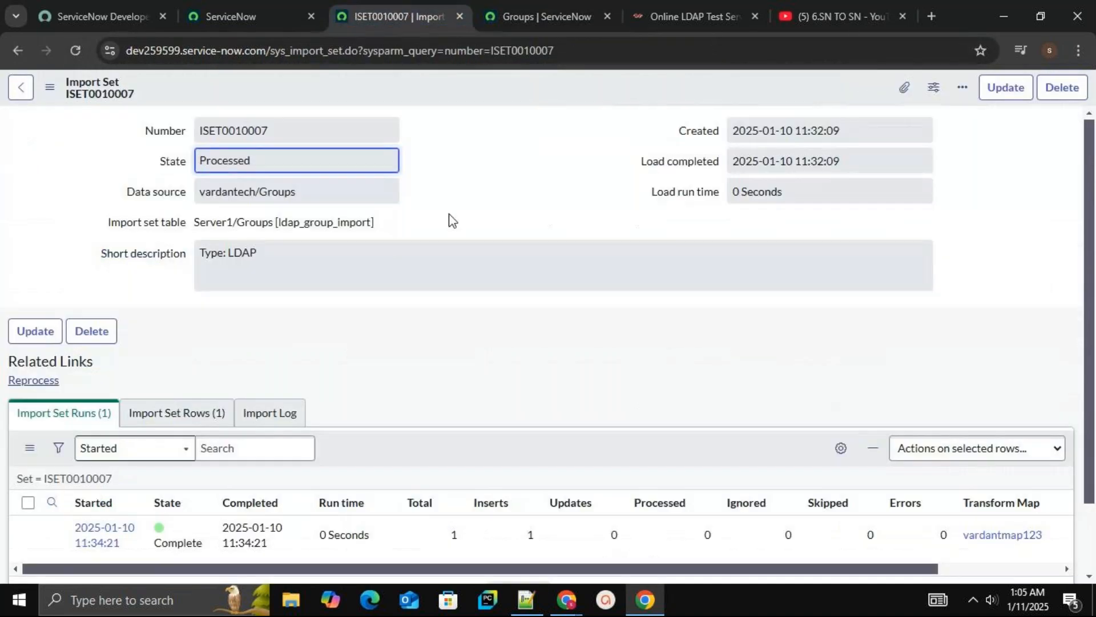
# In Mapping Assist for vardantmap123, map the source field ou to the target Name field and save
pyautogui.click(990, 537)
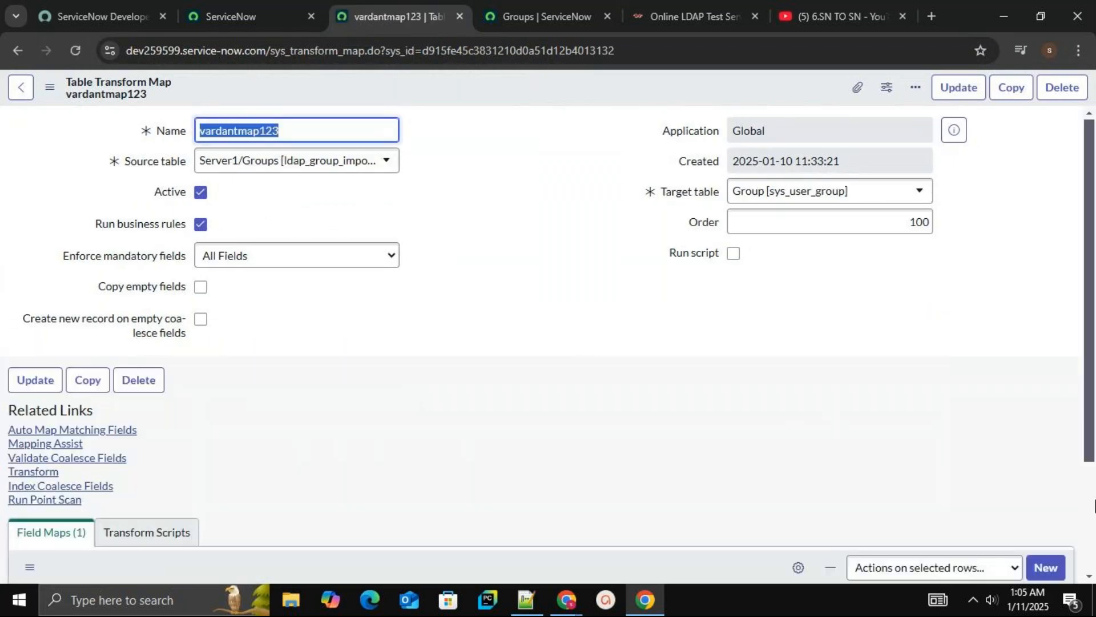
pyautogui.scroll(-3, 1091, 511)
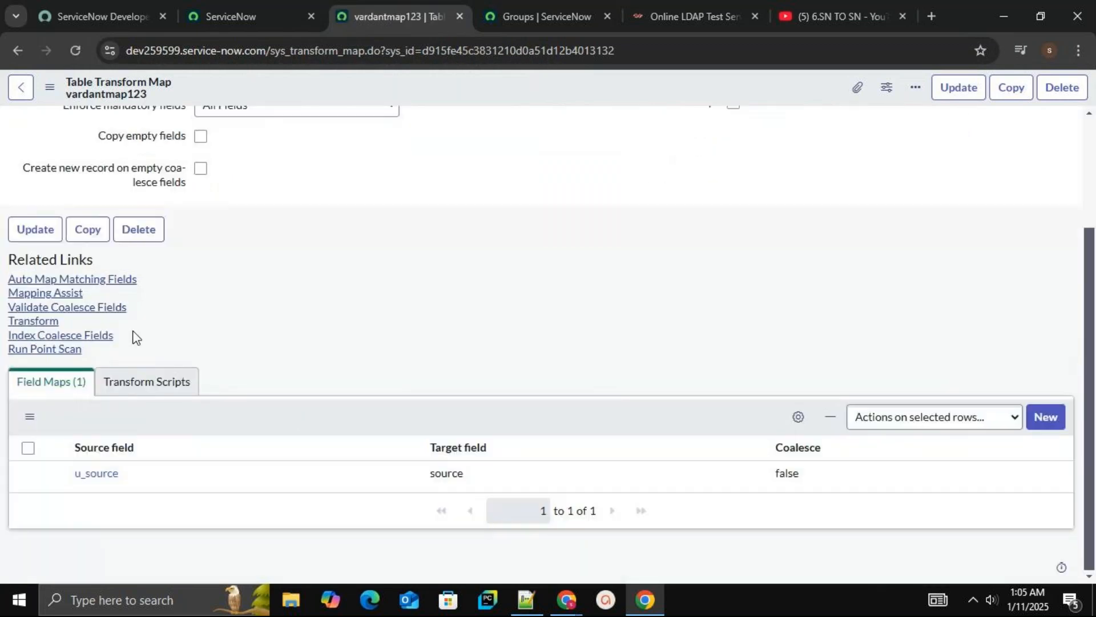
pyautogui.click(73, 295)
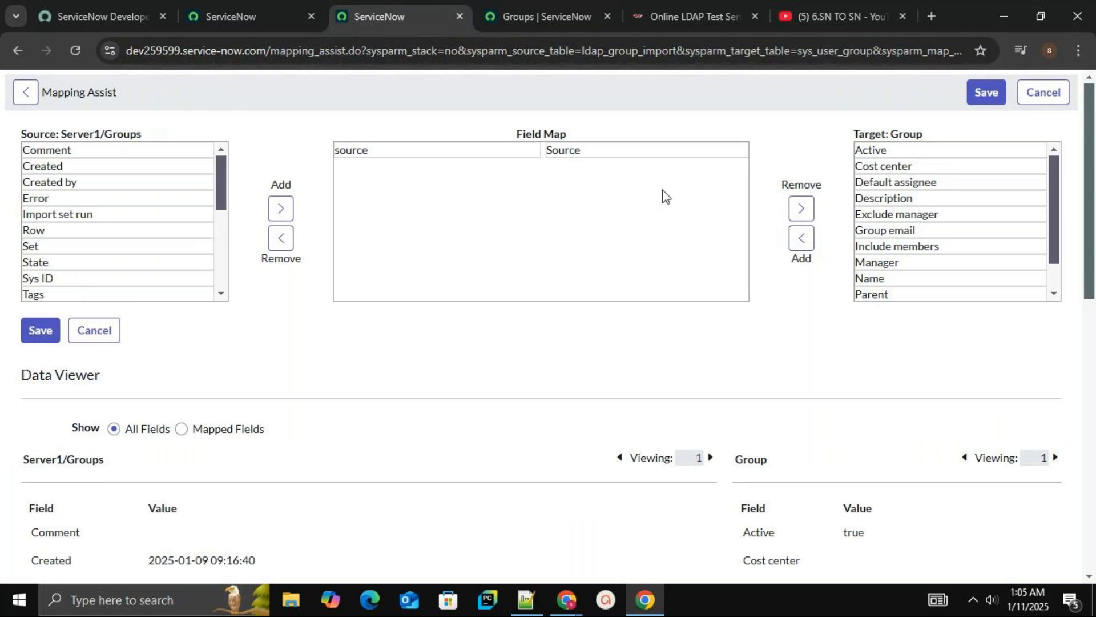
pyautogui.click(989, 277)
pyautogui.click(802, 250)
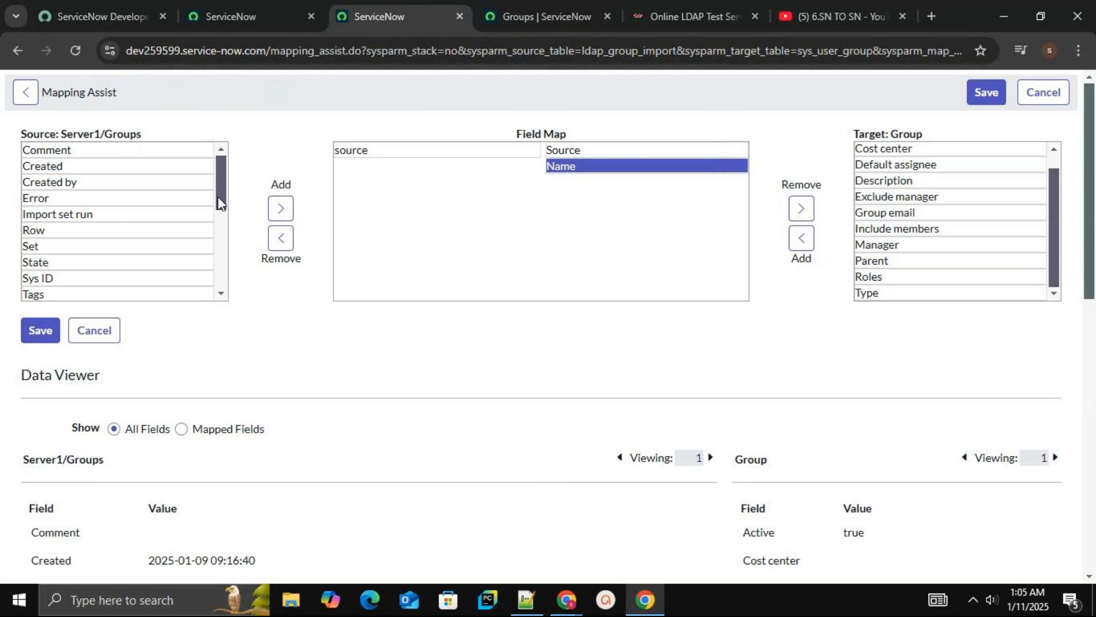
pyautogui.moveTo(219, 203); pyautogui.dragTo(226, 281)
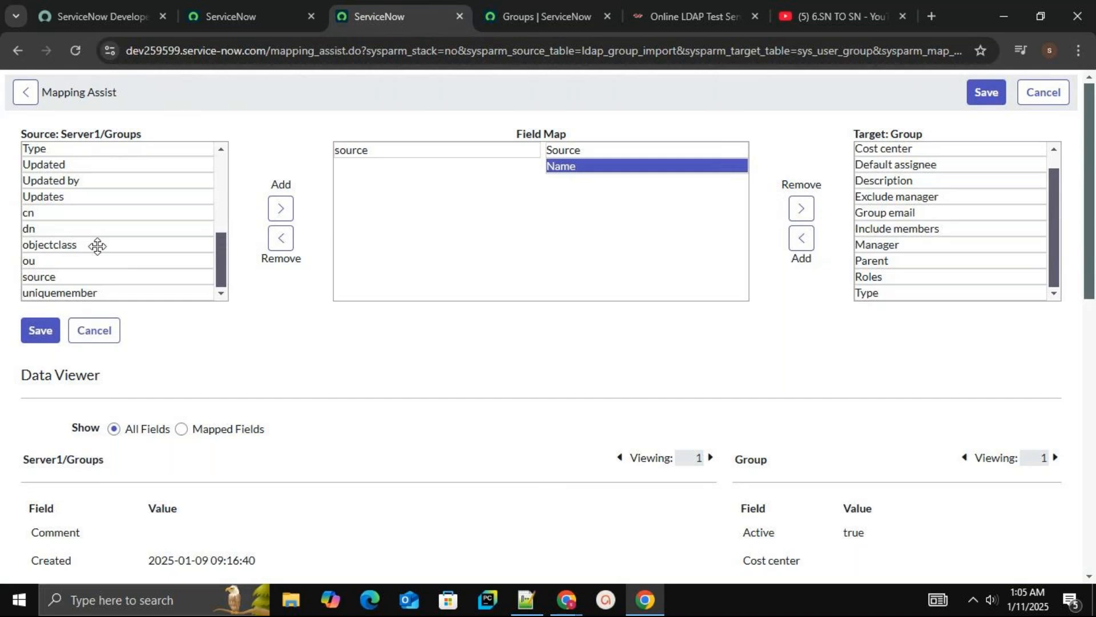
pyautogui.click(86, 260)
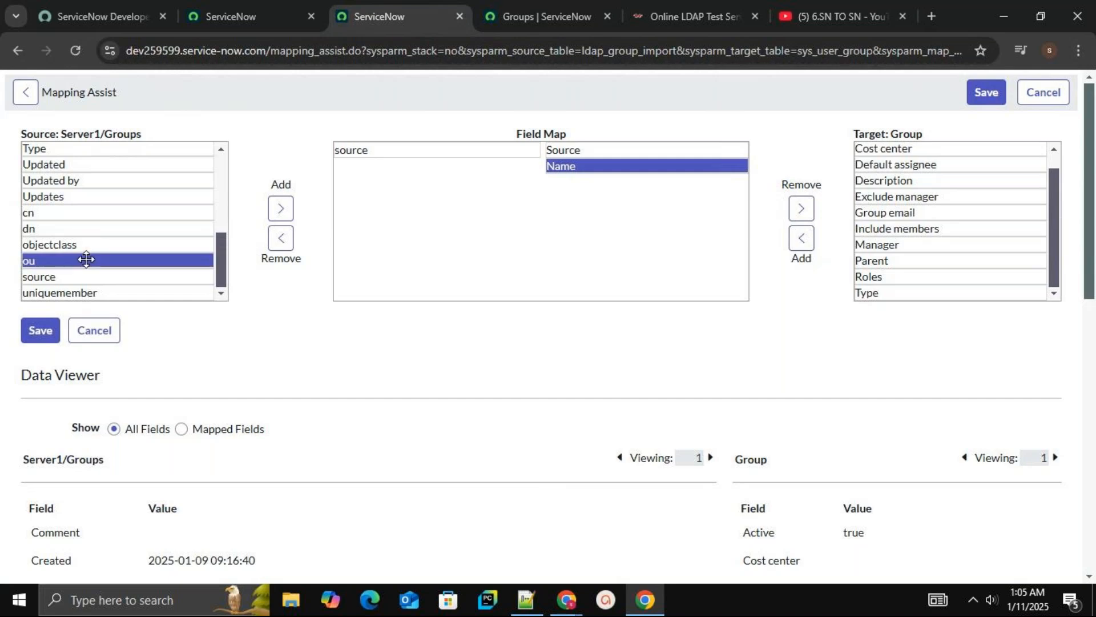
pyautogui.click(287, 219)
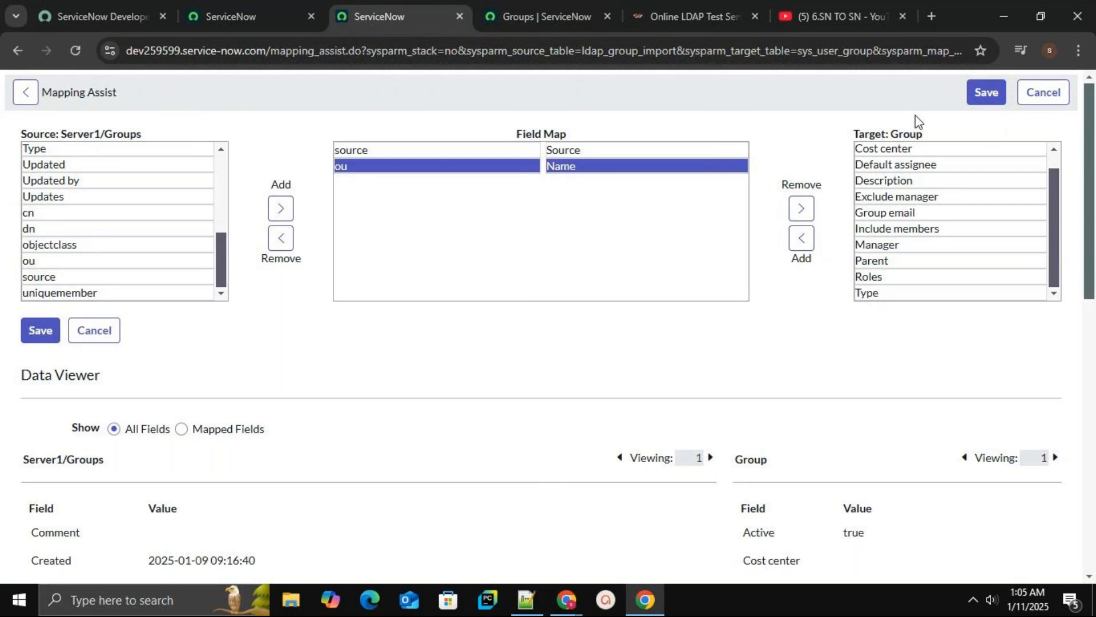
pyautogui.click(985, 92)
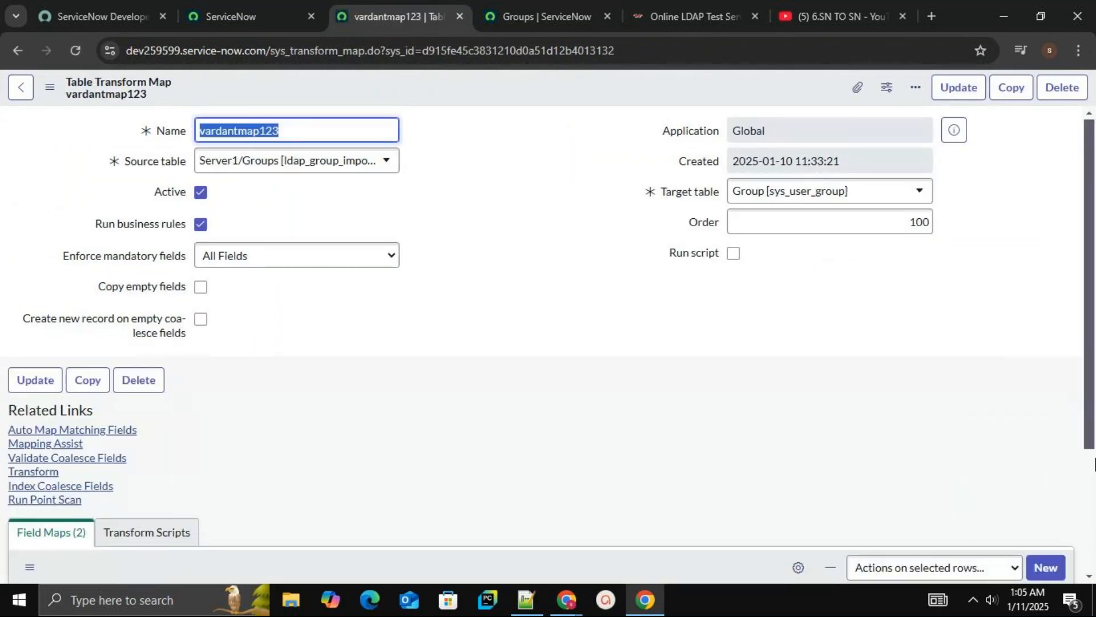
# Run a transform on import set ISET0010006 using only the vardantmap123 map instead of TMAP
pyautogui.scroll(-3, 1089, 485)
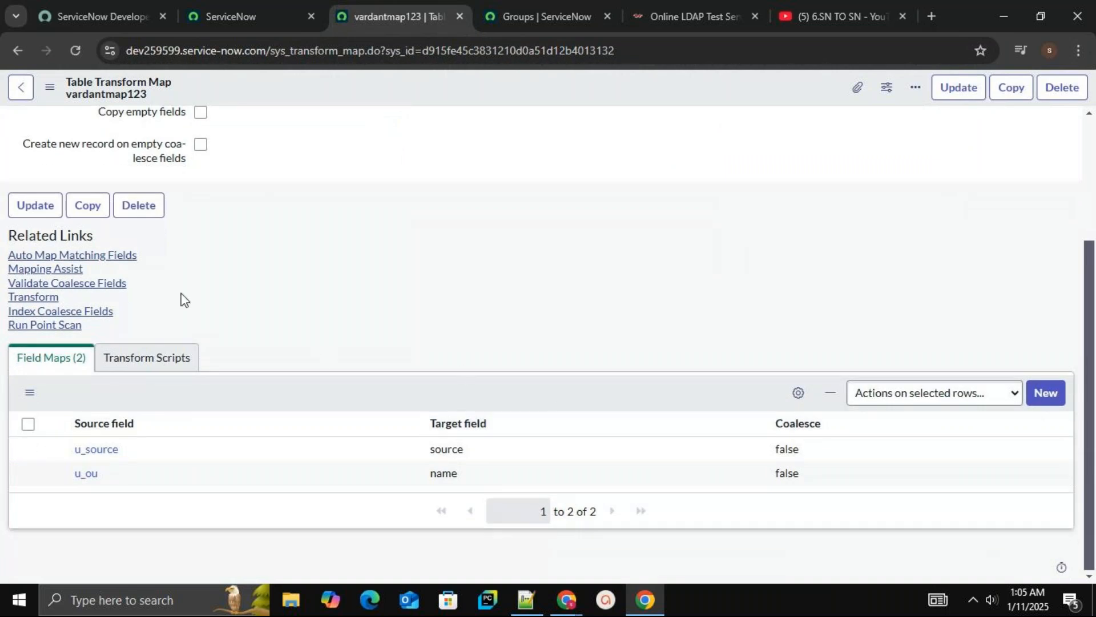
pyautogui.click(52, 297)
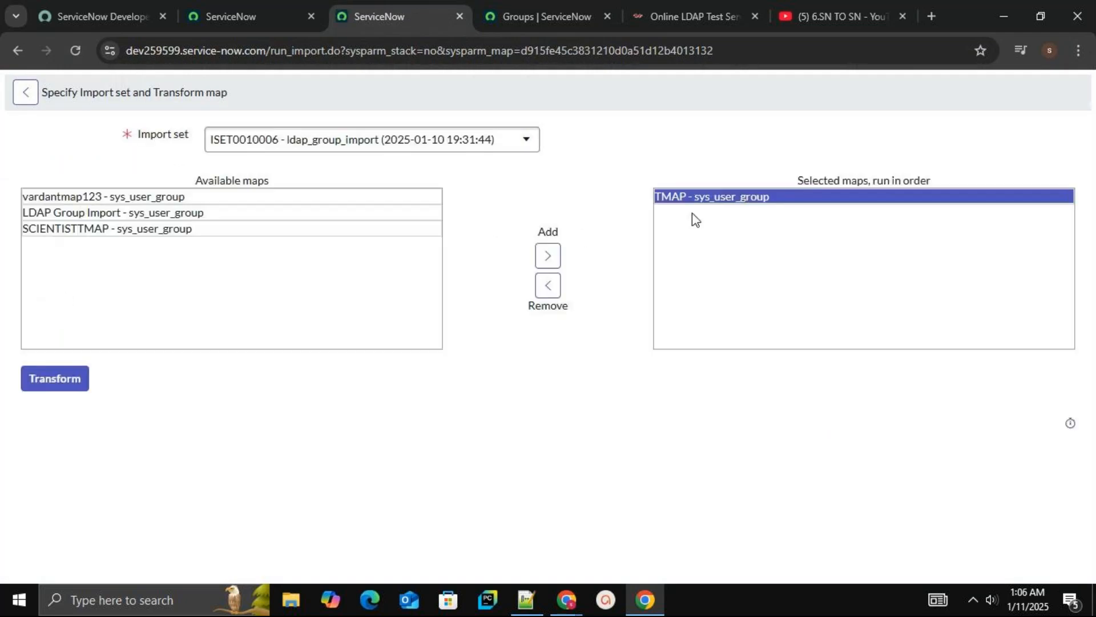
pyautogui.click(548, 286)
pyautogui.click(208, 195)
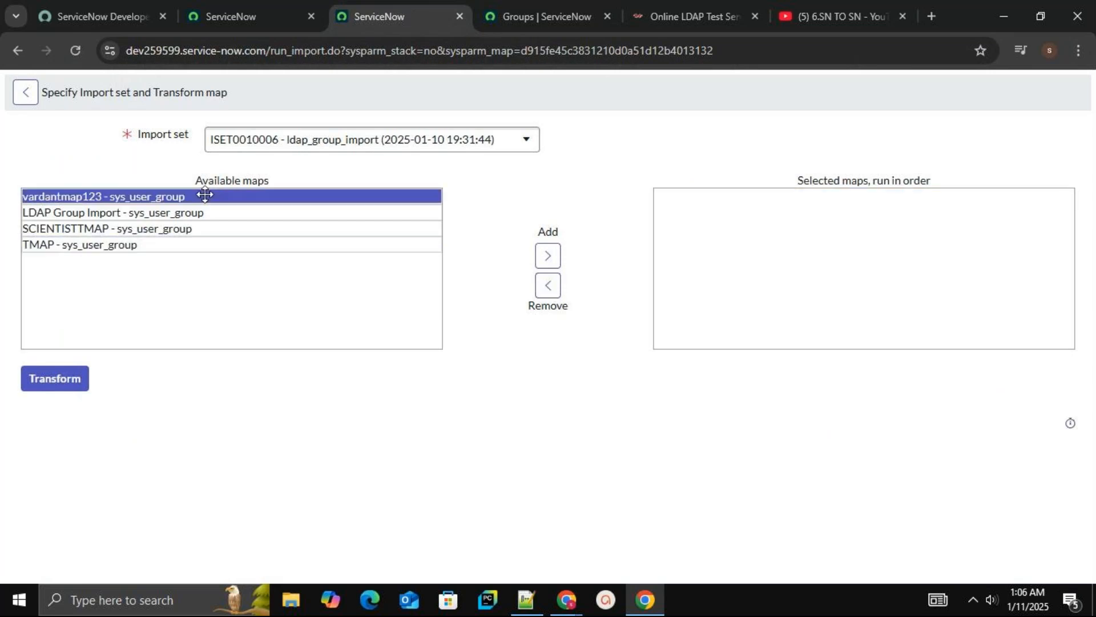
pyautogui.click(558, 260)
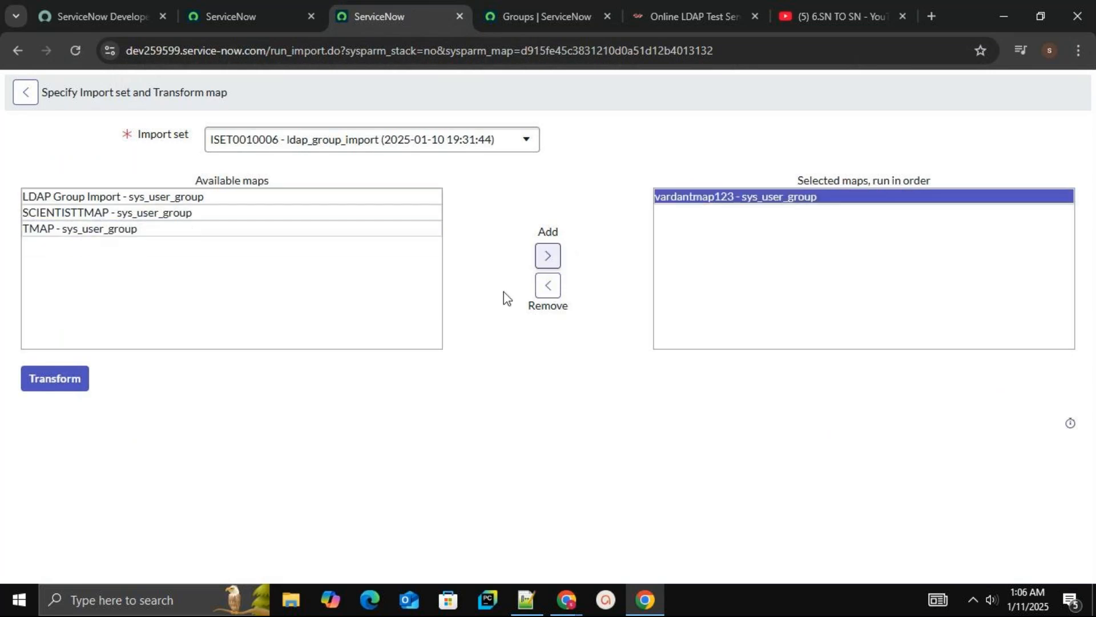
pyautogui.click(74, 389)
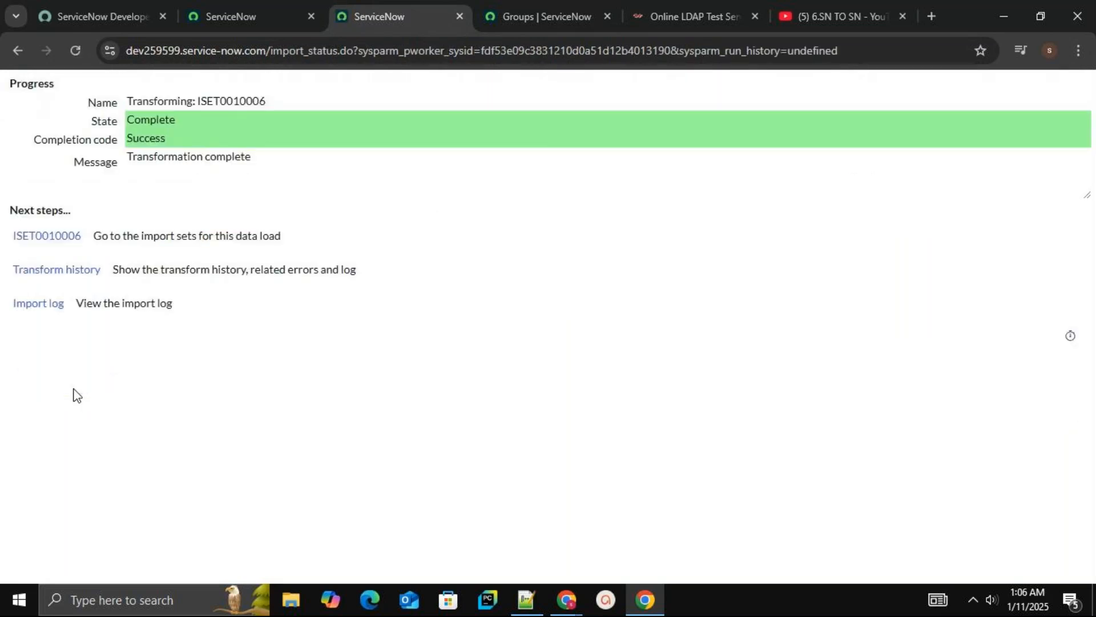
# Inspect the ISET0010006 import set's runs and rows, then open the vardantmap123 transform map
pyautogui.click(75, 239)
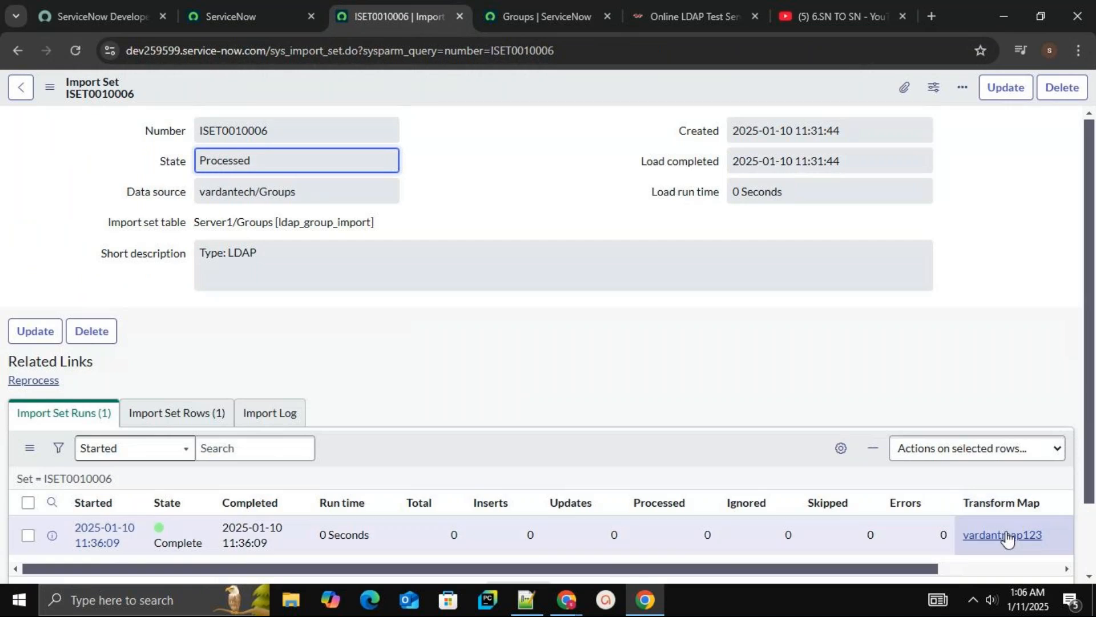
pyautogui.click(166, 414)
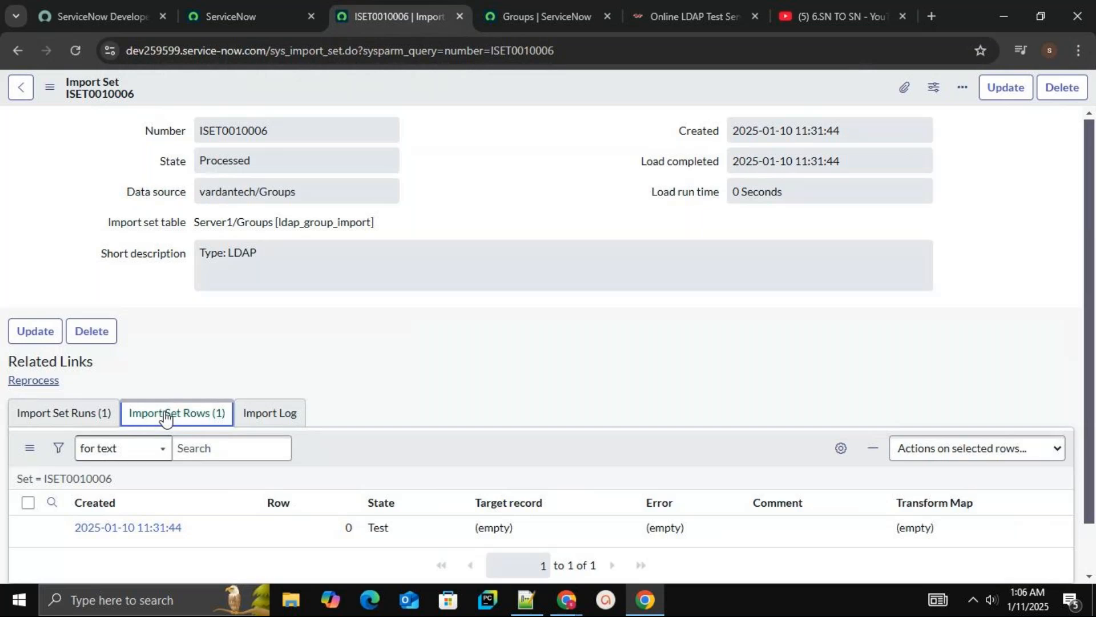
pyautogui.click(86, 421)
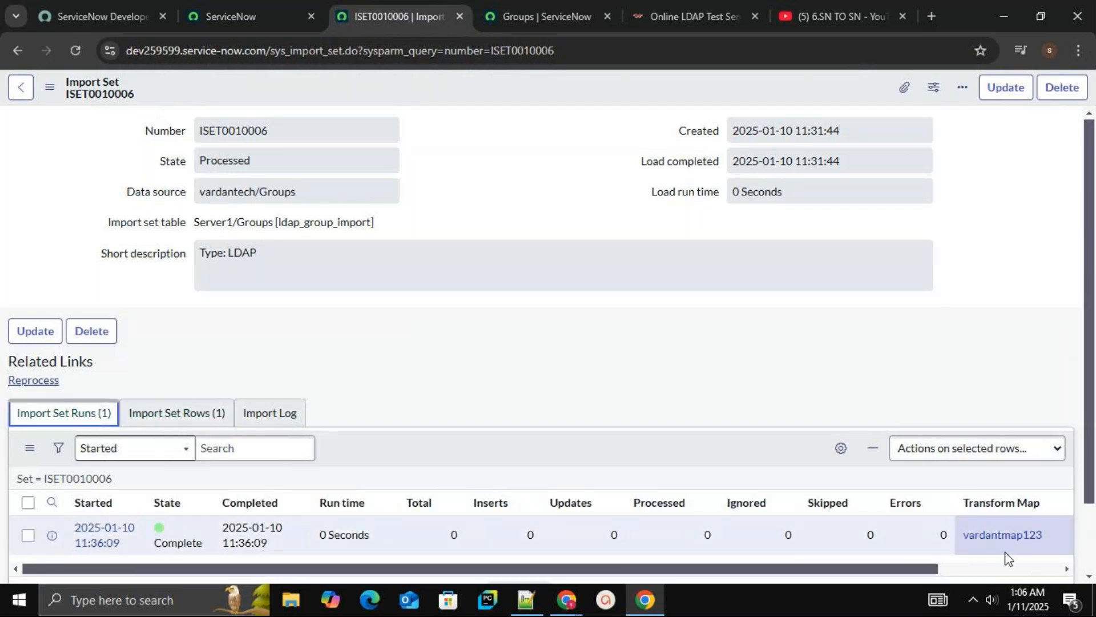
pyautogui.click(1000, 535)
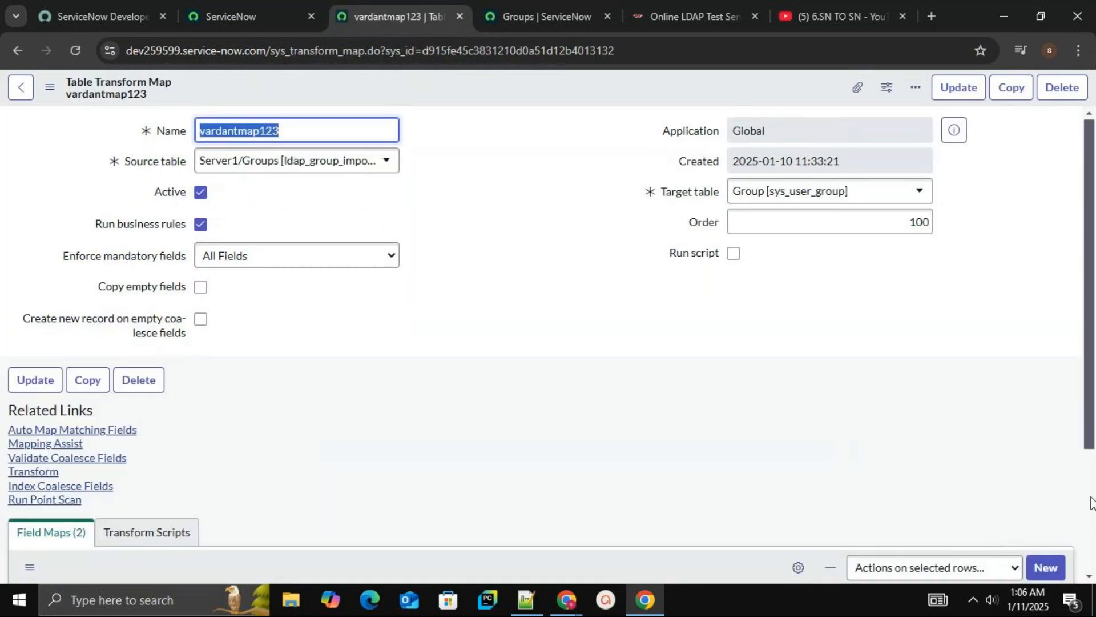
# Open Mapping Assist for vardantmap123 and browse the available source fields
pyautogui.scroll(-3, 1092, 502)
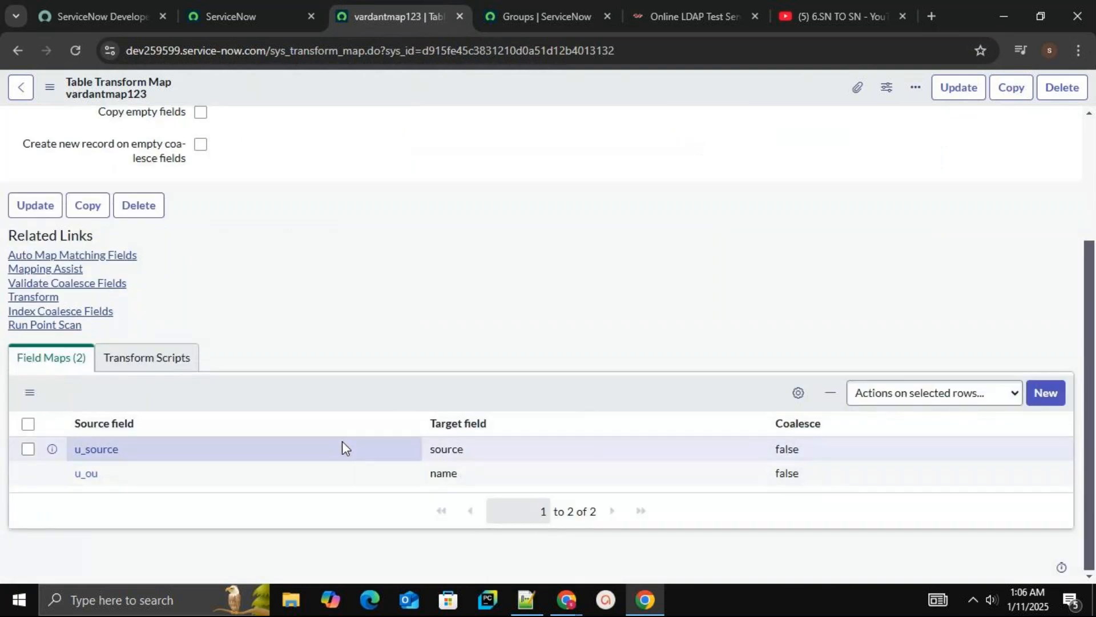
pyautogui.click(72, 272)
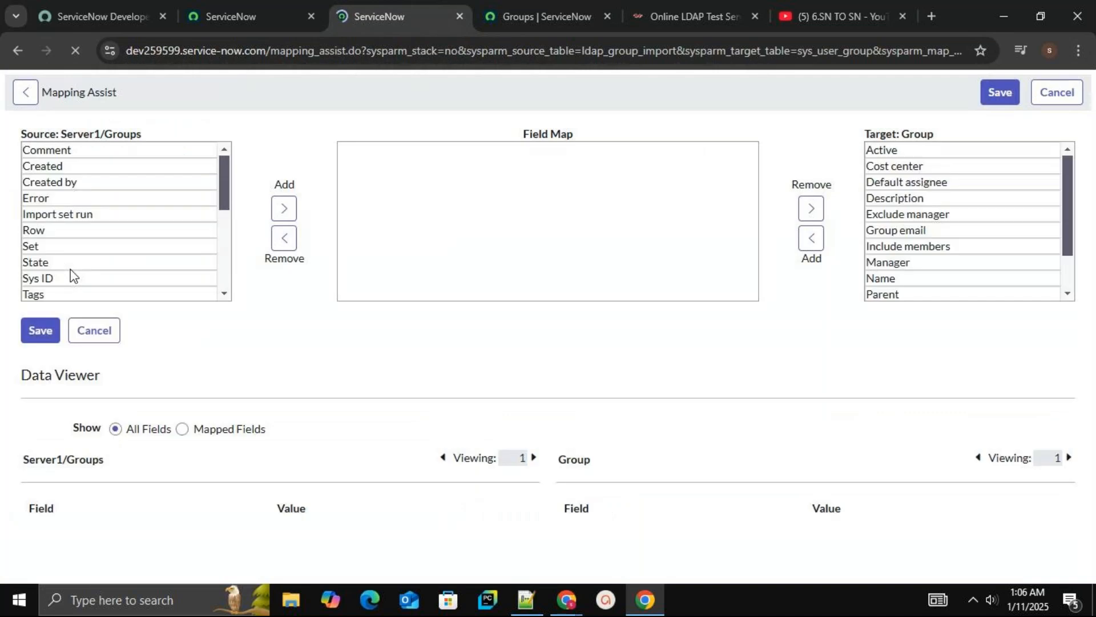
pyautogui.click(217, 254)
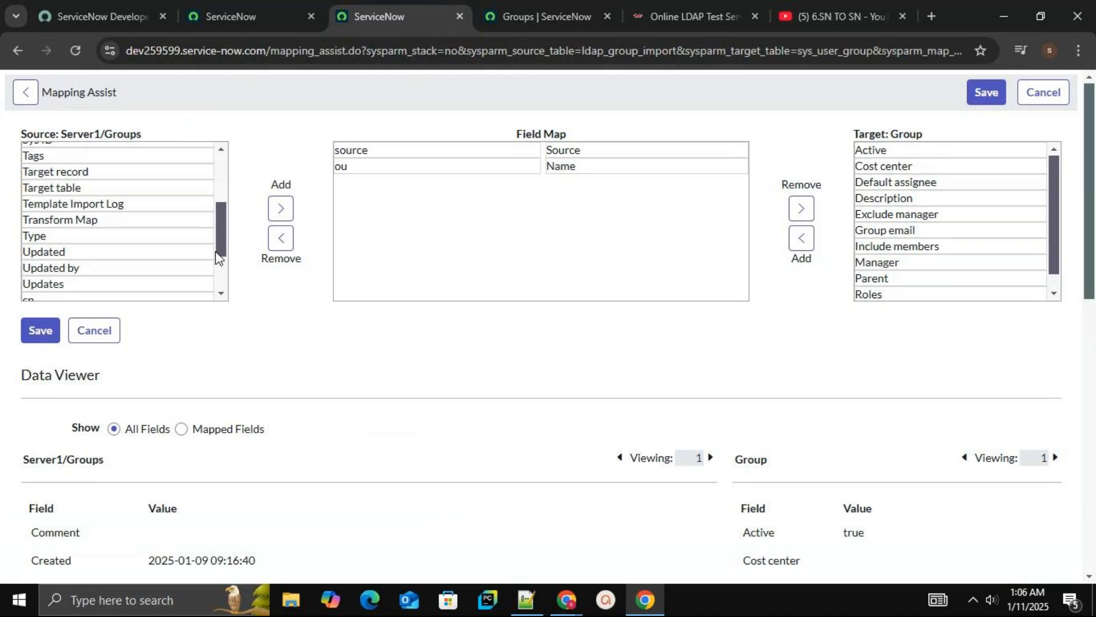
pyautogui.click(218, 269)
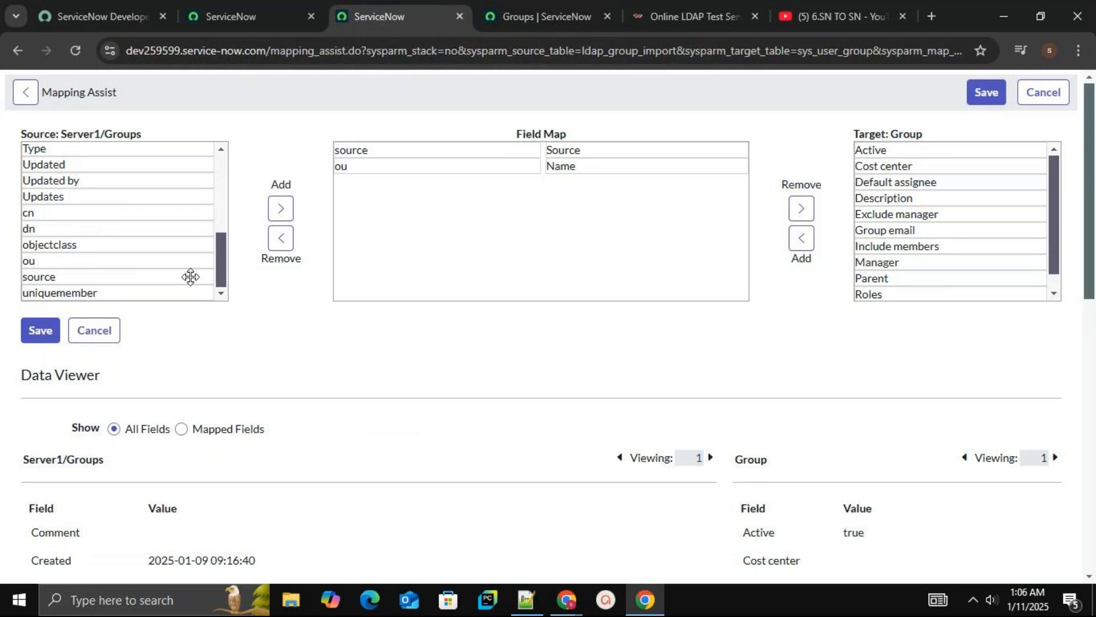
pyautogui.click(120, 229)
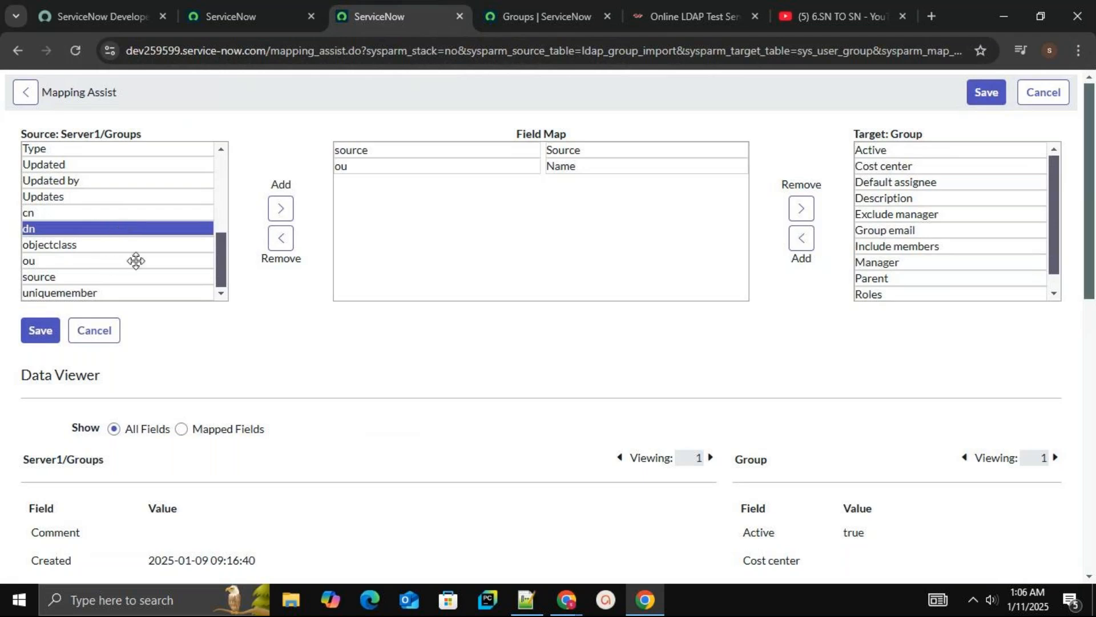
pyautogui.scroll(-1, 1055, 285)
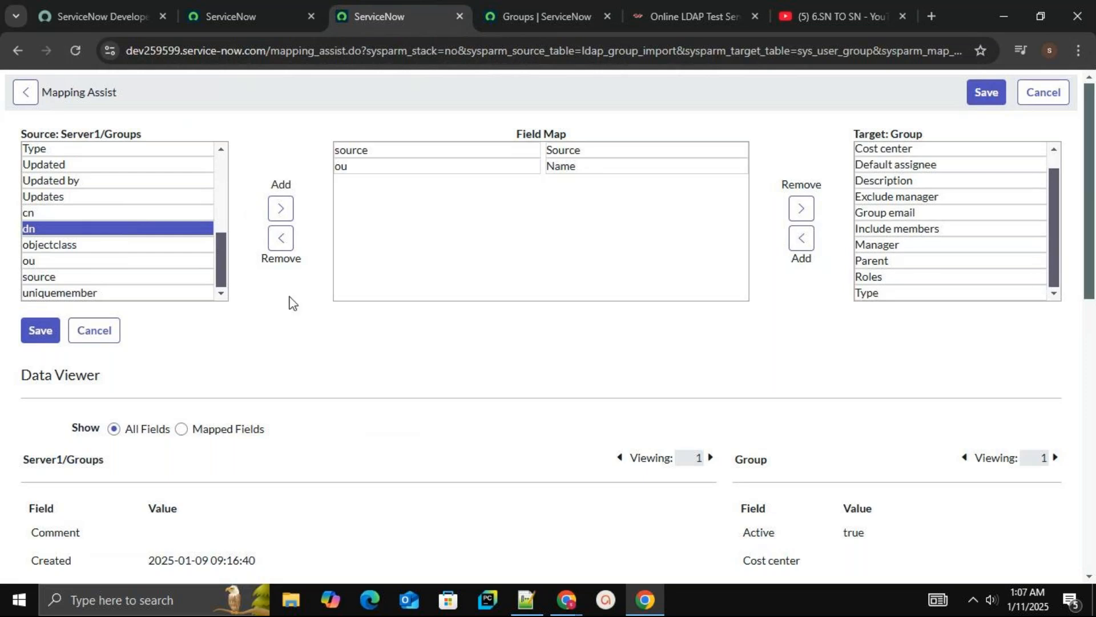
pyautogui.scroll(5, 217, 179)
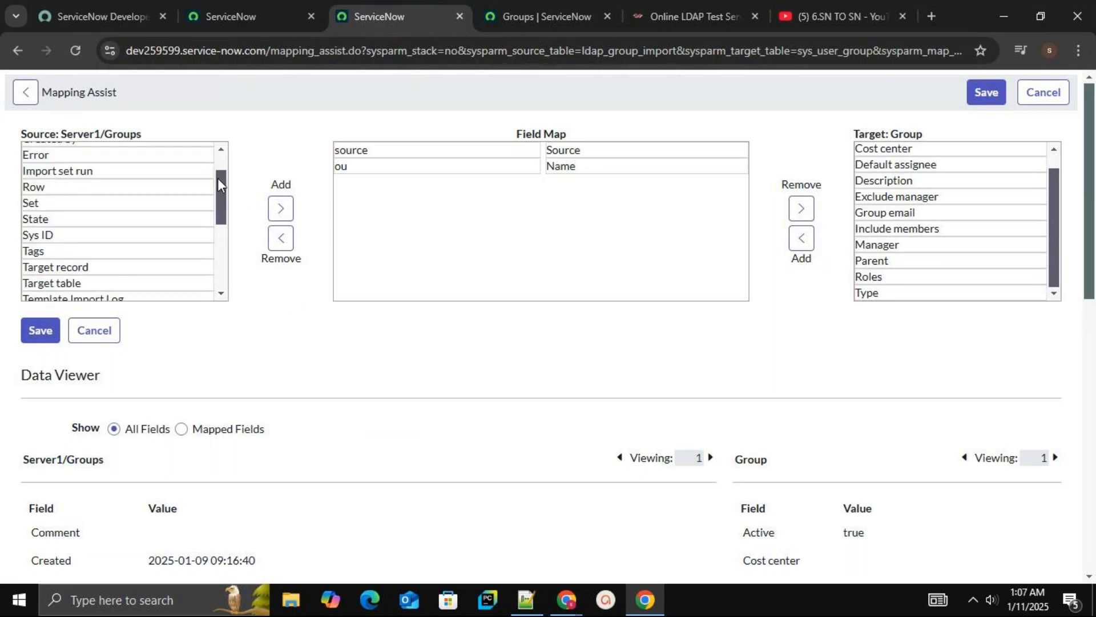
pyautogui.moveTo(218, 178); pyautogui.dragTo(224, 268)
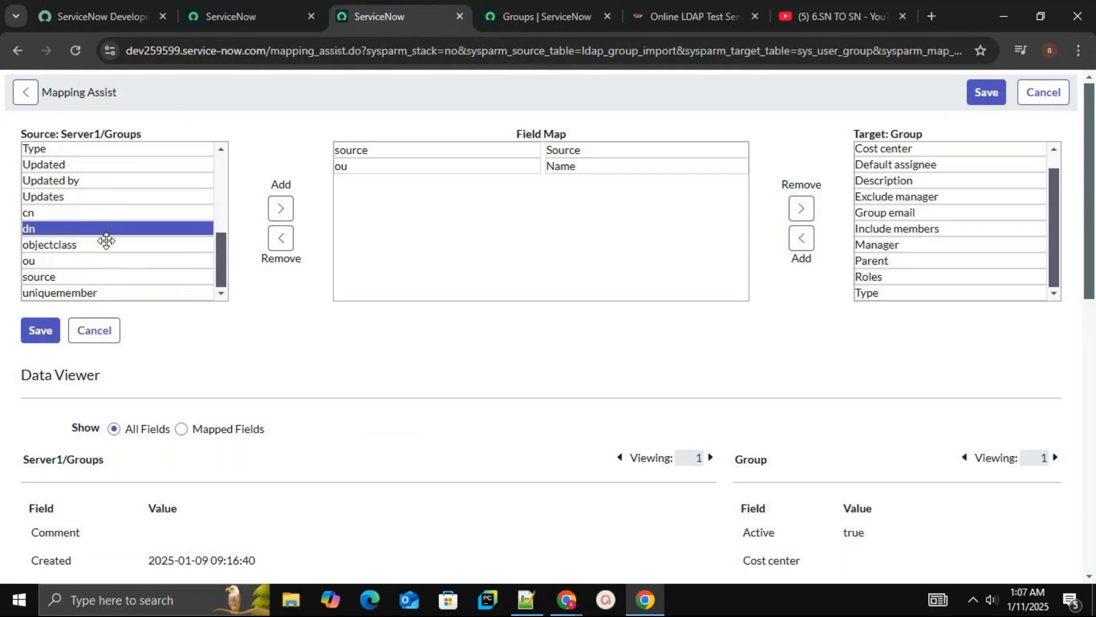
# Remove the source-to-Source field map so only ou maps to the Name target, and save the mapping
pyautogui.moveTo(379, 150)
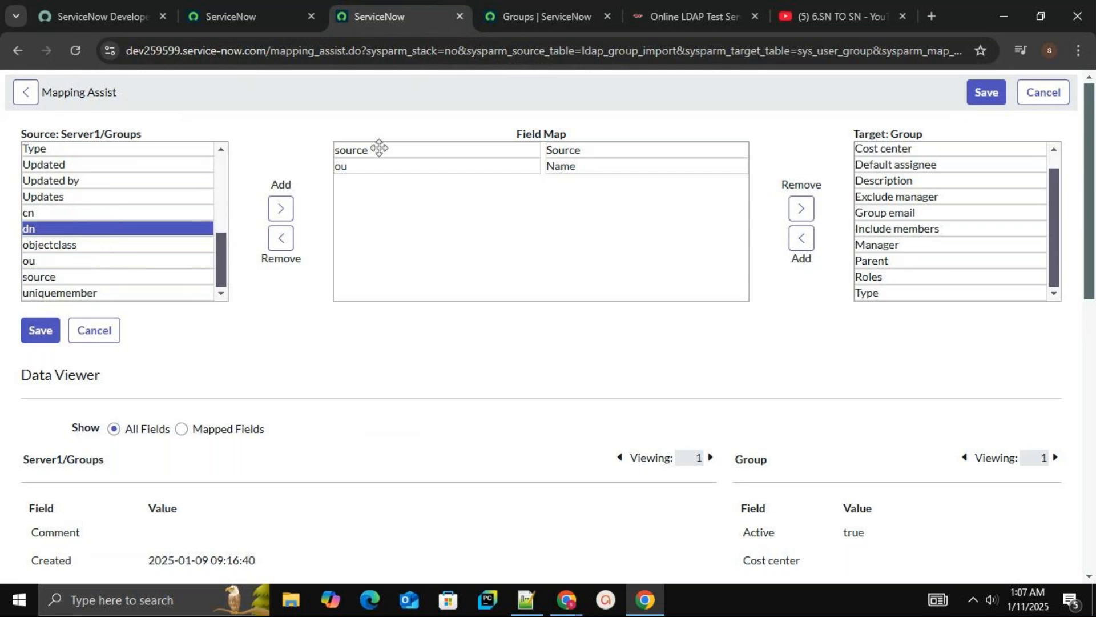
pyautogui.click(419, 148)
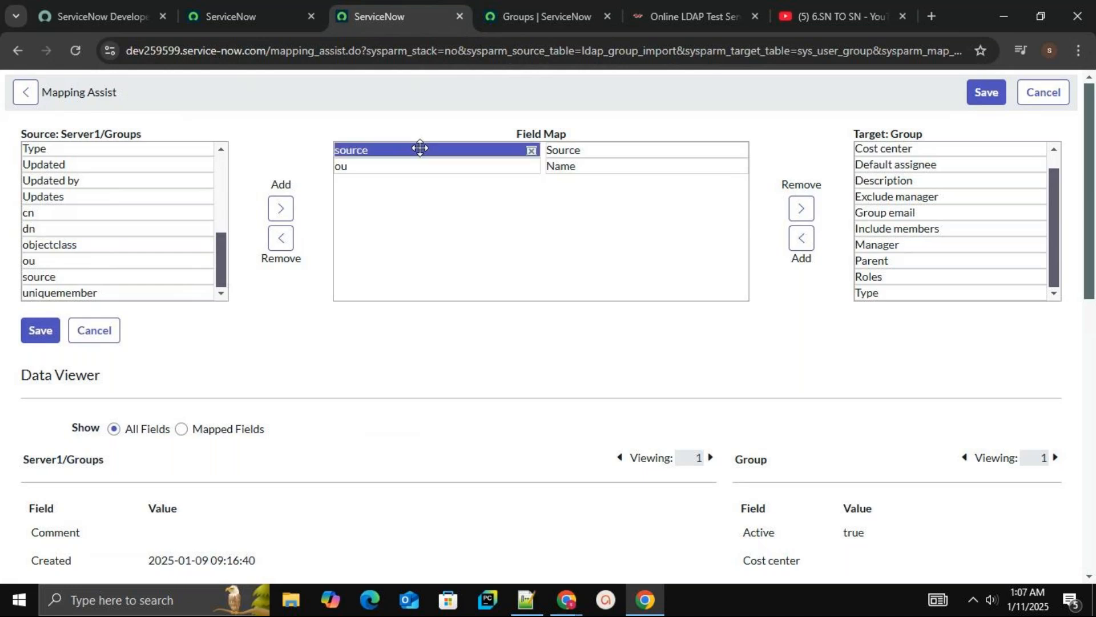
pyautogui.click(531, 150)
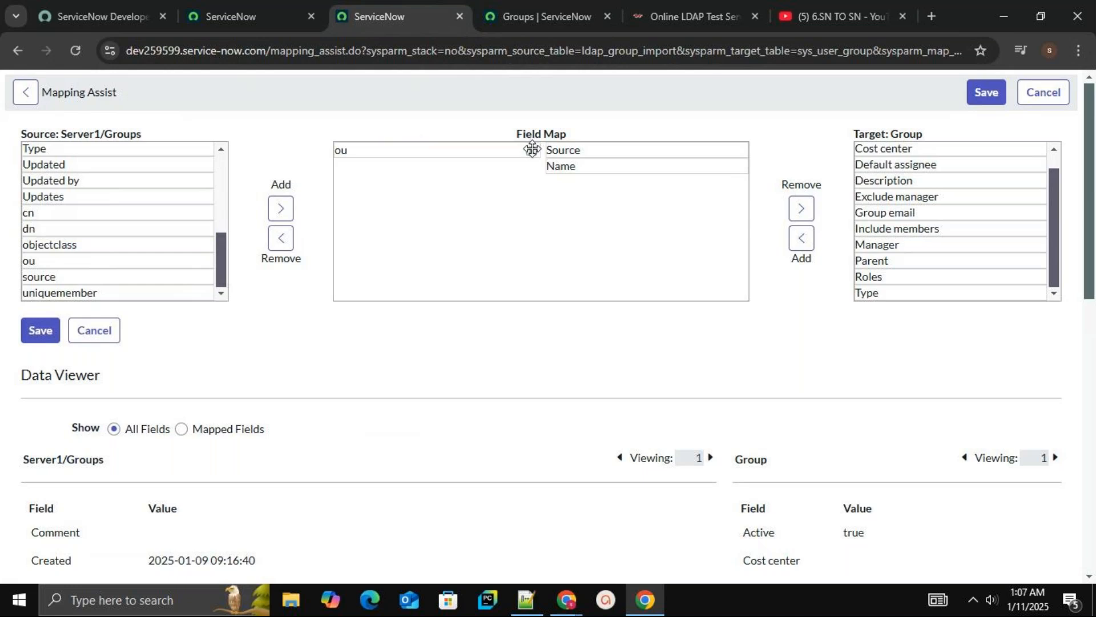
pyautogui.click(604, 164)
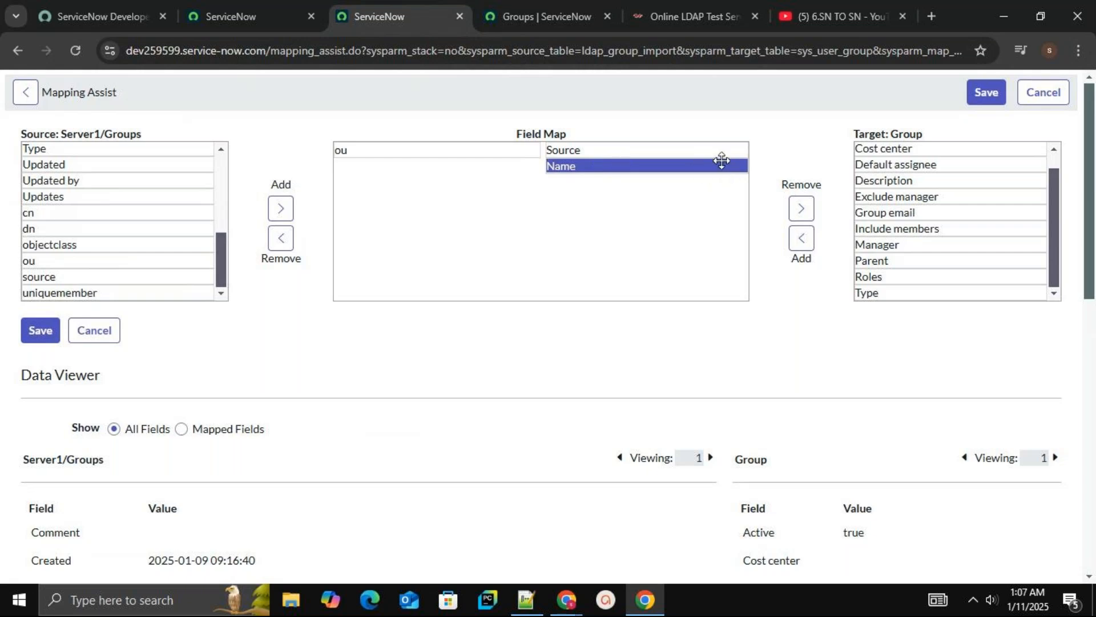
pyautogui.click(802, 210)
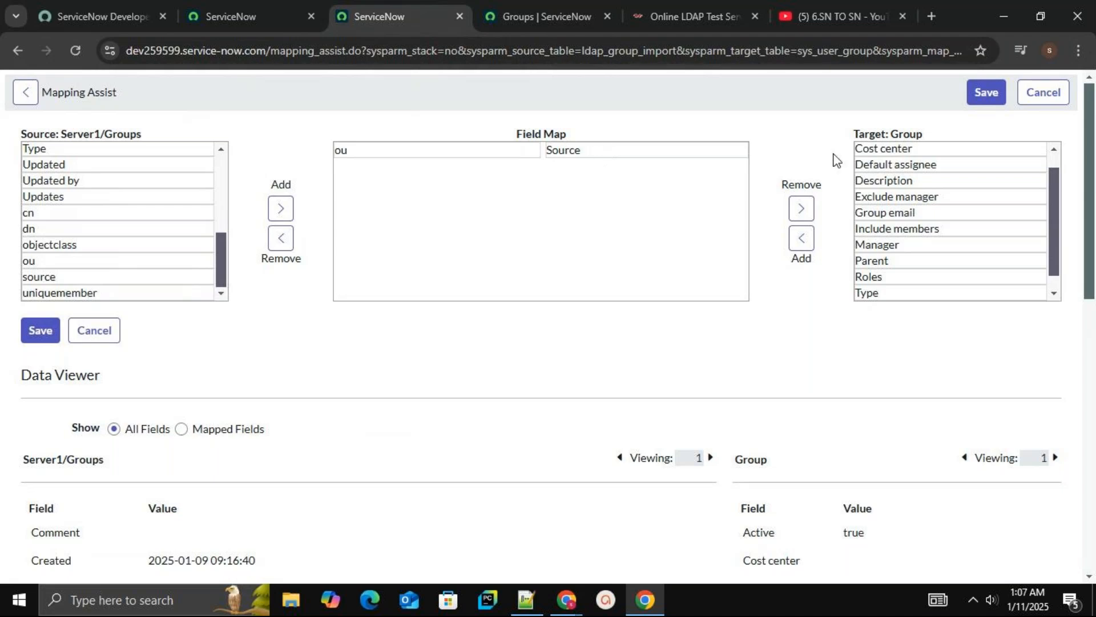
pyautogui.click(696, 145)
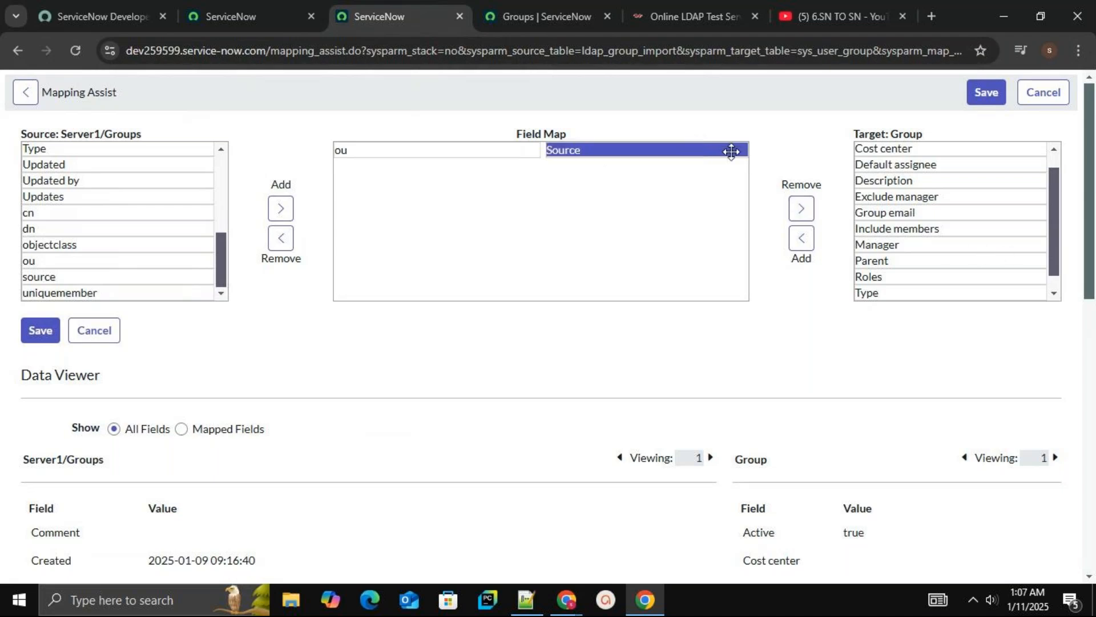
pyautogui.click(805, 209)
pyautogui.scroll(-1, 1055, 284)
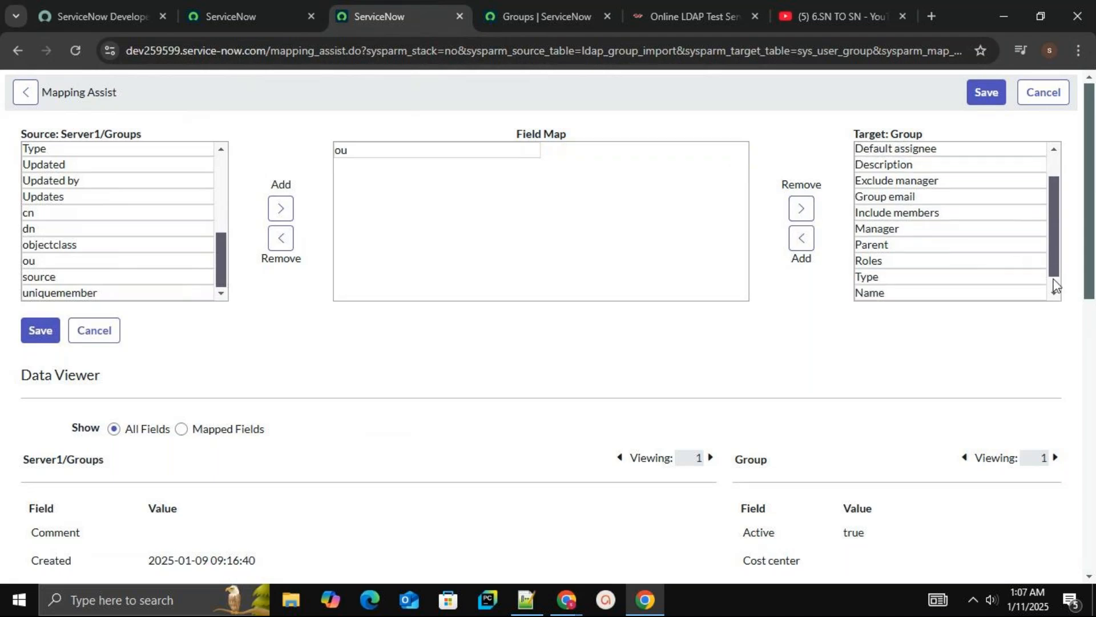
pyautogui.scroll(-1, 1055, 285)
pyautogui.click(976, 277)
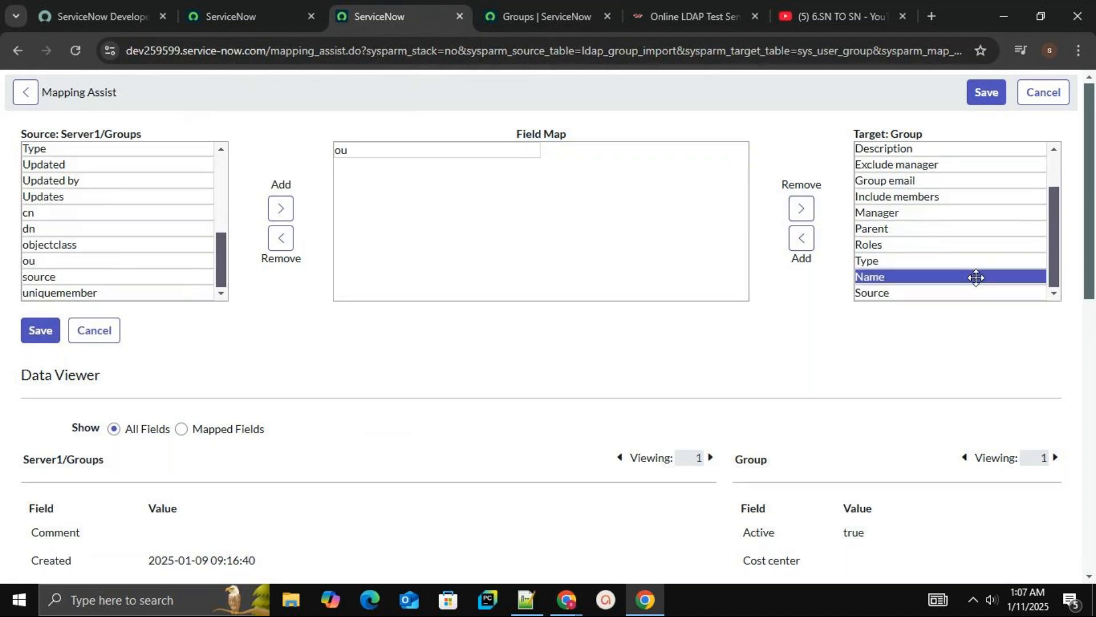
pyautogui.click(802, 238)
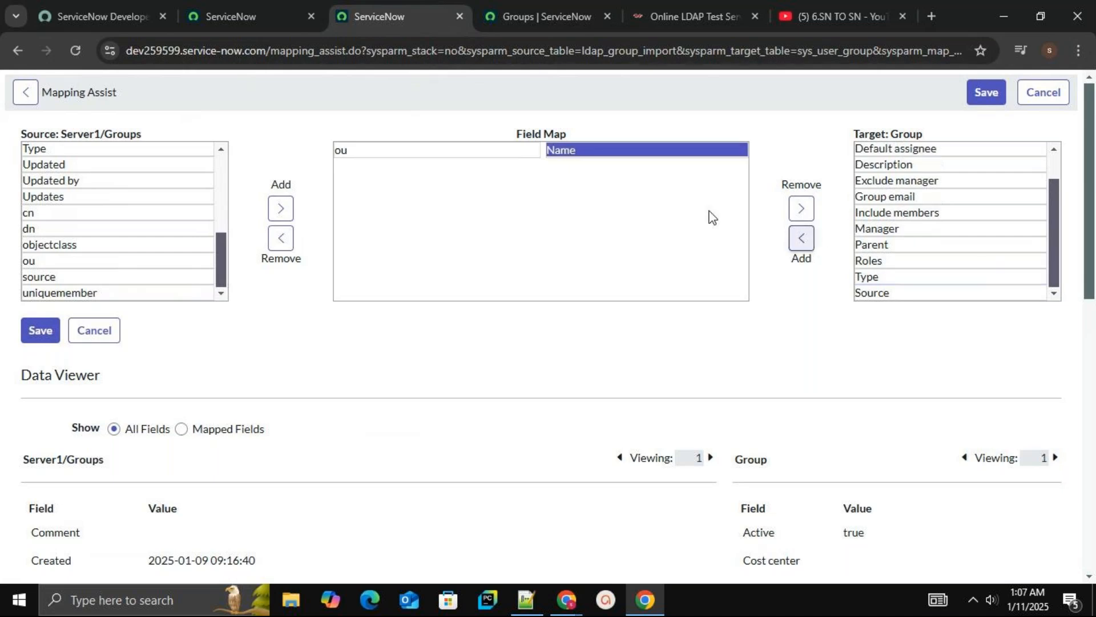
pyautogui.click(43, 333)
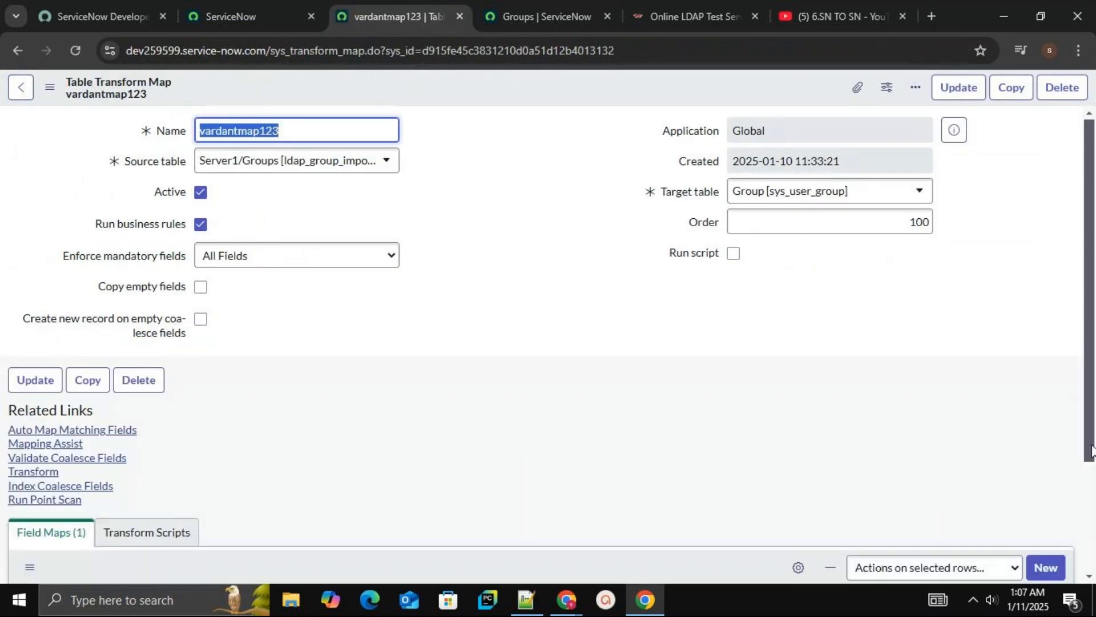
# Start a transform from vardantmap123 and go to the page for creating and loading an import set
pyautogui.scroll(-3, 761, 455)
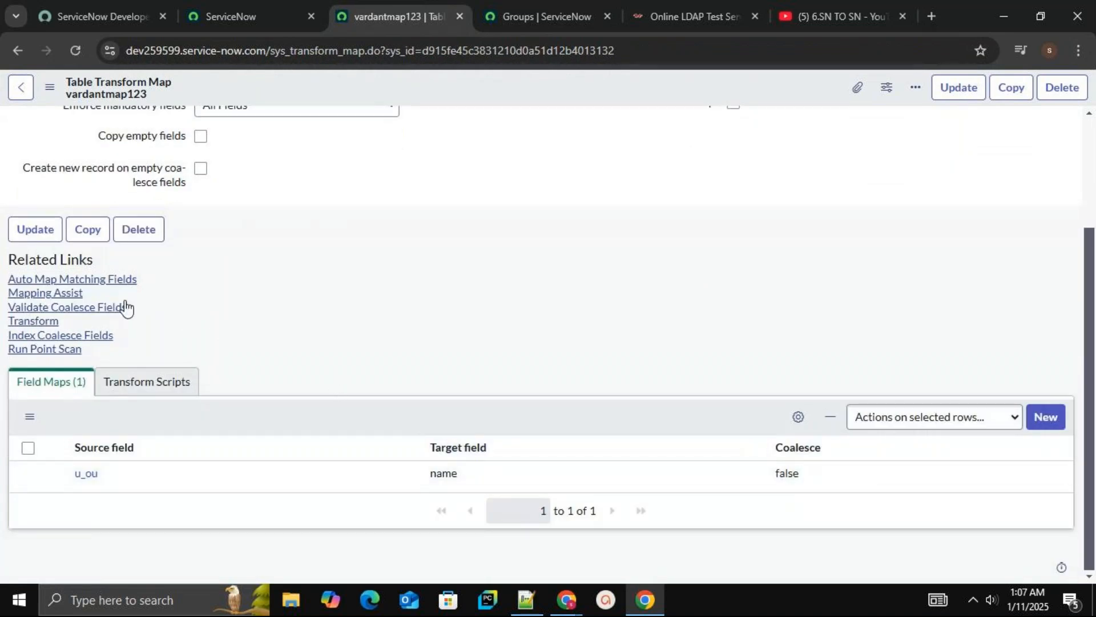
pyautogui.click(25, 321)
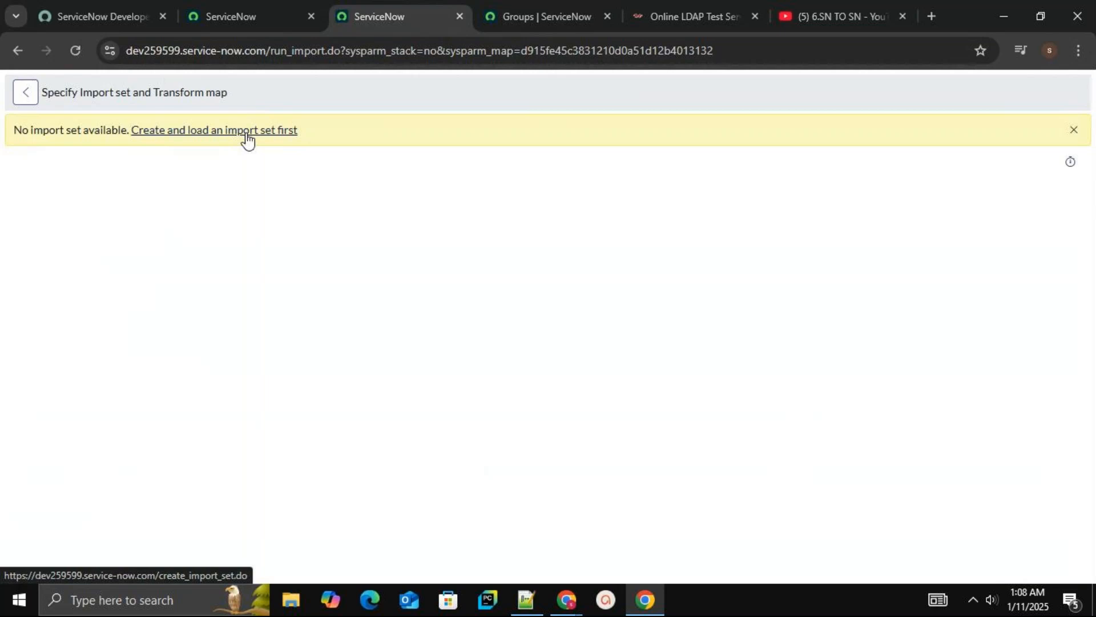
pyautogui.click(246, 135)
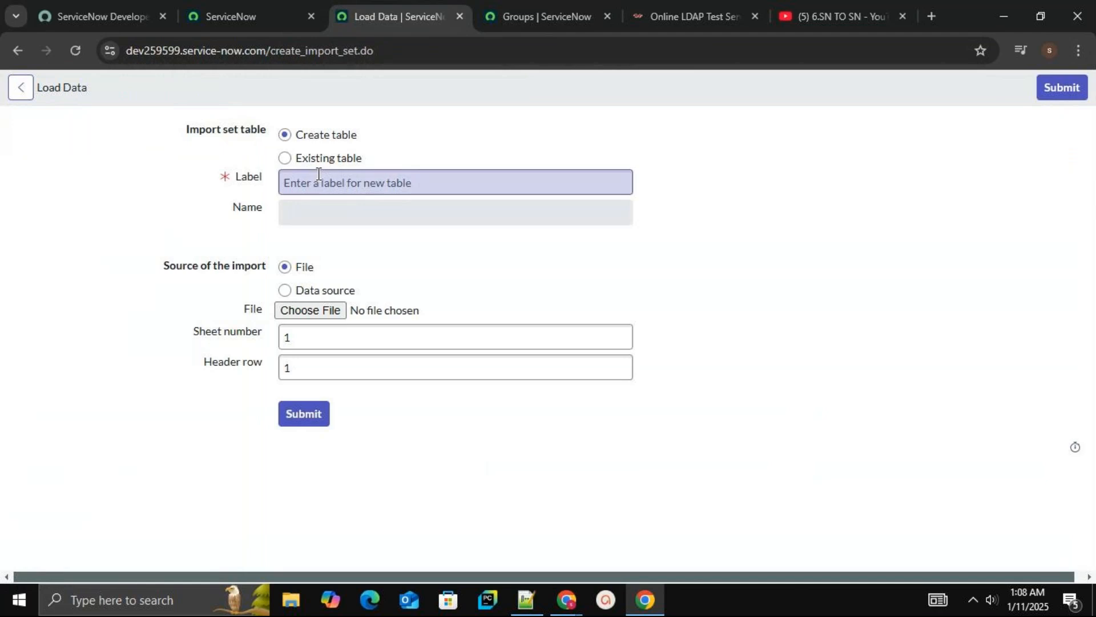
# Choose the existing import set table Server1/Groups [ldap_group_import] for loading data
pyautogui.click(285, 159)
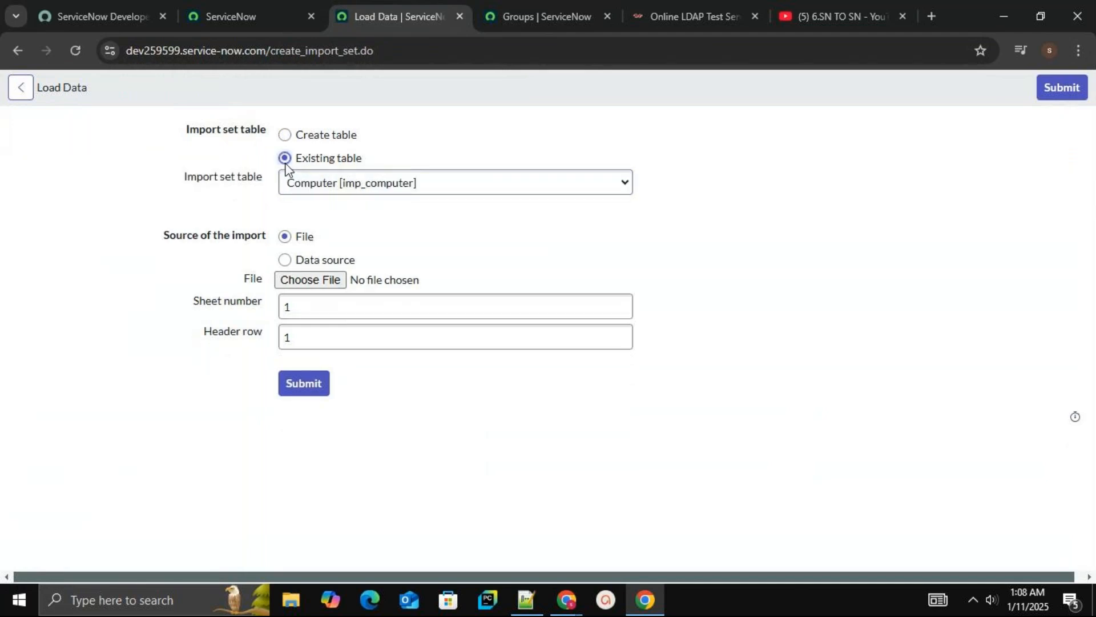
pyautogui.click(346, 193)
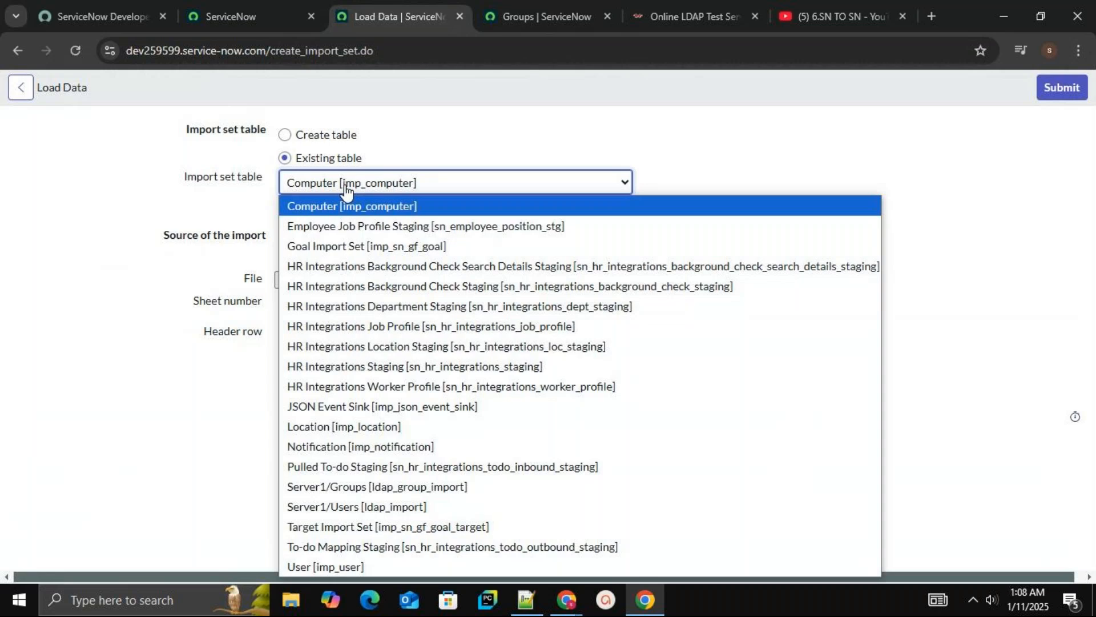
pyautogui.press('l')
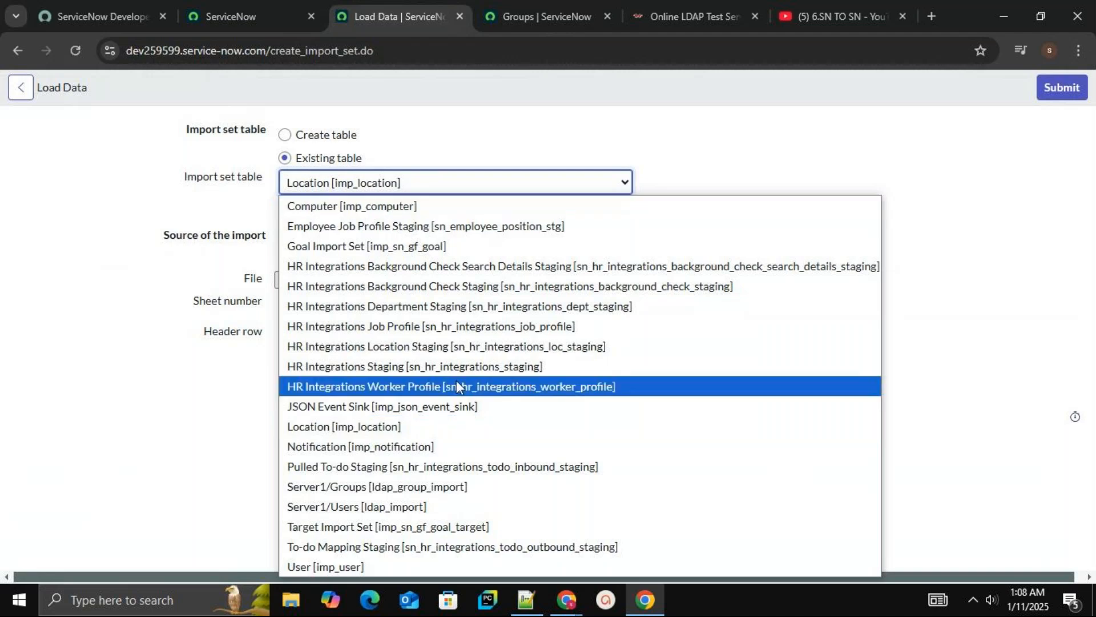
pyautogui.click(420, 489)
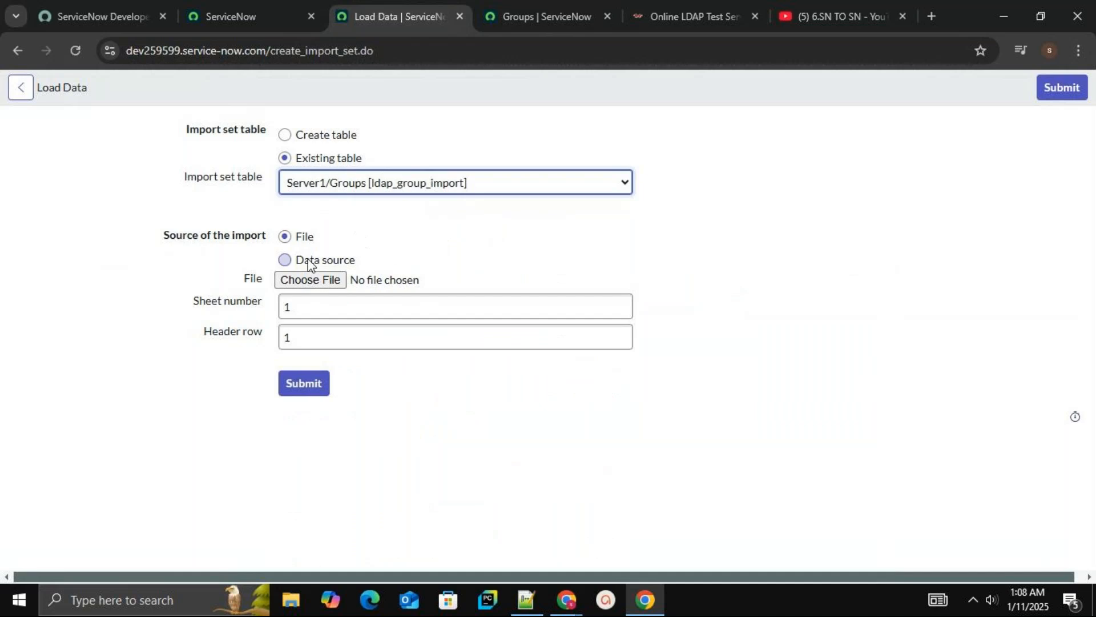
# Load data into the import set table from the vardantech/Groups data source
pyautogui.click(289, 263)
pyautogui.click(325, 286)
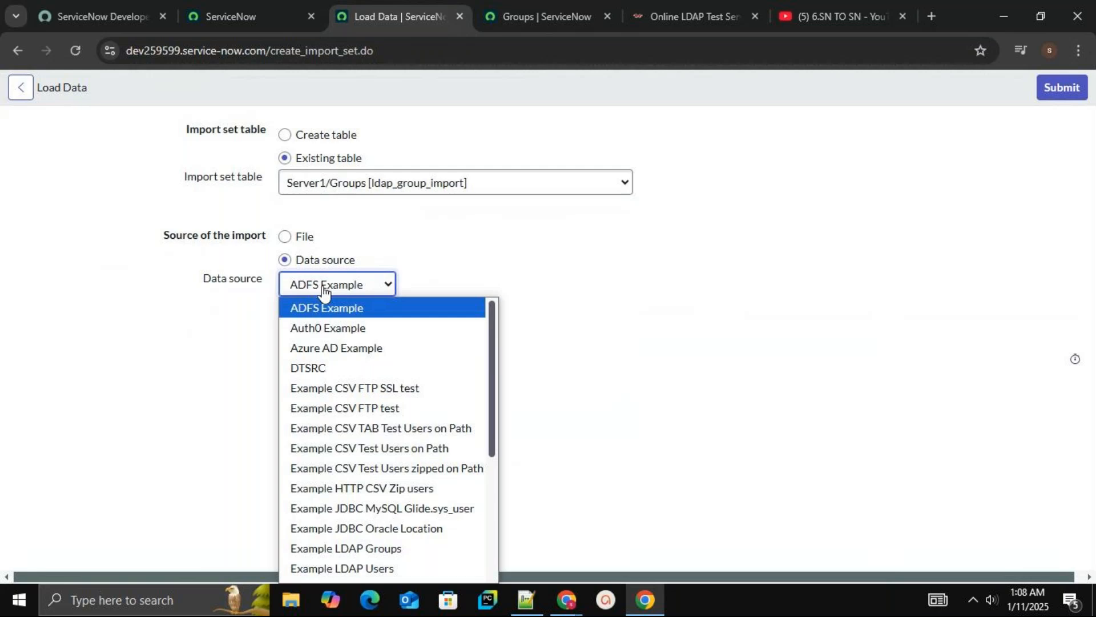
pyautogui.press('v')
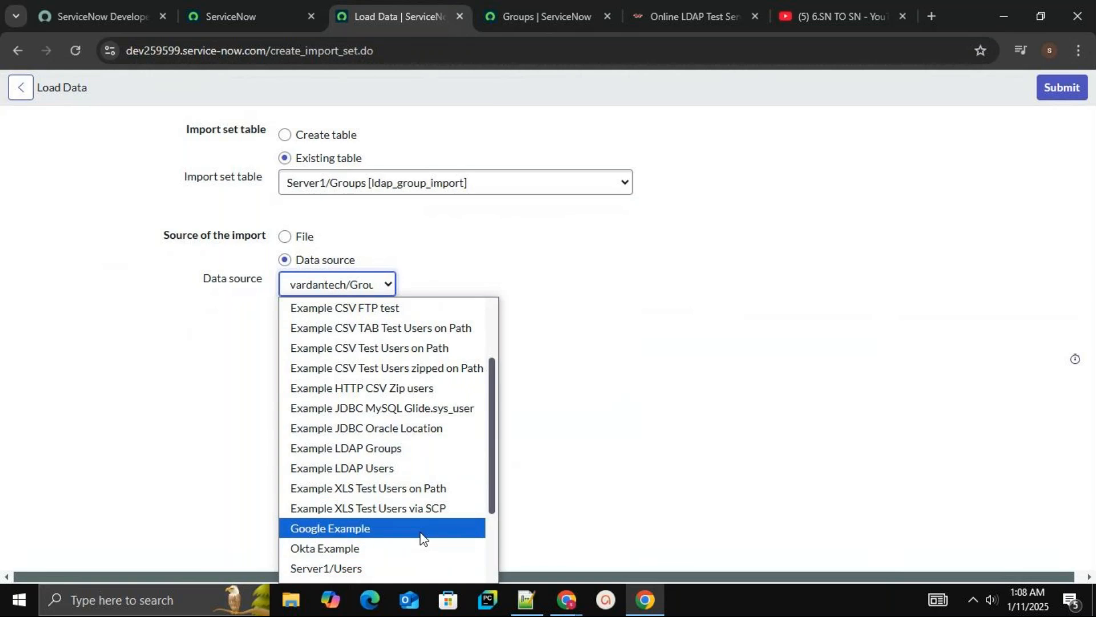
pyautogui.click(489, 533)
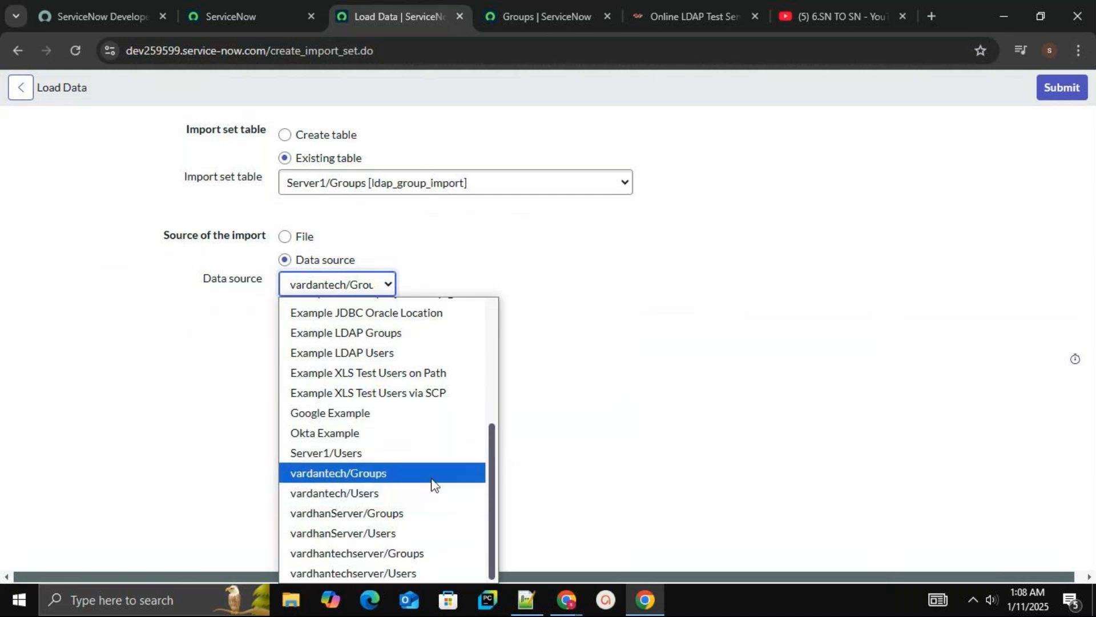
pyautogui.click(436, 474)
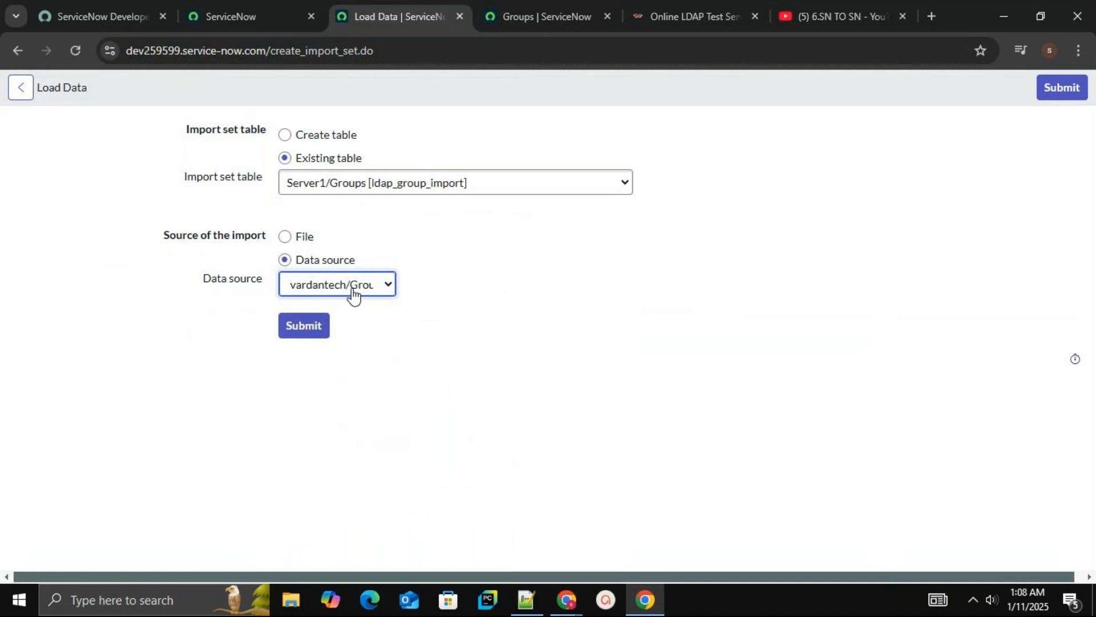
pyautogui.click(311, 330)
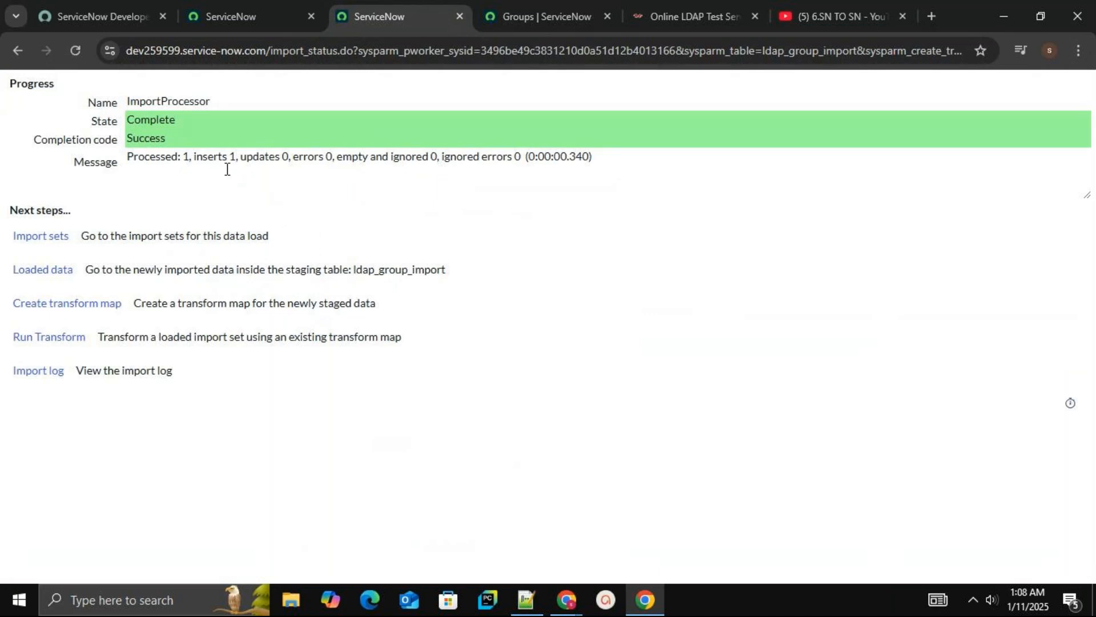
# Create a new transform map named vartmap123 with mandatory fields enforced for All Fields
pyautogui.click(102, 308)
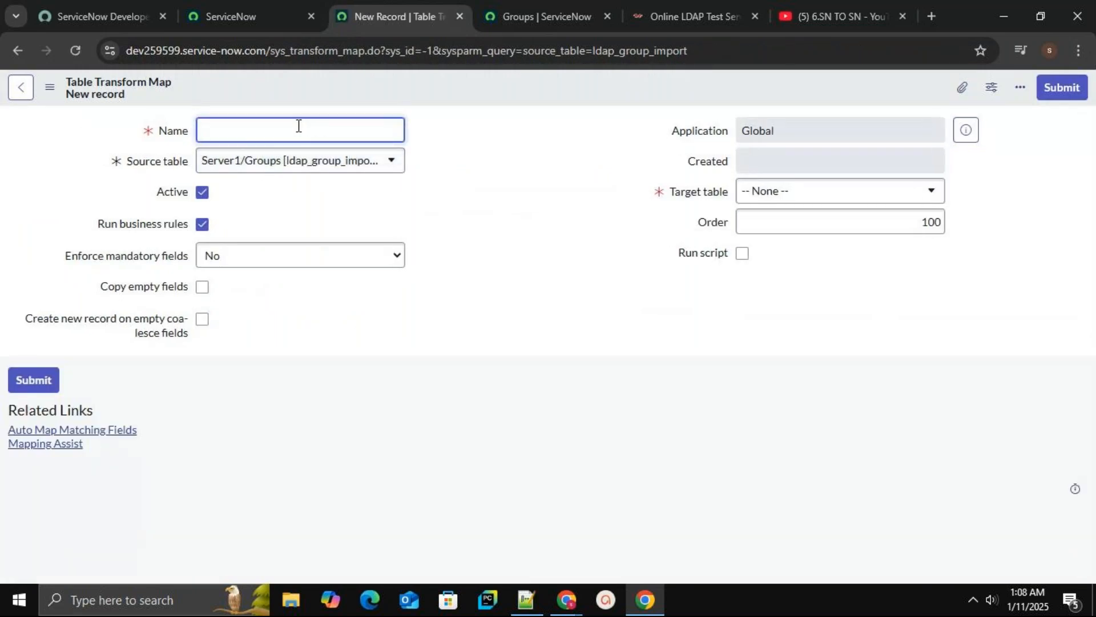
pyautogui.write('vartmap123')
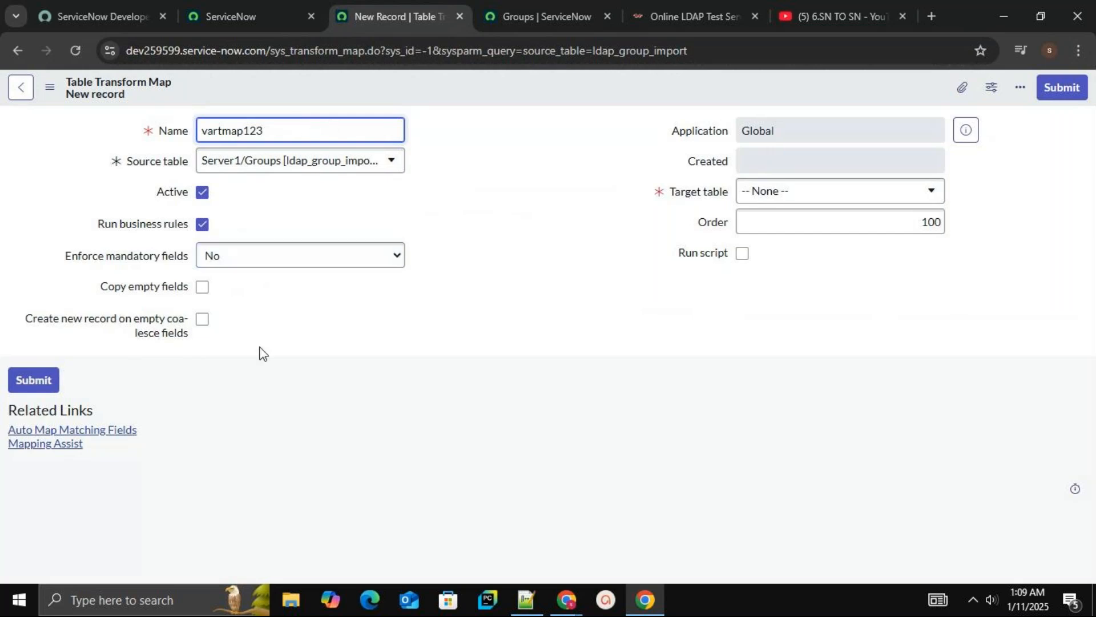
pyautogui.click(287, 259)
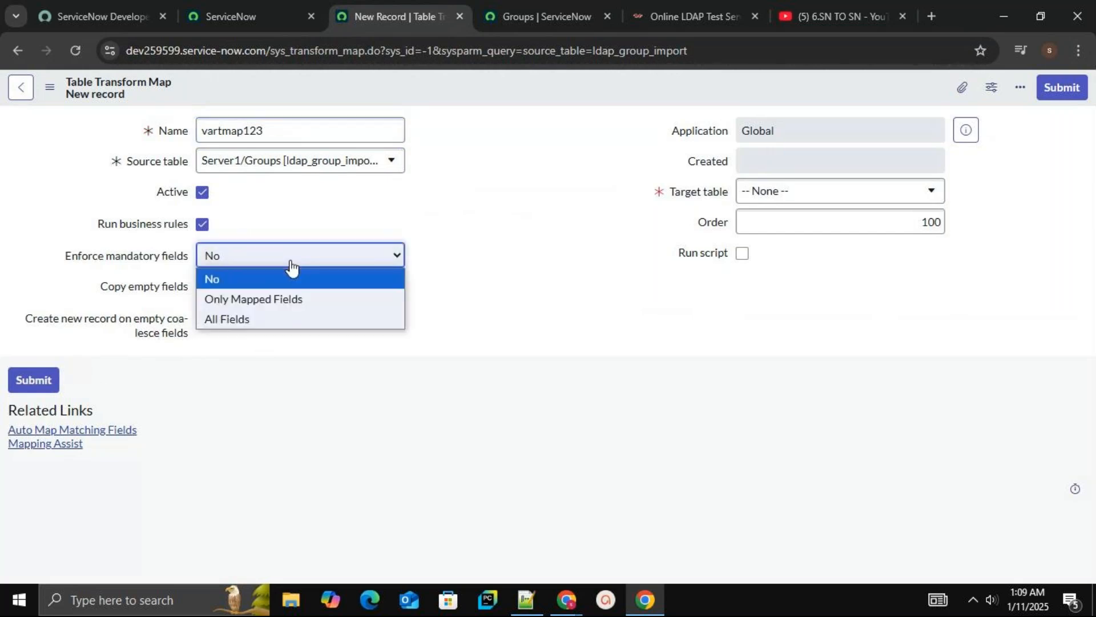
pyautogui.click(273, 318)
pyautogui.moveTo(284, 302); pyautogui.dragTo(366, 203)
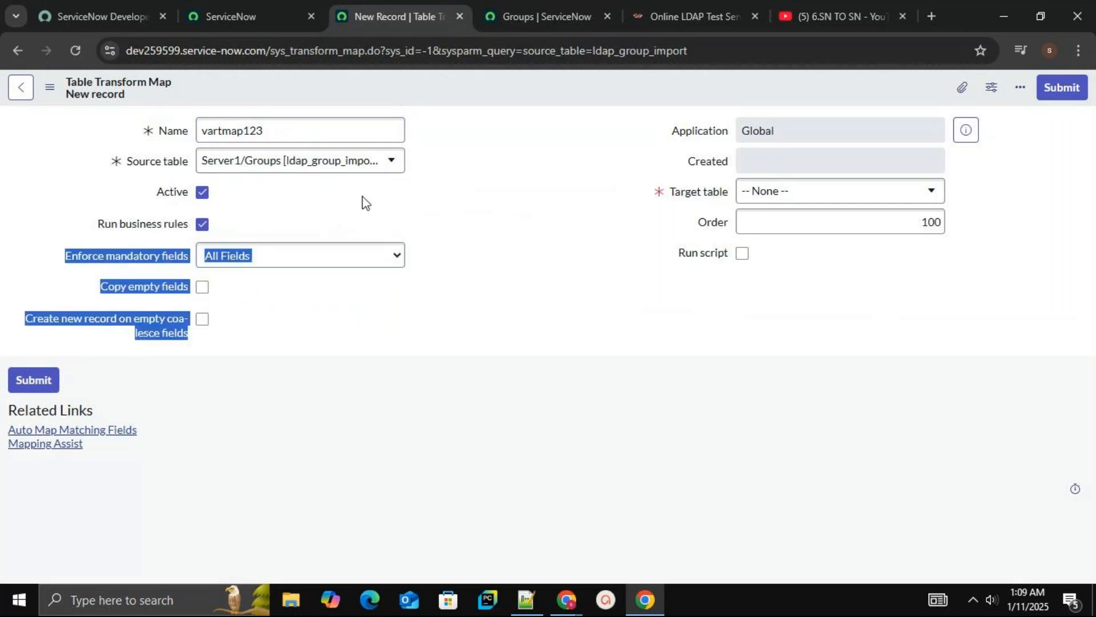
# Set the transform map's target table to Group [sys_user_group] and save it
pyautogui.click(495, 100)
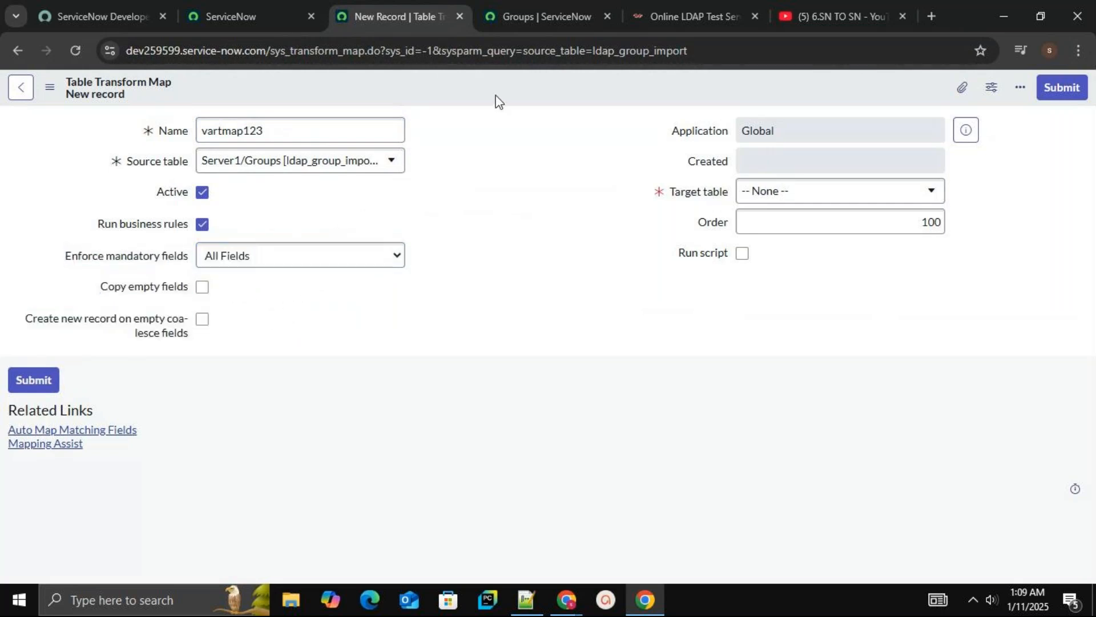
pyautogui.click(765, 193)
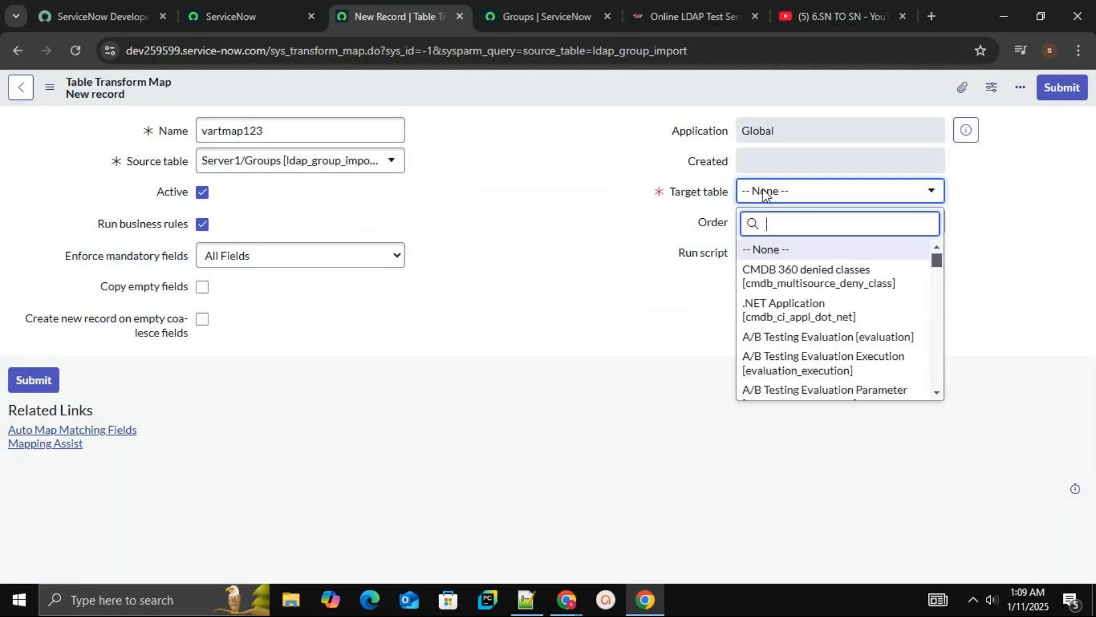
pyautogui.write('sys_user_group')
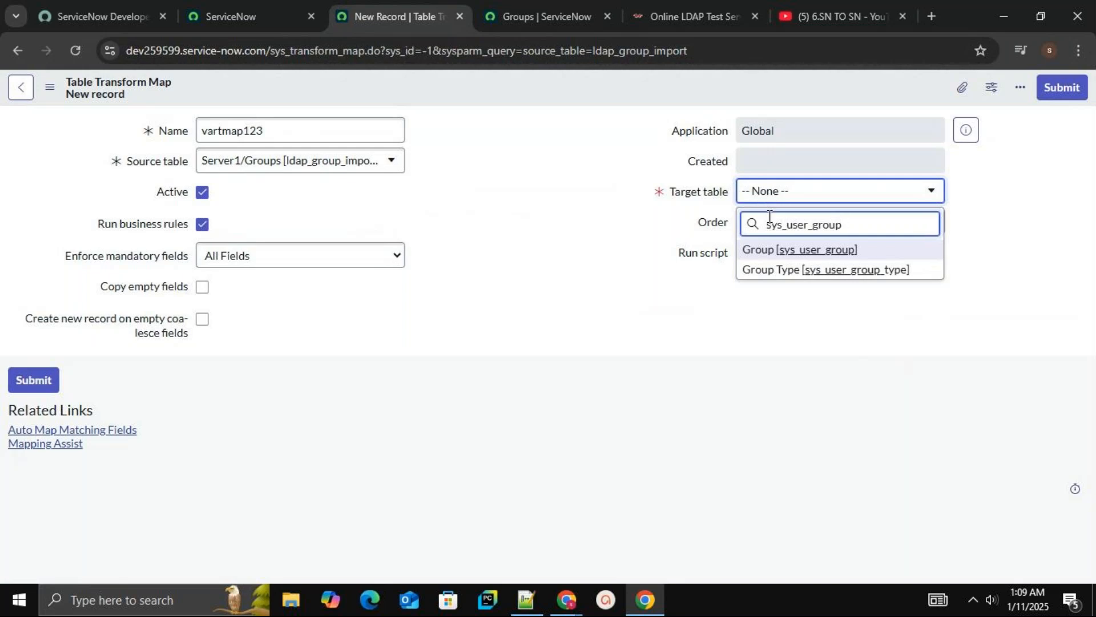
pyautogui.click(761, 249)
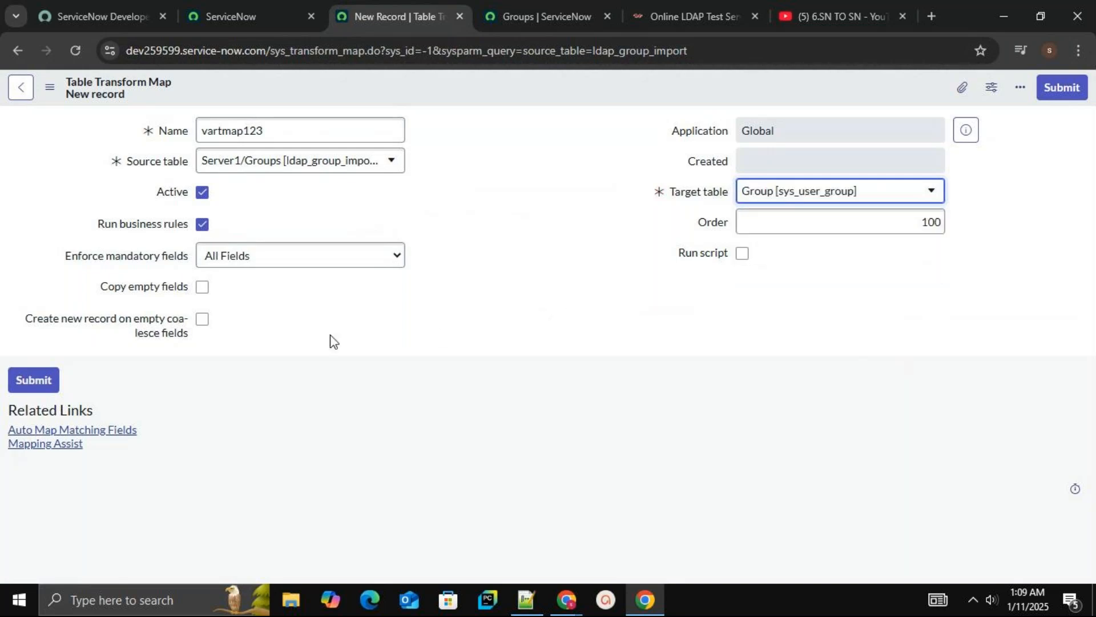
pyautogui.click(485, 96)
pyautogui.rightClick(486, 95)
pyautogui.click(503, 101)
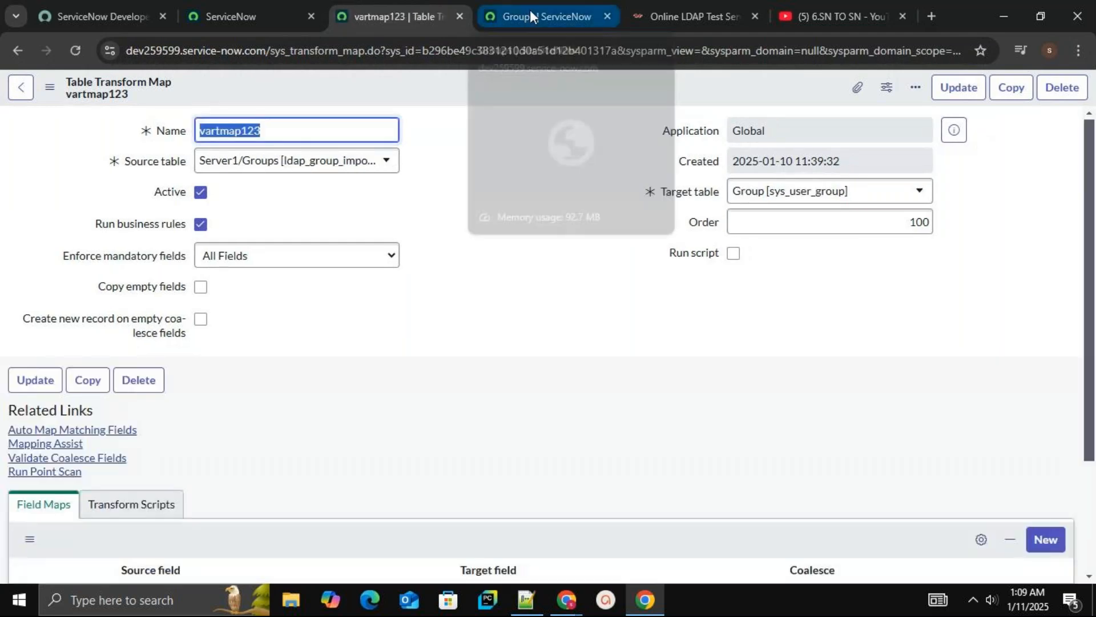
pyautogui.click(529, 9)
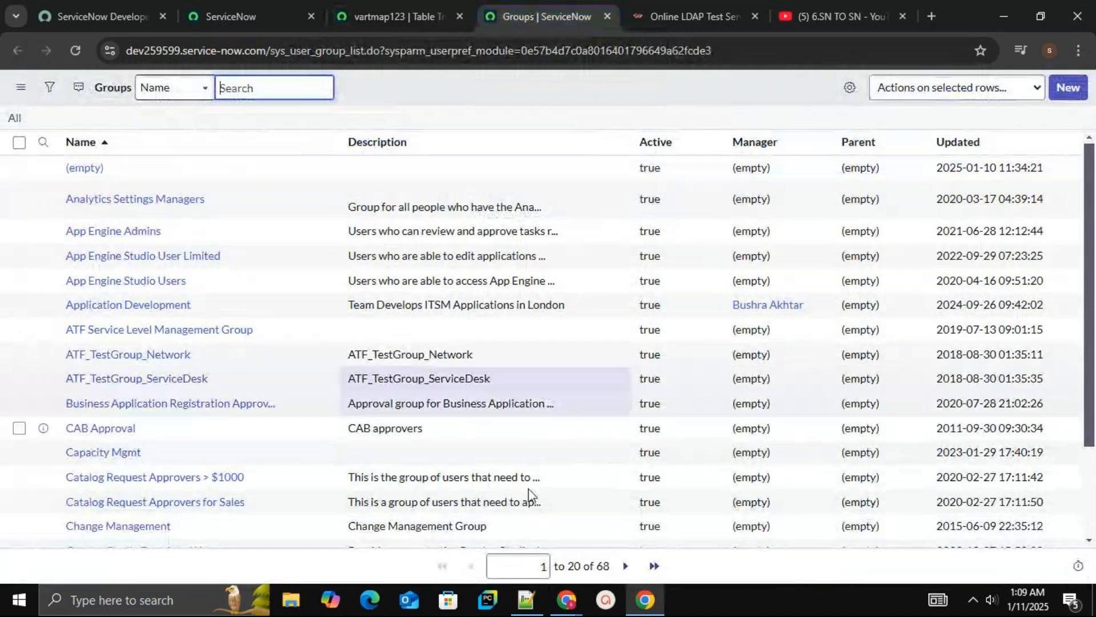
pyautogui.click(397, 17)
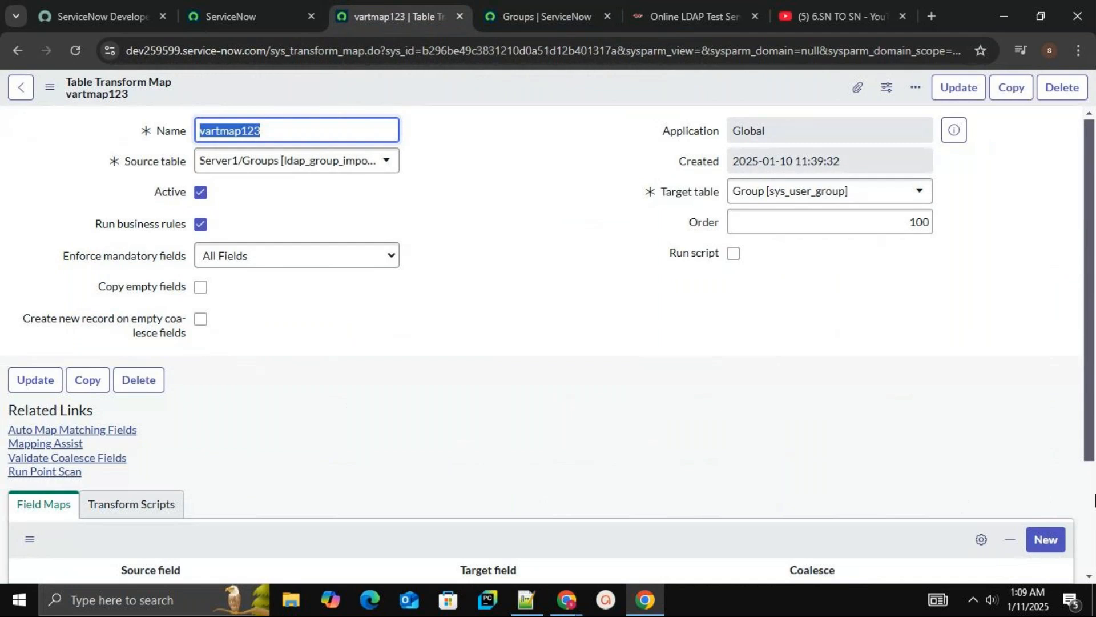
pyautogui.scroll(-3, 1090, 507)
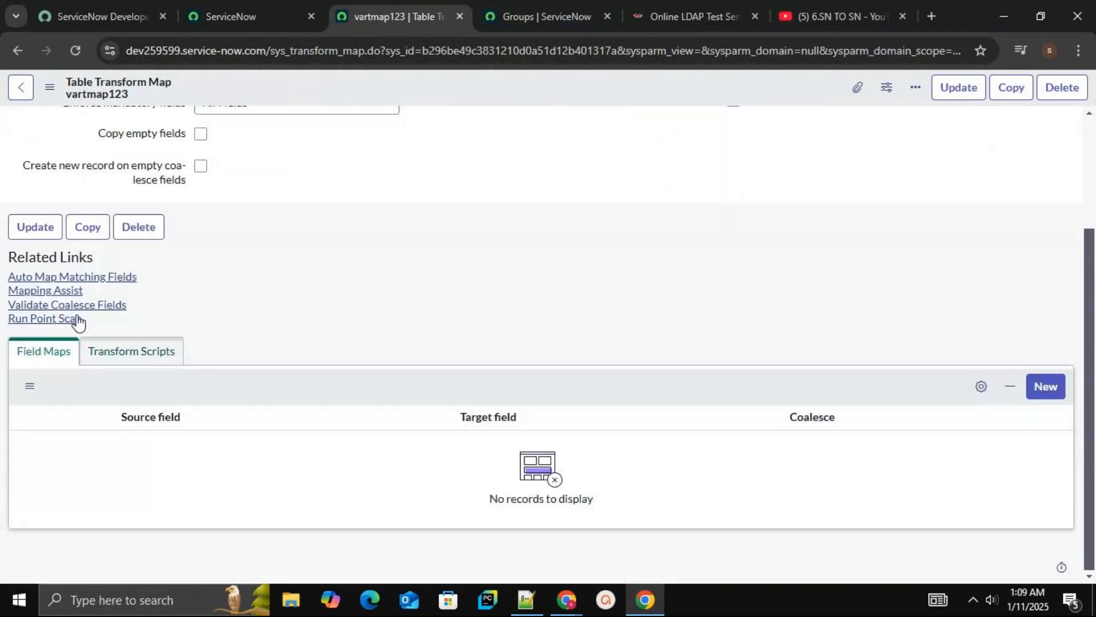
# In Mapping Assist, map the source field ou to the target field Name and save the mapping
pyautogui.click(64, 295)
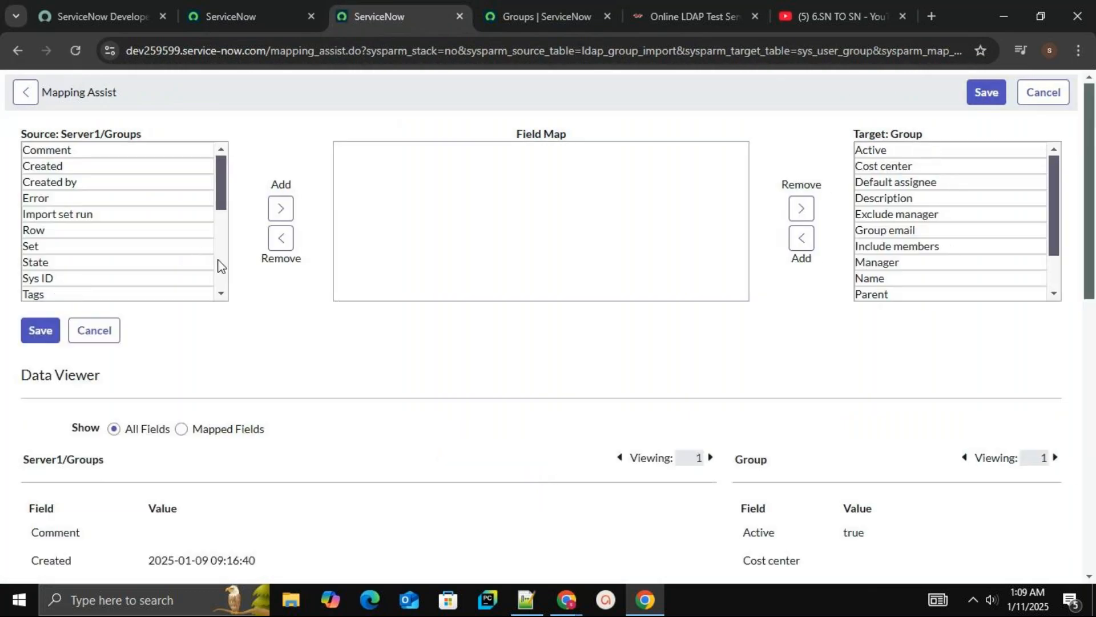
pyautogui.scroll(-4, 222, 266)
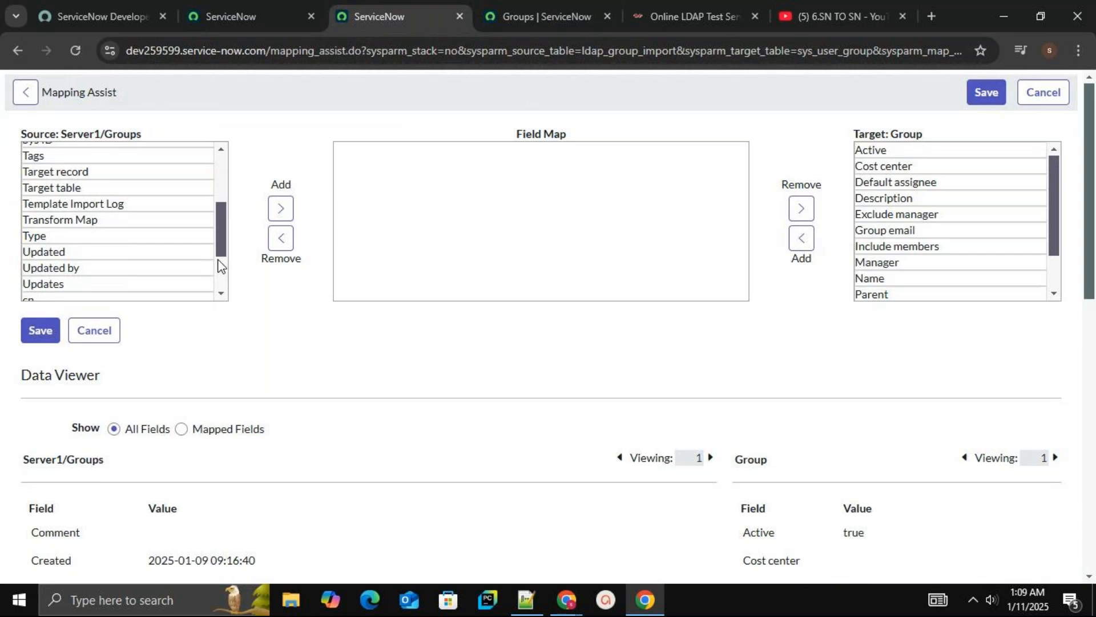
pyautogui.click(161, 262)
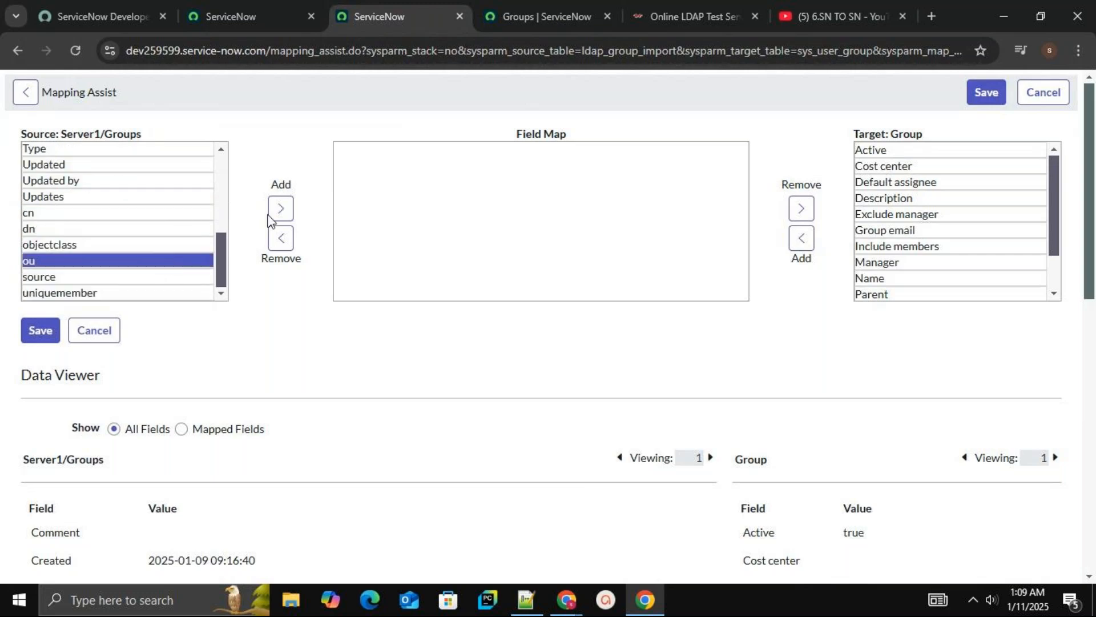
pyautogui.click(281, 209)
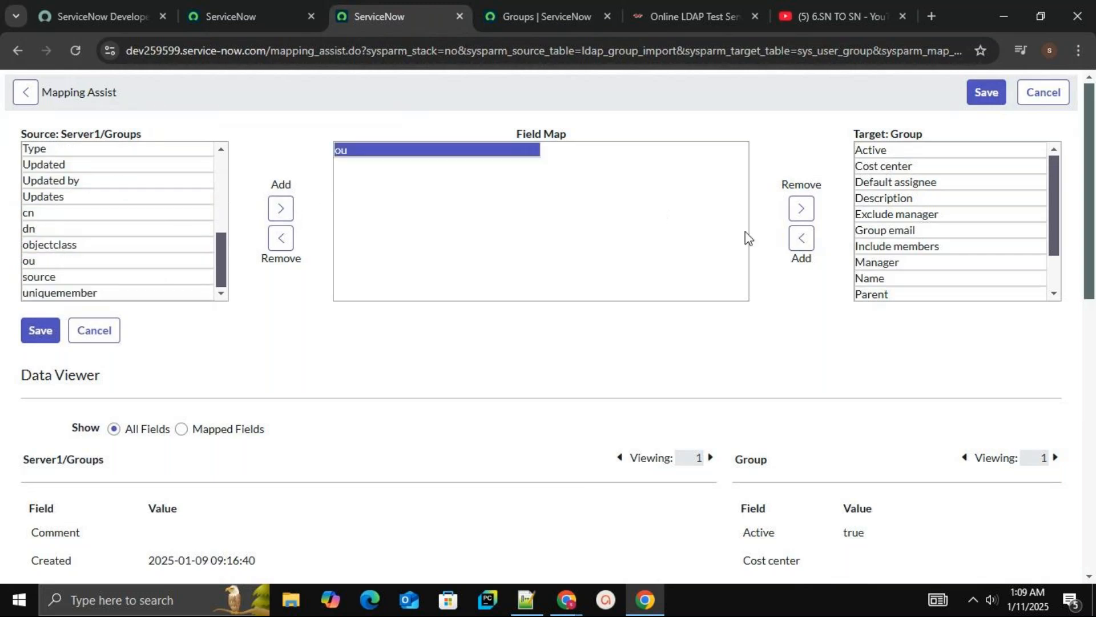
pyautogui.click(888, 280)
pyautogui.scroll(-1, 889, 280)
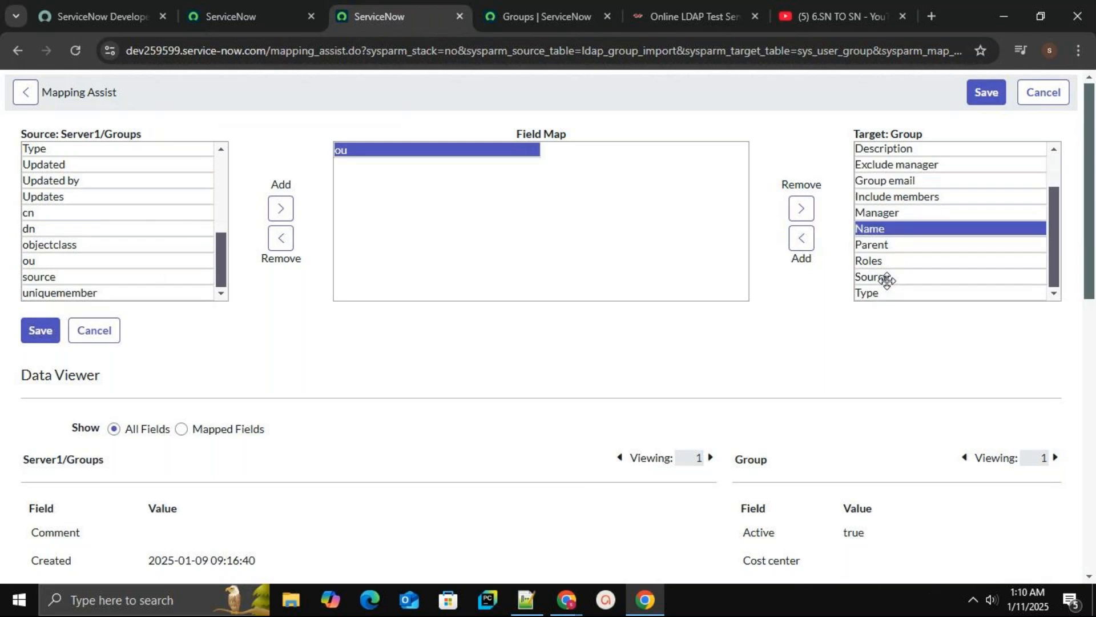
pyautogui.click(802, 238)
pyautogui.click(35, 338)
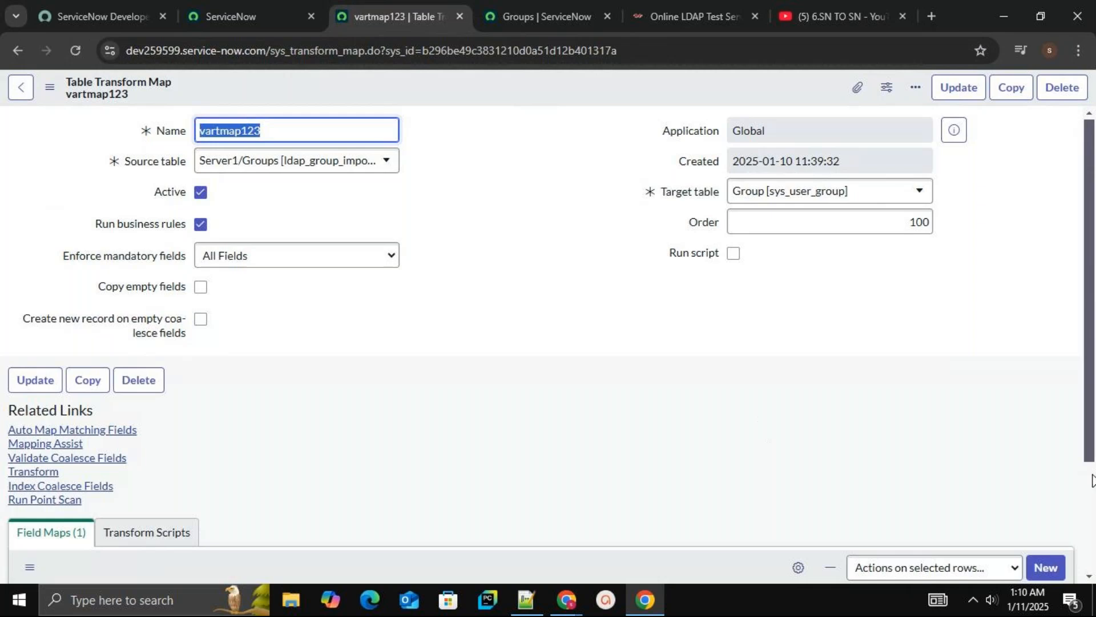
# Run a transform of import set ISET0010008 using only the vartmap123 map instead of TMAP
pyautogui.scroll(-3, 765, 428)
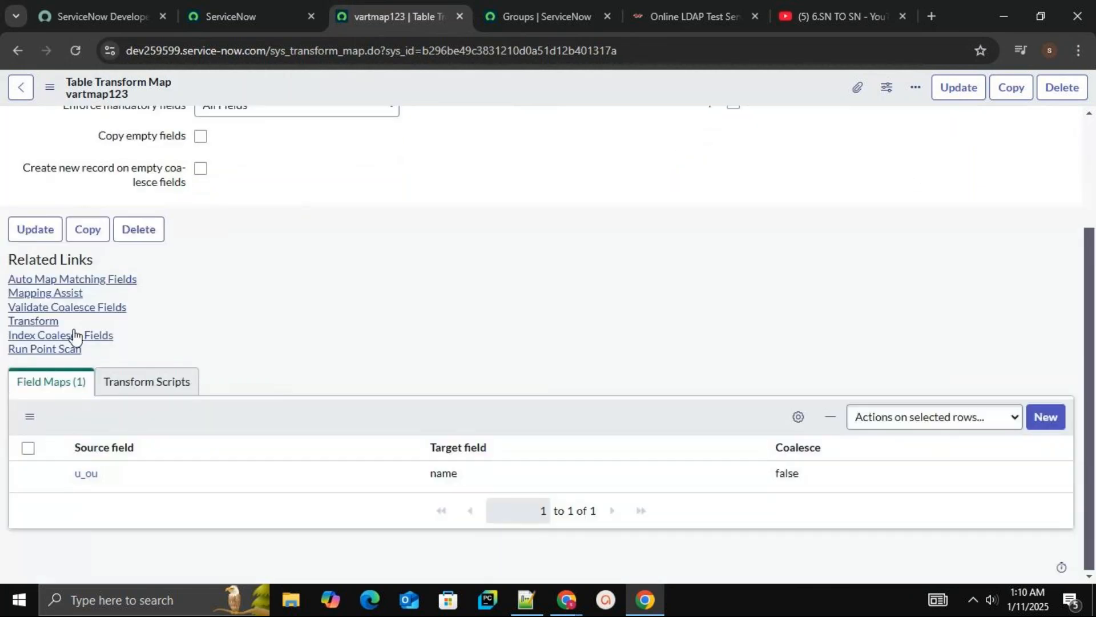
pyautogui.click(55, 322)
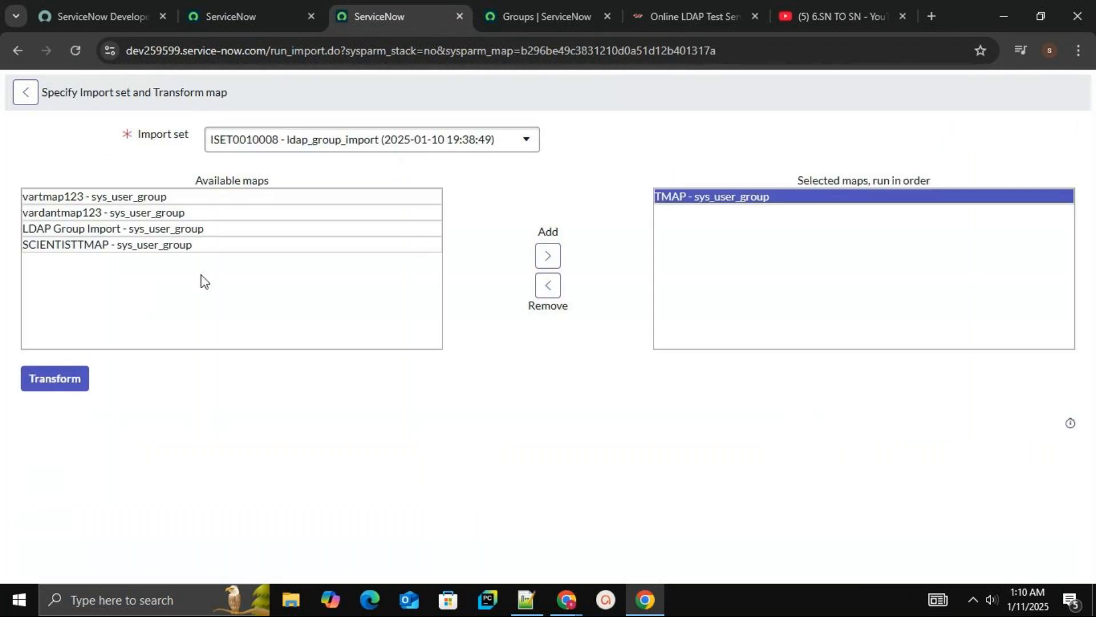
pyautogui.click(558, 291)
pyautogui.click(216, 195)
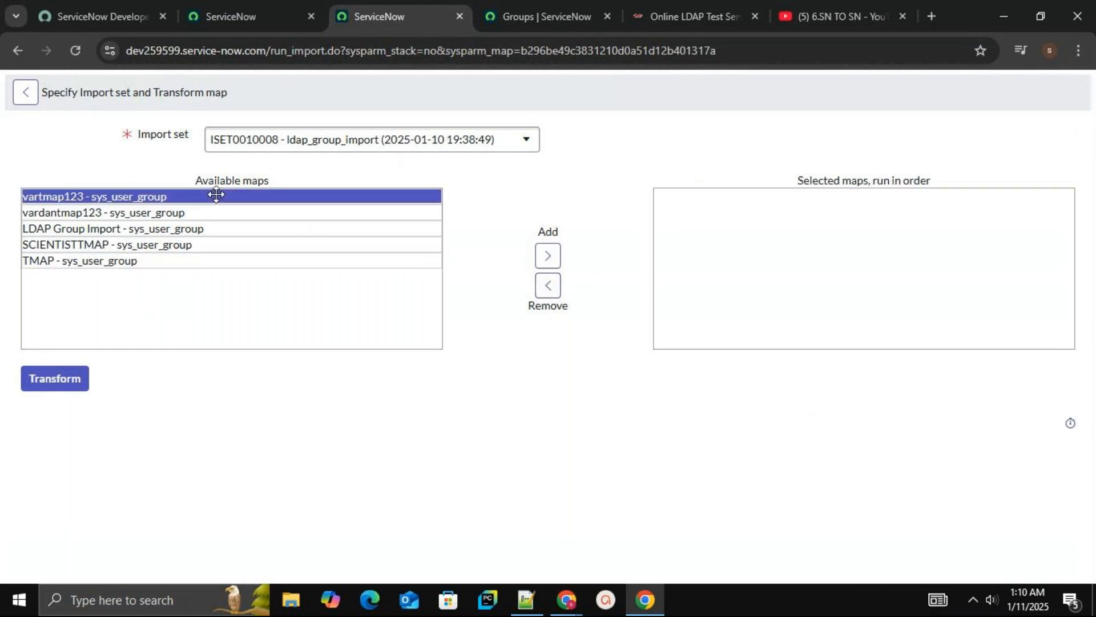
pyautogui.click(543, 259)
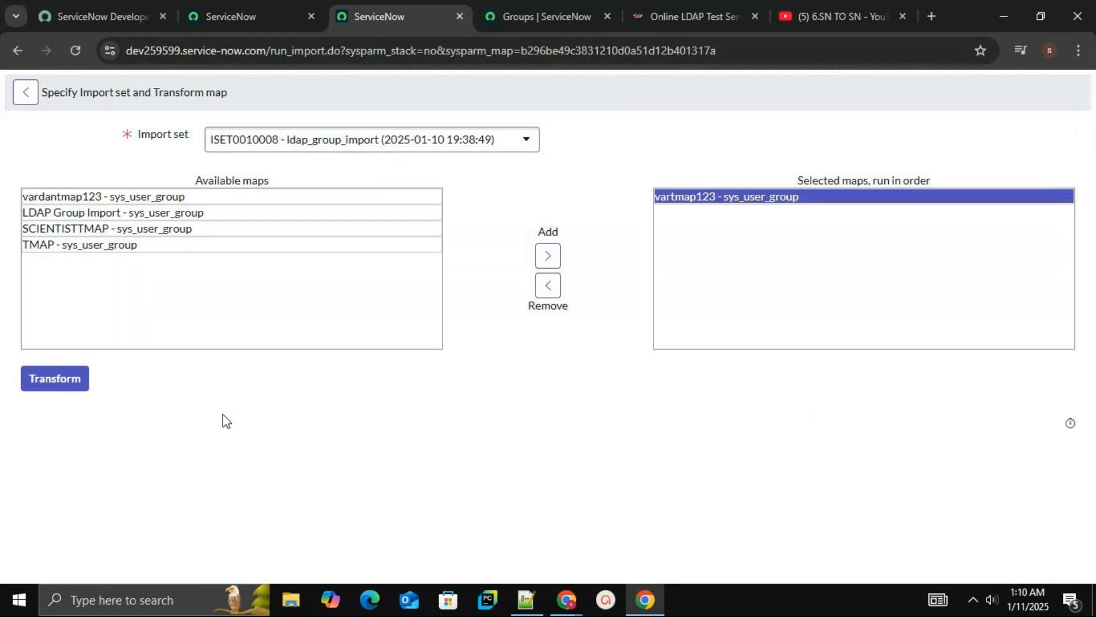
pyautogui.click(80, 380)
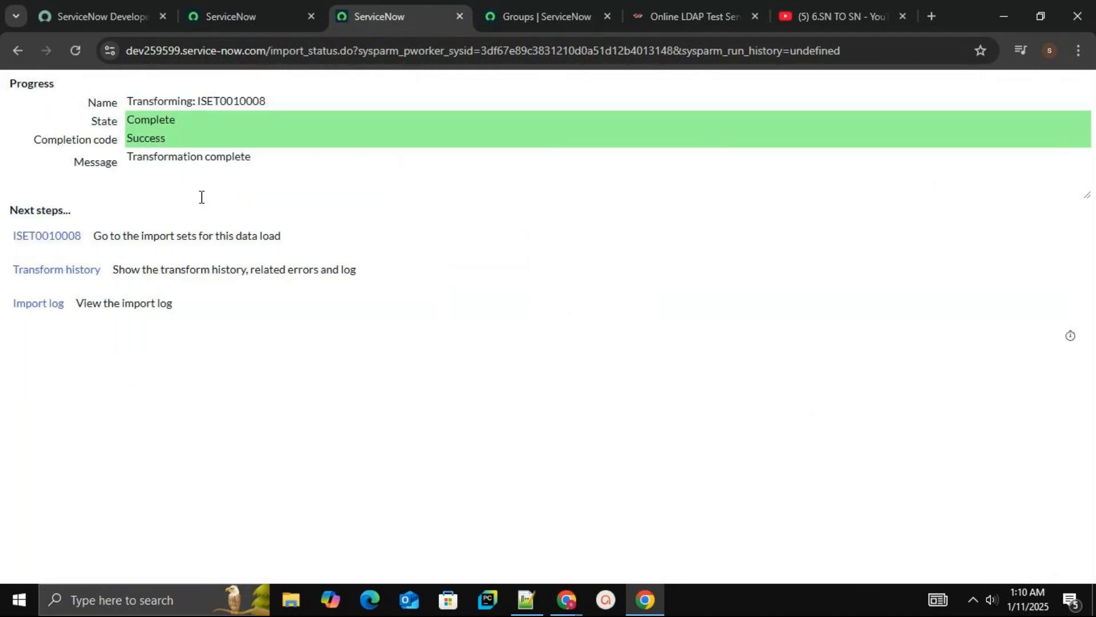
# Review the import set run results and the vartmap123 field map
pyautogui.click(79, 241)
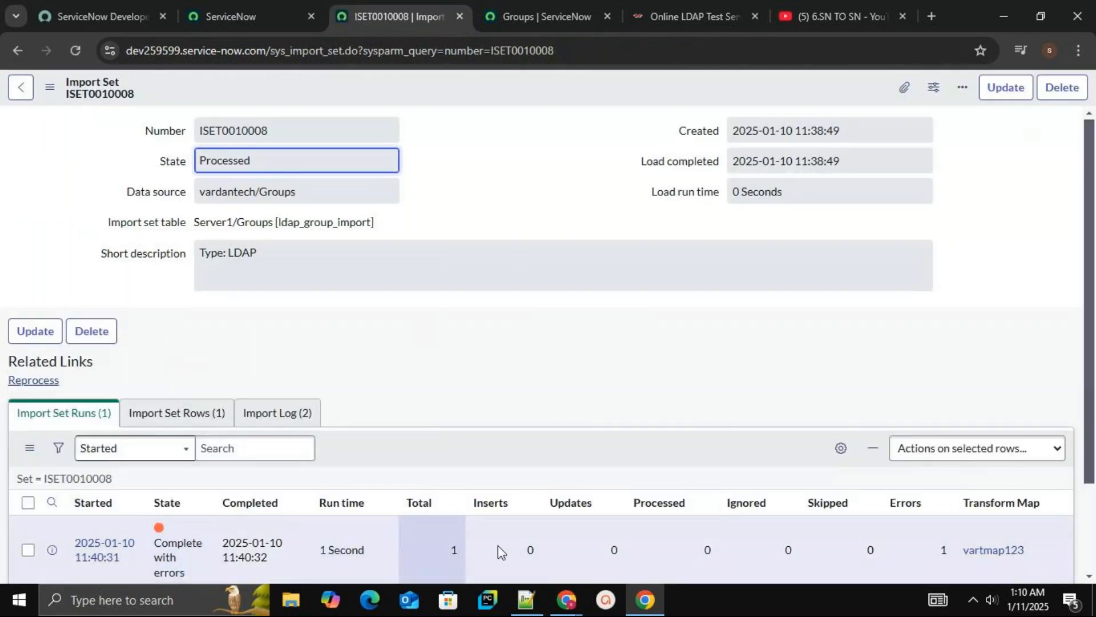
pyautogui.click(988, 553)
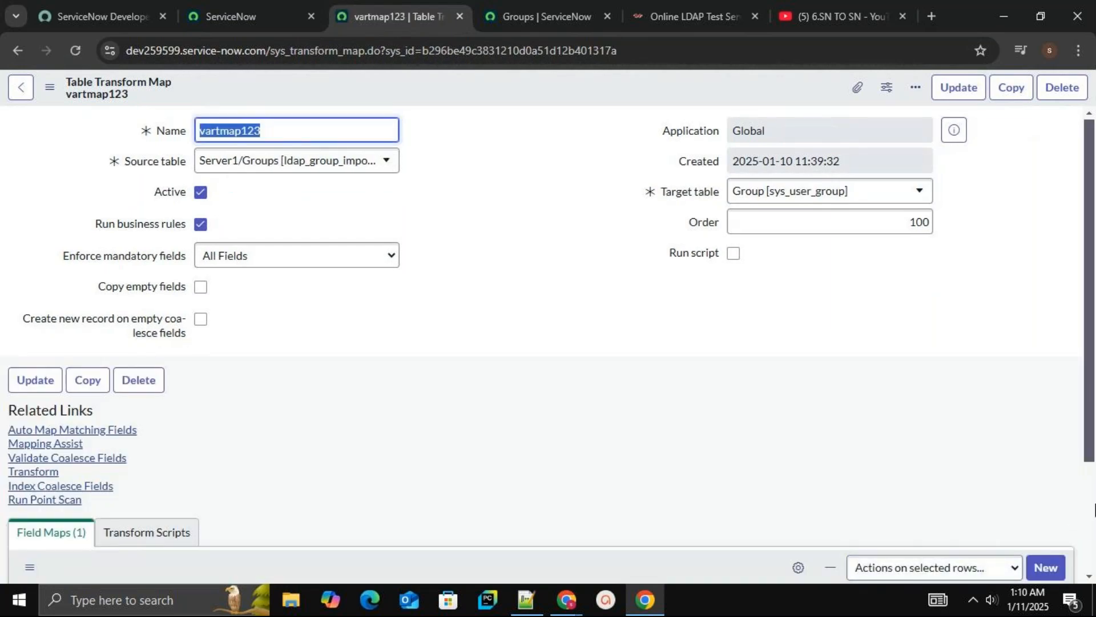
pyautogui.scroll(-3, 1086, 510)
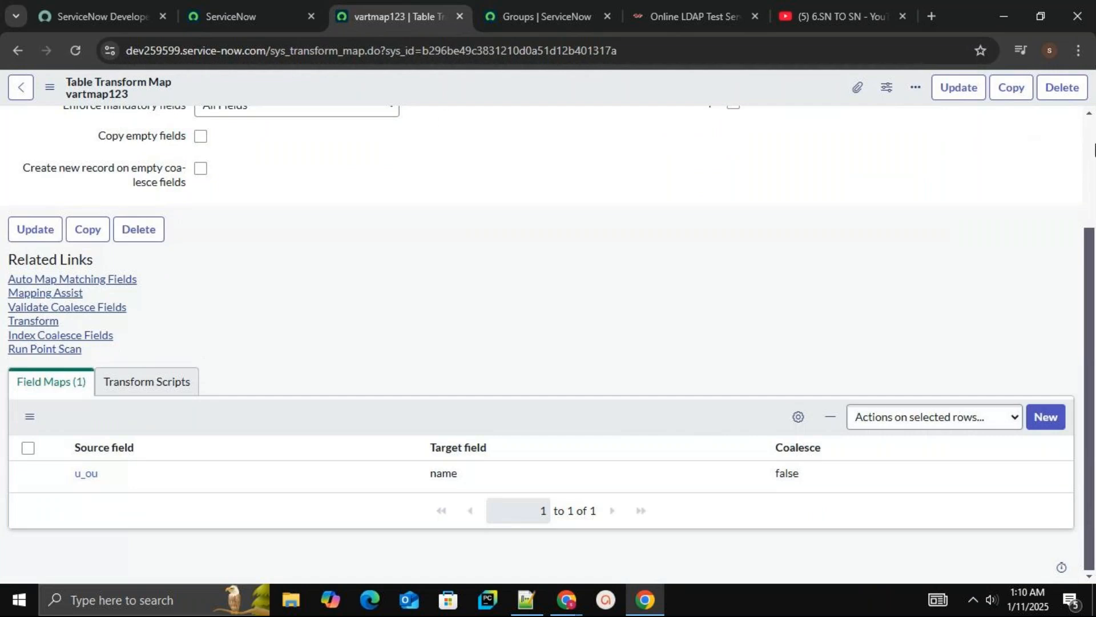
pyautogui.scroll(2, 1091, 153)
pyautogui.scroll(1, 1090, 153)
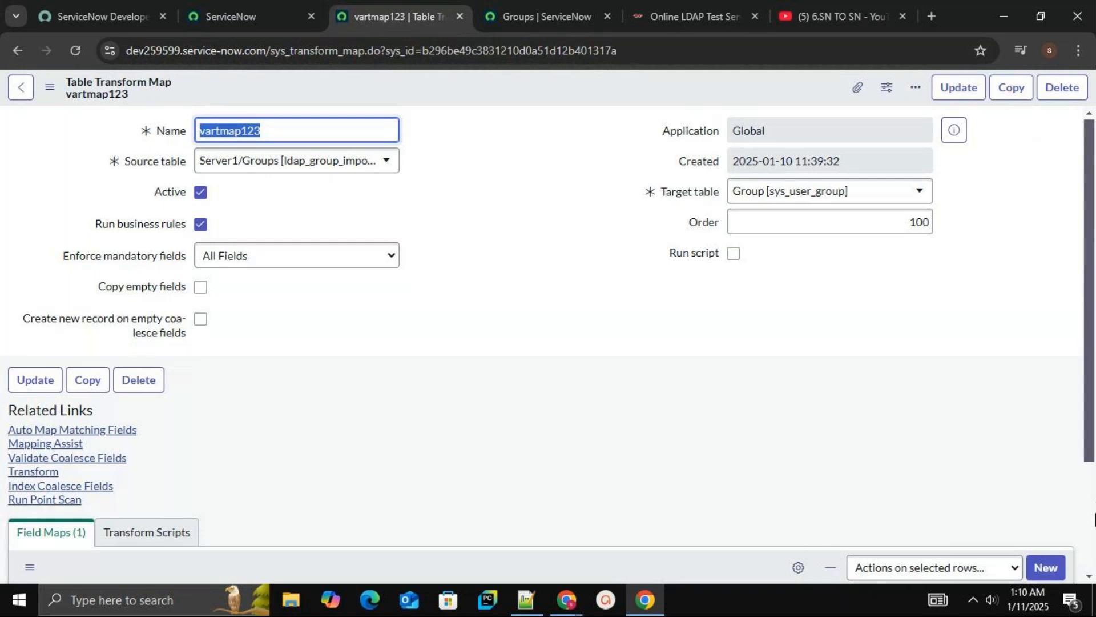
pyautogui.scroll(-3, 1091, 531)
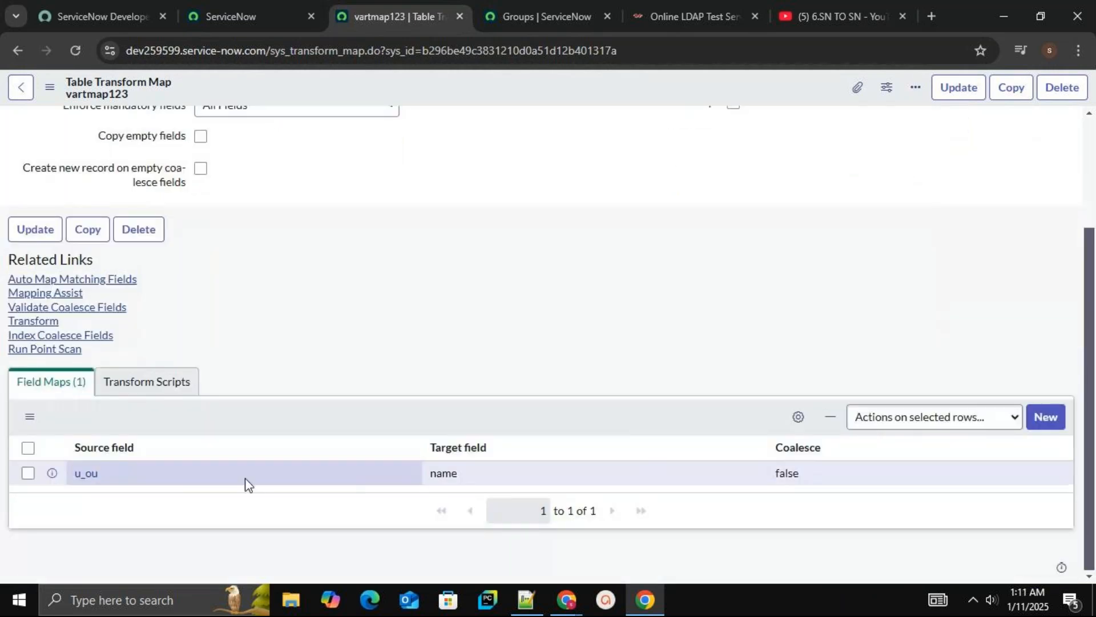
pyautogui.click(90, 476)
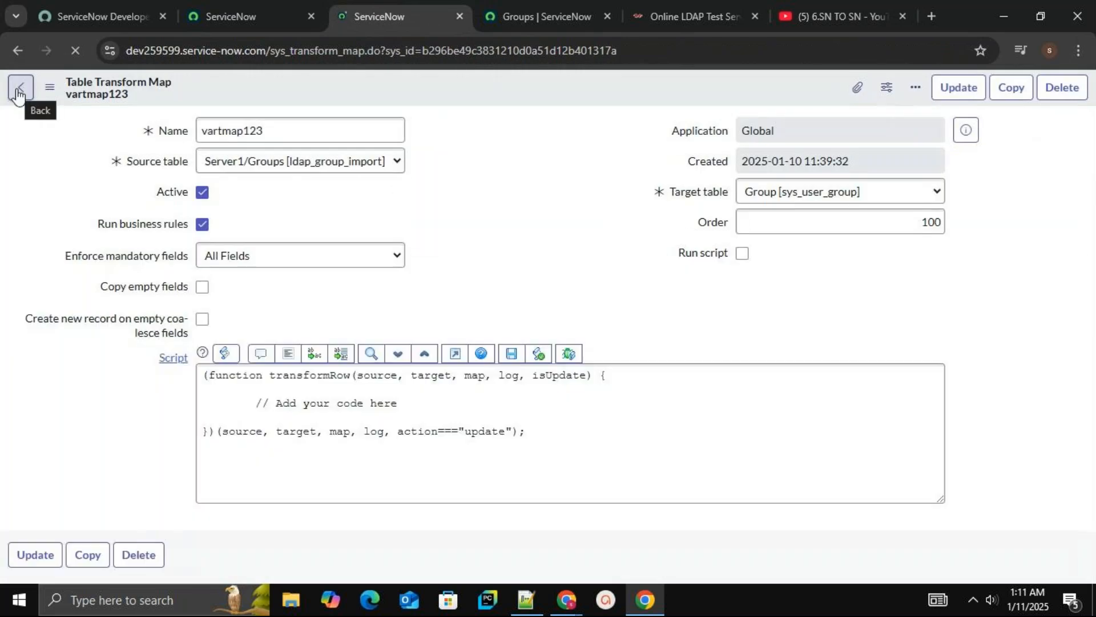
pyautogui.click(18, 91)
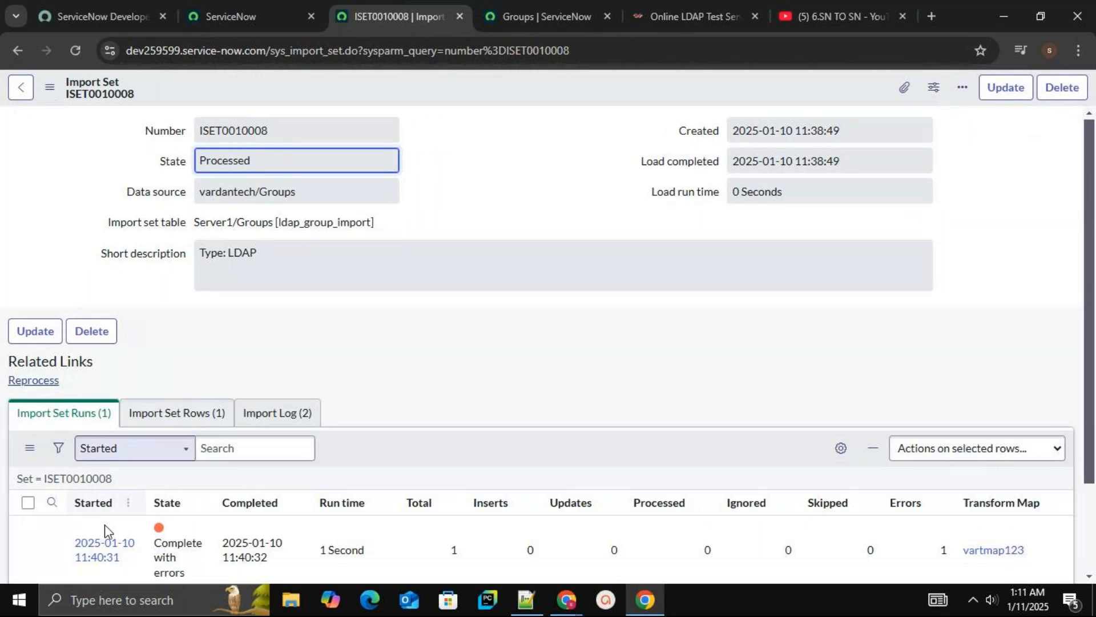
# Open the transform run's row error and examine its error message about the failed group insert
pyautogui.click(91, 546)
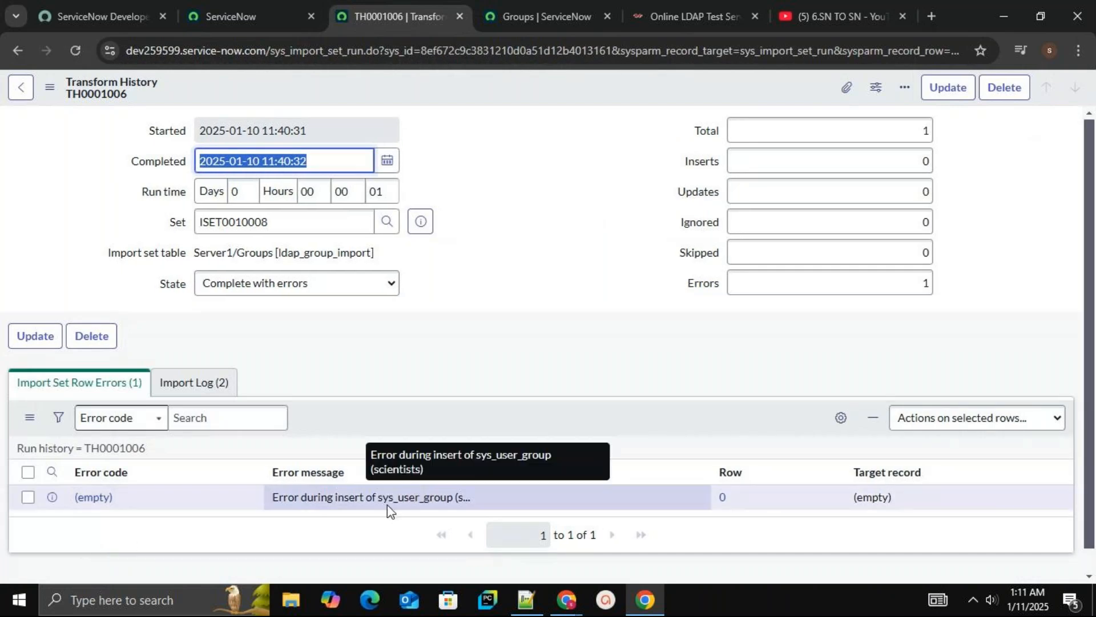
pyautogui.click(90, 497)
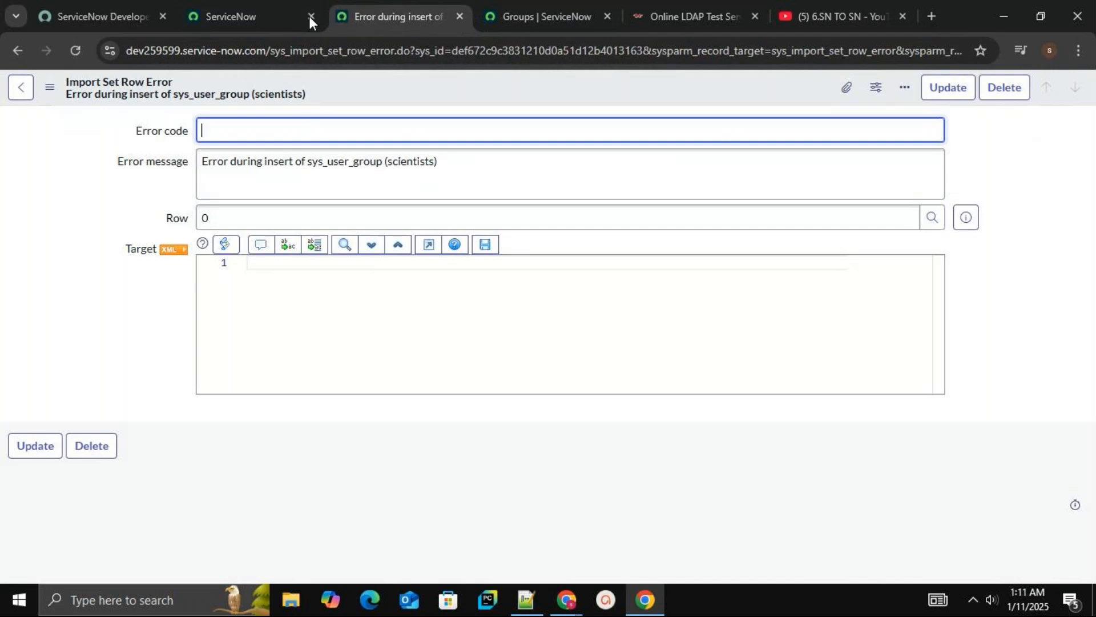
pyautogui.click(276, 15)
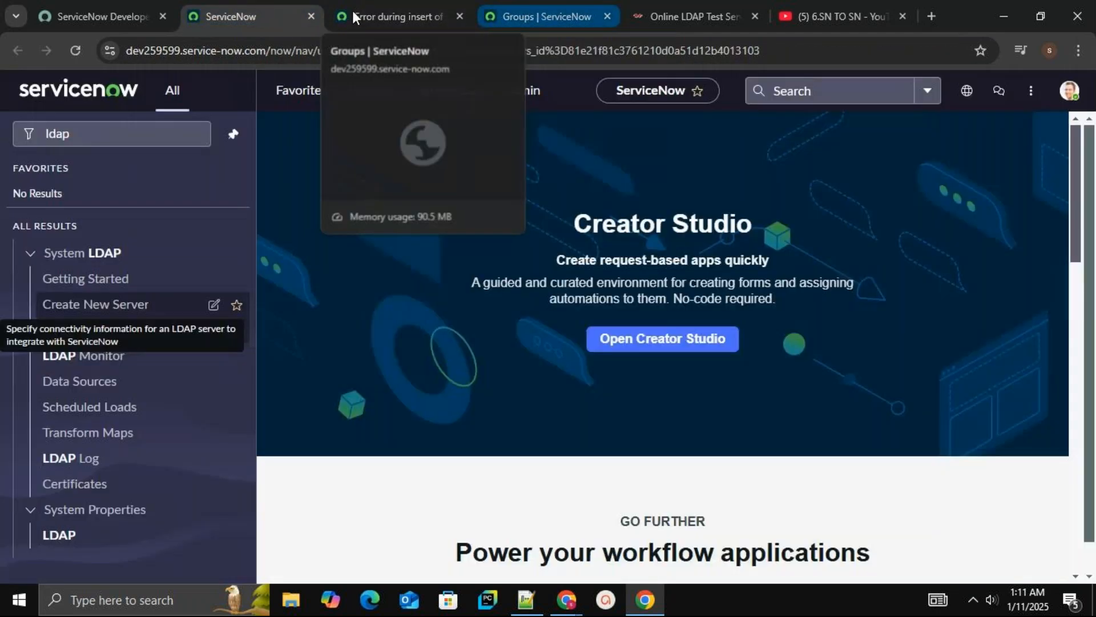
pyautogui.click(351, 13)
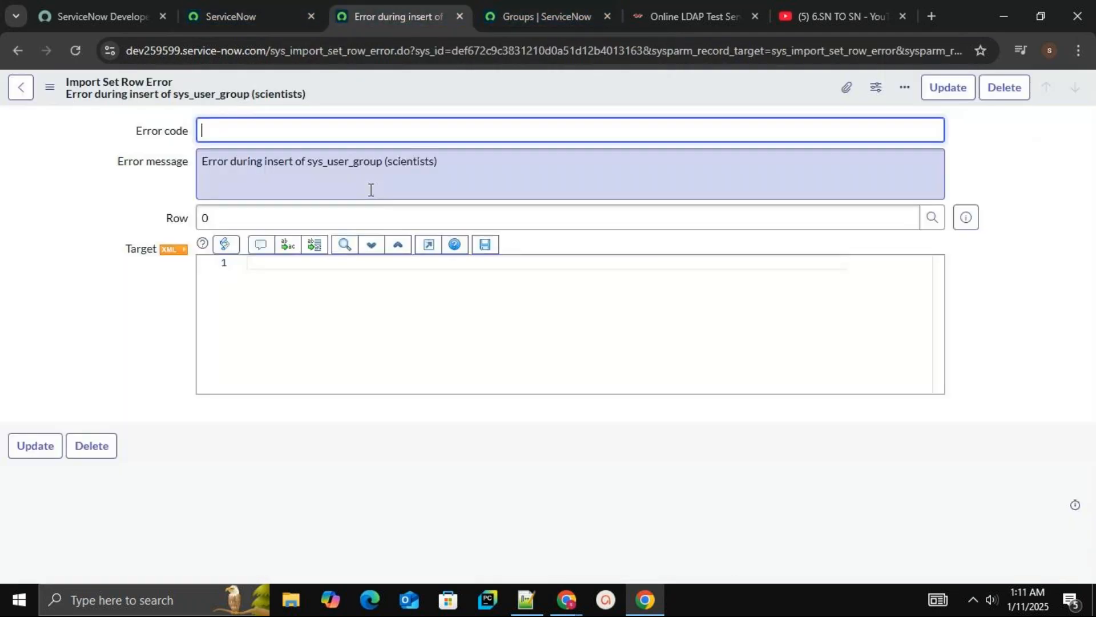
pyautogui.doubleClick(415, 163)
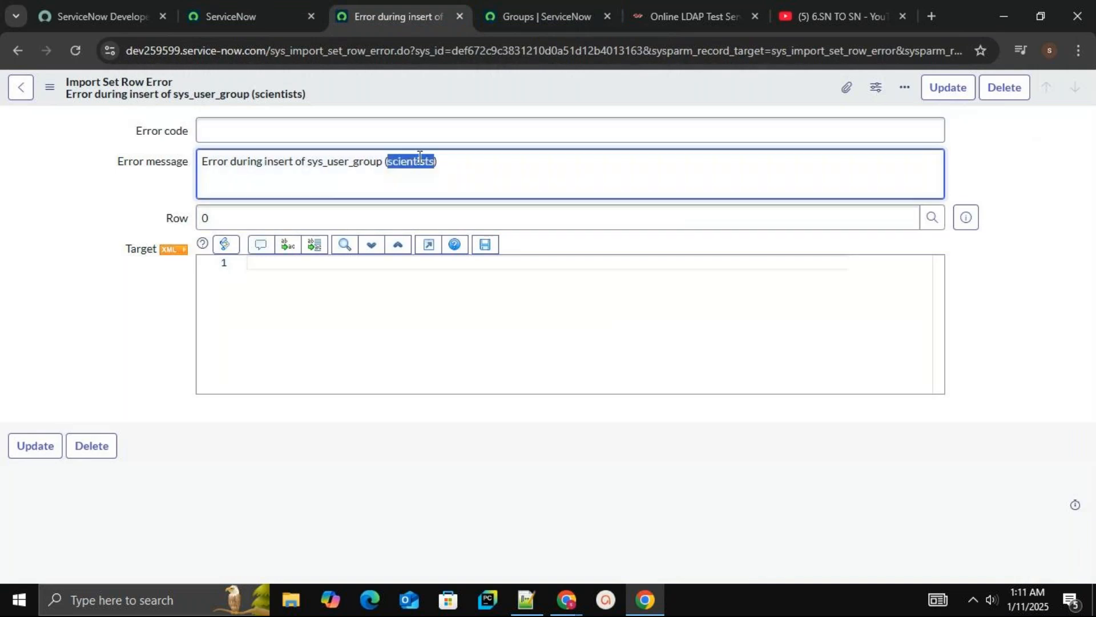
# Filter the Groups list to Name is scientists, then delete the existing scientists group
pyautogui.click(585, 20)
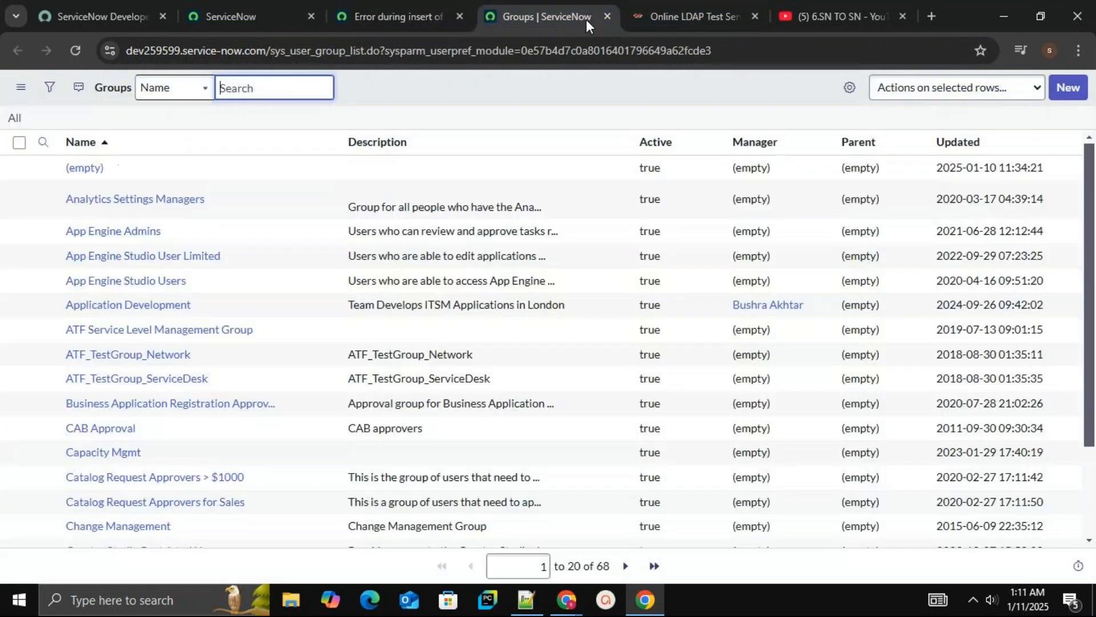
pyautogui.click(50, 89)
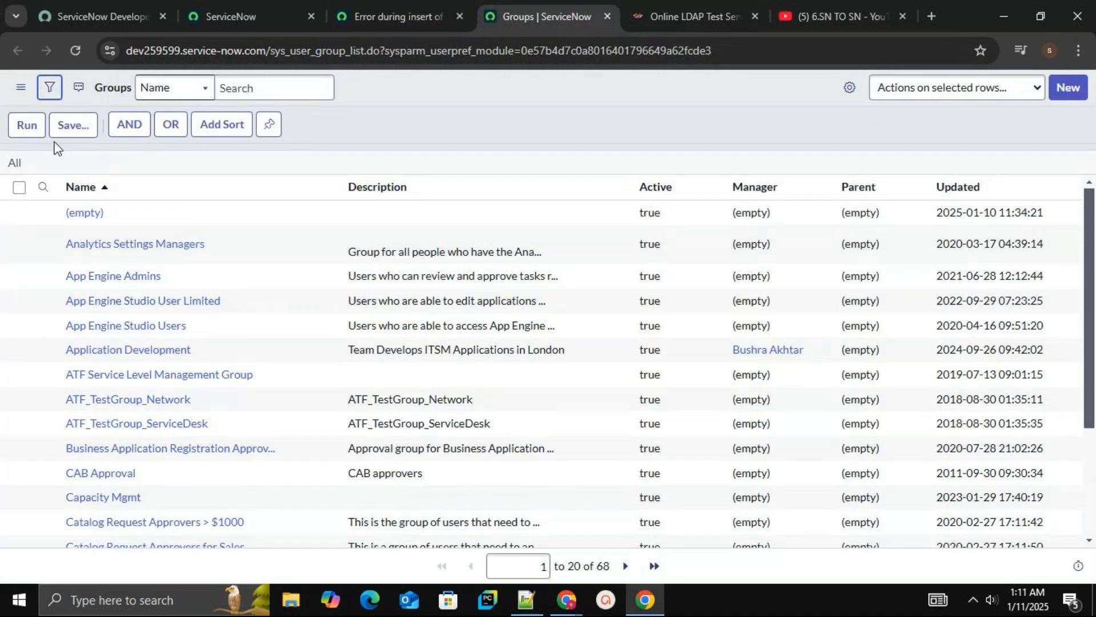
pyautogui.click(155, 161)
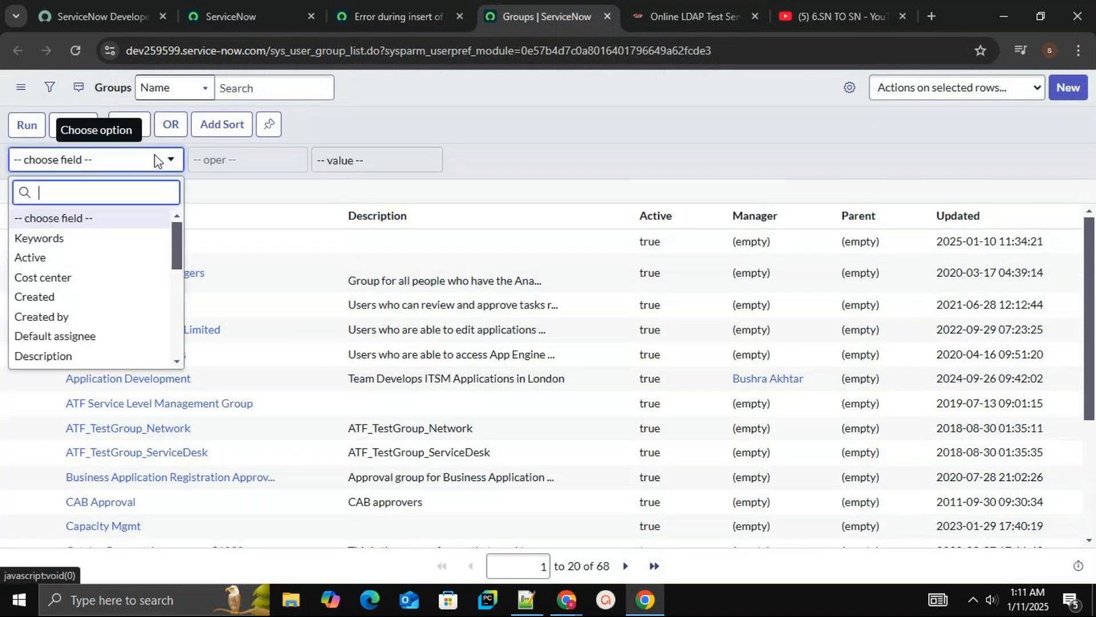
pyautogui.write('na')
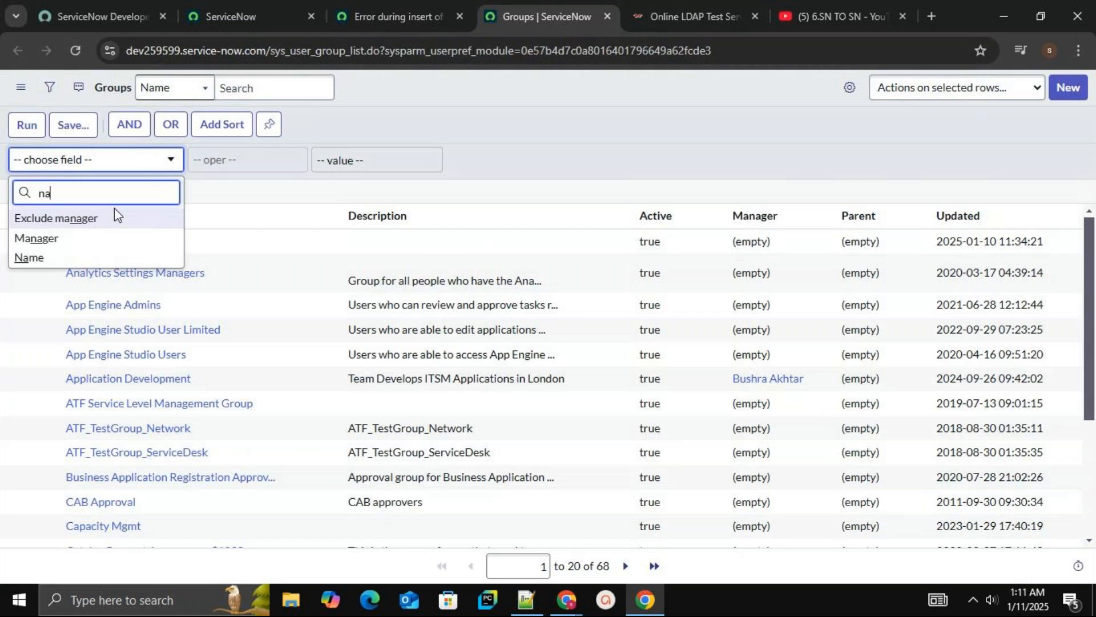
pyautogui.click(337, 169)
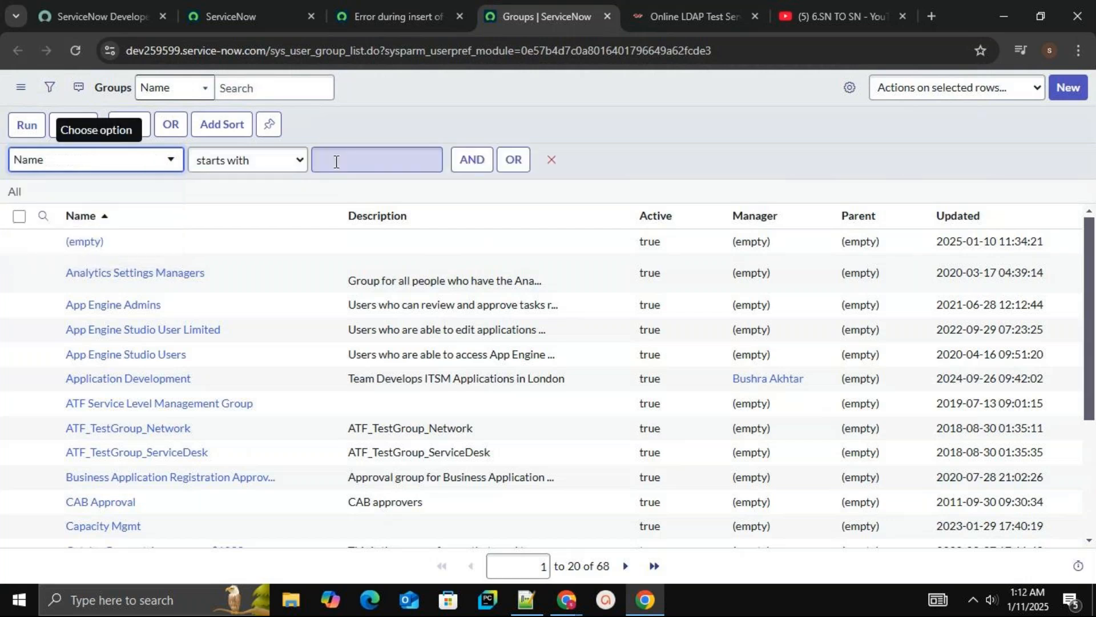
pyautogui.click(299, 161)
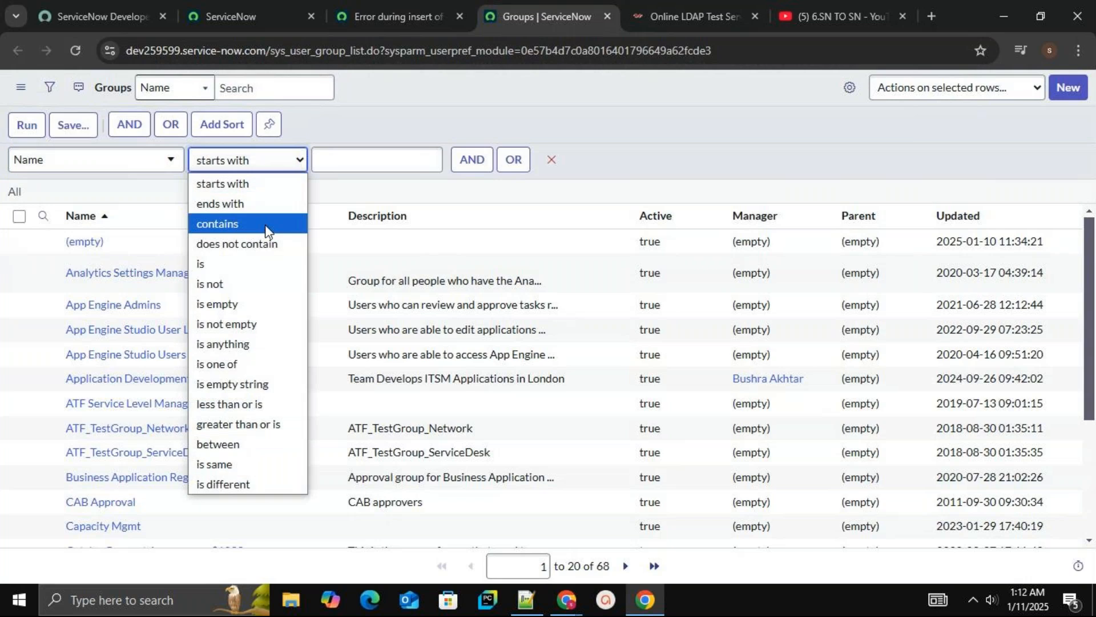
pyautogui.click(258, 264)
pyautogui.click(348, 161)
pyautogui.write('scientists')
pyautogui.click(28, 129)
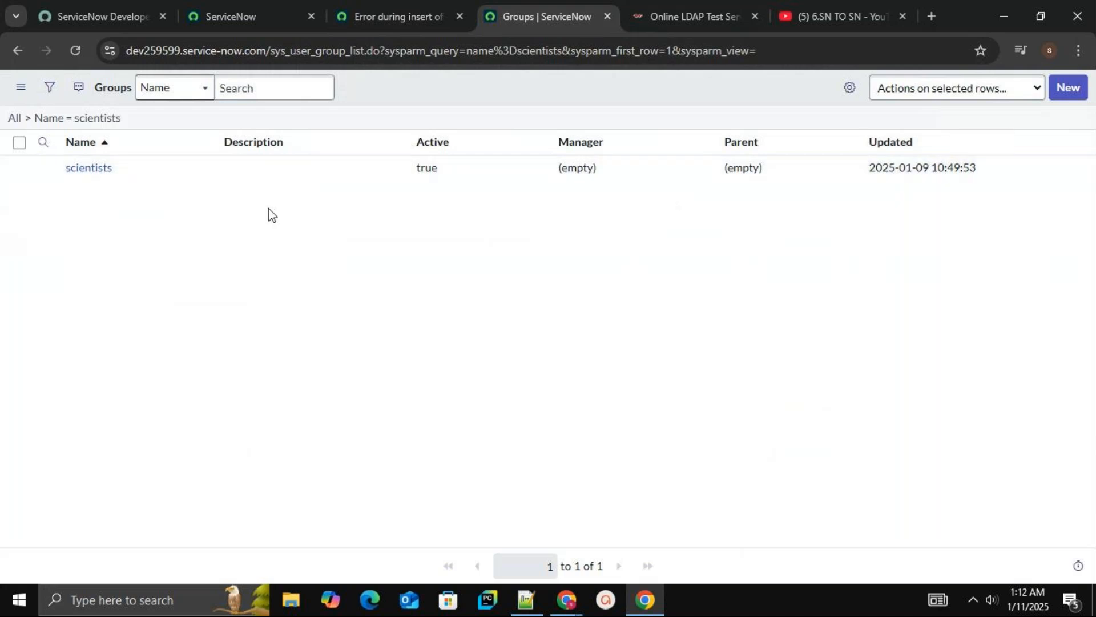
pyautogui.click(19, 166)
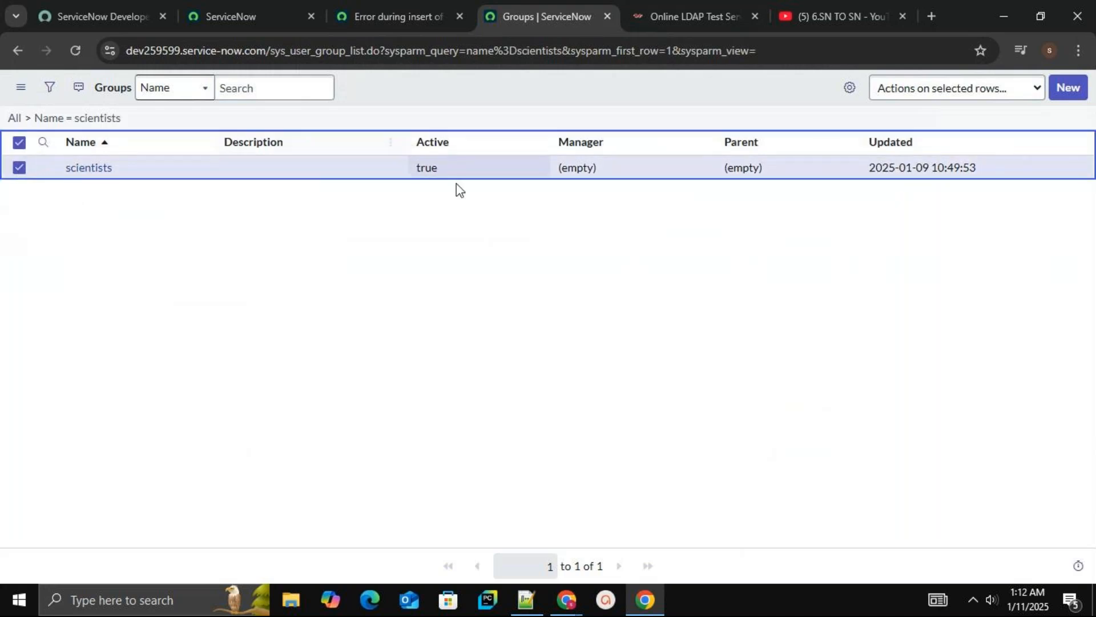
pyautogui.click(969, 98)
pyautogui.click(963, 131)
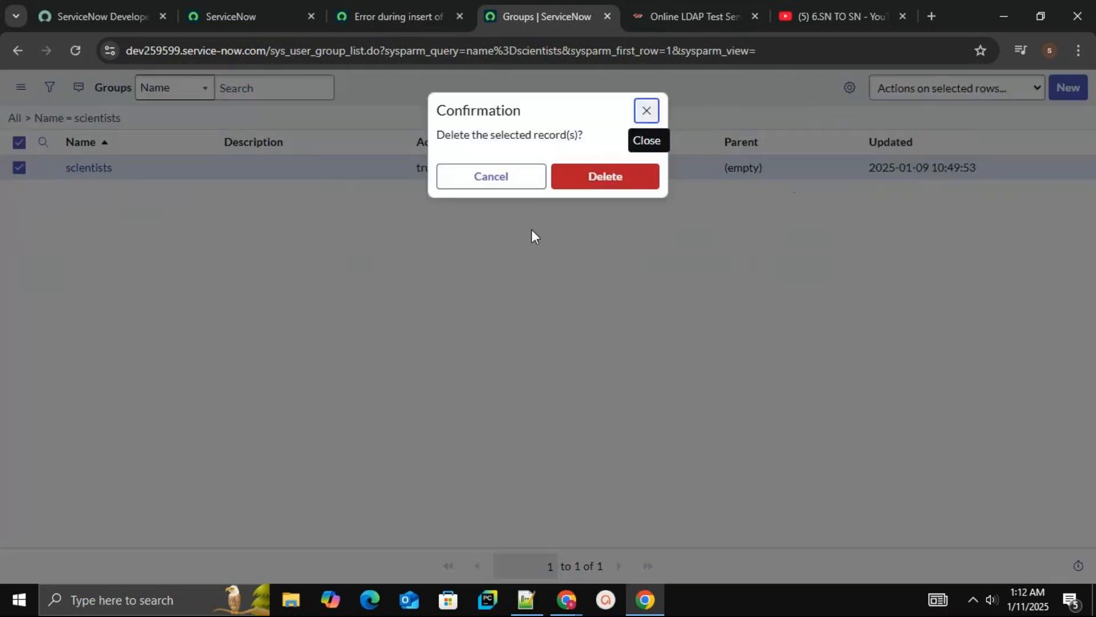
pyautogui.click(577, 190)
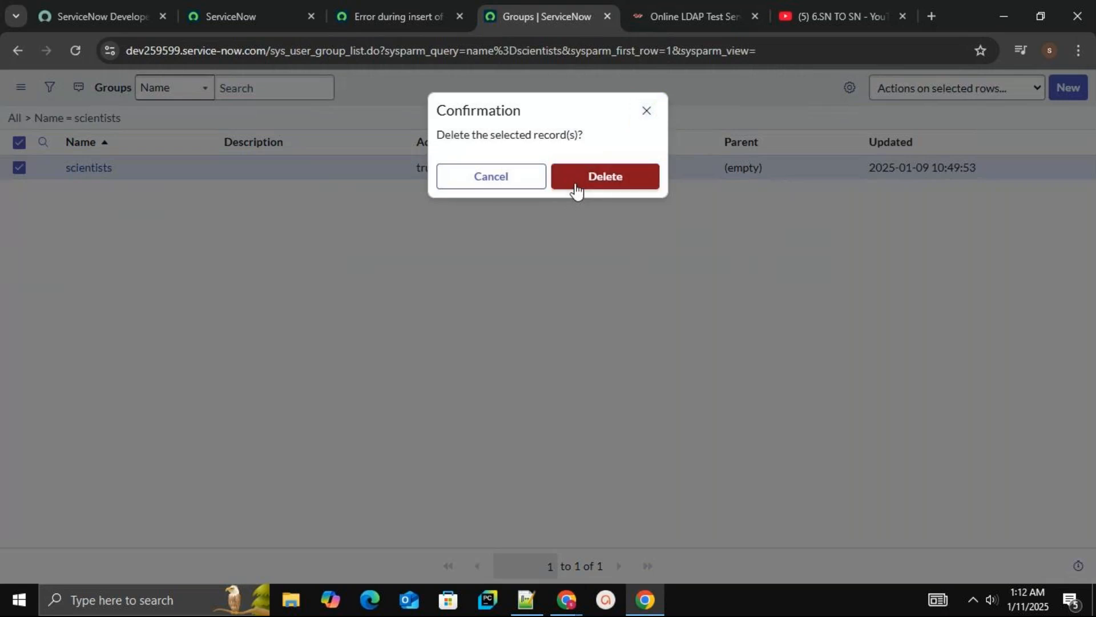
pyautogui.click(577, 189)
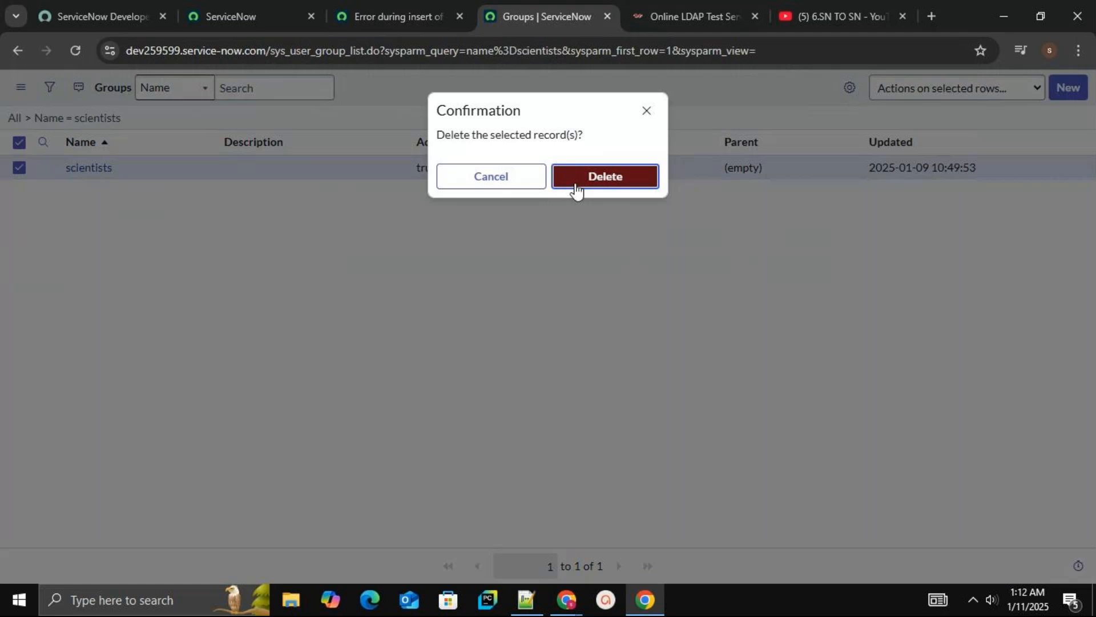
pyautogui.click(575, 186)
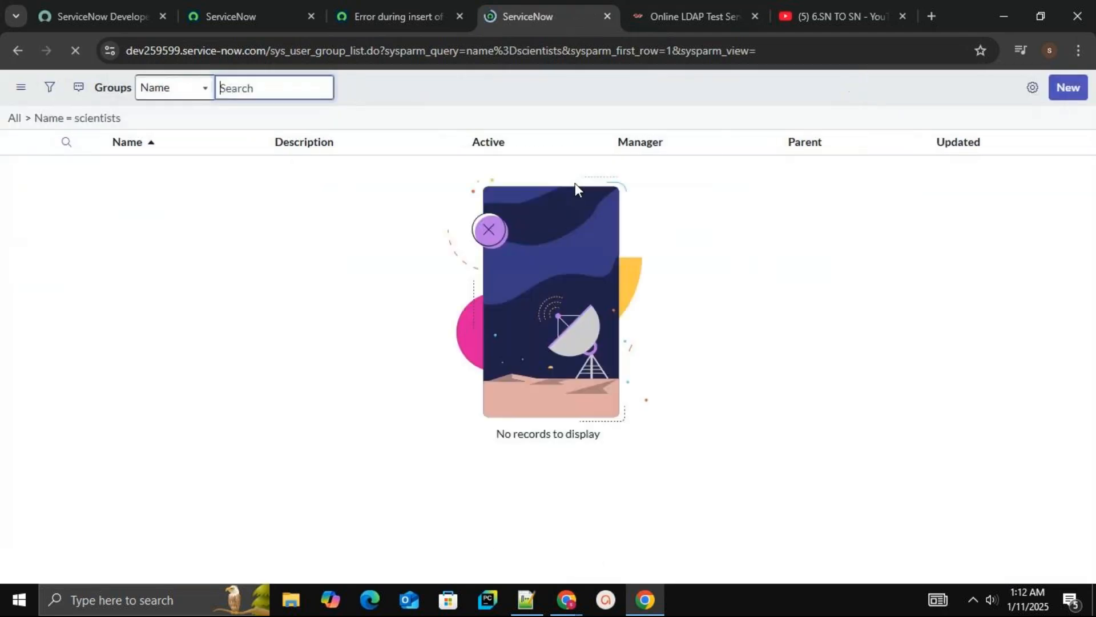
# Navigate back through the import set pages to the transform history record
pyautogui.click(395, 8)
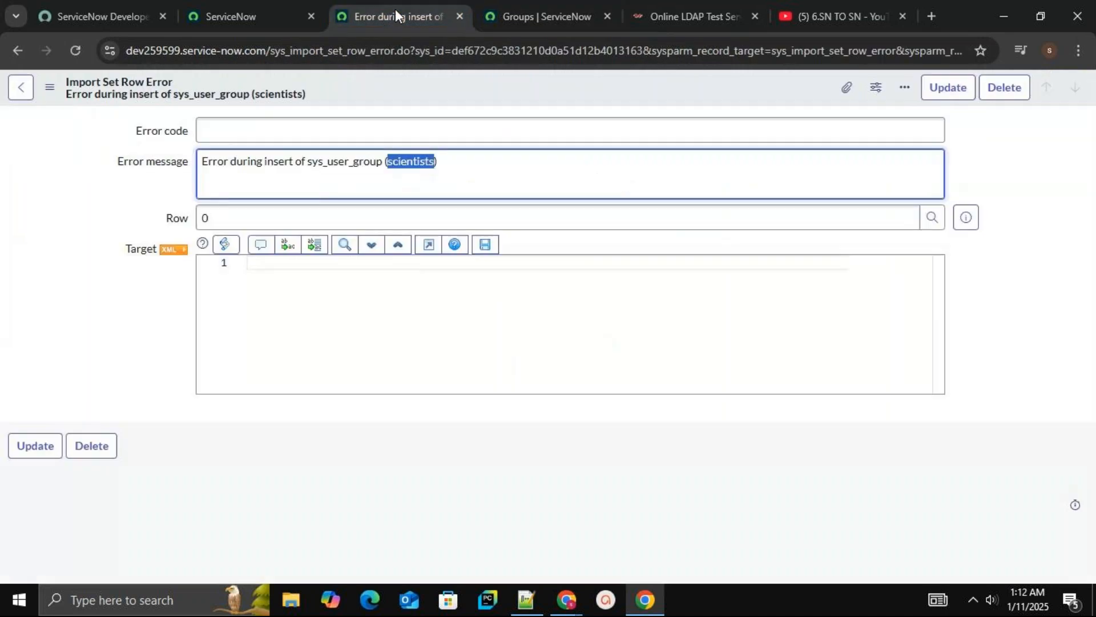
pyautogui.click(22, 87)
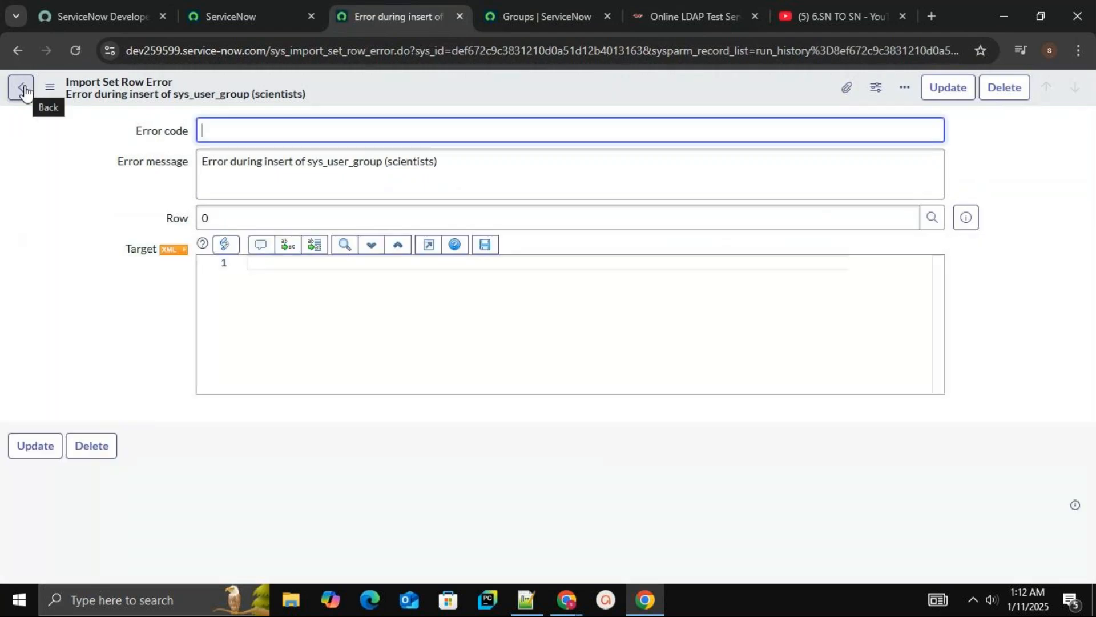
pyautogui.click(25, 88)
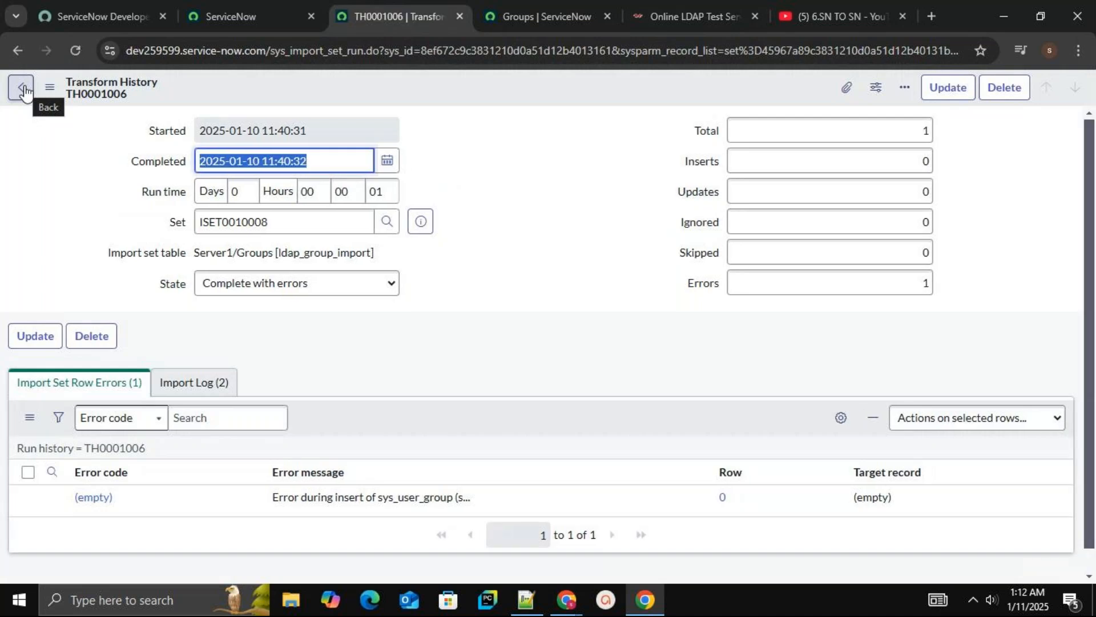
pyautogui.click(23, 89)
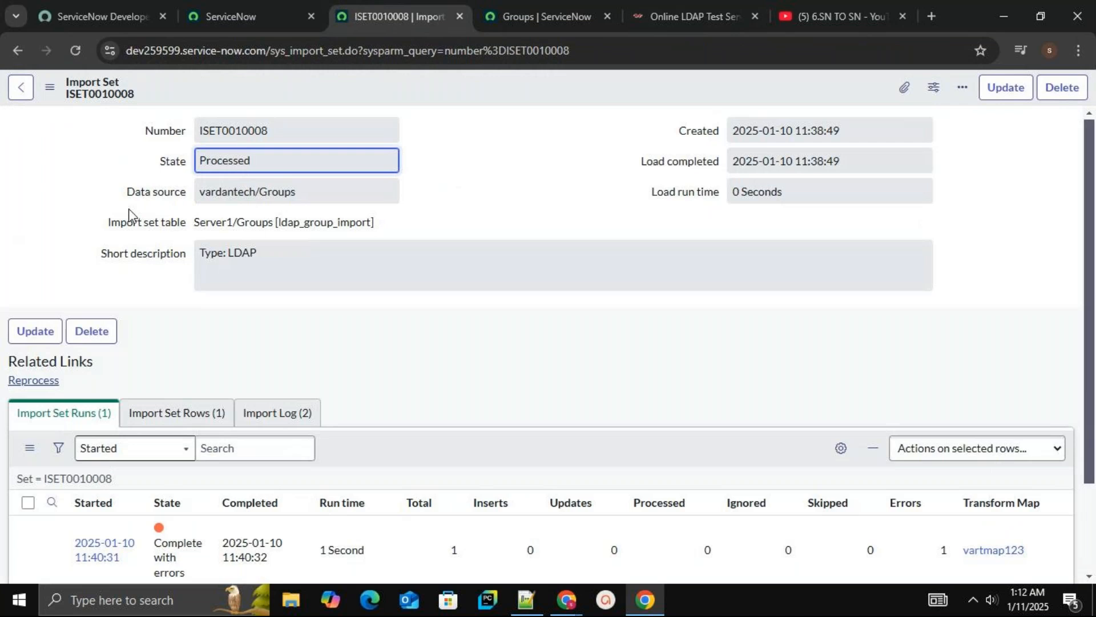
pyautogui.click(19, 92)
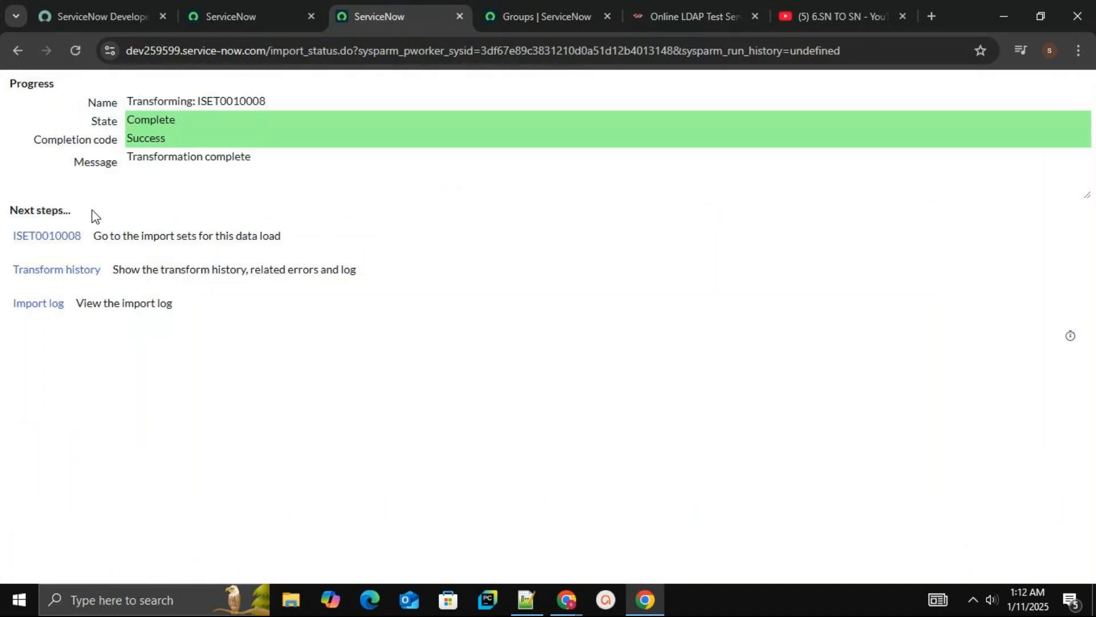
pyautogui.click(15, 49)
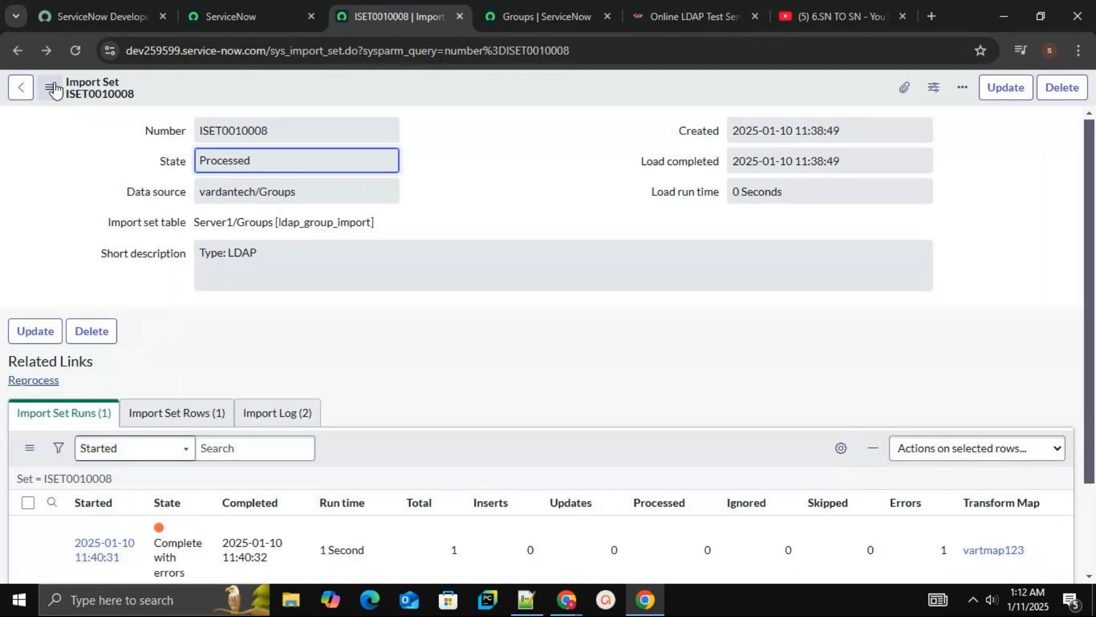
pyautogui.click(21, 87)
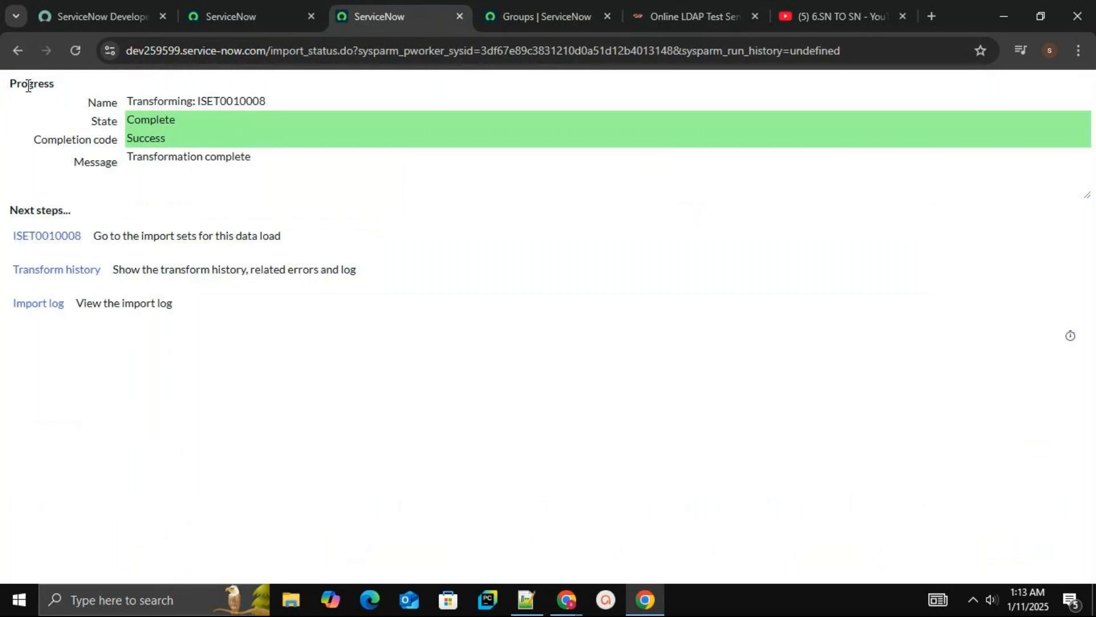
pyautogui.click(17, 51)
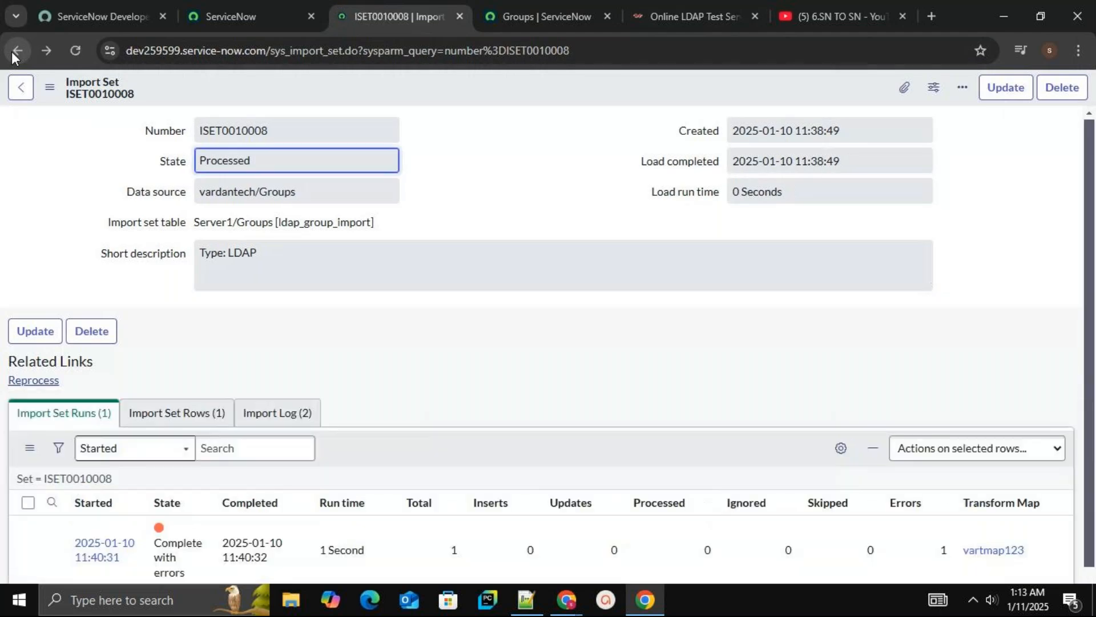
pyautogui.click(11, 52)
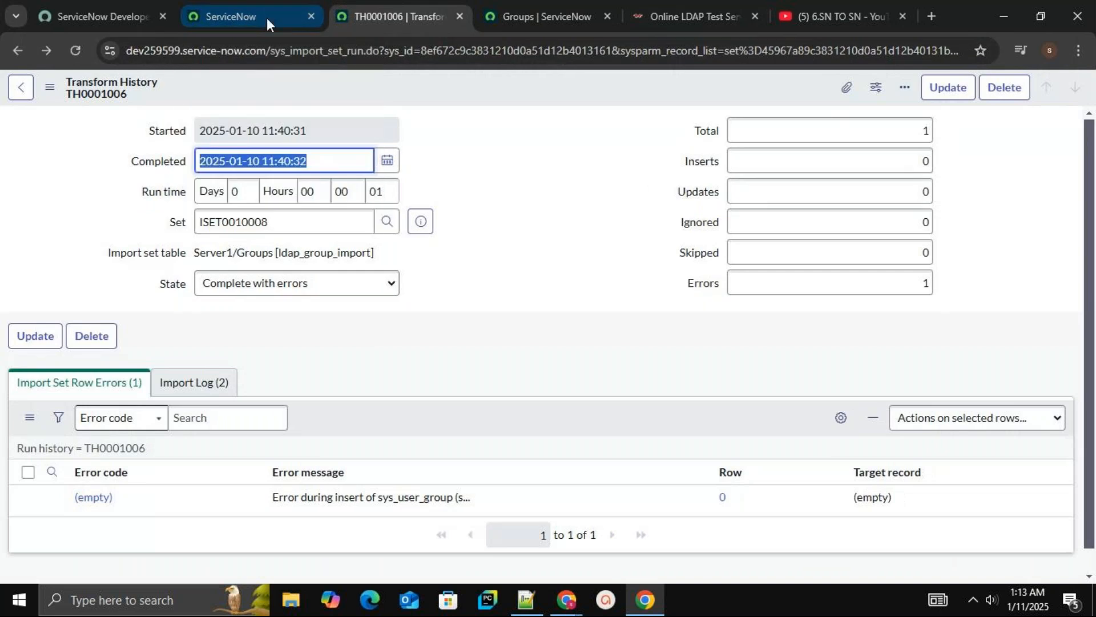
# Filter the navigator for transform and open System LDAP Transform Maps in a new tab
pyautogui.click(266, 16)
pyautogui.click(142, 126)
pyautogui.press('BackSpace')
pyautogui.press('BackSpace')
pyautogui.press('BackSpace')
pyautogui.press('BackSpace')
pyautogui.write('tra')
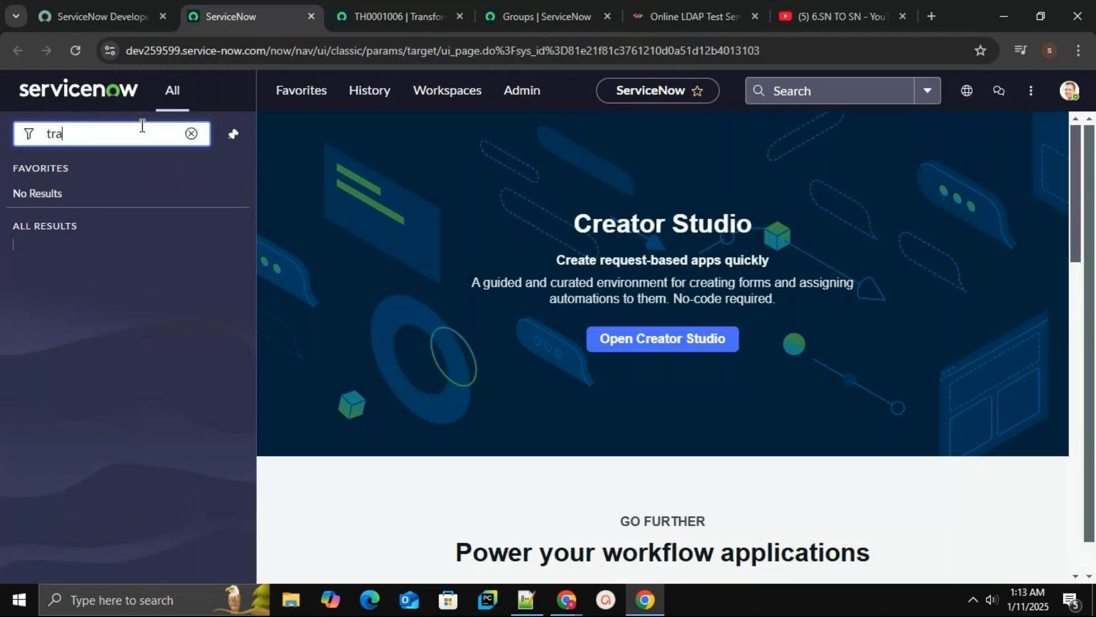
pyautogui.write('ns')
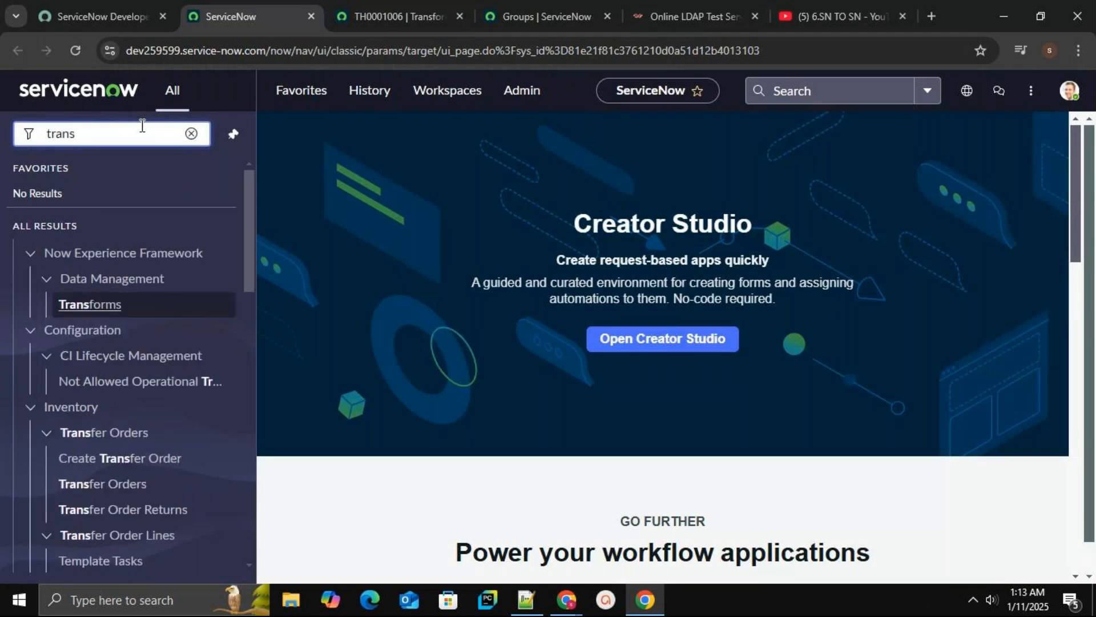
pyautogui.write('fo')
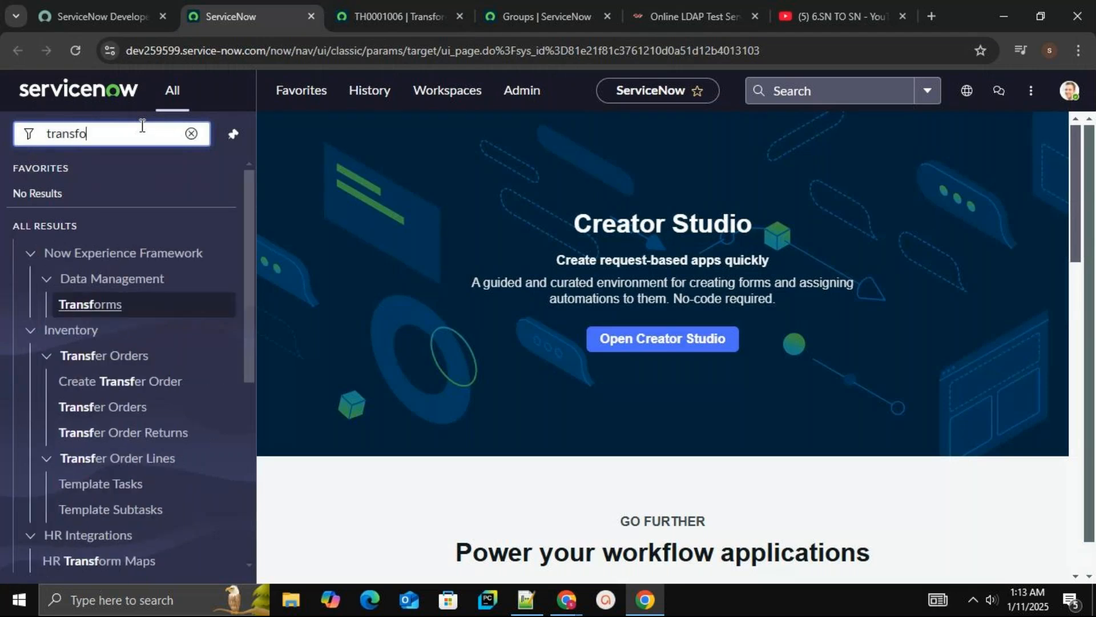
pyautogui.write('rm')
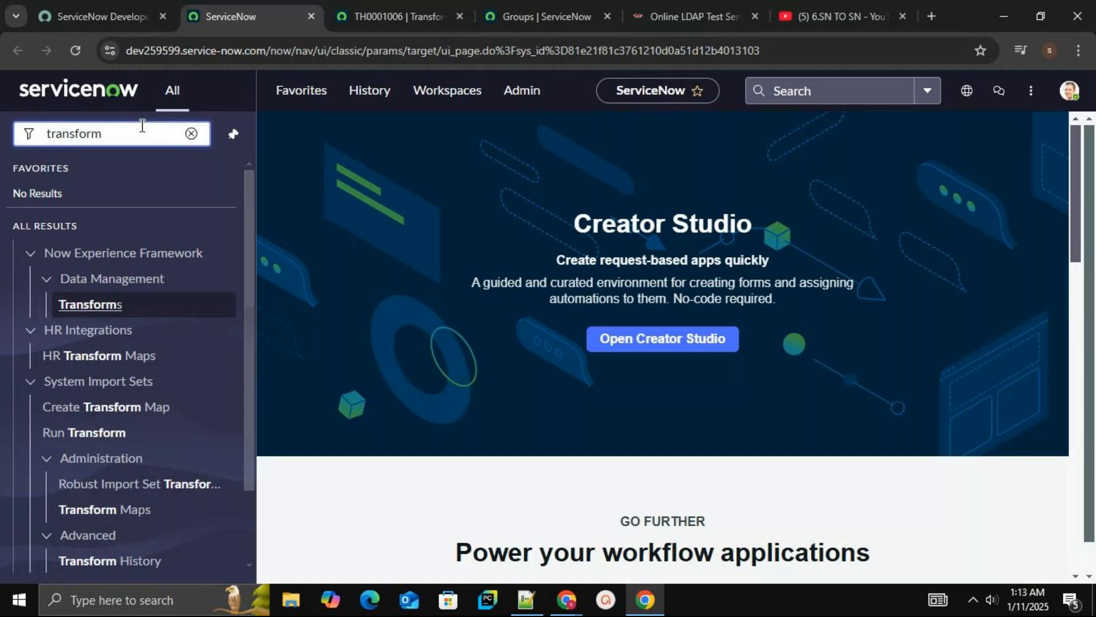
pyautogui.write('ap')
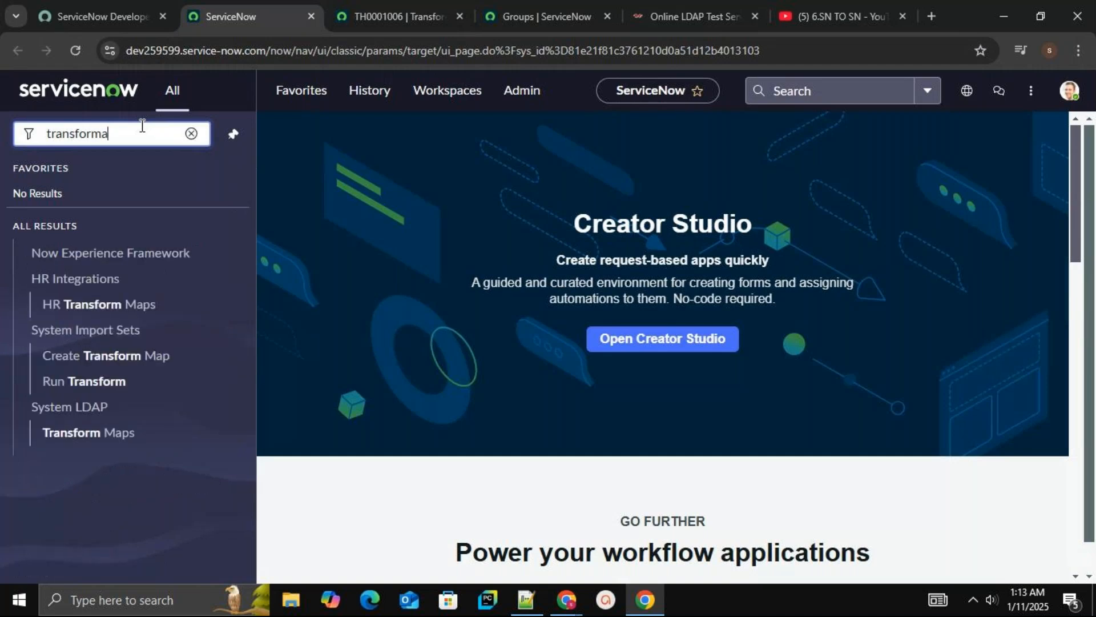
pyautogui.press('BackSpace')
pyautogui.press('BackSpace')
pyautogui.press('BackSpace')
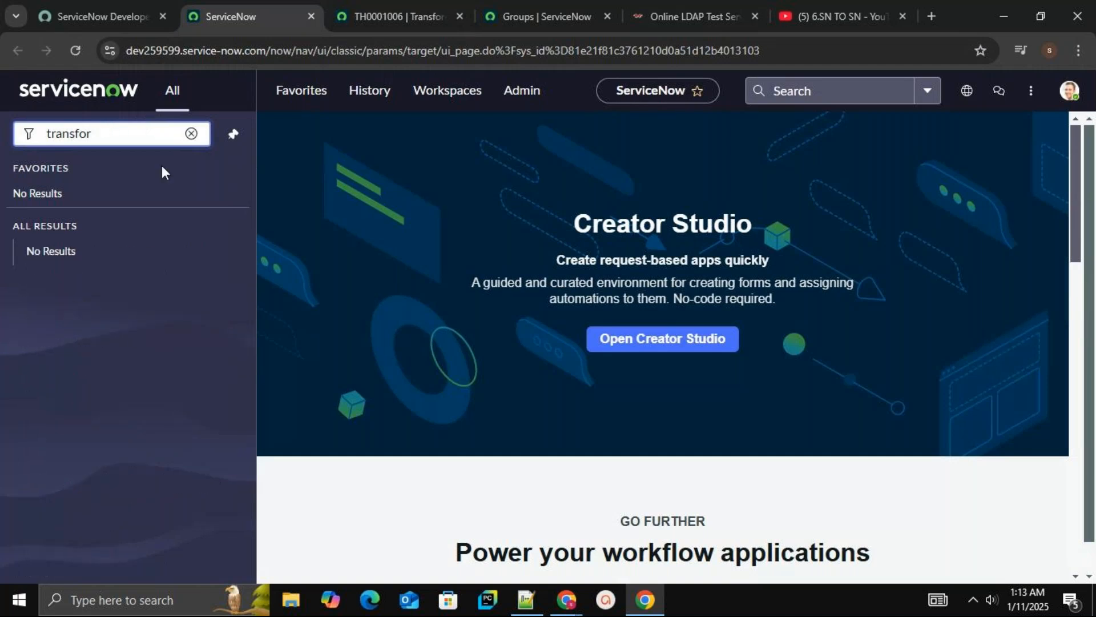
pyautogui.press('BackSpace')
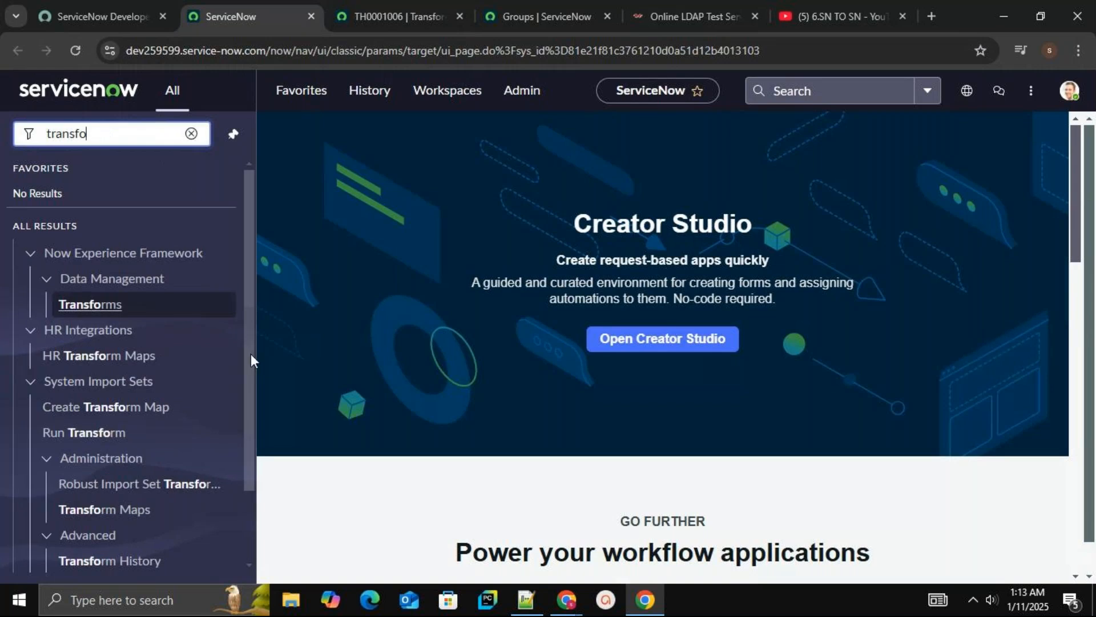
pyautogui.click(249, 364)
pyautogui.scroll(-1, 251, 400)
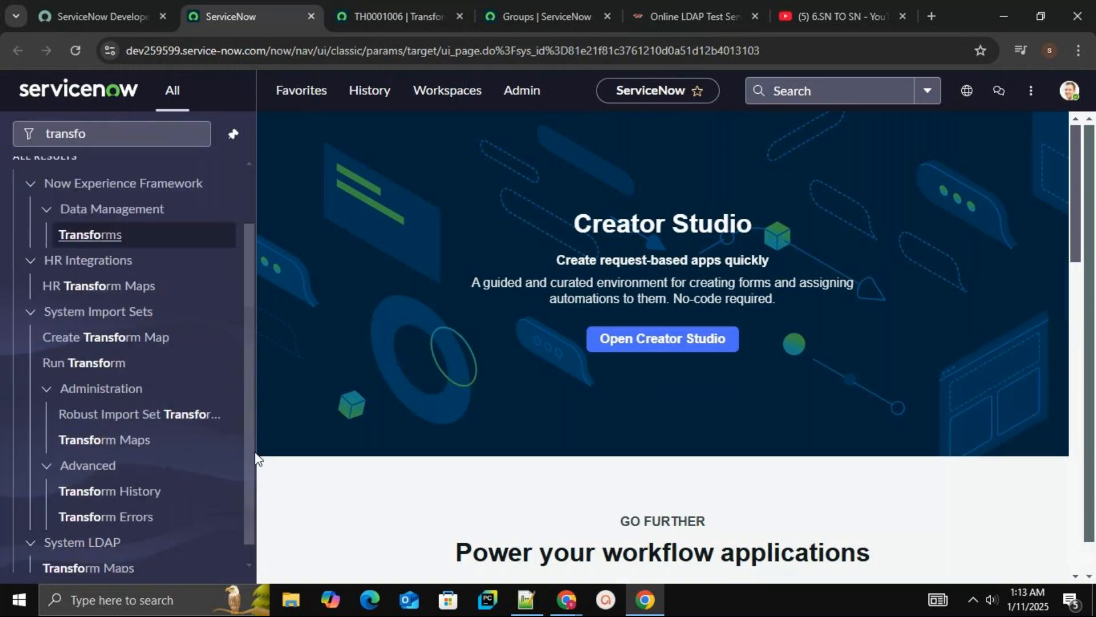
pyautogui.scroll(-1, 251, 458)
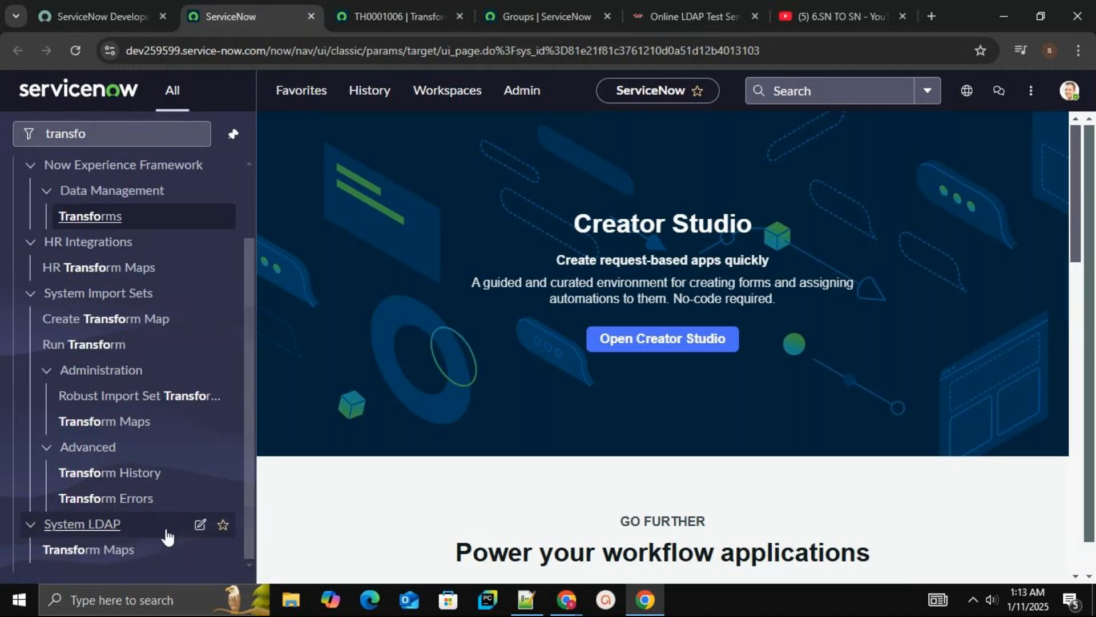
pyautogui.middleClick(127, 550)
# Close the transform history and Groups tabs and switch to the Transform Maps tab
pyautogui.click(495, 22)
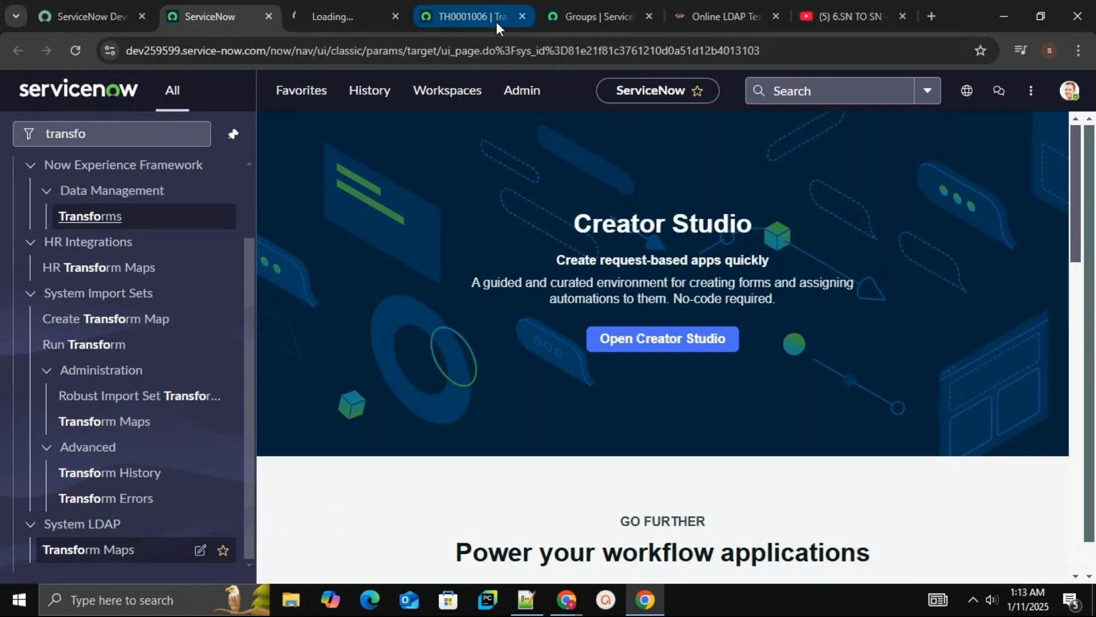
pyautogui.click(524, 18)
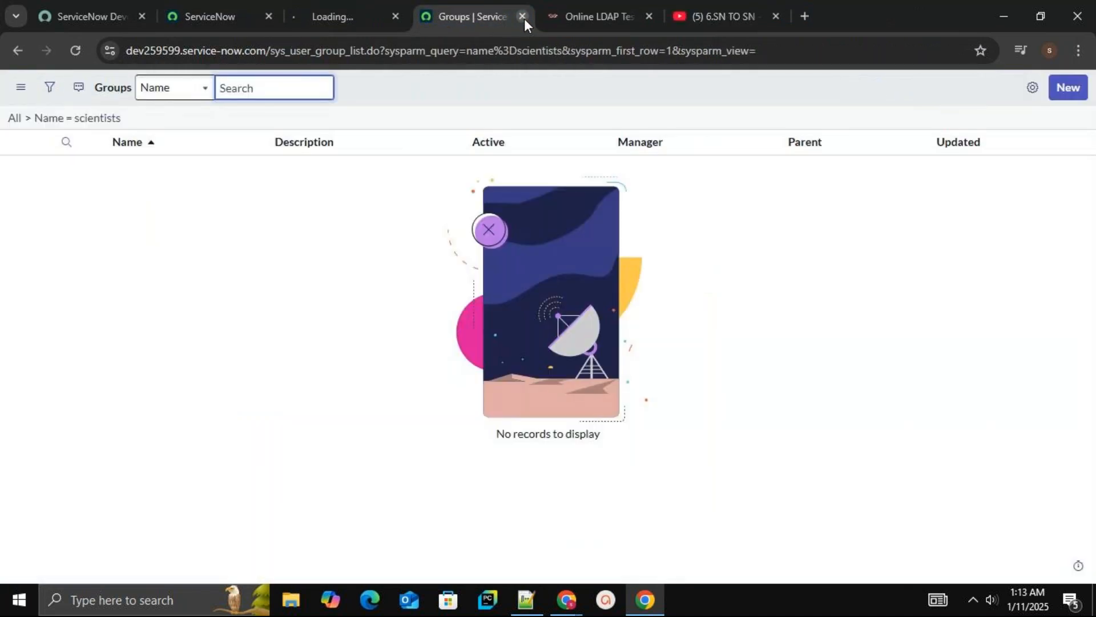
pyautogui.click(524, 18)
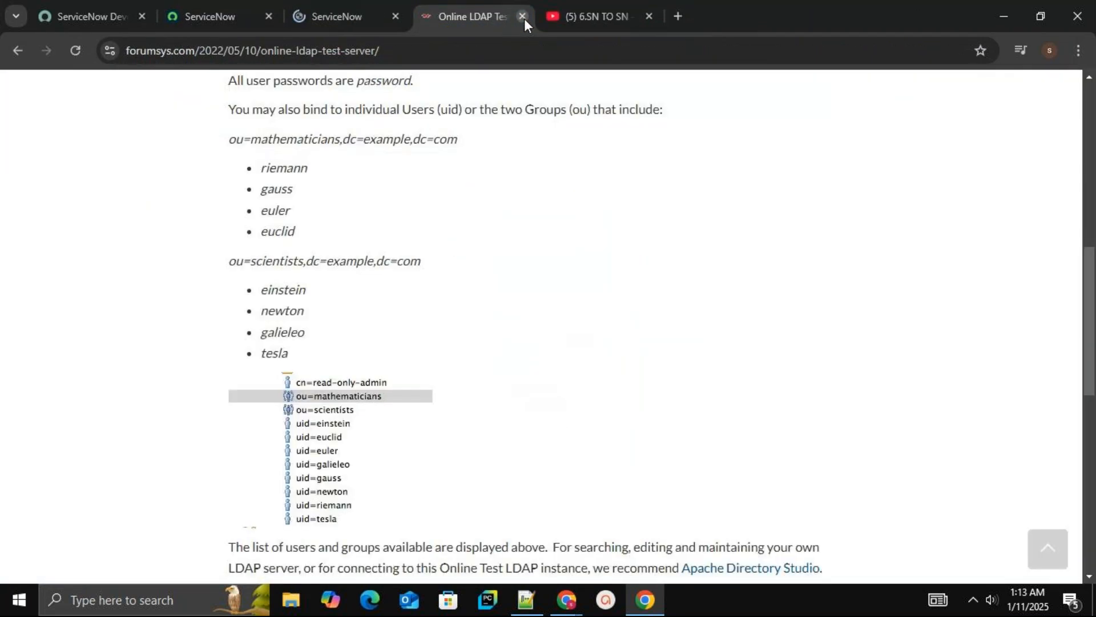
pyautogui.click(357, 16)
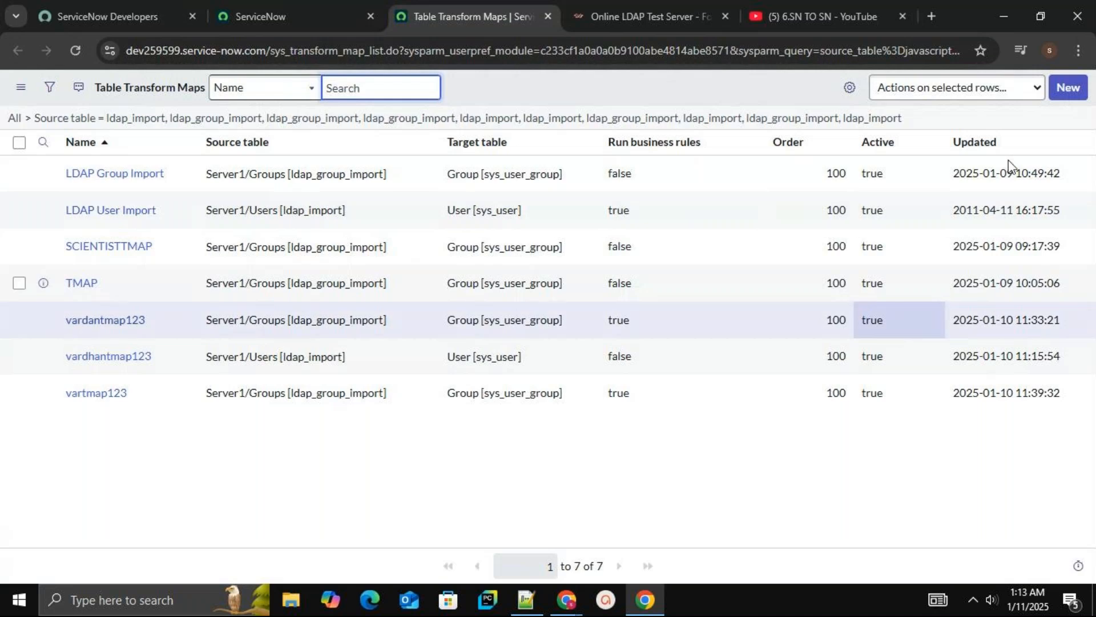
# Sort the transform maps list by Updated, newest first, and open the vartmap123 transform map
pyautogui.click(1078, 143)
pyautogui.click(951, 179)
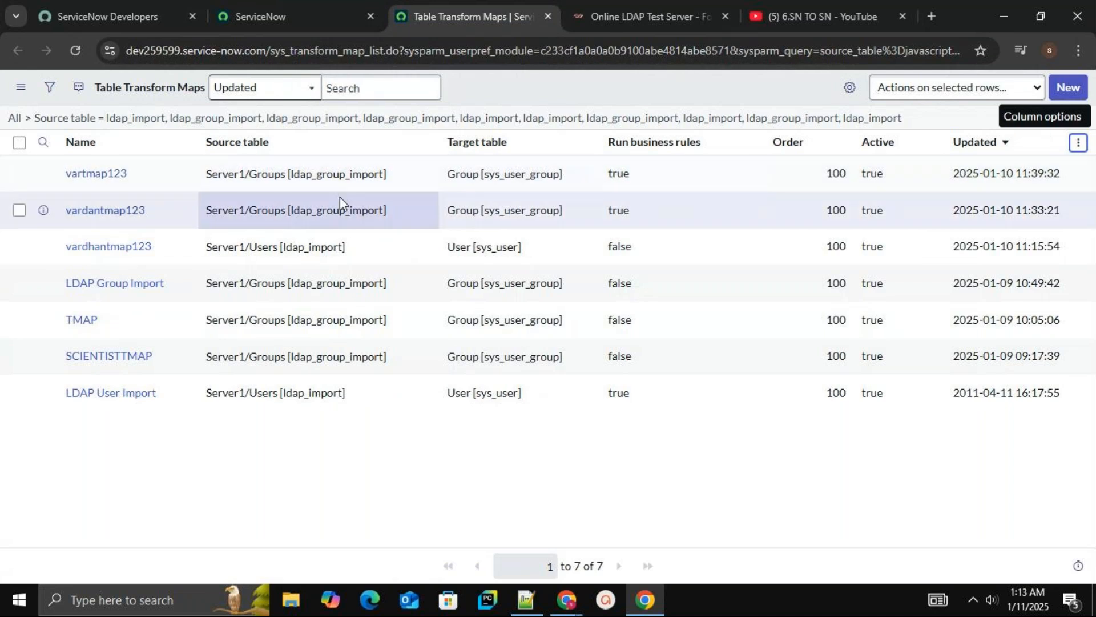
pyautogui.click(105, 174)
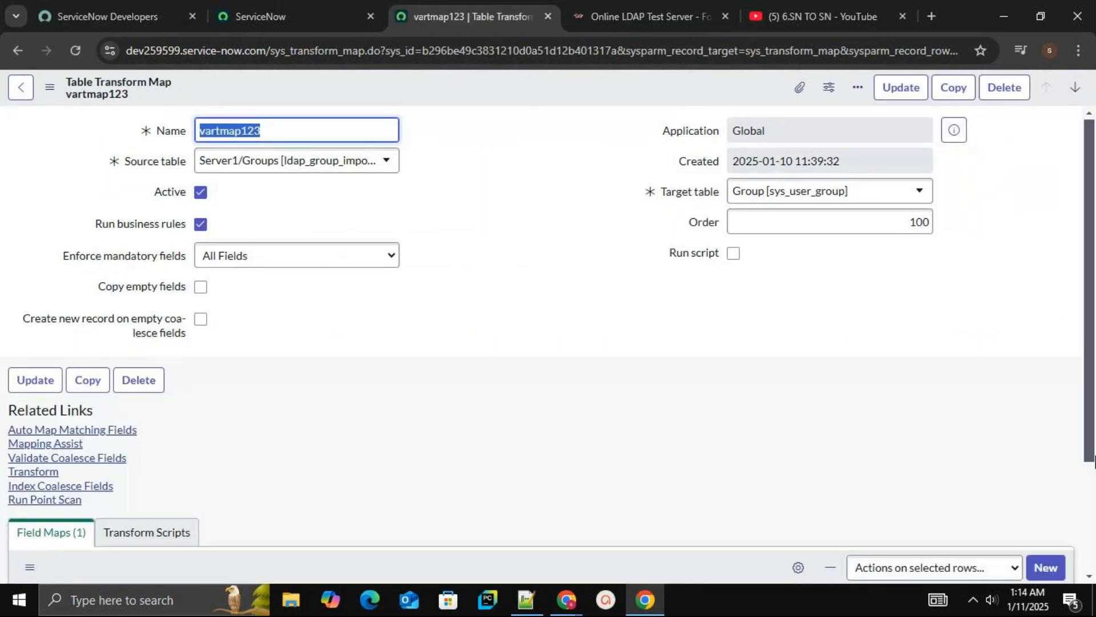
# Run Transform from vartmap123, then follow the link to create and load an import set first
pyautogui.scroll(-3, 1092, 492)
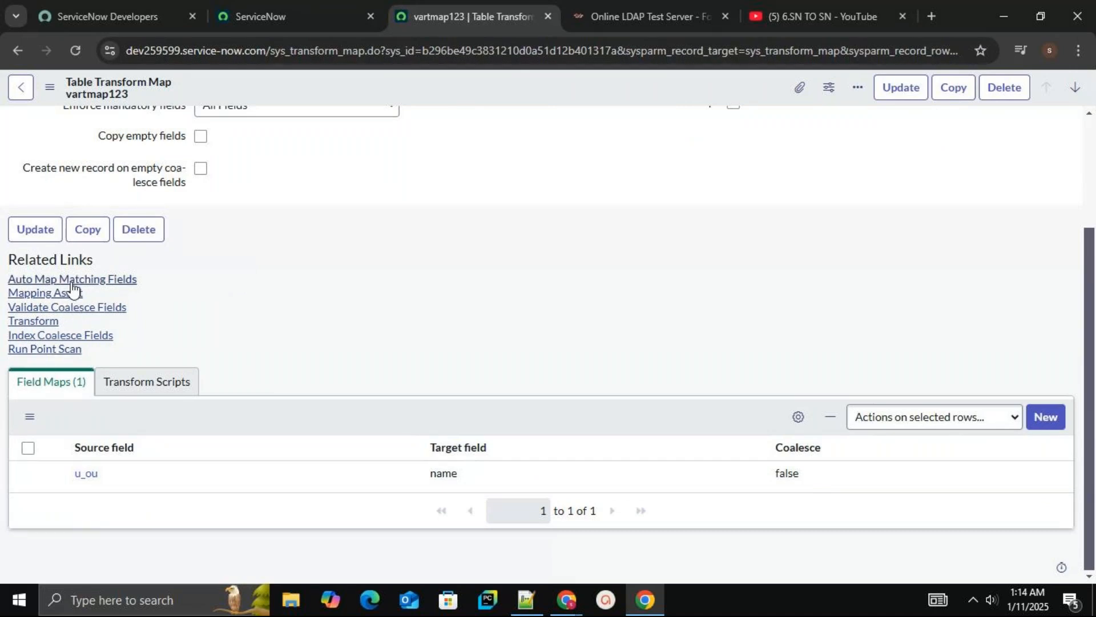
pyautogui.click(49, 323)
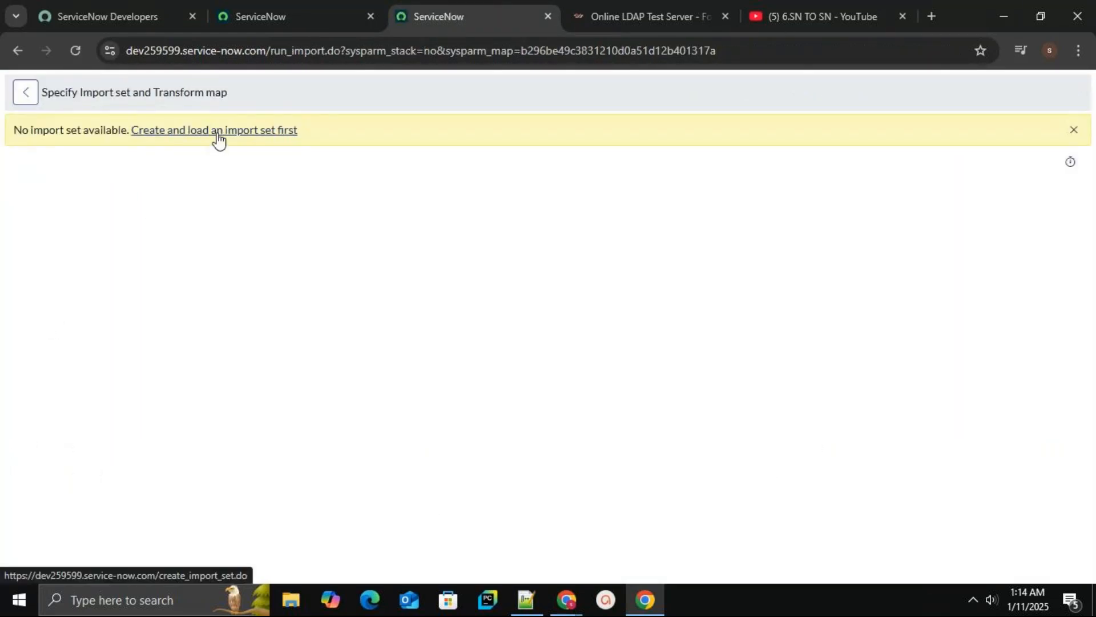
pyautogui.click(219, 139)
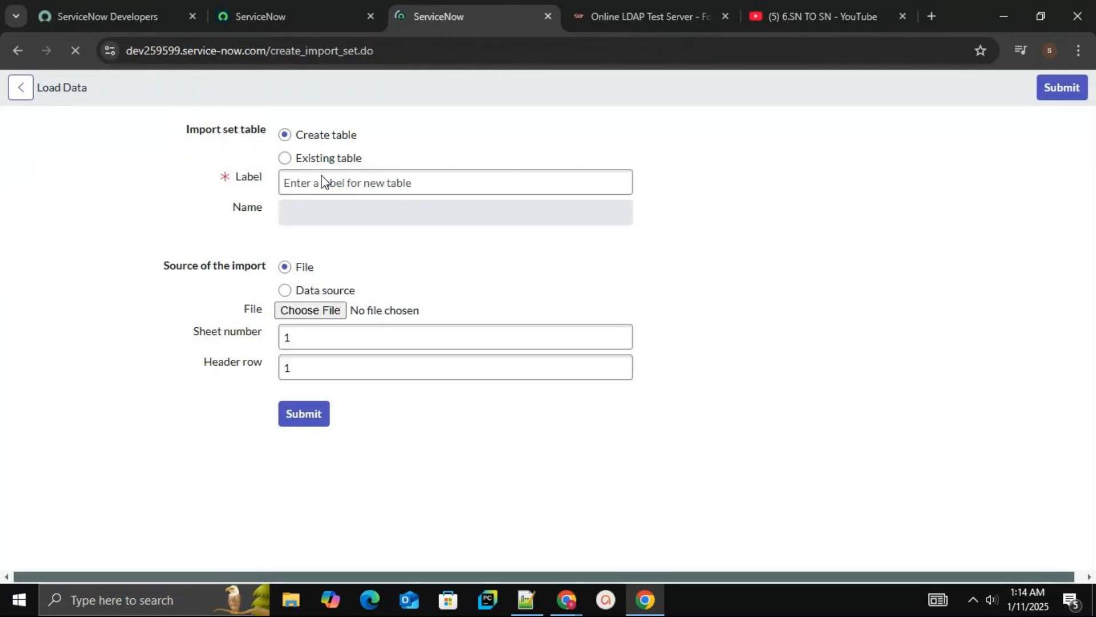
# Load data into the existing Server1/Groups [ldap_group_import] table from the vardantech/Groups data source
pyautogui.click(312, 184)
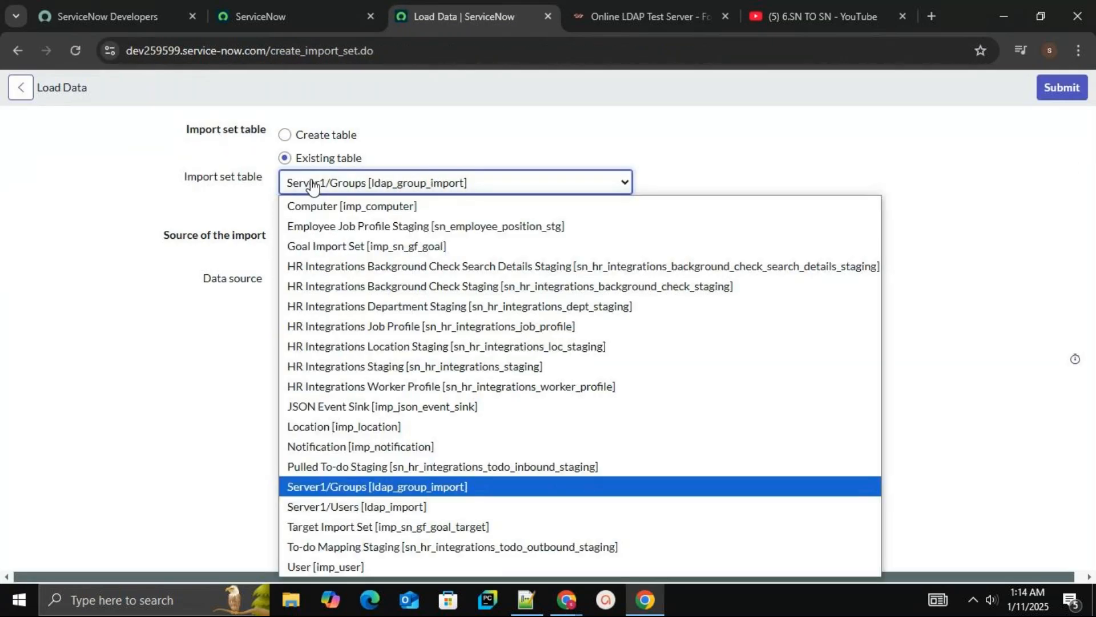
pyautogui.click(312, 184)
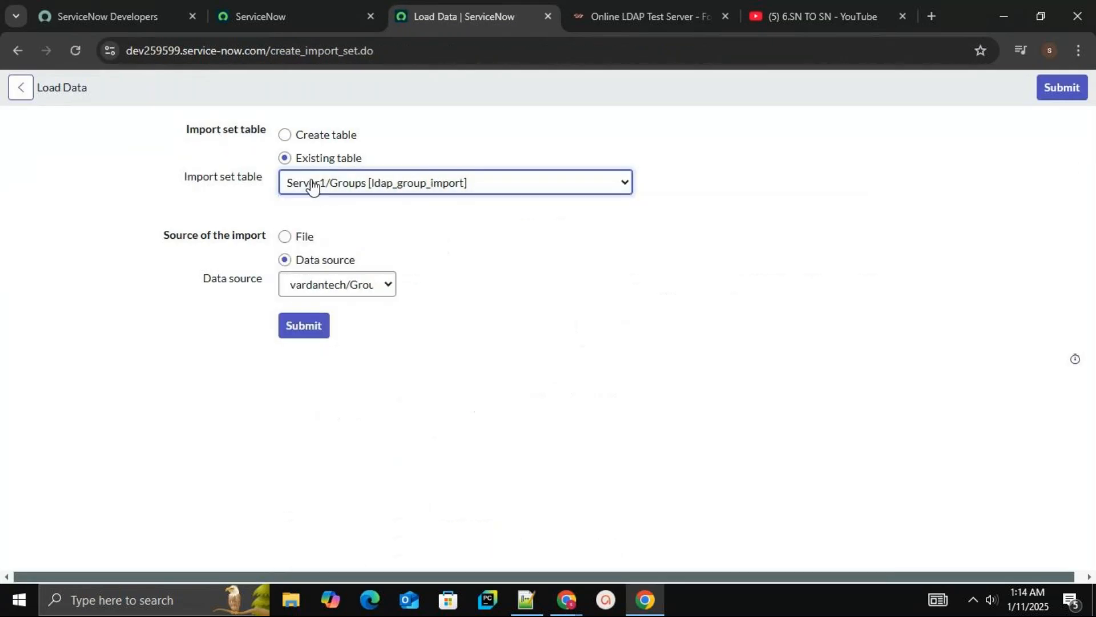
pyautogui.click(405, 194)
pyautogui.press('Up')
pyautogui.press('Up')
pyautogui.press('Up')
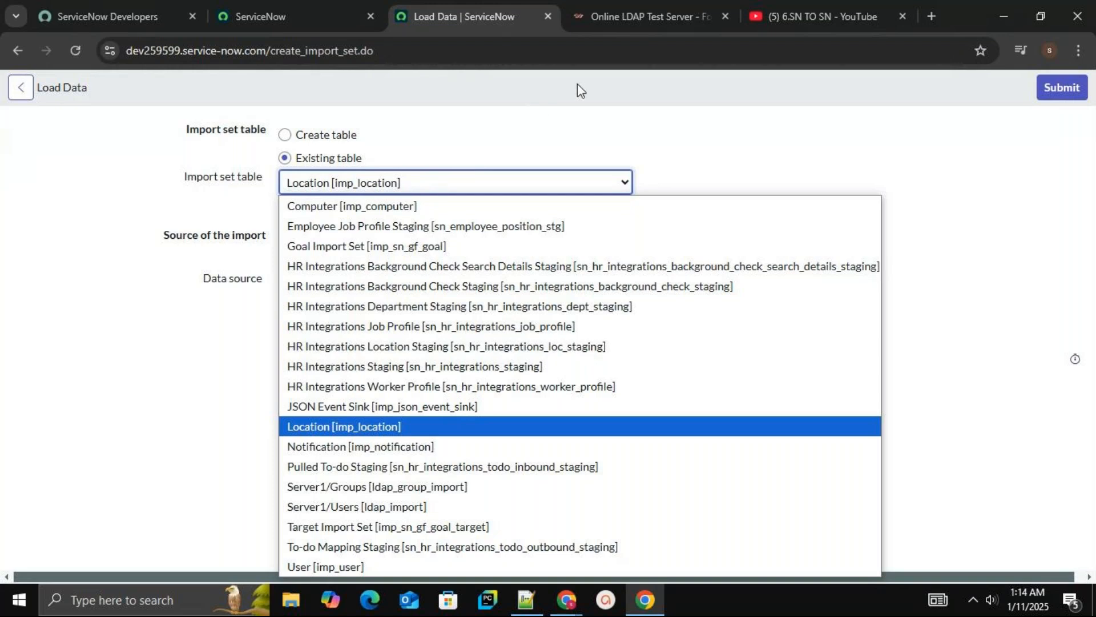
pyautogui.click(577, 84)
pyautogui.click(414, 194)
pyautogui.click(450, 487)
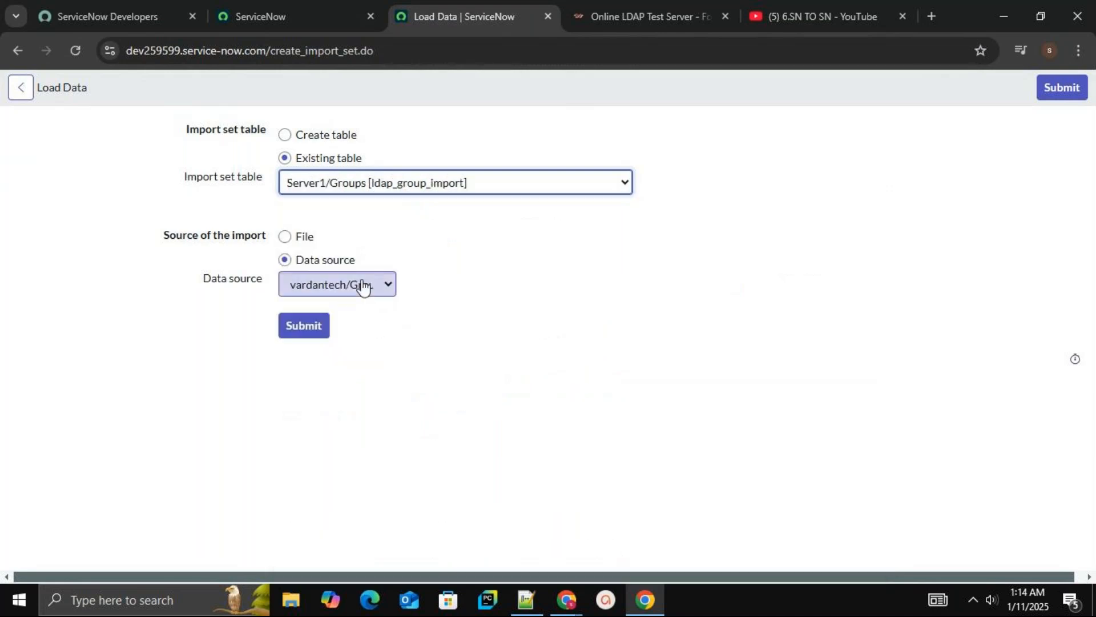
pyautogui.click(364, 287)
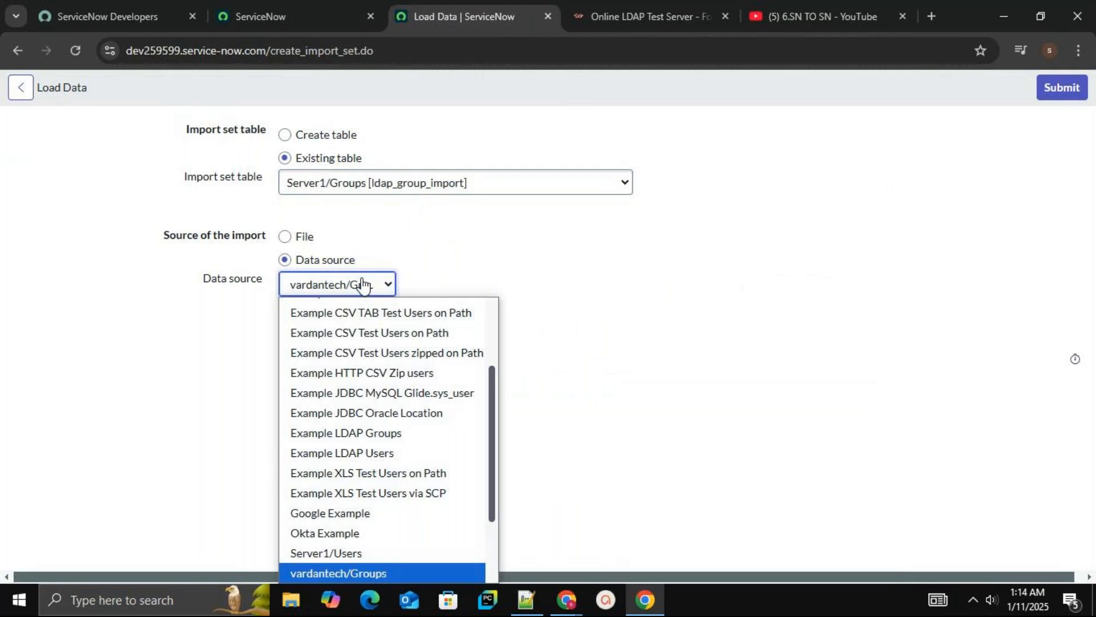
pyautogui.click(363, 284)
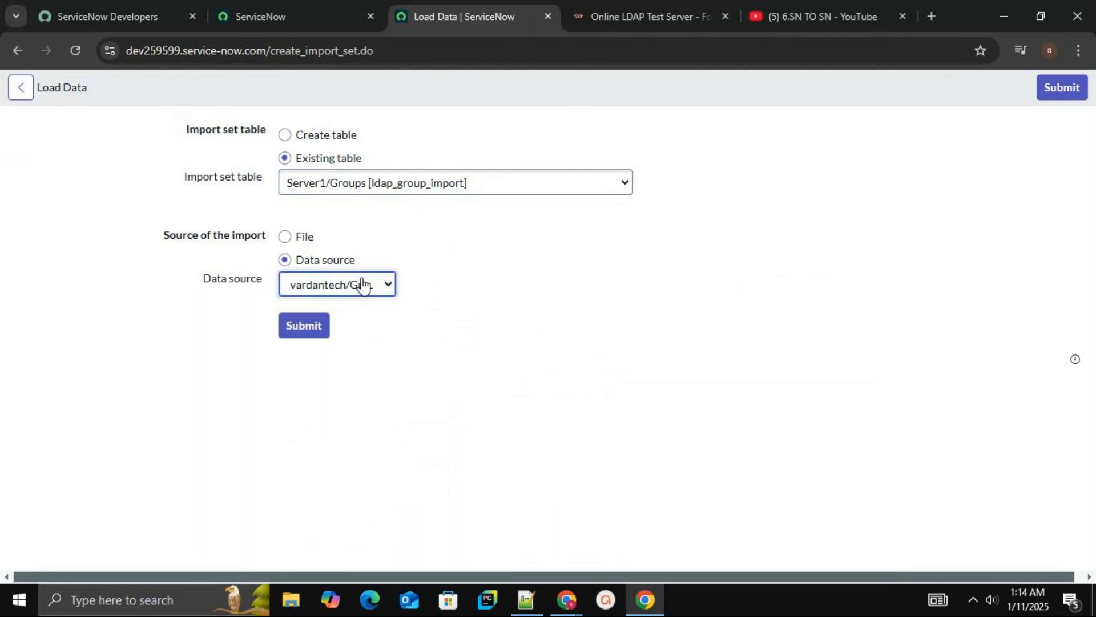
pyautogui.click(312, 327)
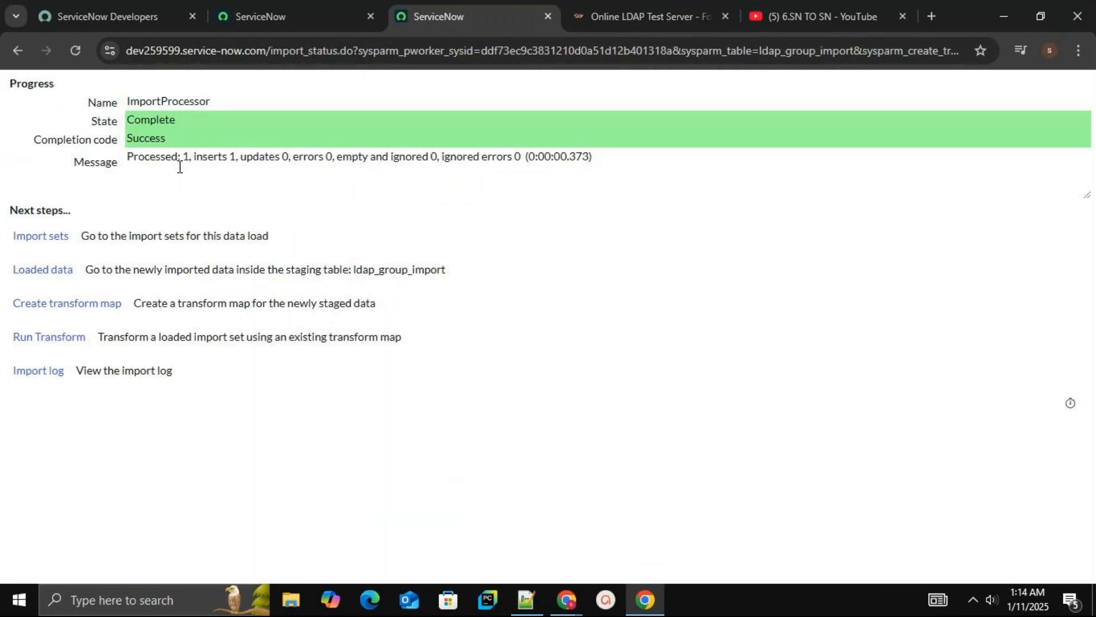
# Create a transform map for the staged data named varmap678 with Run business rules turned off
pyautogui.click(112, 310)
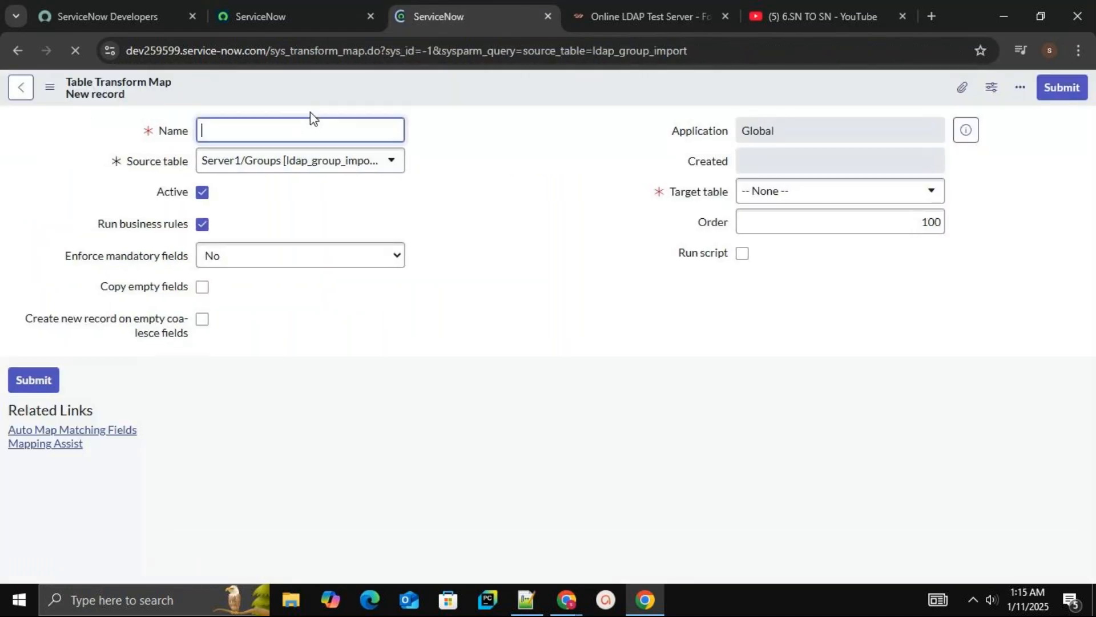
pyautogui.write('ar')
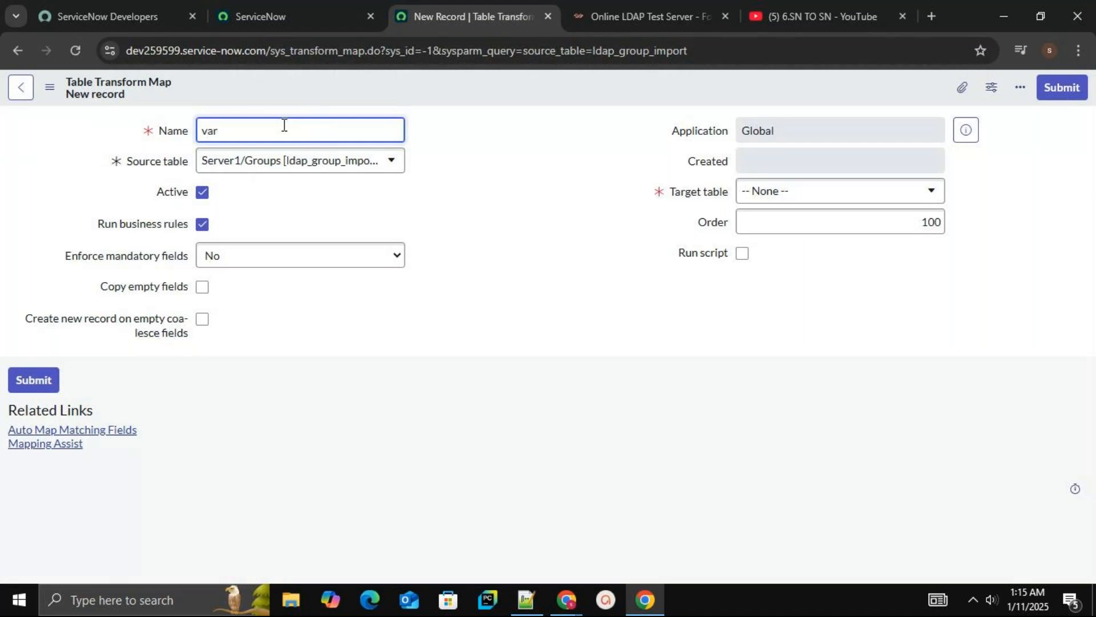
pyautogui.write('map678')
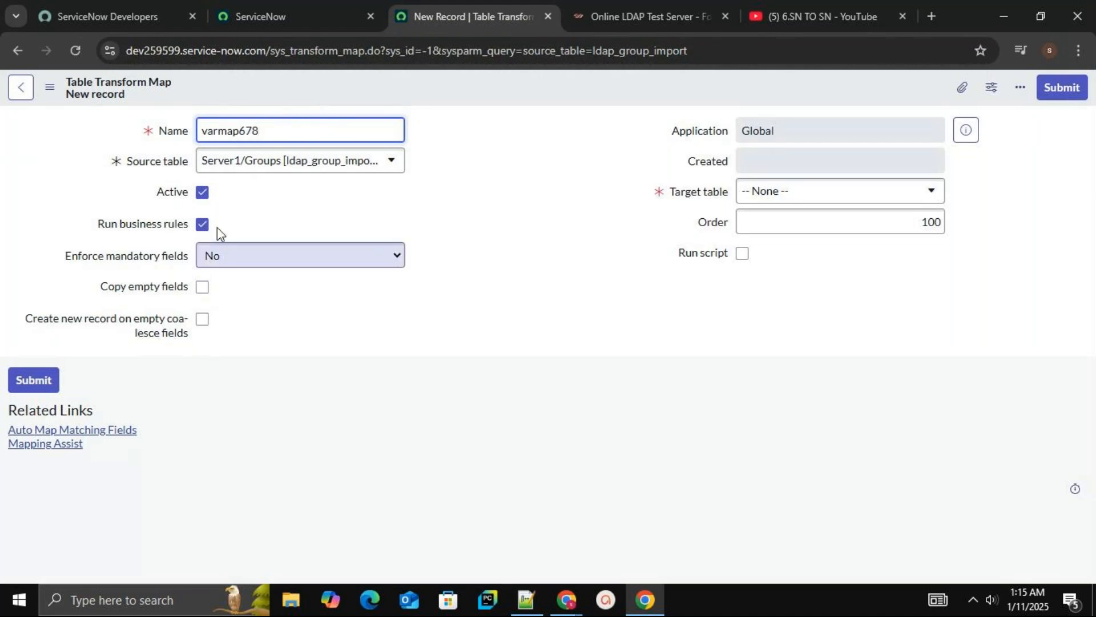
pyautogui.click(203, 225)
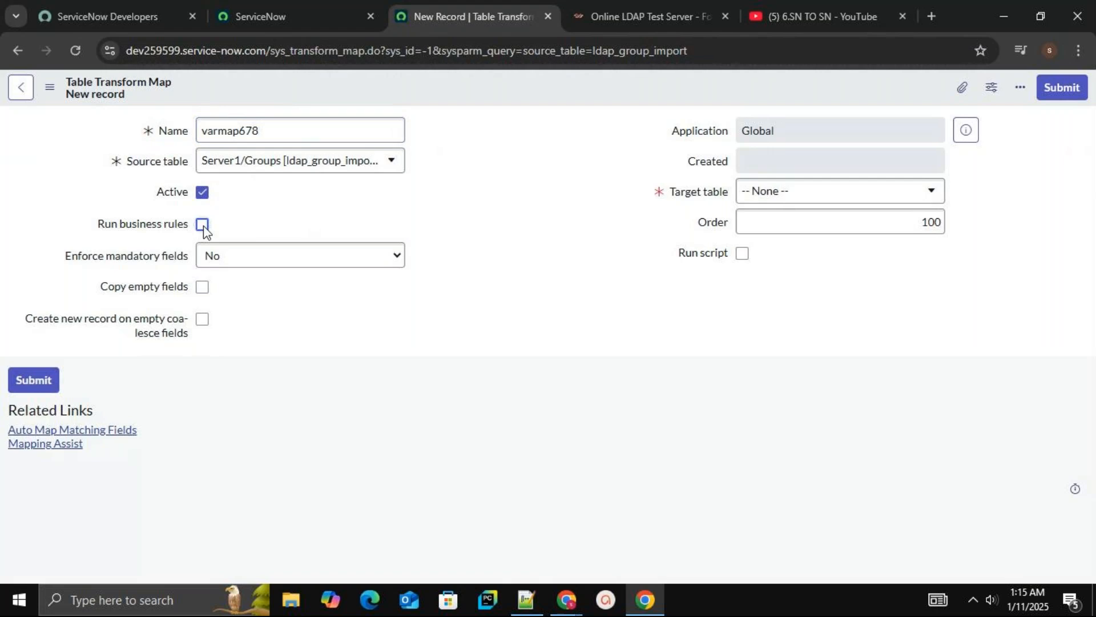
# Set the target table to Group [sys_user_group] and save the varmap678 transform map
pyautogui.rightClick(495, 97)
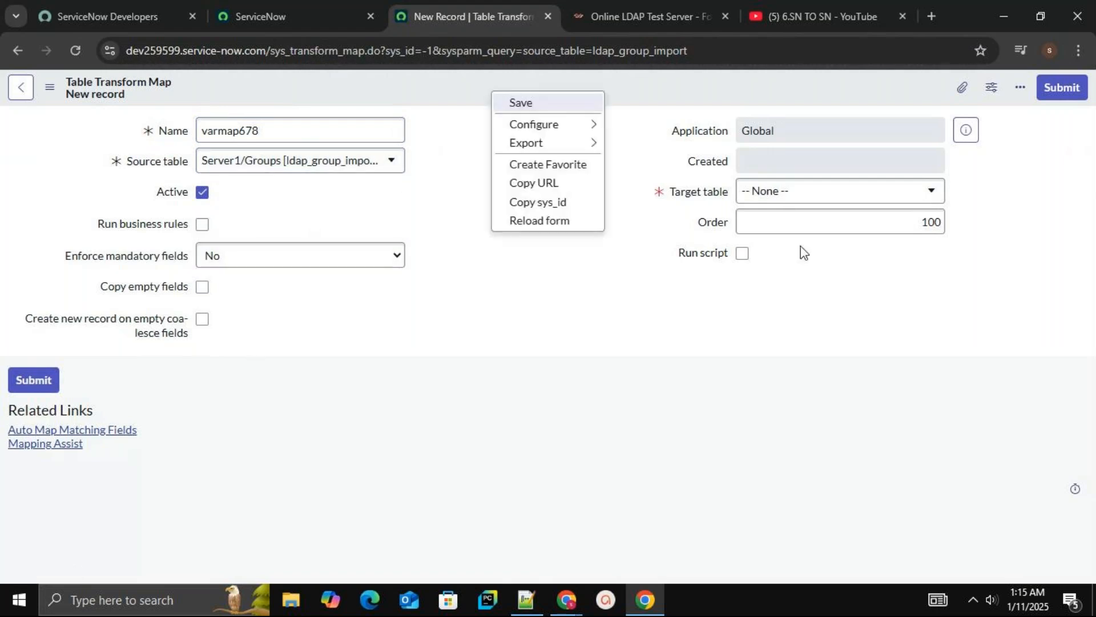
pyautogui.click(668, 313)
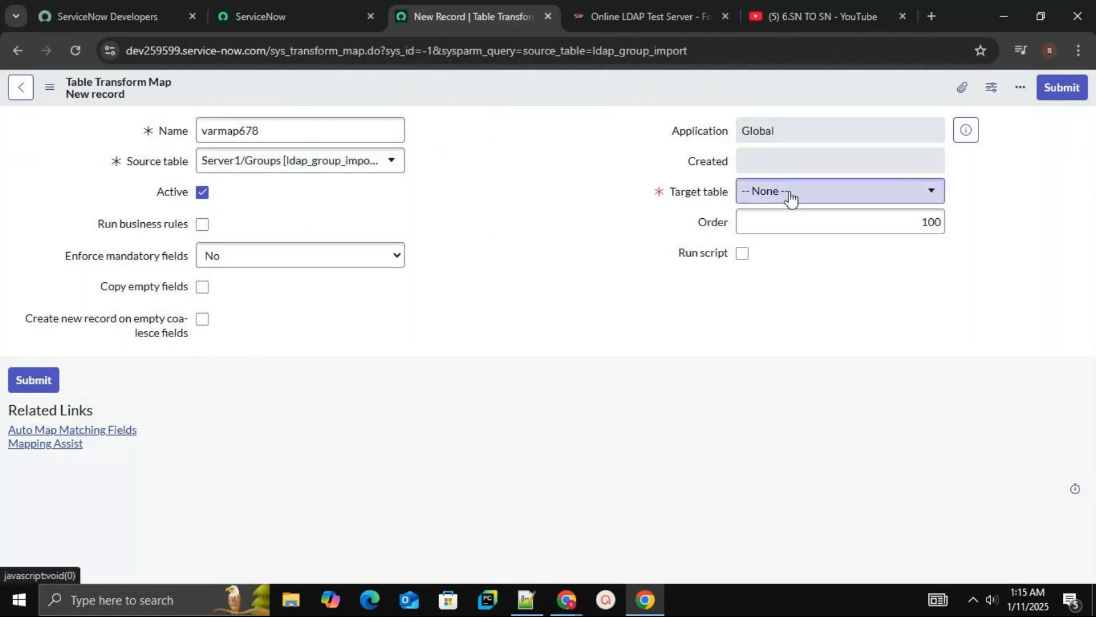
pyautogui.click(790, 194)
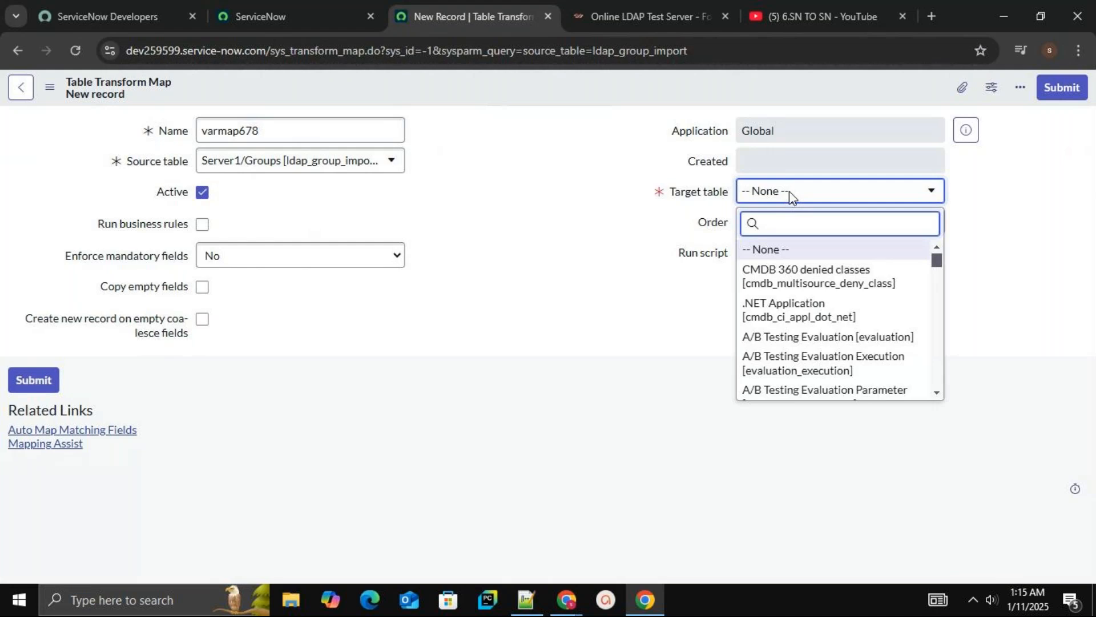
pyautogui.write('sys_user_group')
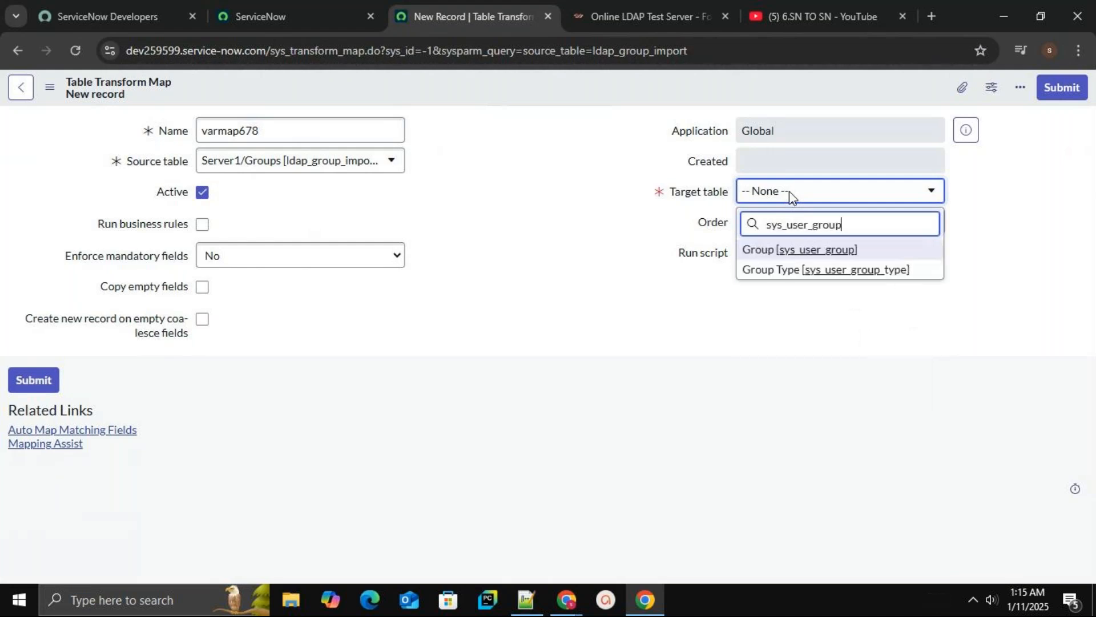
pyautogui.click(790, 252)
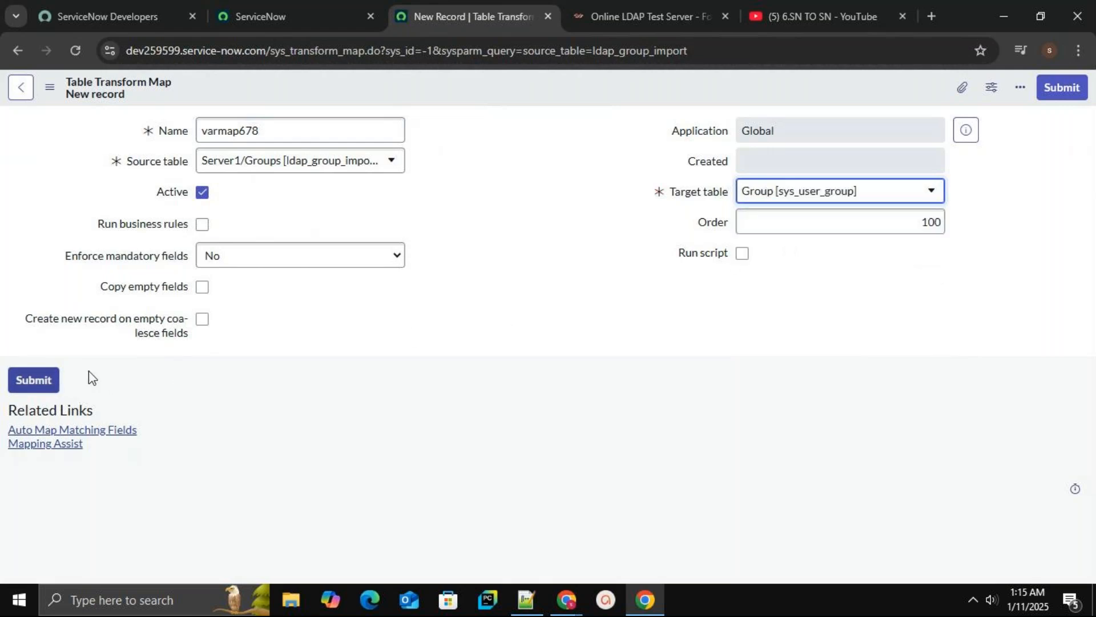
pyautogui.rightClick(488, 90)
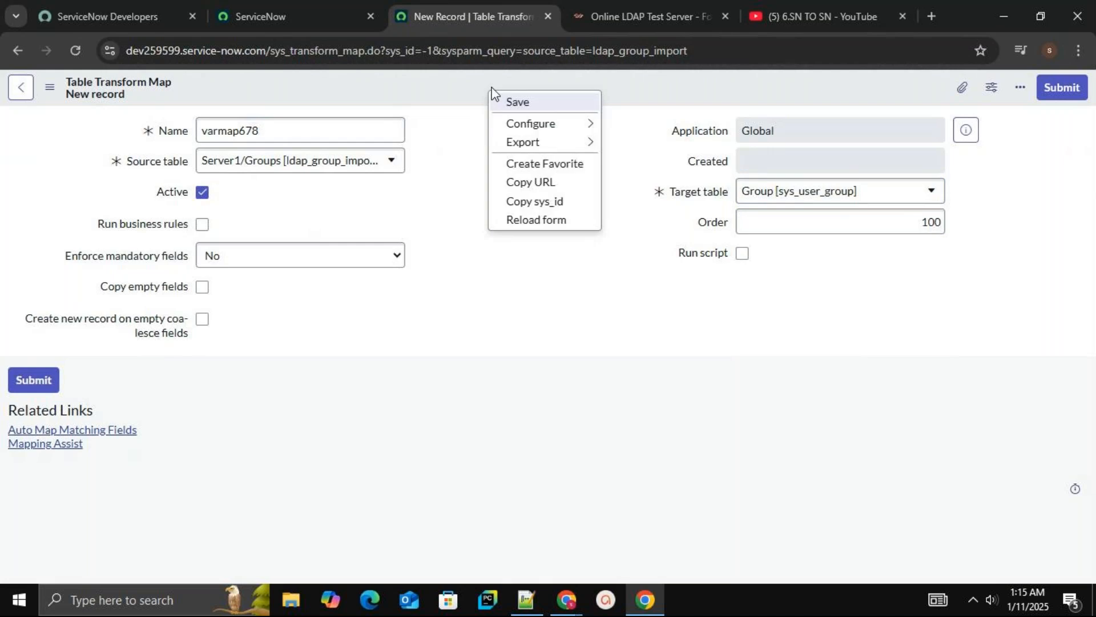
pyautogui.click(509, 105)
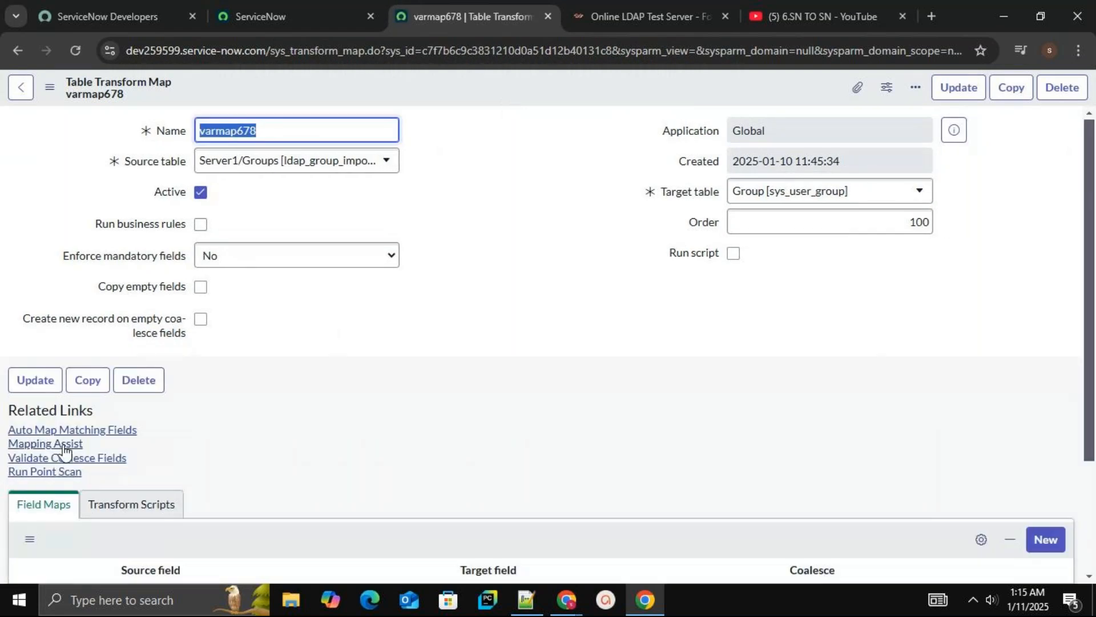
# In Mapping Assist, map the source field cn to the target field Name and save the field map
pyautogui.scroll(-3, 1095, 556)
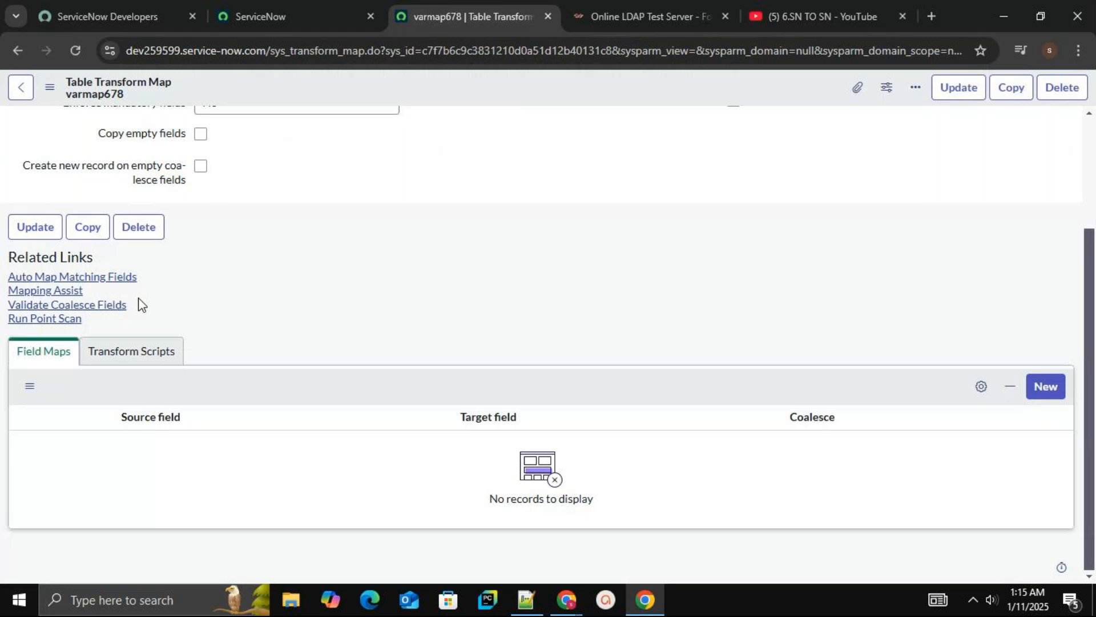
pyautogui.click(79, 293)
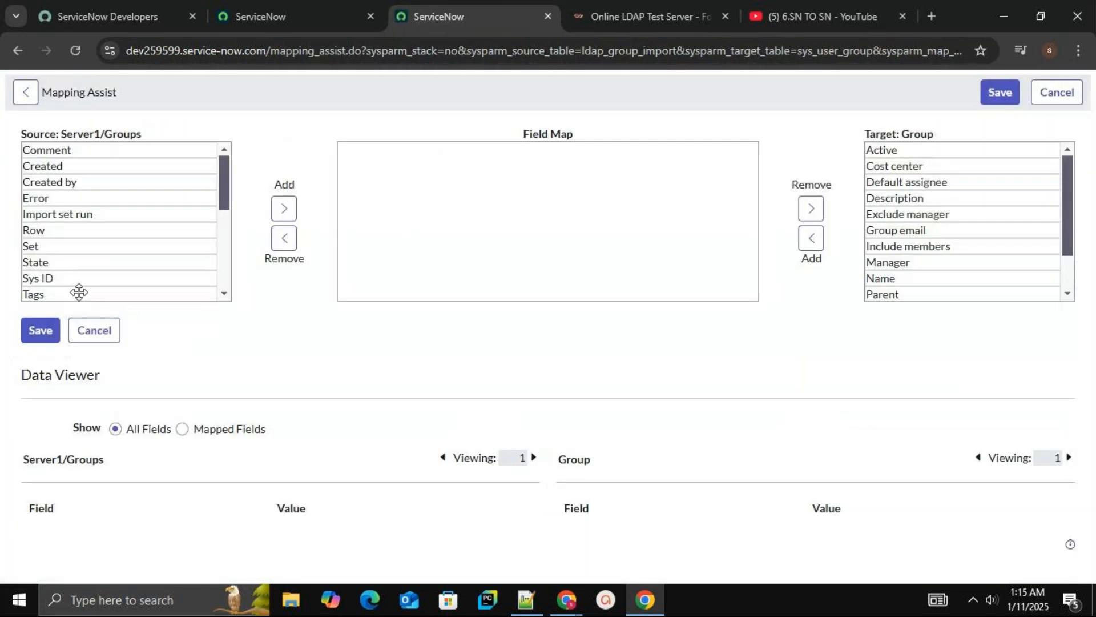
pyautogui.scroll(-3, 217, 261)
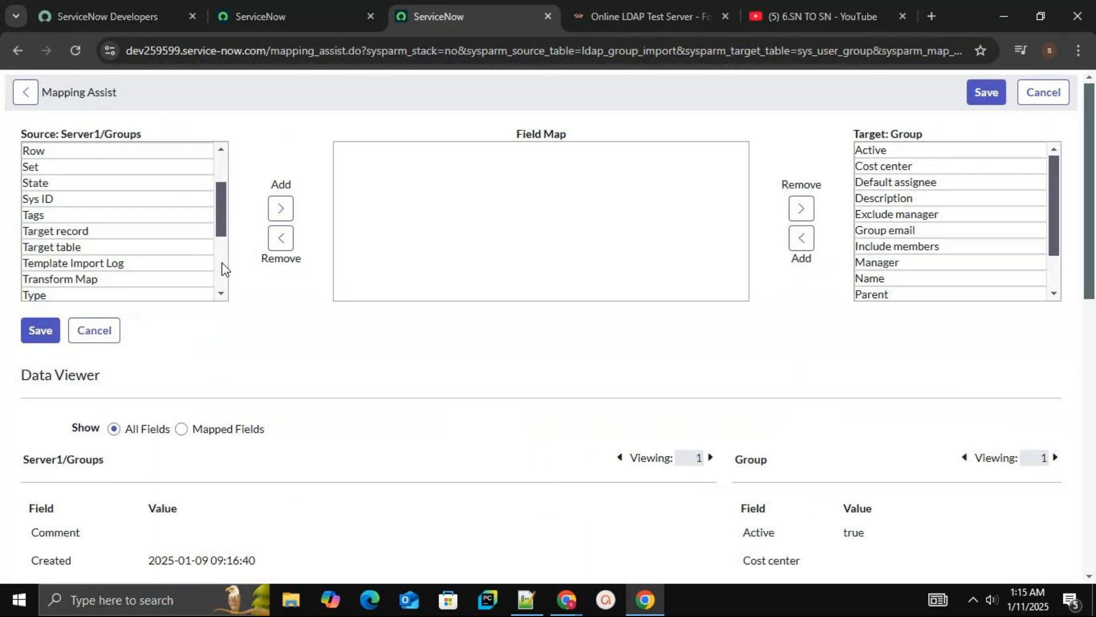
pyautogui.scroll(-3, 223, 264)
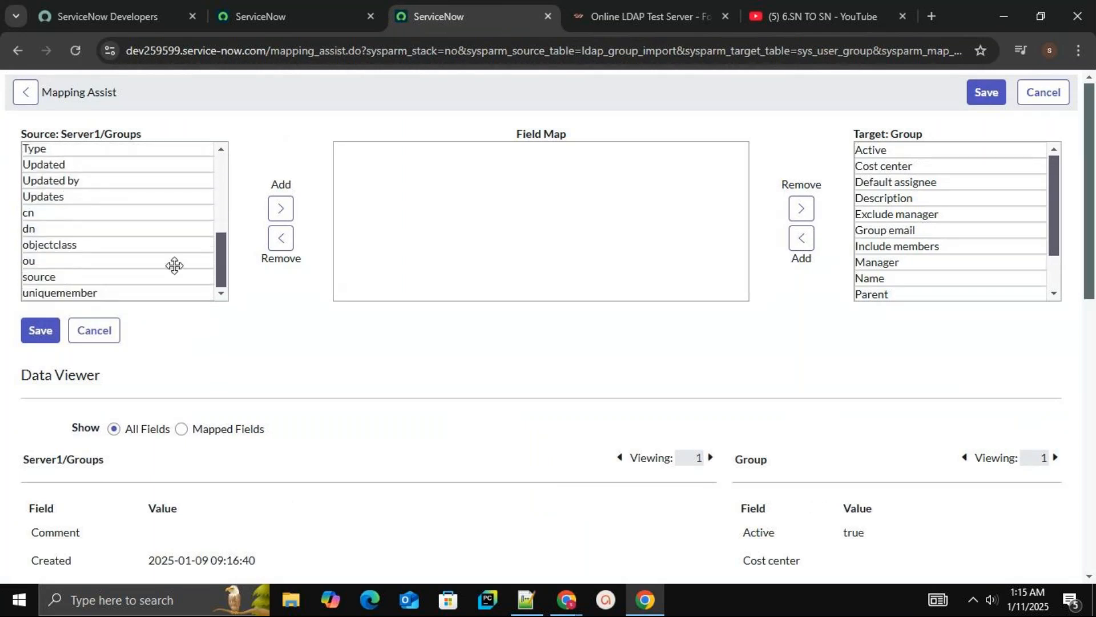
pyautogui.click(130, 261)
pyautogui.click(275, 216)
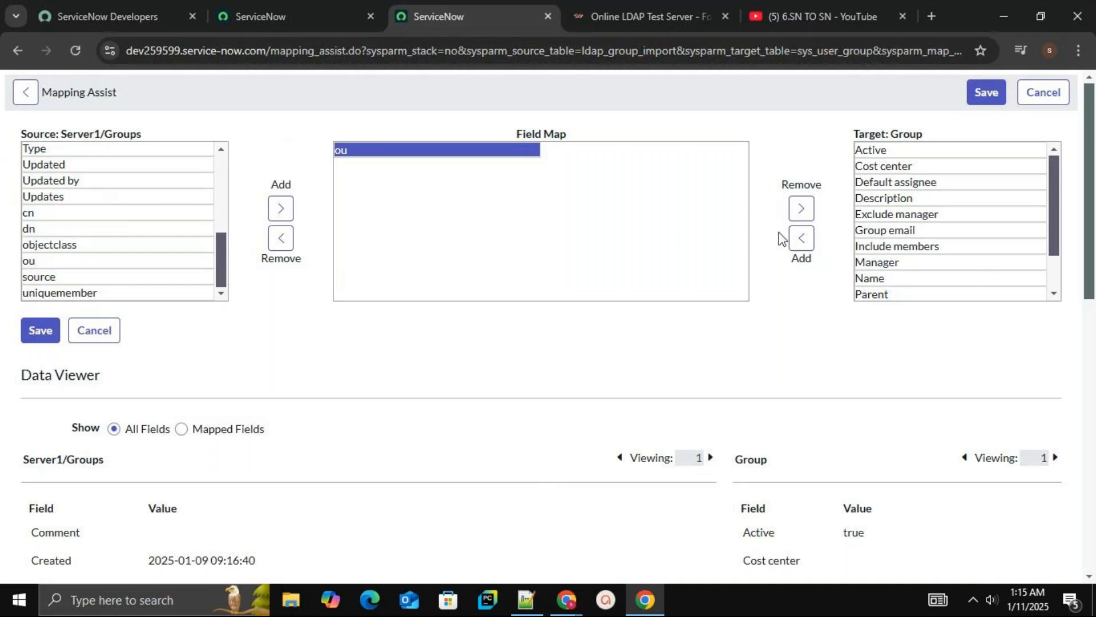
pyautogui.click(952, 278)
pyautogui.scroll(-1, 952, 278)
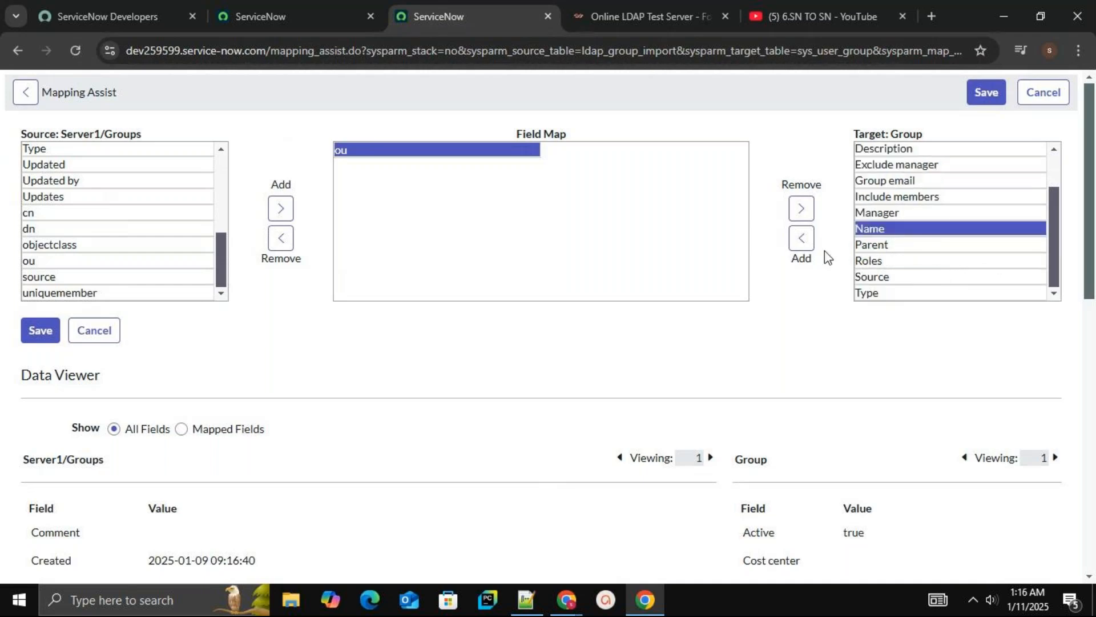
pyautogui.click(801, 238)
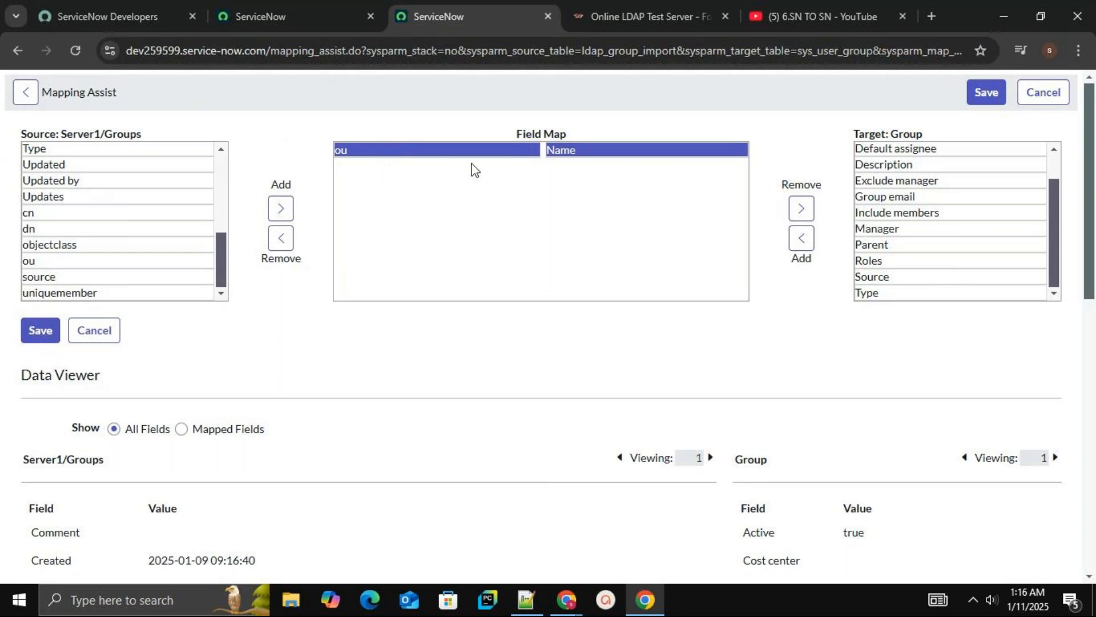
pyautogui.click(534, 149)
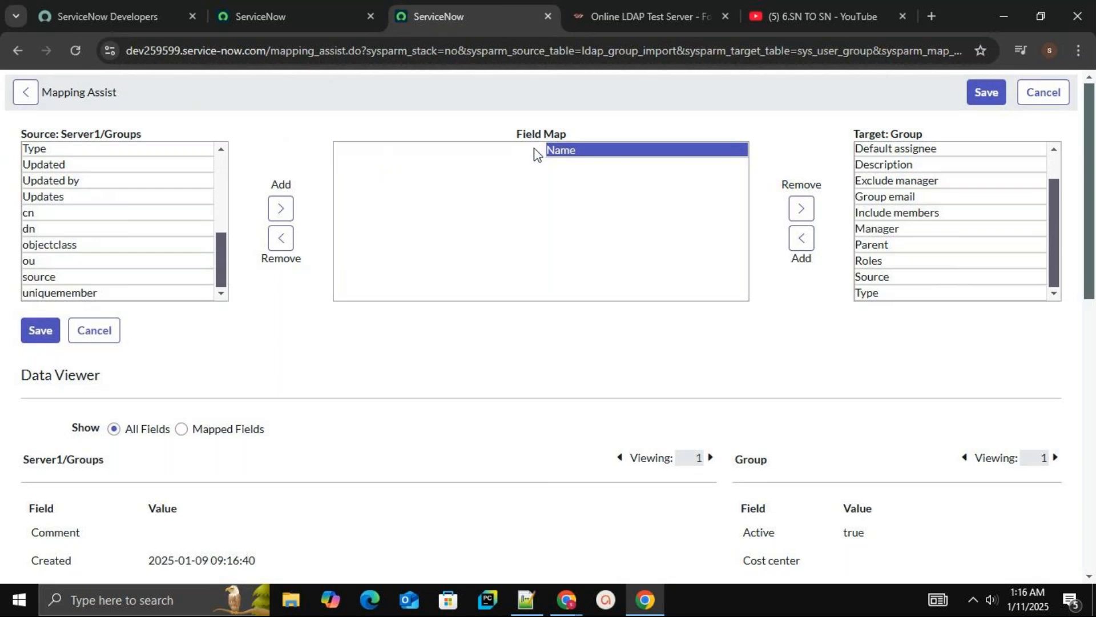
pyautogui.click(70, 214)
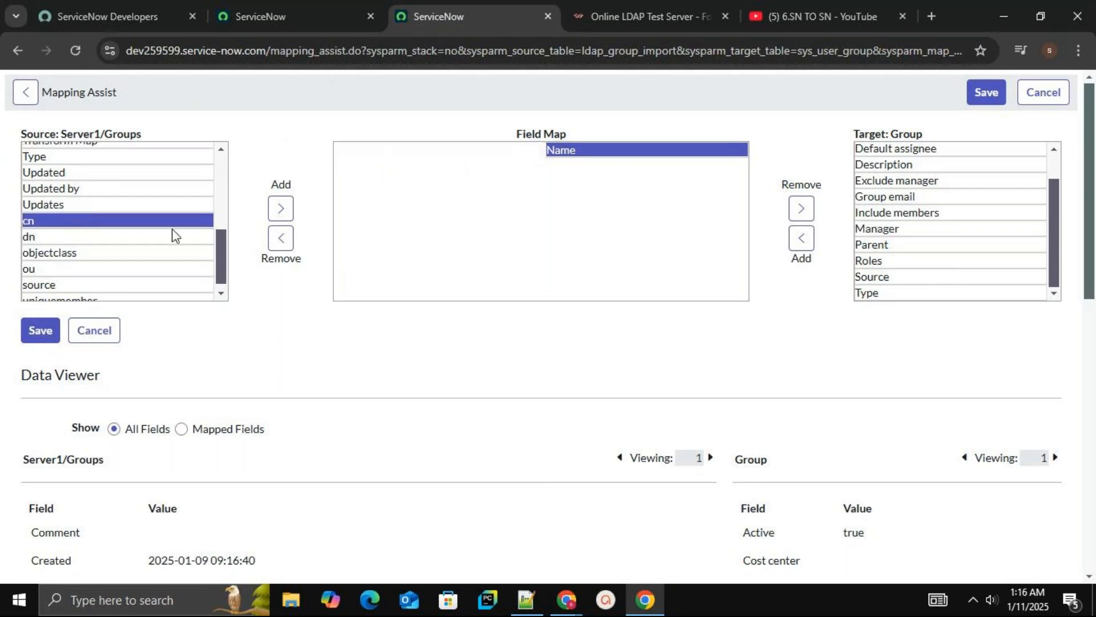
pyautogui.click(276, 215)
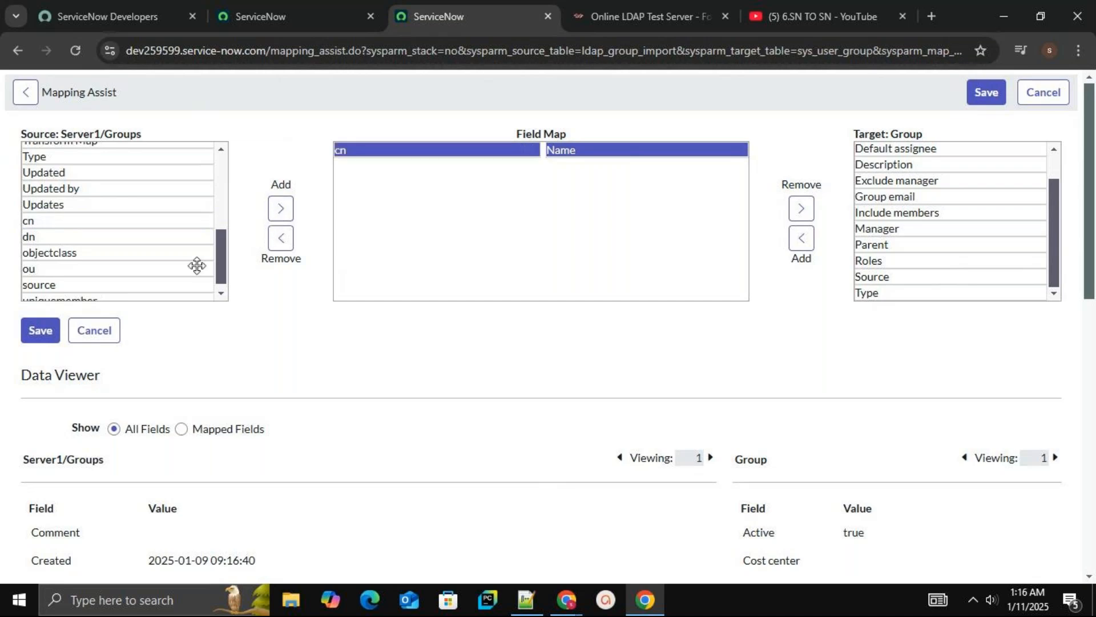
pyautogui.click(49, 336)
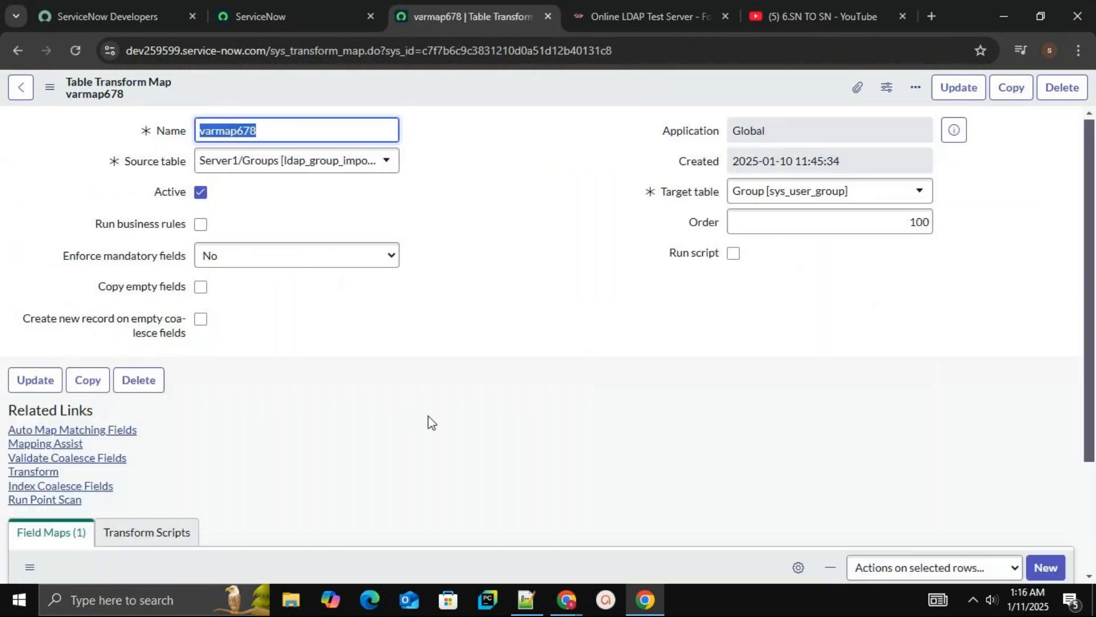
# Start Transform from varmap678, replacing TMAP with varmap678 as the only selected map for import set ISET0010009
pyautogui.click(1082, 515)
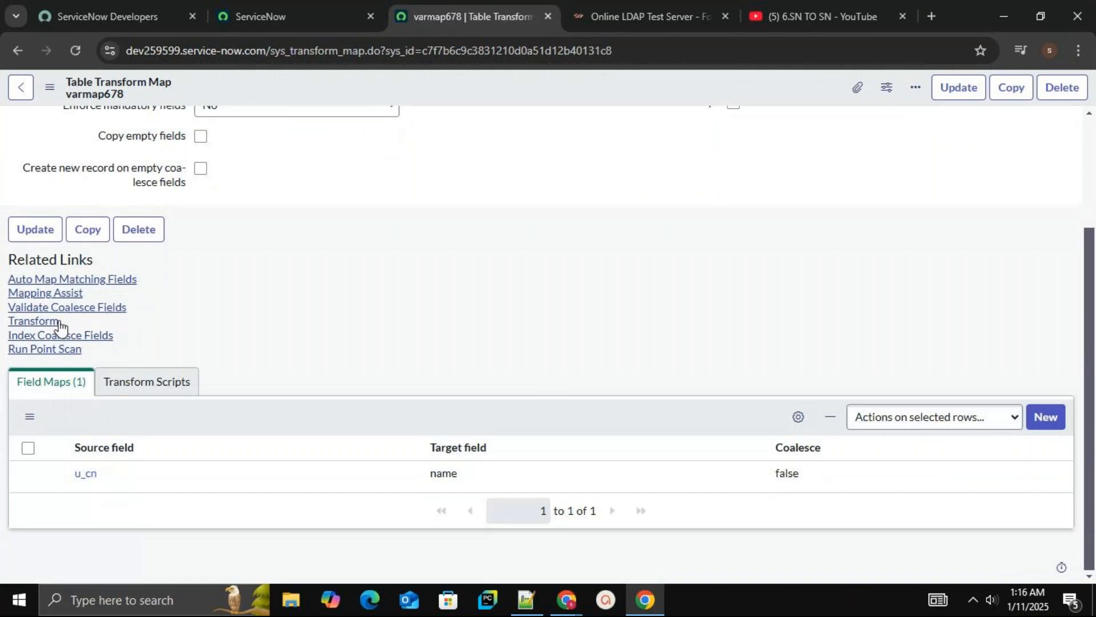
pyautogui.click(34, 321)
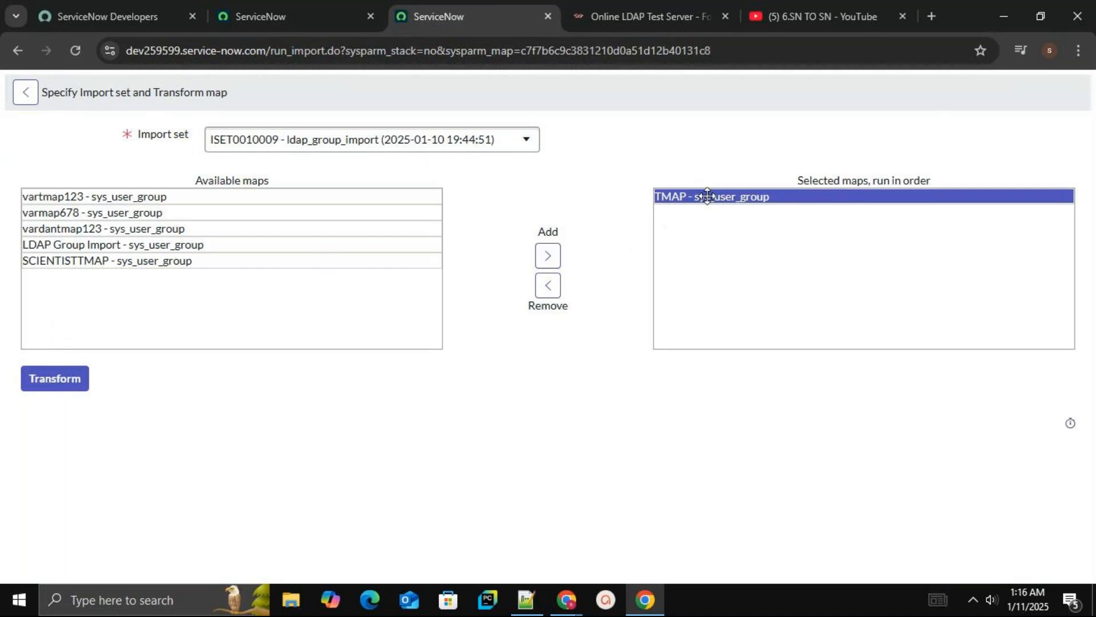
pyautogui.click(546, 287)
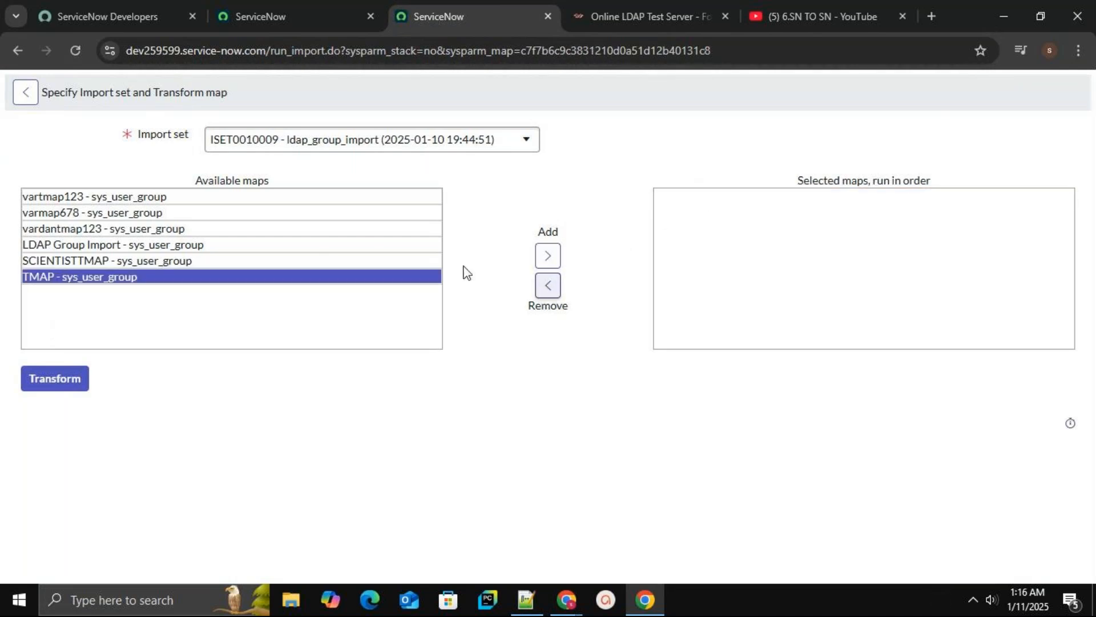
pyautogui.click(177, 213)
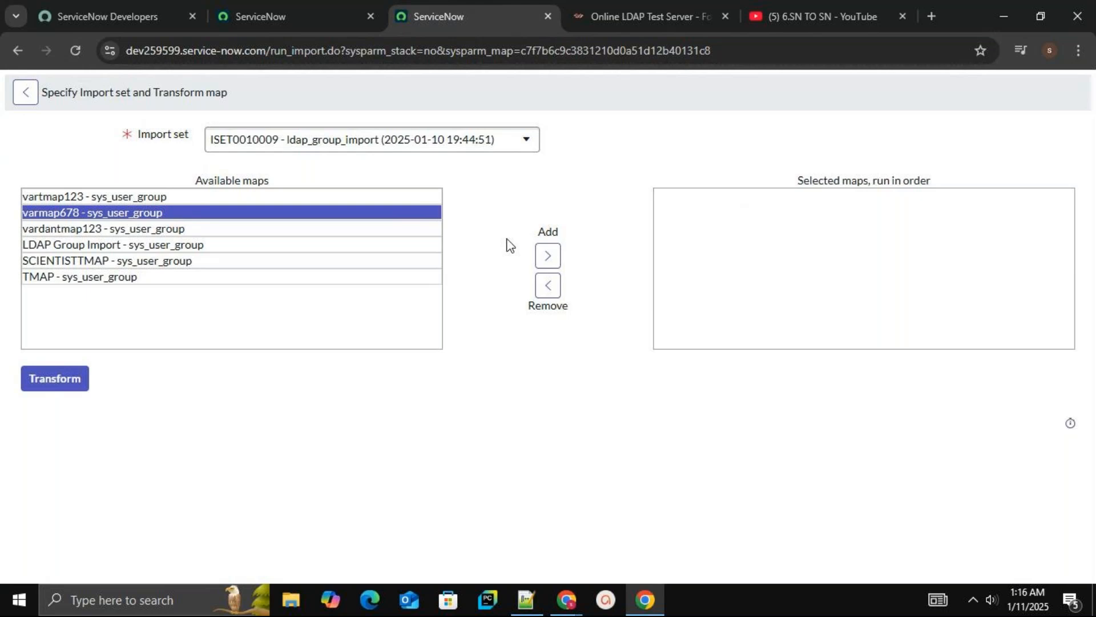
pyautogui.click(546, 256)
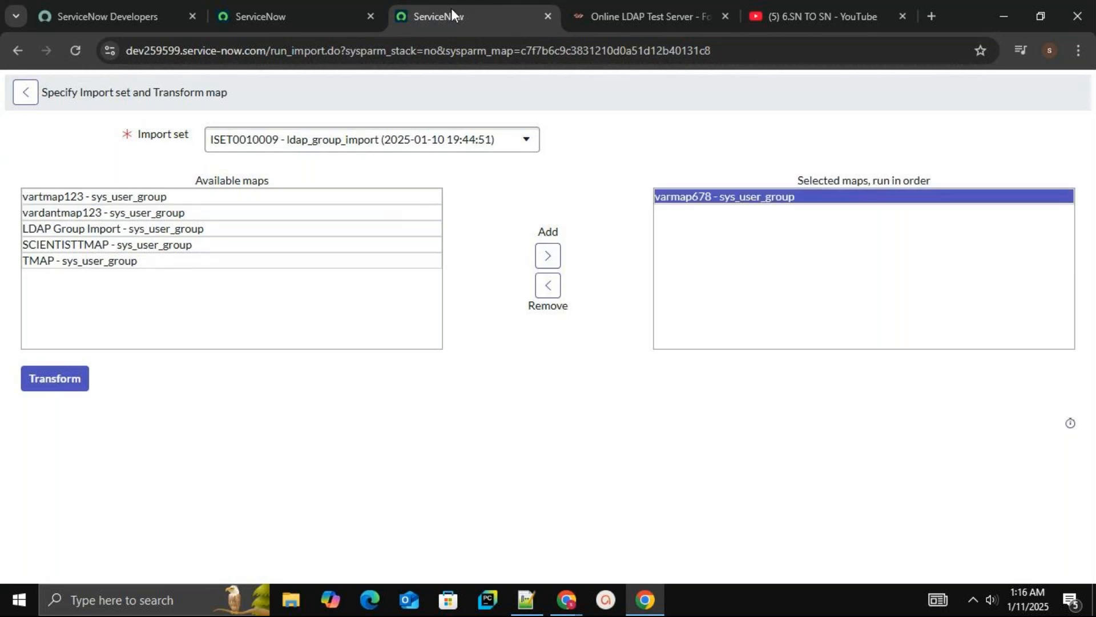
# Filter the navigator for groups and open the User Administration Groups list in a new tab
pyautogui.click(320, 11)
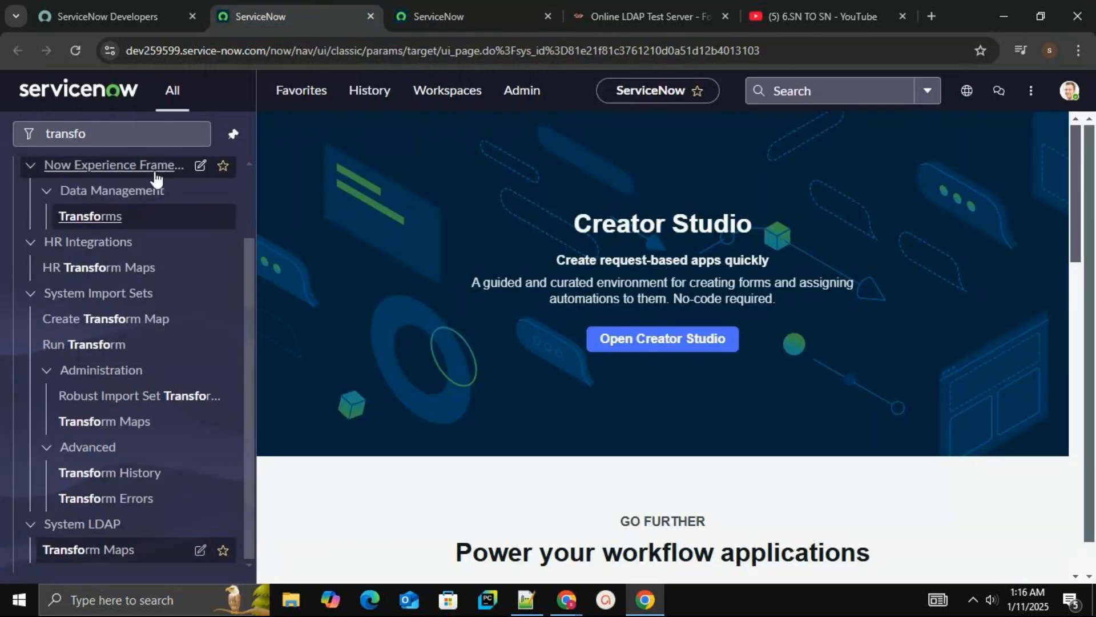
pyautogui.click(145, 145)
pyautogui.press('BackSpace')
pyautogui.press('BackSpace')
pyautogui.press('BackSpace')
pyautogui.press('BackSpace')
pyautogui.press('BackSpace')
pyautogui.press('BackSpace')
pyautogui.press('BackSpace')
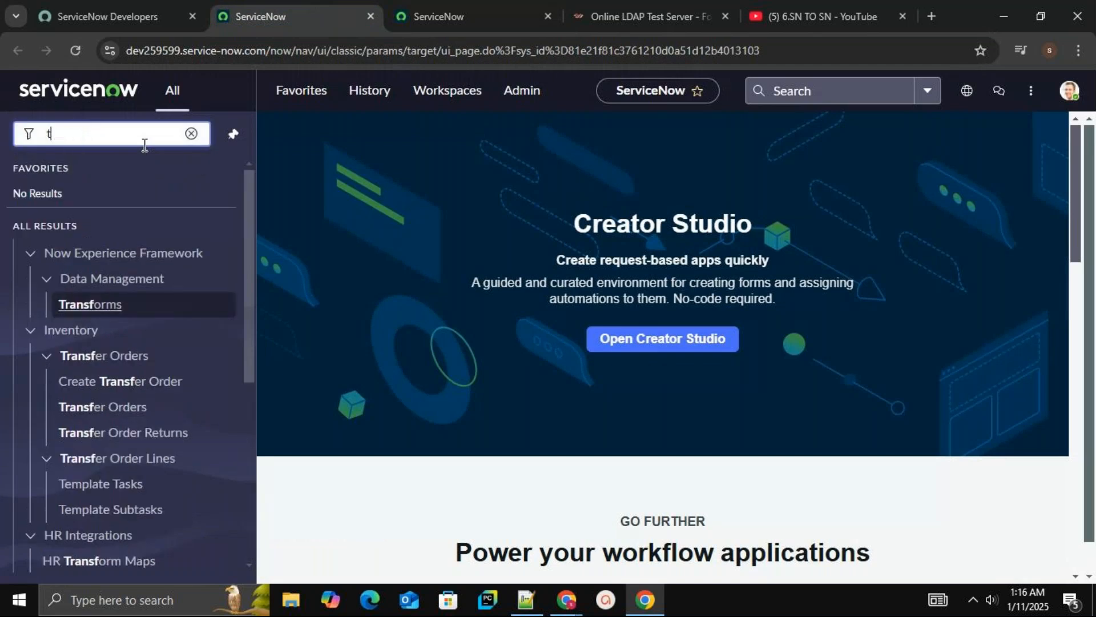
pyautogui.write('grou')
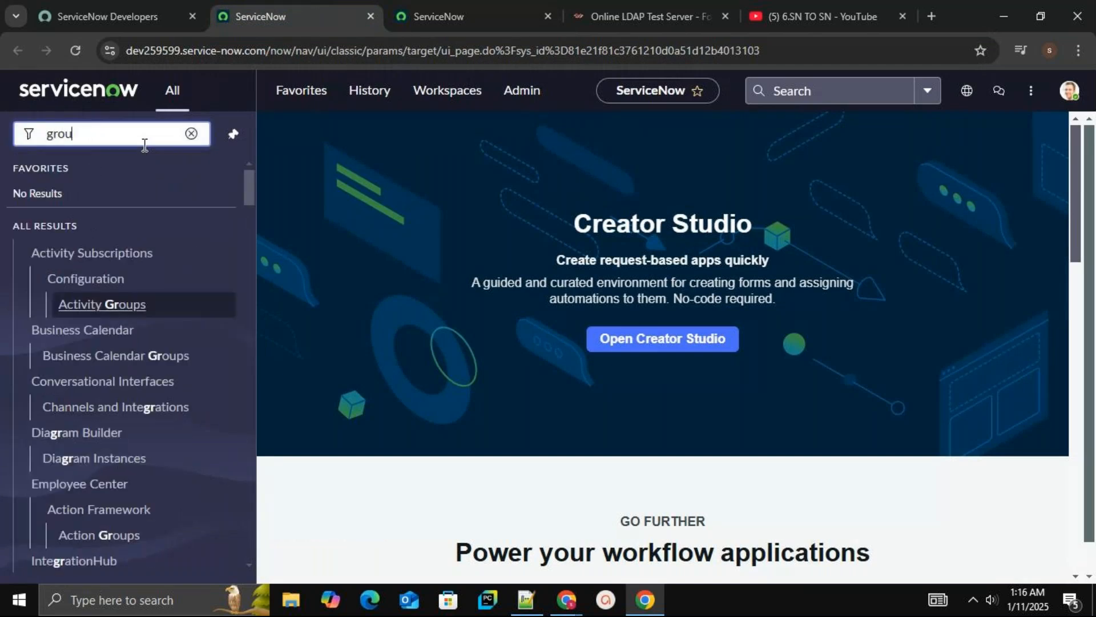
pyautogui.write('ps')
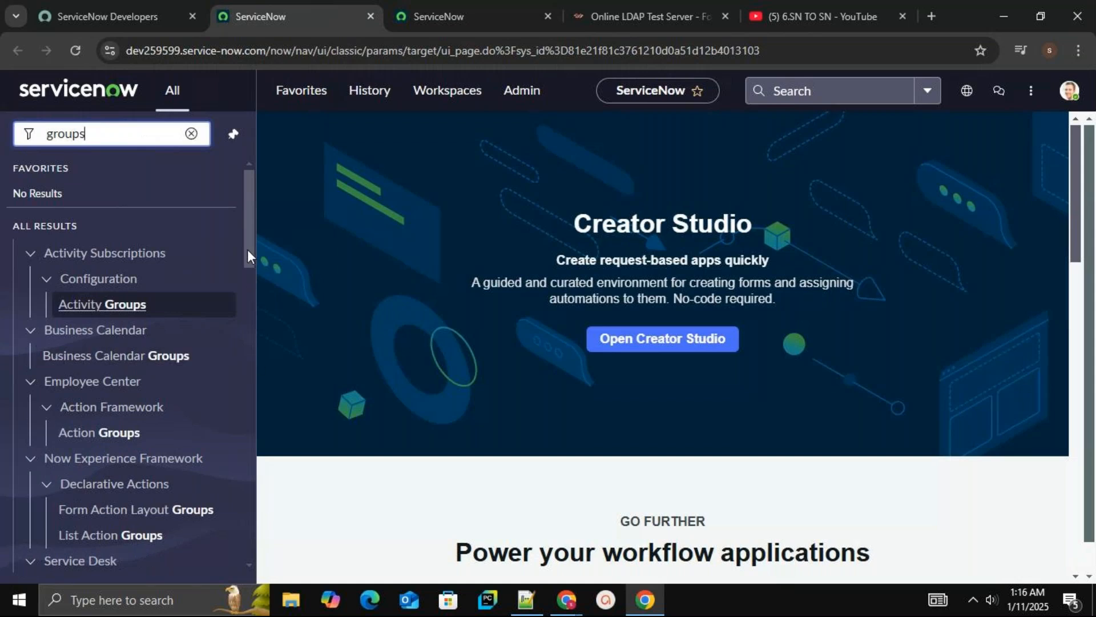
pyautogui.moveTo(248, 249); pyautogui.dragTo(263, 538)
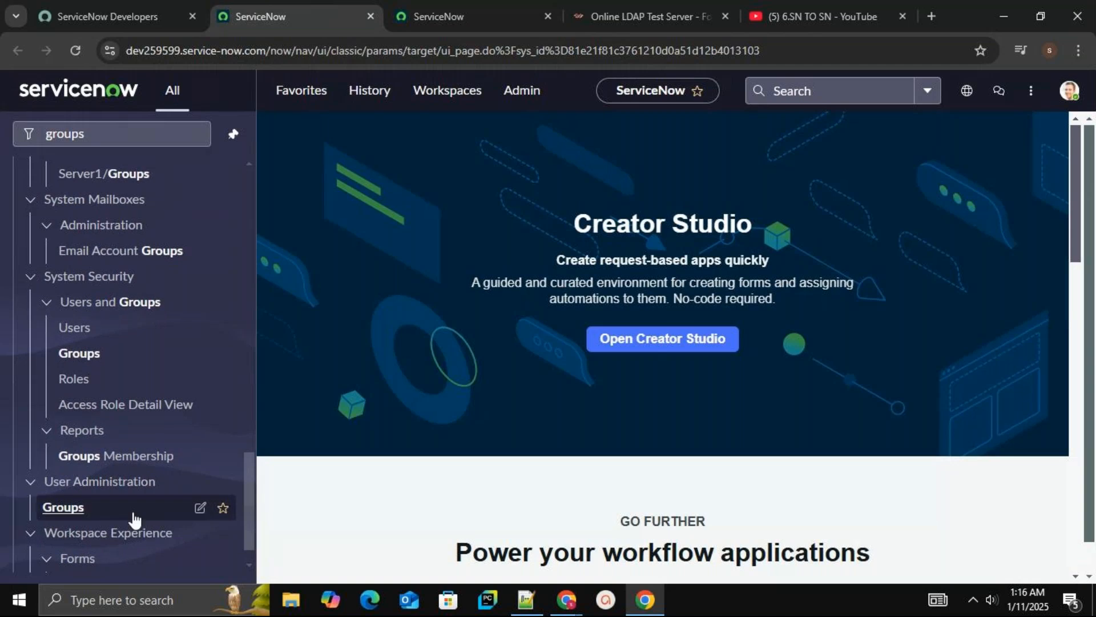
pyautogui.middleClick(80, 508)
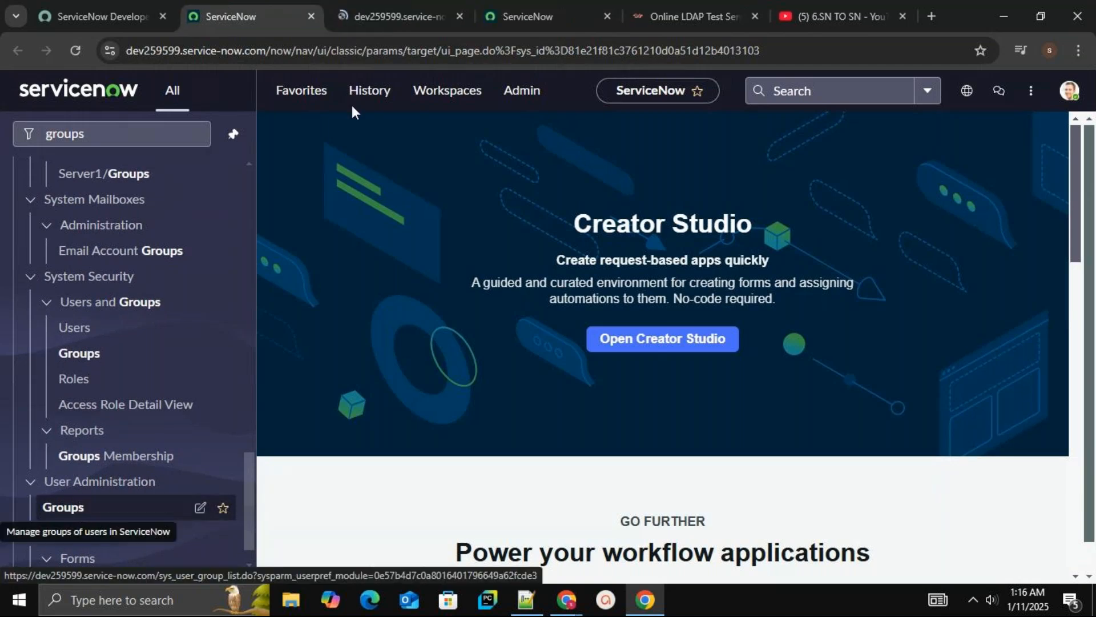
pyautogui.click(411, 5)
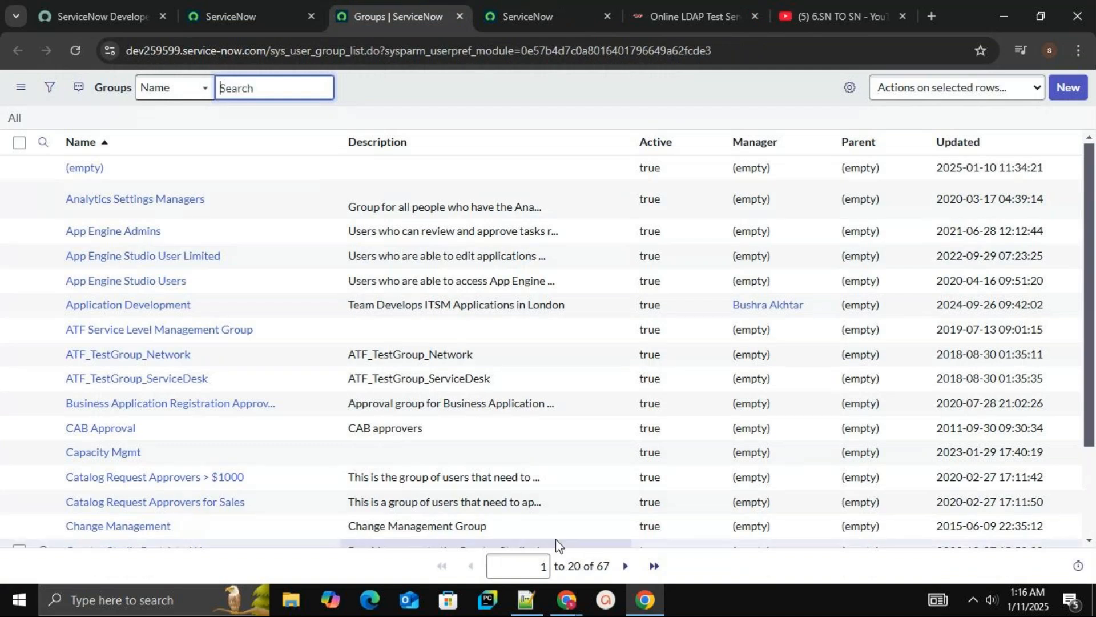
# Run the transform with varmap678 and open the resulting import set record
pyautogui.click(532, 16)
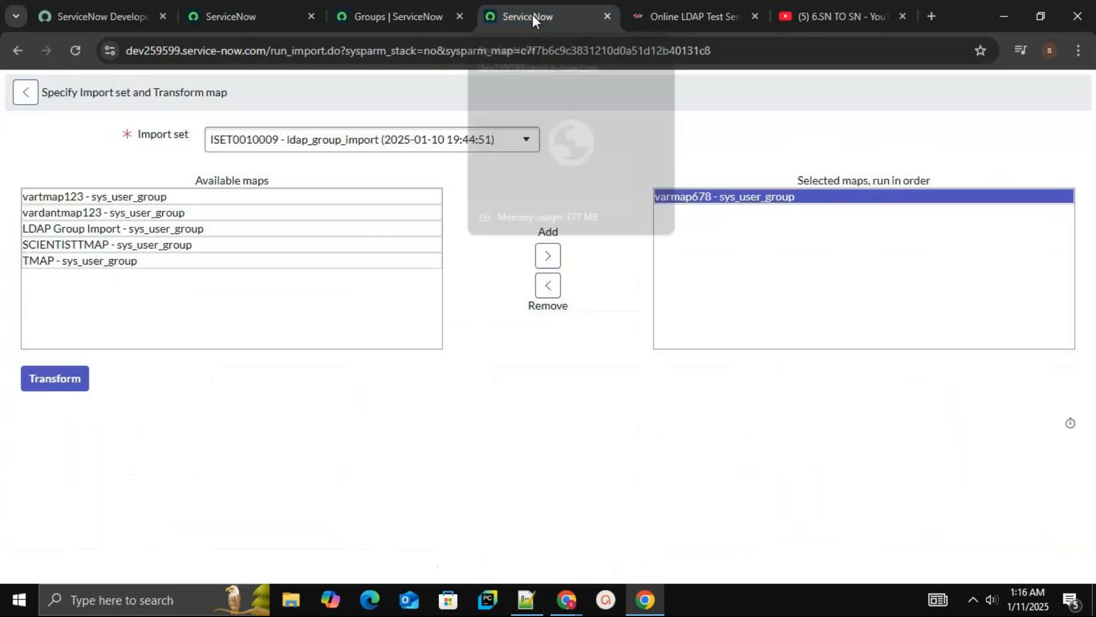
pyautogui.click(55, 388)
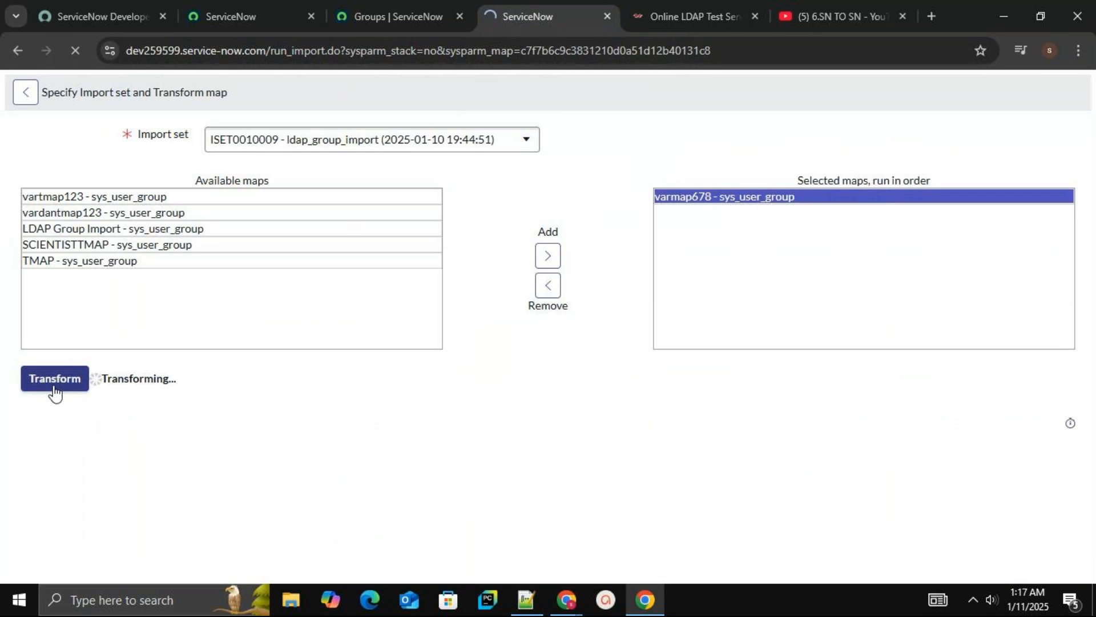
pyautogui.click(74, 240)
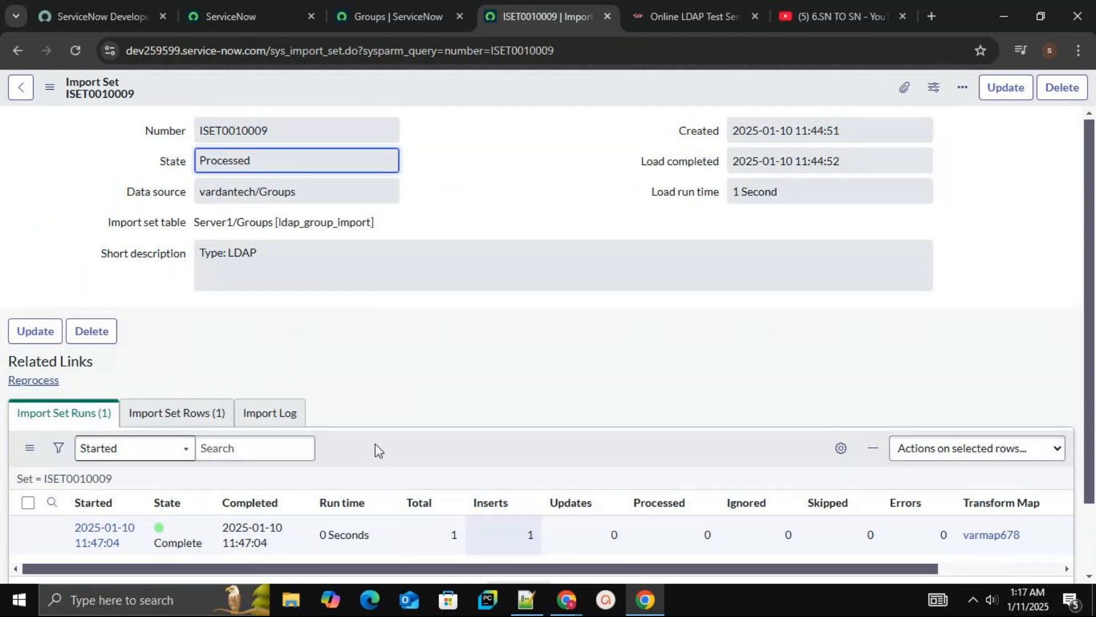
# Reload the Groups list to check for the newly imported group
pyautogui.click(420, 9)
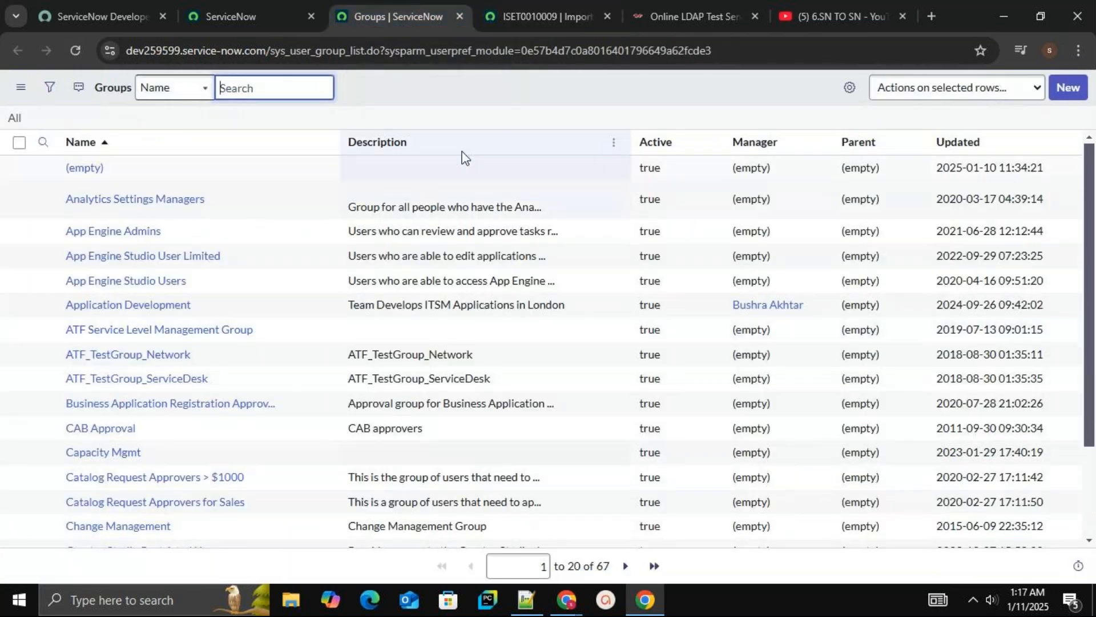
pyautogui.click(71, 50)
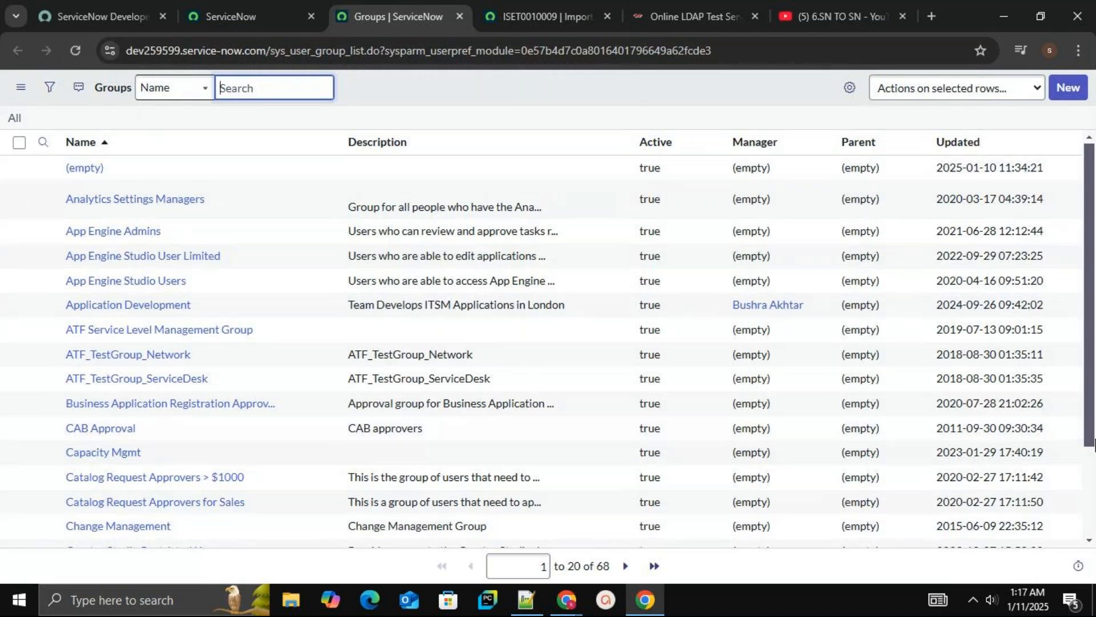
# Sort the Groups list by Updated in descending order so the most recently changed groups appear first
pyautogui.scroll(-3, 1092, 483)
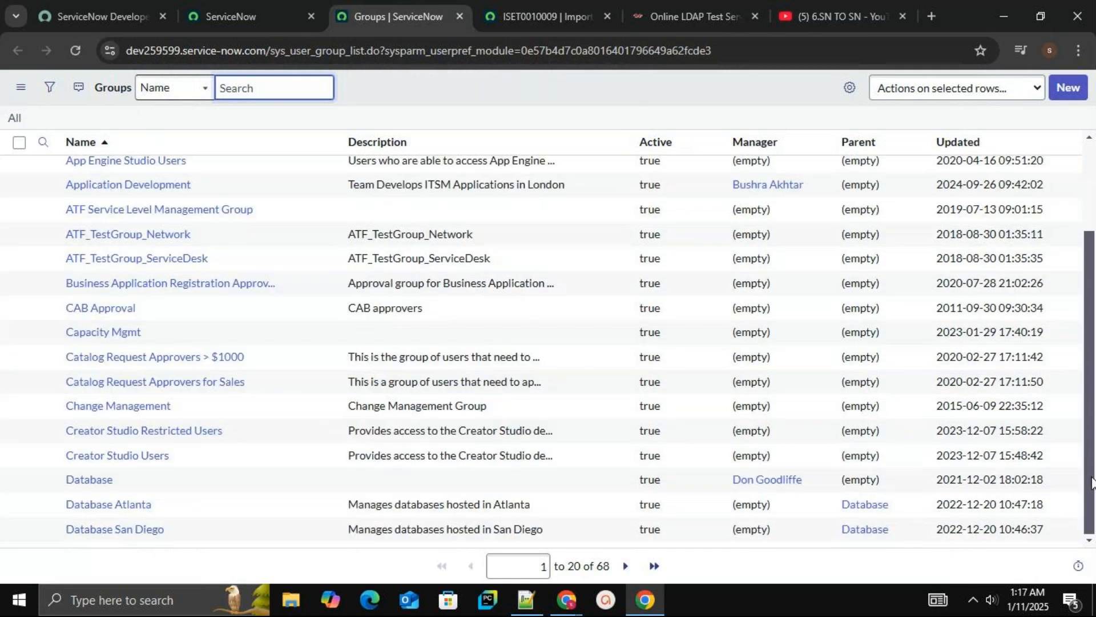
pyautogui.scroll(3, 1091, 189)
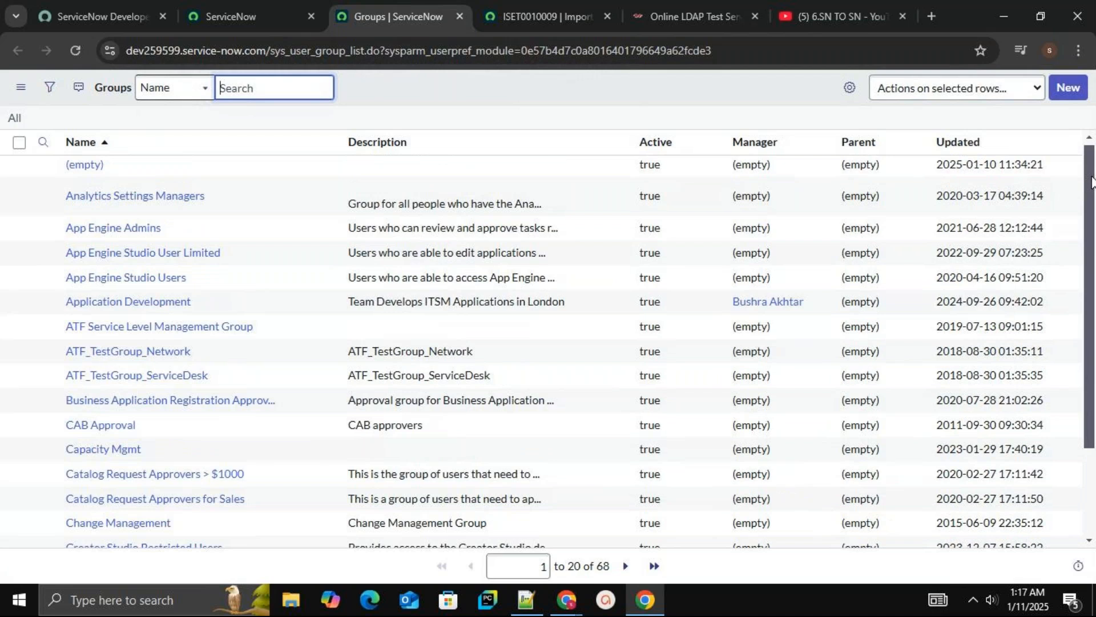
pyautogui.moveTo(1091, 176); pyautogui.dragTo(1091, 138)
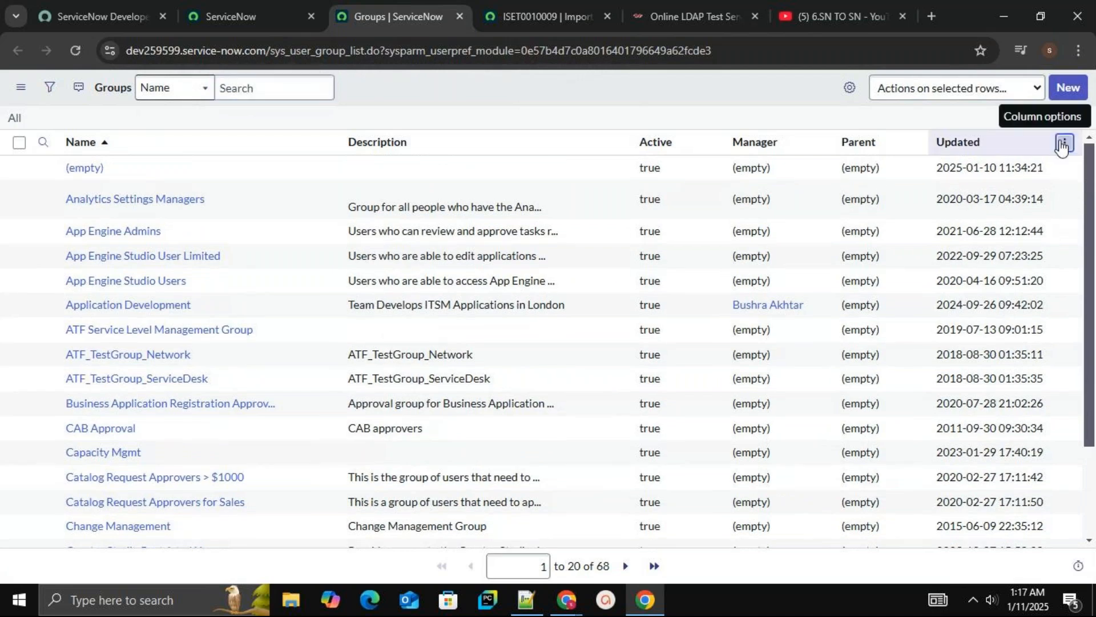
pyautogui.click(1064, 142)
pyautogui.click(1003, 172)
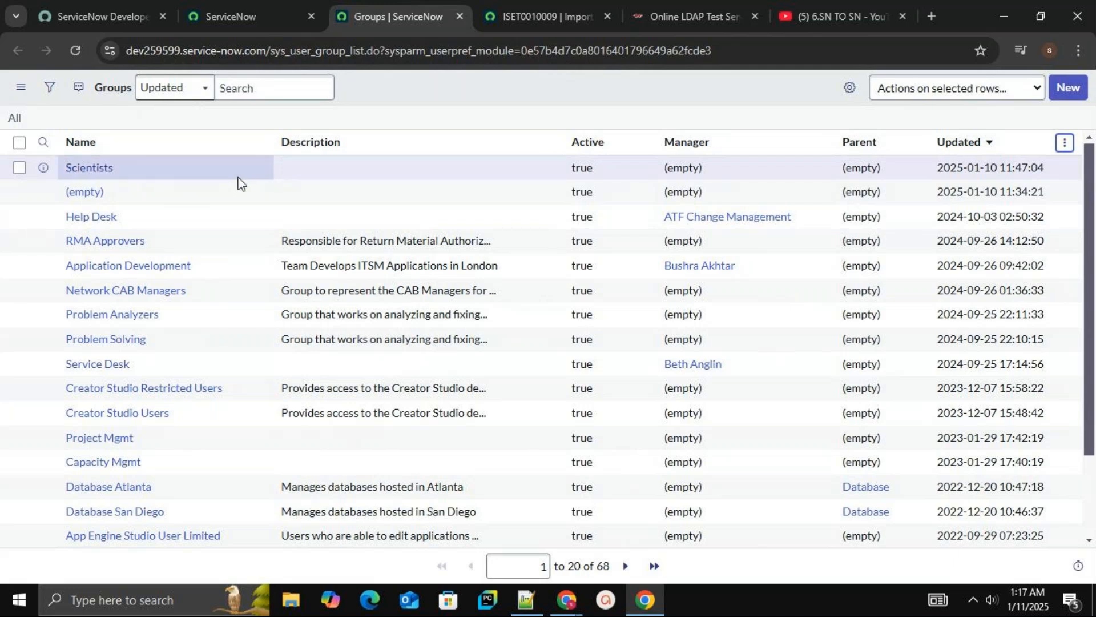
# Compare the top group with the import set record and the scientists group listed on the LDAP test server page
pyautogui.click(590, 19)
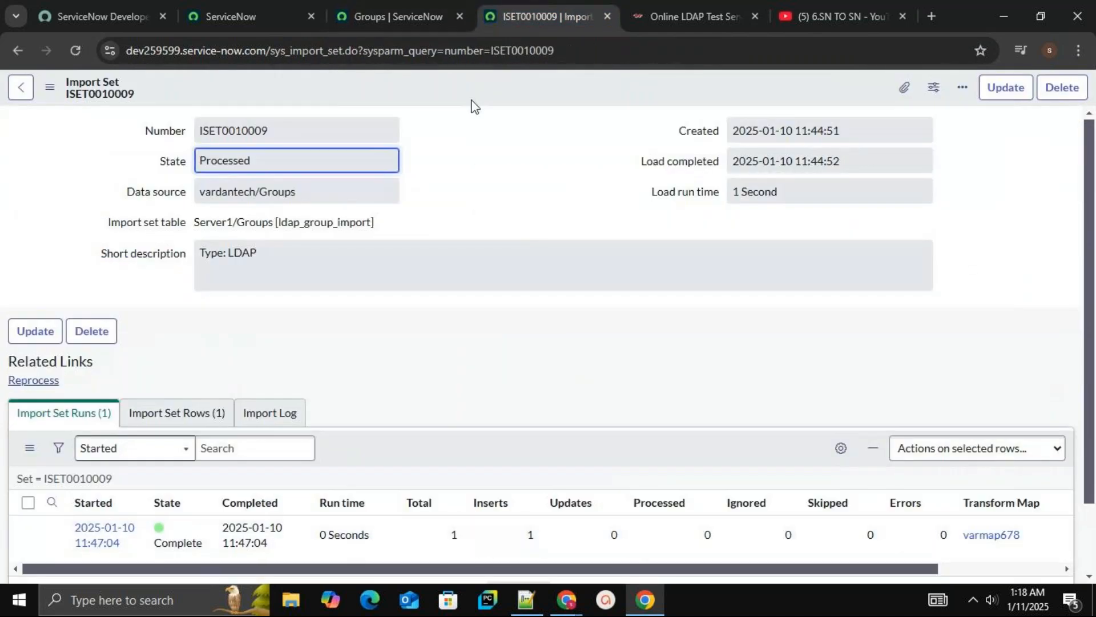
pyautogui.click(409, 16)
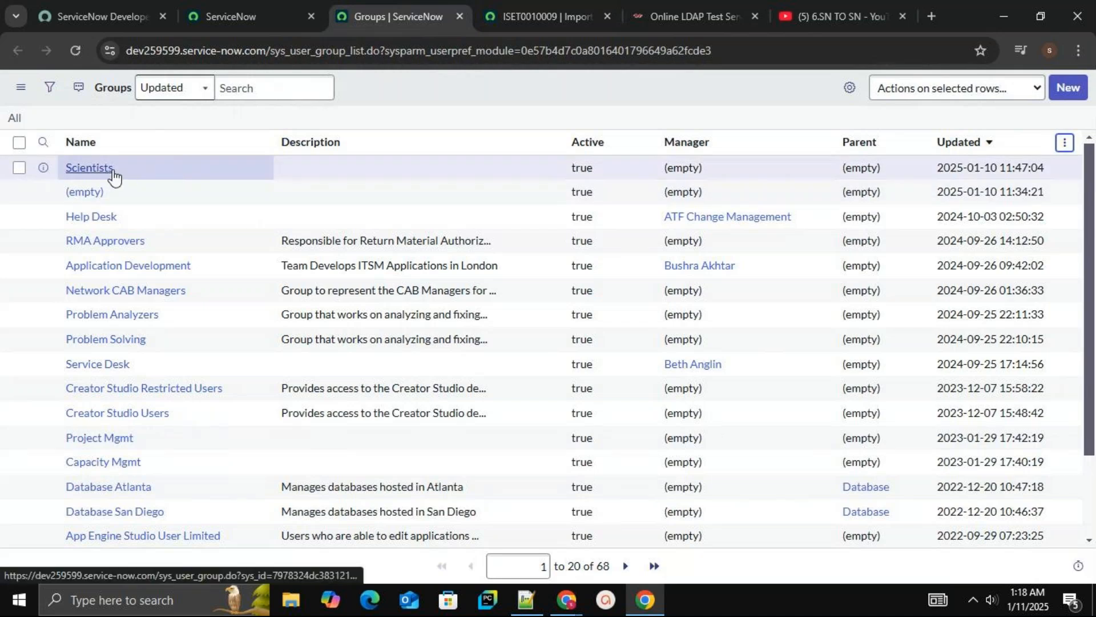
pyautogui.click(713, 15)
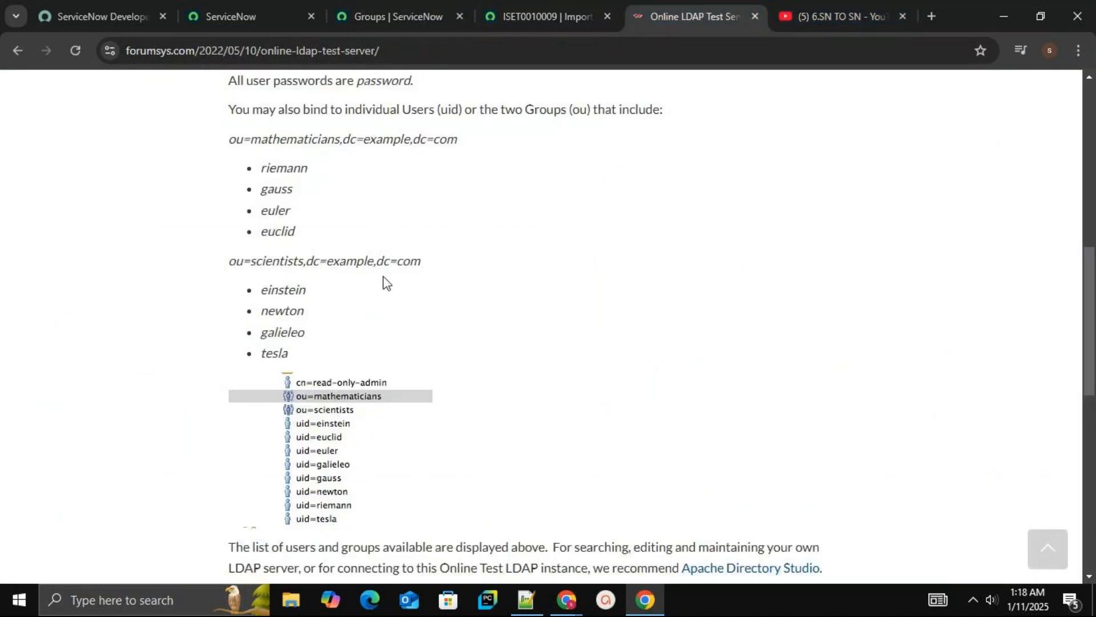
pyautogui.tripleClick(285, 260)
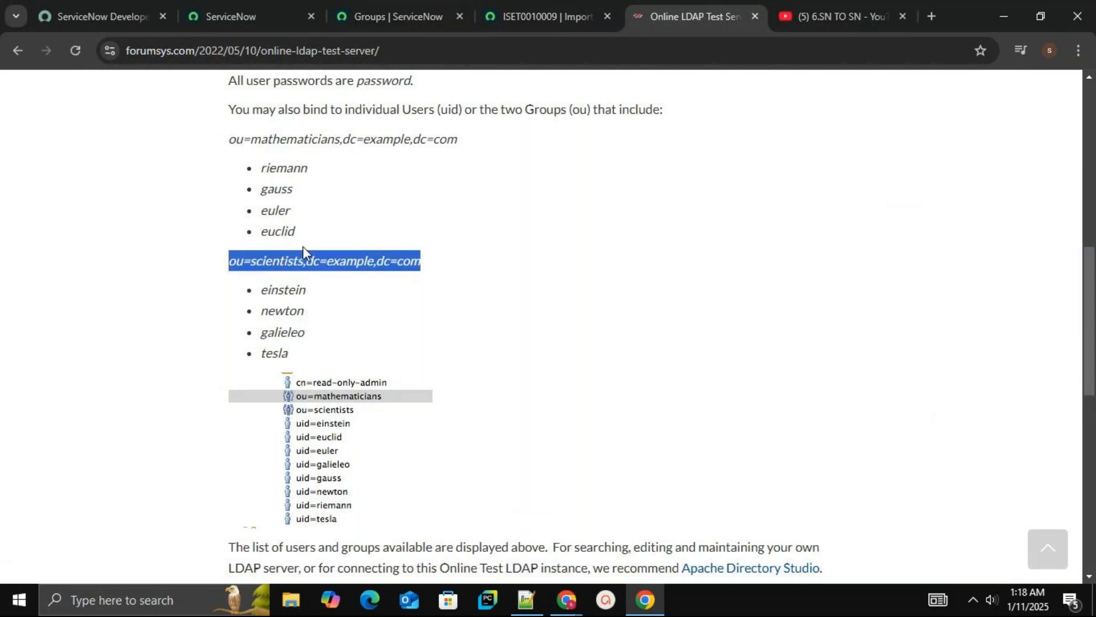
pyautogui.click(428, 217)
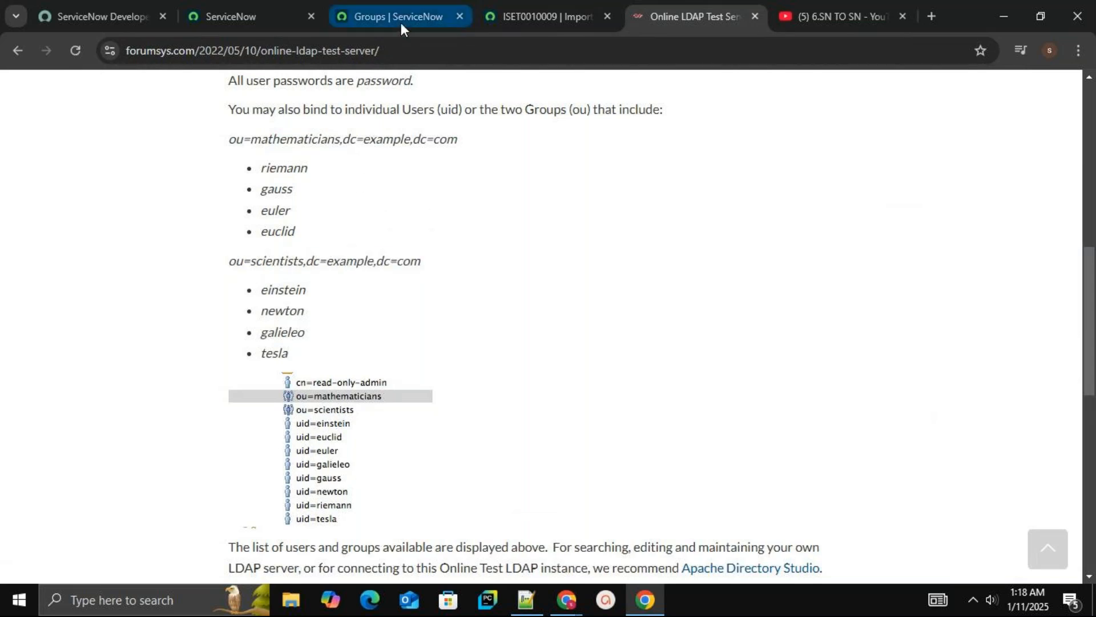
pyautogui.click(385, 5)
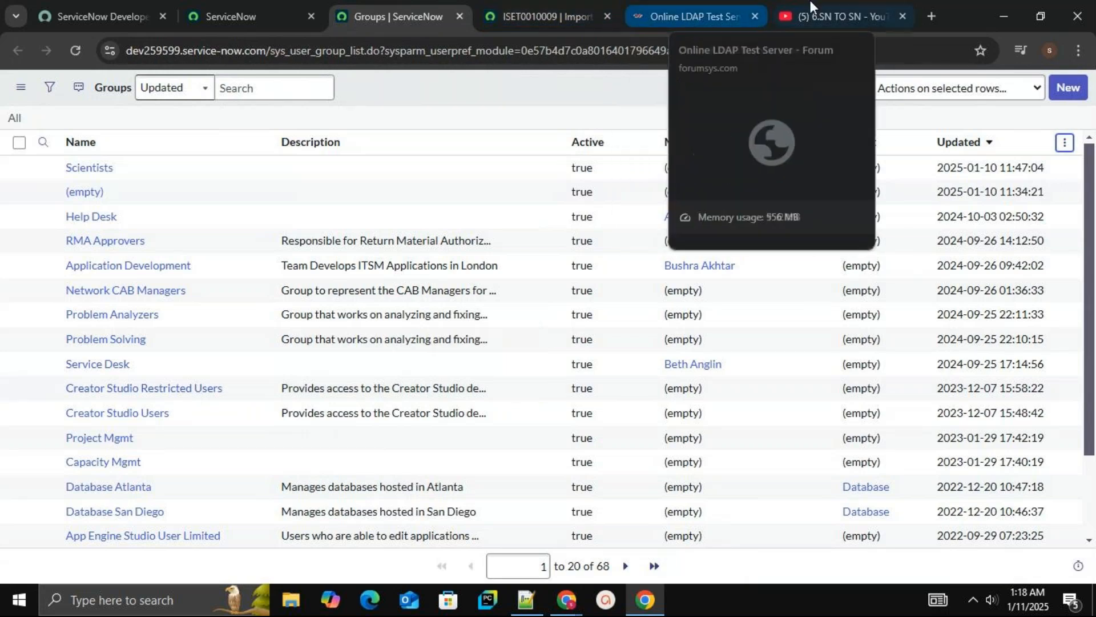
# Switch to the YouTube tab, pause the playing tutorial video, and return to the Groups list
pyautogui.click(794, 17)
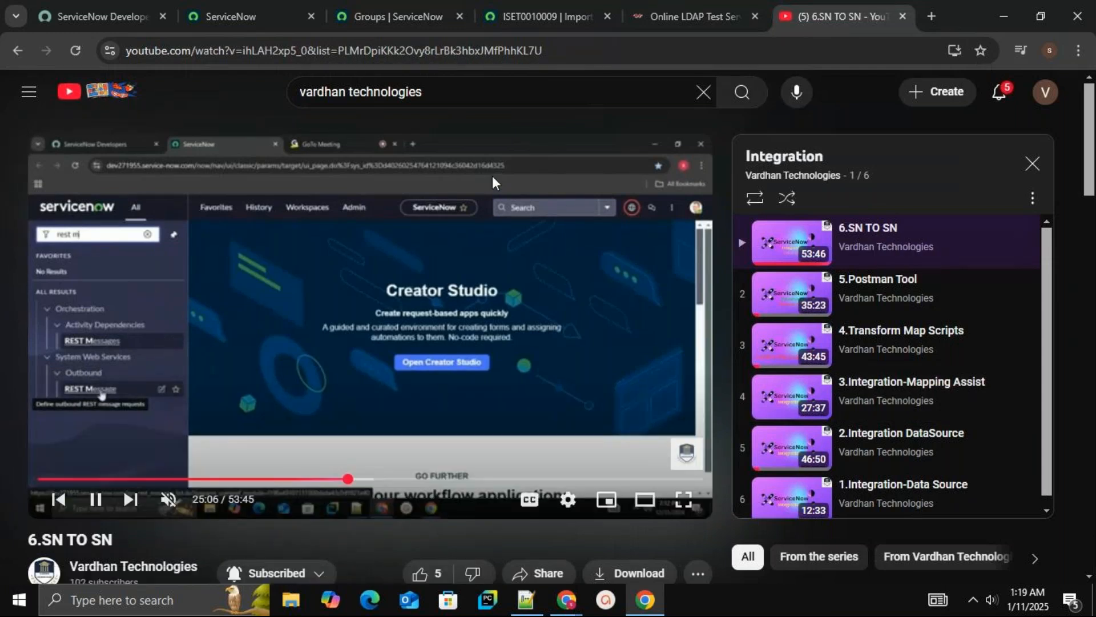
pyautogui.click(322, 373)
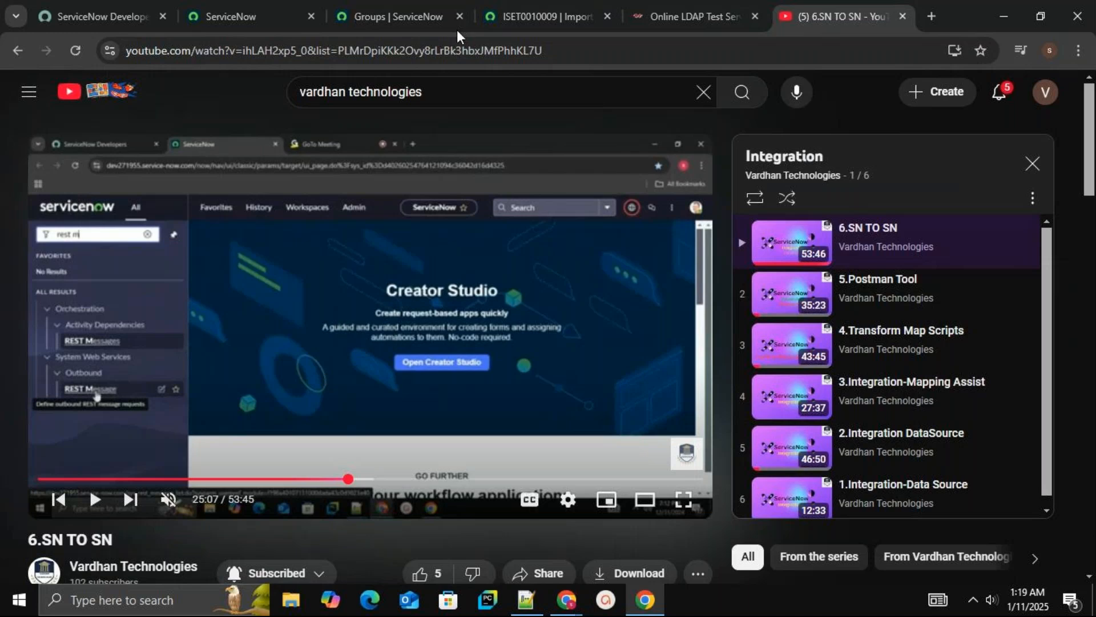
pyautogui.click(419, 16)
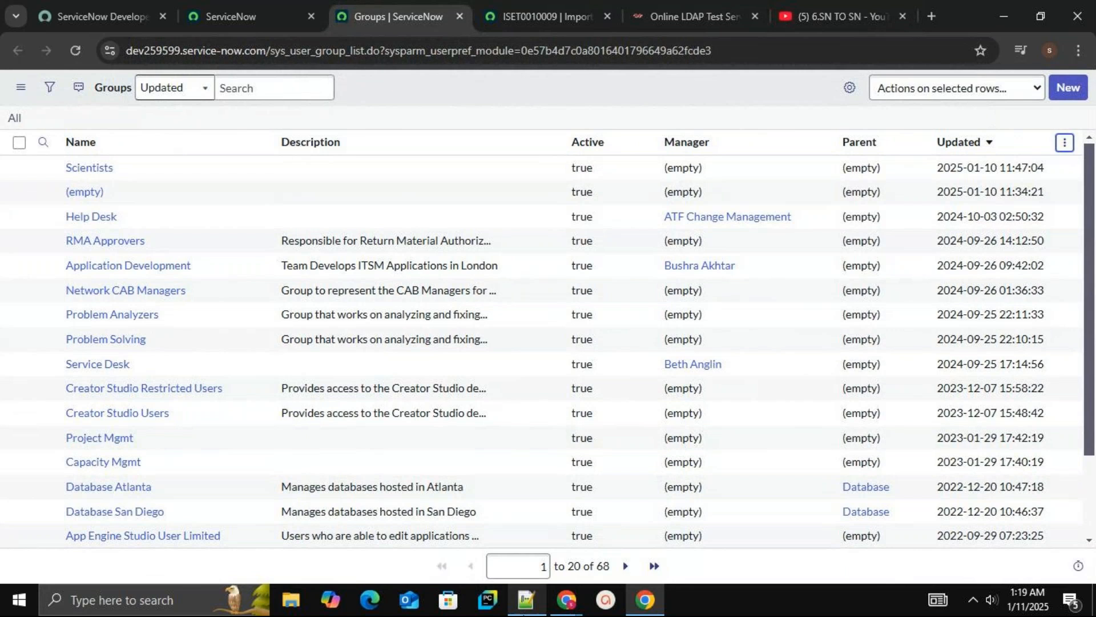
pyautogui.moveTo(525, 612)
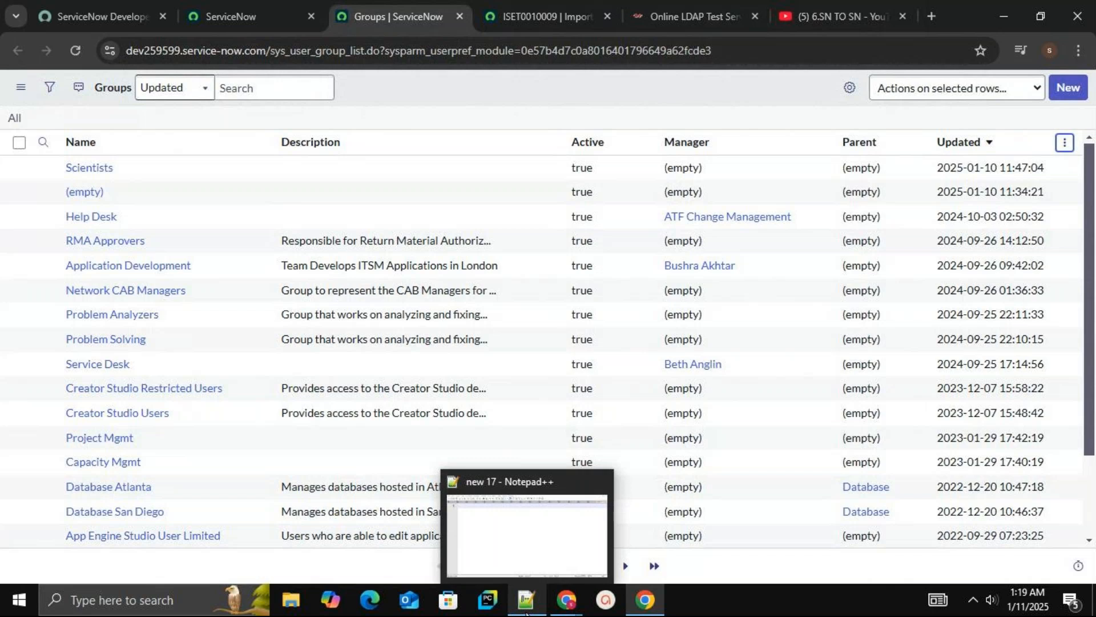
pyautogui.click(526, 613)
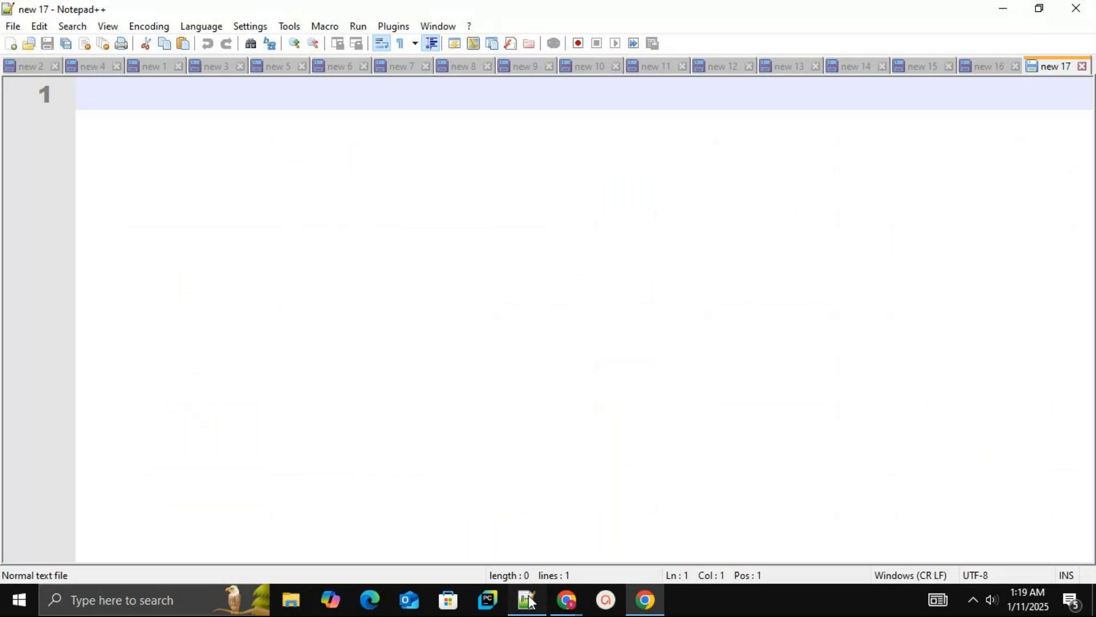
pyautogui.click(528, 603)
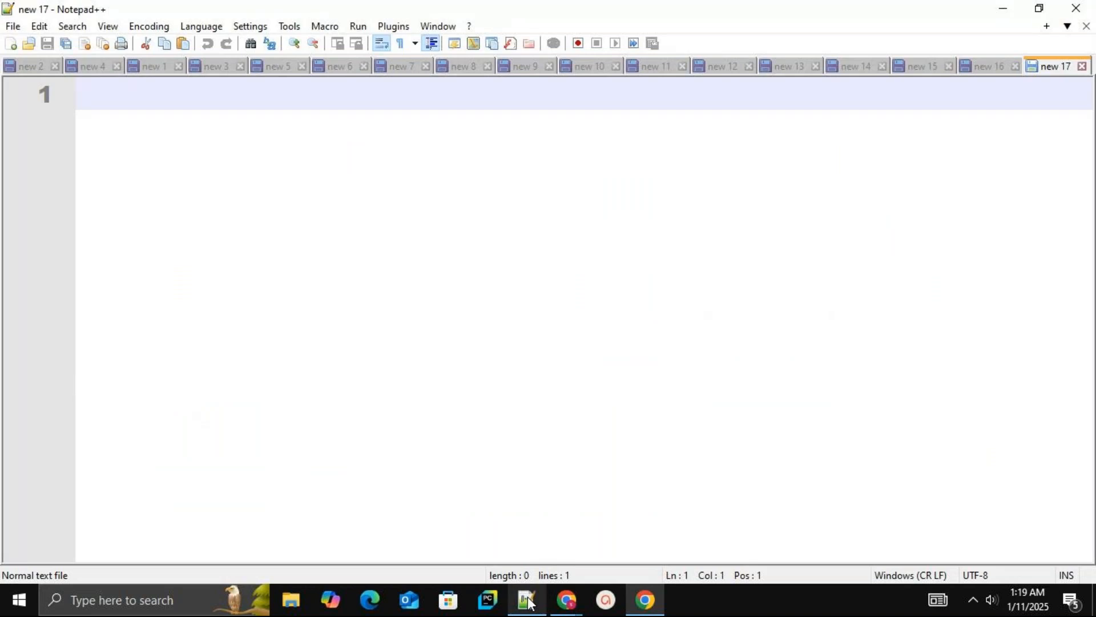
pyautogui.click(526, 603)
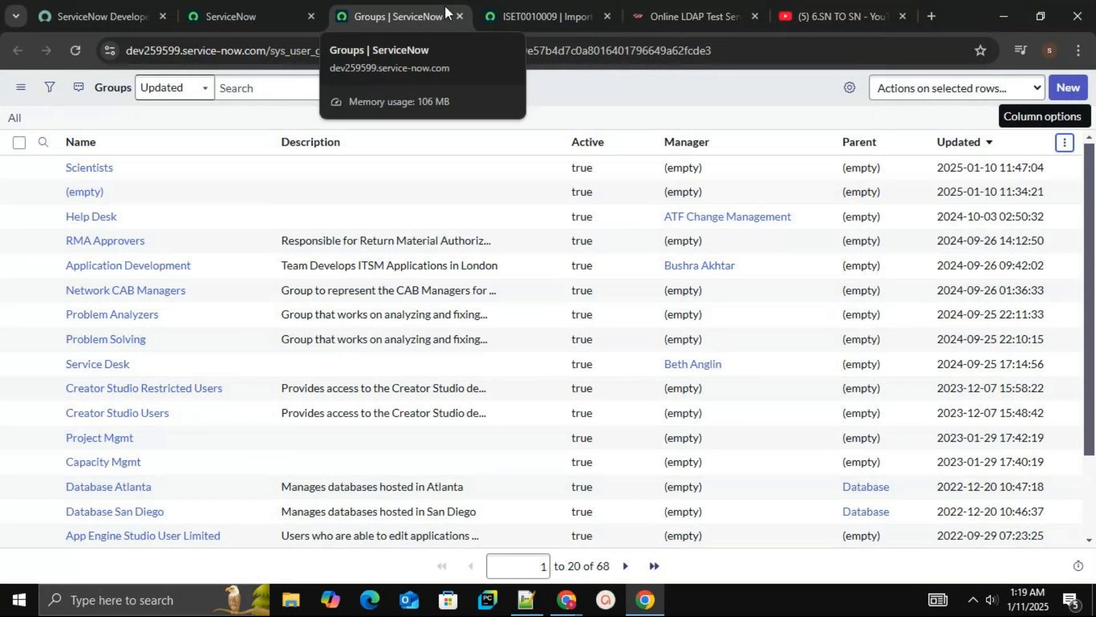
pyautogui.moveTo(570, 599)
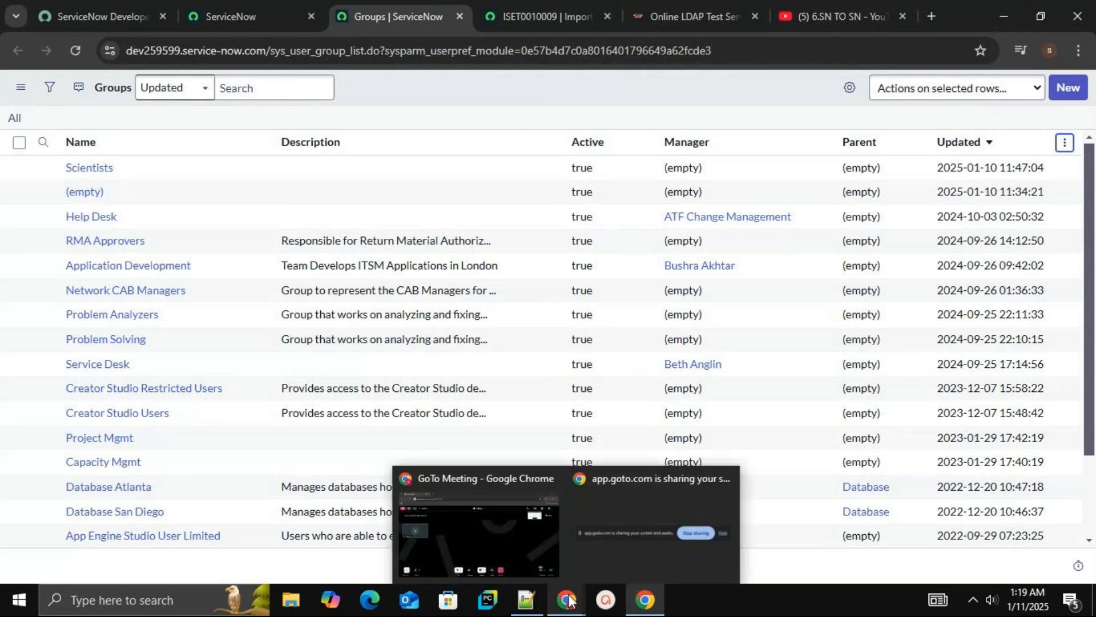
pyautogui.click(482, 514)
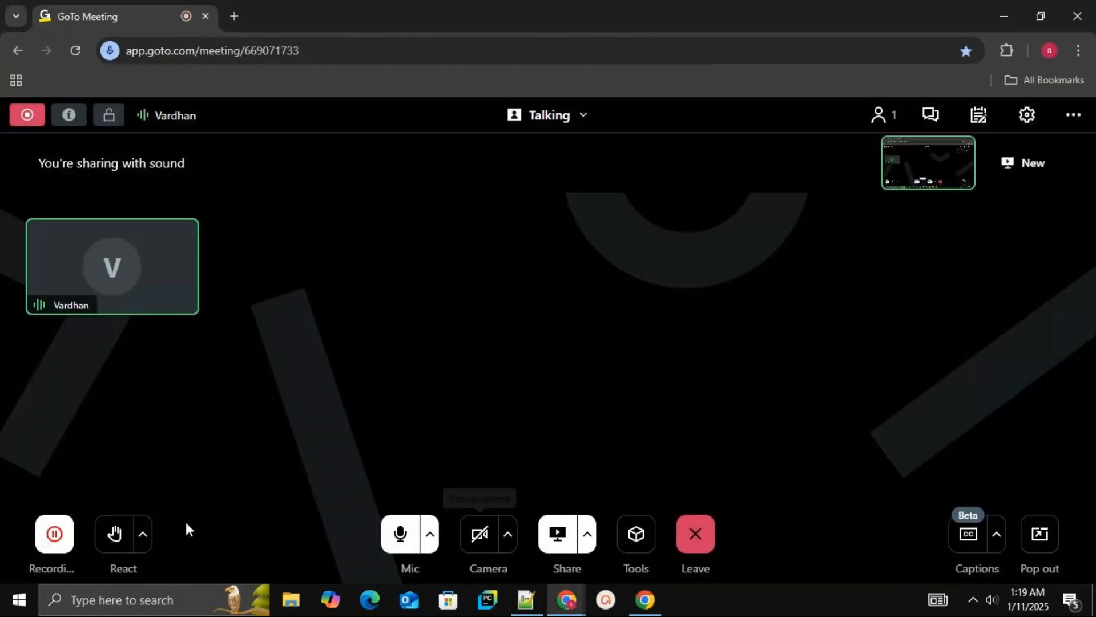